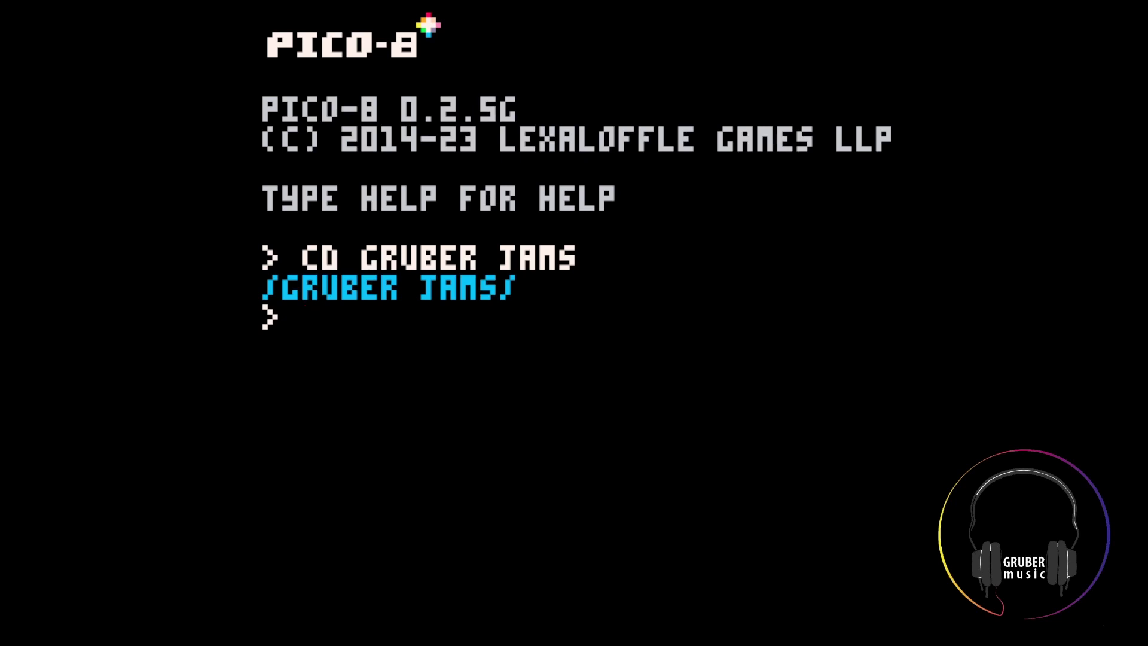
Save the cart as 230804 and open the music editor
type("ave")
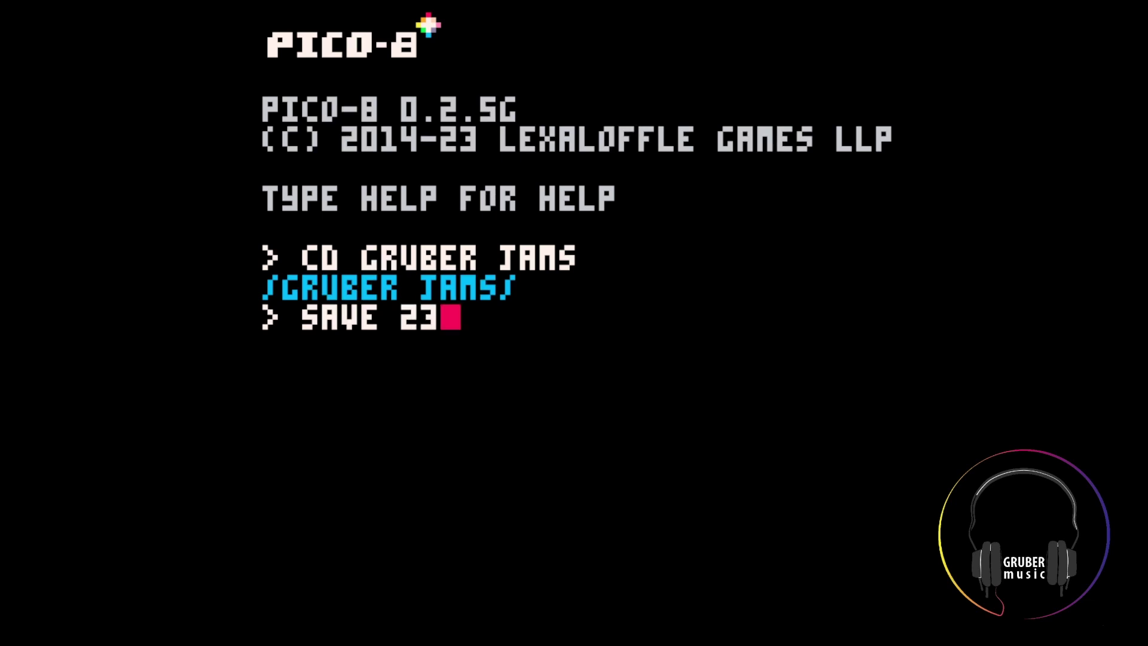
key("Return")
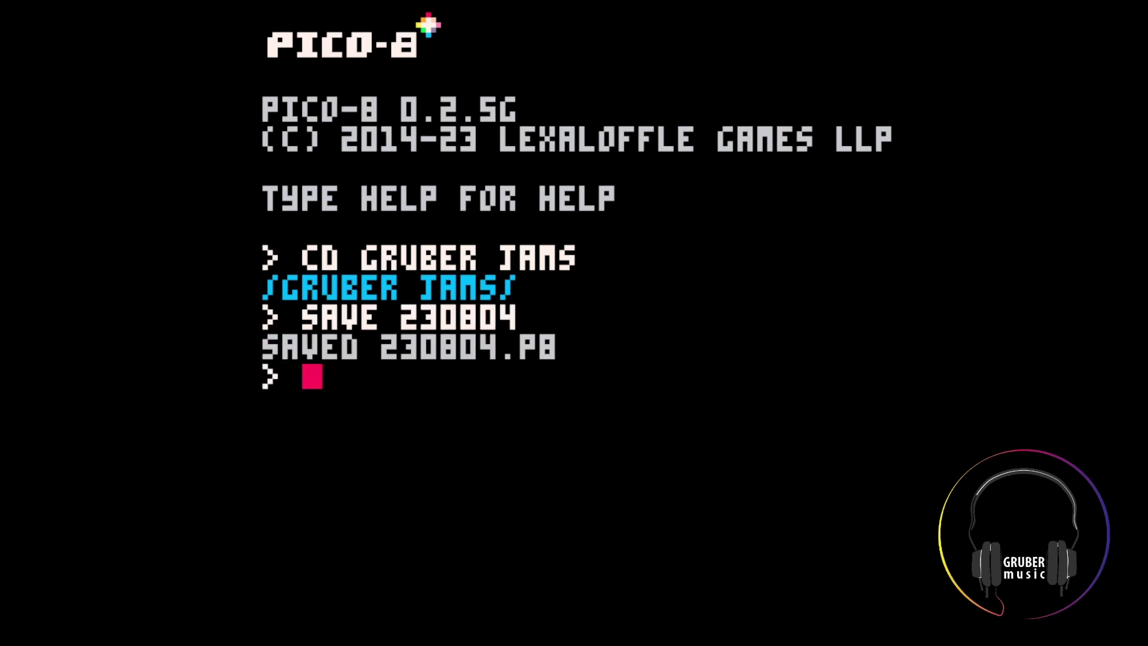
key("Escape")
left_click(856, 25)
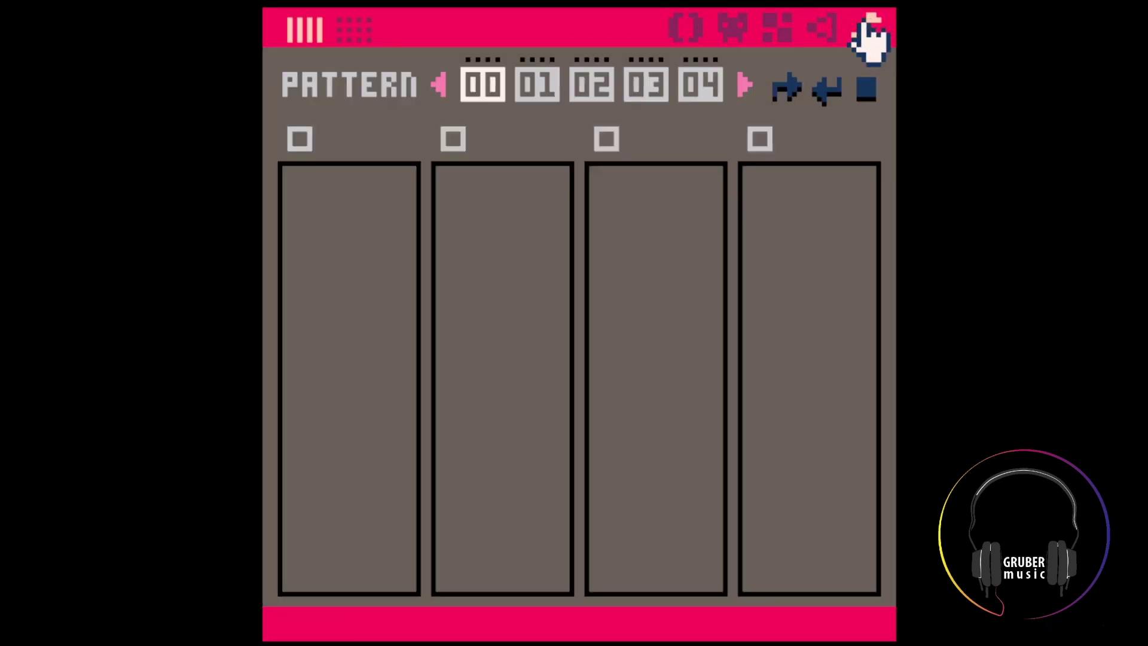
Enable all four channels of pattern 00 and assign SFX 08, 09, 10 and 11 to them
left_click(301, 139)
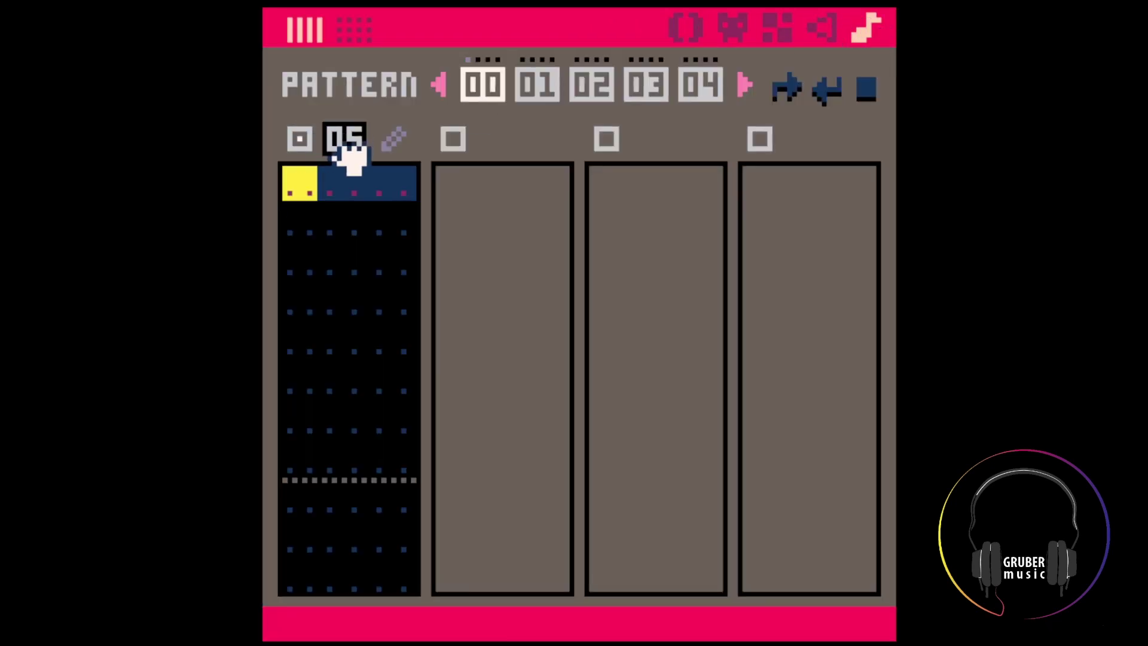
left_click(344, 150)
left_click(453, 139)
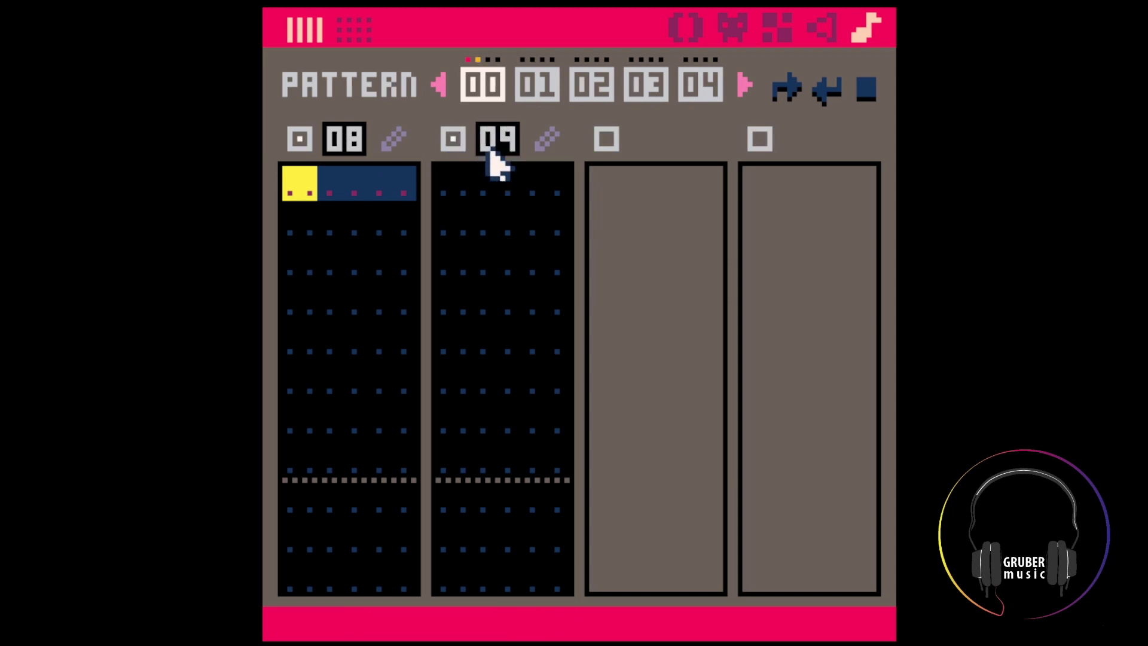
left_click(606, 142)
left_click_drag(640, 154, 636, 173)
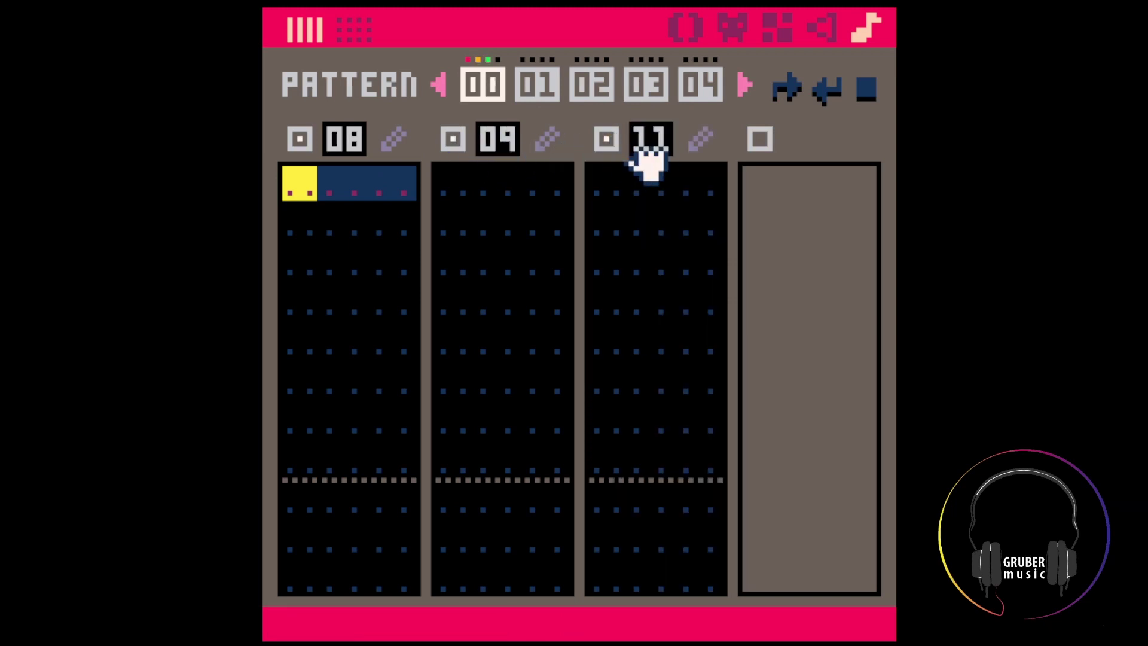
left_click(760, 140)
left_click_drag(803, 143, 810, 161)
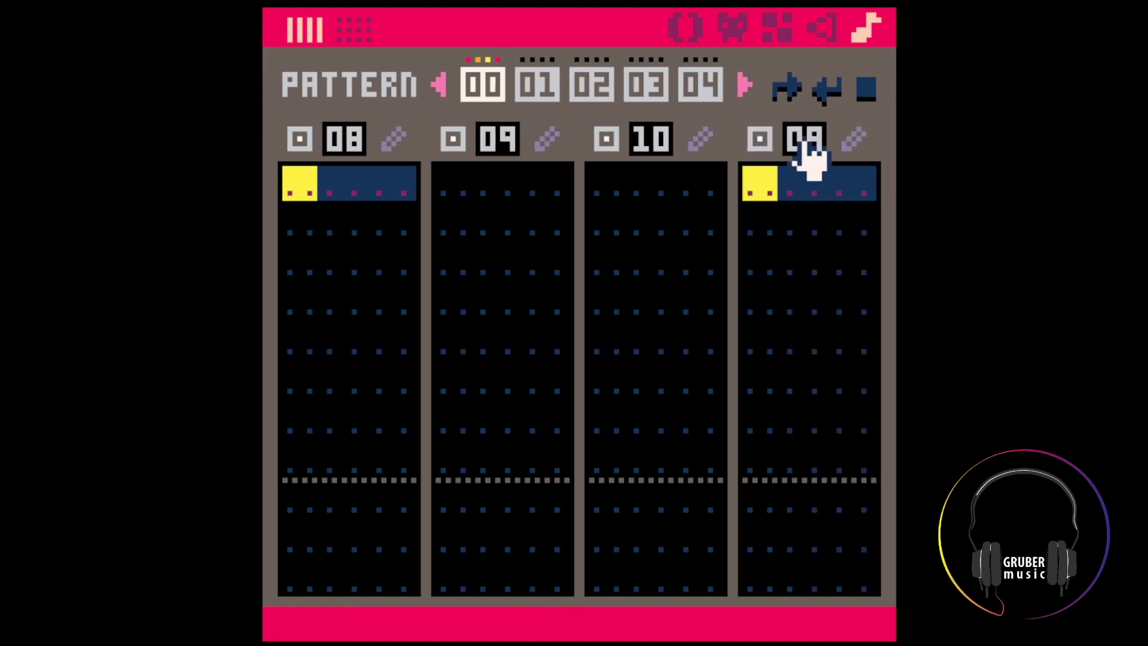
left_click(804, 143)
left_click(798, 143)
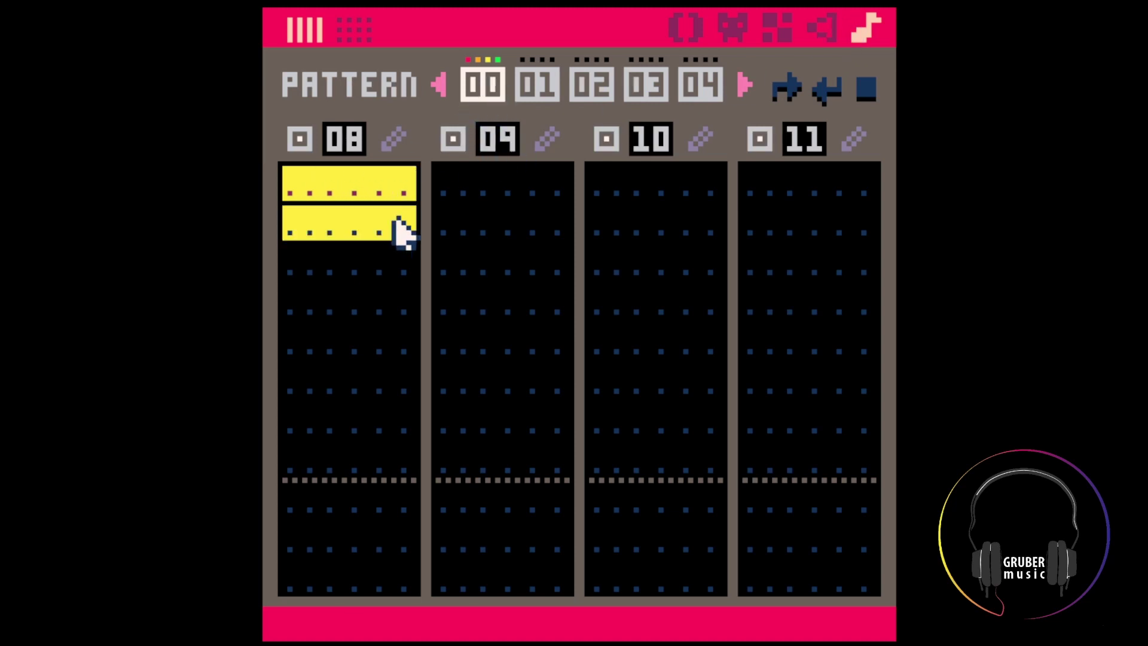
left_click_drag(426, 503, 408, 458)
left_click(399, 458)
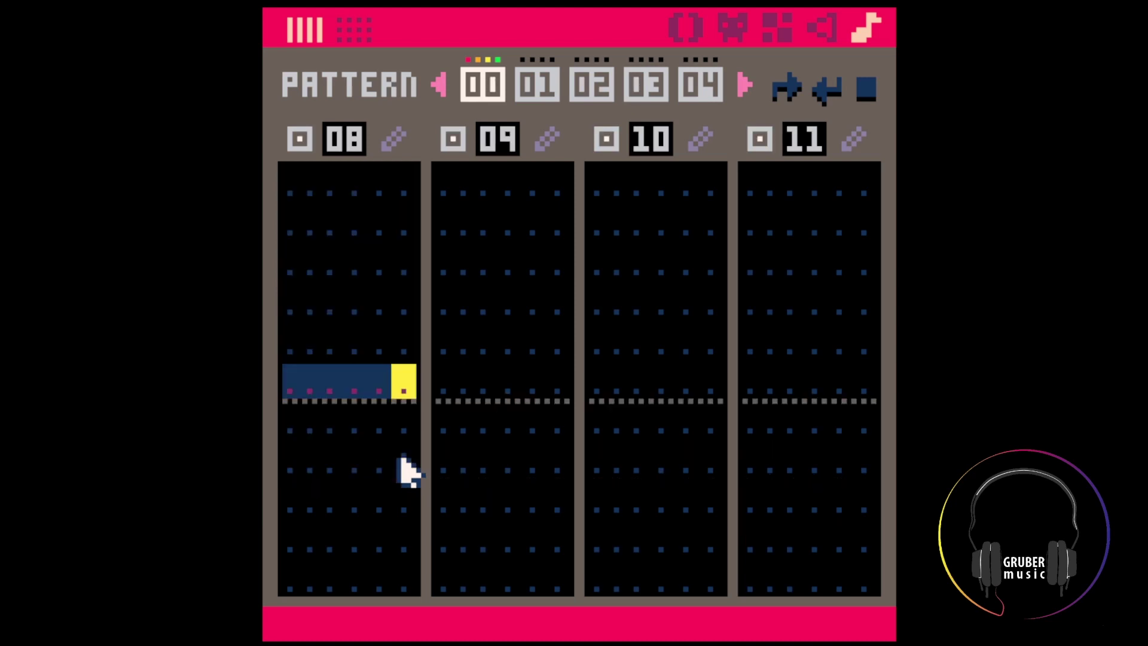
scroll(319, 205, "up", 3)
left_click(309, 194)
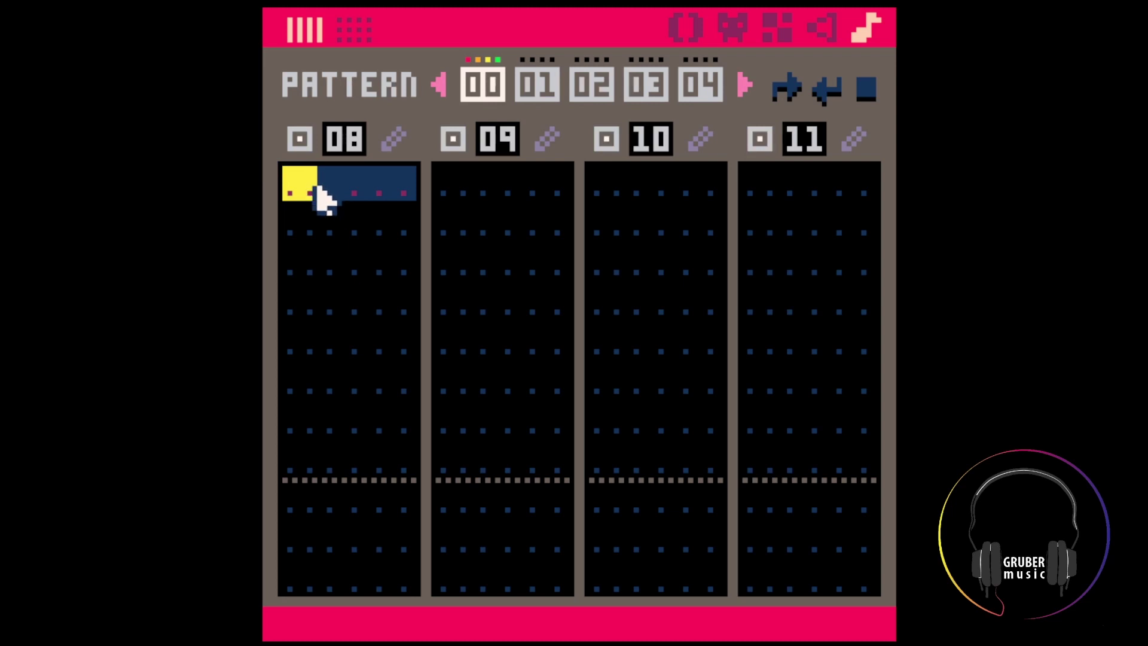
left_click(393, 144)
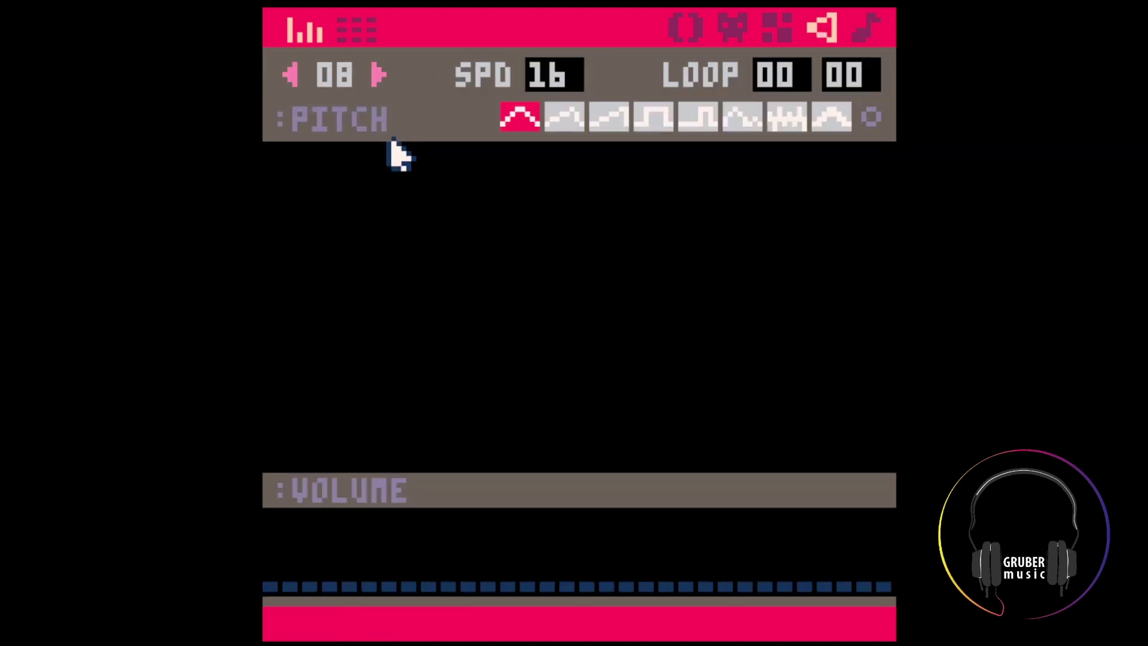
left_click(874, 27)
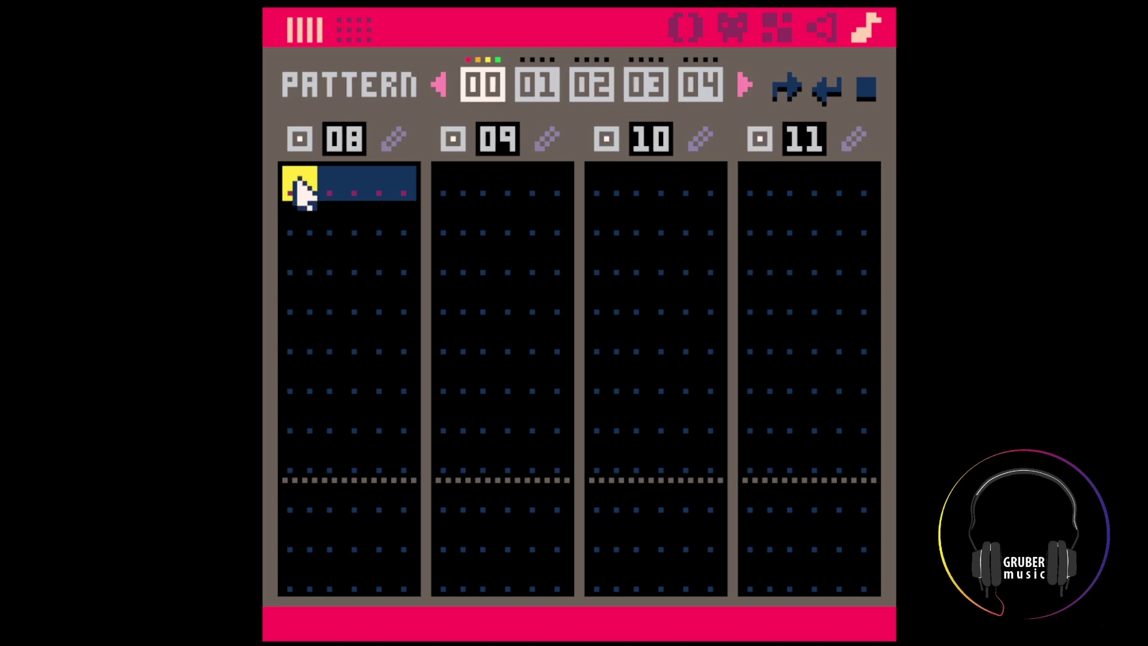
mouse_move(299, 192)
left_mouse_down()
mouse_move(389, 462)
mouse_move(405, 467)
left_mouse_up()
left_click(361, 292)
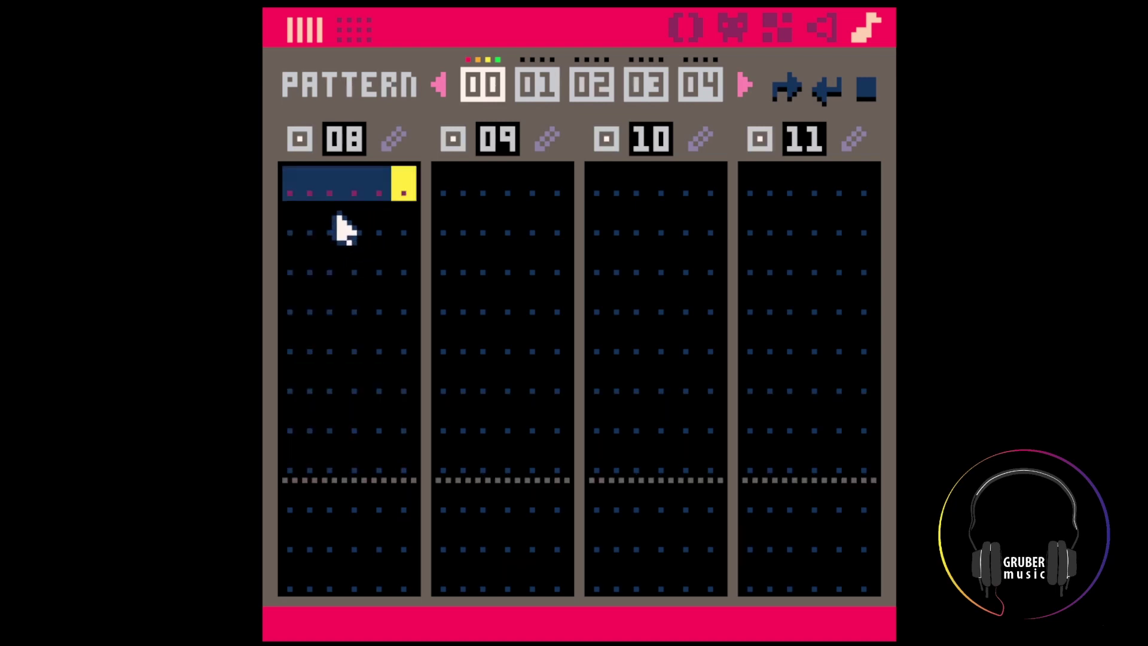
mouse_move(295, 173)
left_mouse_down()
mouse_move(390, 410)
mouse_move(311, 231)
mouse_move(302, 175)
left_mouse_up()
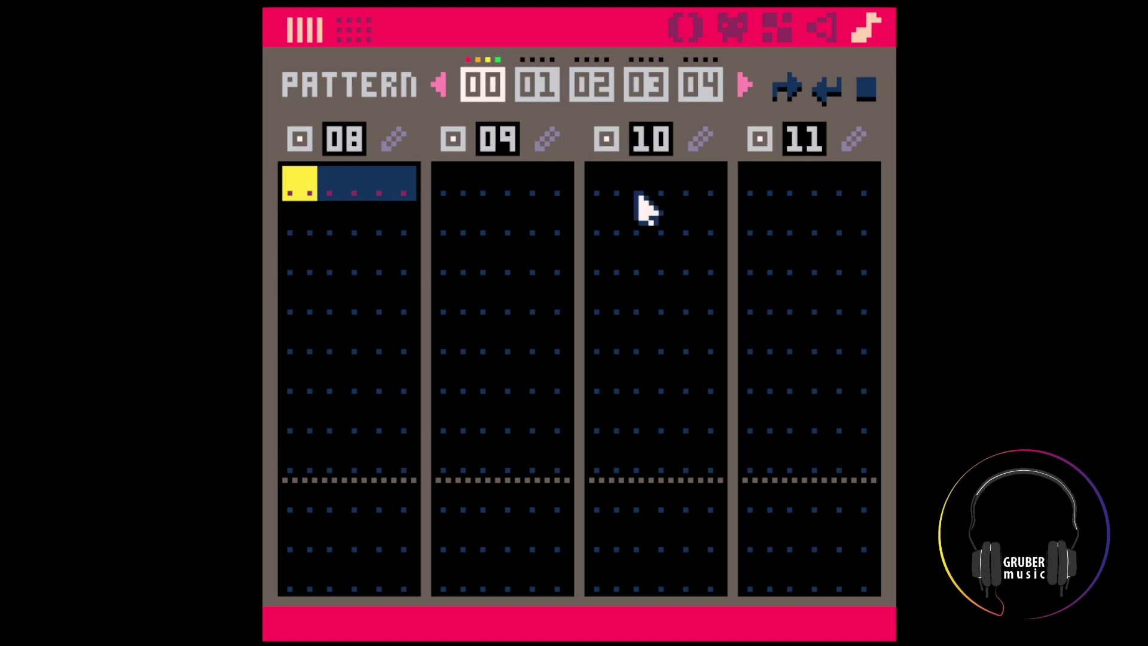
Open SFX 08 for editing and draw a freehand pitch contour over all notes but the last with the first waveform
left_click(393, 141)
mouse_move(272, 304)
left_mouse_down()
mouse_move(504, 310)
mouse_move(609, 279)
left_mouse_up()
left_click_drag(762, 280, 842, 328)
mouse_move(708, 338)
left_mouse_down()
mouse_move(661, 304)
mouse_move(351, 240)
mouse_move(312, 255)
left_mouse_up()
mouse_move(272, 319)
left_mouse_down()
mouse_move(287, 329)
mouse_move(469, 311)
mouse_move(625, 254)
mouse_move(748, 308)
mouse_move(849, 277)
mouse_move(787, 335)
mouse_move(748, 329)
left_mouse_up()
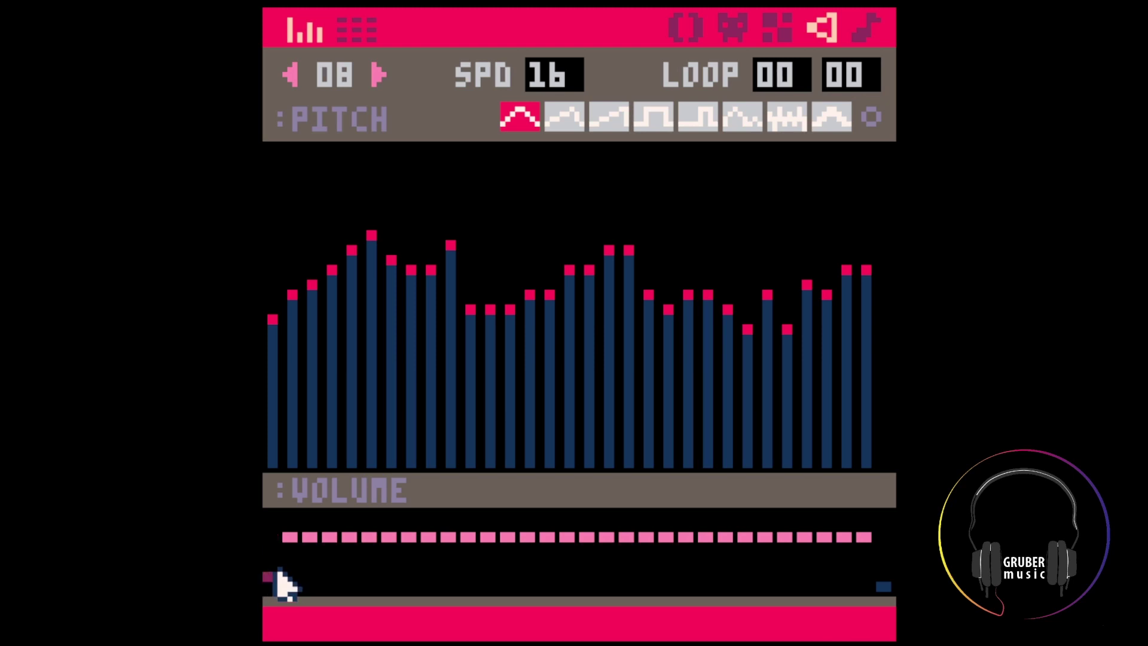
Draw a wavering volume curve between 1 and 3 under the notes of SFX 08 and play it back
mouse_move(281, 583)
left_mouse_down()
mouse_move(469, 551)
mouse_move(759, 584)
mouse_move(856, 573)
left_mouse_up()
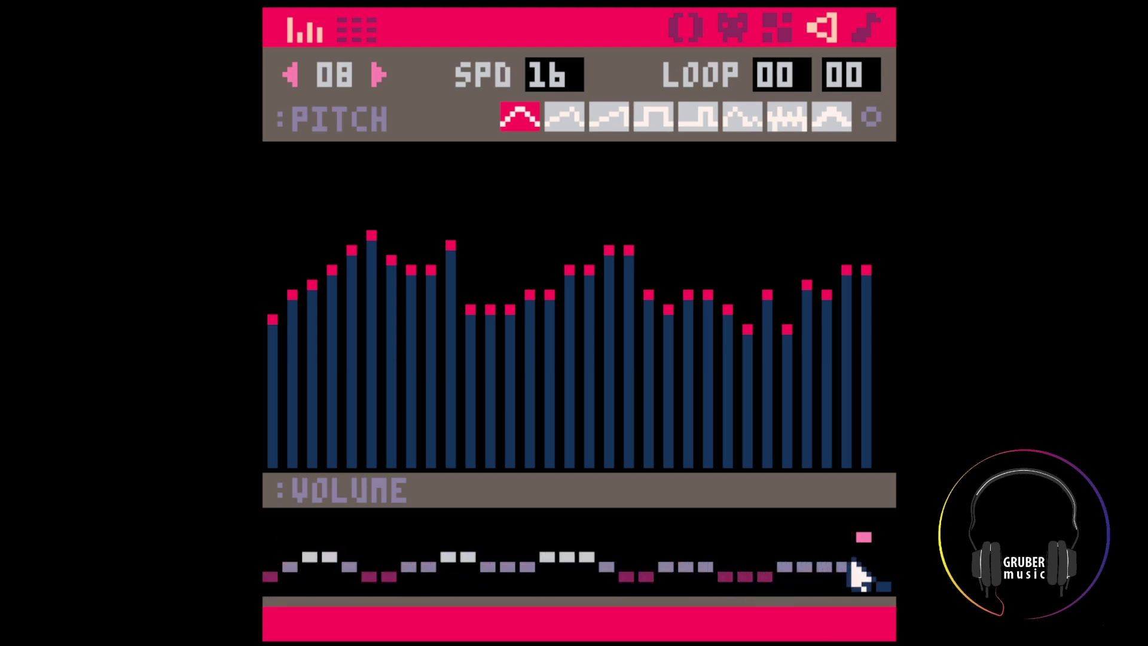
left_click(884, 585)
key("space")
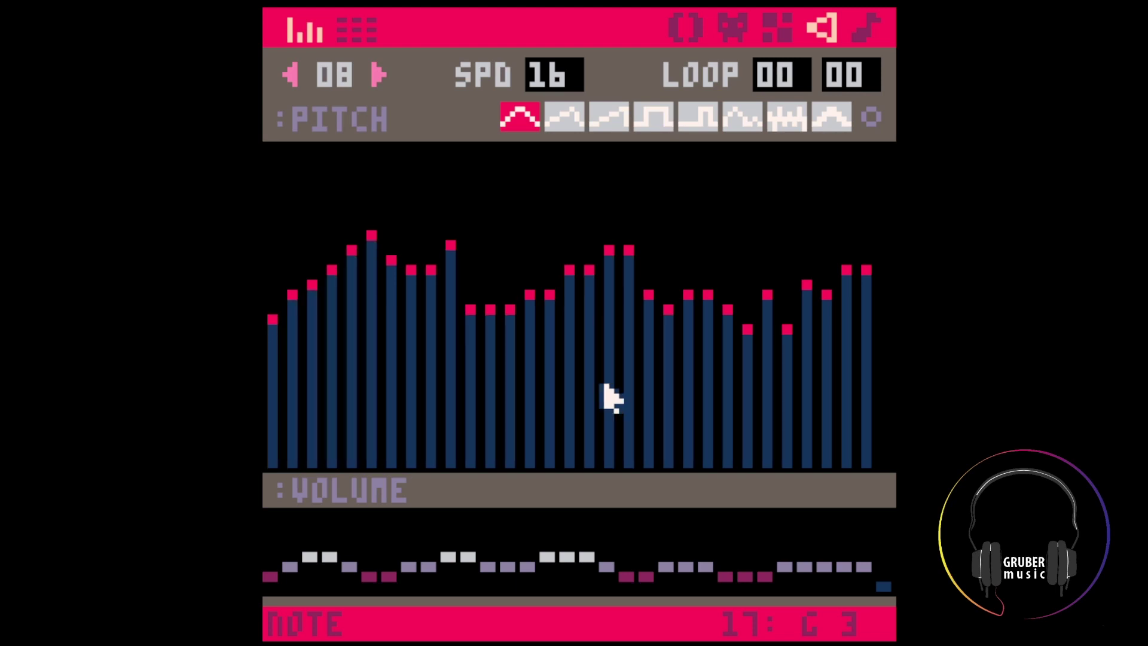
Copy the F 3 note in the seventh row of SFX 08 over the six rows below it in the tracker view and play the result
key("Tab")
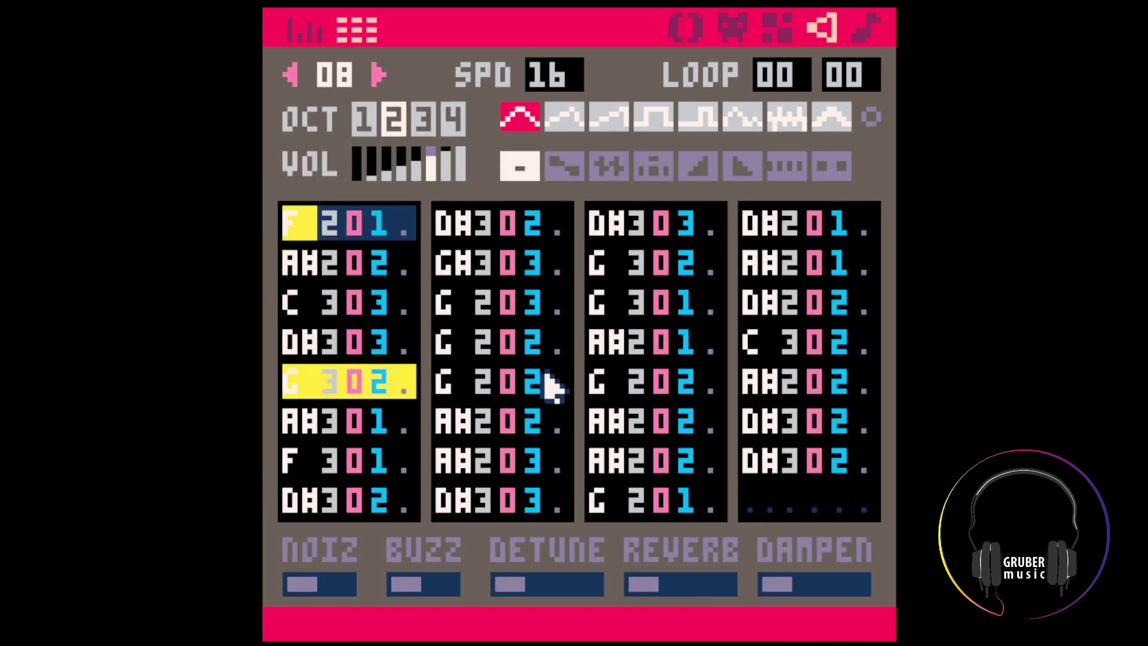
left_click_drag(322, 467, 445, 465)
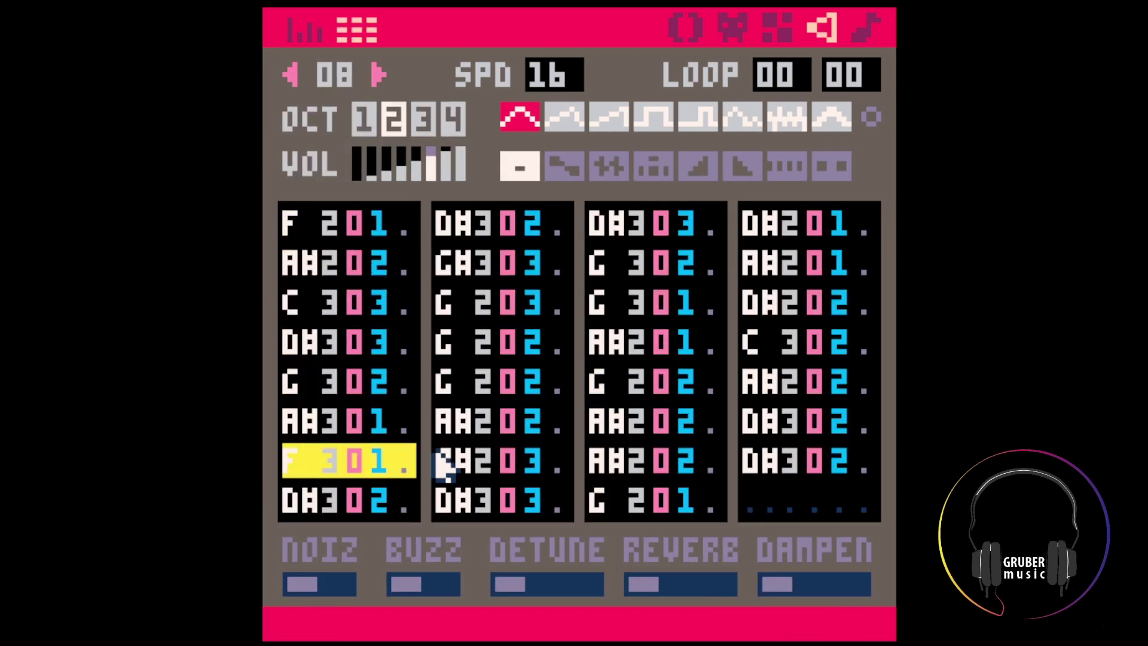
key("ctrl+c")
left_click(294, 500)
key("ctrl+v")
key("Down")
key("ctrl+v")
key("Down")
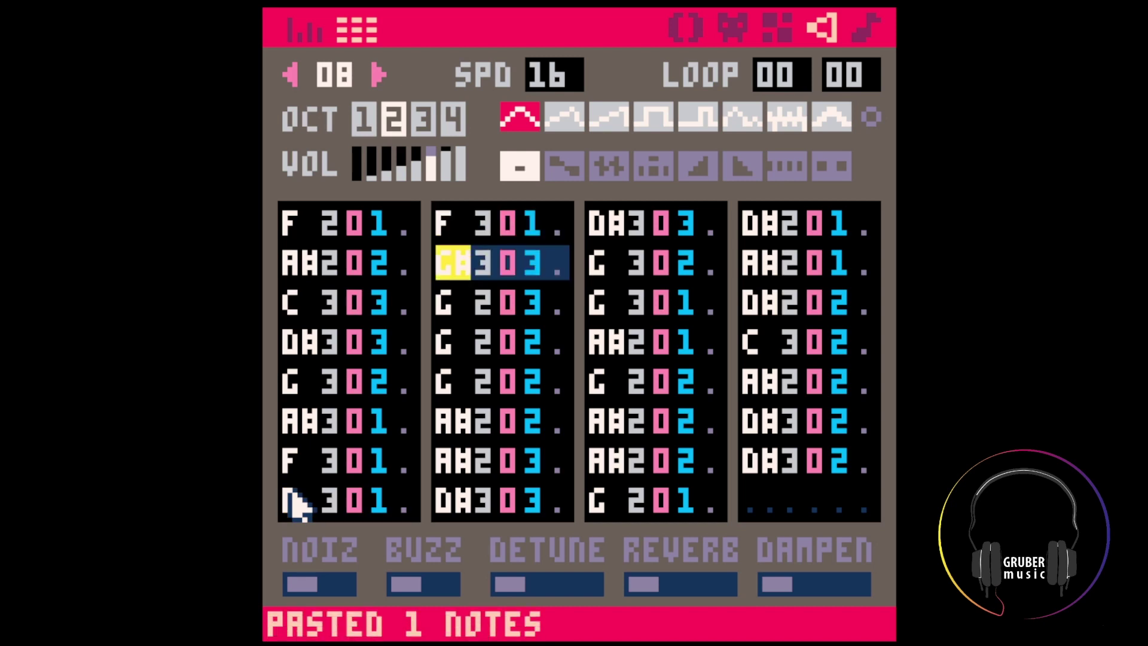
key("ctrl+v")
key("Down")
key("ctrl+v")
key("Down")
key("ctrl+v")
key("Down")
key("ctrl+v")
key("space")
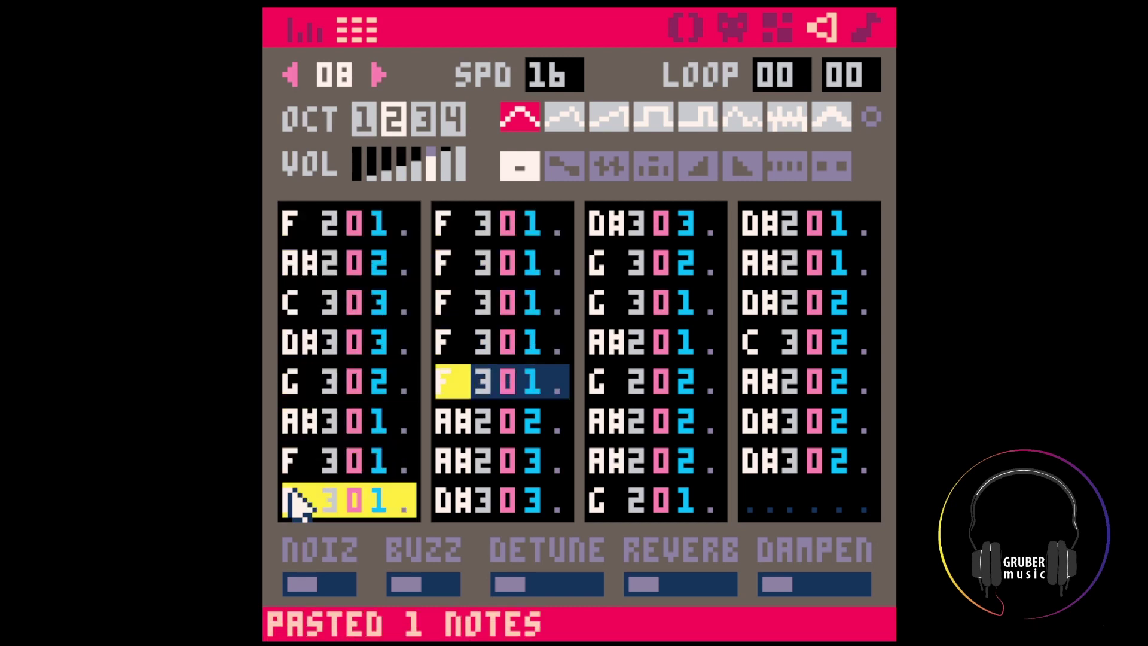
Fade the seven F 3 notes with volumes 4, 3, 2, 1, 1, 1, 1 and give the last three effect 2
left_click(374, 462)
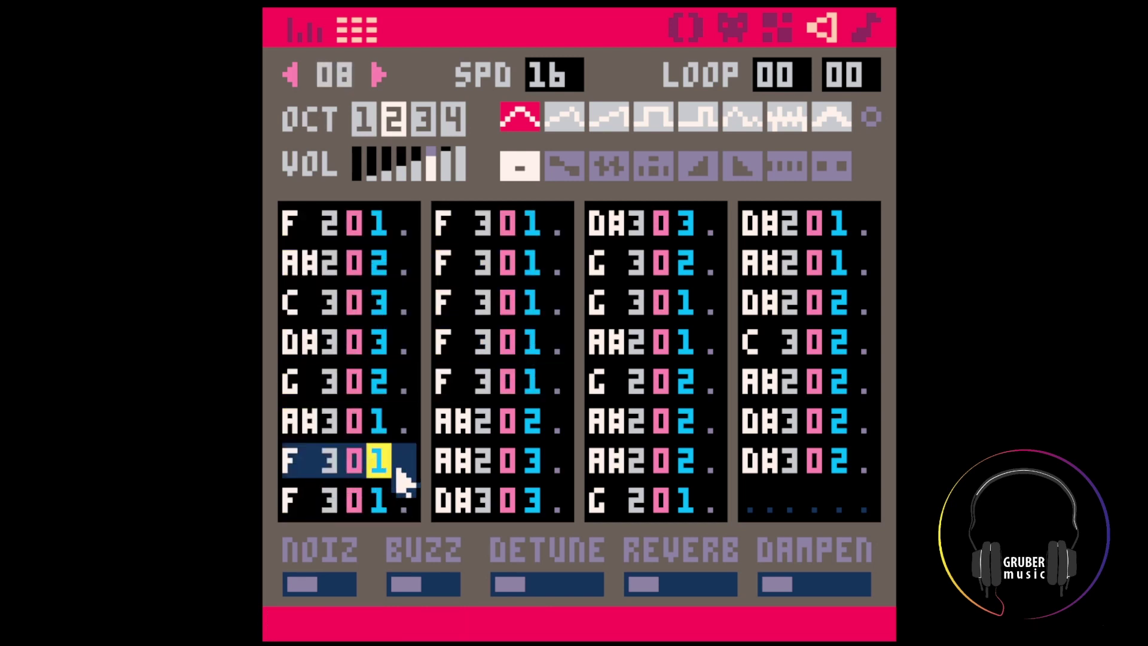
type("4321111")
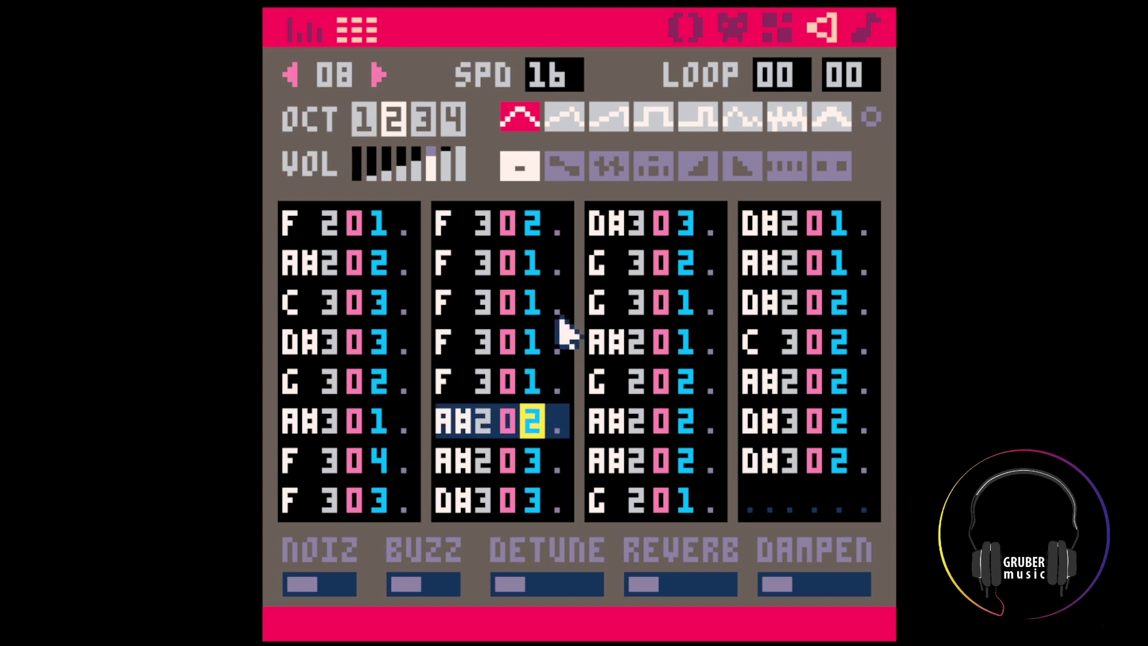
left_click(560, 315)
type("222")
Clear every note after the held F 3 run in SFX 08 and play back the shortened phrase
key("BackSpace")
key("BackSpace")
key("BackSpace")
key("BackSpace")
key("BackSpace")
key("BackSpace")
key("BackSpace")
key("BackSpace")
key("BackSpace")
key("BackSpace")
key("BackSpace")
key("BackSpace")
key("BackSpace")
key("BackSpace")
key("BackSpace")
key("BackSpace")
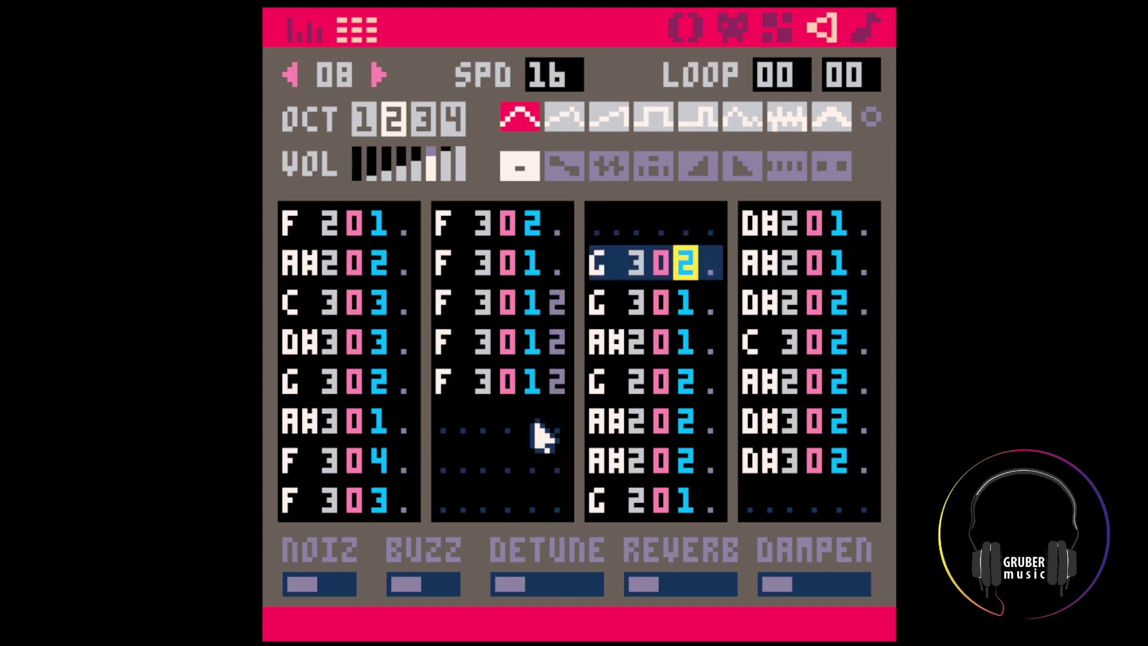
key("BackSpace")
key("BackSpace")
key("space")
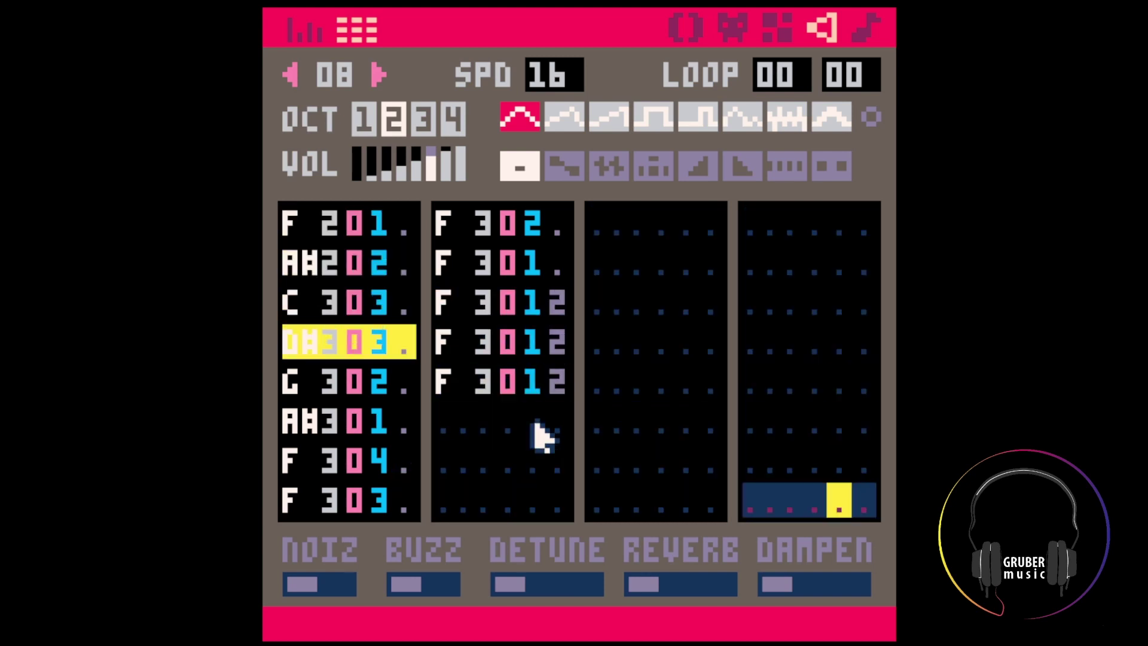
Set the volume of the first six notes of SFX 08 to 3 and play it back
left_click(382, 226)
type("333333")
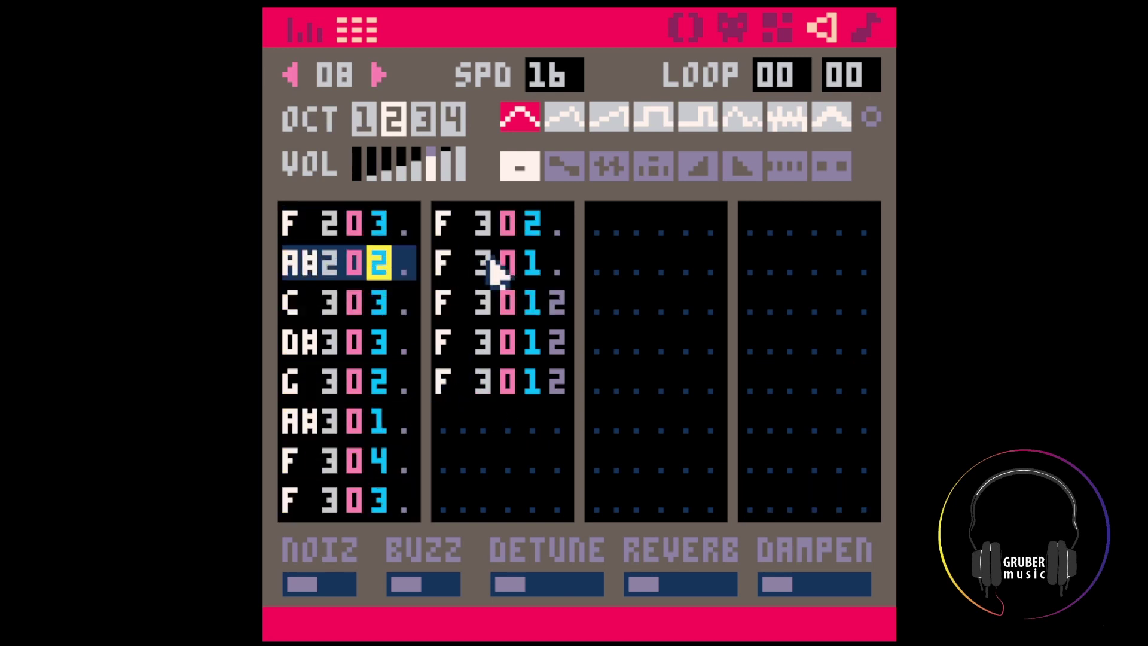
key("space")
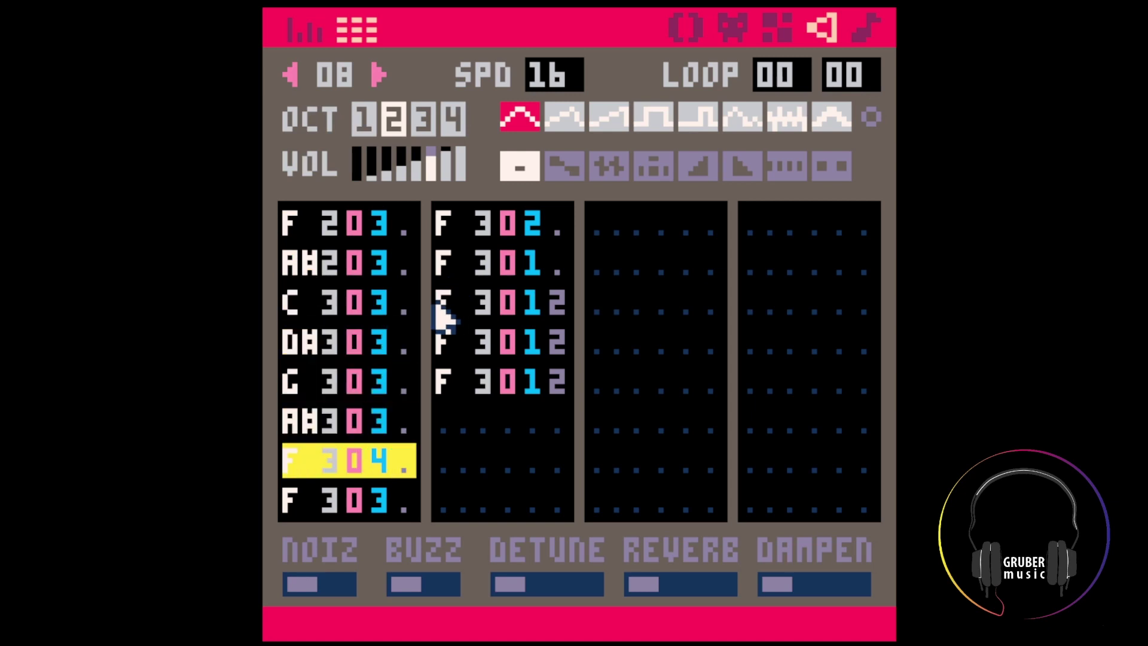
Alternate the volumes of the first six notes of SFX 08 as 2, 3, 2, 3, 2, 3 and play it back
left_click(387, 228)
type("223232")
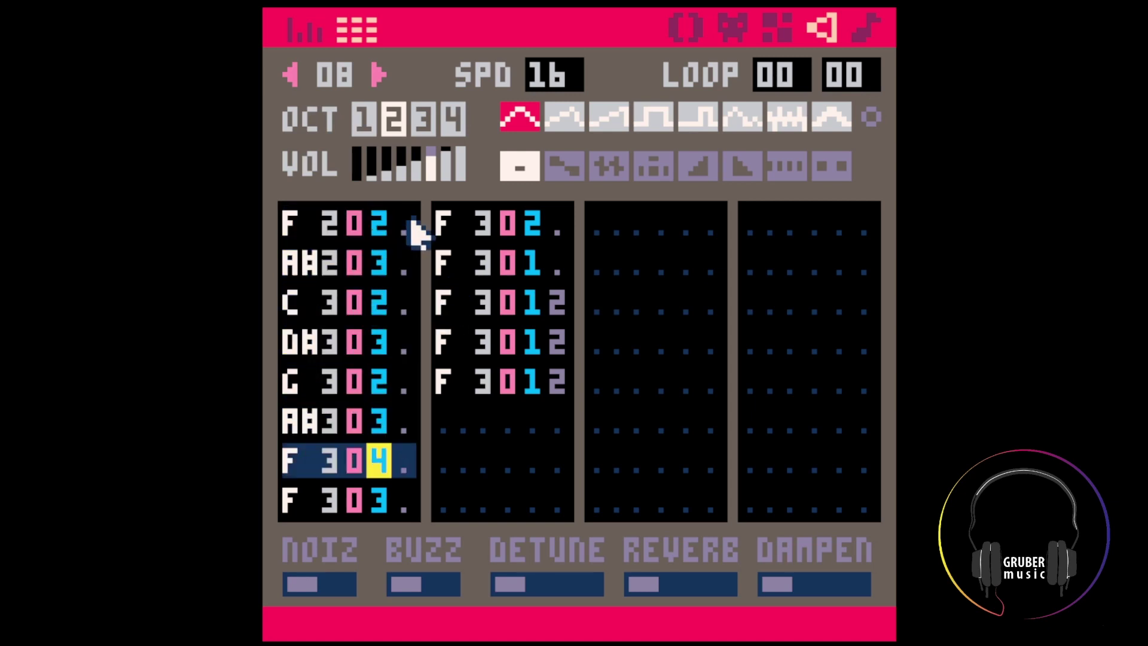
key("space")
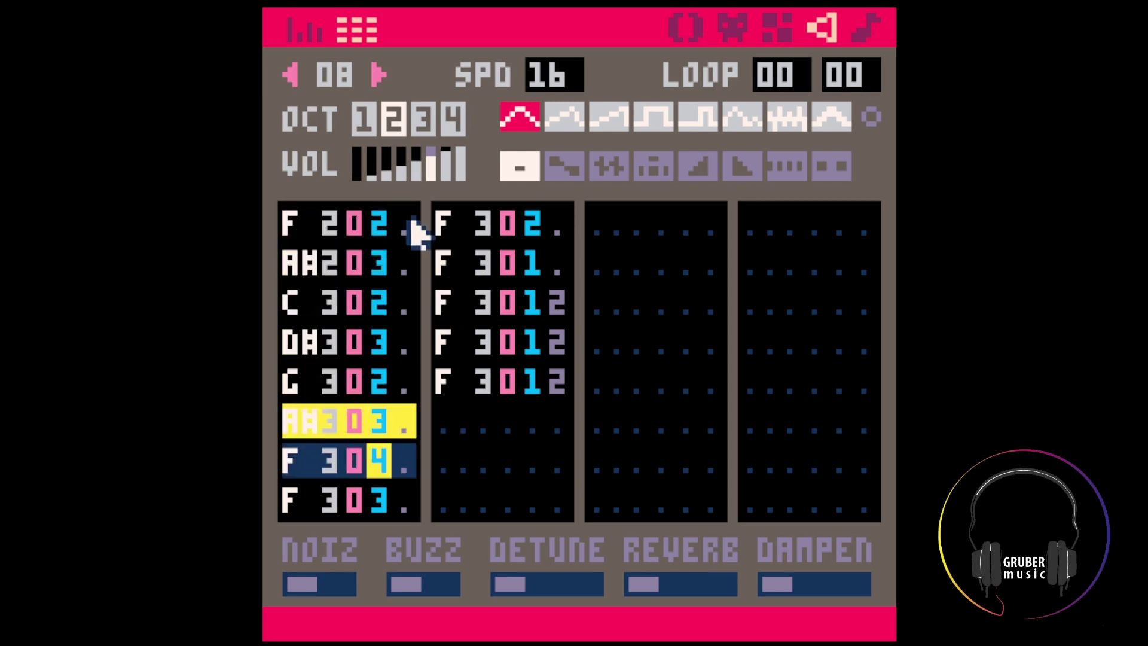
Draw a second phrase on notes 14 to 25, rising from G 2 to D#3 and falling to F 2, with volumes between 2 and 4, and play it
key("Tab")
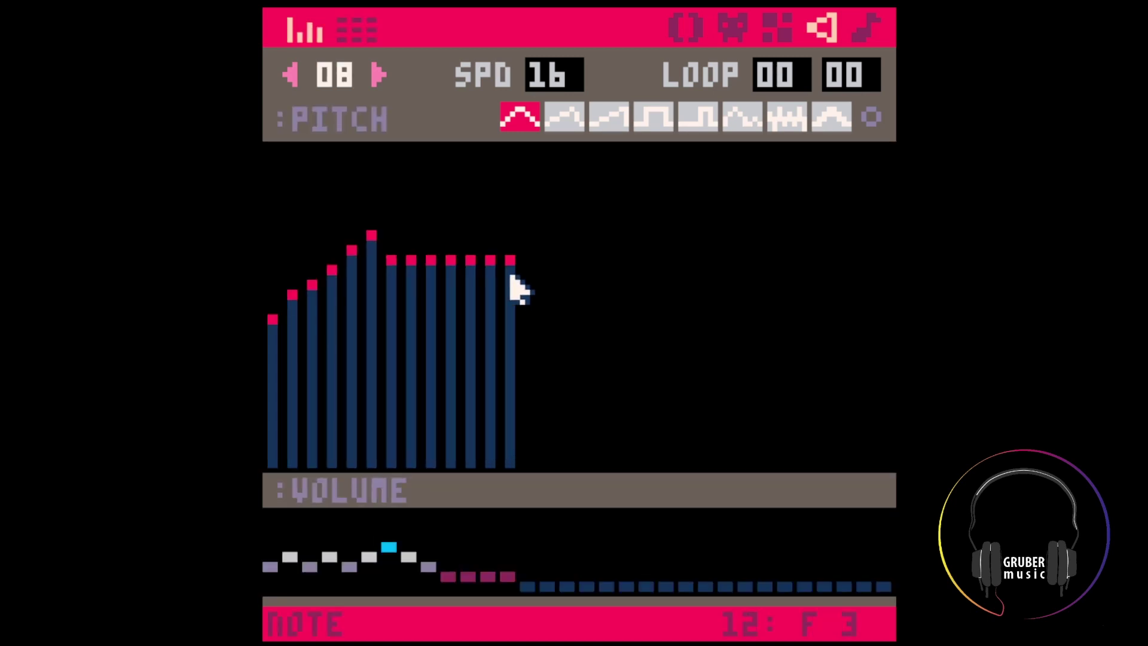
key("Tab")
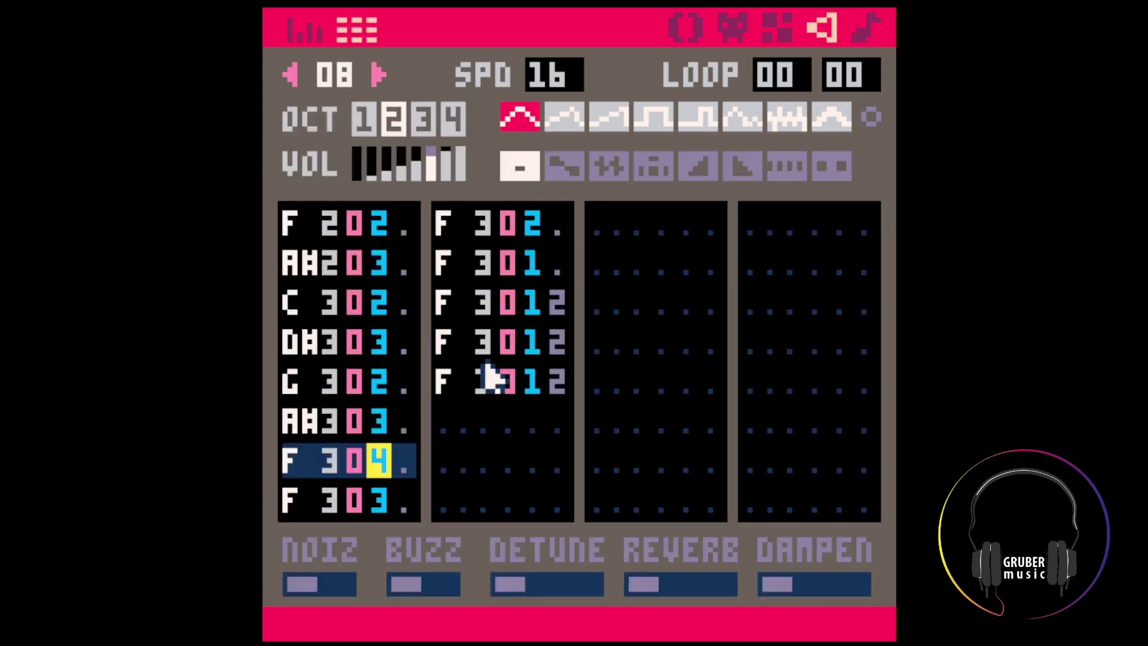
left_click(559, 385)
key("Tab")
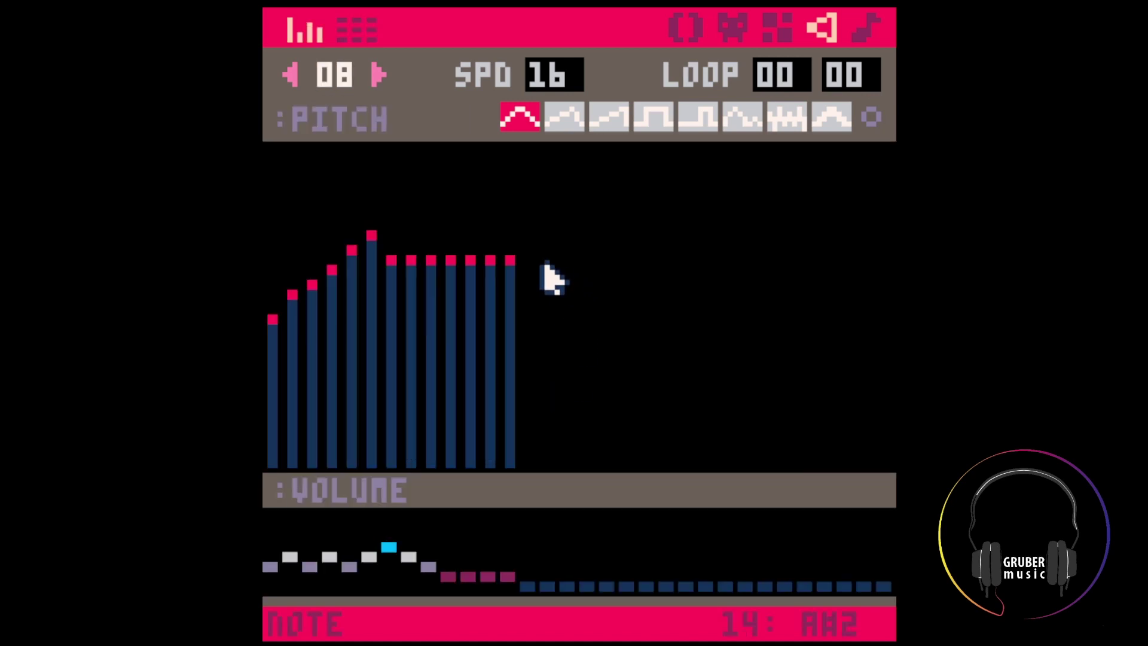
mouse_move(546, 277)
left_mouse_down()
mouse_move(618, 272)
mouse_move(758, 312)
left_mouse_up()
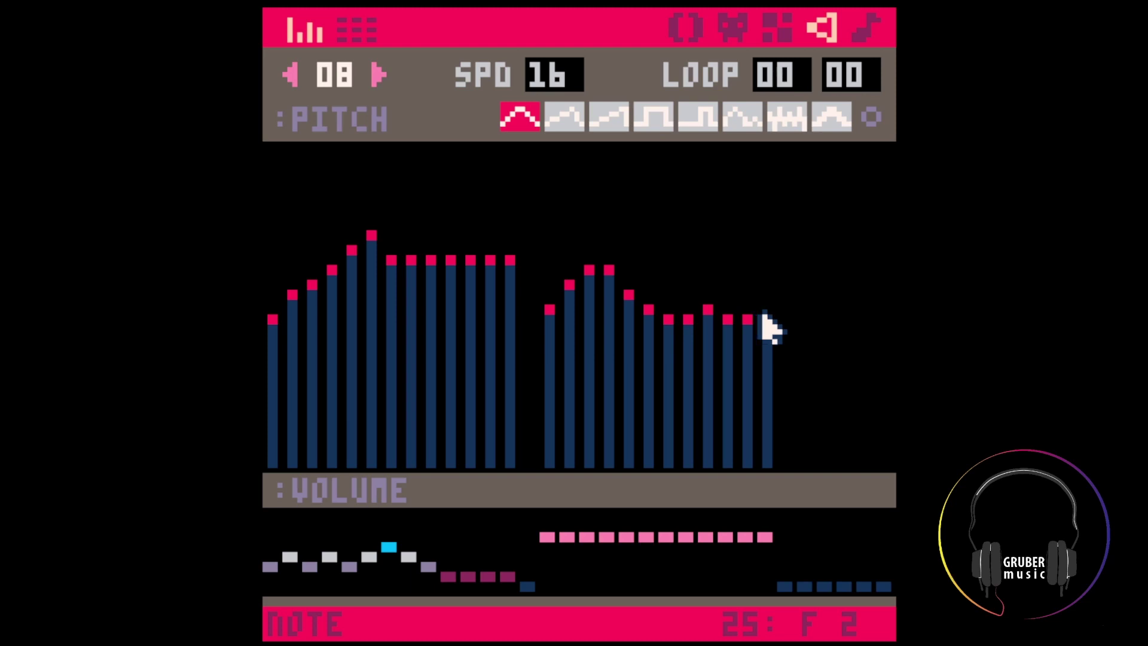
left_click_drag(546, 568, 764, 564)
key("space")
Shift the second phrase up three rows in the tracker view, removing the empty row and the last two F 3 notes
key("Tab")
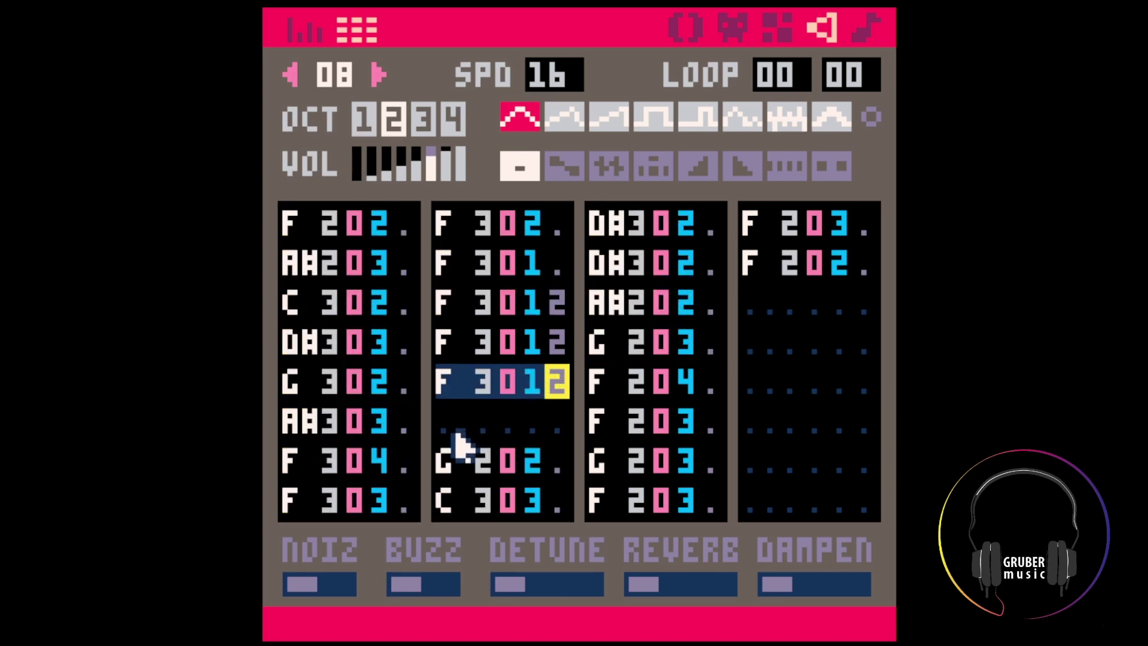
left_click(454, 459)
key("BackSpace")
key("BackSpace")
key("BackSpace")
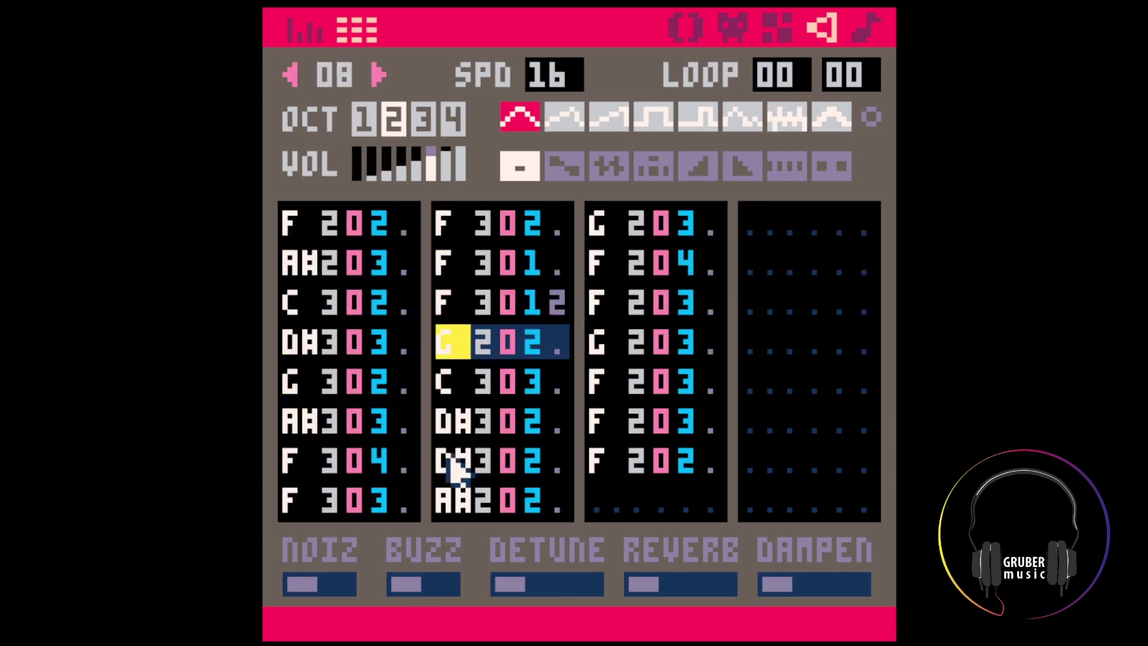
Remove the F 3 note with effect 2 in front of the second phrase and play SFX 08 back
key("BackSpace")
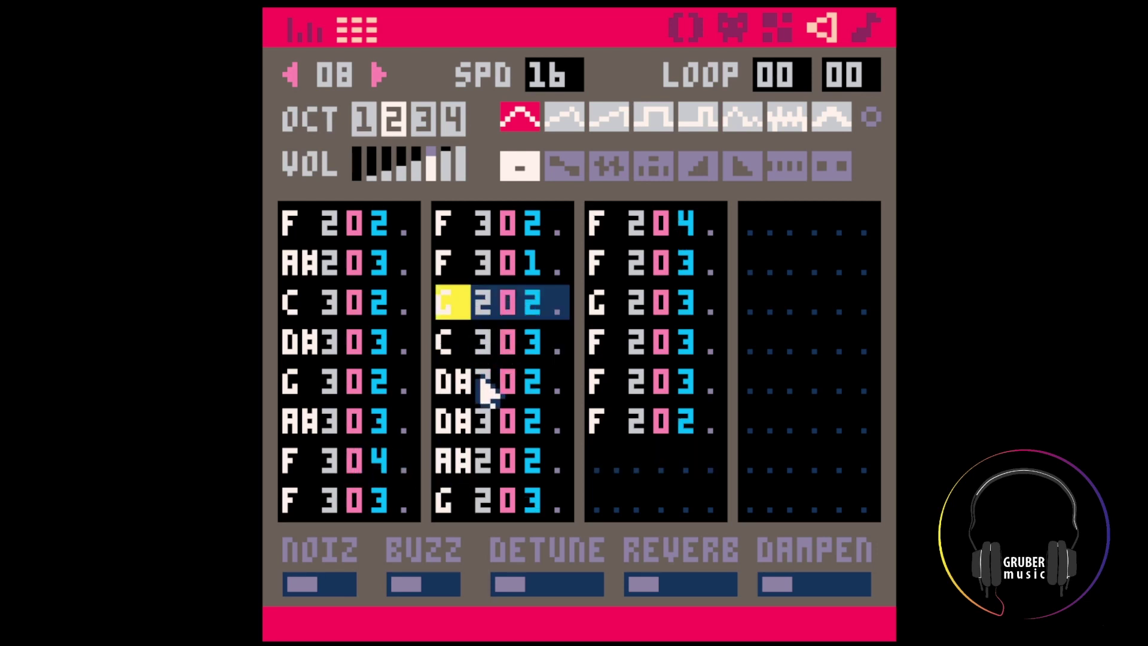
key("space")
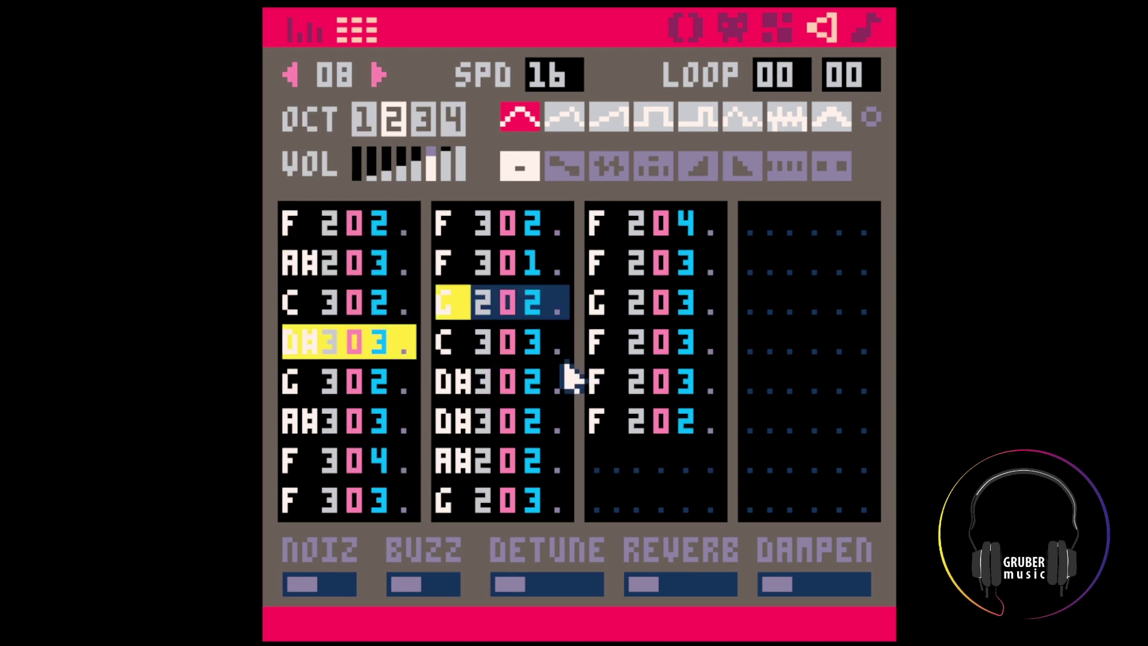
key("space")
key("space")
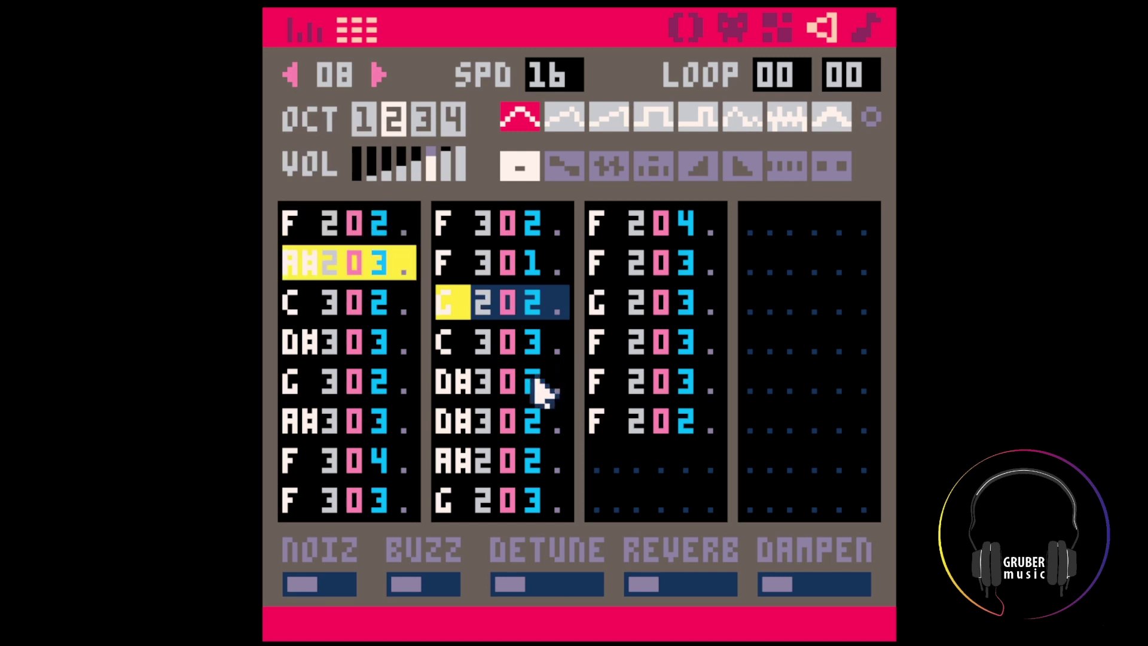
Redraw the second phrase's pitches in the pitch view, dropping to C 2 at note 16 and ending on F 2 at note 22, and play it
key("Tab")
key("space")
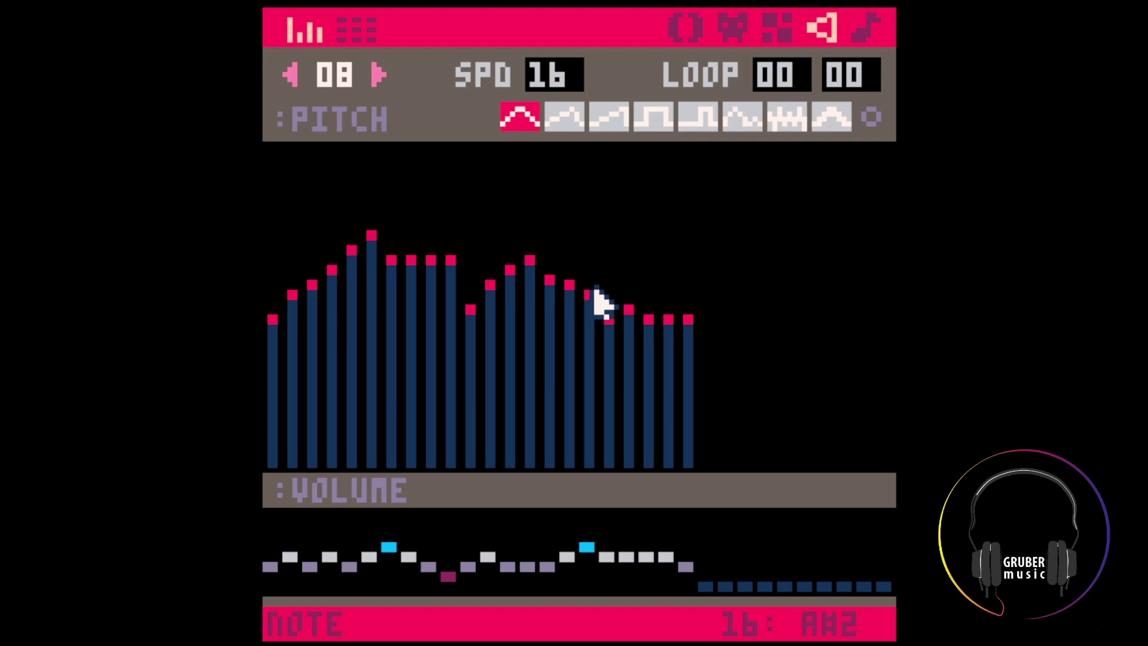
left_click_drag(594, 287, 619, 297)
mouse_move(680, 318)
left_mouse_down()
mouse_move(700, 323)
mouse_move(589, 314)
mouse_move(594, 338)
mouse_move(689, 321)
left_mouse_up()
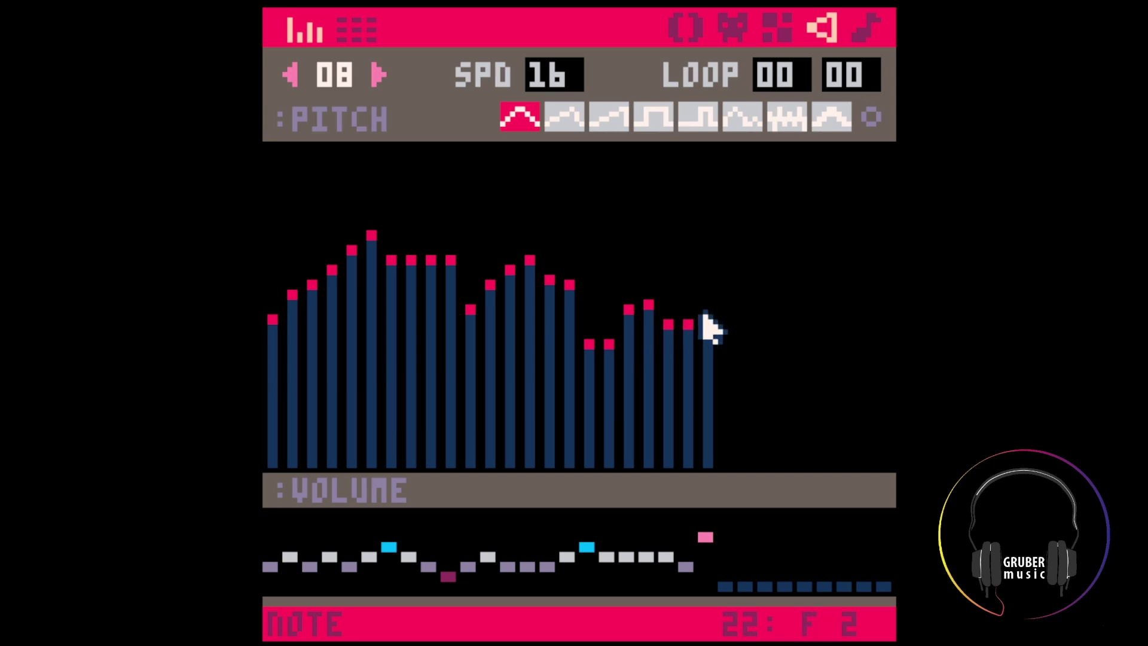
key("space")
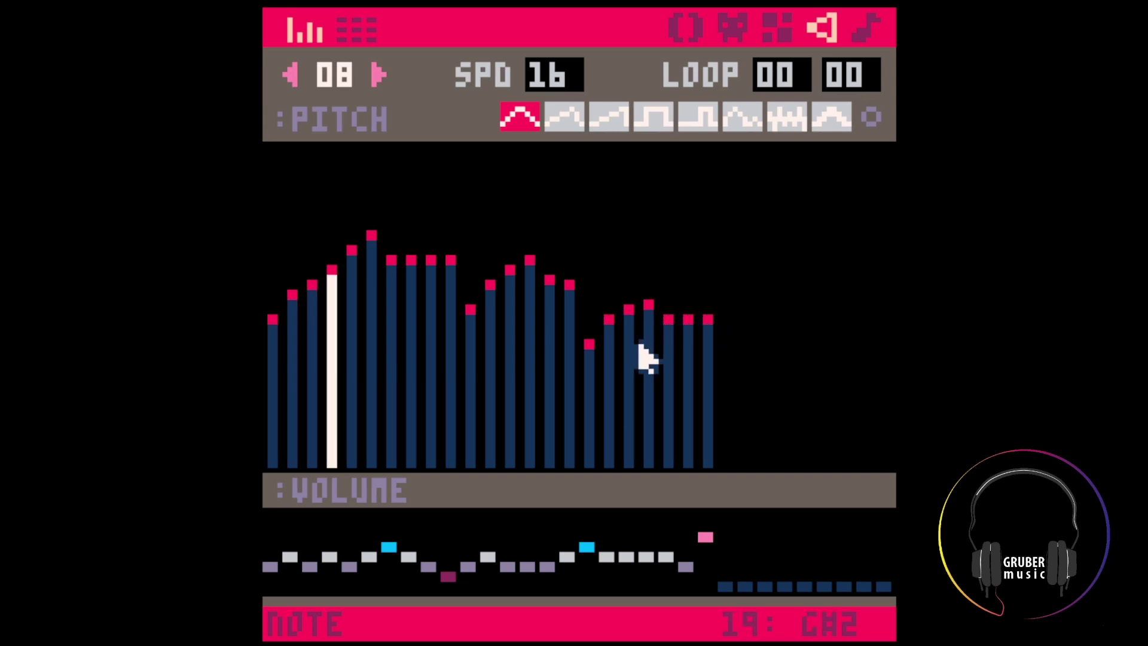
In the tracker view, alternate the second phrase's volumes between 2 and 3 from note 10, ending with 3, 2, 1
key("Tab")
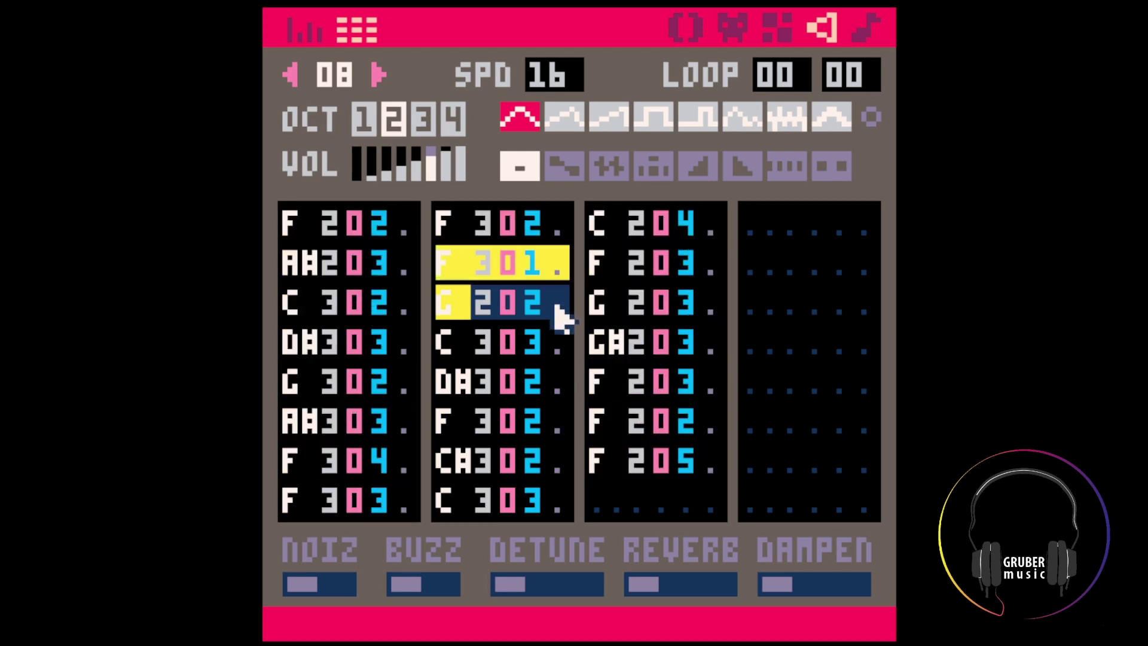
key("space")
left_click(534, 306)
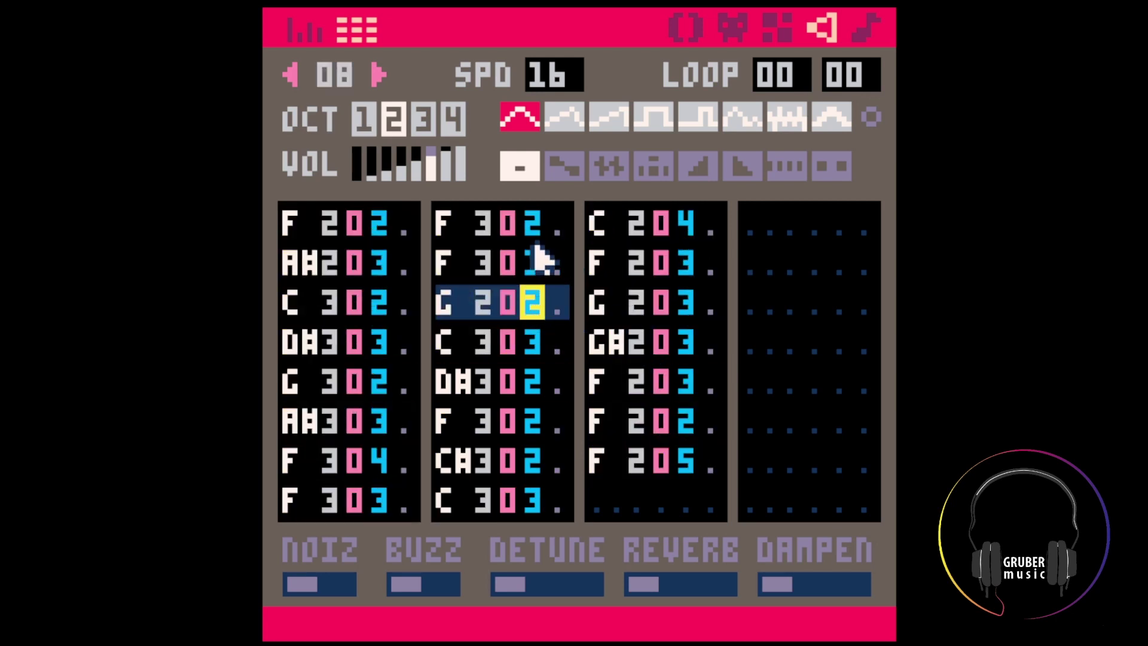
left_click_drag(393, 224, 386, 304)
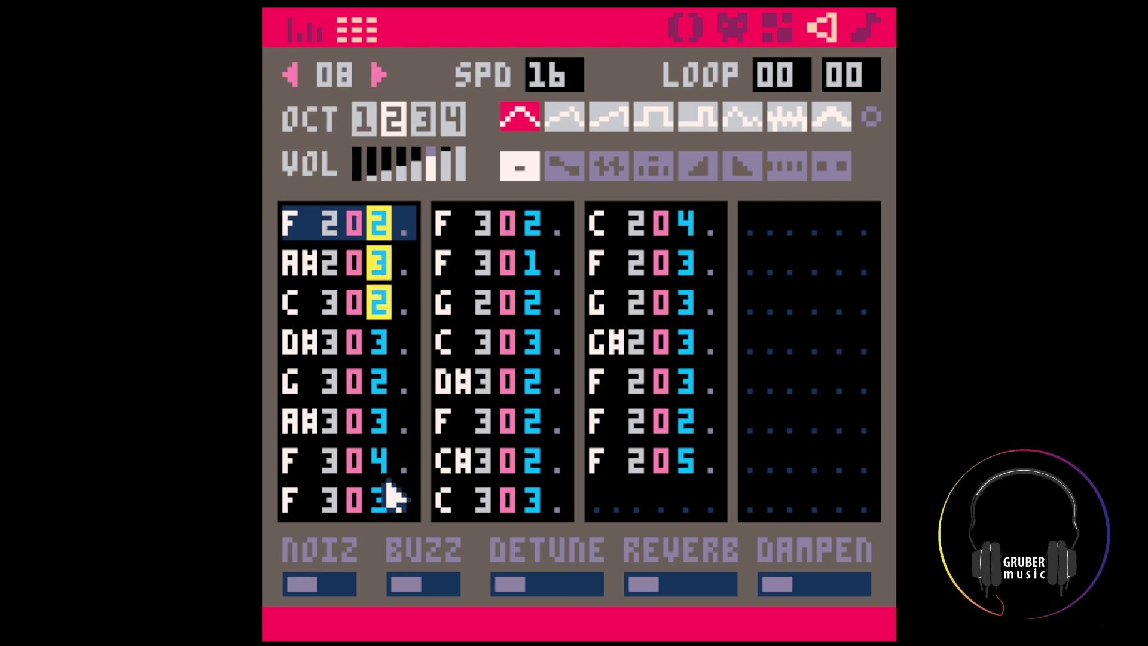
left_click(534, 305)
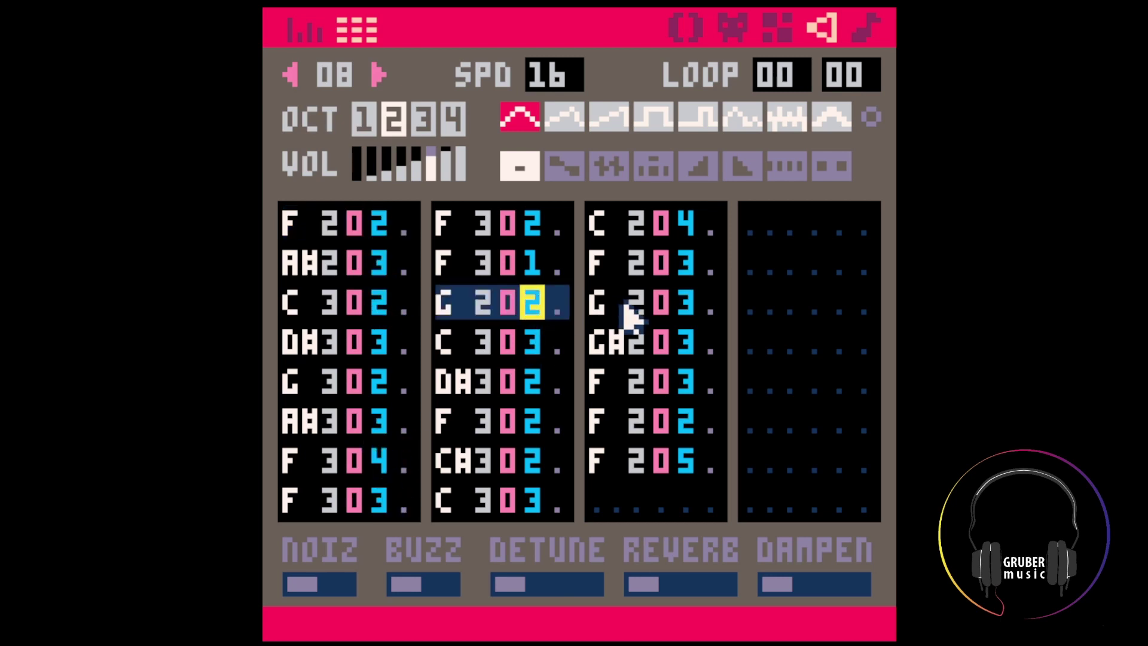
type("2323232323")
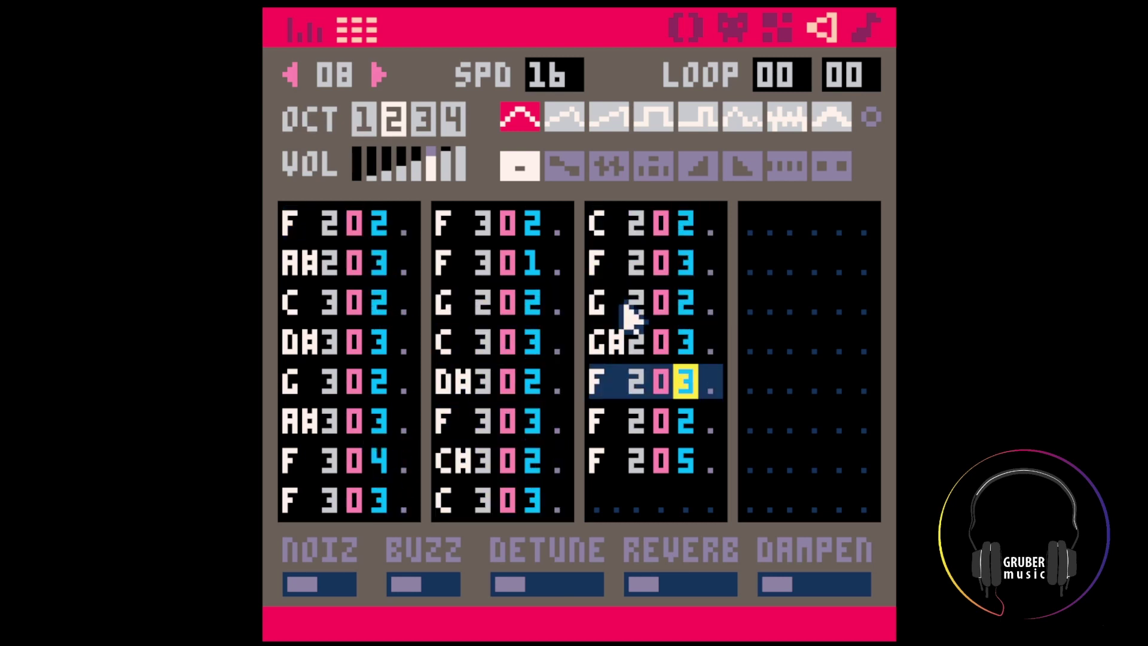
type("321")
Set the volume of the F 3 note right after A#3 to 3 and play SFX 08 back
left_click(376, 461)
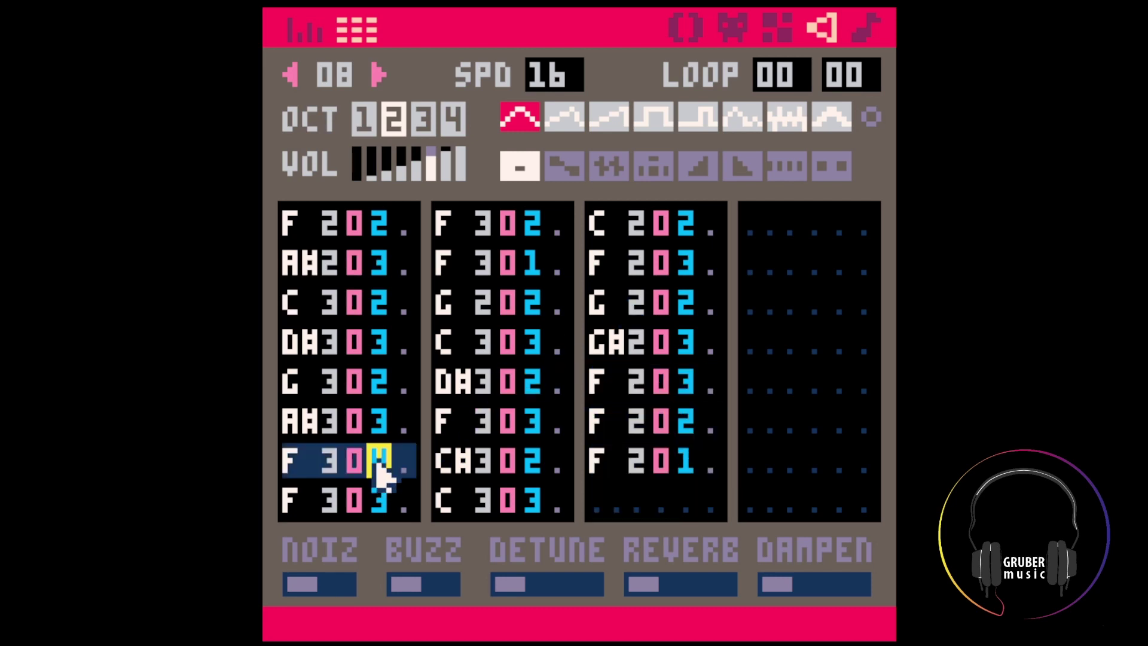
type("3")
key("space")
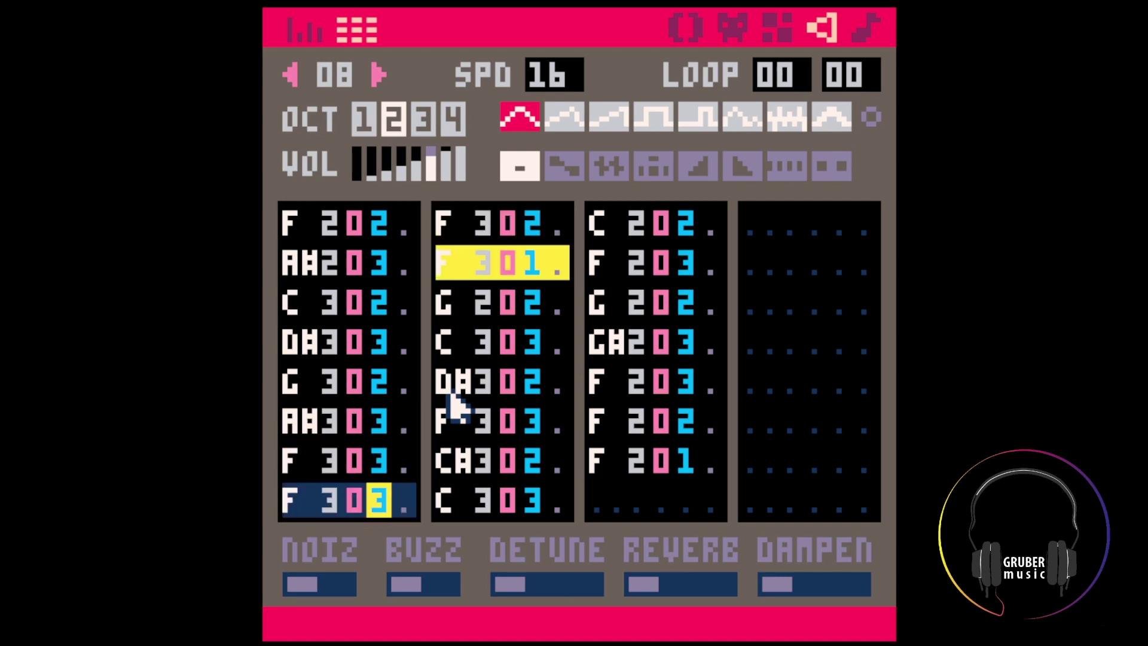
left_click(452, 304)
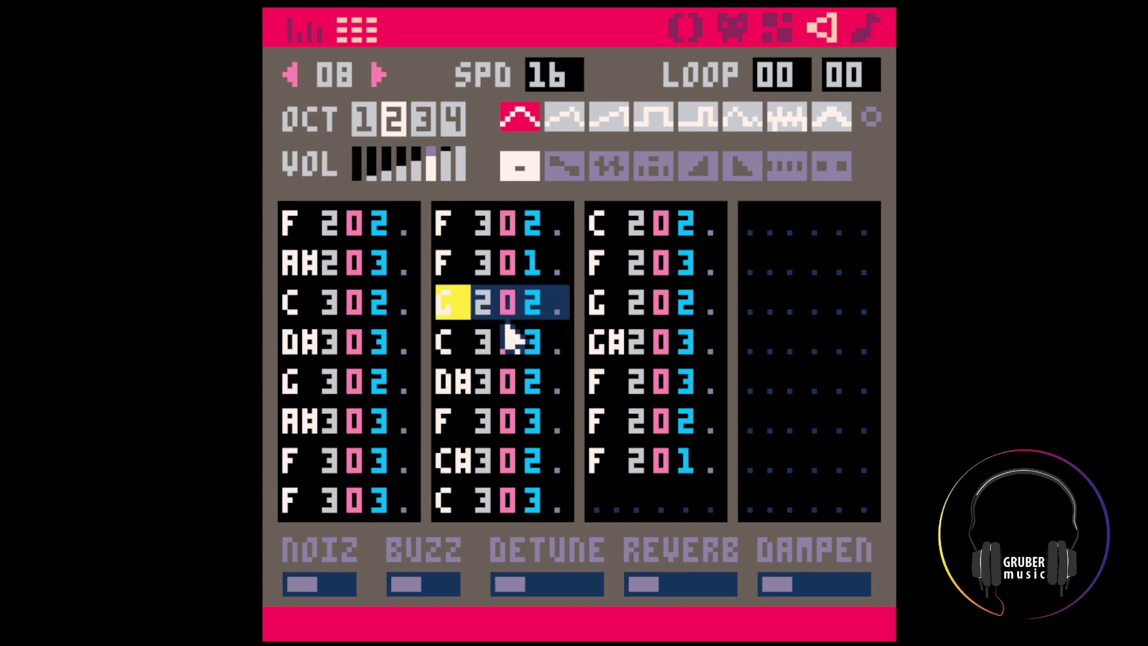
key("d")
key("v")
Enter D#3, F 3, G 3, F 3, D#3 and D 3 as notes 10 to 15, using octave 3
left_click(422, 118)
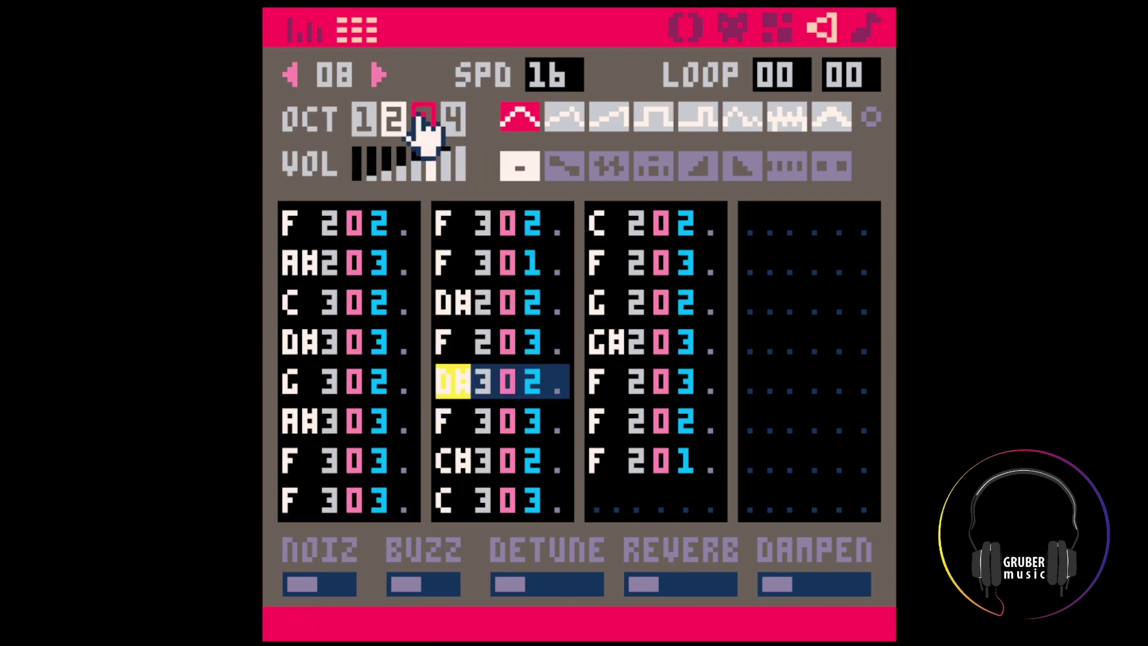
left_click(453, 303)
key("d")
key("v")
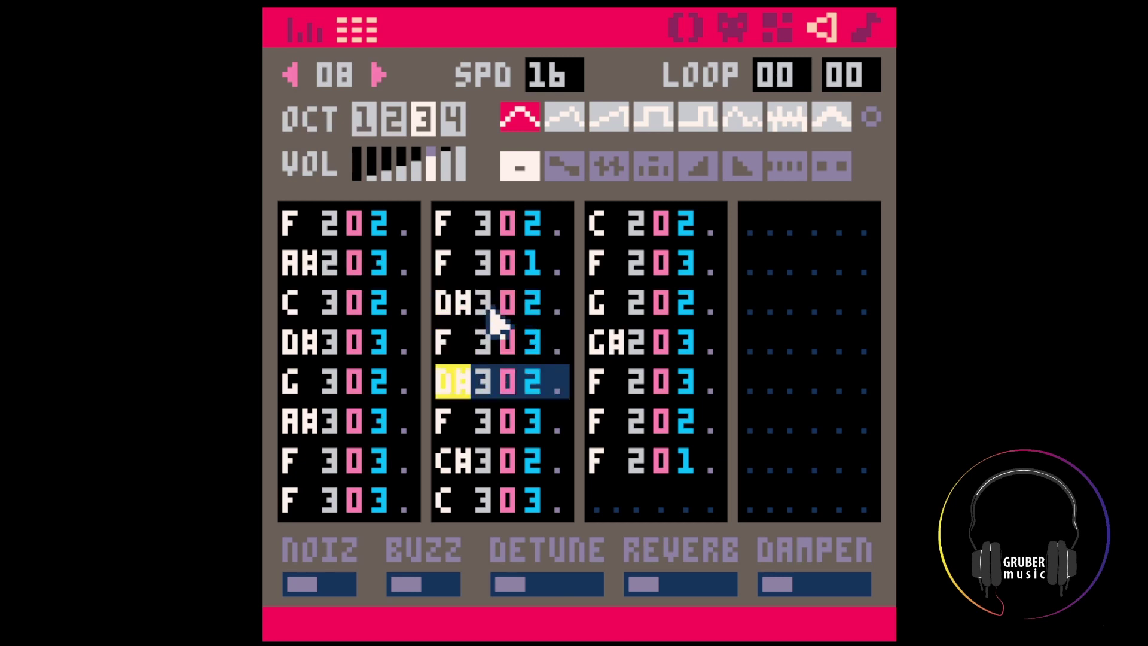
key("b")
key("v")
key("d")
key("x")
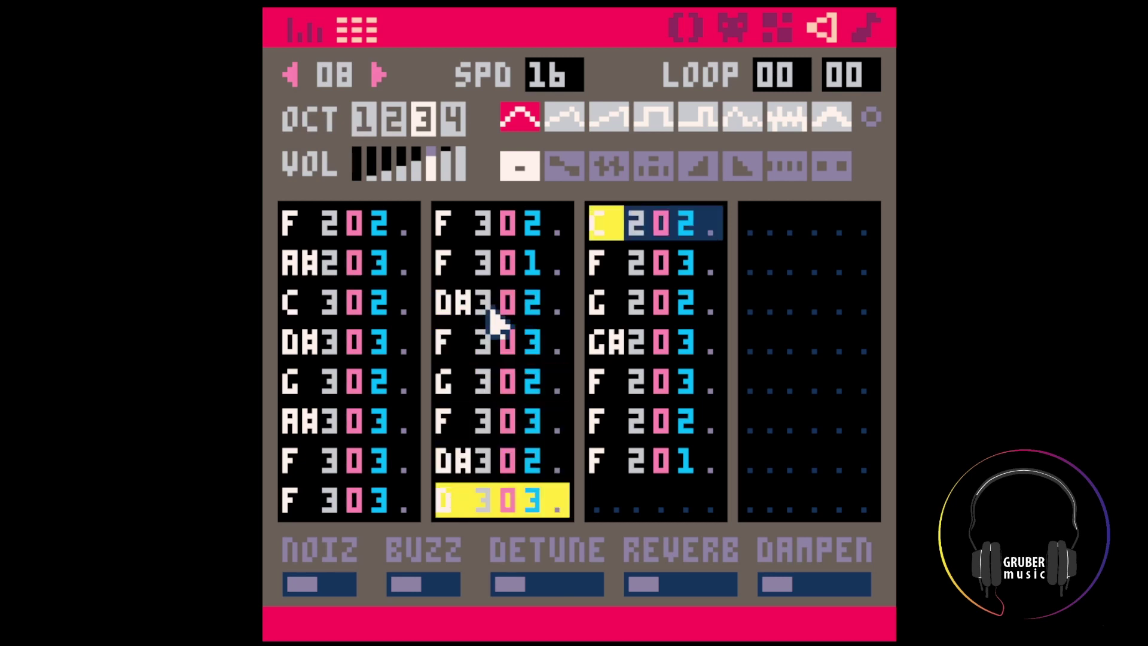
Continue the phrase with A#2, F 2 and five G 2 notes on notes 16 to 22, and play SFX 08 back
key("j")
key("v")
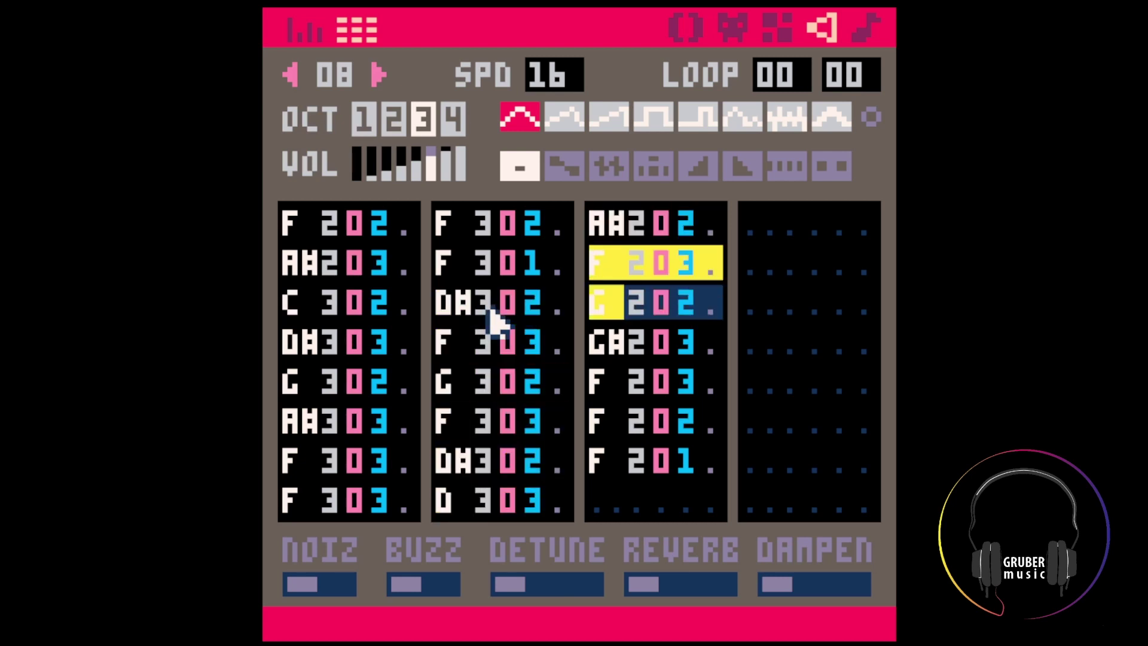
key("b")
key("b")
key("b")
key("b")
key("b")
key("space")
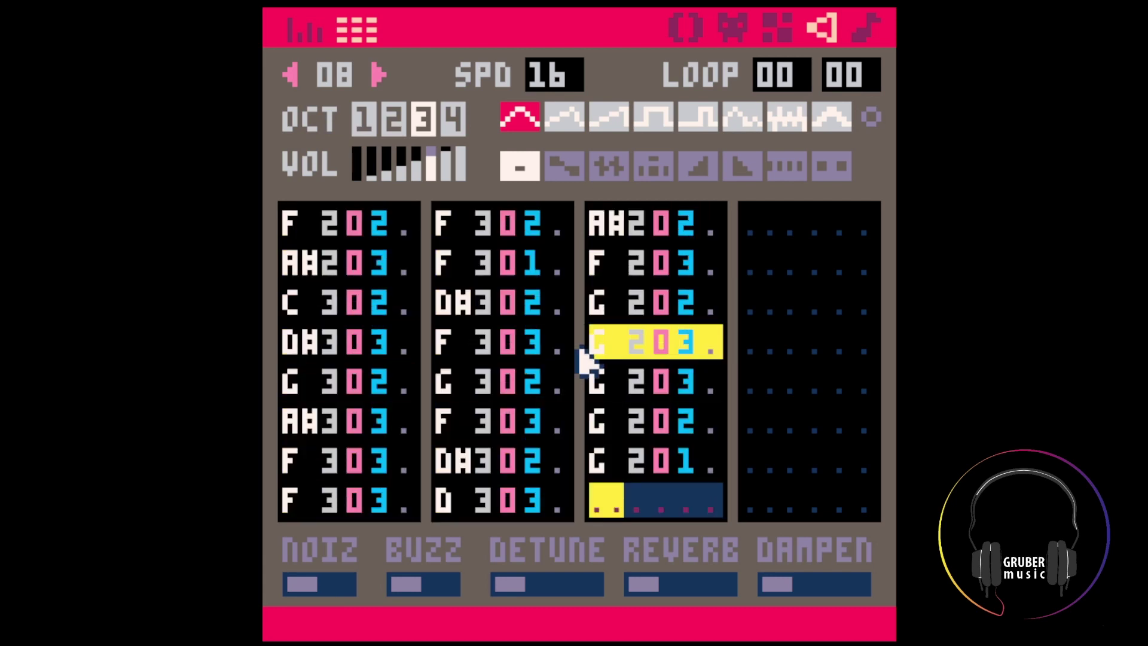
Set the volumes of the five closing G 2 notes to 3, 3, 2, 2, 2
left_click(688, 306)
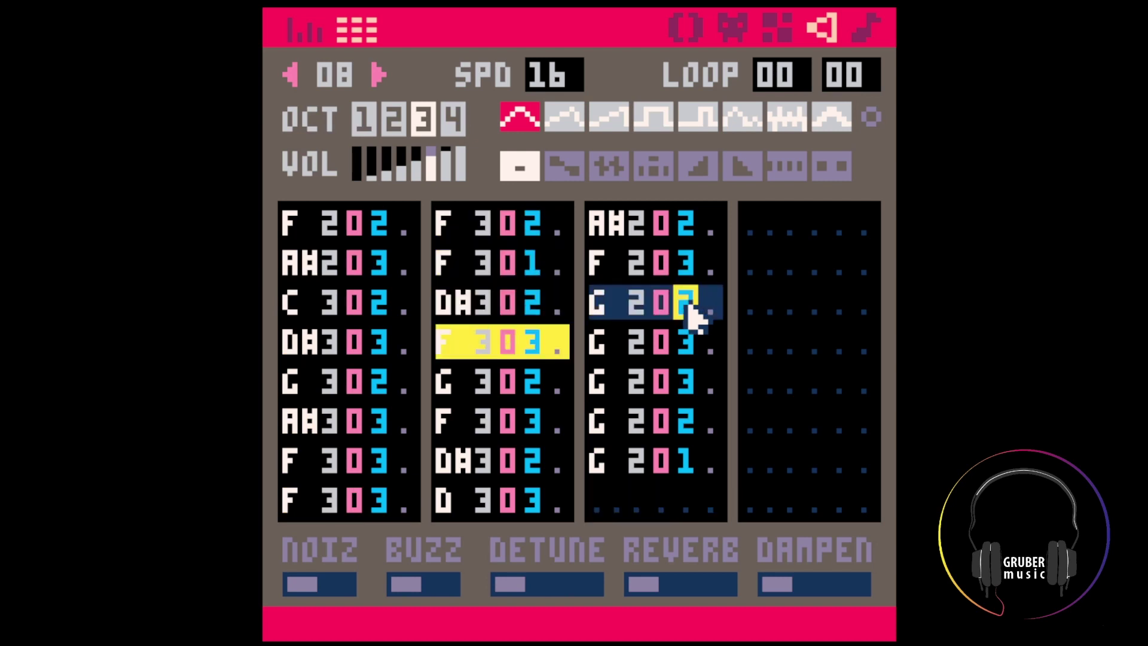
type("32")
key("Up")
type("322")
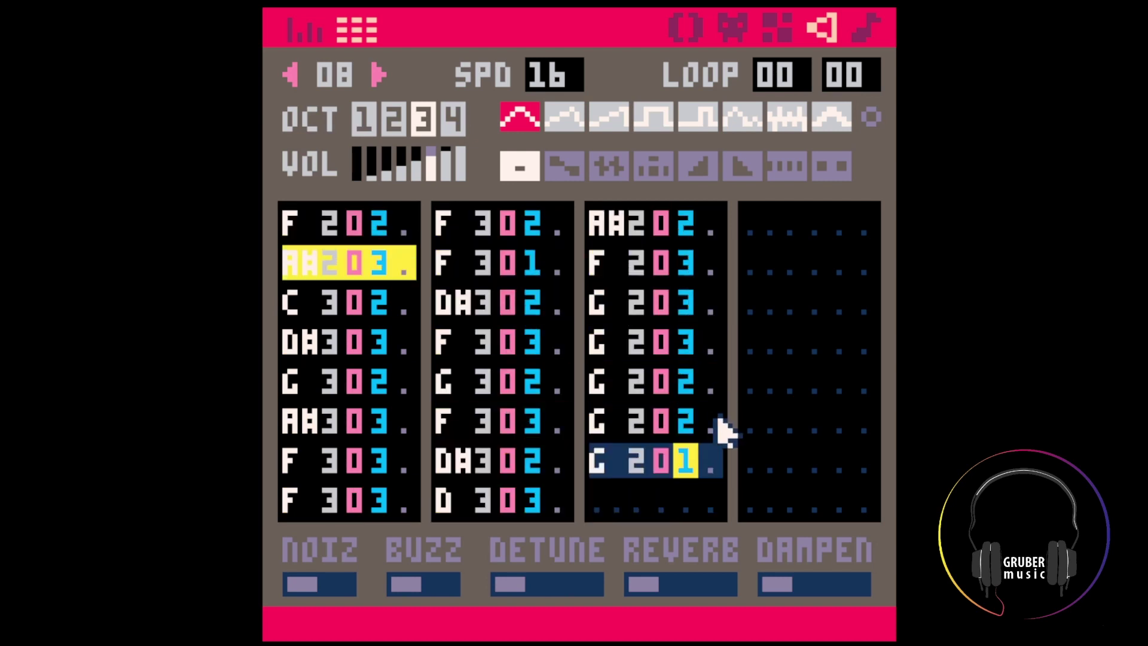
type("2")
Give only the last two G 2 notes effect 2 and set their volumes to 1
left_click(714, 389)
type("222")
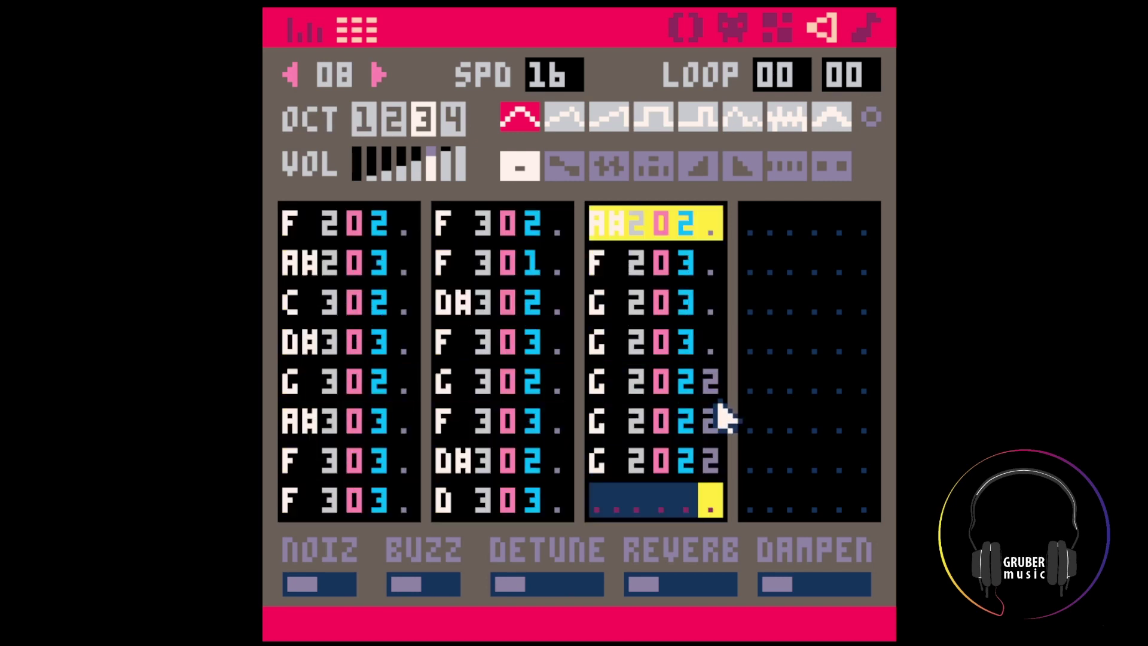
left_click(714, 387)
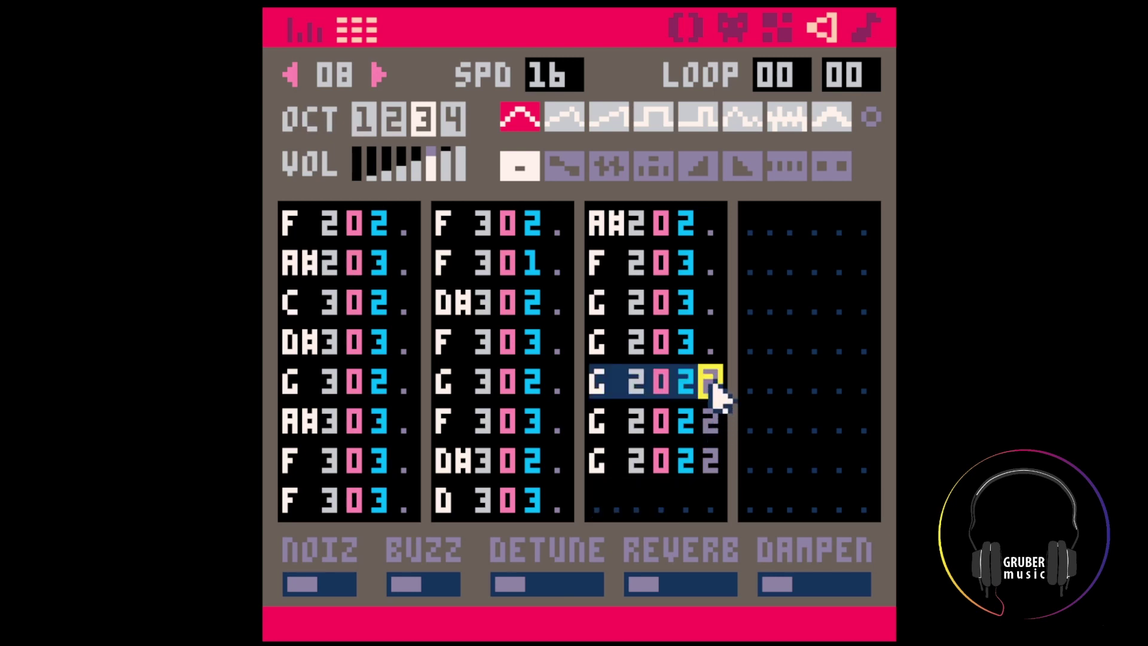
type("0")
key("Left")
type("1")
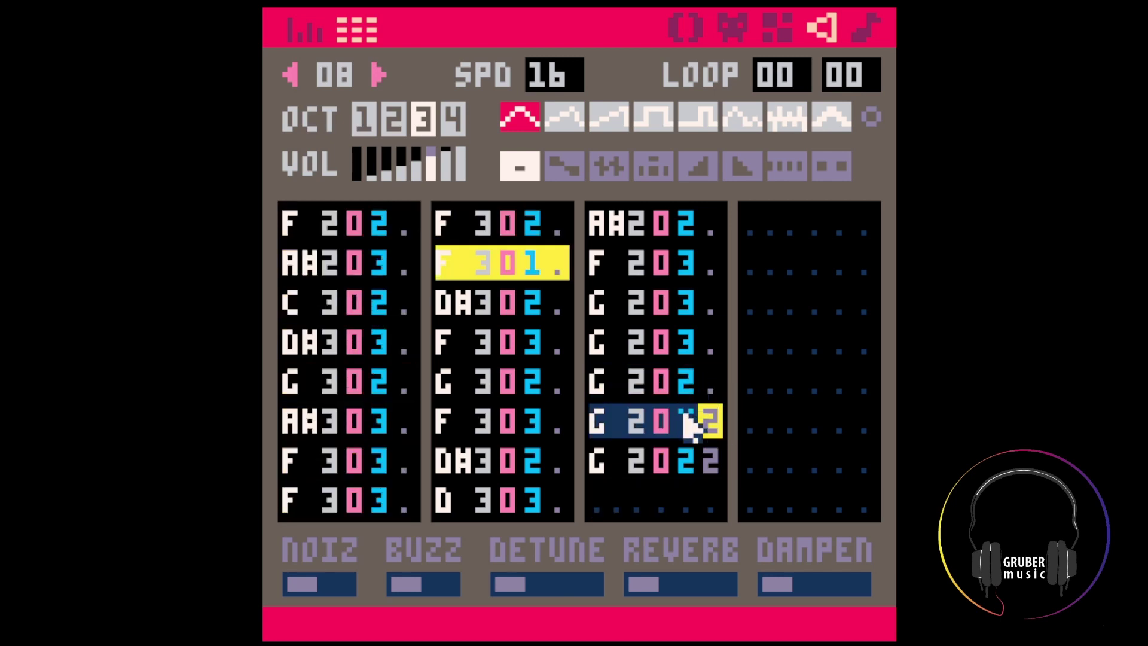
type("1")
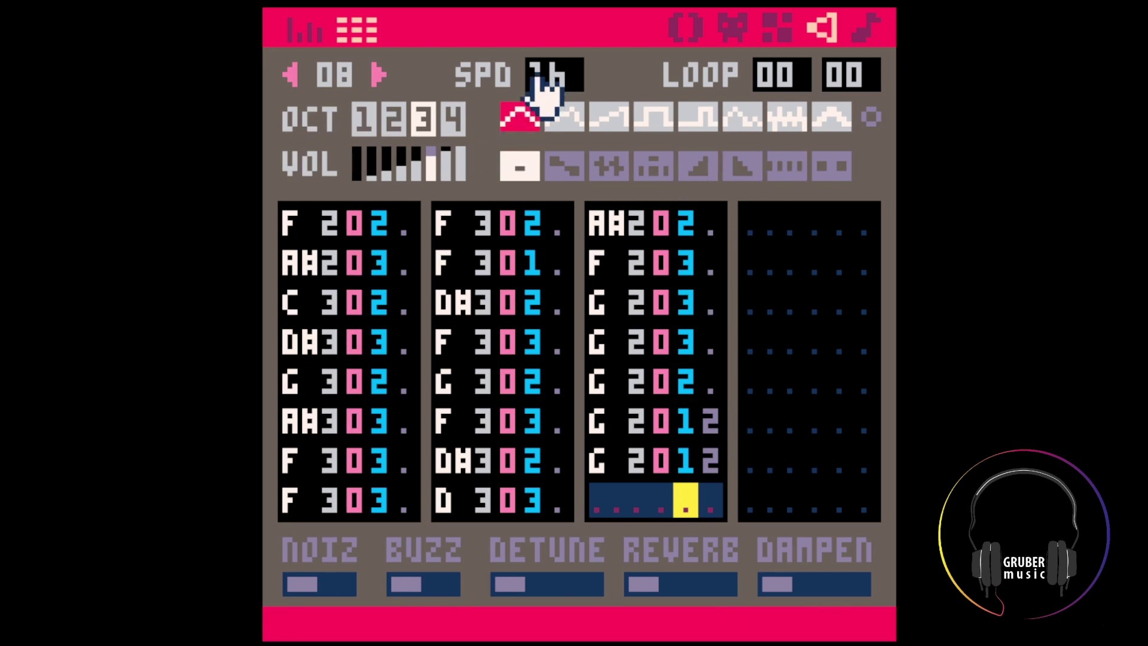
Play SFX 08 back and review its filter settings, instrument column and the music pattern
left_click(383, 304)
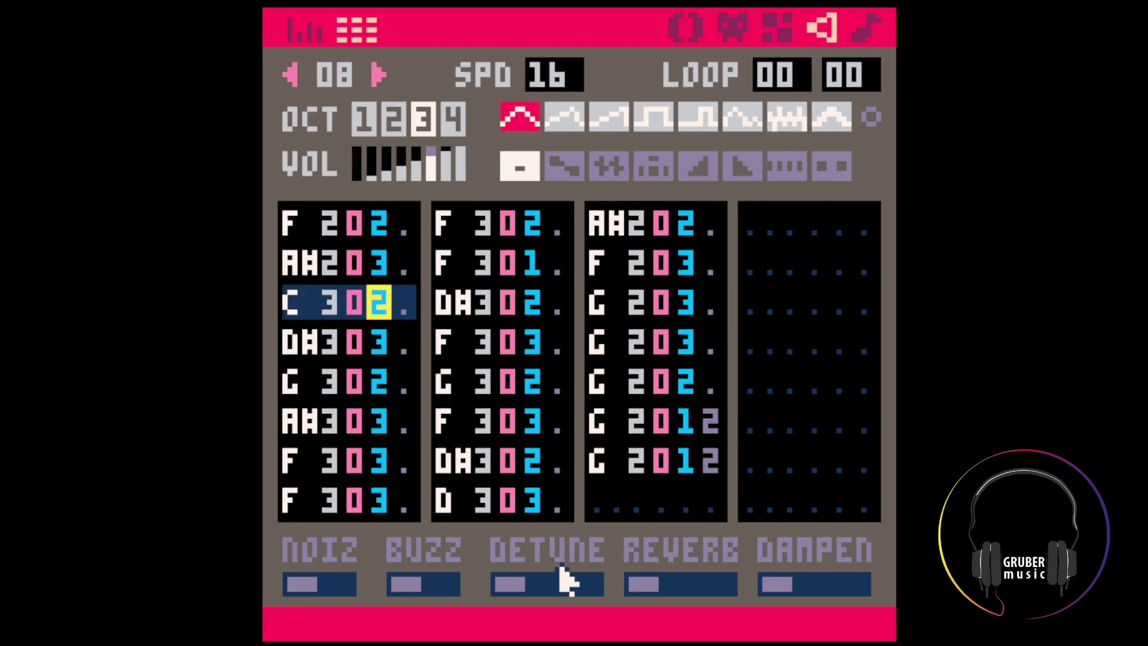
left_click(678, 585)
key("space")
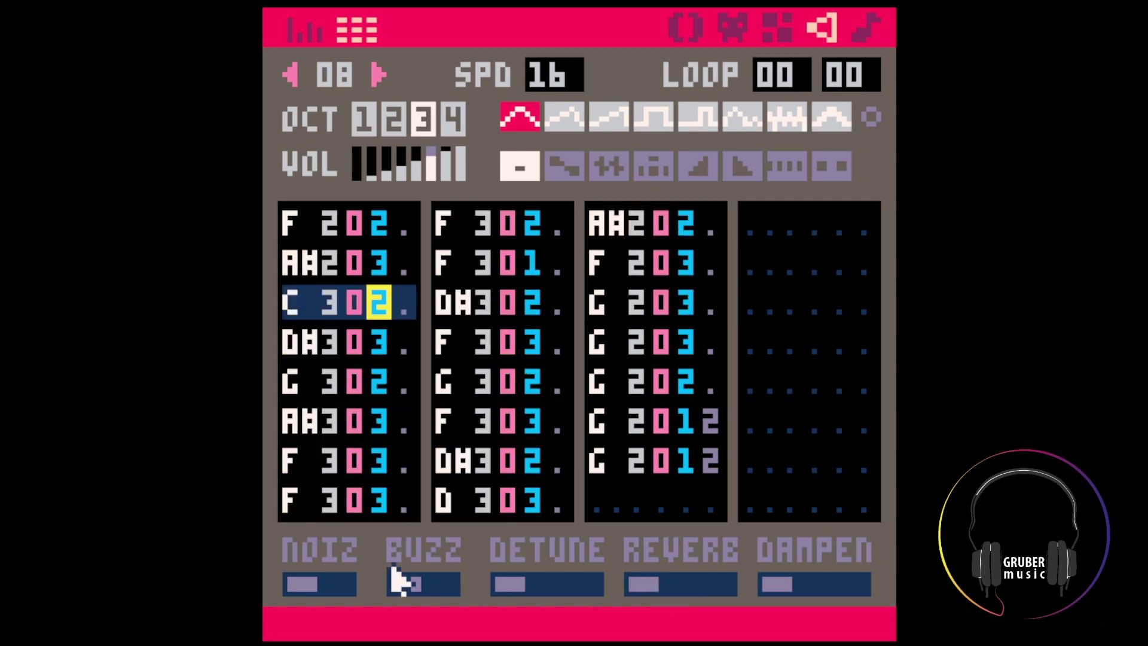
left_click(449, 380)
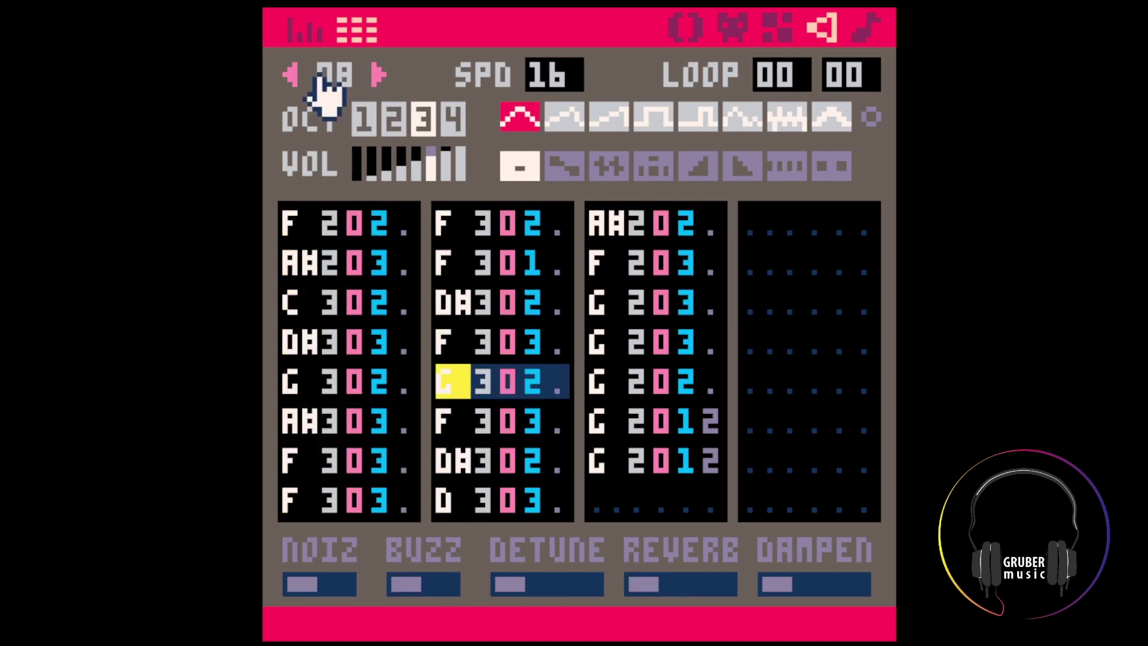
left_click(865, 24)
left_click(824, 27)
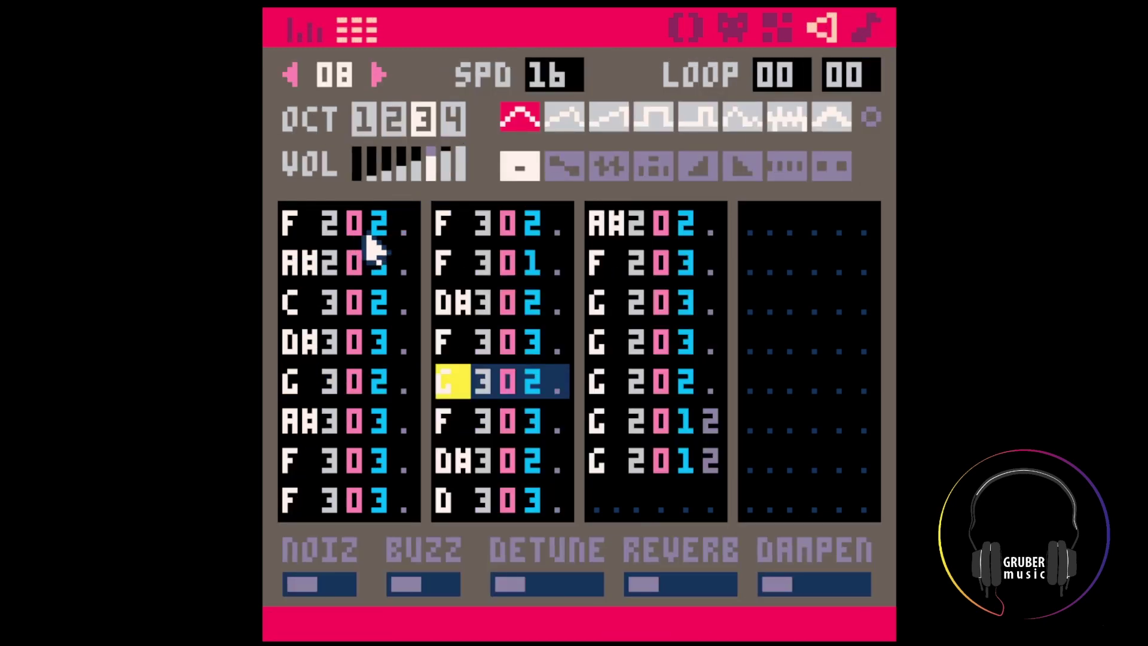
left_click_drag(353, 239, 357, 502)
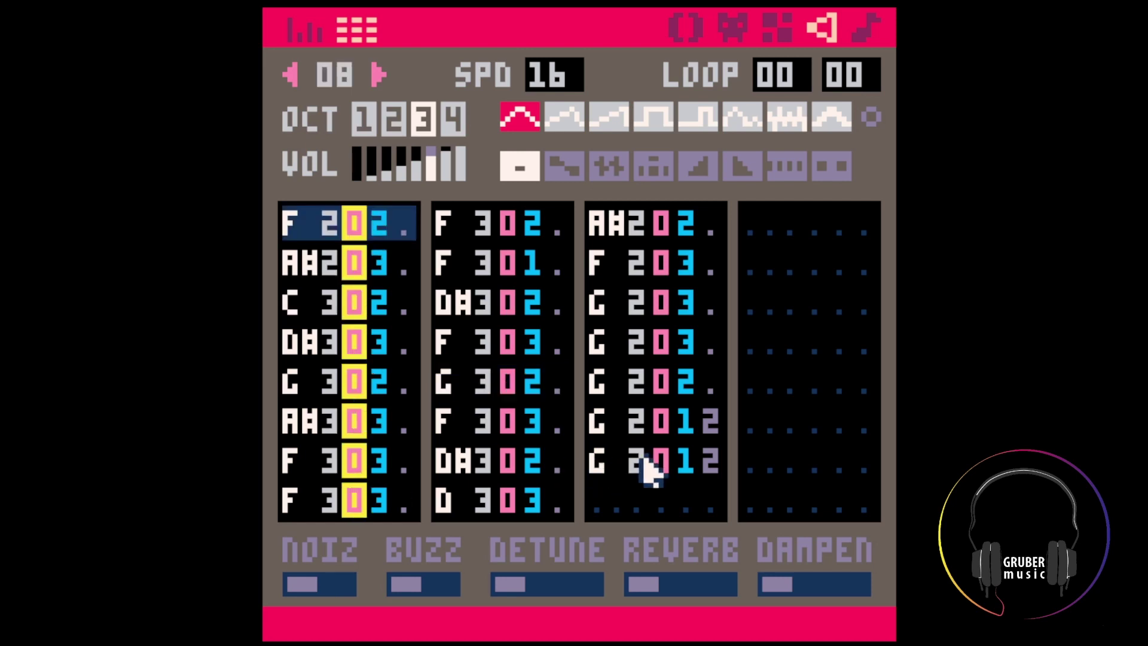
left_click(649, 469)
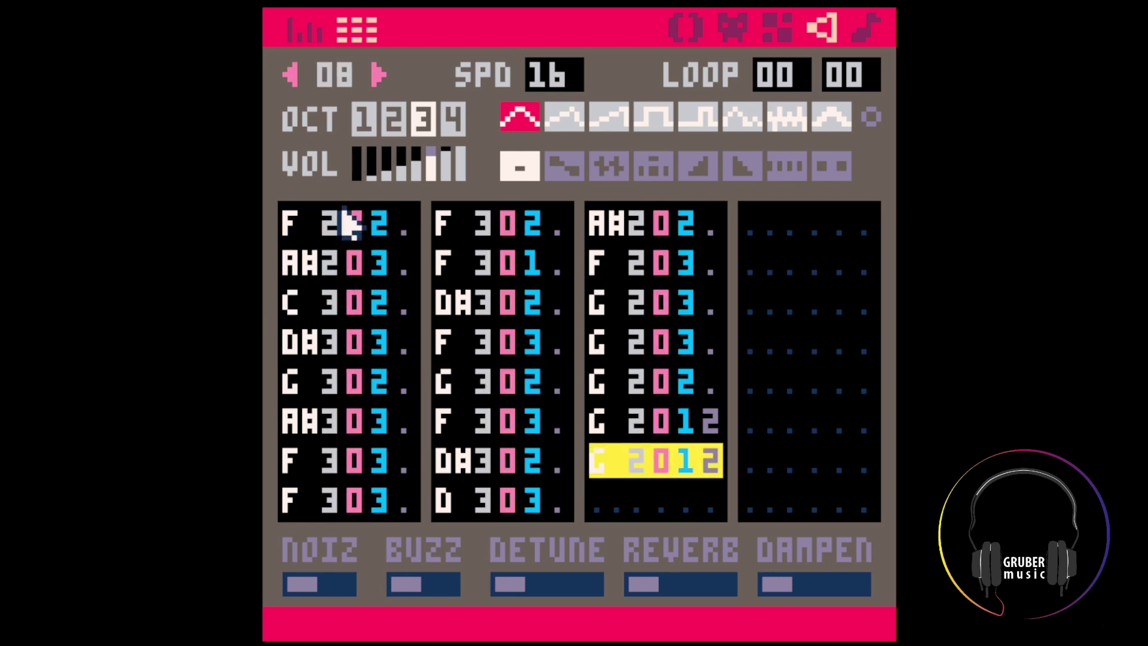
key("space")
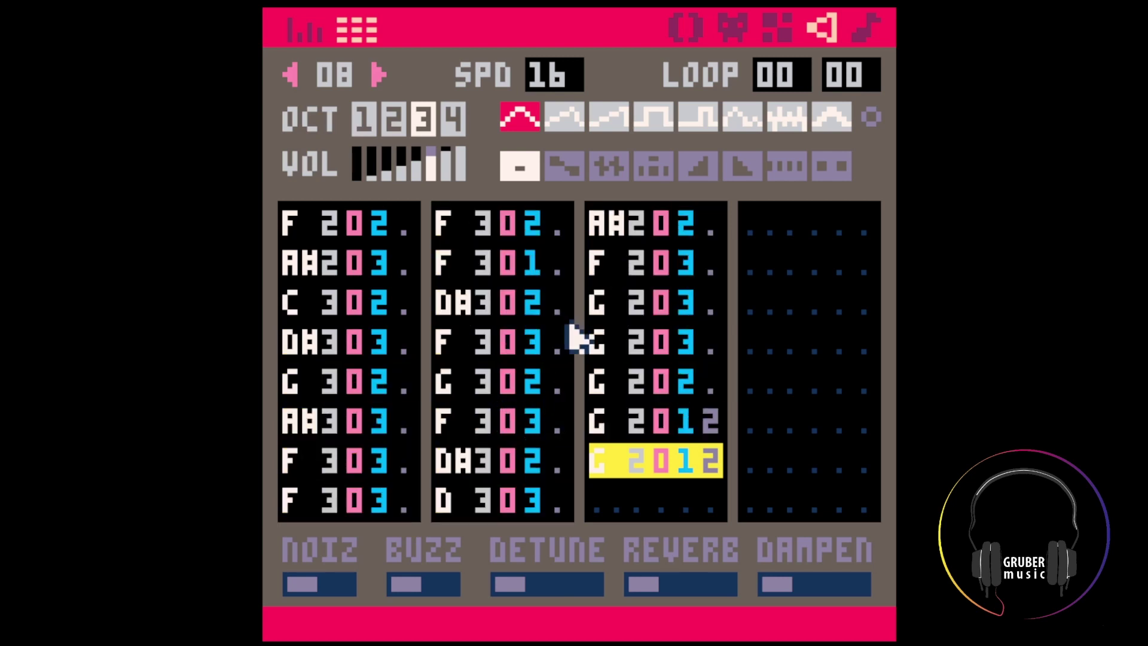
Select SFX 08 as a whole, copy it, and return to its first note
left_click(350, 77)
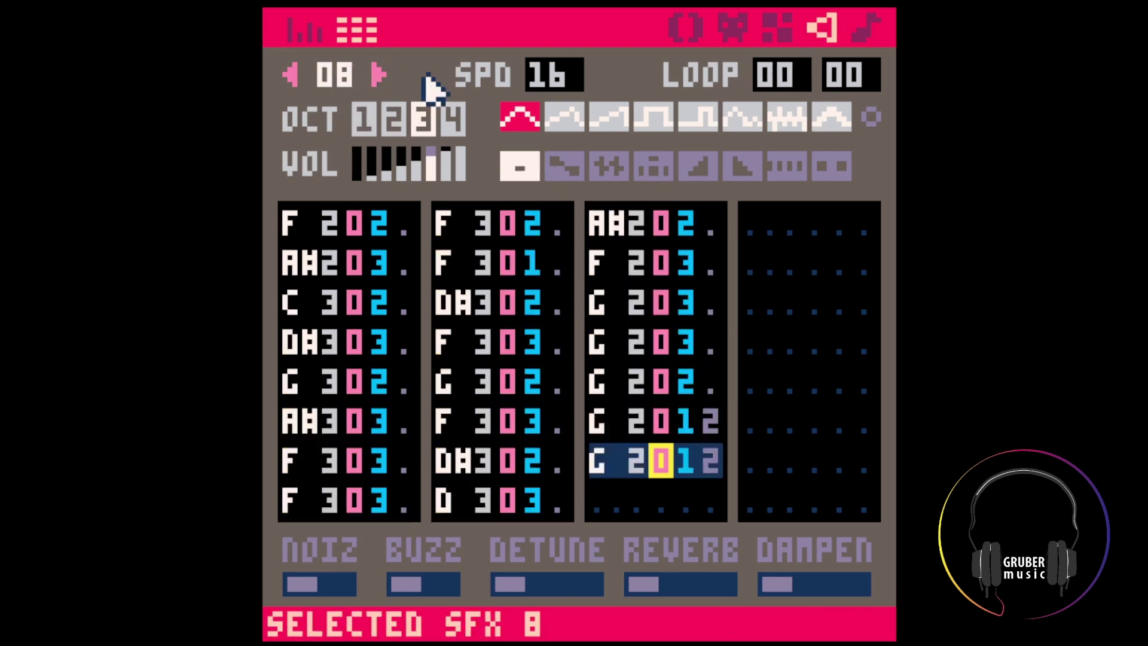
key("ctrl+c")
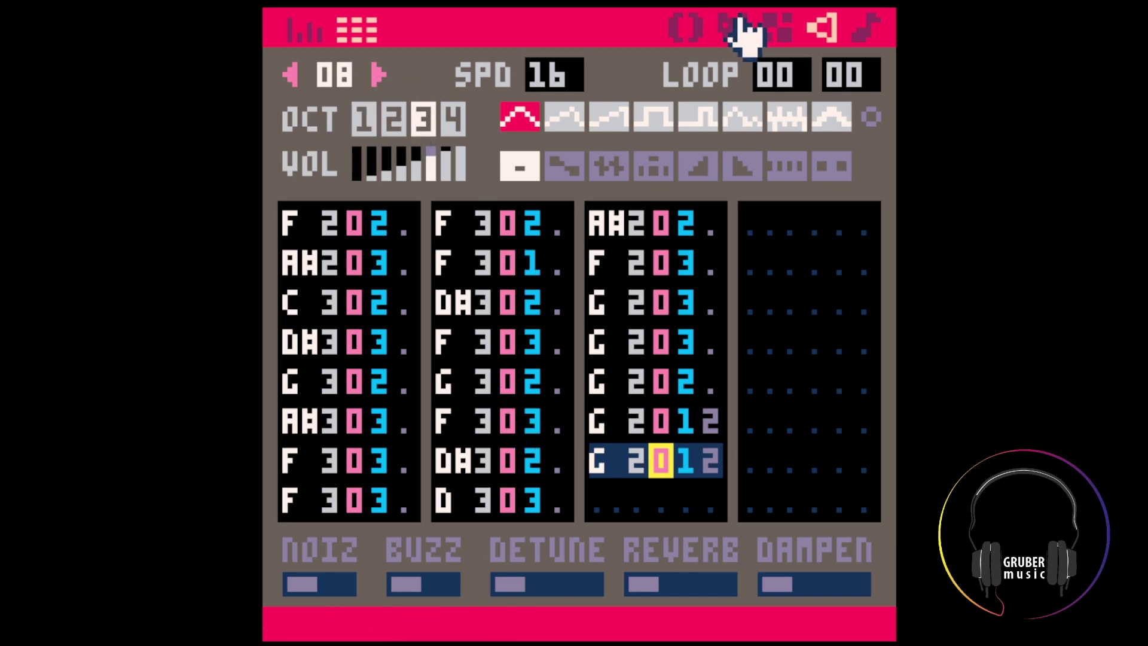
left_click(283, 234)
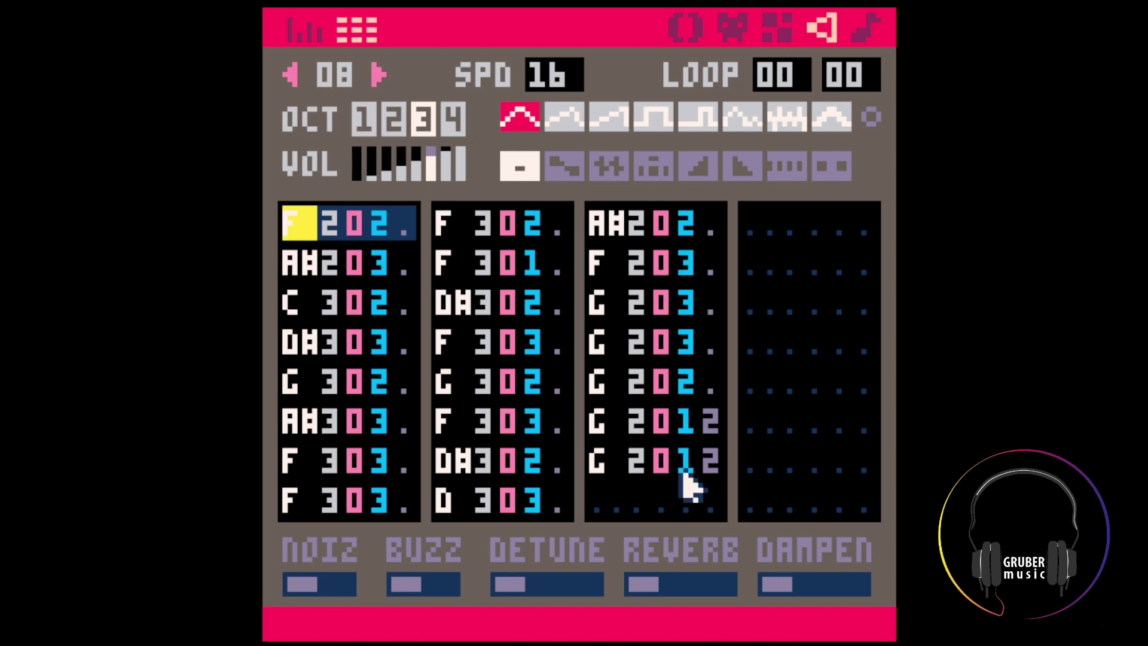
View the whole melody of SFX 08 as a pitch graph, play it back, and return to the note list
left_click(701, 497, "shift")
left_click(701, 497)
key("Tab")
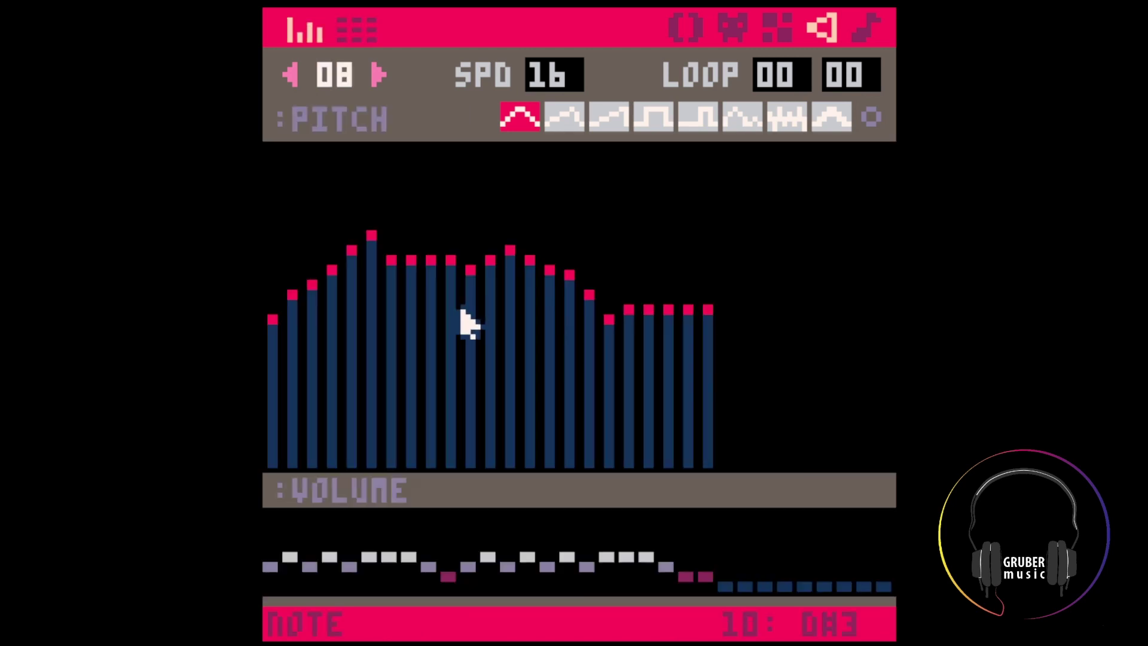
key("space")
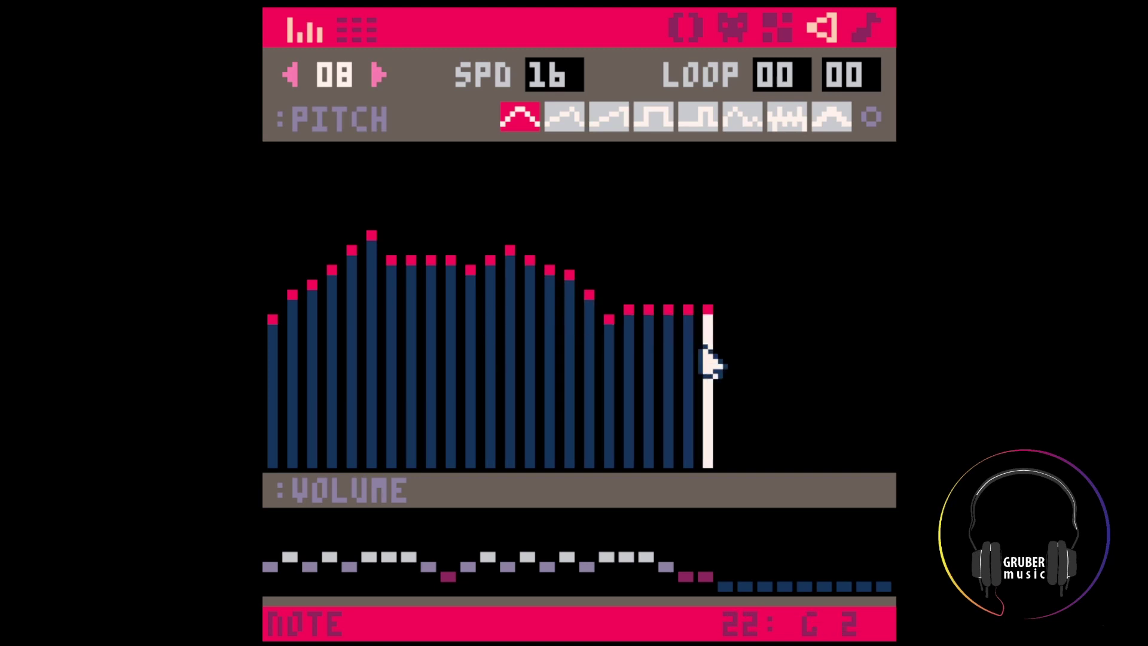
key("Tab")
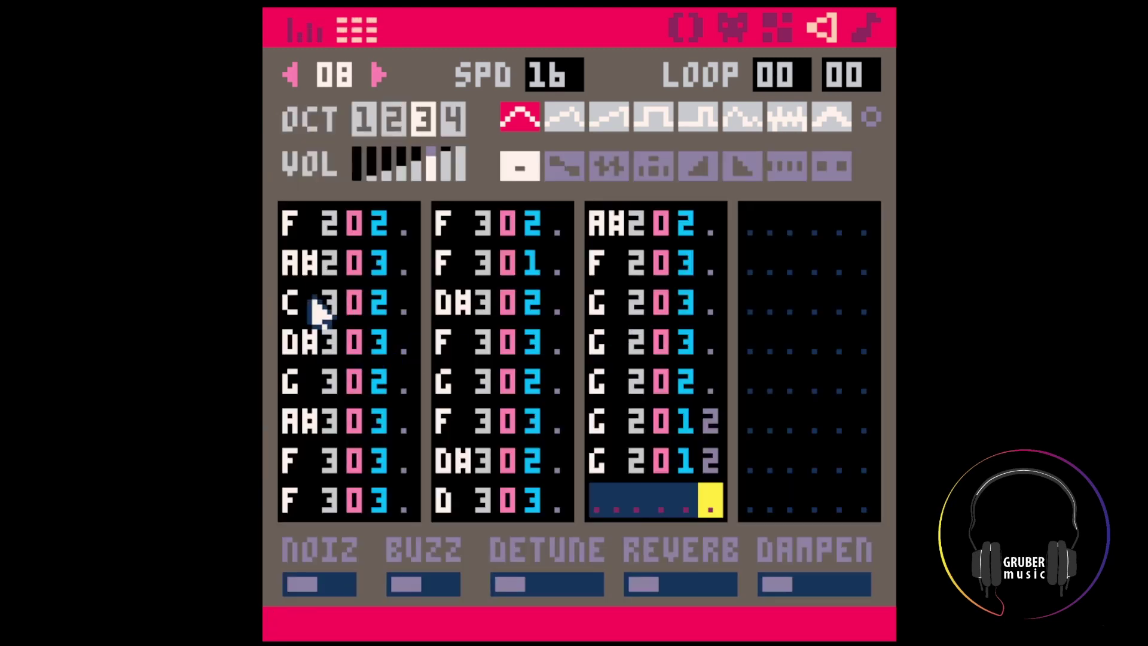
Copy the first 24 rows of SFX 08 and check that SFX 09 is free before returning to SFX 08
left_click(298, 218)
left_click(723, 511, "shift")
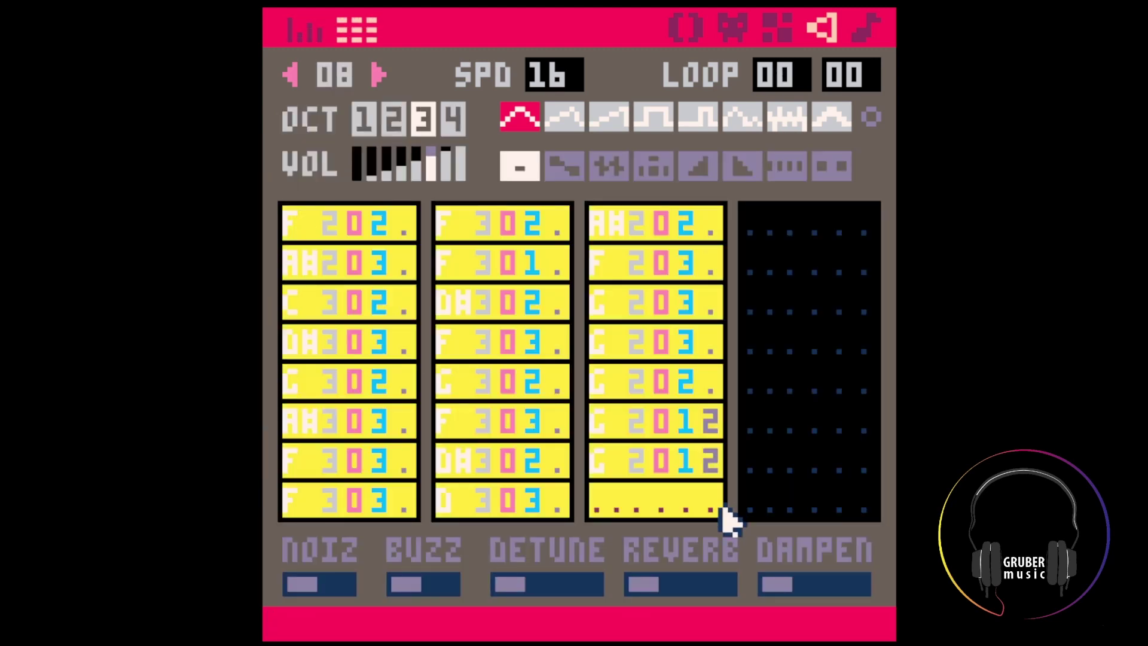
key("ctrl+c")
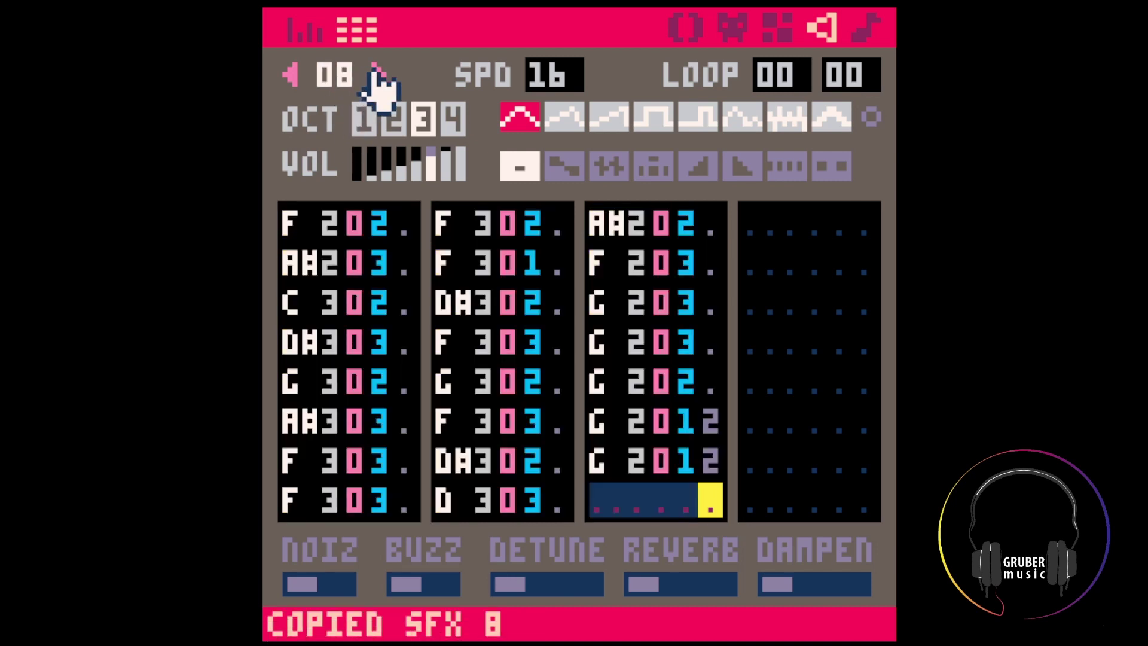
left_click(377, 73)
key("Tab")
key("Tab")
key("Tab")
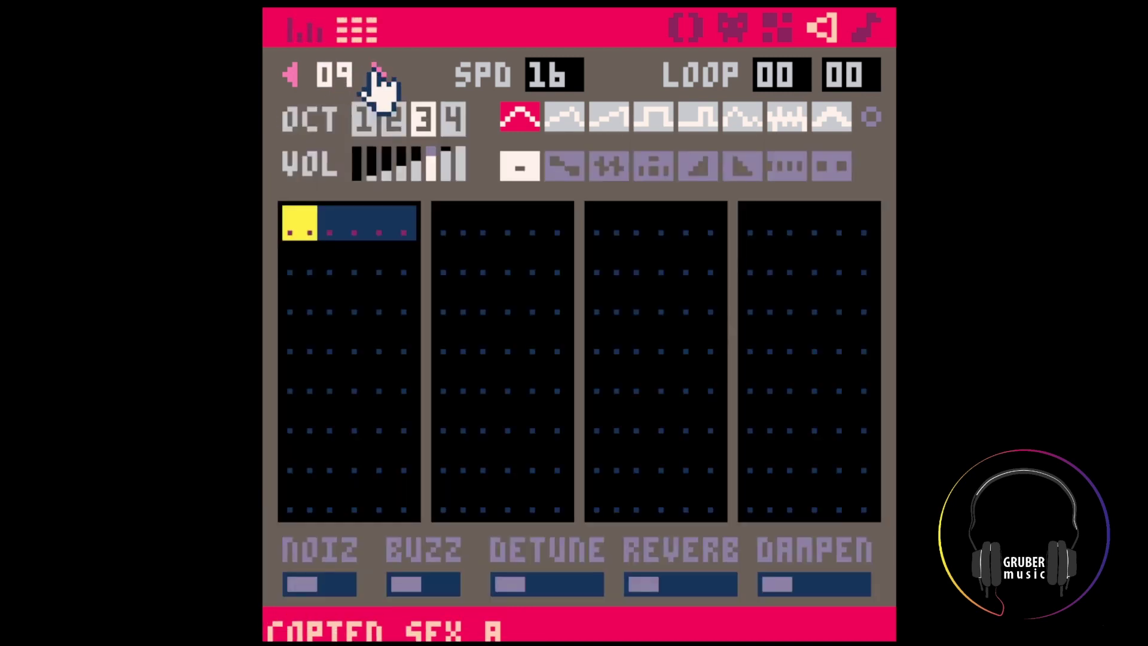
left_click(291, 74)
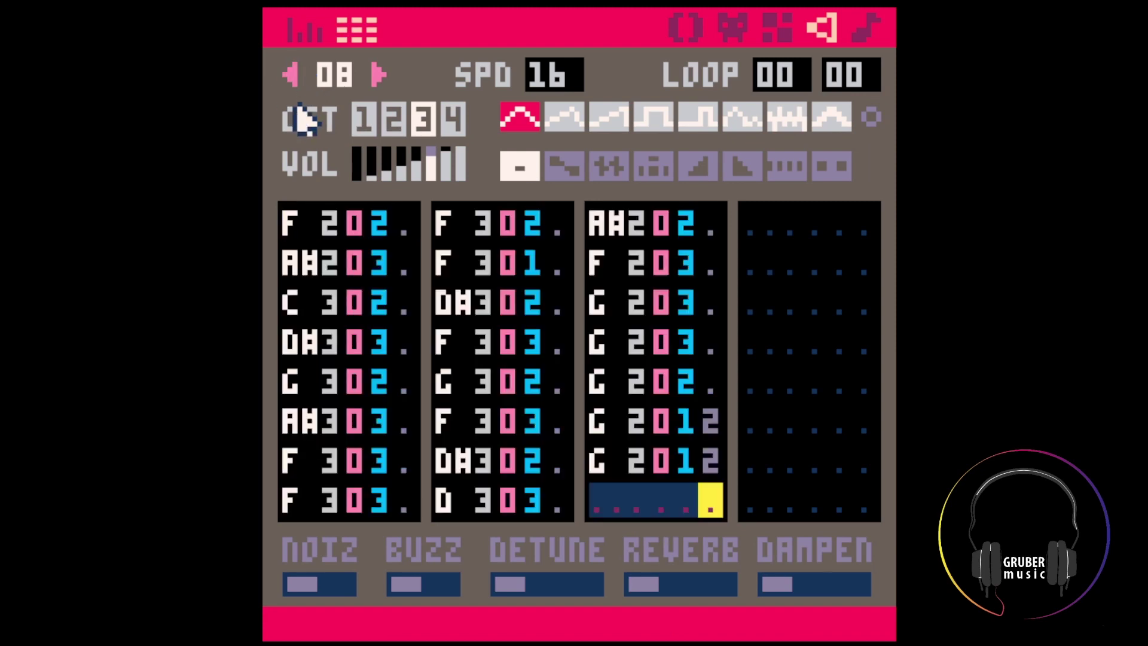
Copy the second phrase of SFX 08 from its opening F 3 to the last G 2, and play from that F 3
left_click(454, 346)
left_click(709, 462, "shift")
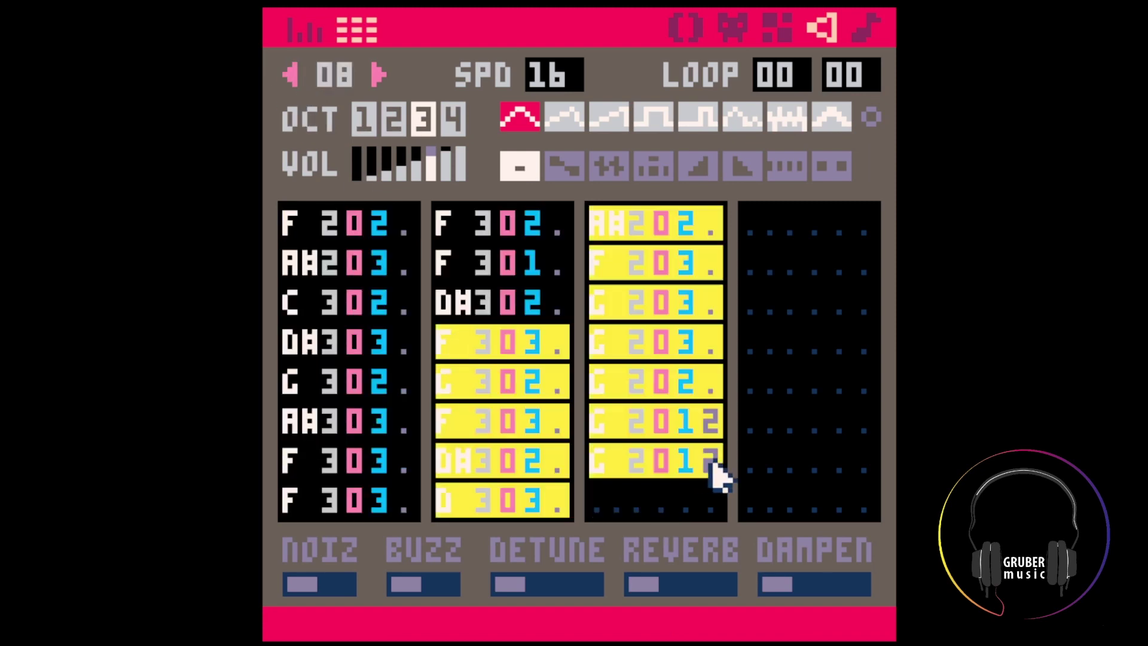
key("ctrl+c")
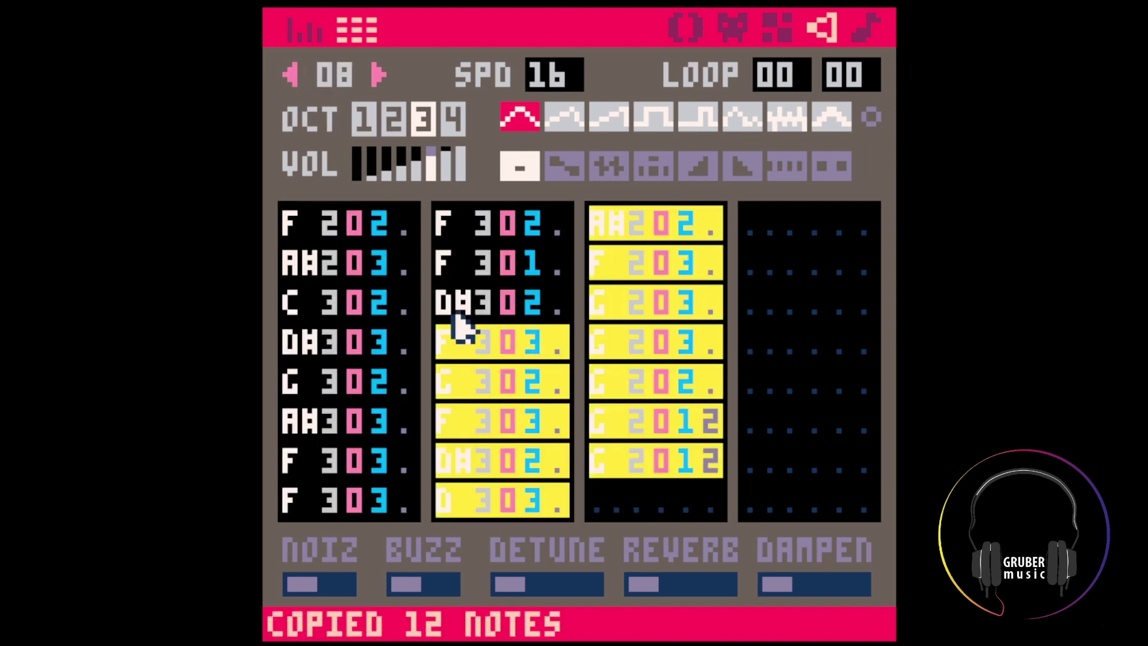
left_click(450, 349)
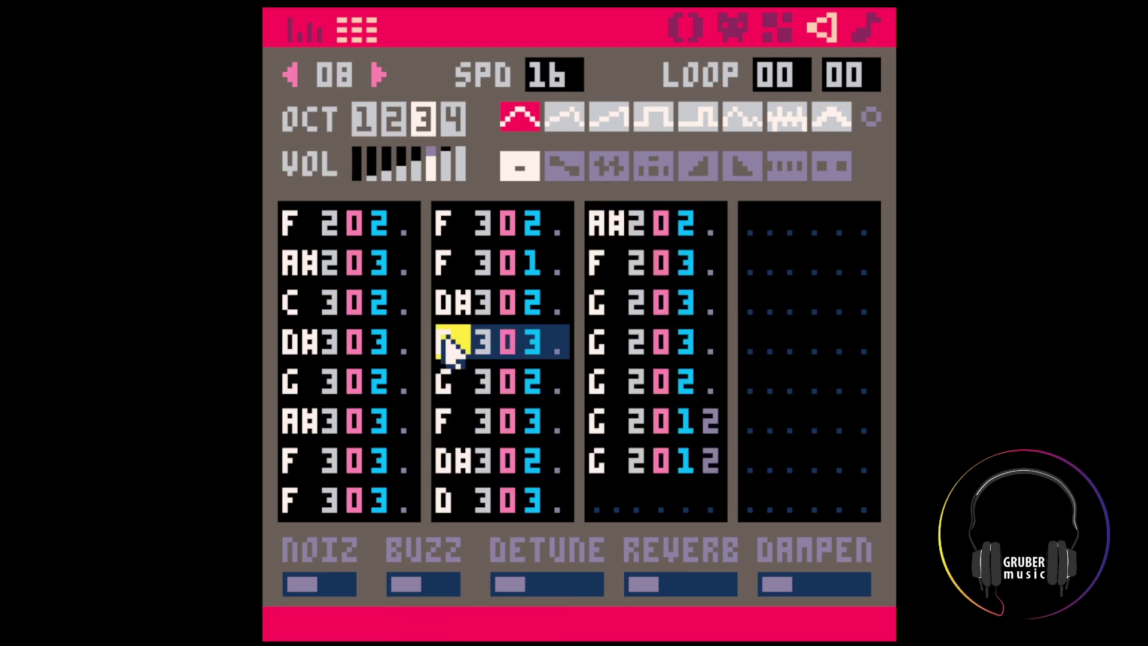
left_click(458, 364)
left_click(450, 343)
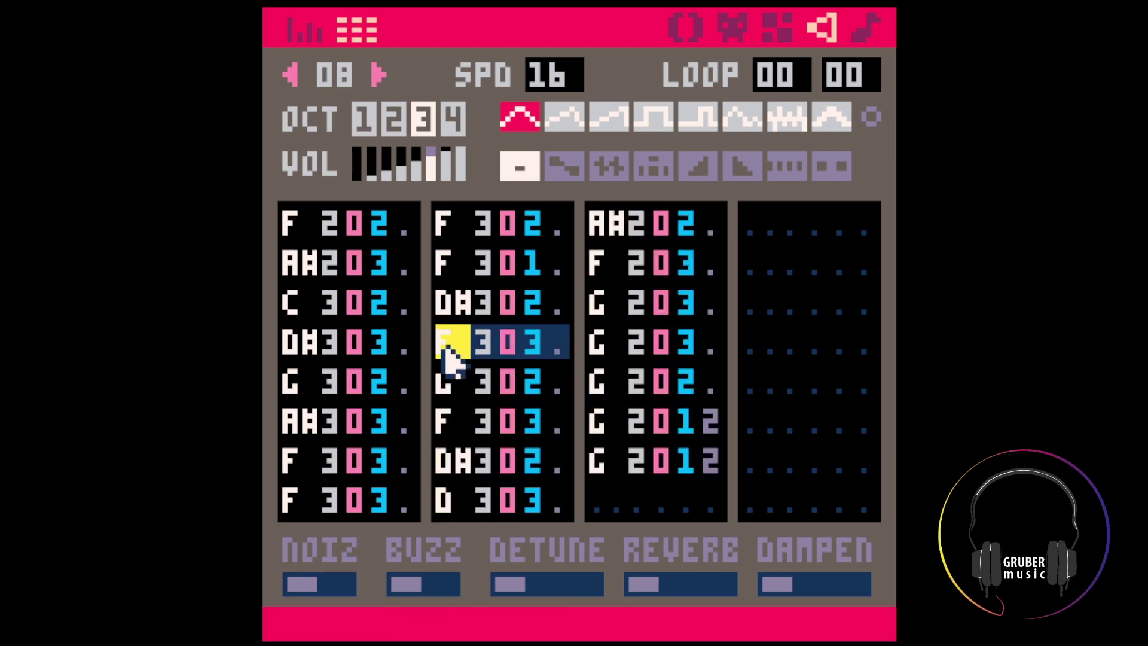
key("space")
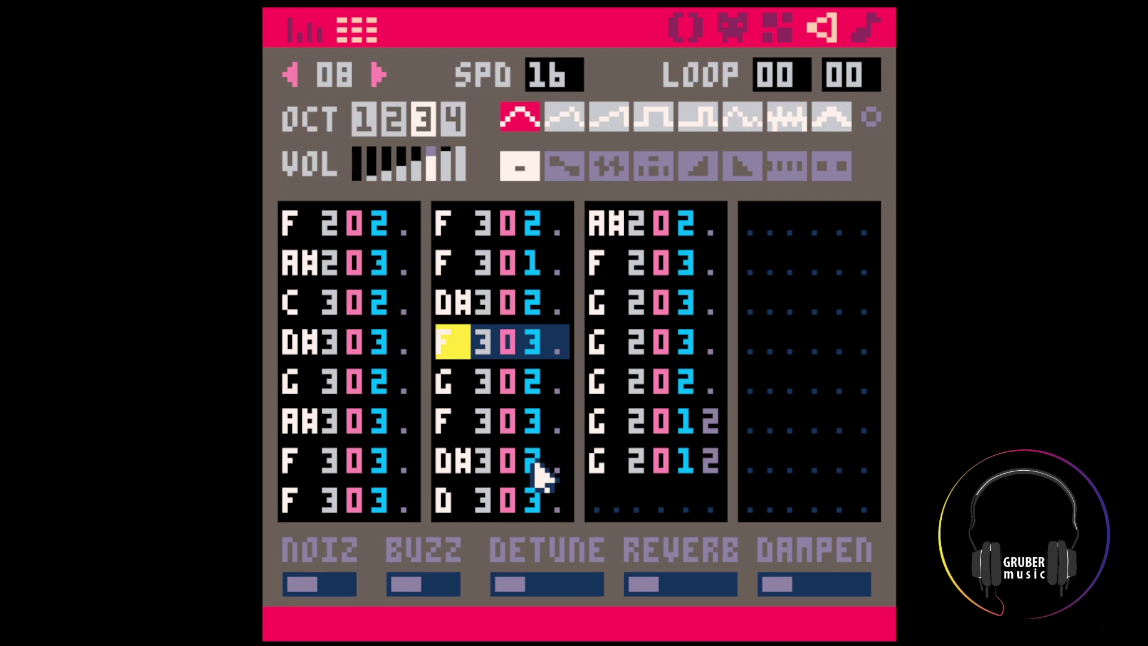
Copy the notes of SFX 08 from the second phrase's D# 3 through the last G 2
left_click(478, 386)
left_click(452, 429)
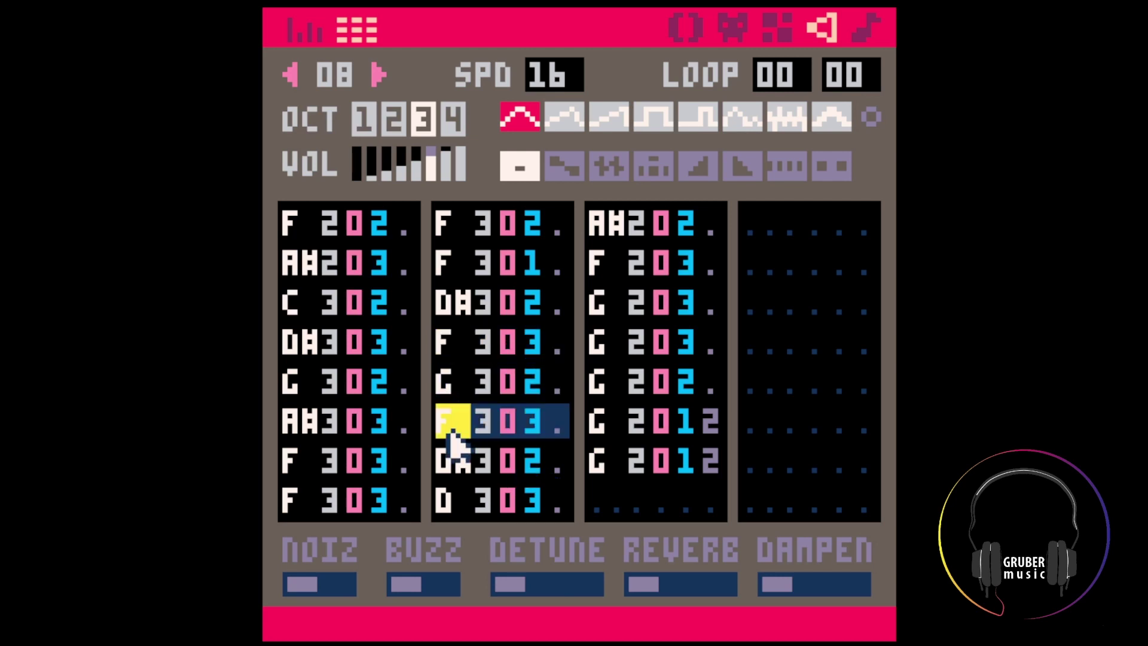
left_click(457, 460)
left_click(705, 461, "shift")
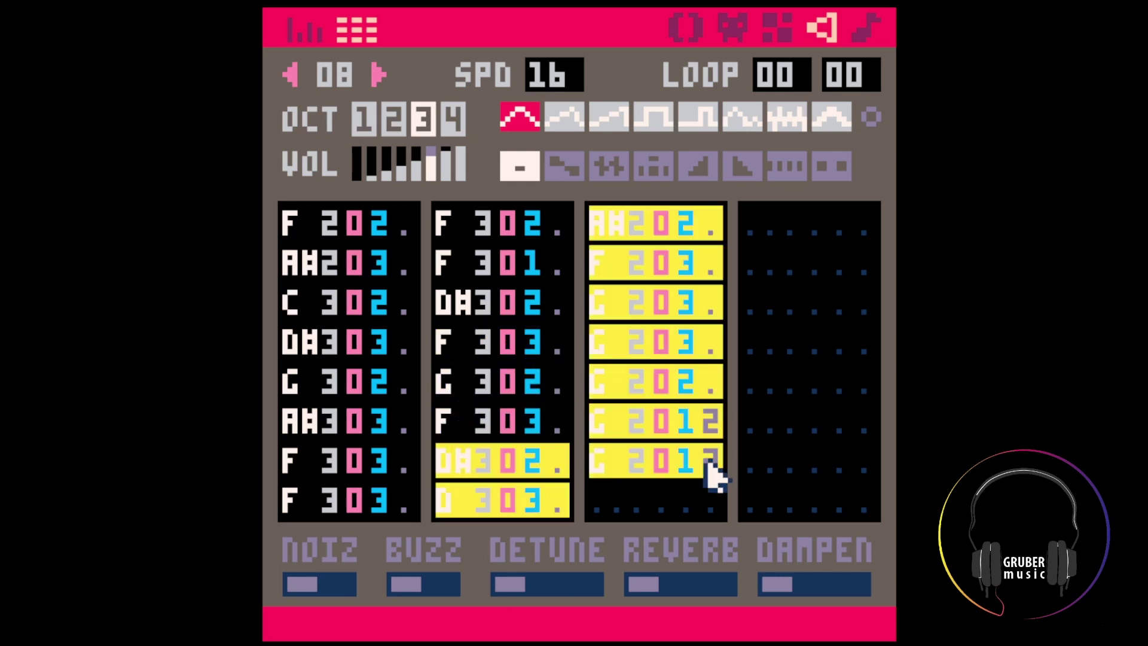
key("ctrl+c")
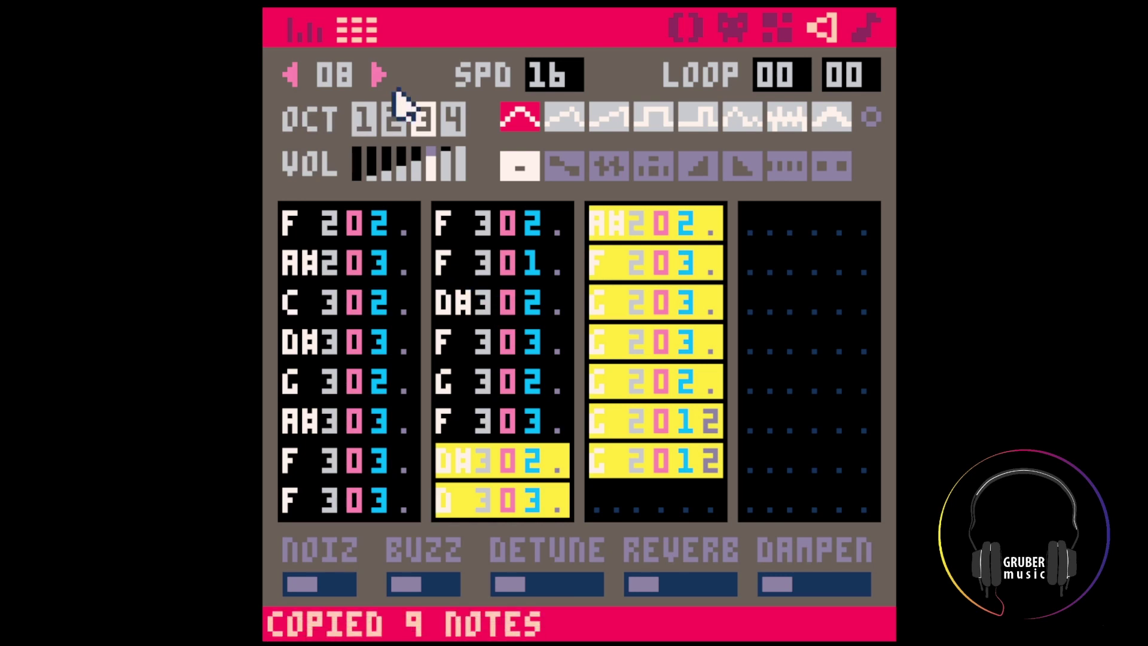
Paste the copied notes starting with D# 3 at the start of SFX 09 and play them back
left_click(378, 75)
key("Tab")
key("Tab")
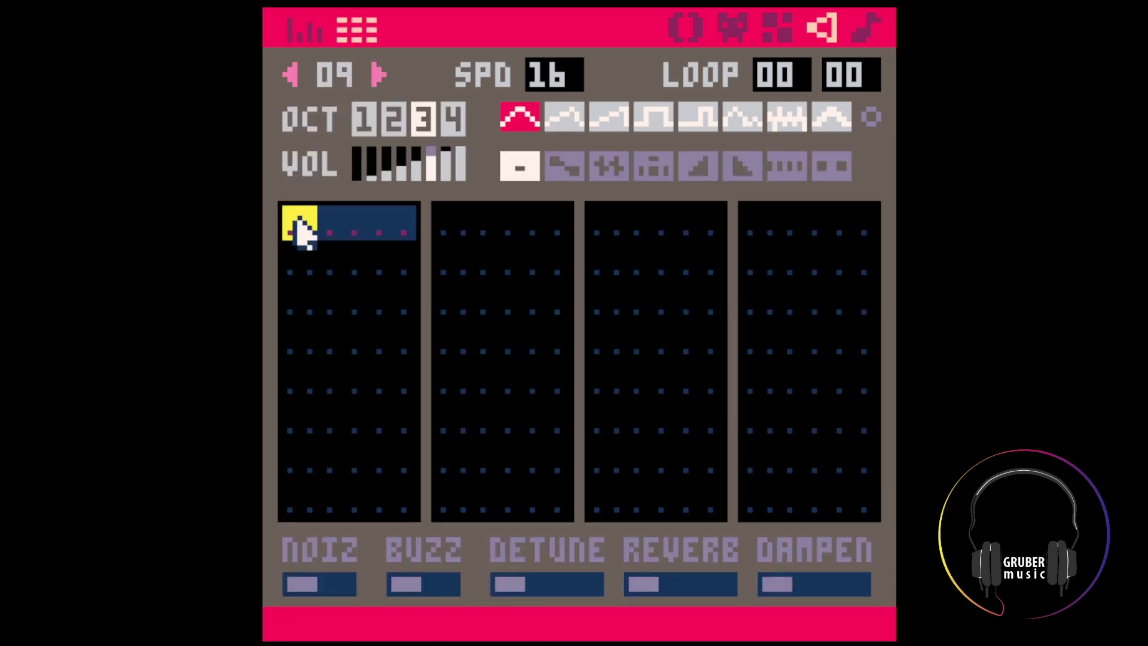
key("ctrl+v")
key("space")
key("space")
key("space")
key("space")
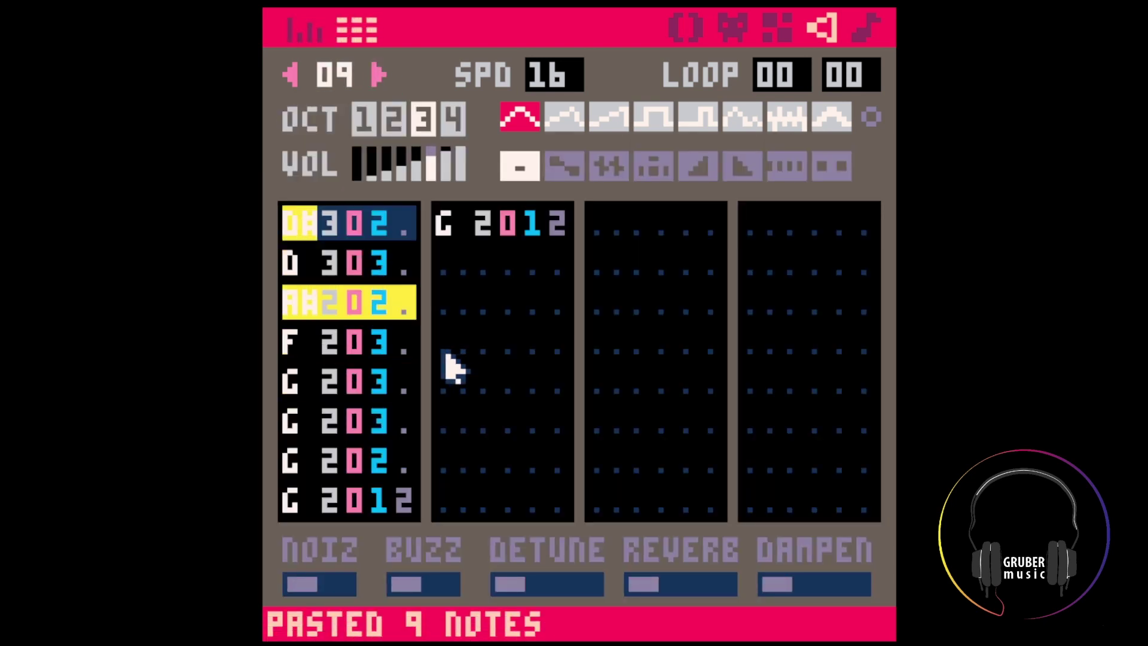
key("Tab")
key("Tab")
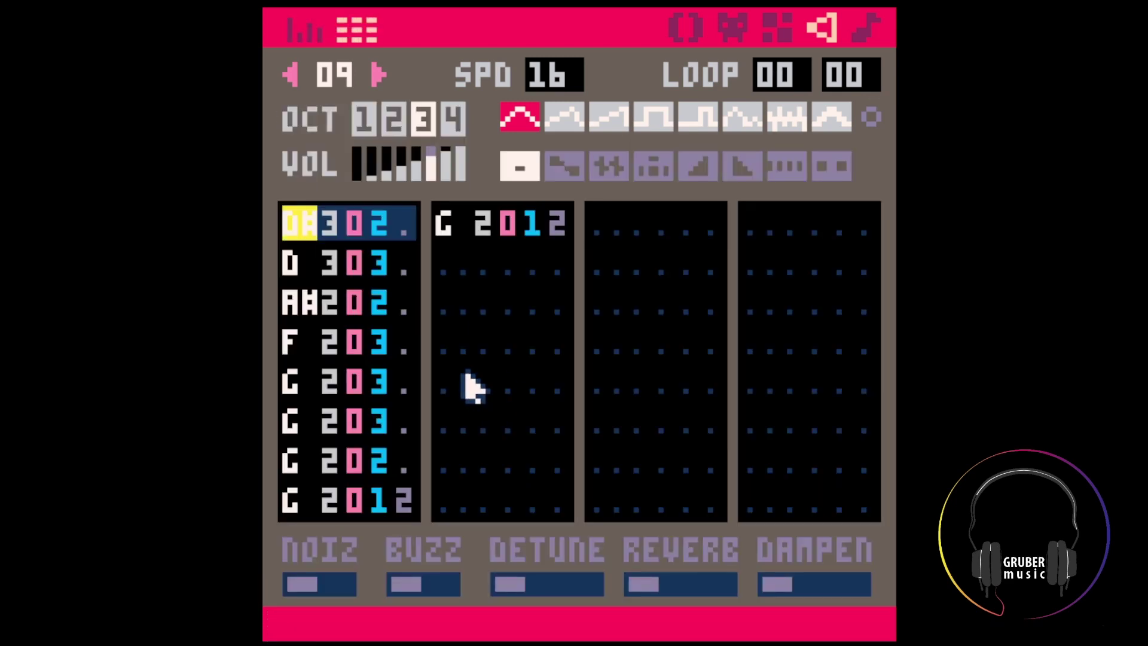
Copy the 11 notes of SFX 08 from the second phrase's G 3 to the last G 2 over the start of SFX 09, and play them
left_click(291, 75)
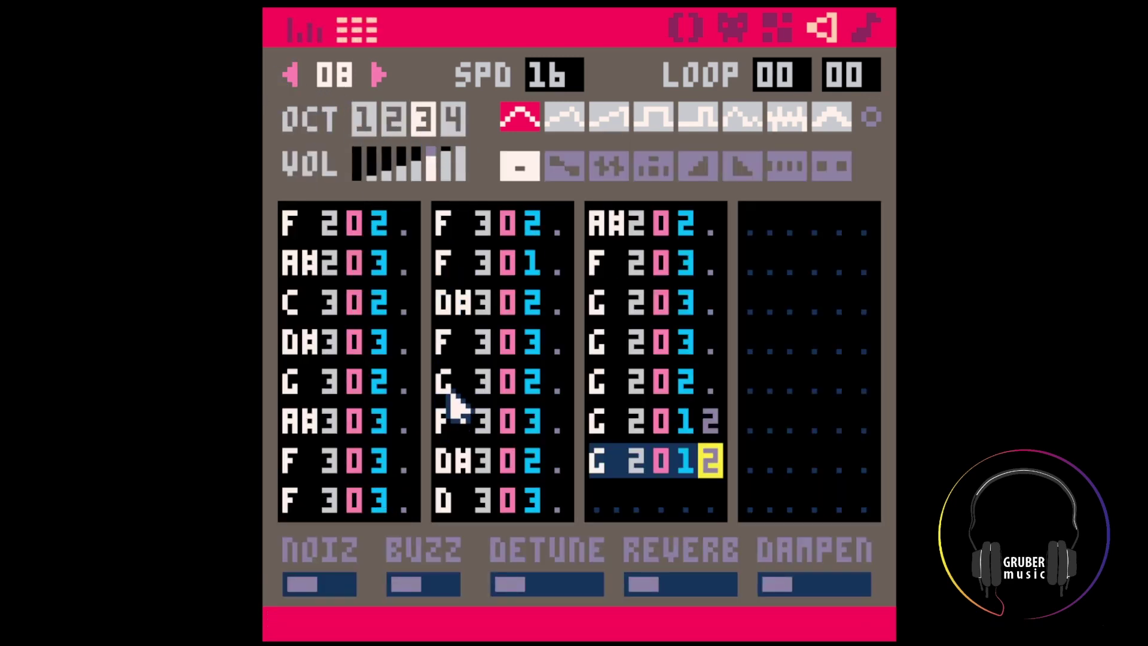
left_click(450, 388)
left_click(710, 489, "shift")
key("ctrl+c")
left_click(378, 75)
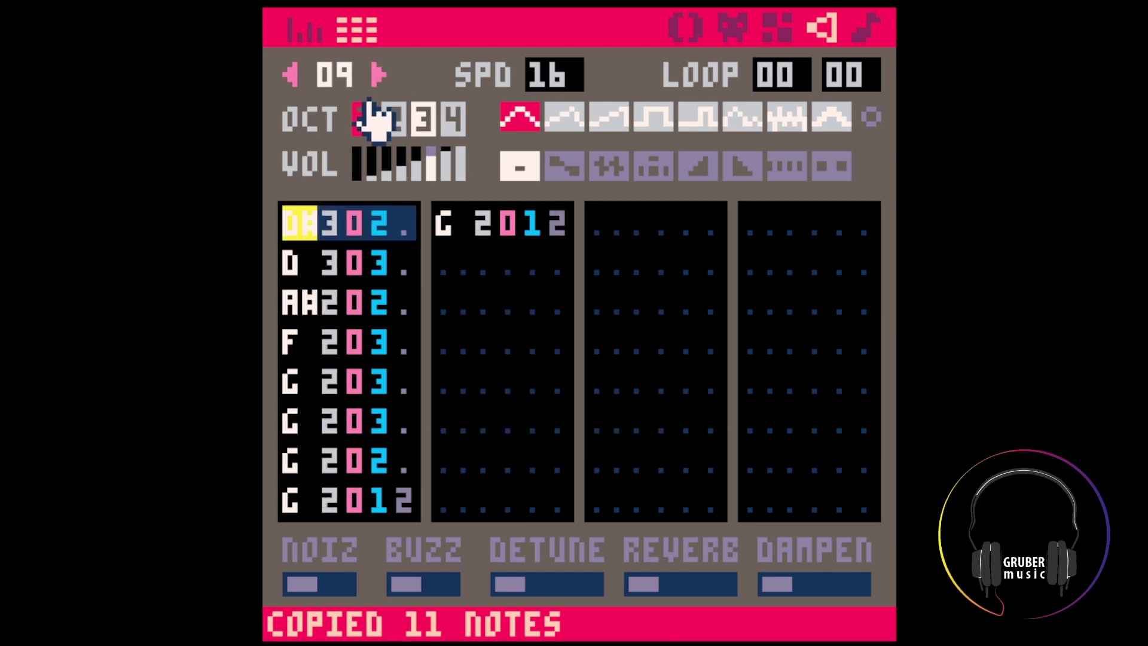
key("ctrl+v")
key("space")
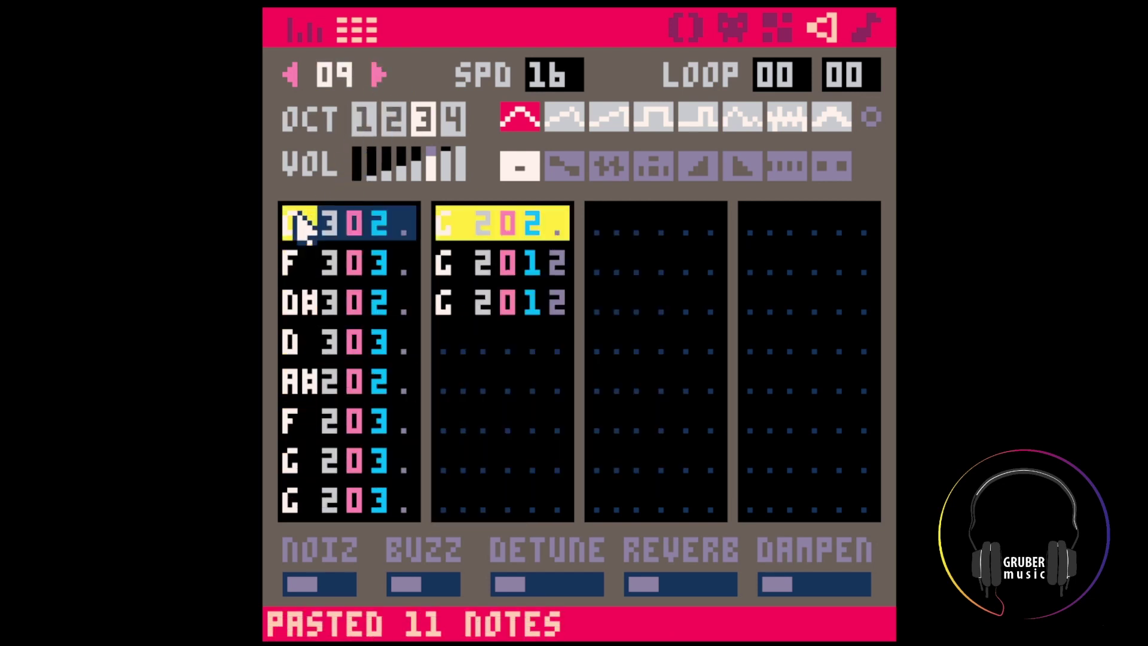
Disable the second, third and fourth channels of music pattern 00, keeping only SFX 08
left_click(869, 29)
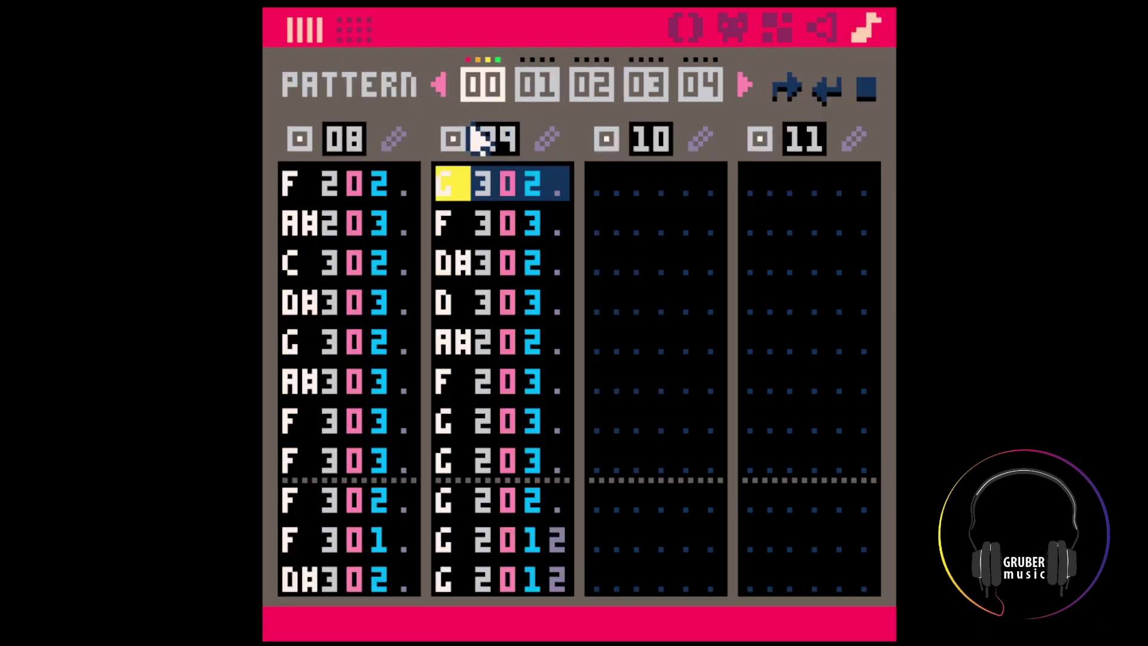
left_click(453, 139)
left_click(607, 140)
left_click(760, 139)
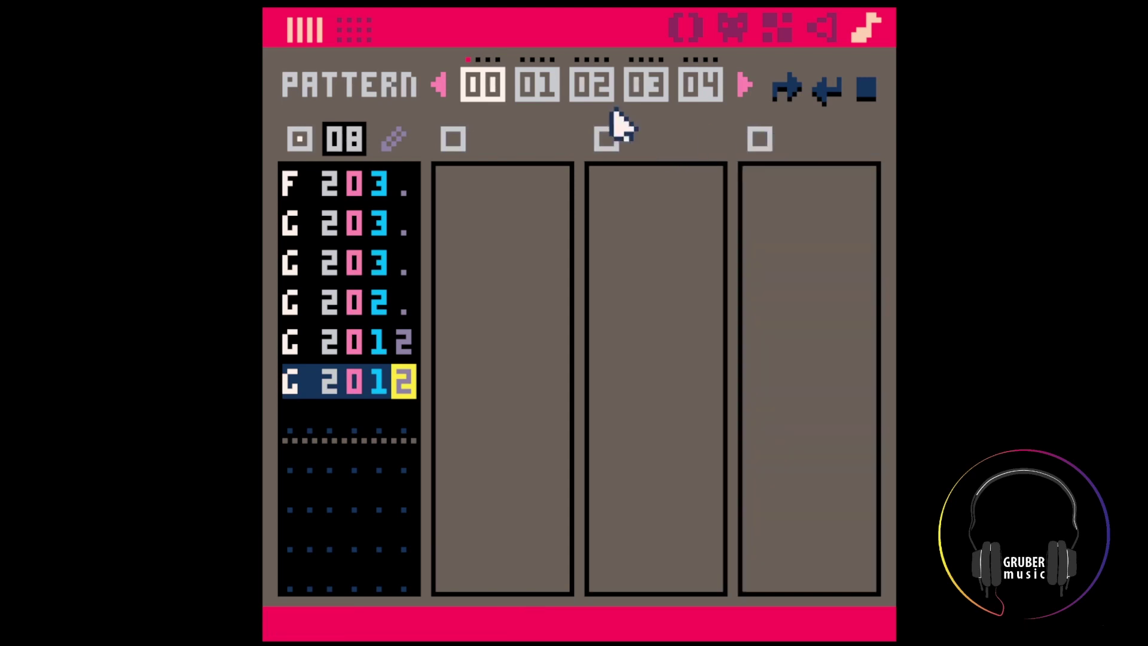
Enable the first channel of pattern 01 with SFX 09, and play the music from pattern 00
left_click(542, 89)
left_click(302, 141)
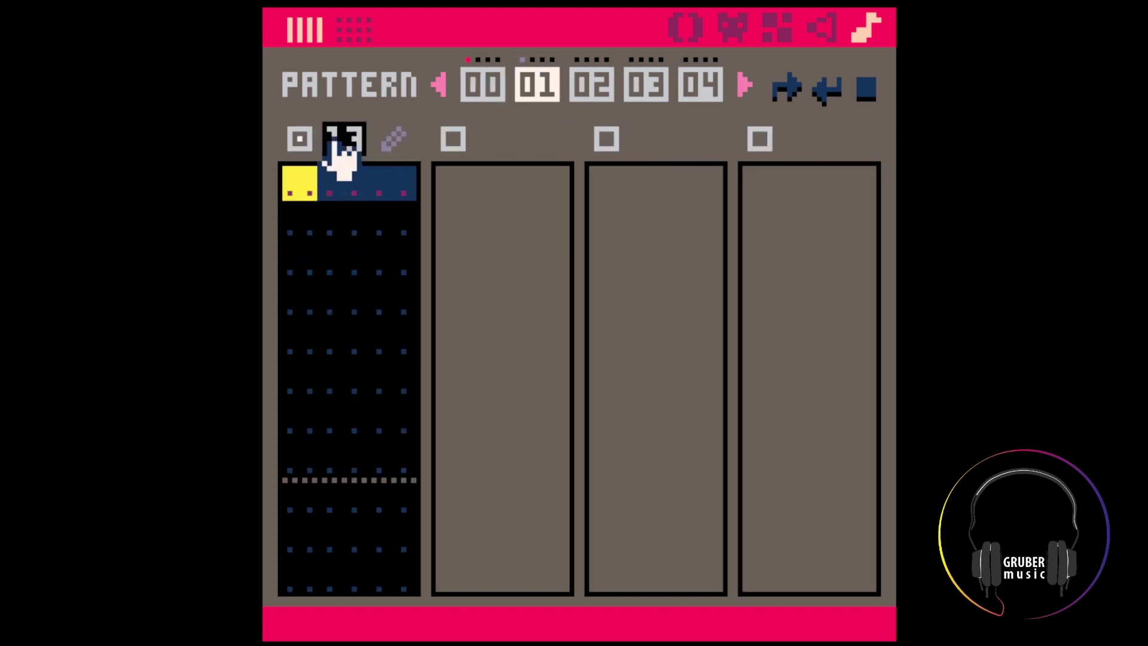
left_click_drag(341, 158, 335, 170)
left_click(487, 90)
key("space")
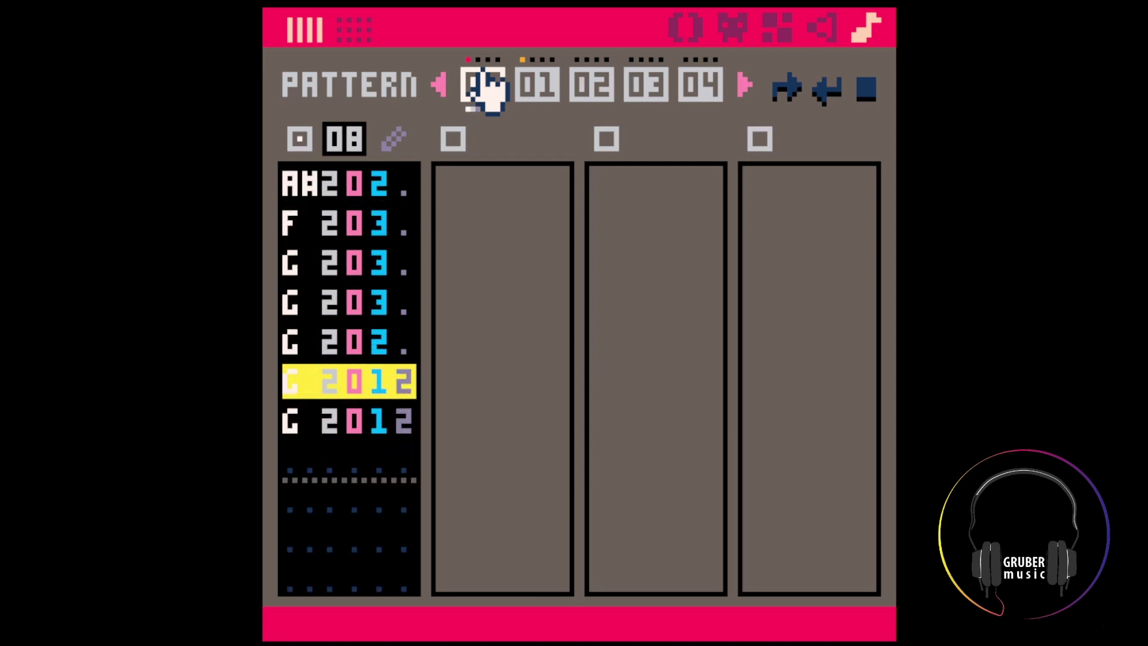
Set the length of SFX 08 to 24 rows and play it back
left_click(828, 30)
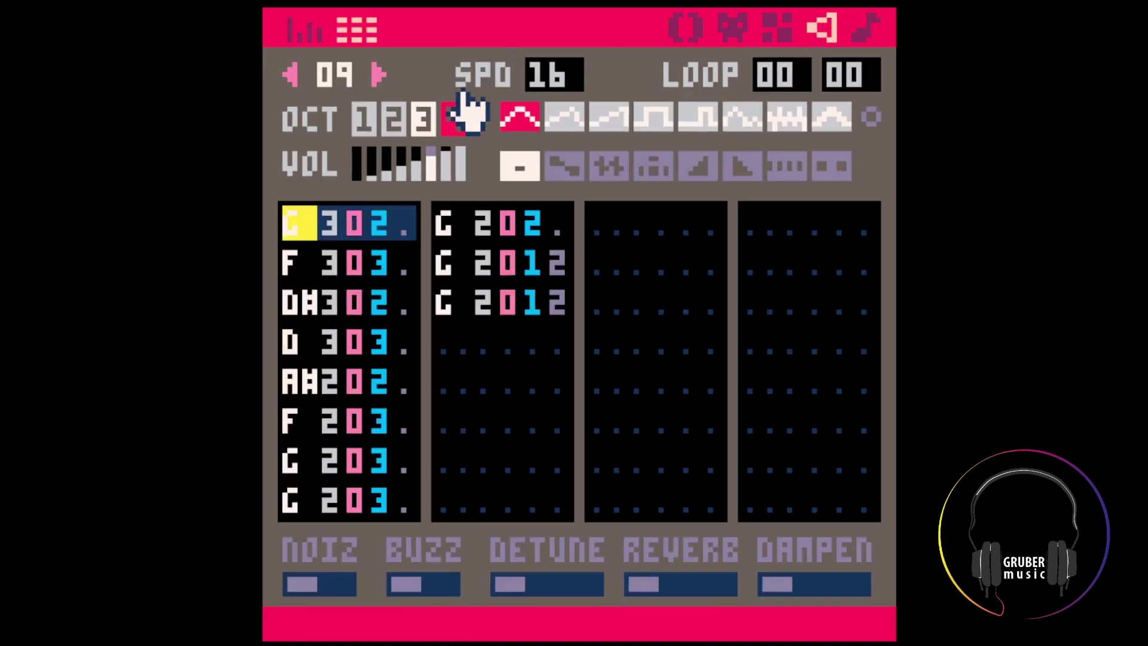
left_click(292, 76)
left_click(326, 231)
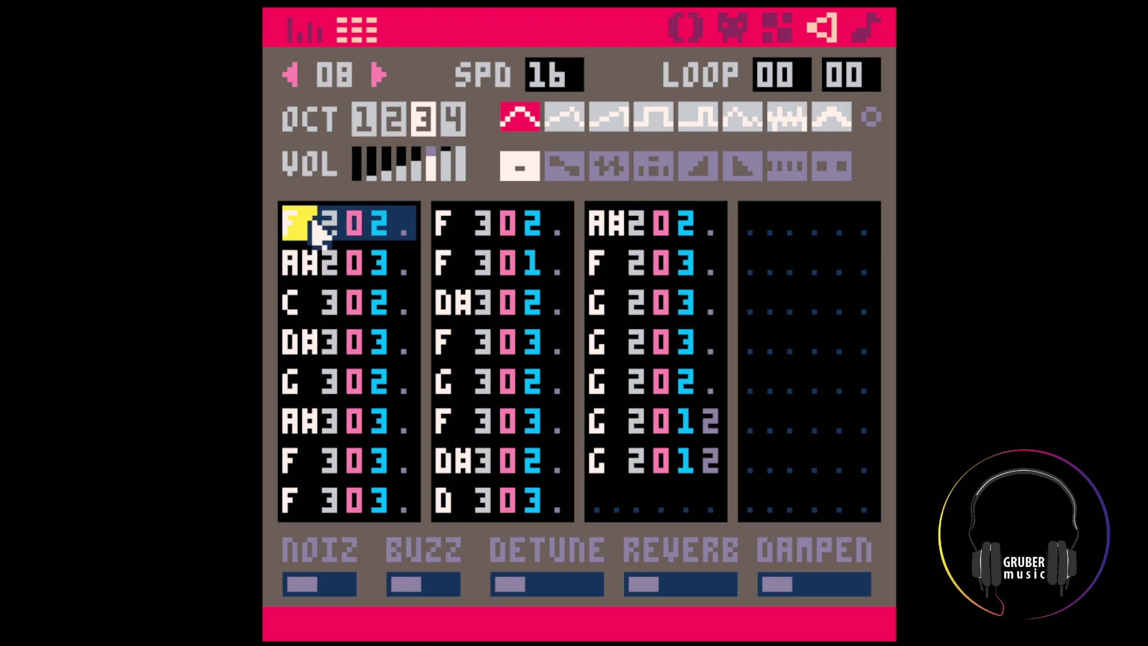
left_click(708, 505, "shift")
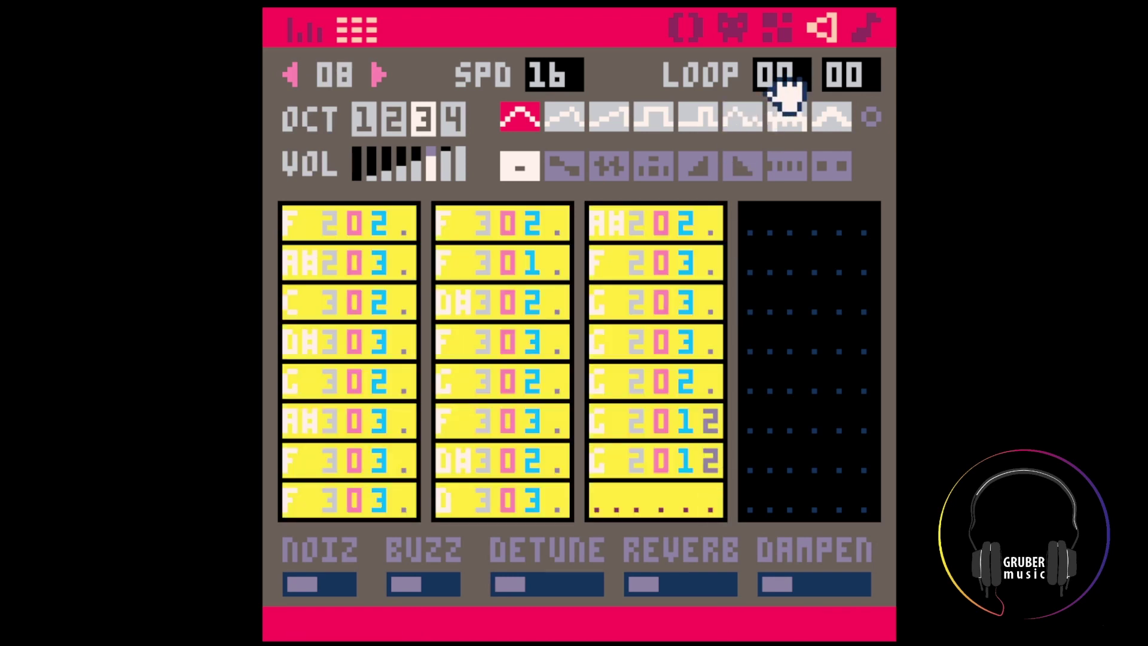
left_click_drag(780, 80, 765, 78)
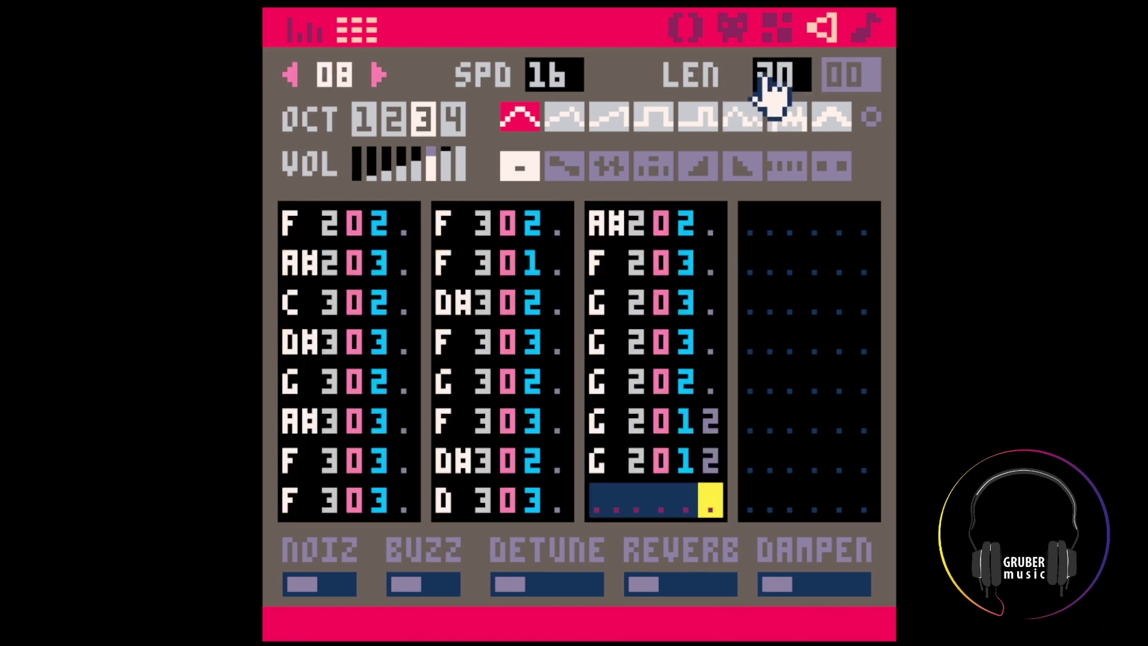
key("space")
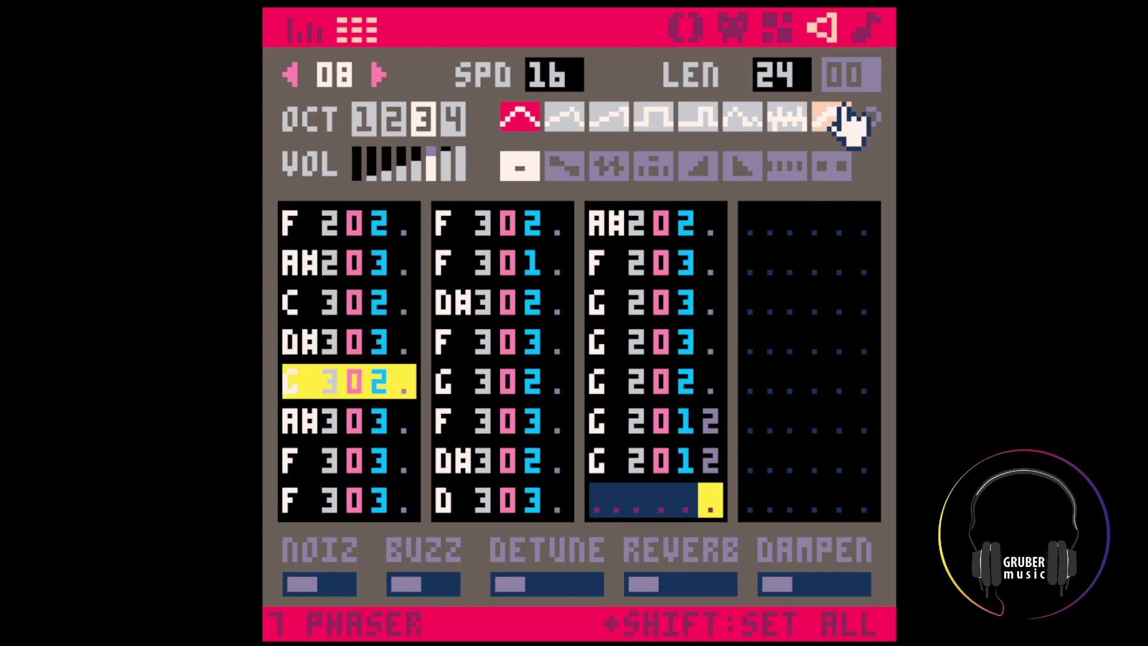
Set the length of SFX 09 to 24 rows, check the music patterns, and return to its last G 2 note
left_click(379, 75)
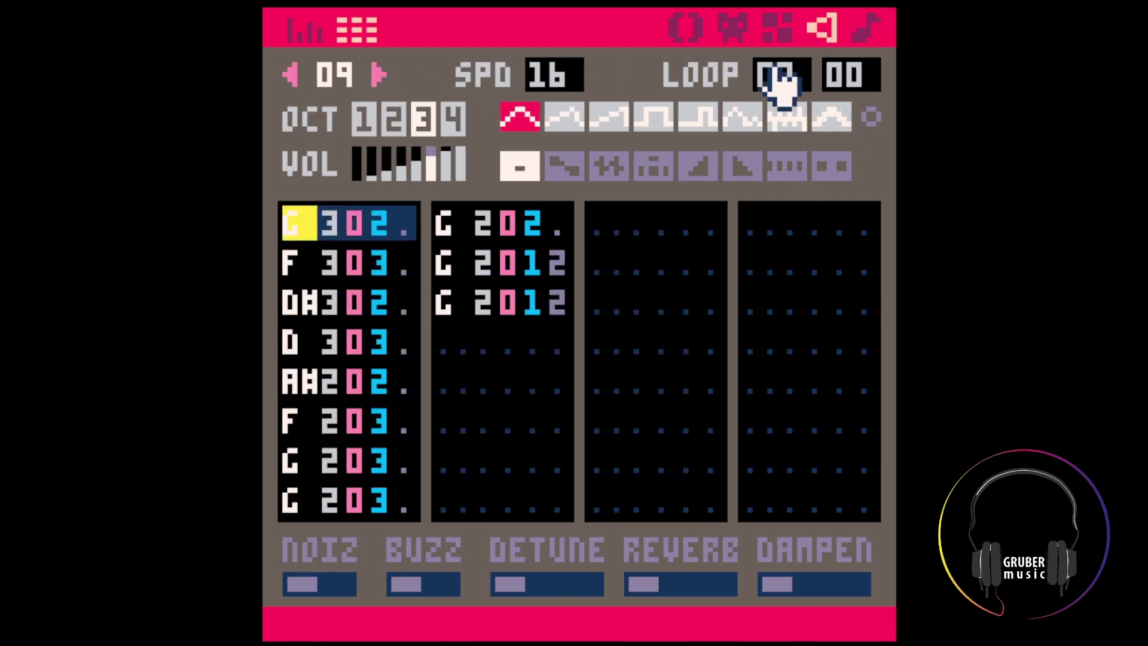
mouse_move(774, 81)
left_mouse_down()
mouse_move(777, 67)
mouse_move(785, 78)
left_mouse_up()
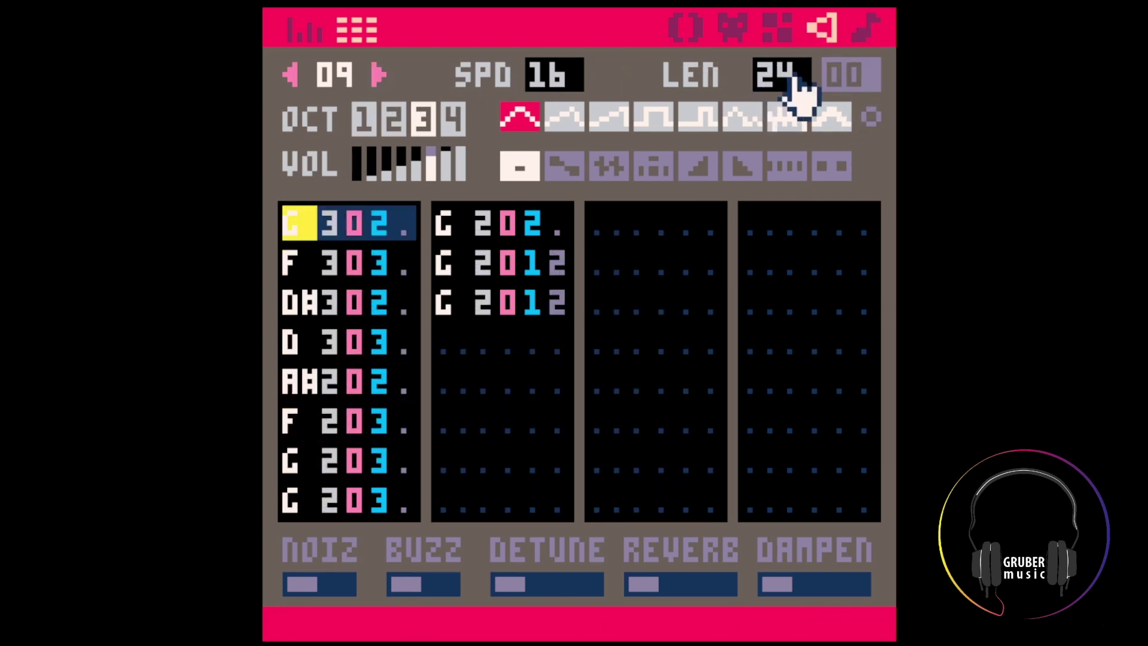
left_click(861, 29)
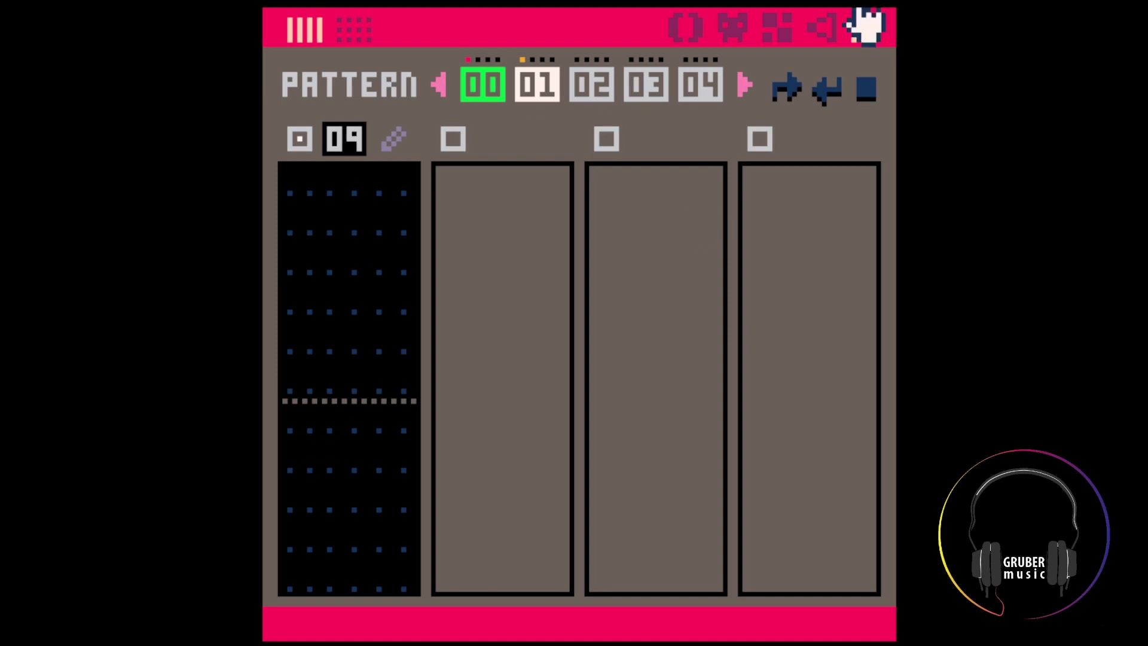
left_click(823, 28)
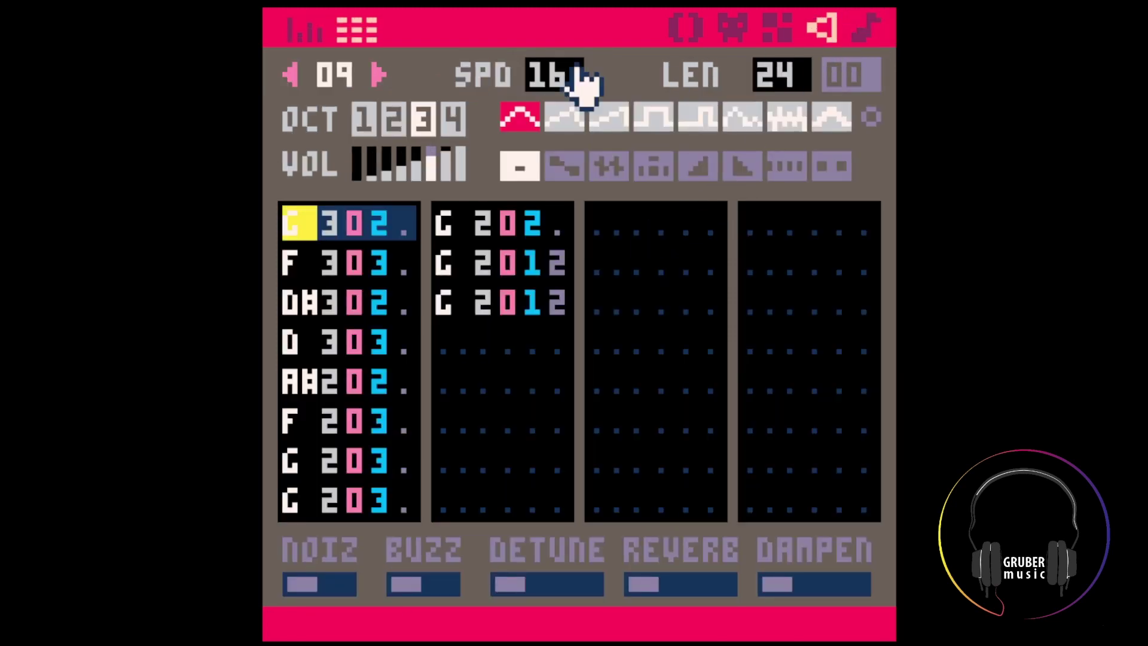
left_click(538, 305)
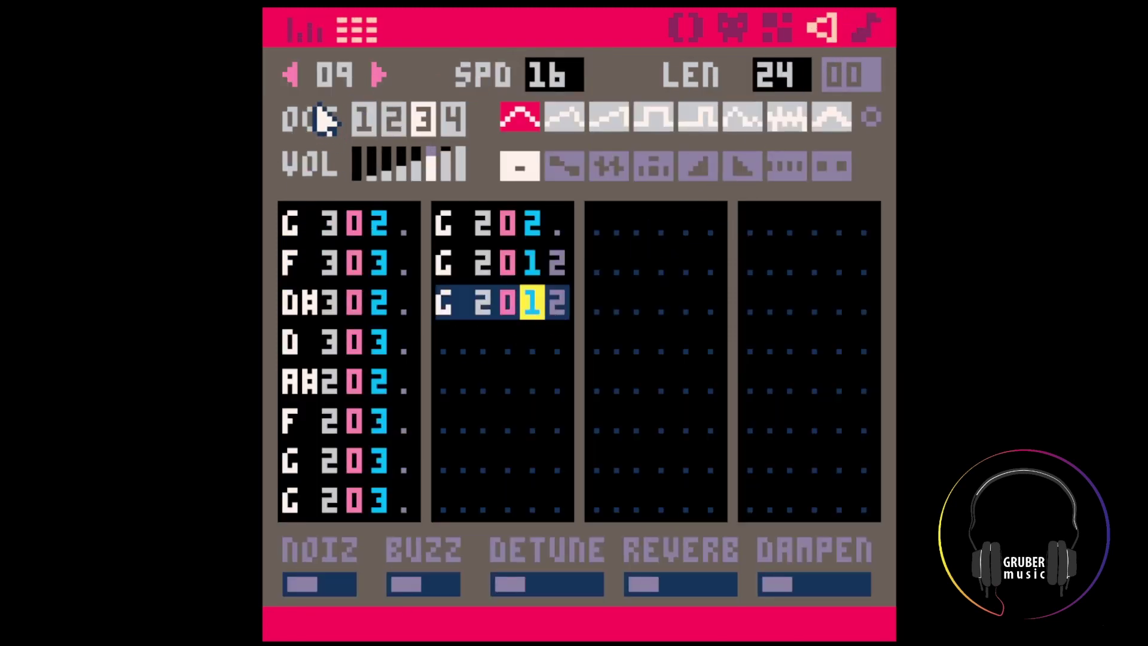
Fill the last row of SFX 08 with a copied G 2 note at volume 1, and set its effect to 5
left_click(293, 73)
left_click_drag(595, 426, 637, 490)
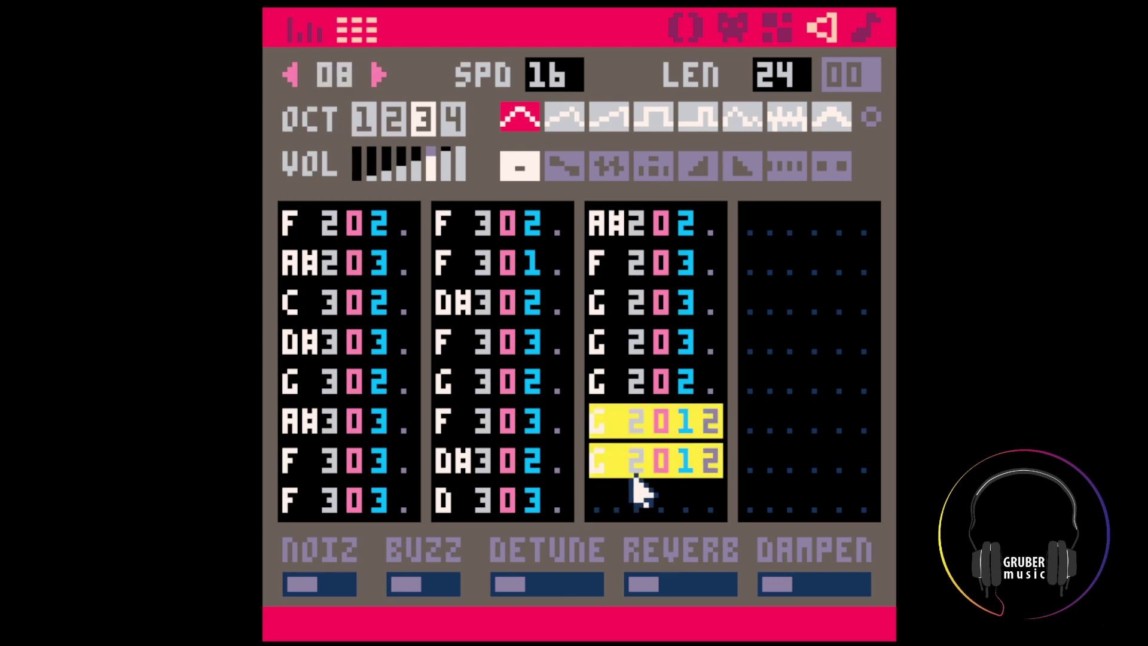
key("ctrl+c")
left_click(601, 451)
key("ctrl+v")
left_click(710, 497)
type("5")
left_click(644, 427)
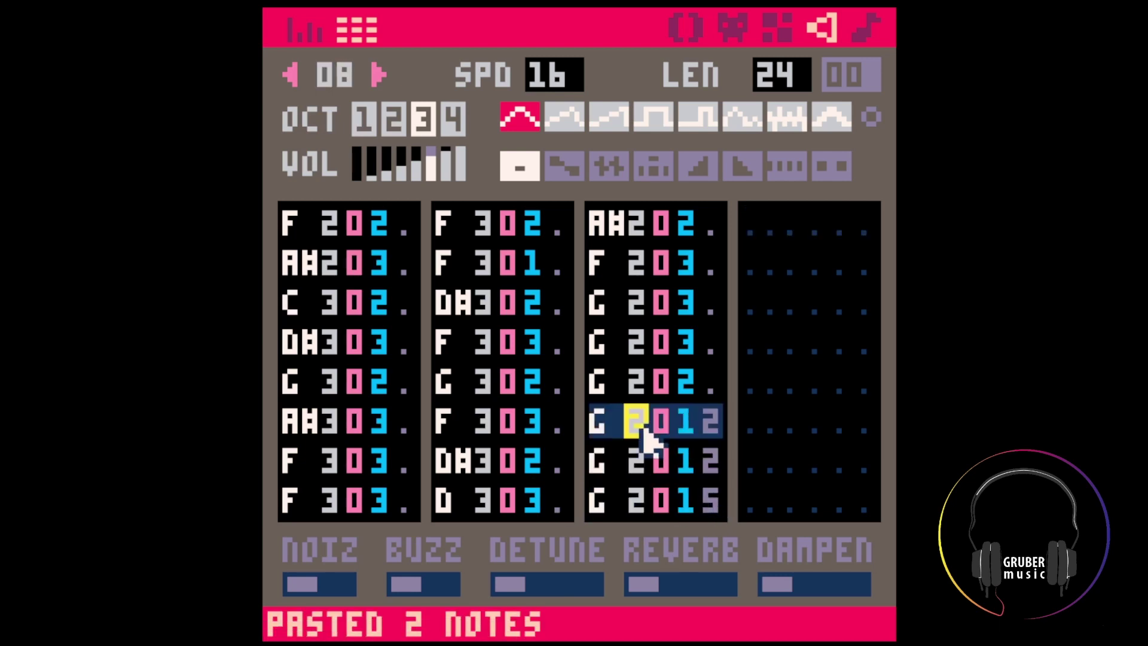
Play back the ending of SFX 08, and listen to it in the music patterns
key("space")
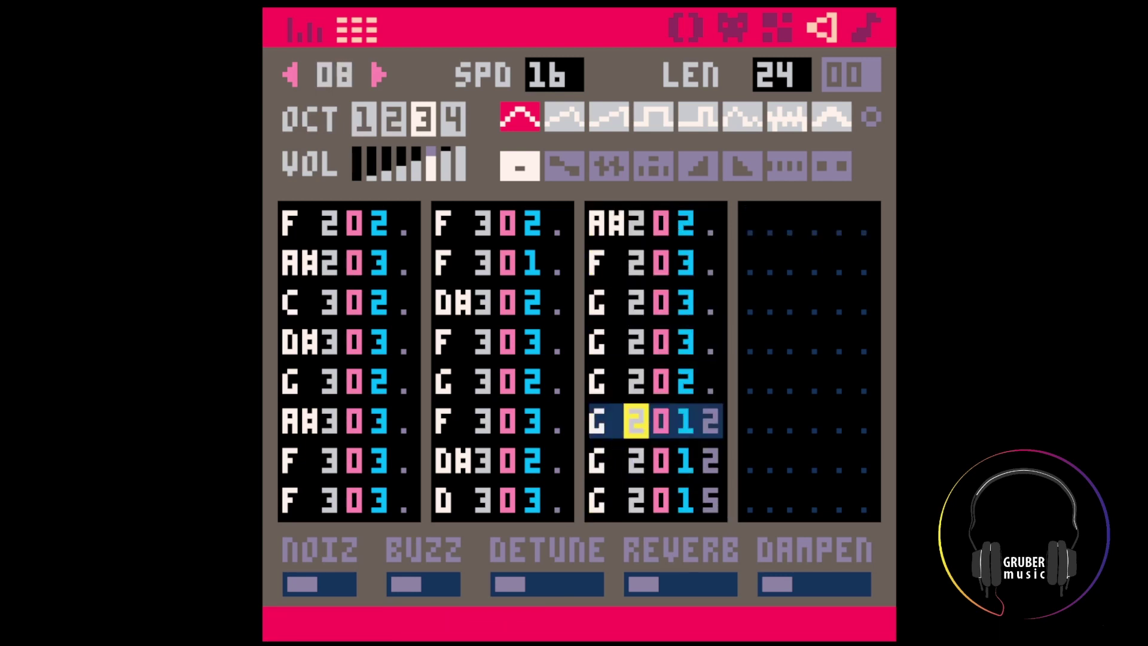
left_click(858, 25)
key("space")
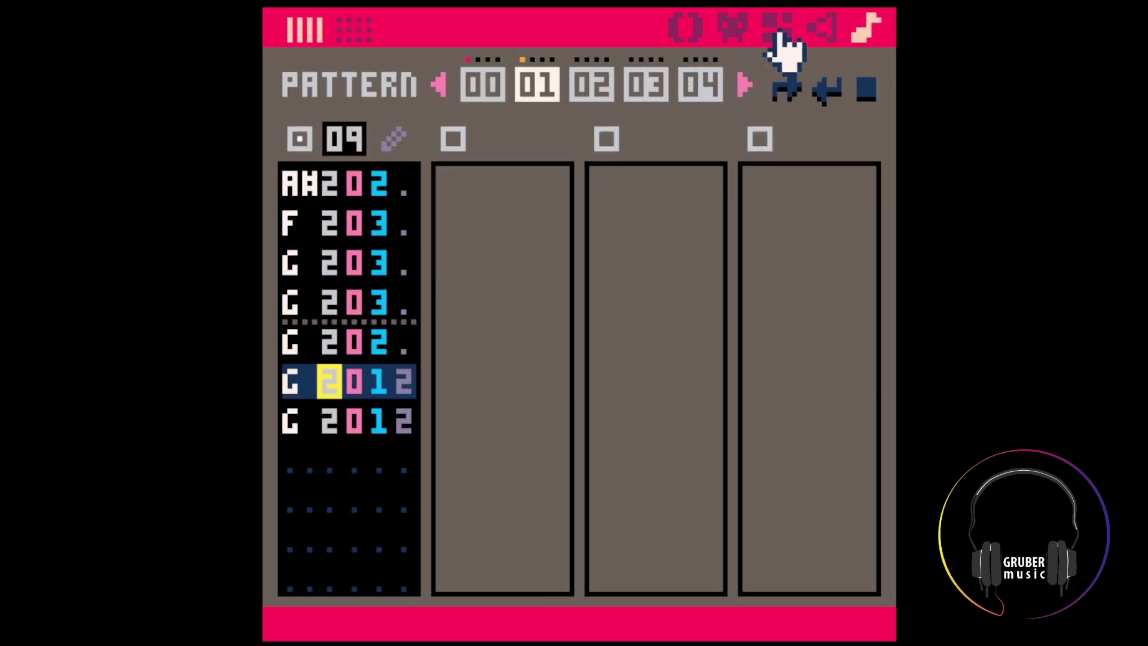
Copy the first 11 notes of SFX 09, paste them after one empty row, and check the pitch graph
left_click(822, 27)
left_click(311, 230)
left_click(562, 317, "shift")
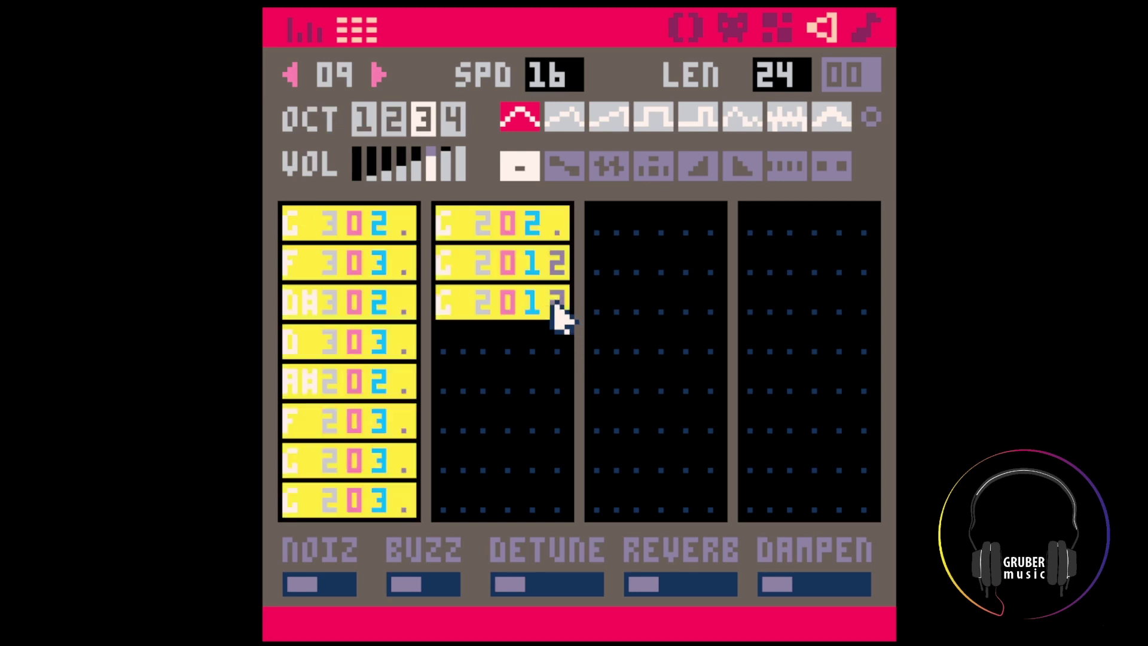
key("ctrl+c")
left_click(456, 424)
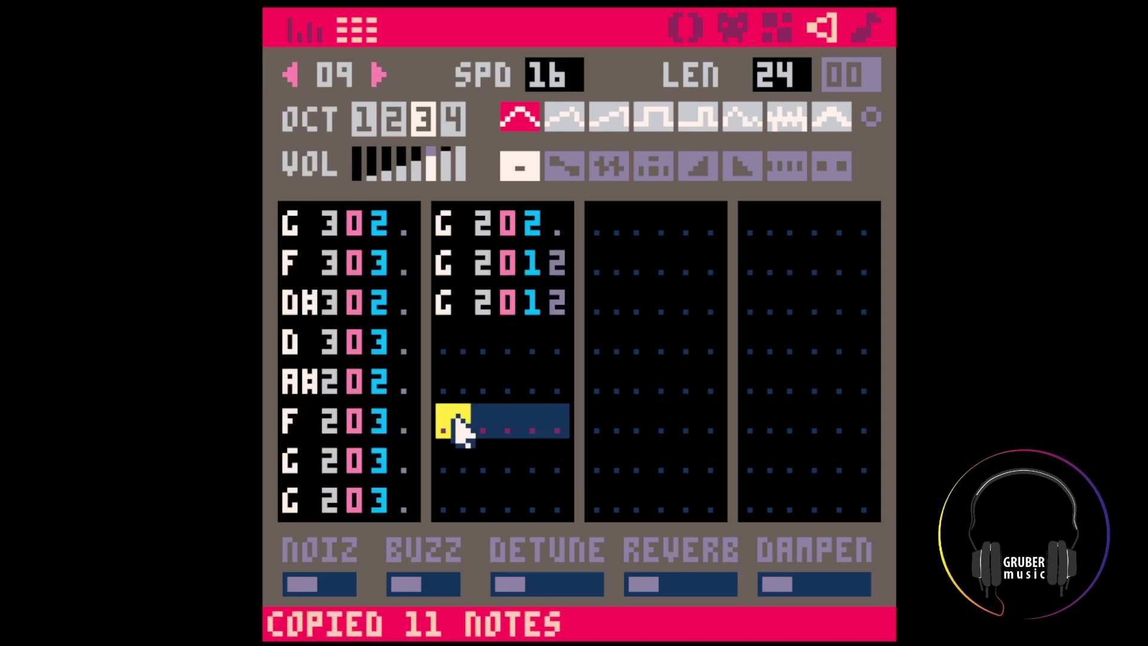
left_click(455, 394)
key("ctrl+v")
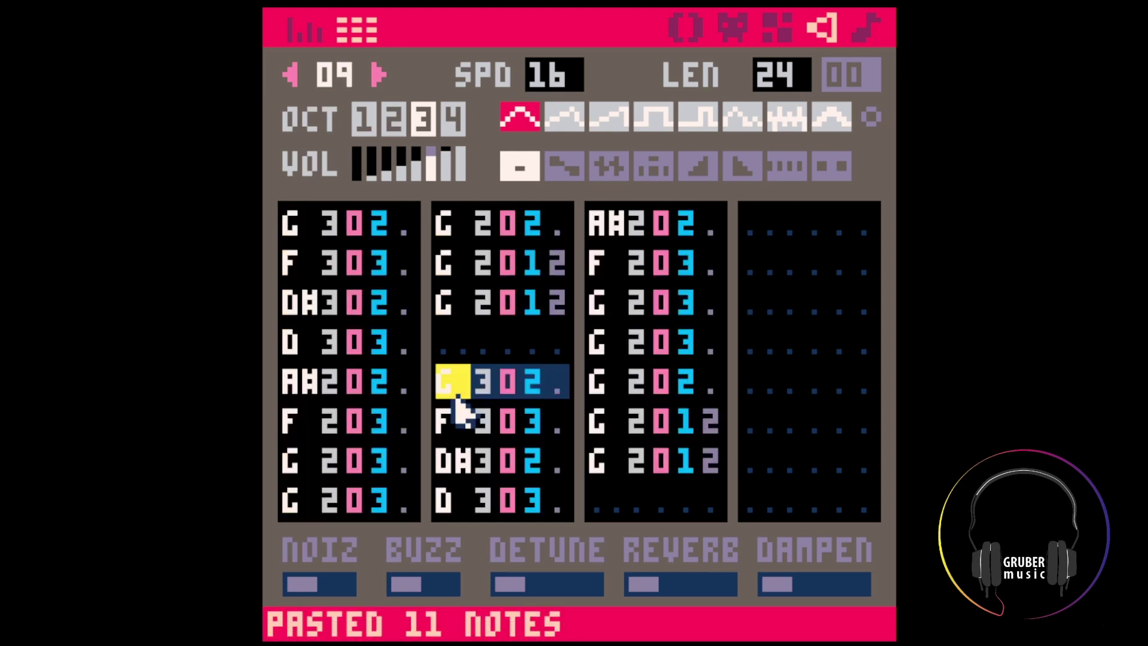
key("Tab")
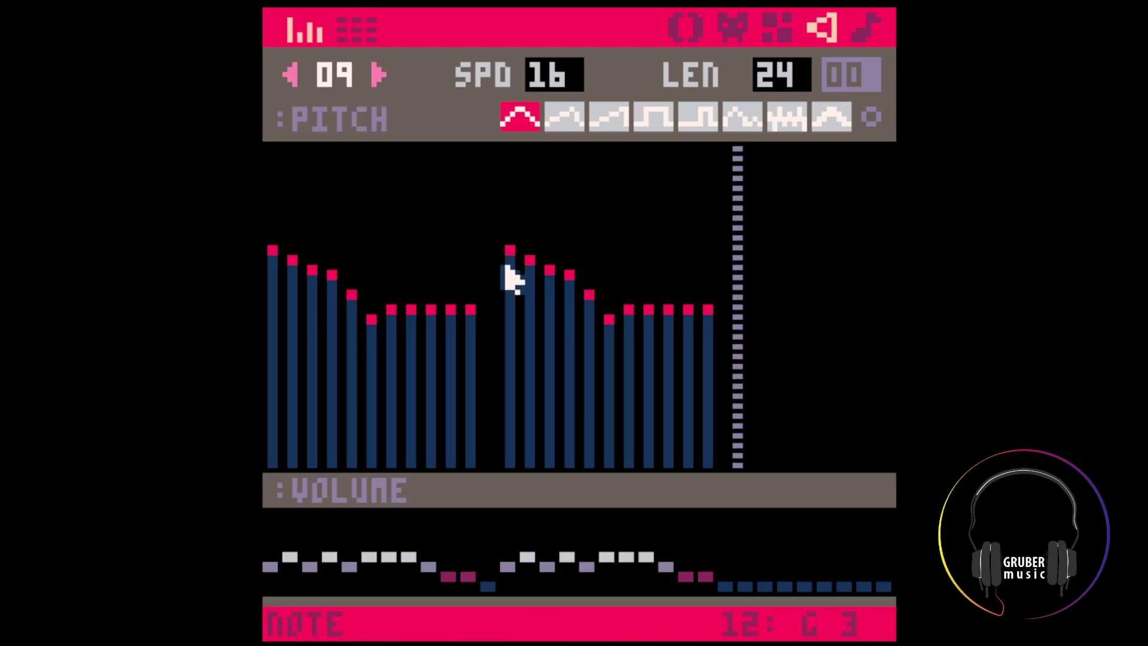
key("Tab")
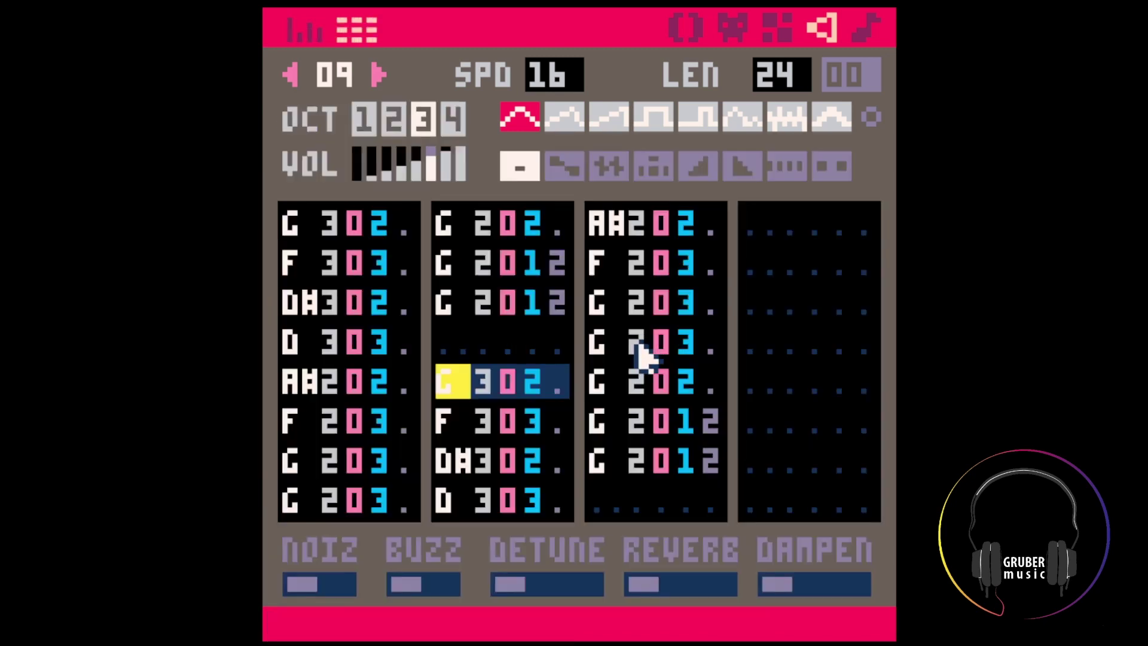
left_click(598, 308)
key("q")
key("q")
key("q")
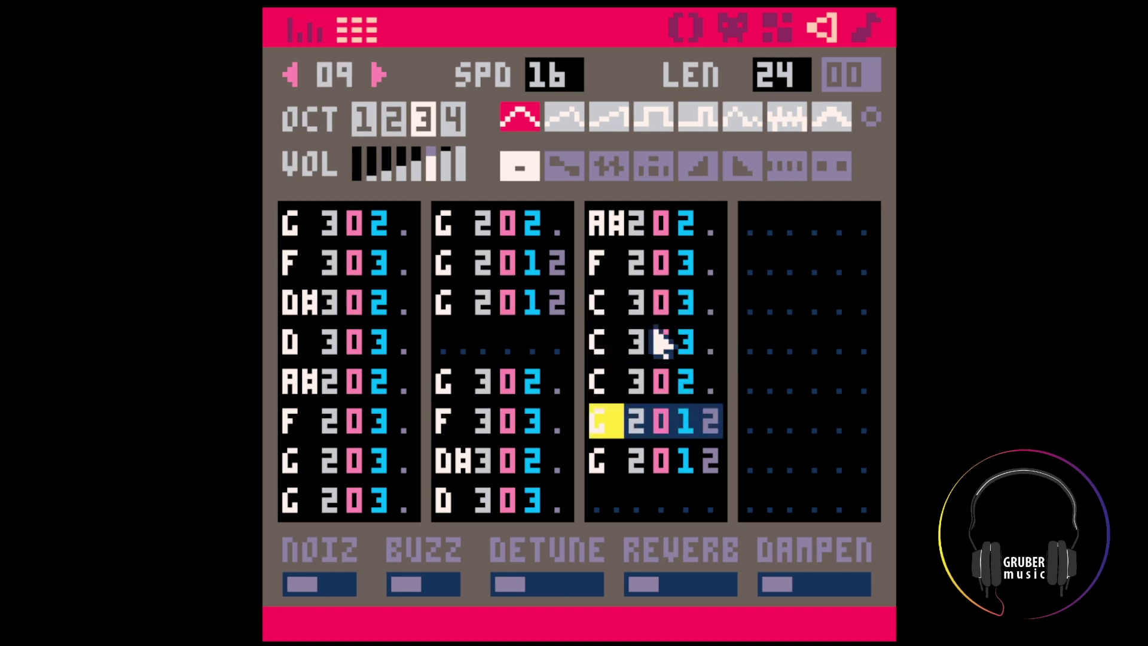
Change the last five notes of the pasted phrase in SFX 09 to C 2
left_click(608, 311)
key("z")
key("z")
key("z")
key("z")
key("z")
Redraw the first six pitches of the pasted phrase as C 3, D#3, A#2, G 2, F 2 and A#1, and play it back
left_click(456, 380)
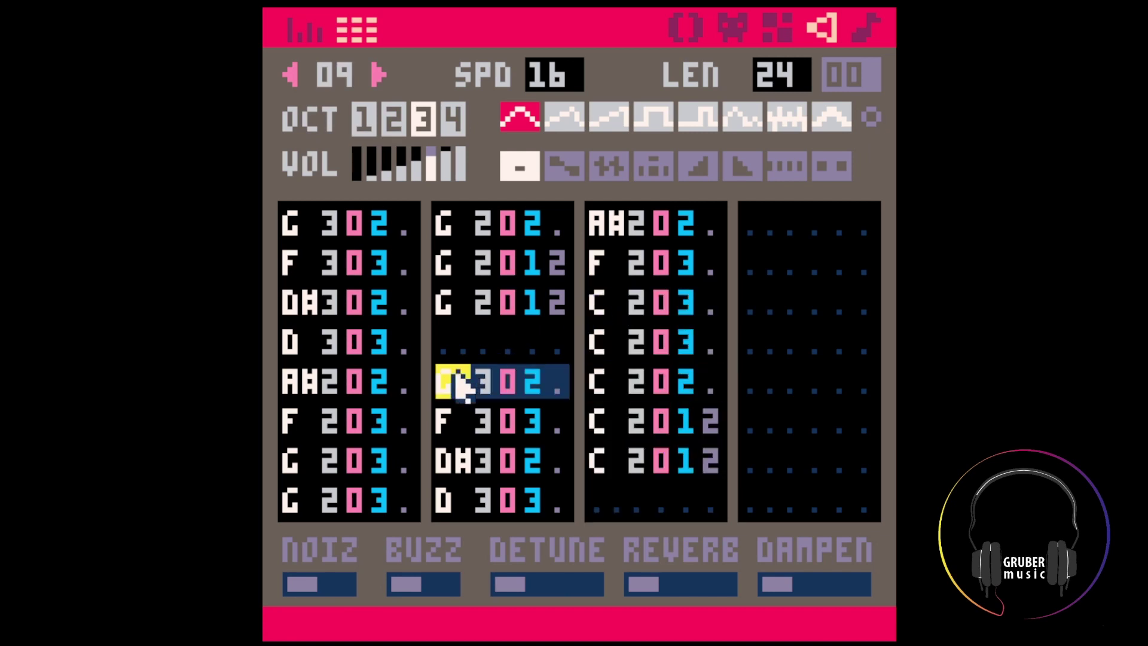
key("Tab")
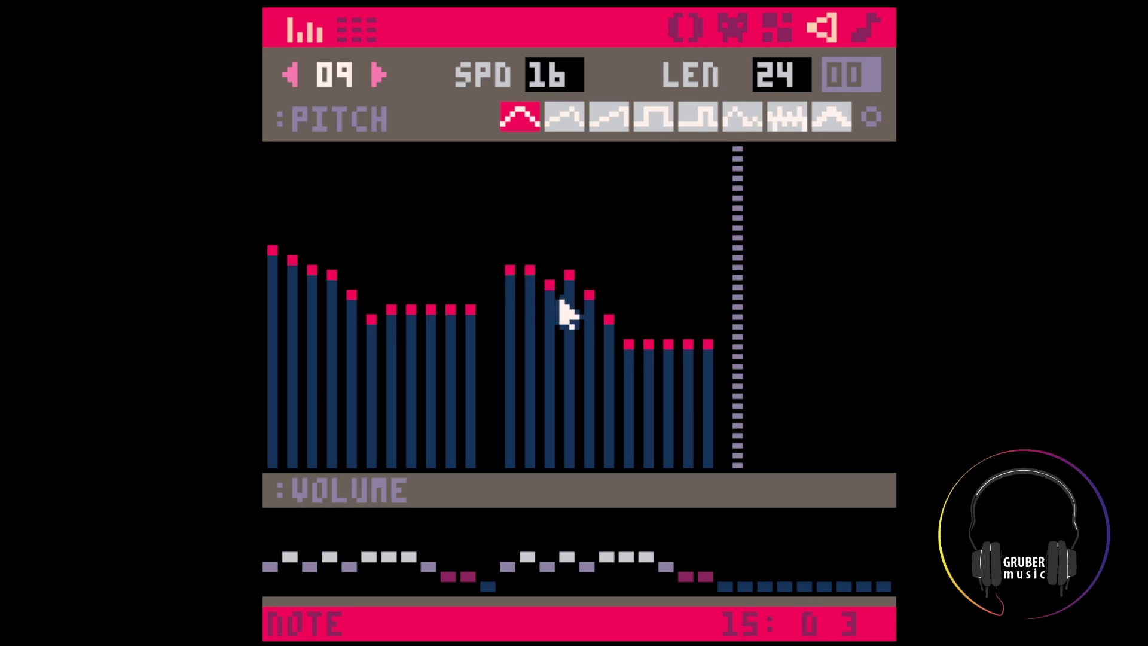
left_click_drag(599, 303, 555, 294)
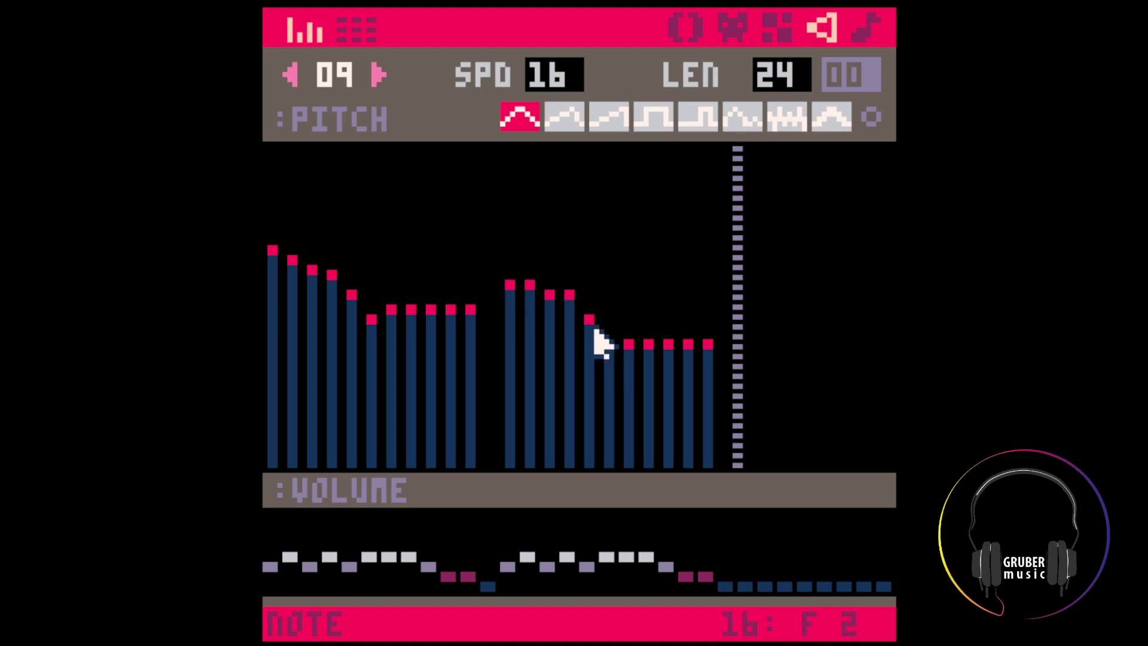
key("space")
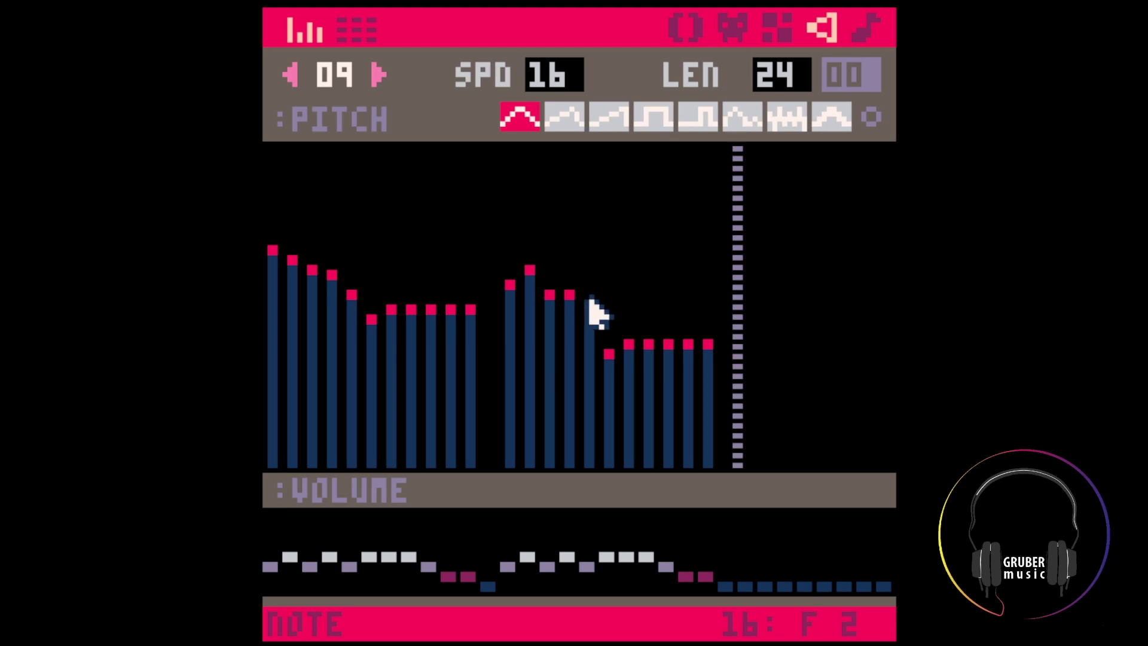
key("Tab")
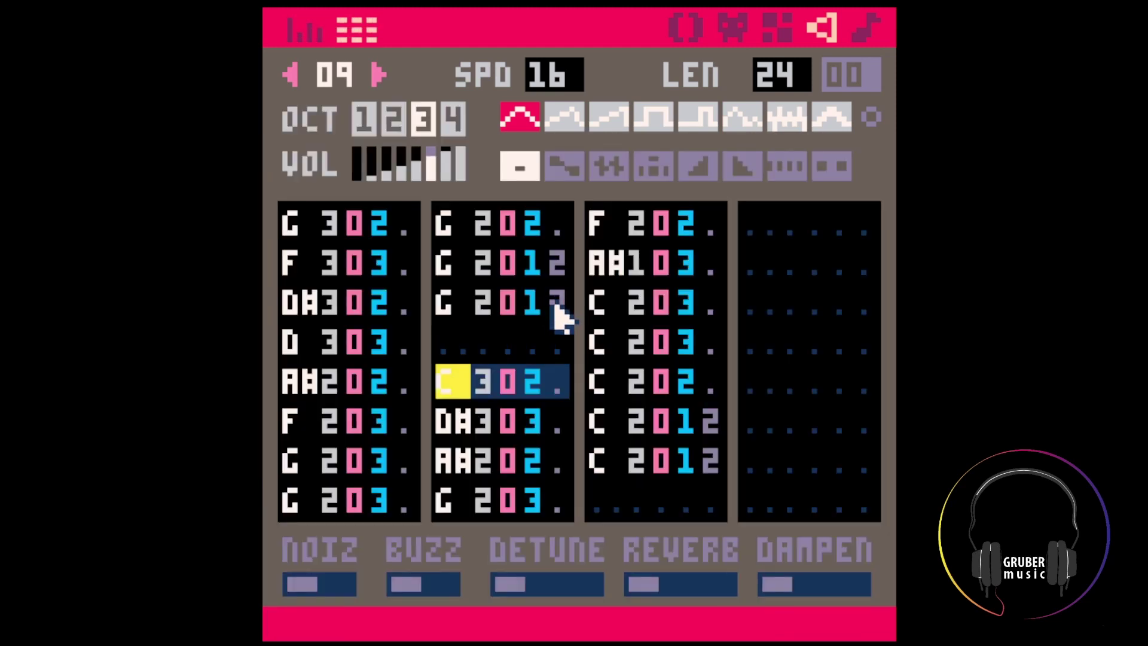
Copy a volume 1 C 2 note into the last row of SFX 09, set its effect to 5, and play it back
left_click(481, 311)
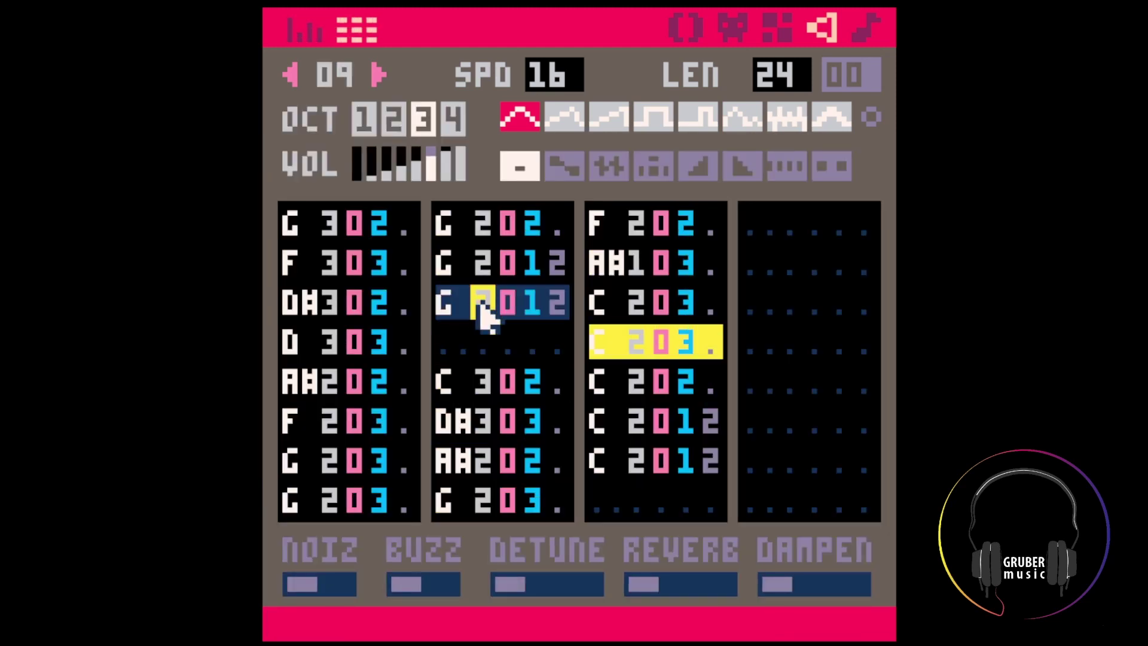
left_click_drag(605, 422, 747, 427)
key("ctrl+c")
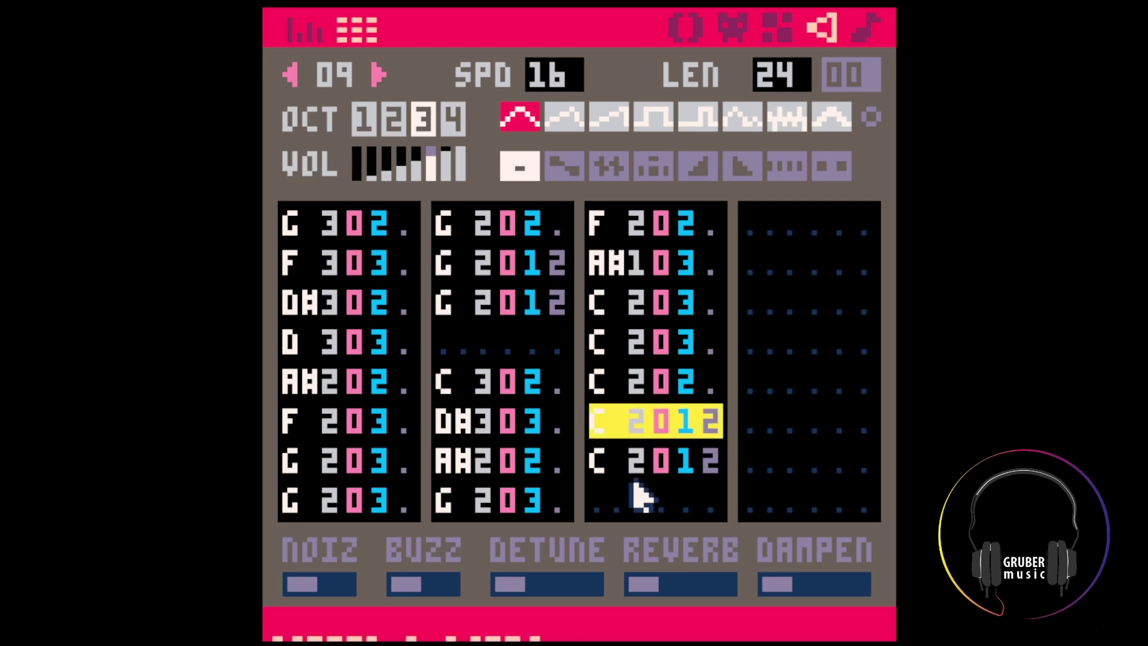
left_click(635, 489)
key("ctrl+v")
left_click(707, 491)
type("5")
left_click(635, 378)
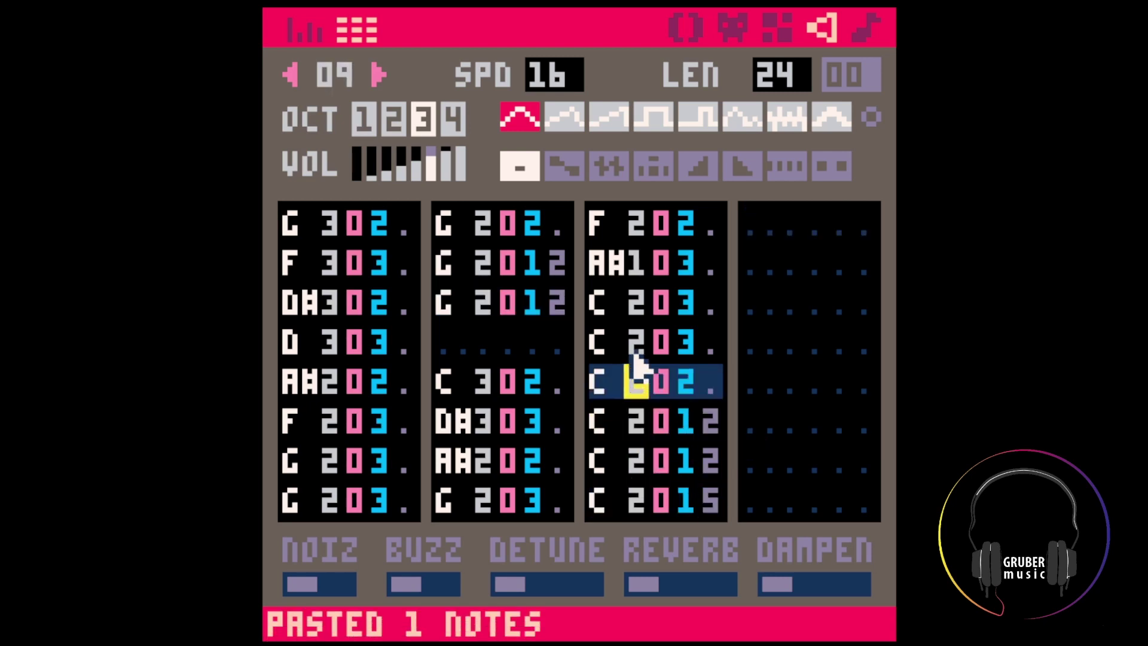
key("space")
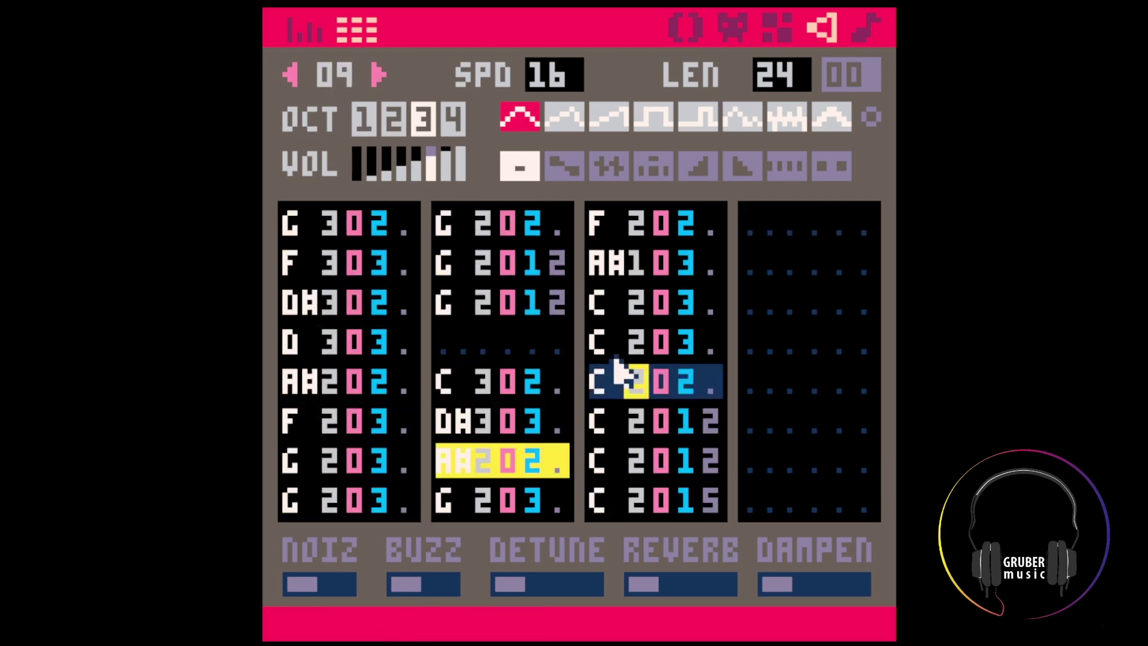
Fill the empty row above the C 3 note in SFX 09 with an A#2 note at volume 3, auditioning the transition
key("Tab")
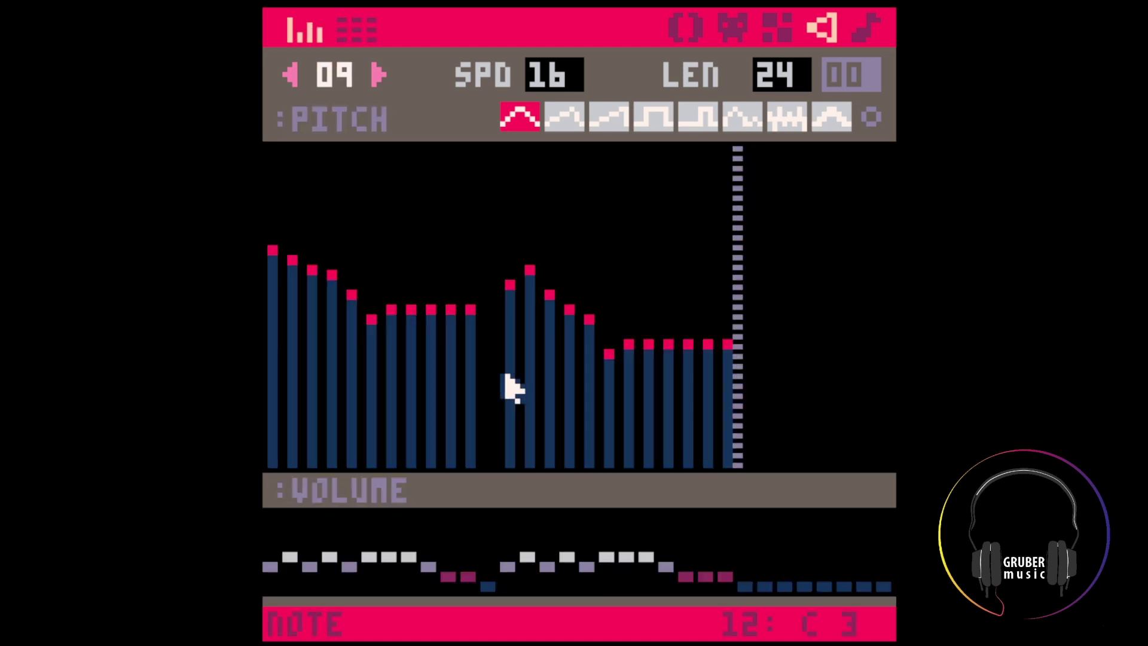
left_click(482, 297)
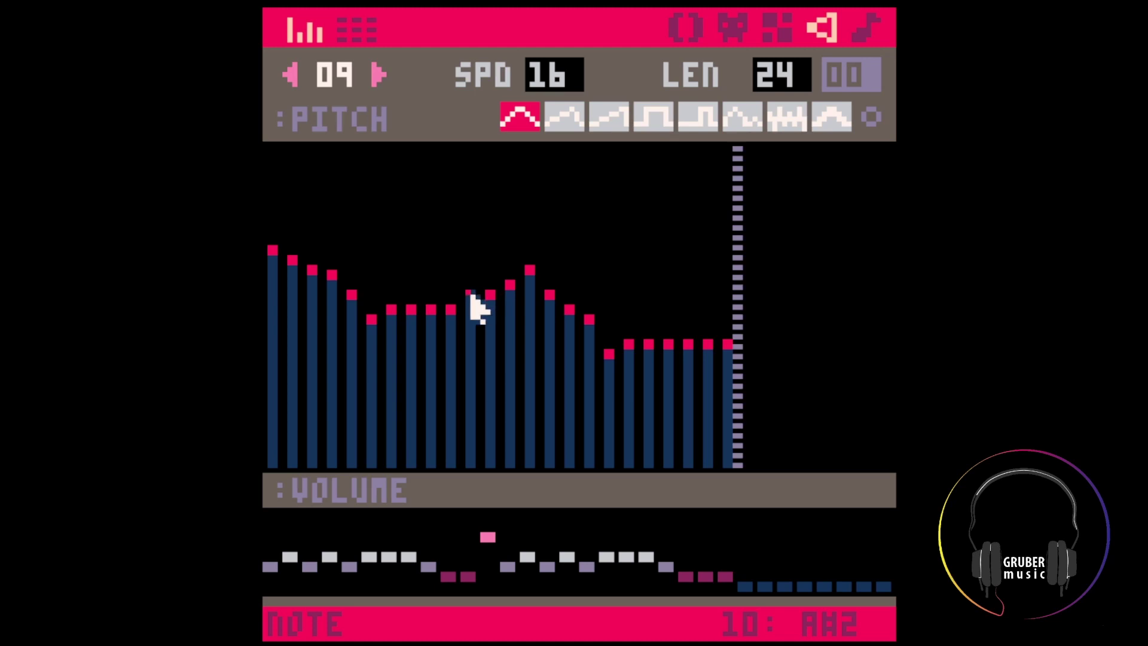
key("Tab")
key("space")
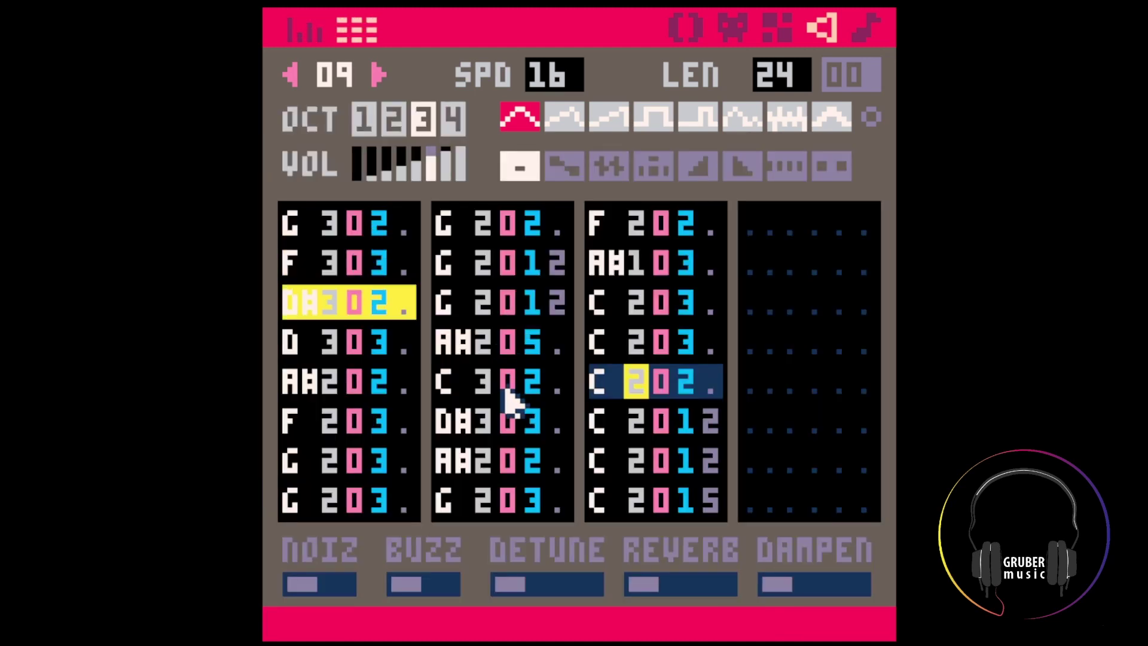
left_click_drag(508, 383, 538, 377)
key("space")
key("space")
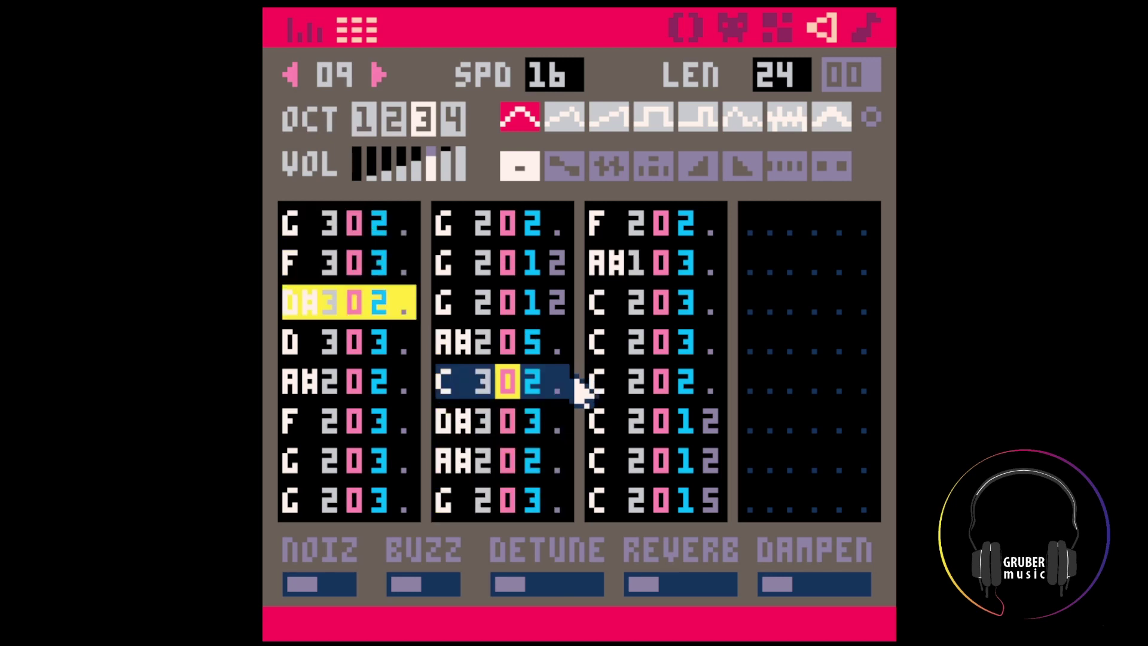
left_click(533, 344)
type("3")
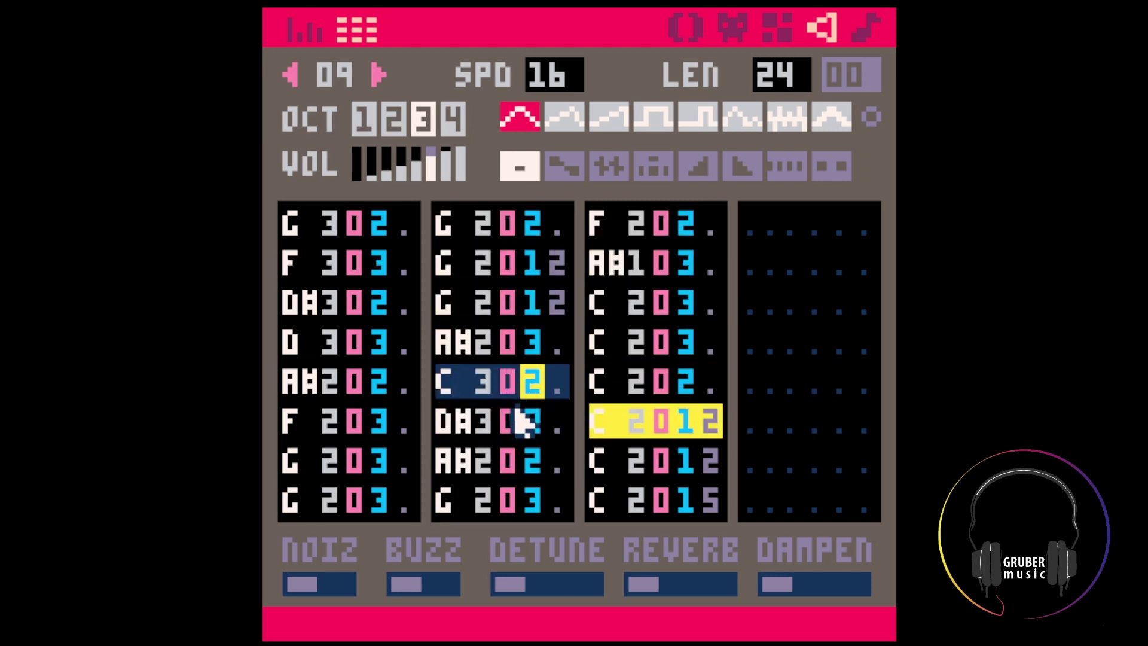
Remove the G 2 row directly above the new A#2 note in SFX 09, and play back the shortened melody
left_click(450, 353)
key("BackSpace")
key("space")
left_click(600, 425)
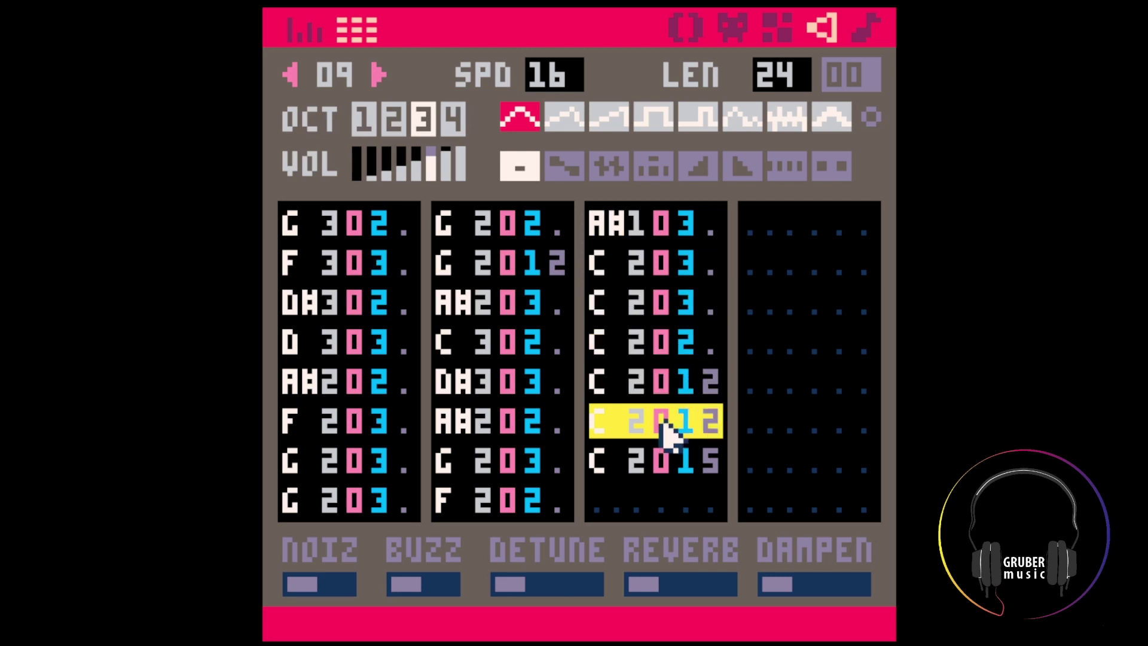
key("Tab")
key("Tab")
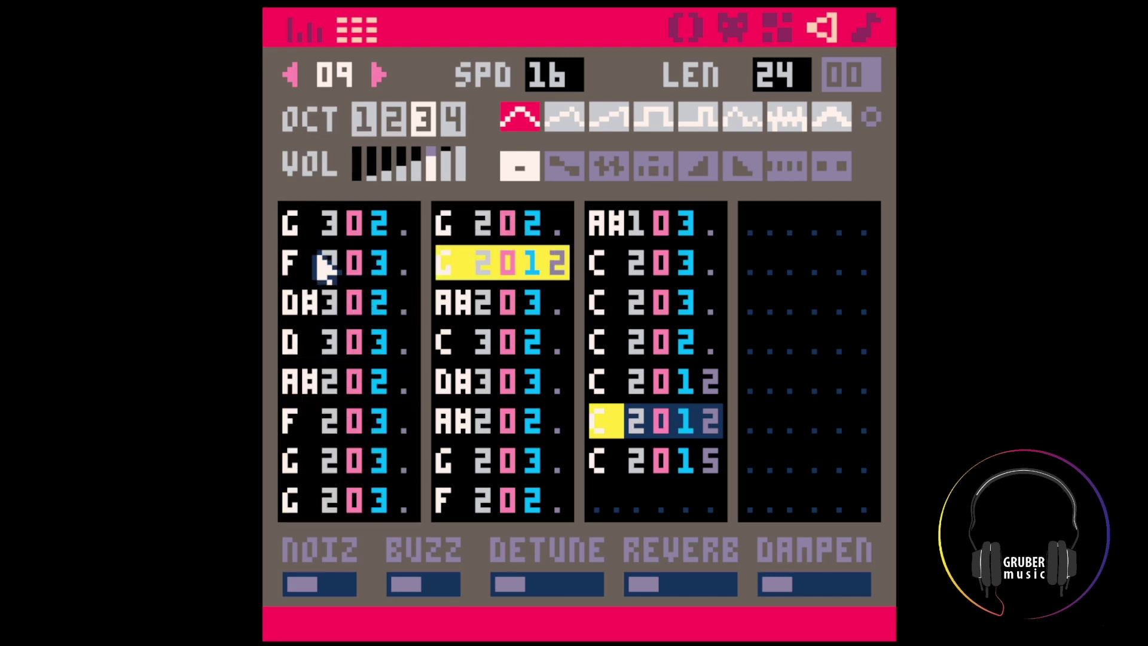
Insert a row above the A#1 note in SFX 09 and enter a D# note in it
left_click(480, 461)
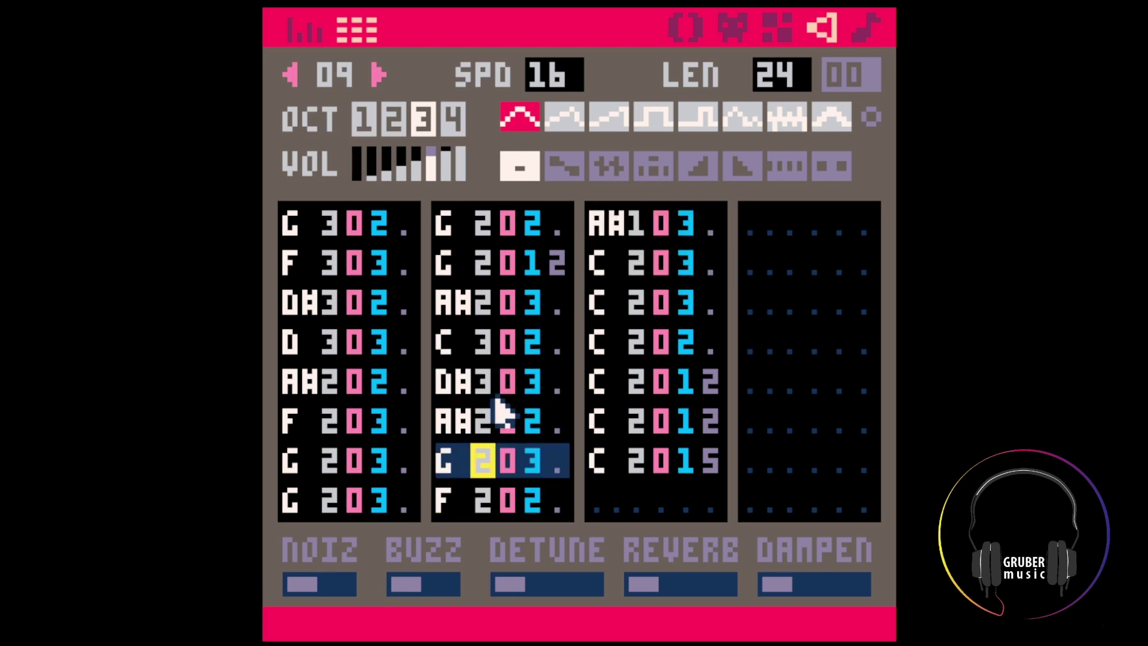
left_click(454, 496)
left_click(594, 235)
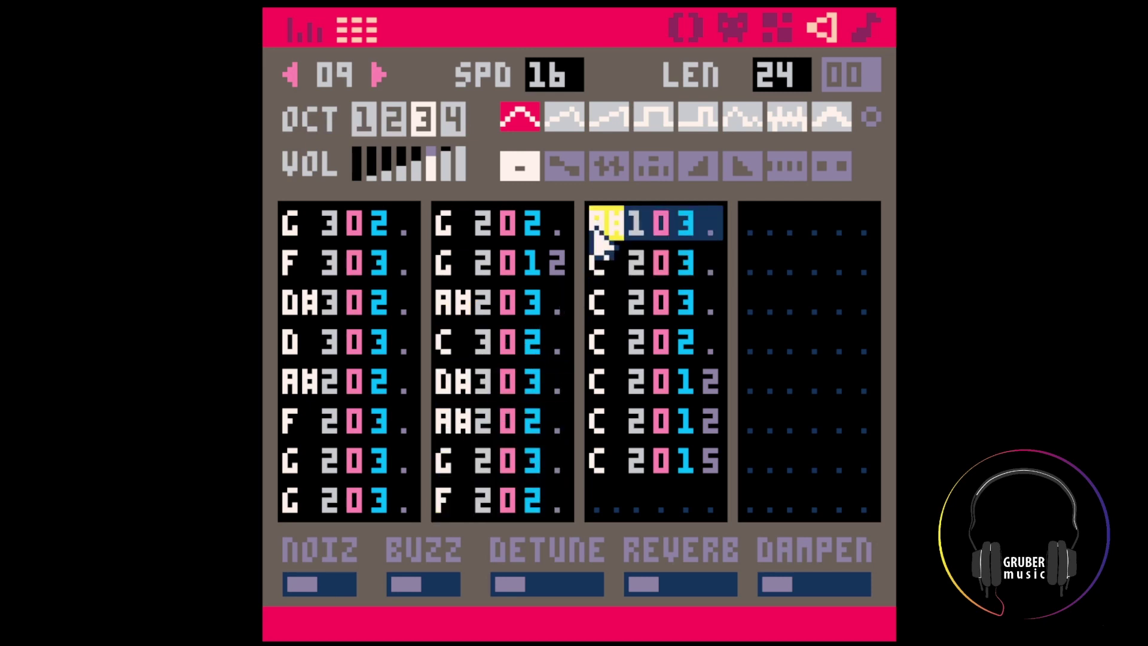
key("Return")
left_click(599, 232)
key("d")
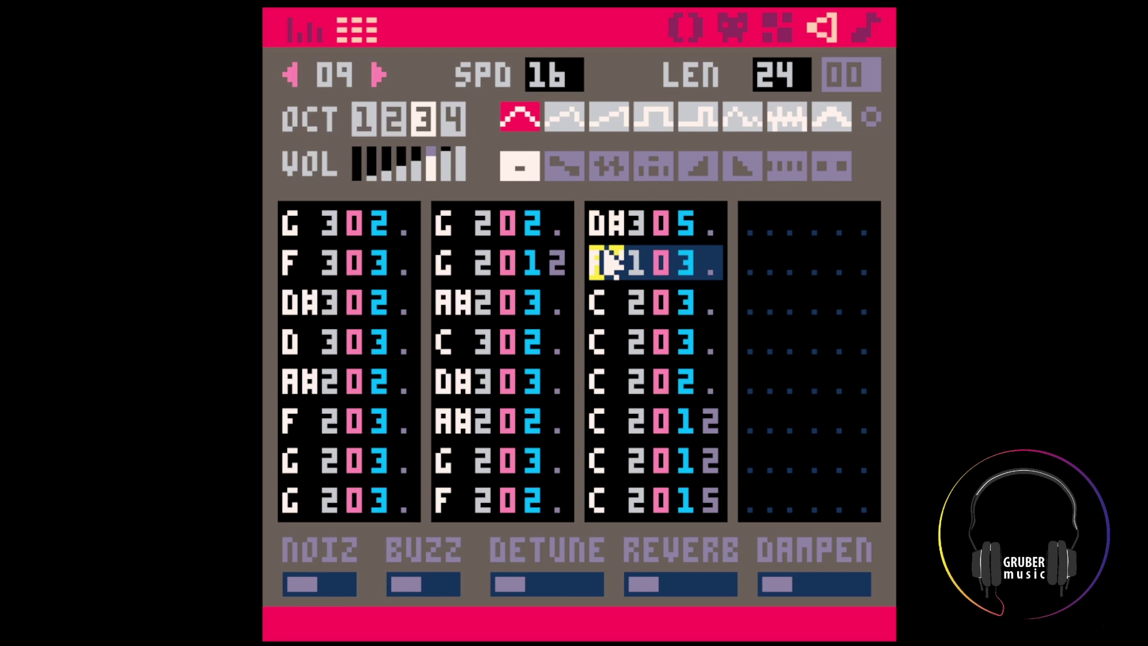
Set the inserted D# note to octave 2 and volume 2, and play back SFX 09
left_click(637, 223)
type("2")
left_click(703, 239)
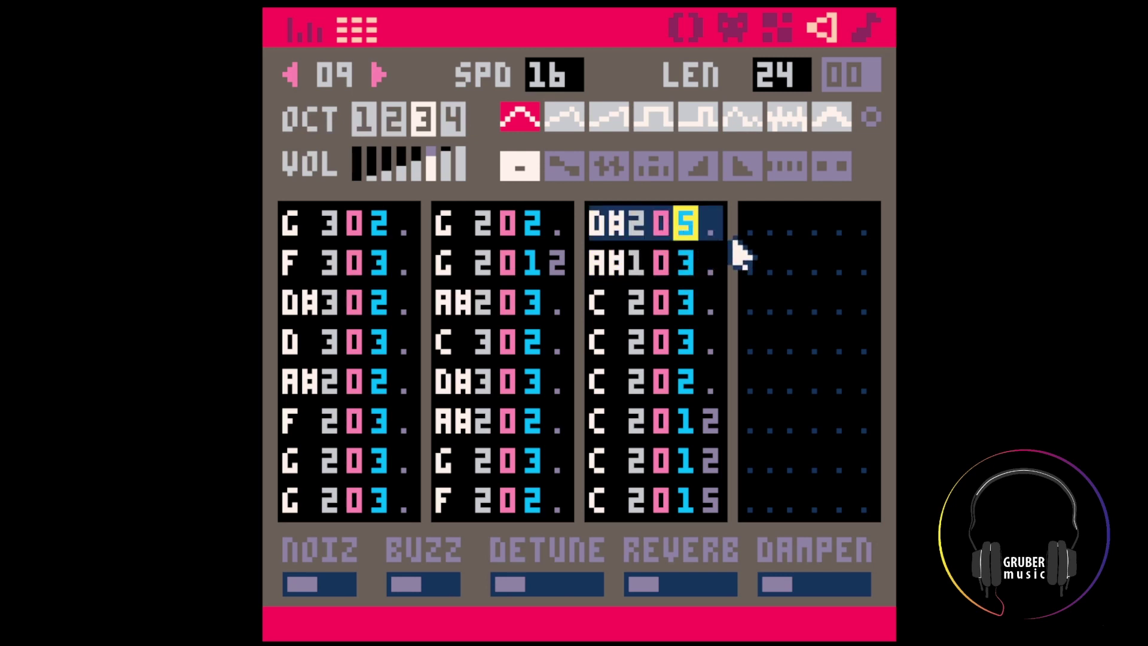
type("20")
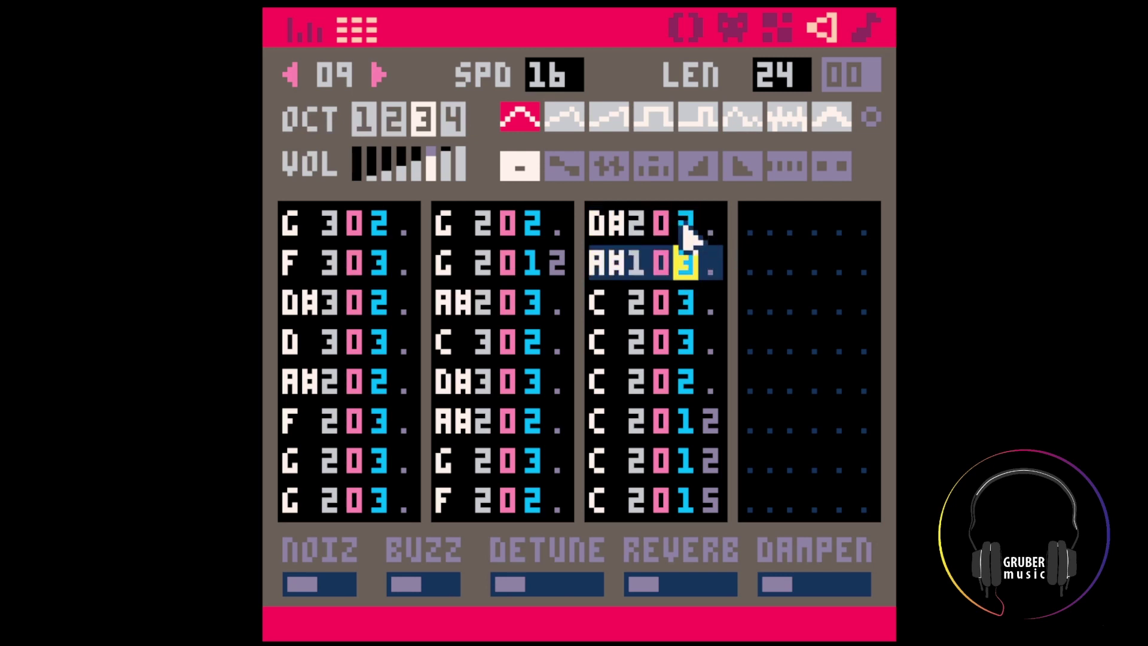
type("3")
key("Down")
left_click(558, 295)
key("shift+space")
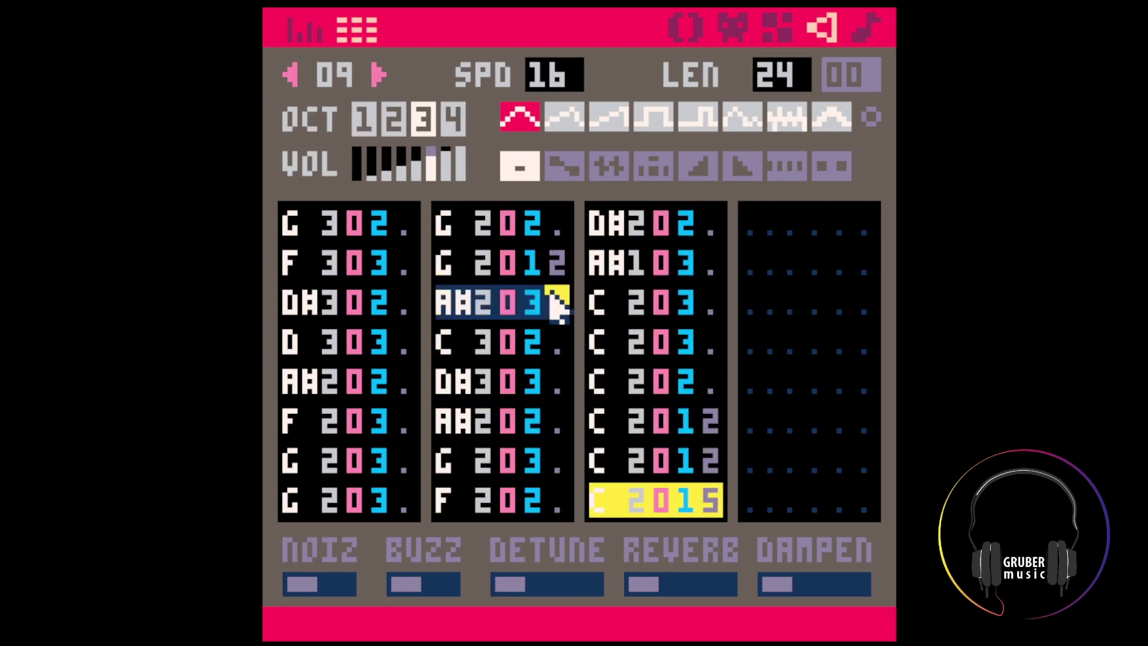
Play the music from pattern 00 through pattern 01, and save the cart
left_click(871, 30)
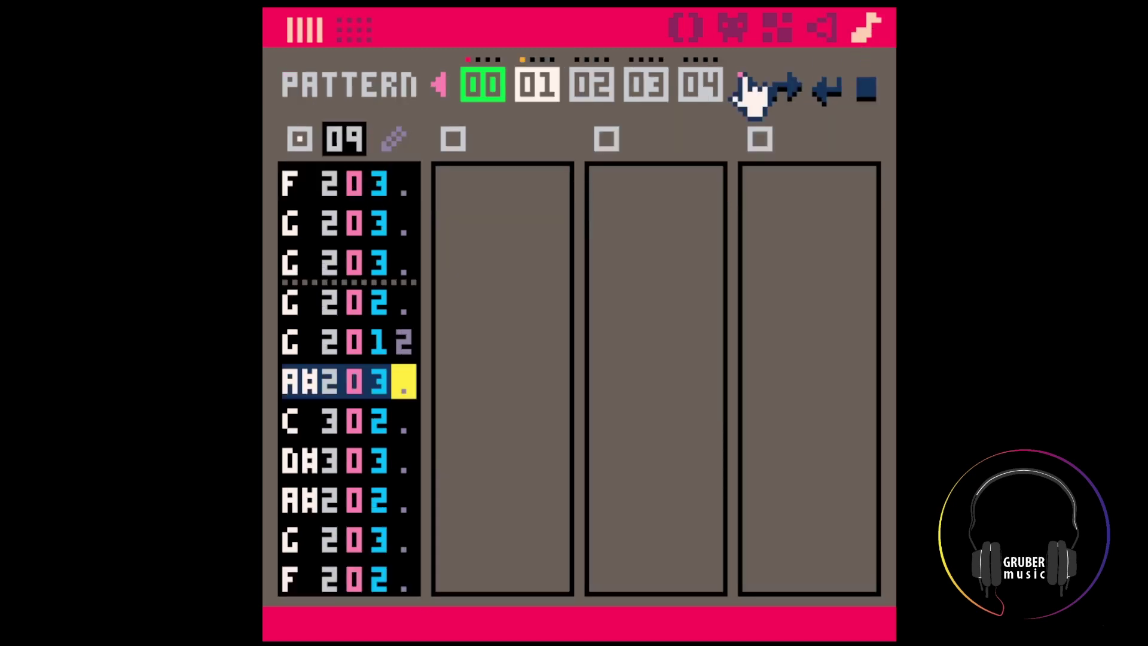
left_click(478, 87)
left_click(526, 90)
left_click(500, 93)
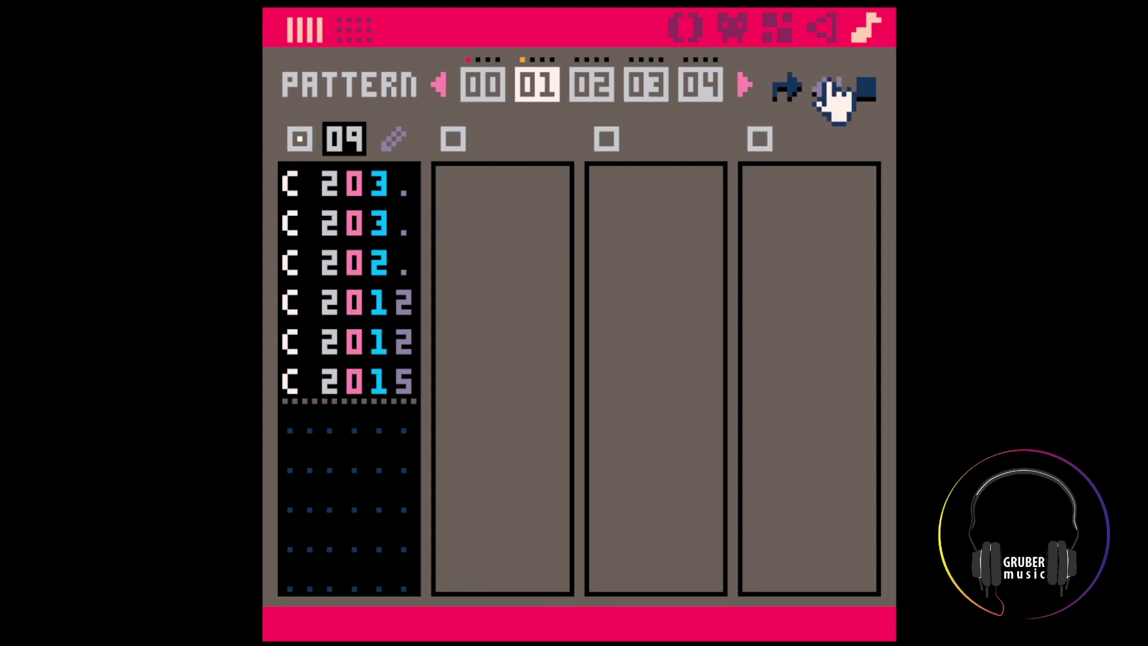
key("space")
key("ctrl+s")
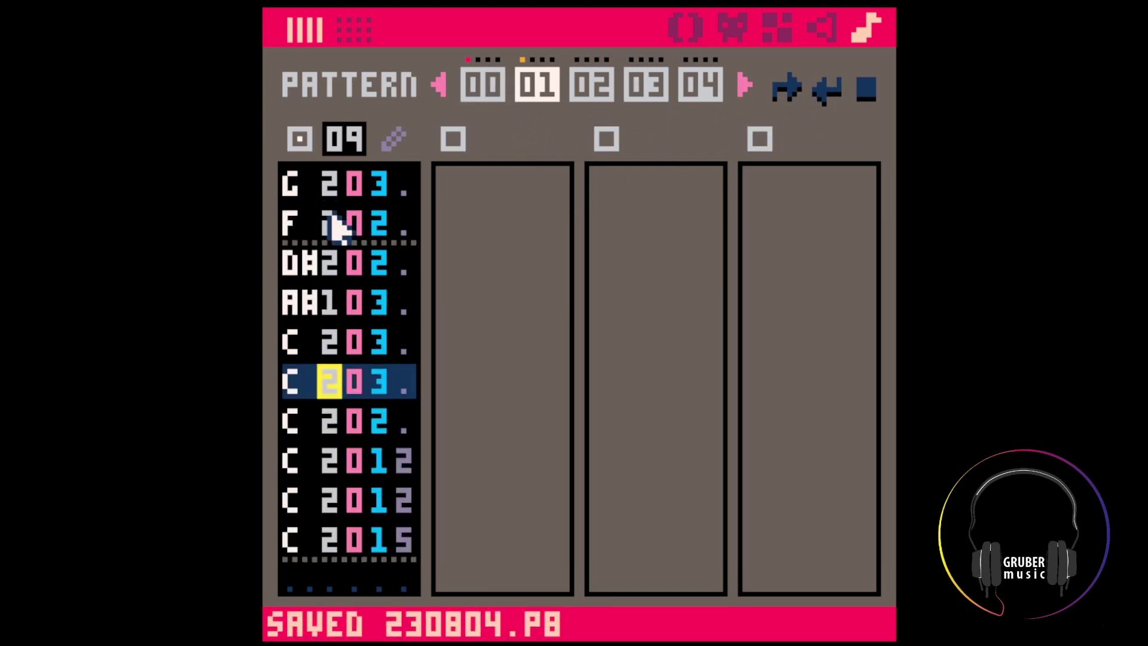
Open SFX 09 from music pattern 01 and compare its note rows with those of SFX 08
left_click(485, 84)
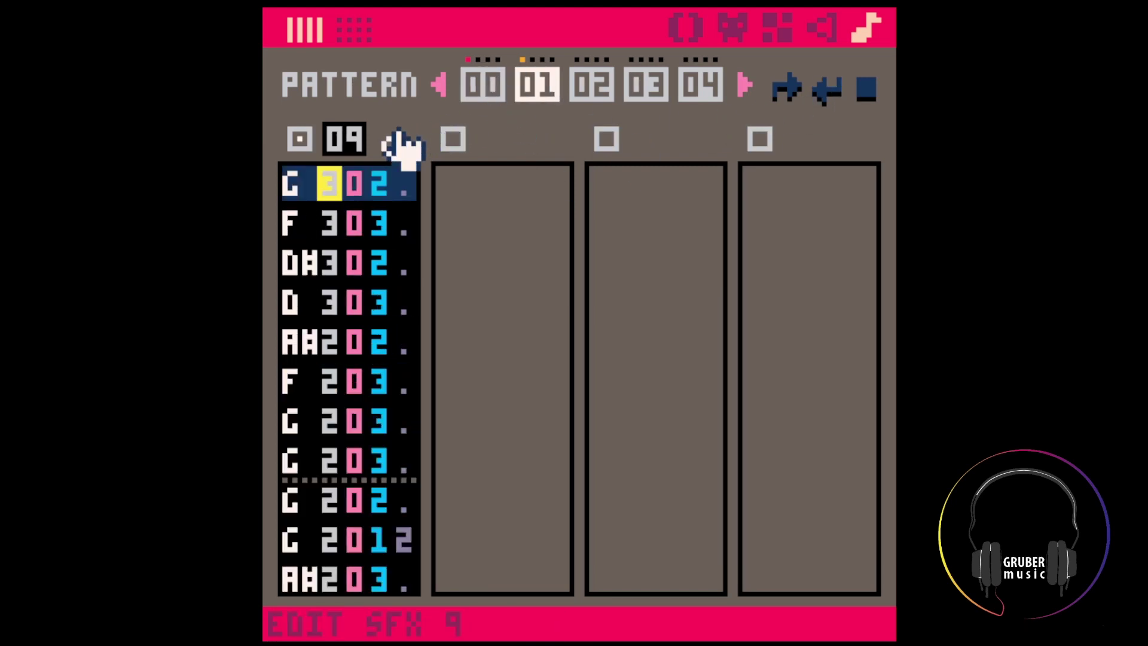
left_click(401, 141)
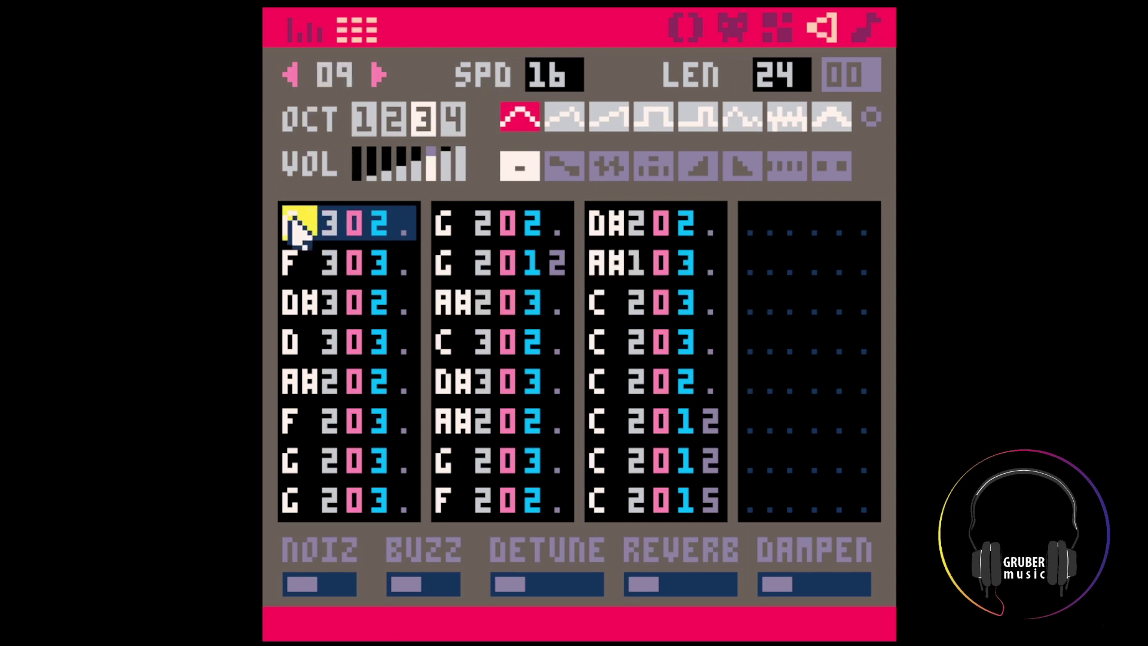
left_click_drag(293, 227, 426, 572)
left_click(386, 384)
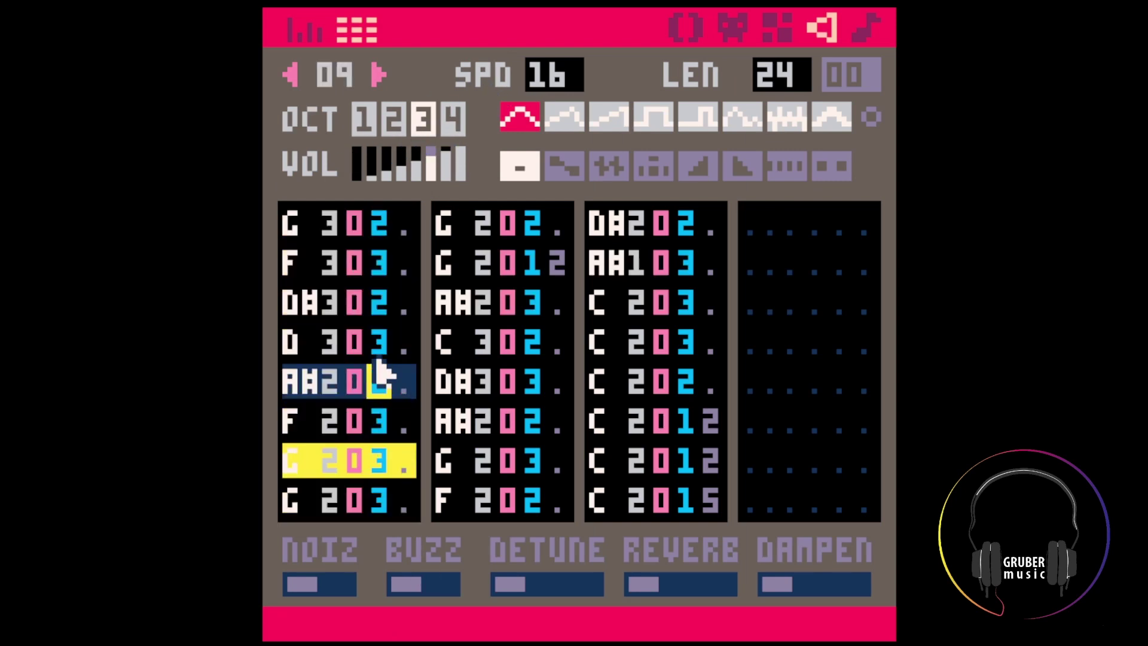
left_click(456, 338)
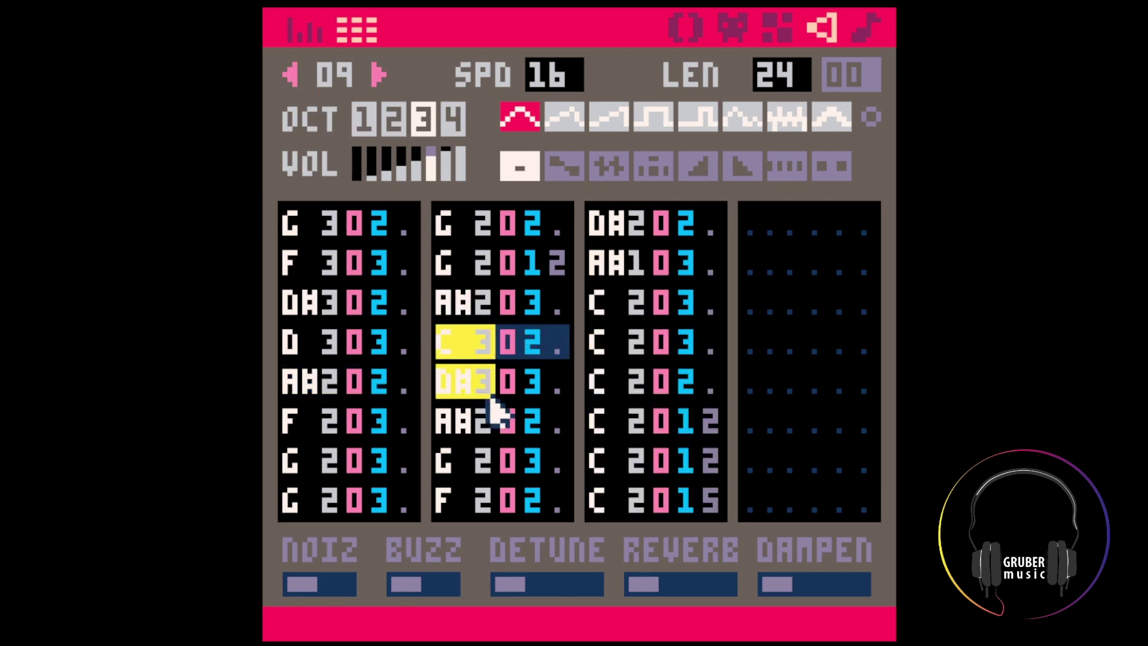
left_click_drag(496, 409, 684, 505)
left_click(685, 504)
left_click(291, 75)
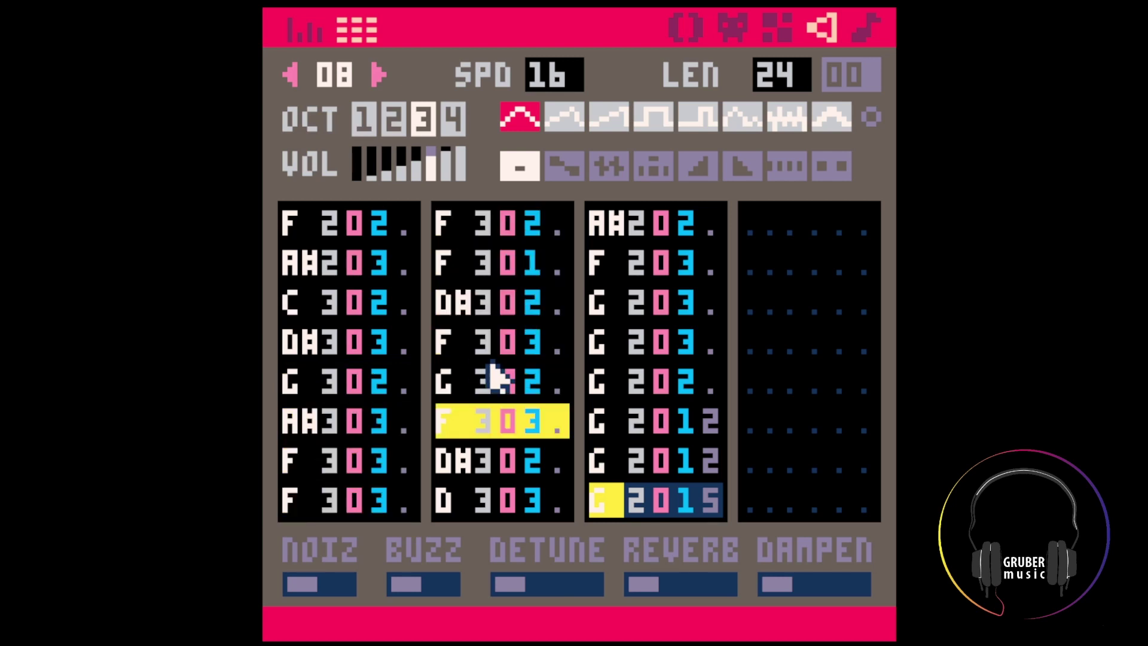
left_click(376, 75)
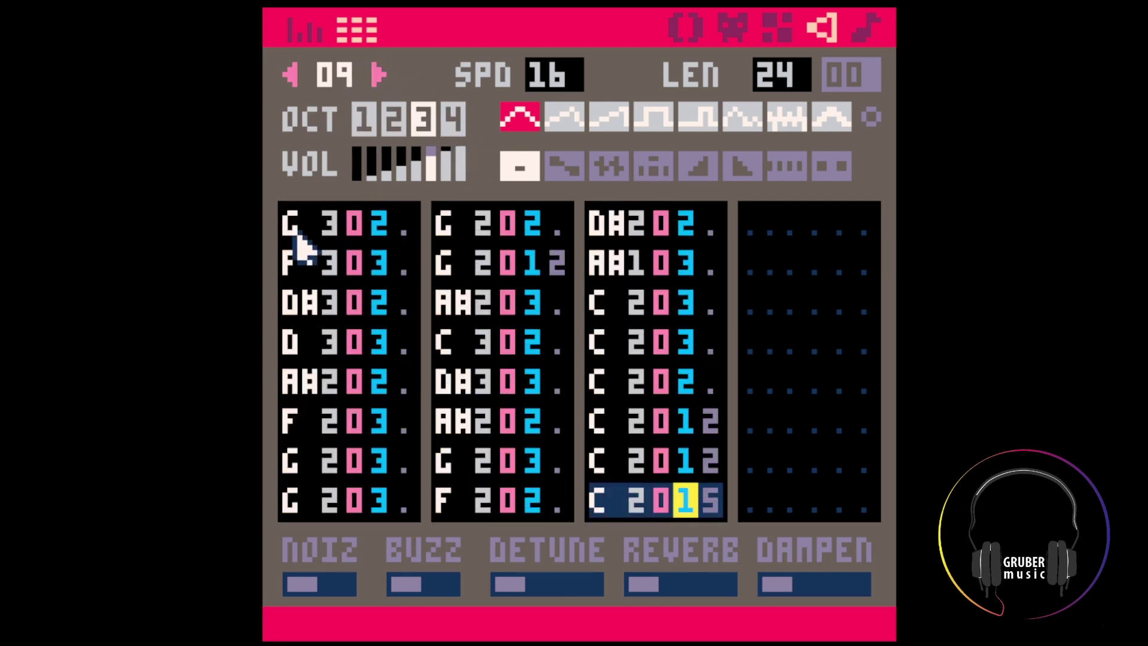
Examine the opening rows of SFX 09 and play back its melody
left_click_drag(297, 234, 418, 299)
left_click(372, 299)
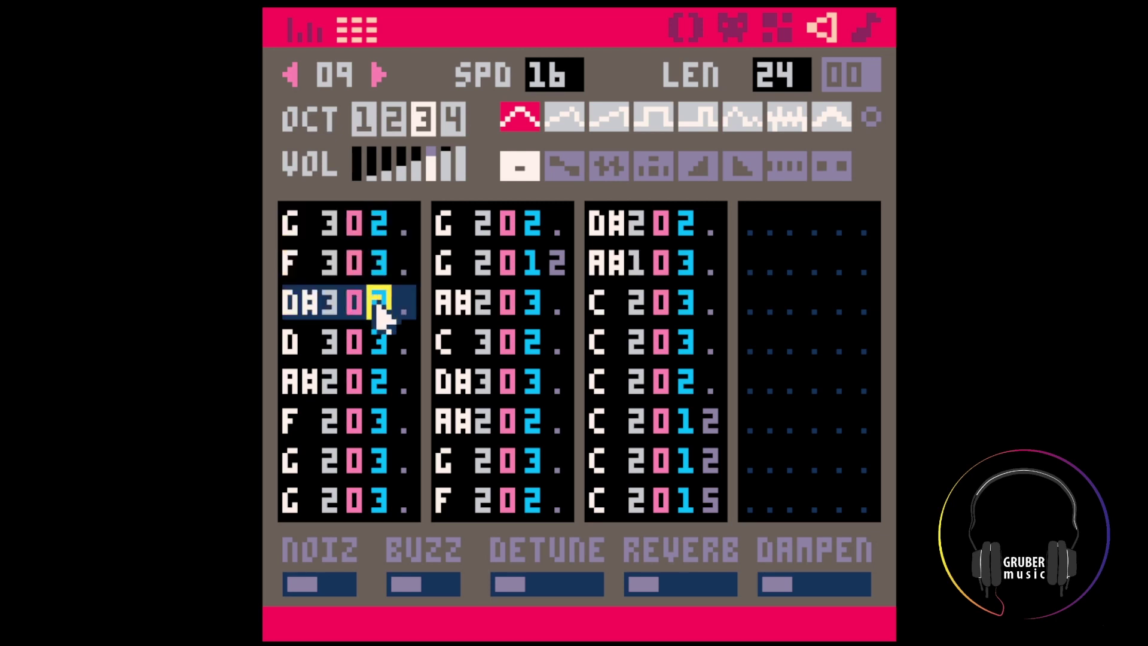
key("space")
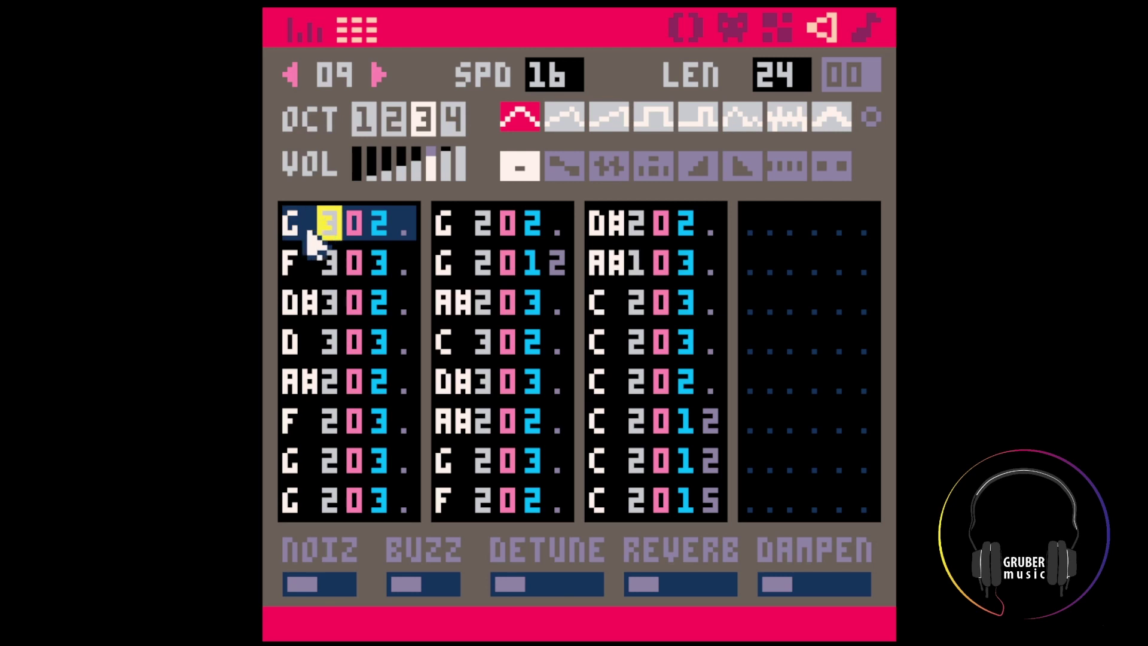
left_click(313, 335)
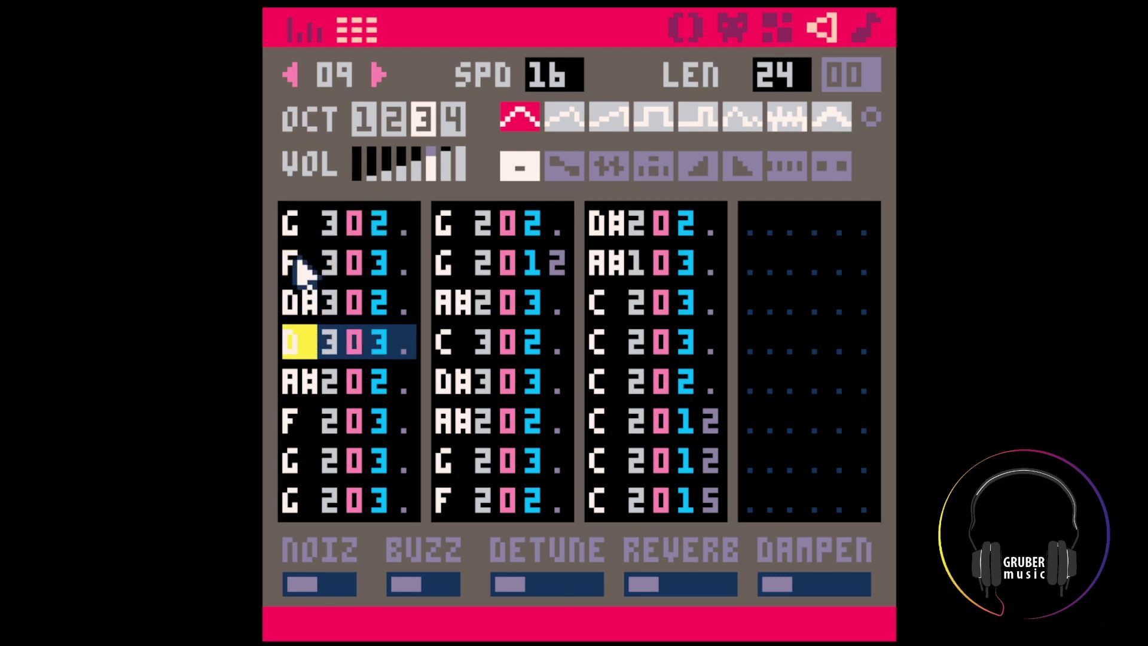
left_click_drag(298, 319, 291, 190)
Enter D# 3, F 3 and G 3 in the first three rows of SFX 09 and play back the melody
left_click(299, 224)
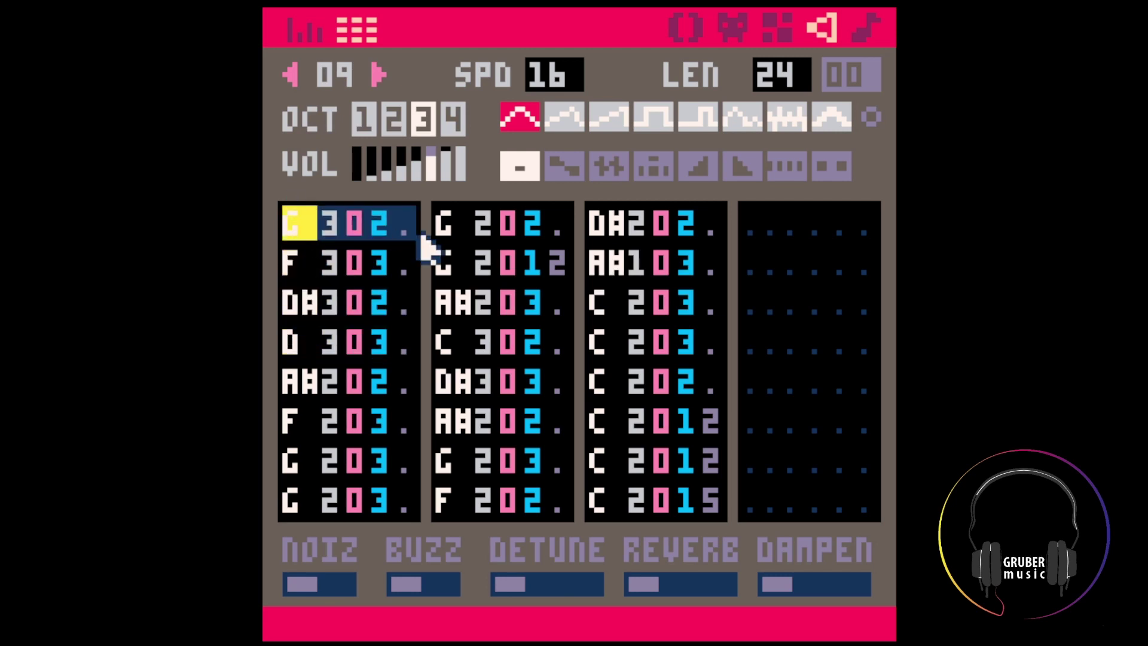
key("d")
key("v")
key("b")
key("space")
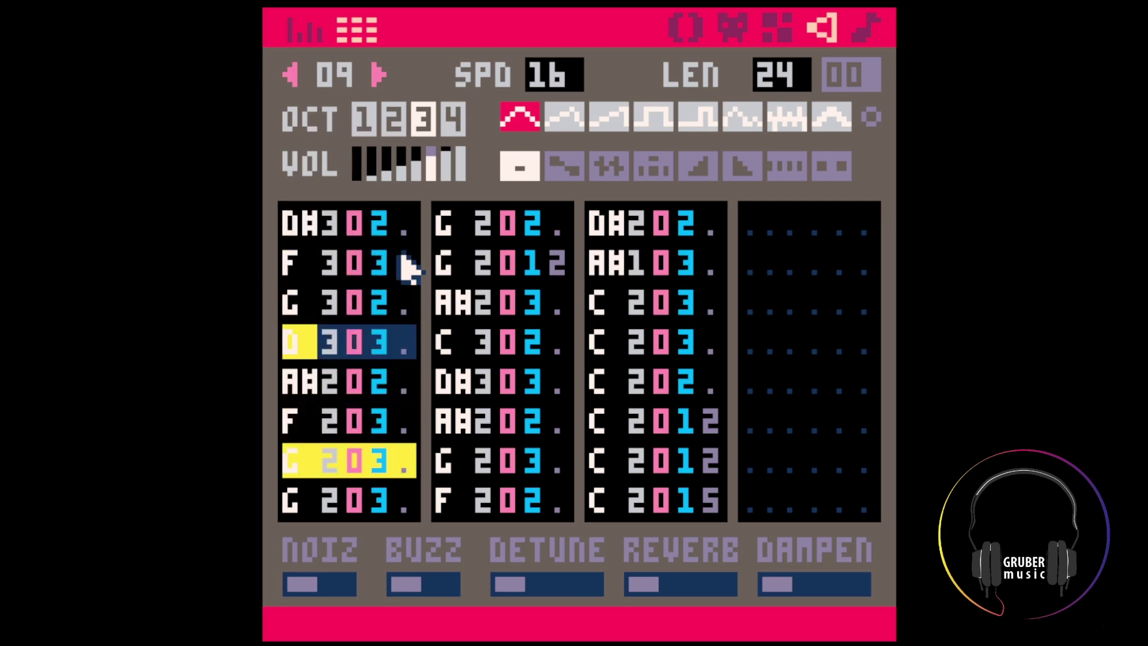
left_click(383, 226)
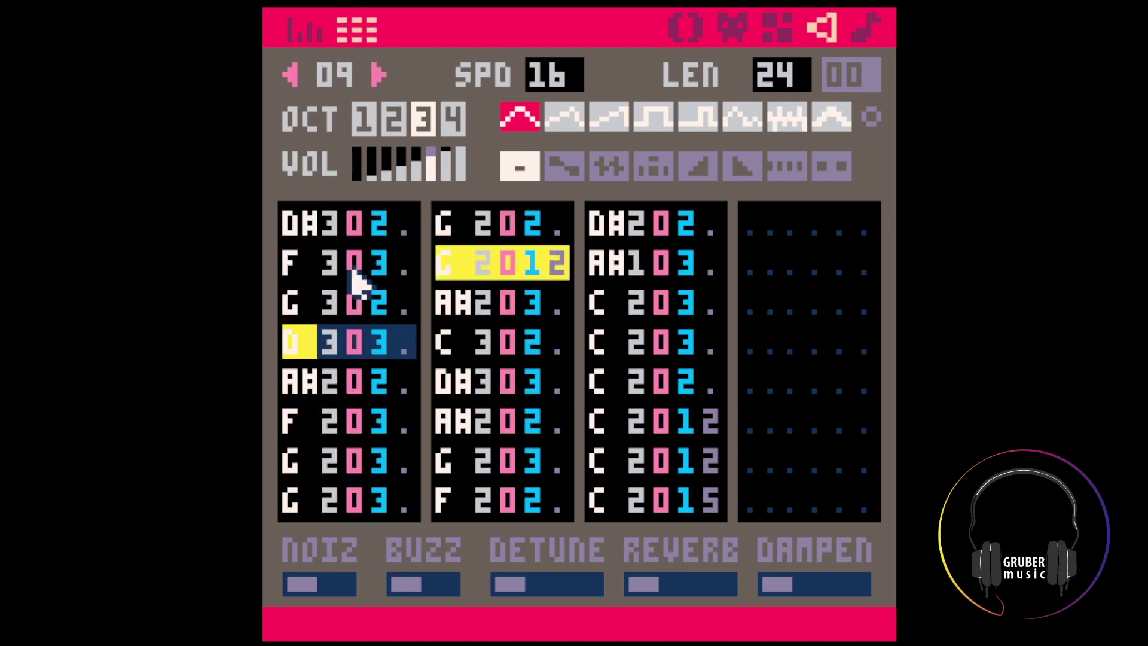
Play the music from pattern 00 through pattern 01 to hear the rising opening of SFX 09 in context
left_click(865, 30)
left_click(489, 88)
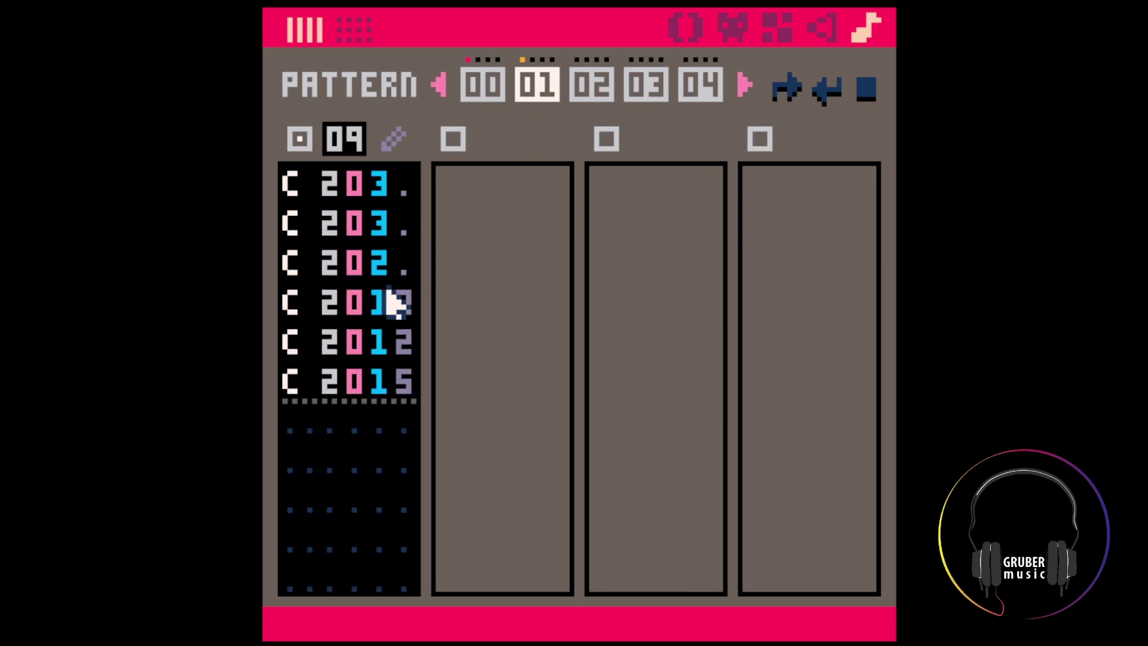
left_click(500, 75)
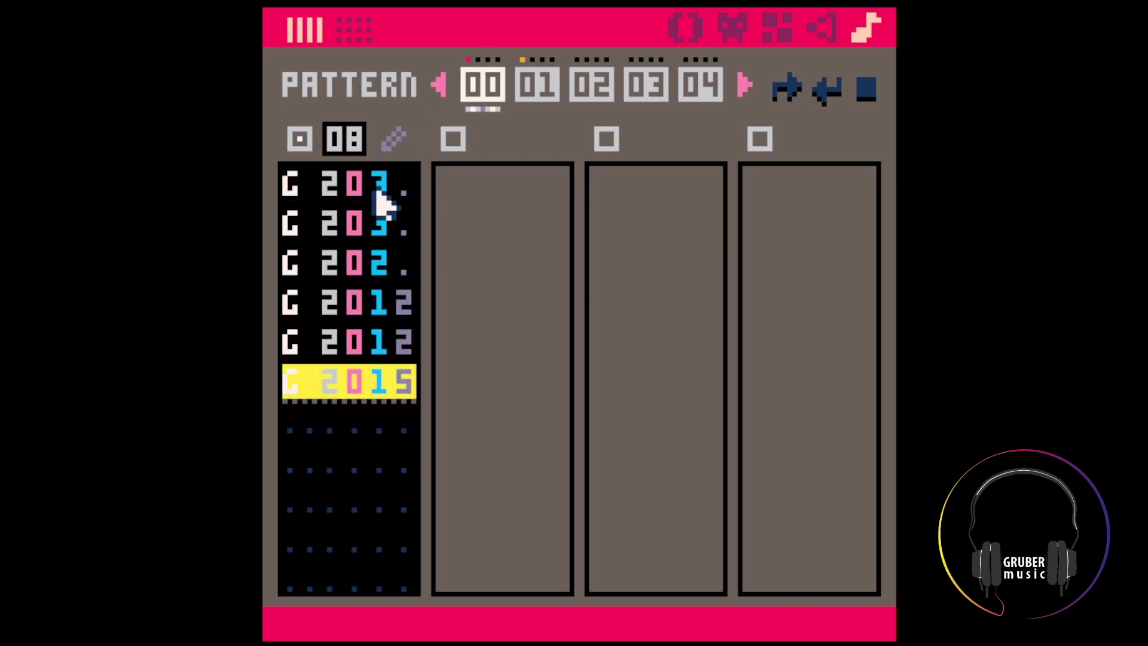
Change the opening of SFX 09 to G 3, F 3, G 3 and play it back
left_click(818, 30)
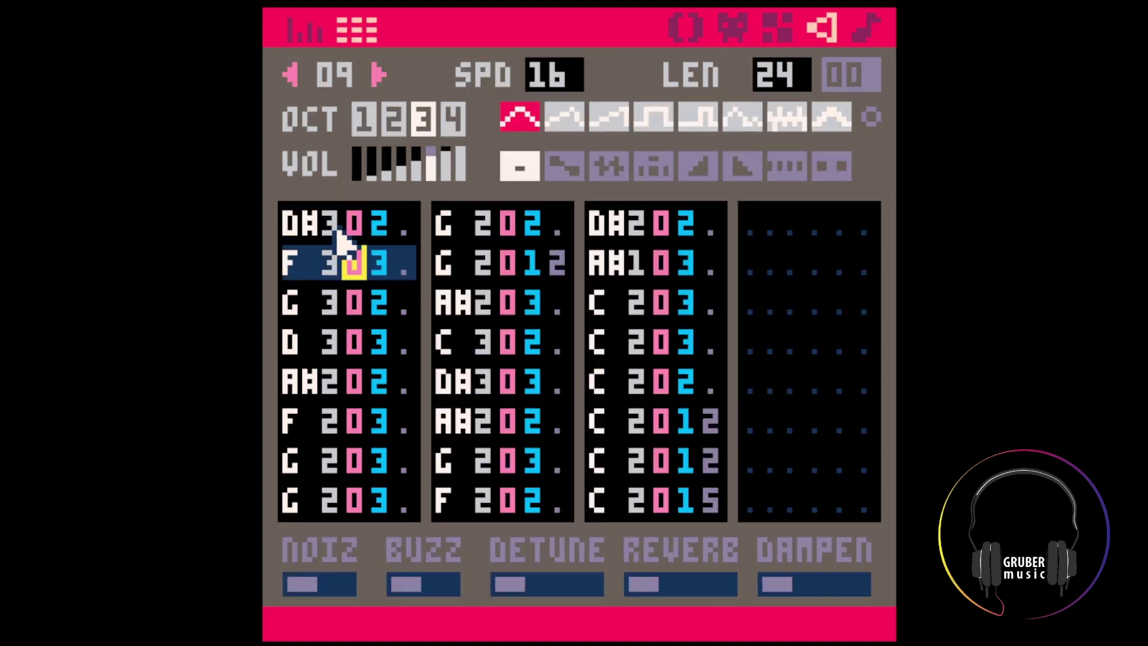
left_click(312, 230)
key("b")
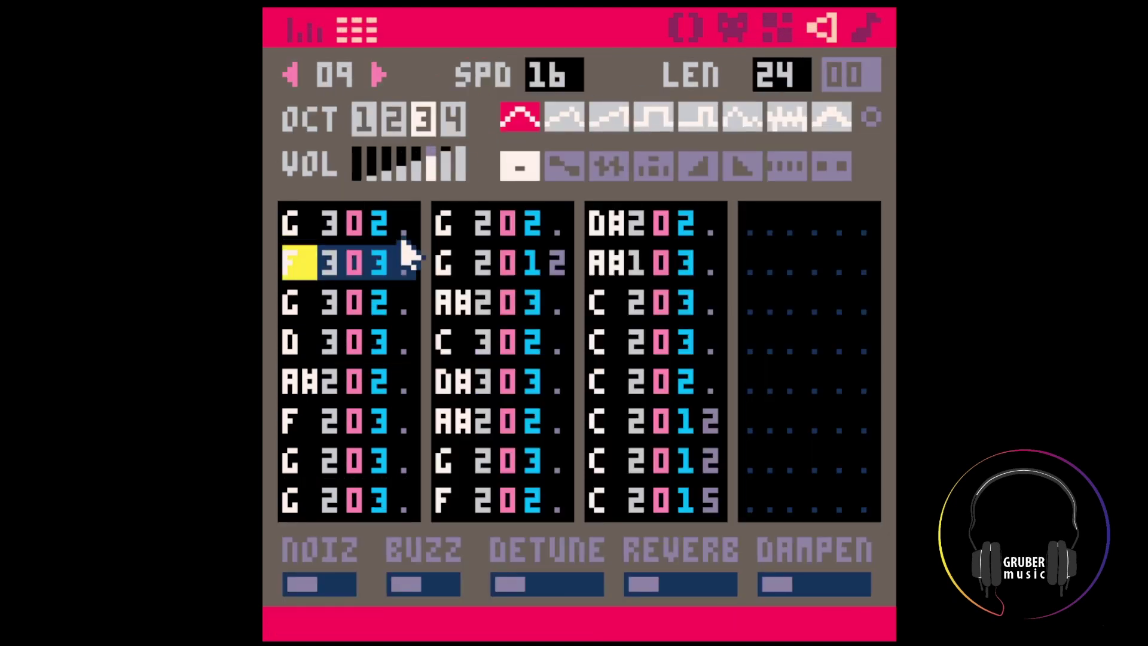
key("v")
key("b")
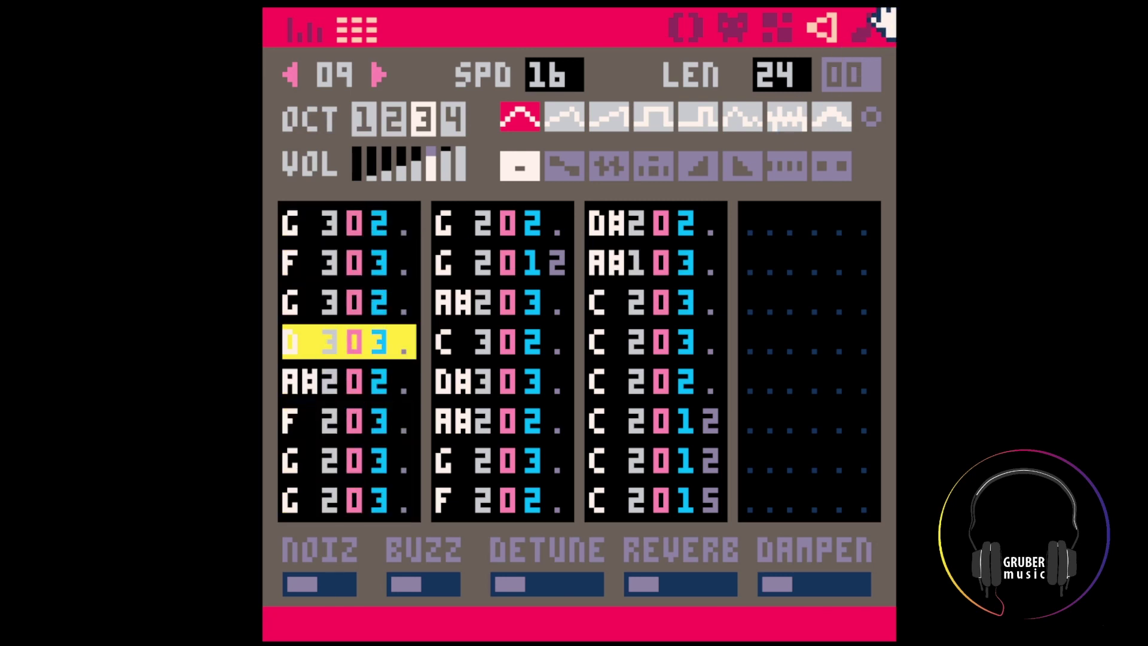
Try A# 3 as the second note of SFX 09 and play back the melody
left_click(296, 262)
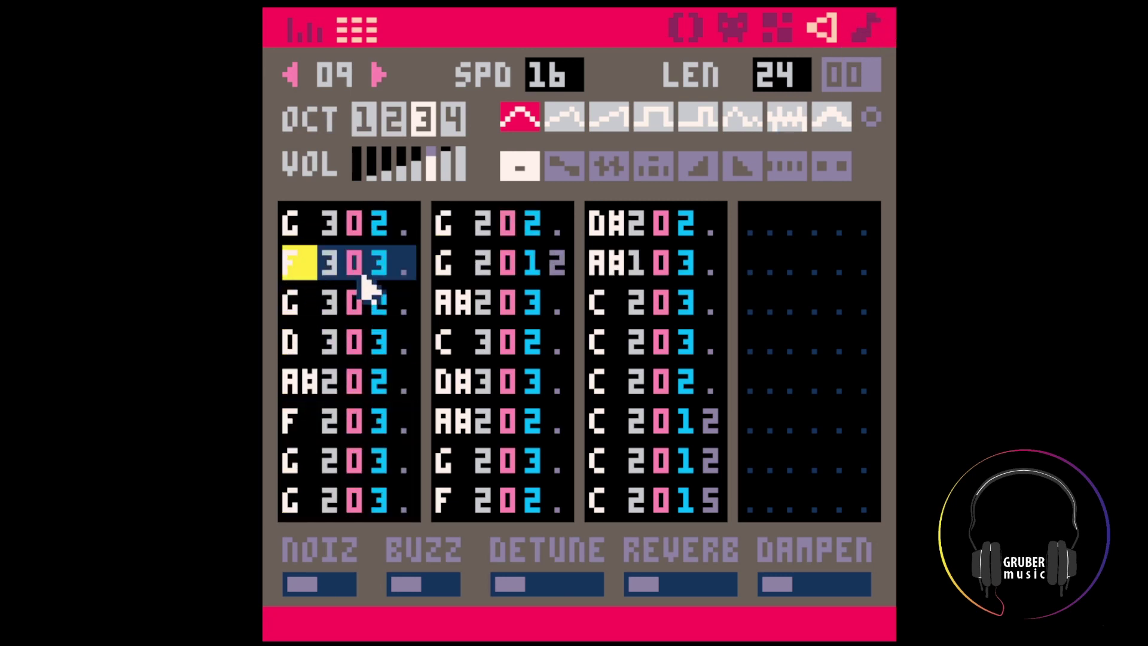
key("j")
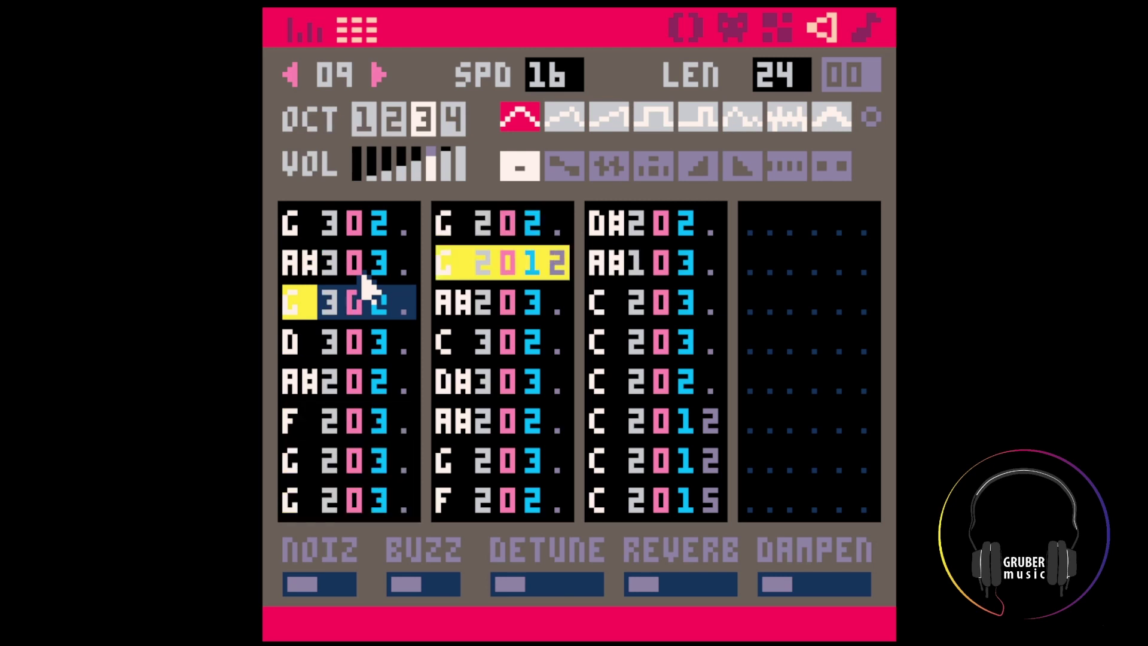
left_click(377, 317)
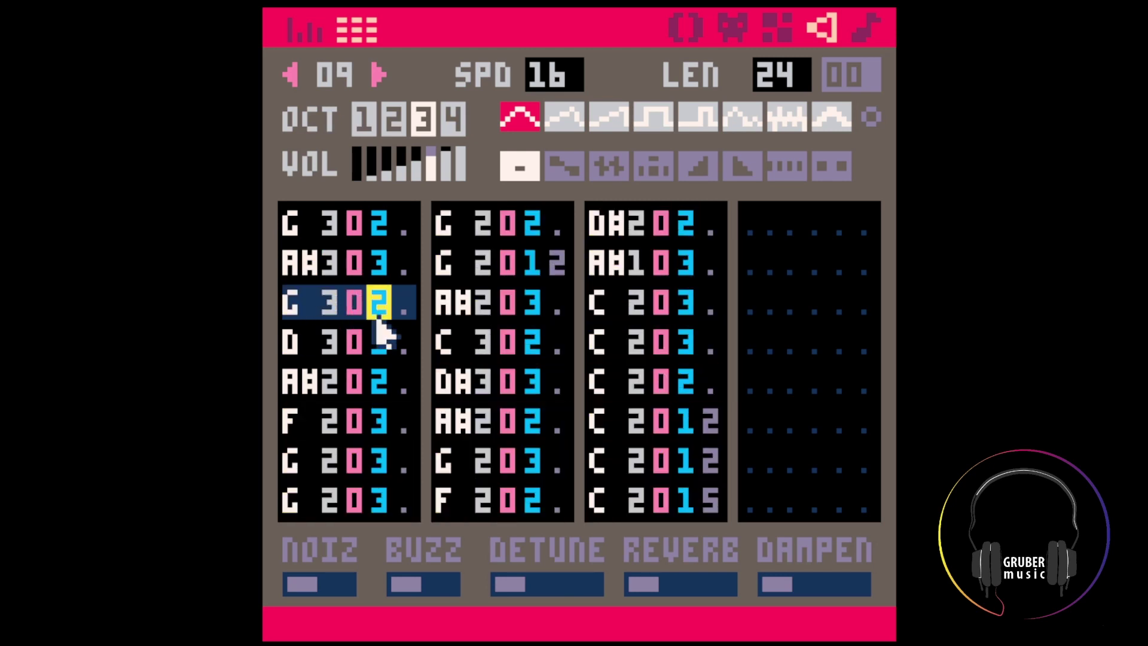
Compare the pitch graphs of SFX 09 and SFX 08
left_click(297, 262)
key("Tab")
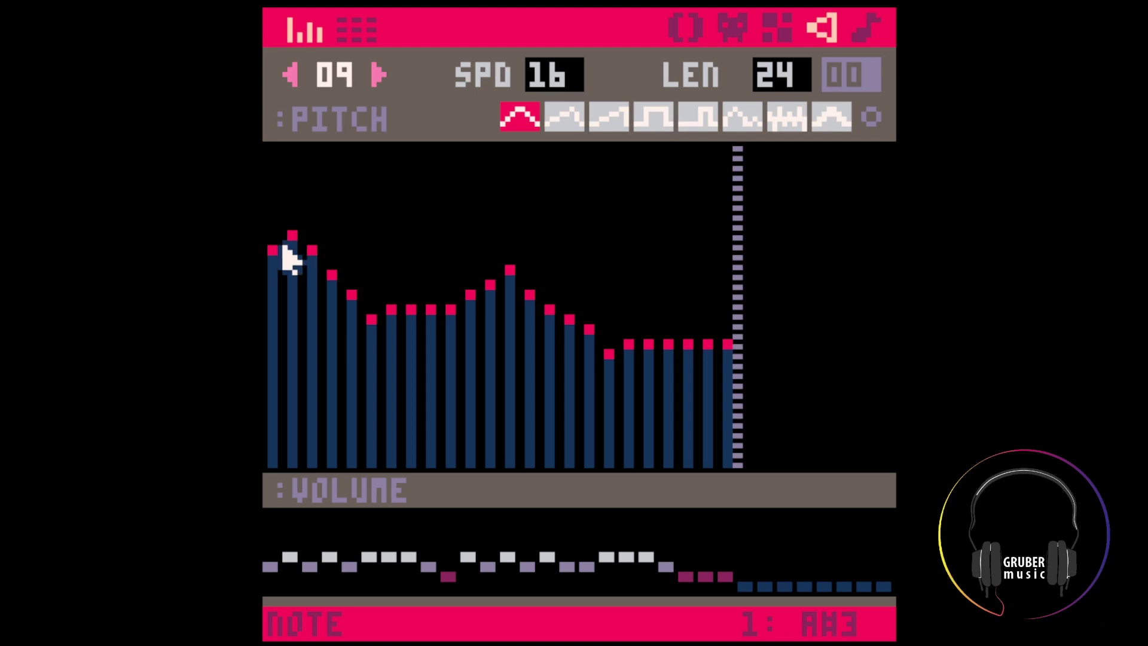
key("Tab")
key("Tab")
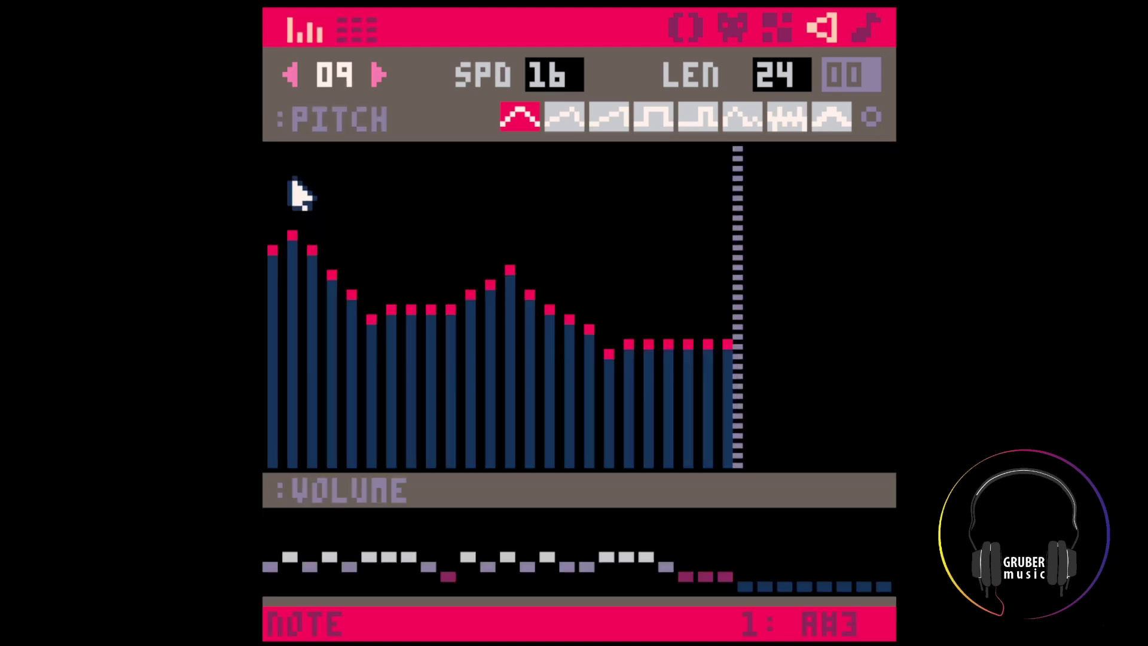
key("minus")
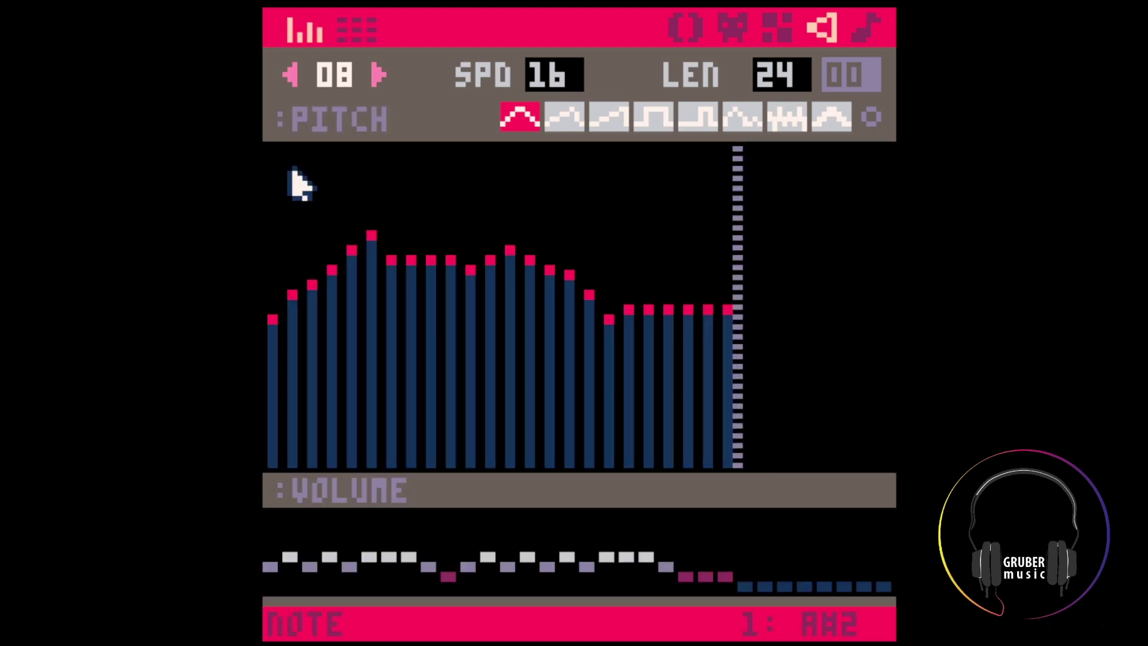
left_click(377, 73)
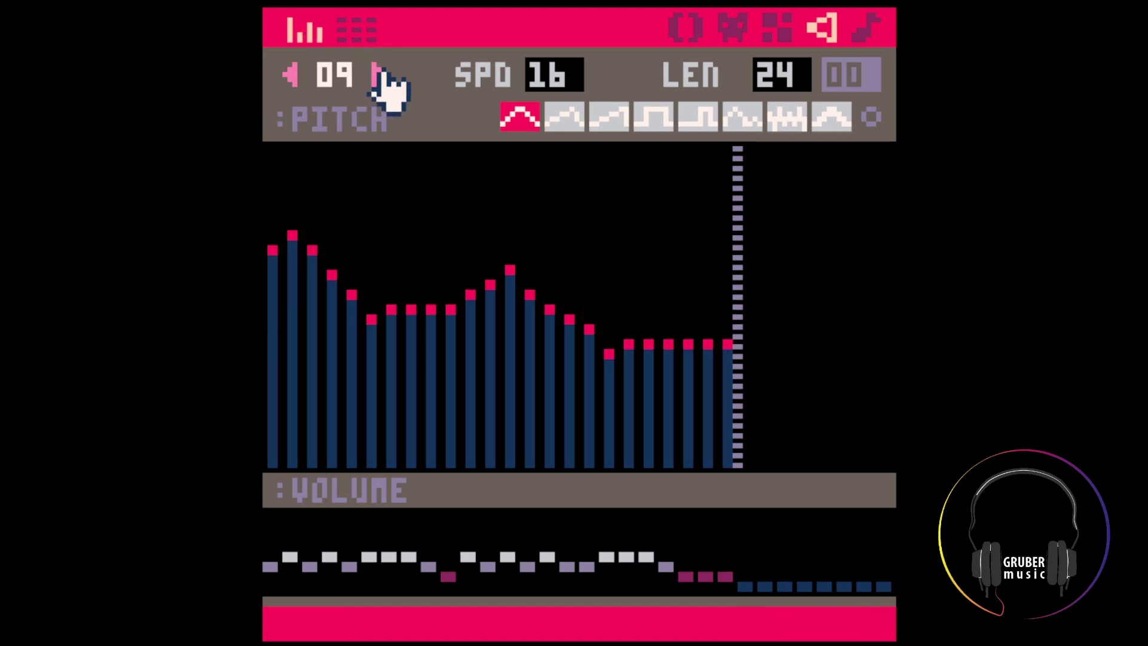
Play the music from pattern 00 and listen to how SFX 08 leads into pattern 01
key("alt+Right")
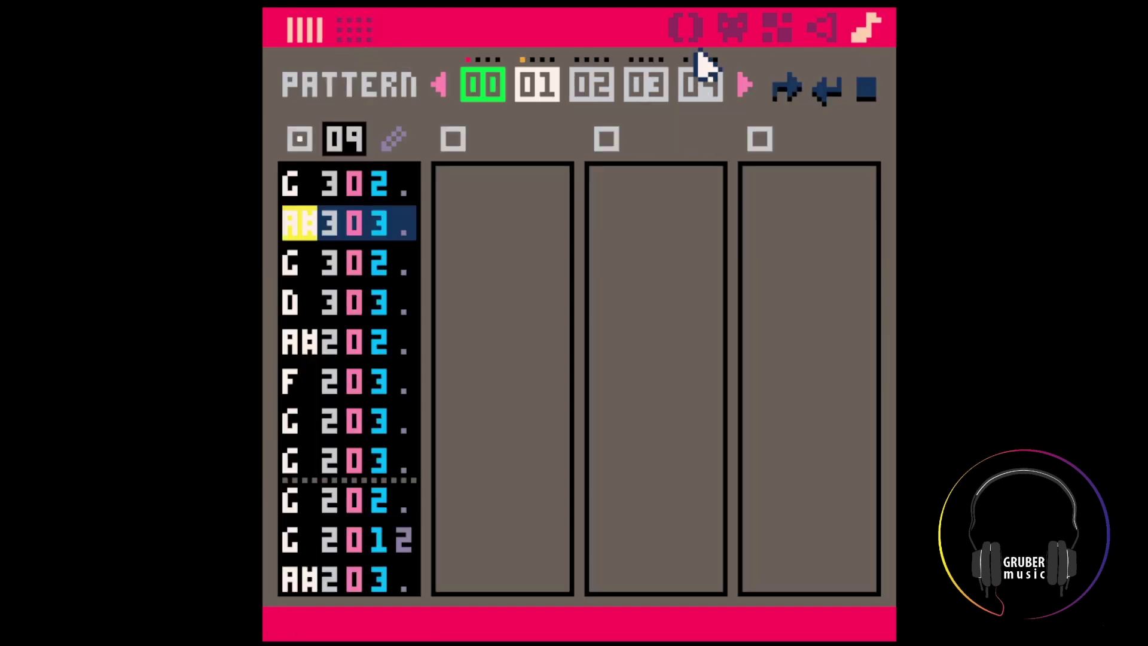
left_click(469, 73)
left_click(297, 183)
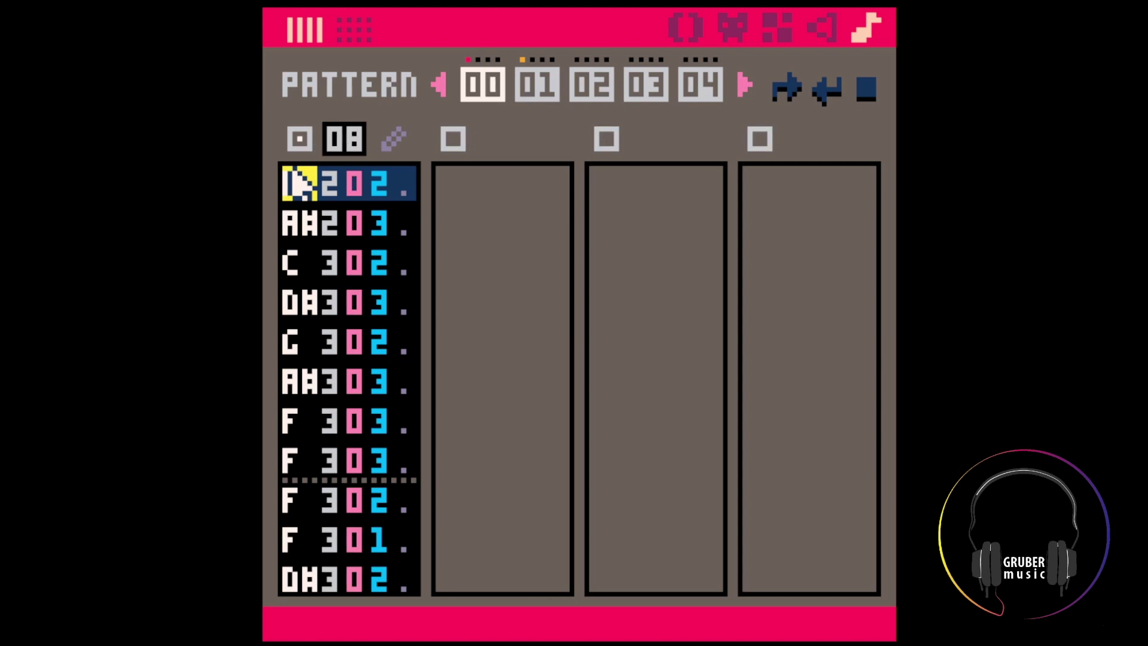
key("space")
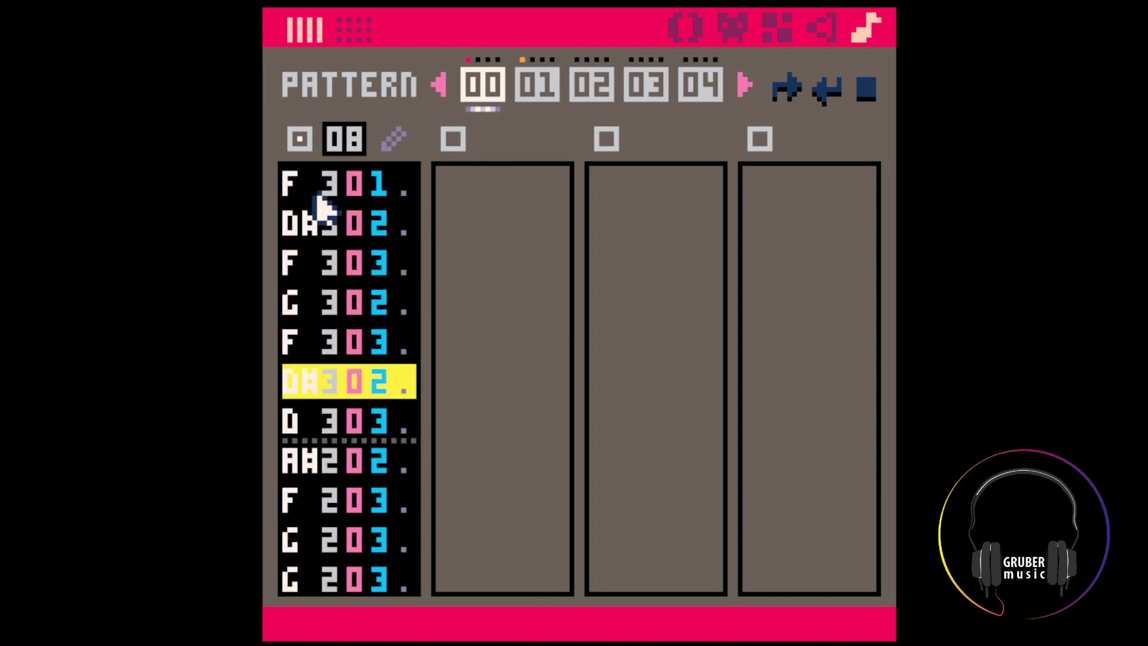
key("space")
left_click(374, 290)
scroll(359, 242, "up", 3)
Set the second note of SFX 09 to F 3 in pattern 01 and play back the pattern
left_click(327, 225)
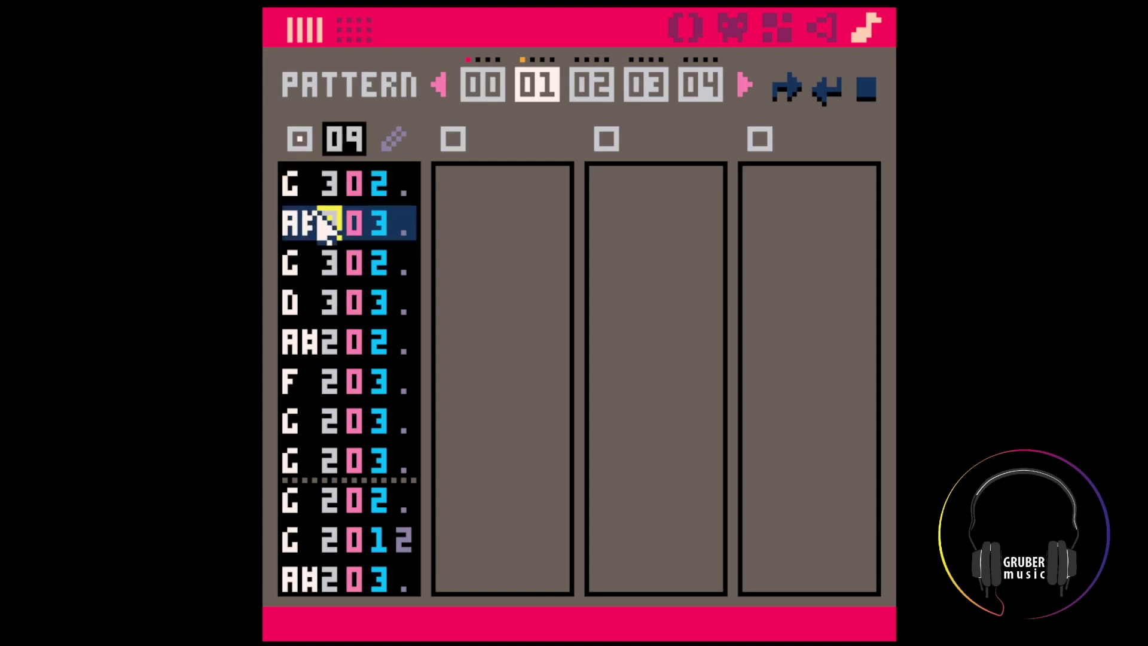
key("r")
key("space")
key("space")
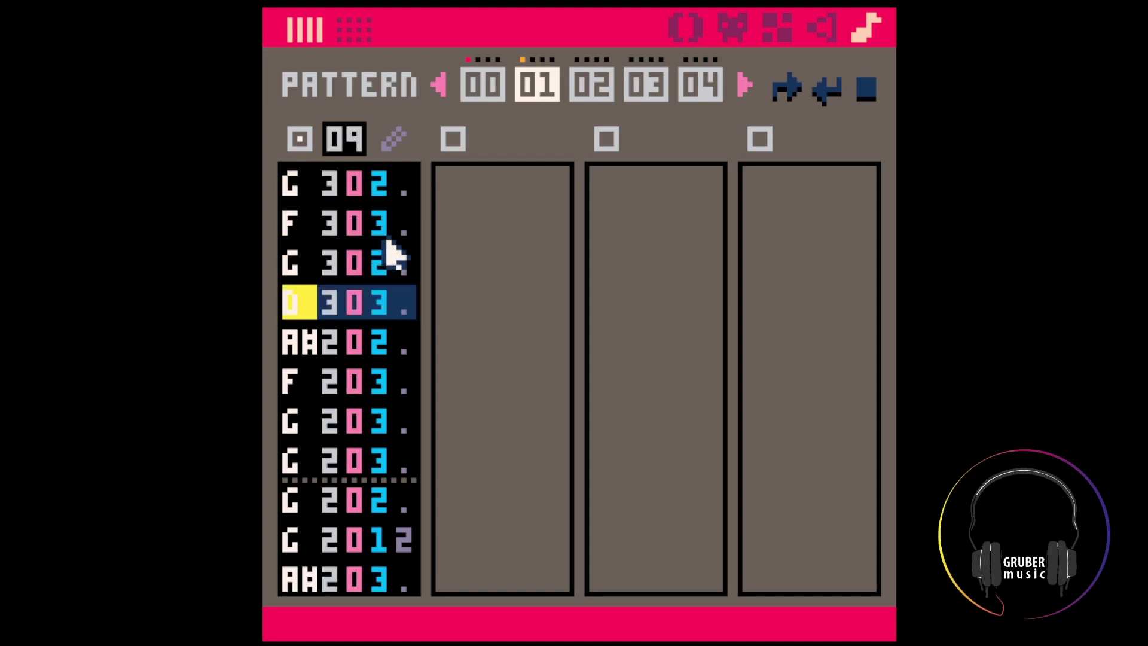
key("space")
key("space")
key("space")
key("space")
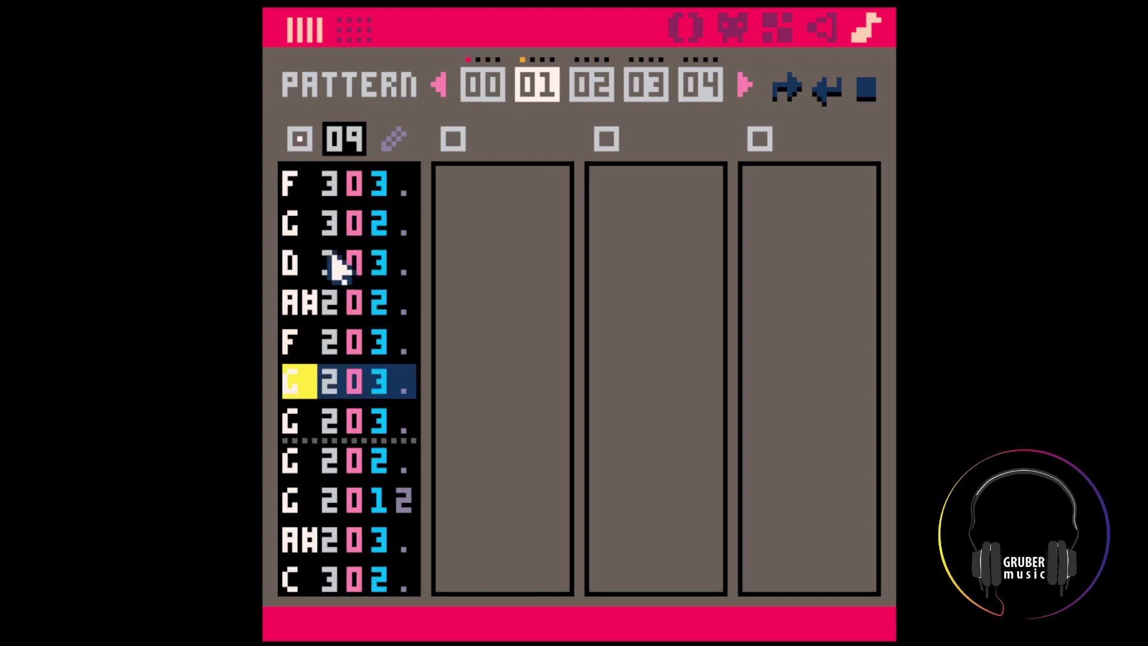
Play back SFX 08, examine its D#, F, G rows in the second column, and compare them with SFX 09
left_click(484, 87)
left_click(825, 27)
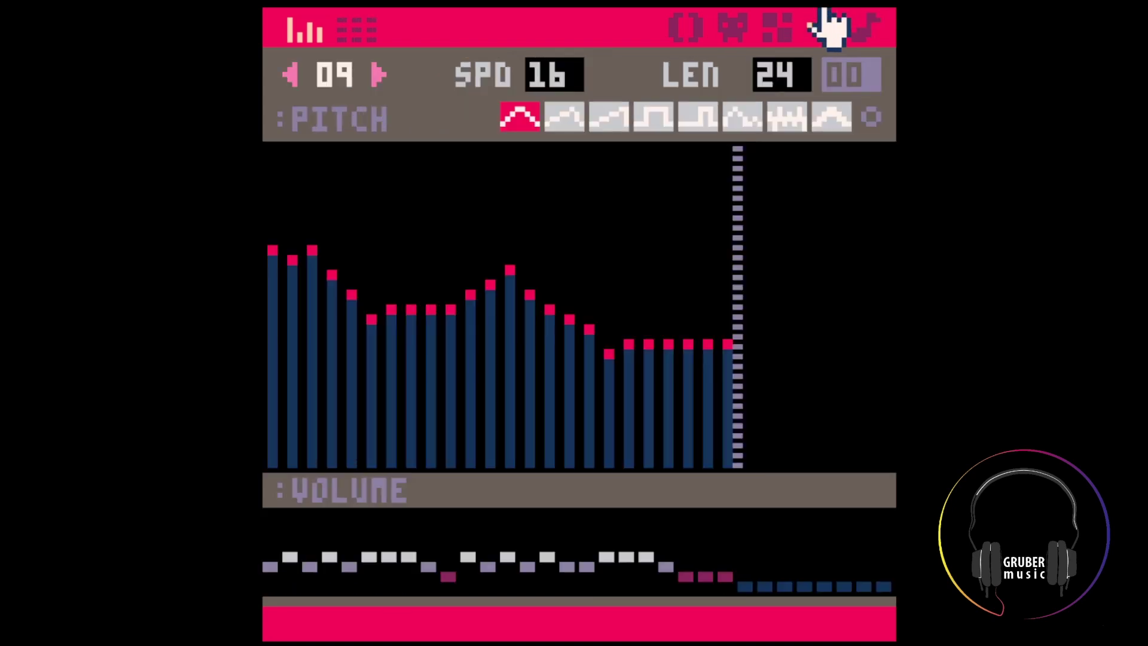
left_click(291, 75)
key("space")
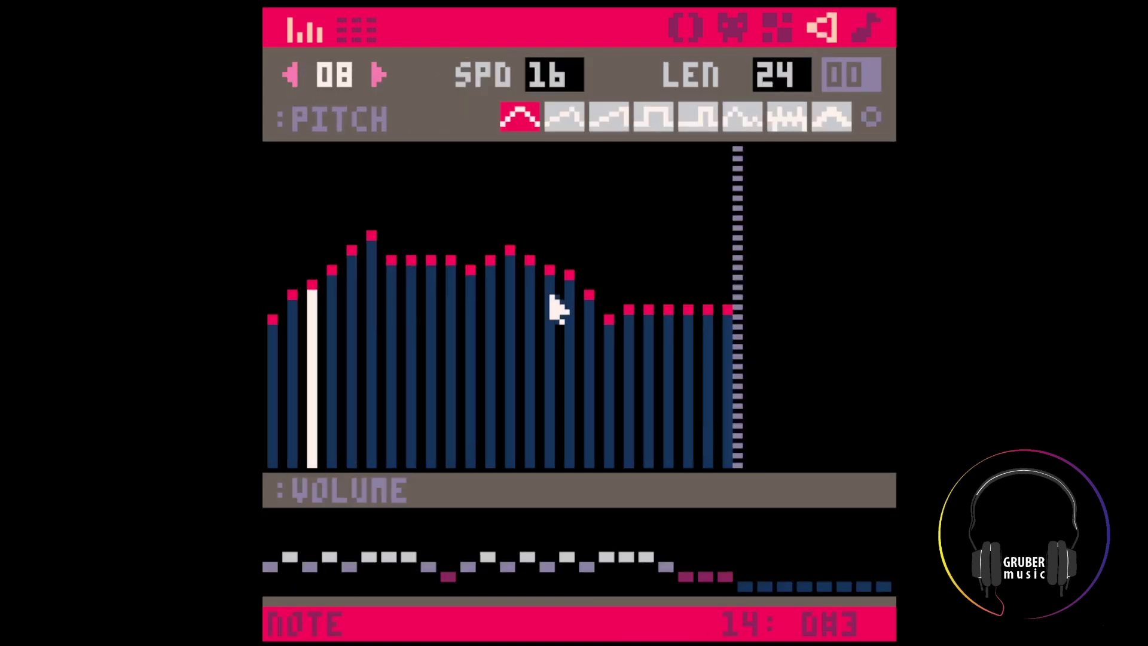
key("Tab")
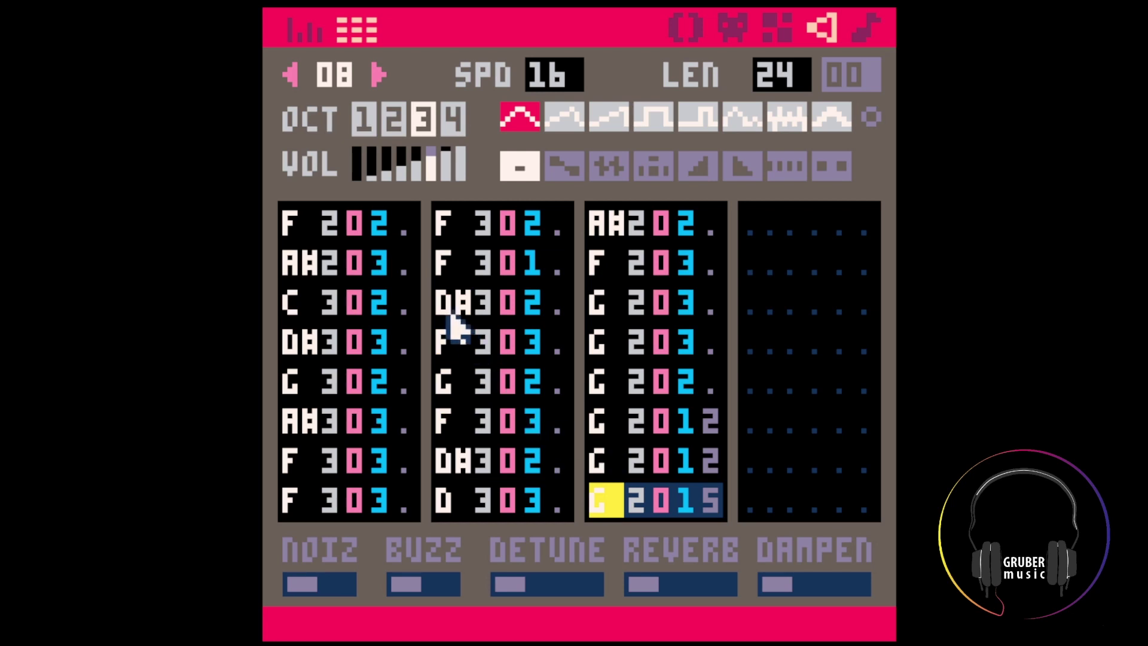
left_click_drag(450, 305, 452, 382)
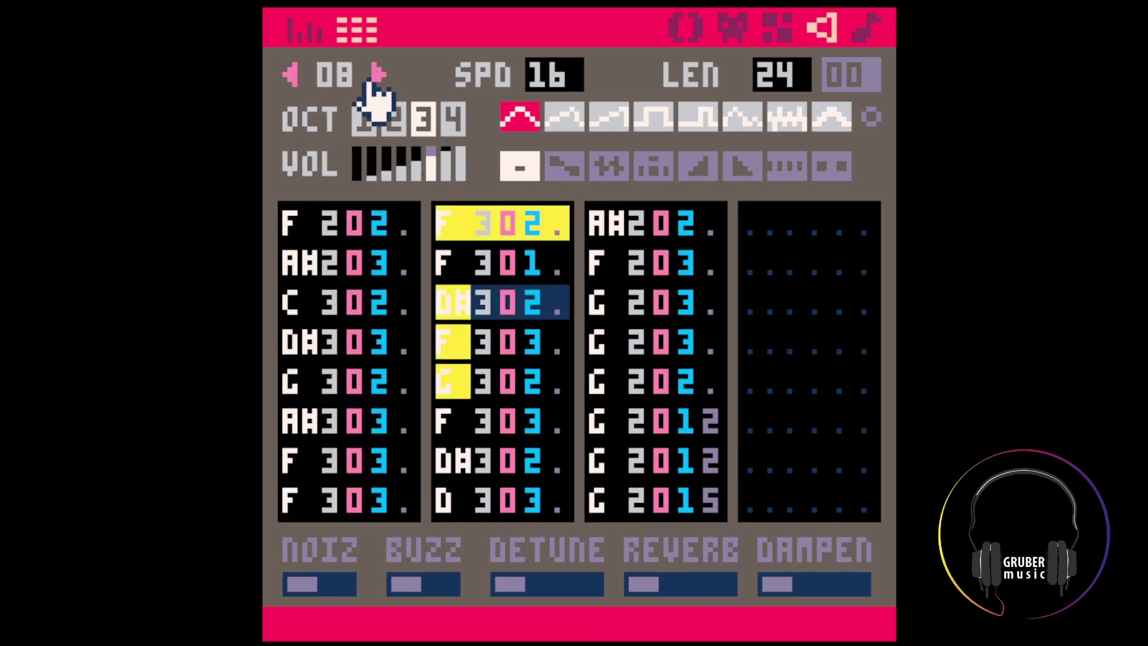
left_click(378, 74)
key("Tab")
key("Tab")
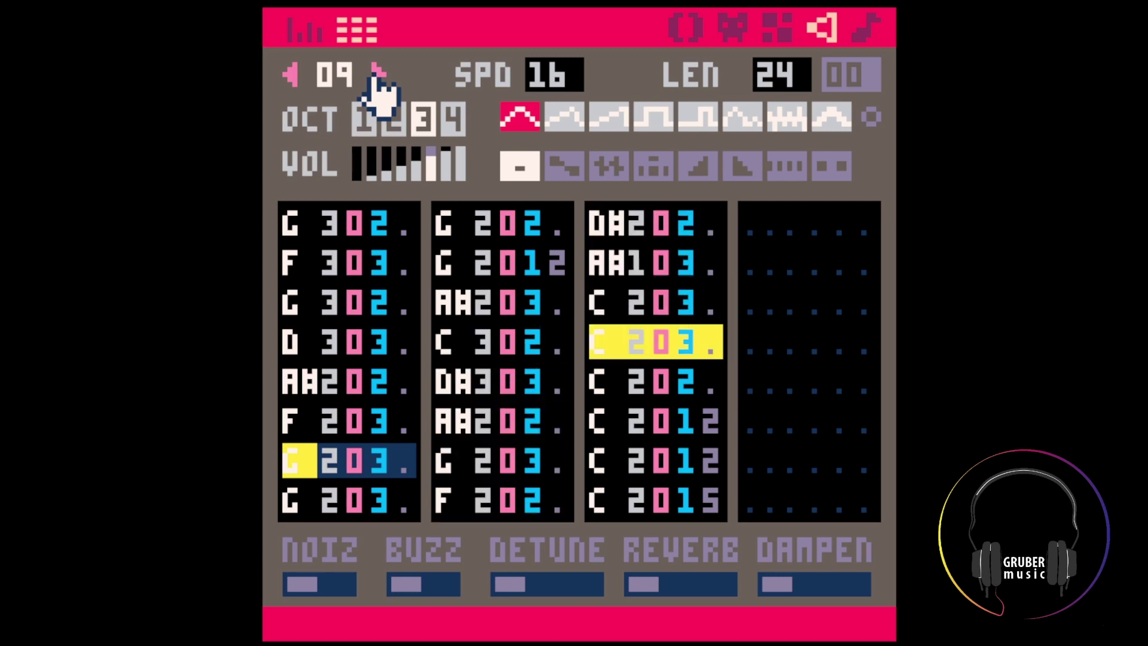
Save the cart with the edited SFX 09
left_click(376, 268)
key("ctrl+s")
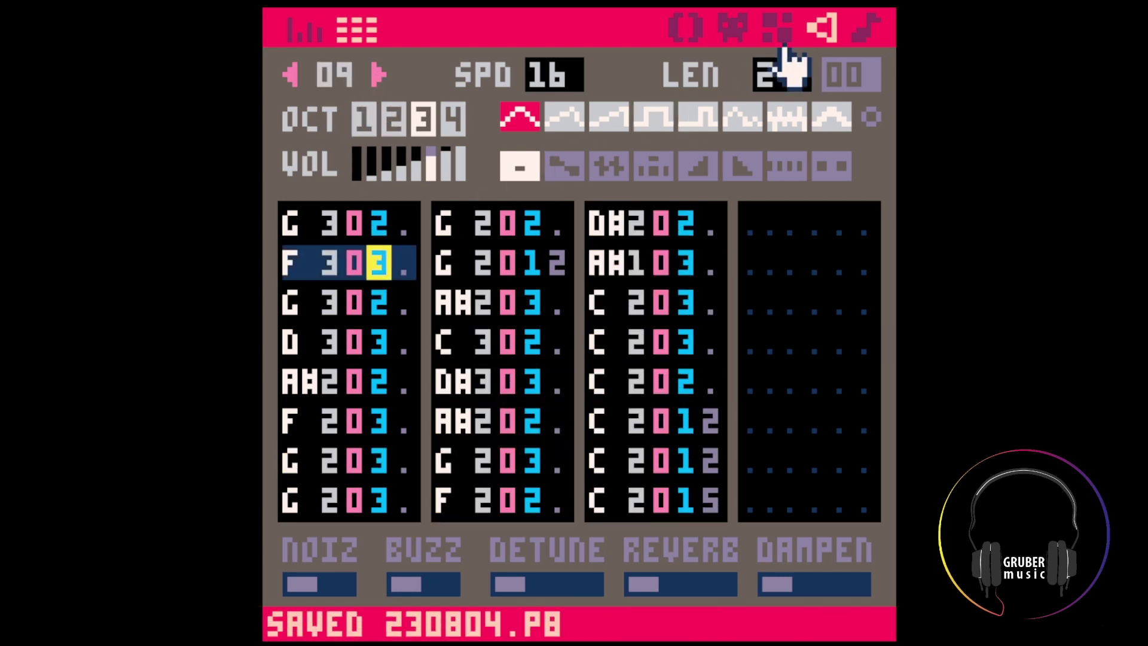
Review the contents of music patterns 00, 01 and 02, comparing the melodies of SFX 08 and SFX 09
left_click(869, 27)
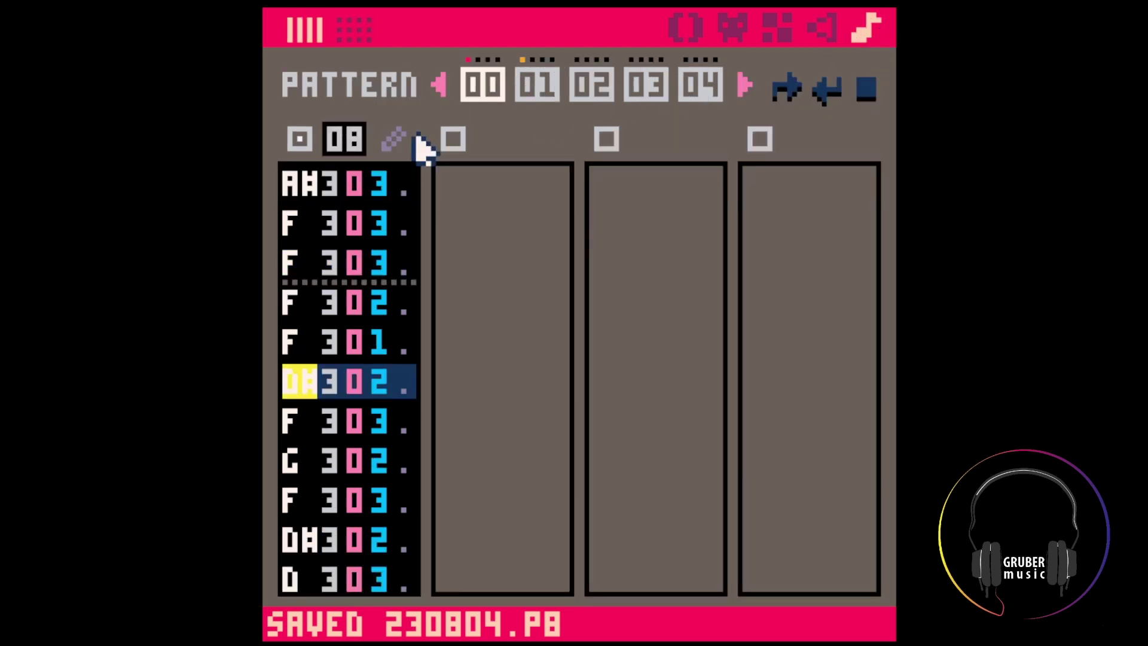
left_click(533, 76)
left_click(495, 85)
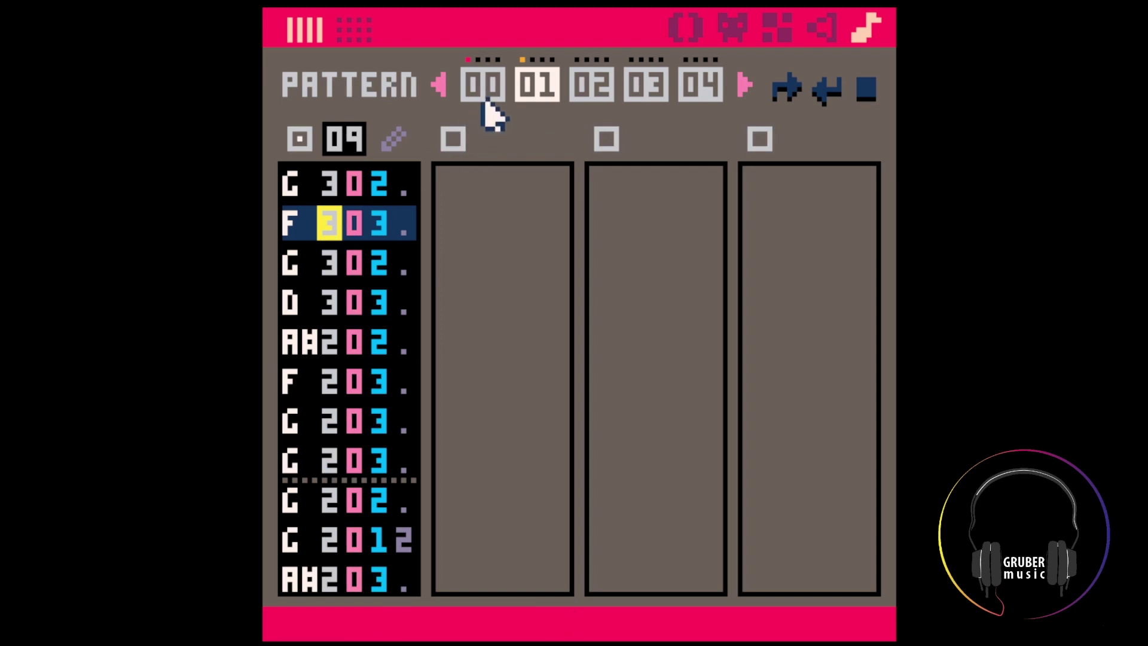
left_click(484, 98)
left_click(296, 180)
left_click(298, 179)
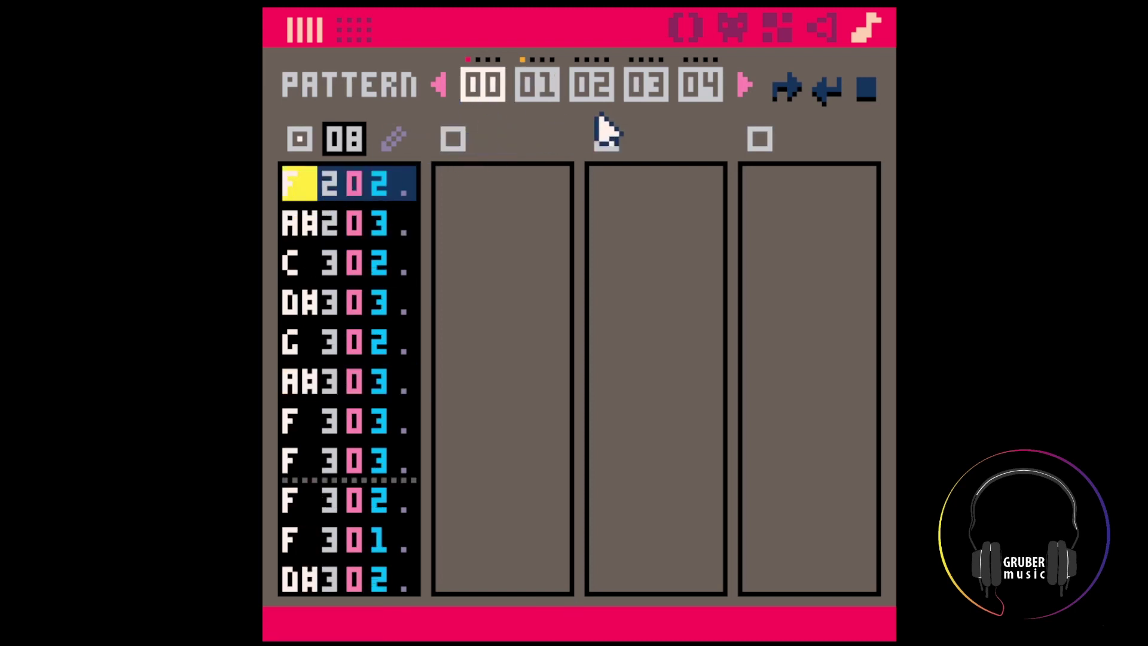
left_click(592, 89)
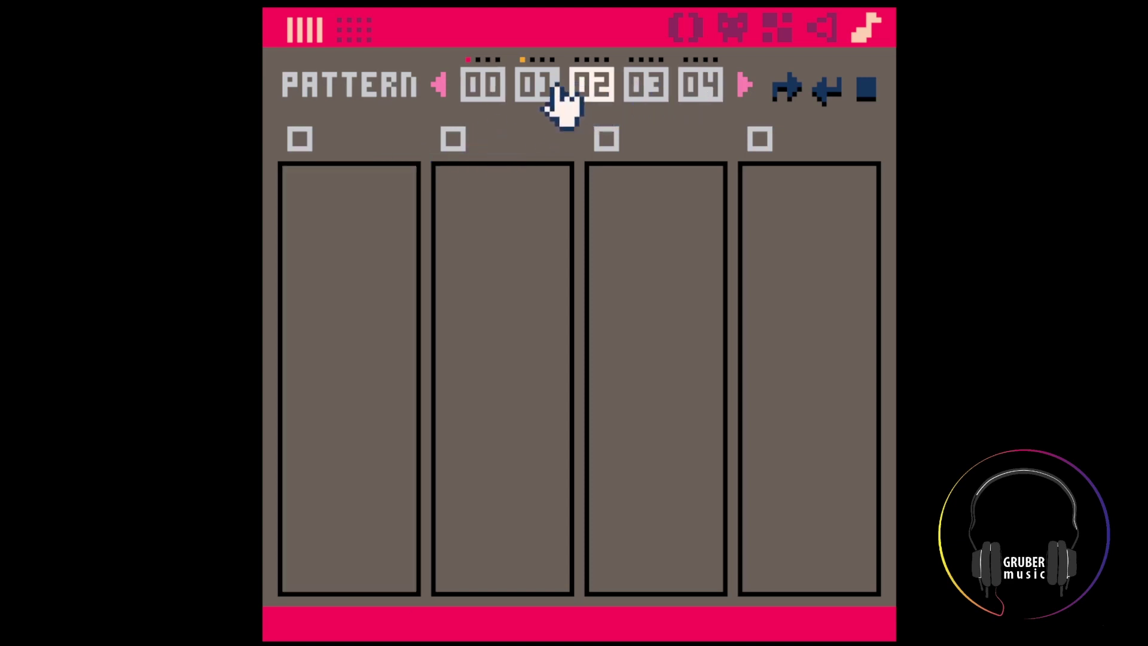
left_click(483, 92)
left_click(538, 89)
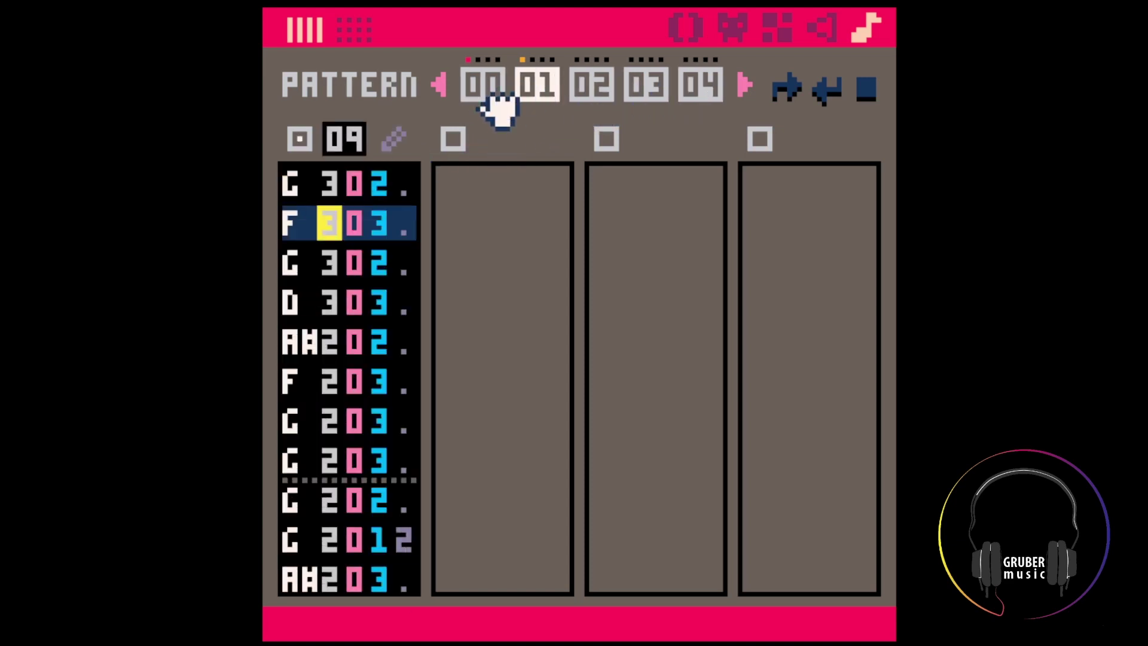
left_click(497, 96)
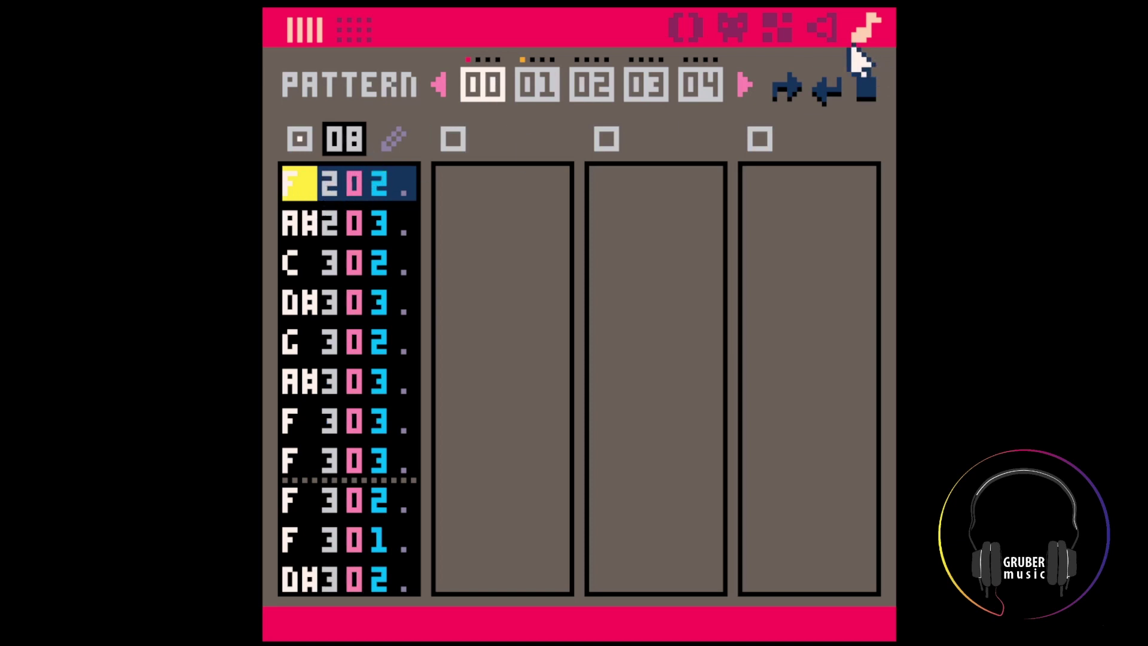
Copy the whole of SFX 08 into SFX 10
left_click(822, 27)
left_click(302, 75)
left_click(377, 75)
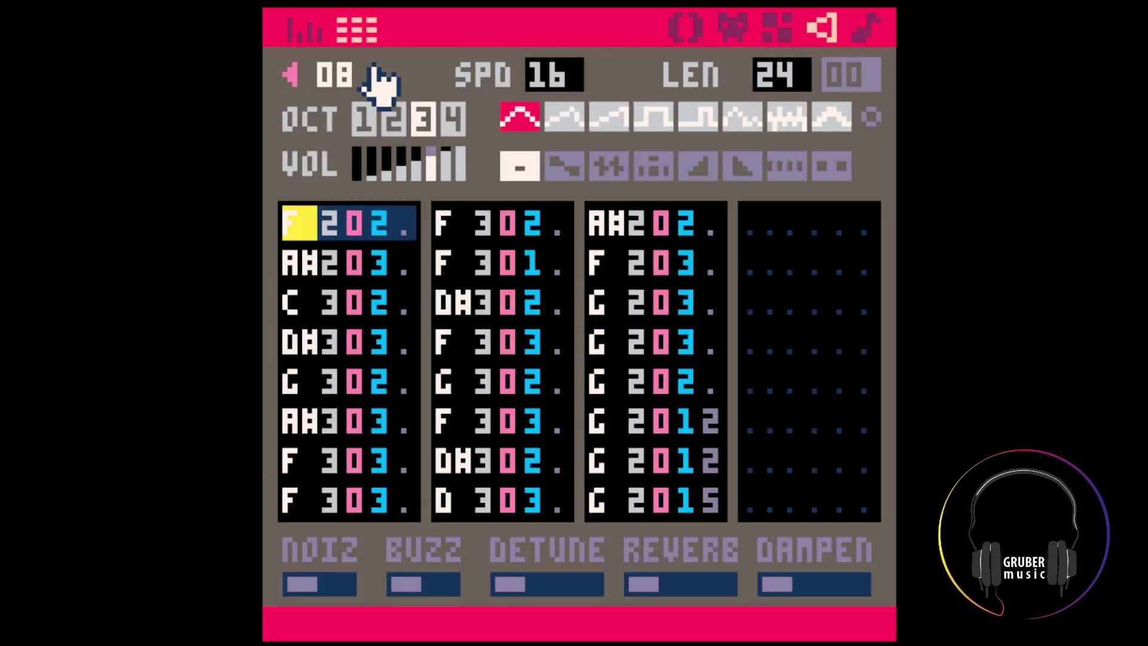
key("ctrl+c")
left_click(376, 76)
left_click(376, 76)
key("ctrl+v")
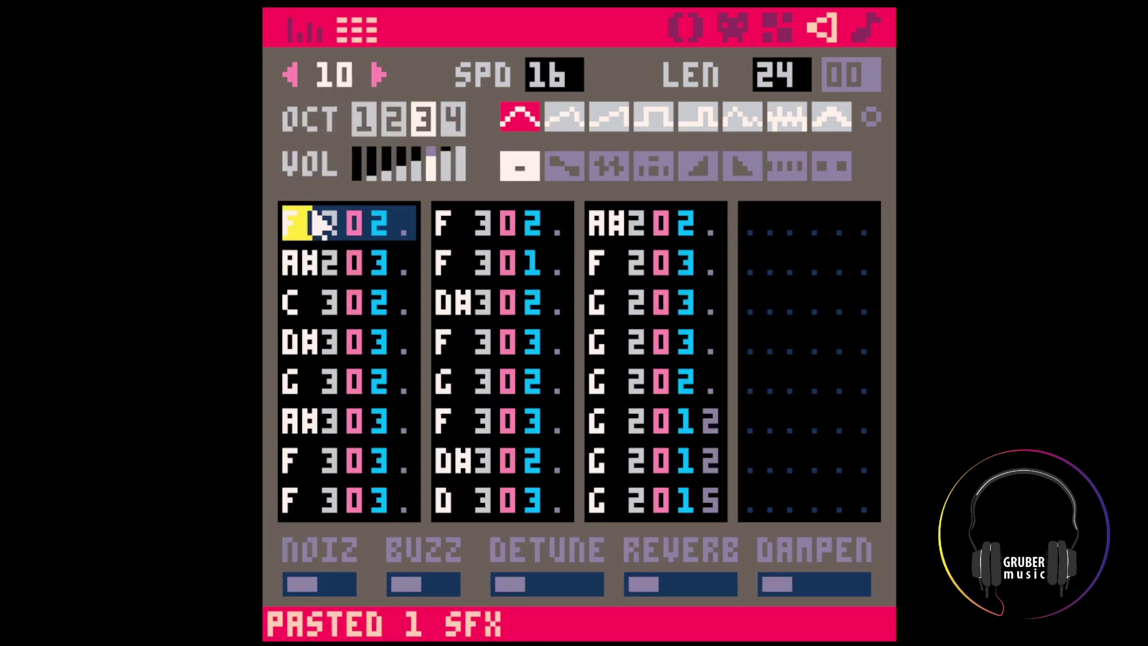
Insert an empty row at the start of SFX 10 and set all its notes to volume 1 and instrument 7
key("Insert")
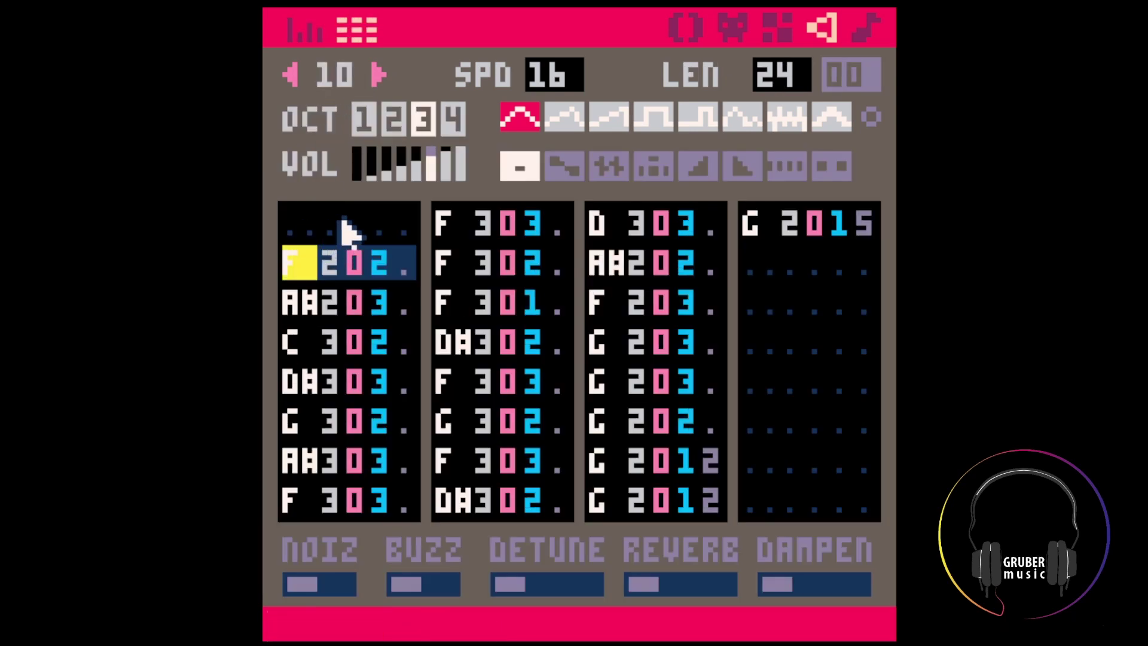
left_click(372, 161, "shift")
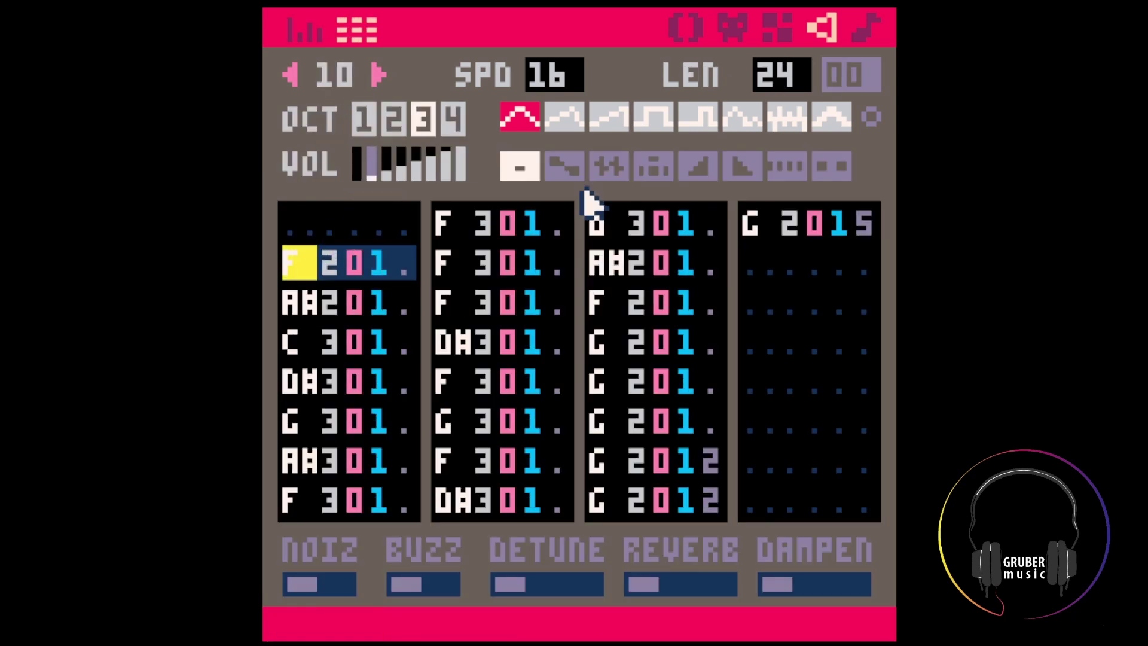
left_click(836, 123, "shift")
Add SFX 10 to the second channel of pattern 00 and play the pattern alongside SFX 08
left_click(868, 27)
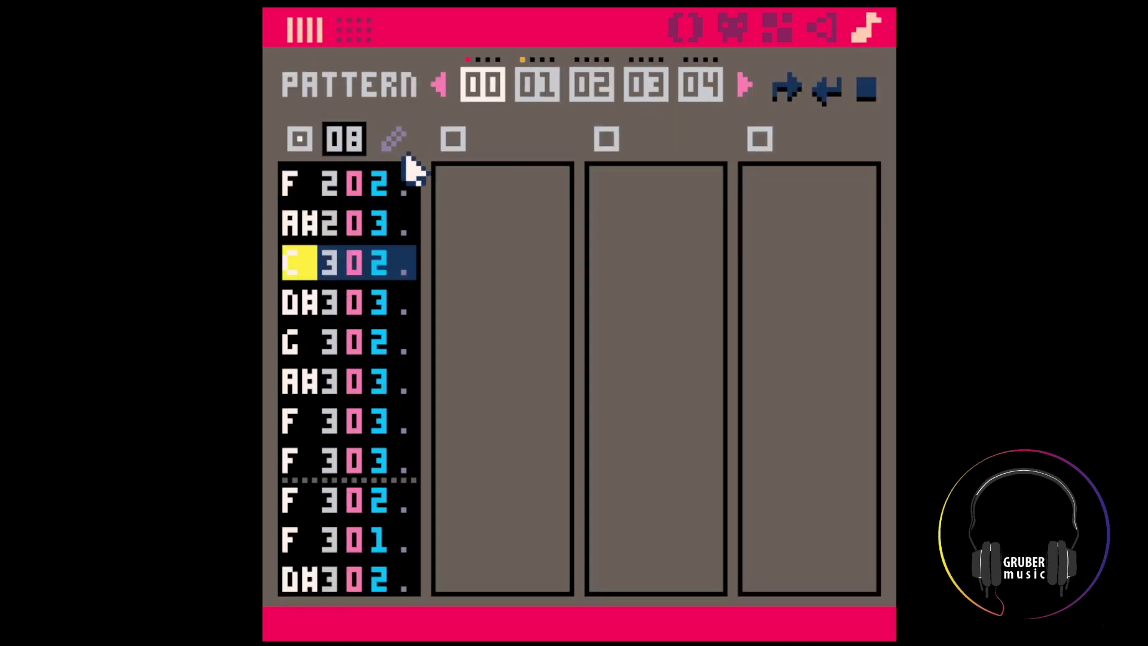
left_click(452, 140)
left_click(490, 143)
key("space")
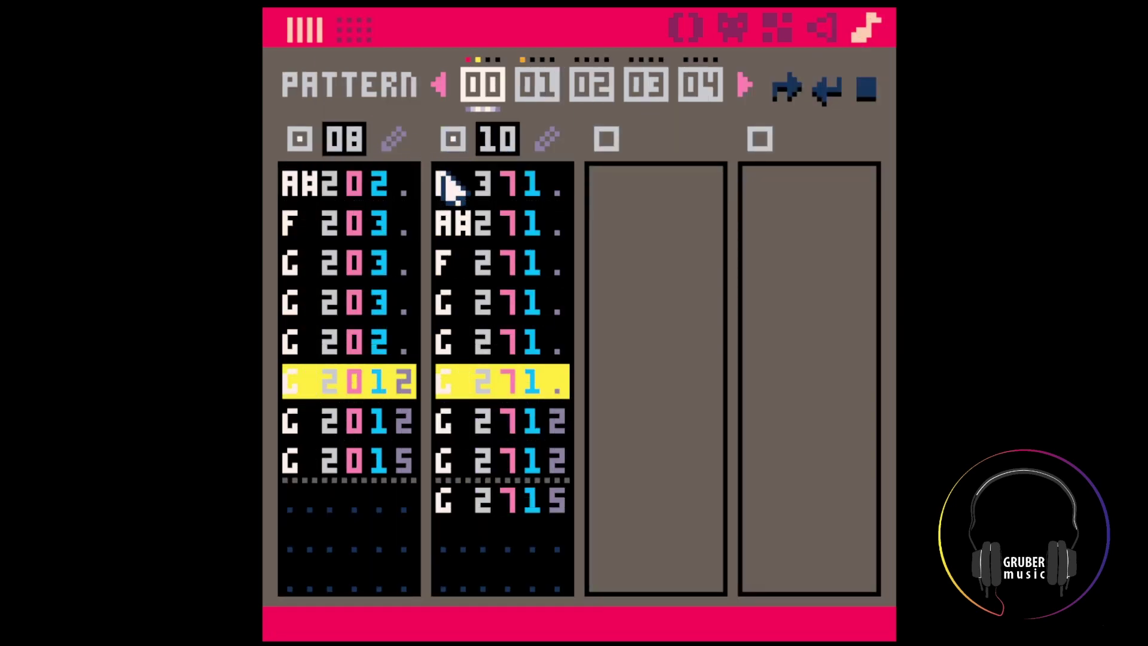
left_click(496, 95)
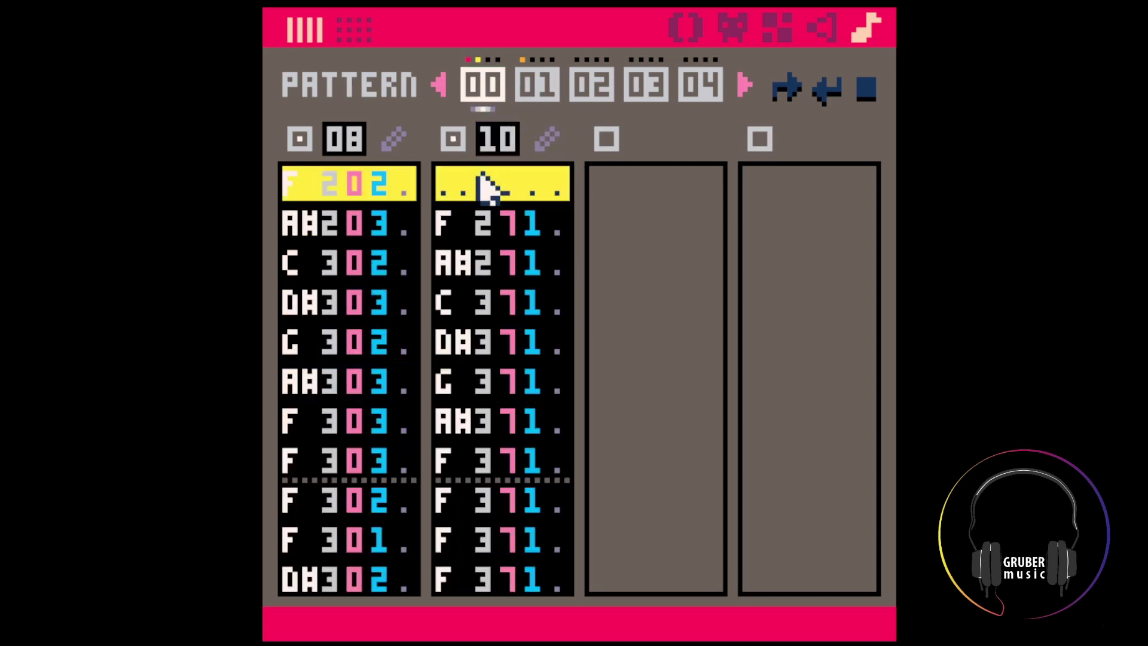
Make pattern 00 loop on itself with both loop start and loop end, and play it
left_click(483, 222)
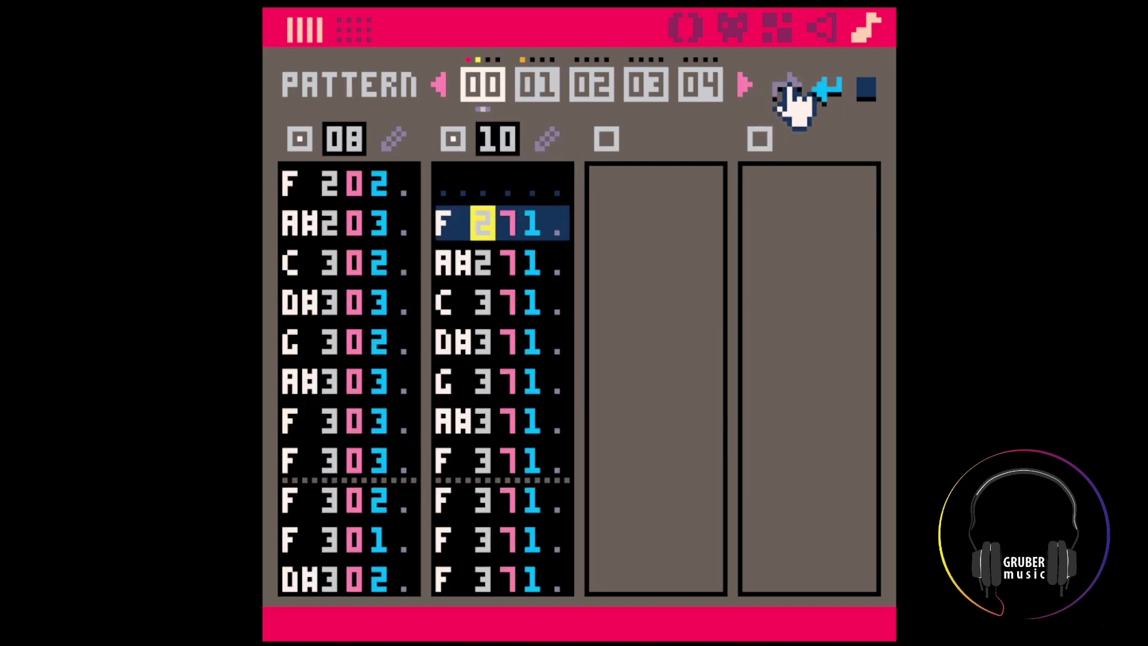
left_click(825, 31)
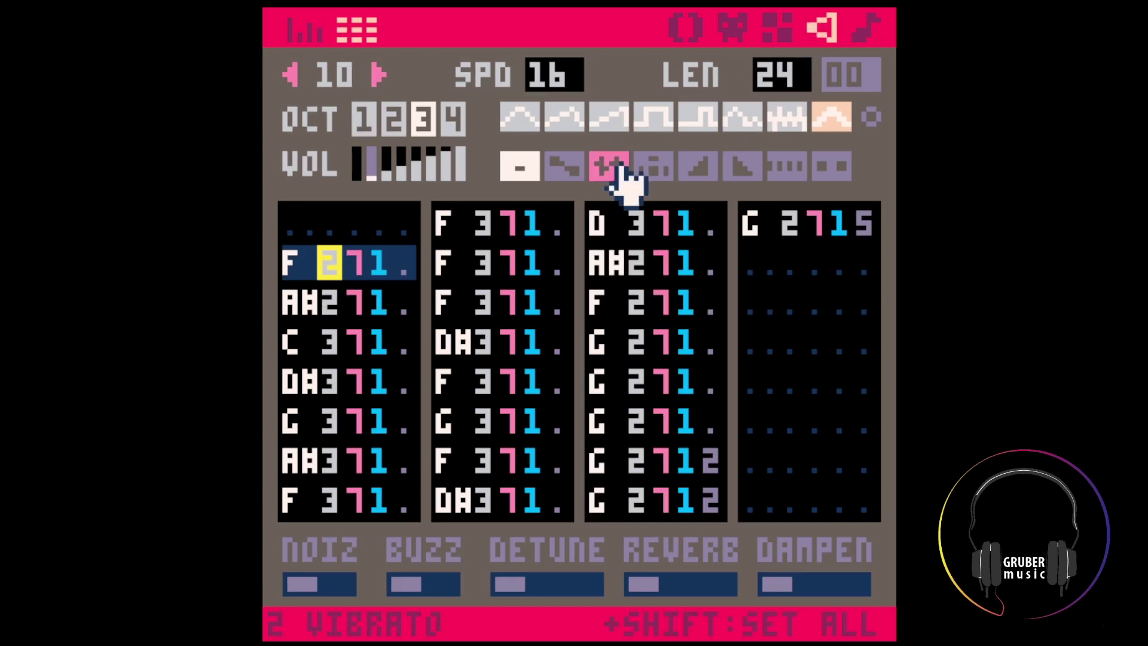
left_click(868, 29)
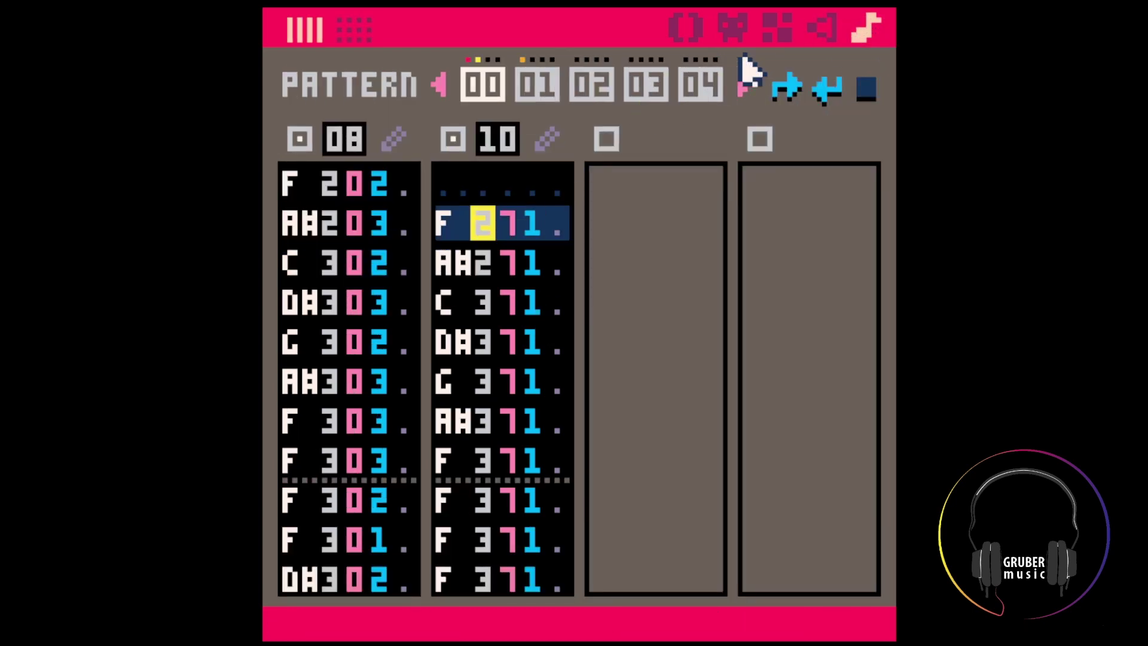
key("space")
Set SFX 10's reverb to the maximum and dampen to the middle level, and delete the note in its fourth column
left_click(824, 31)
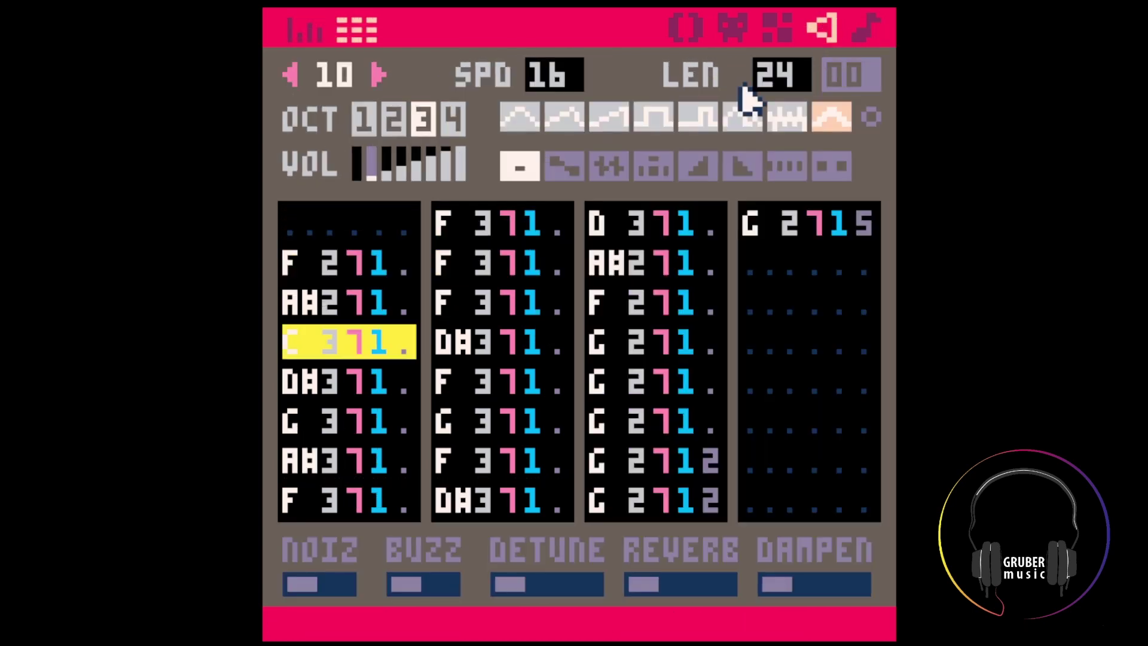
left_click(716, 586)
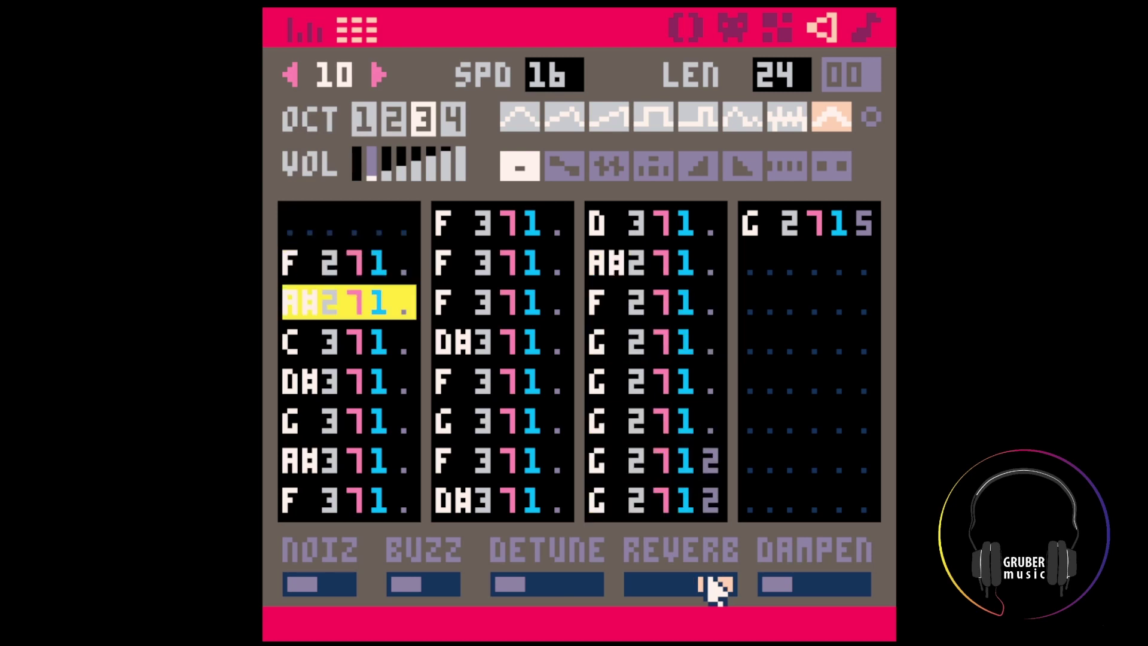
left_click(840, 235)
key("BackSpace")
left_click(824, 580)
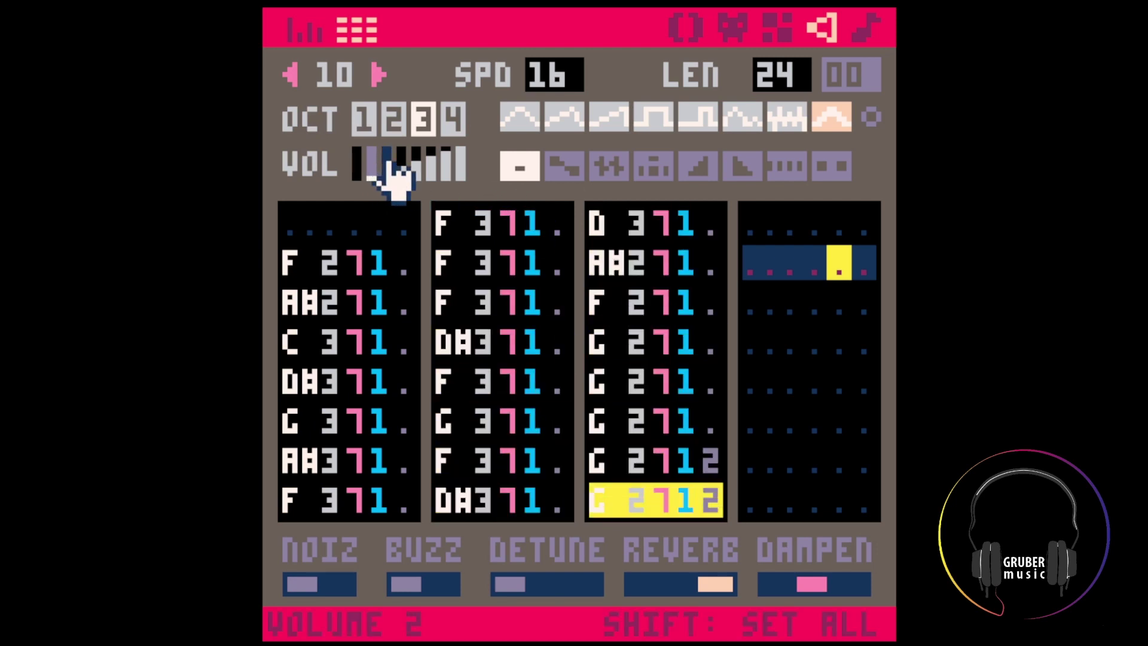
Try the vibrato effect on all notes of SFX 10 and undo it
left_click(610, 168, "shift")
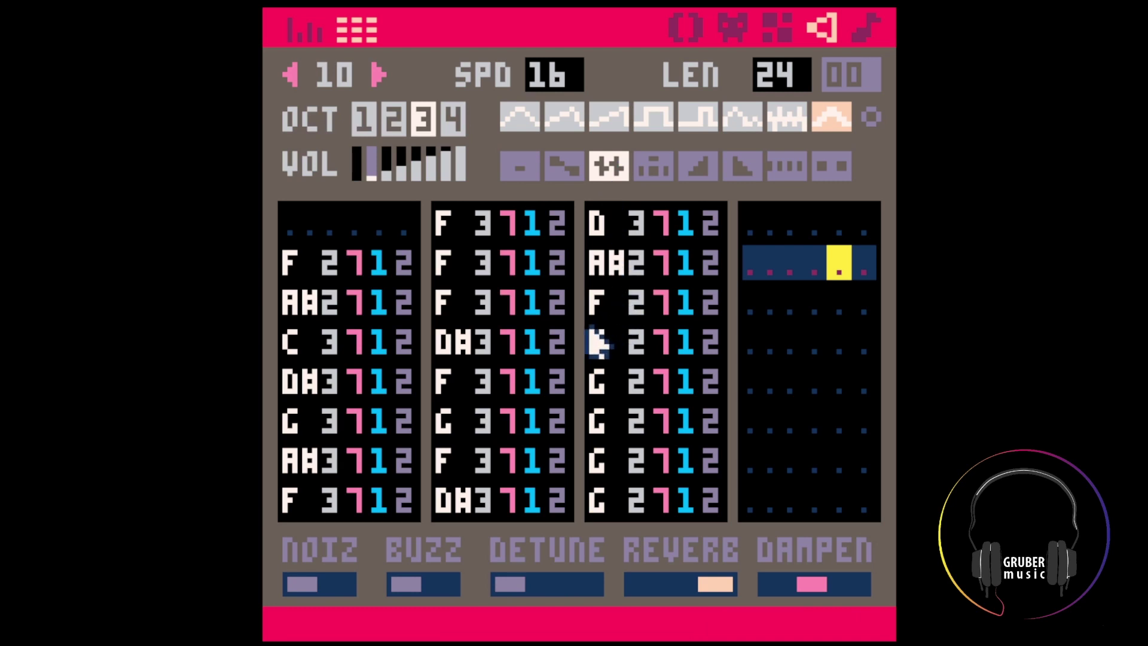
key("ctrl+z")
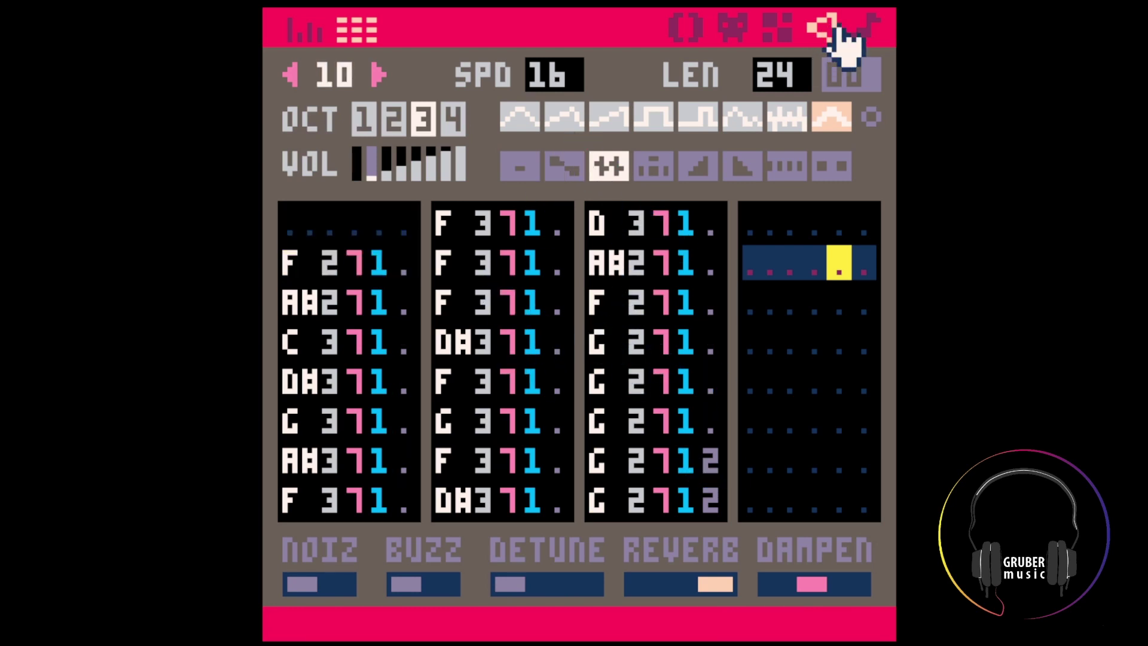
Examine the closing G rows of SFX 08 beside the delayed copy in SFX 10 within pattern 00
left_click(595, 342)
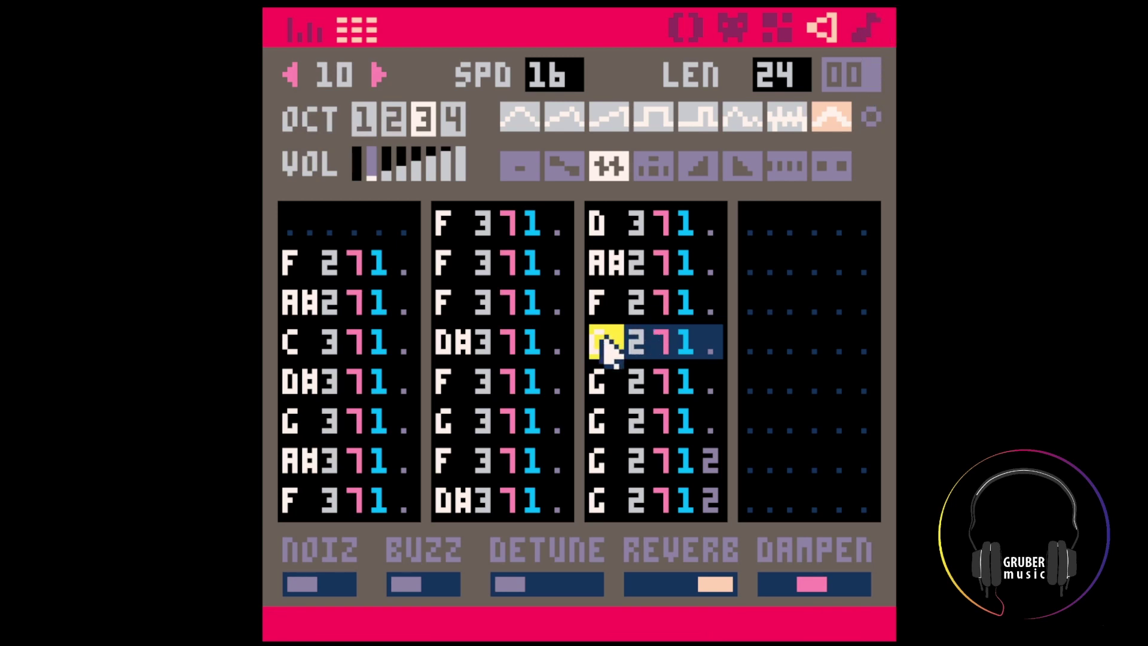
left_click(867, 27)
left_click(474, 435)
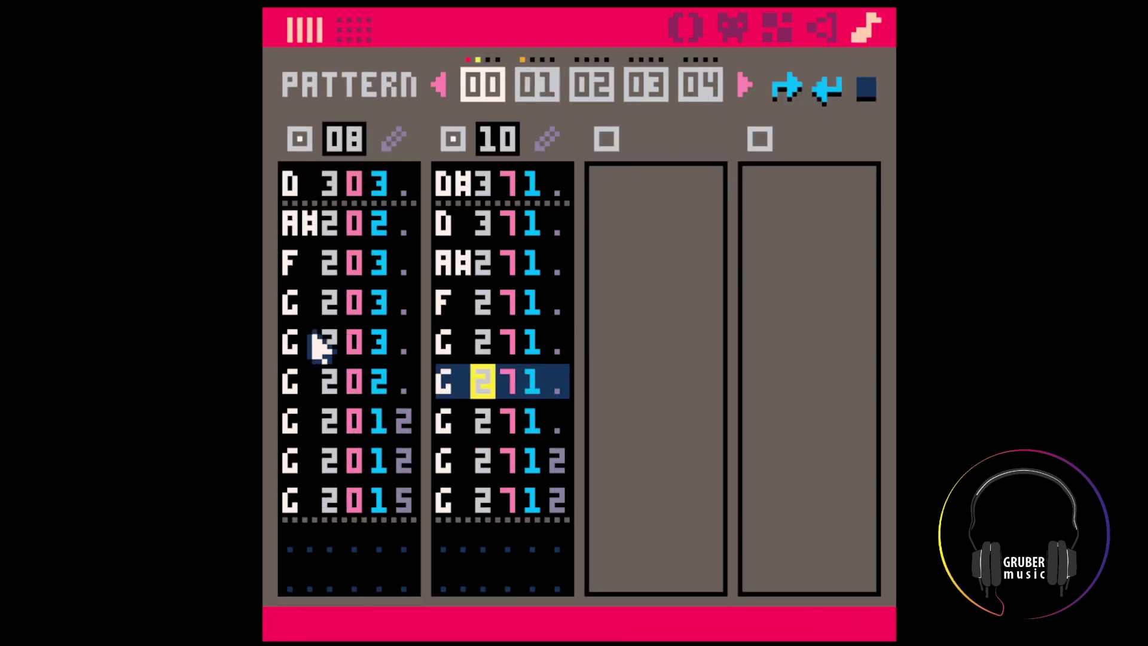
left_click(286, 300)
left_click(304, 412)
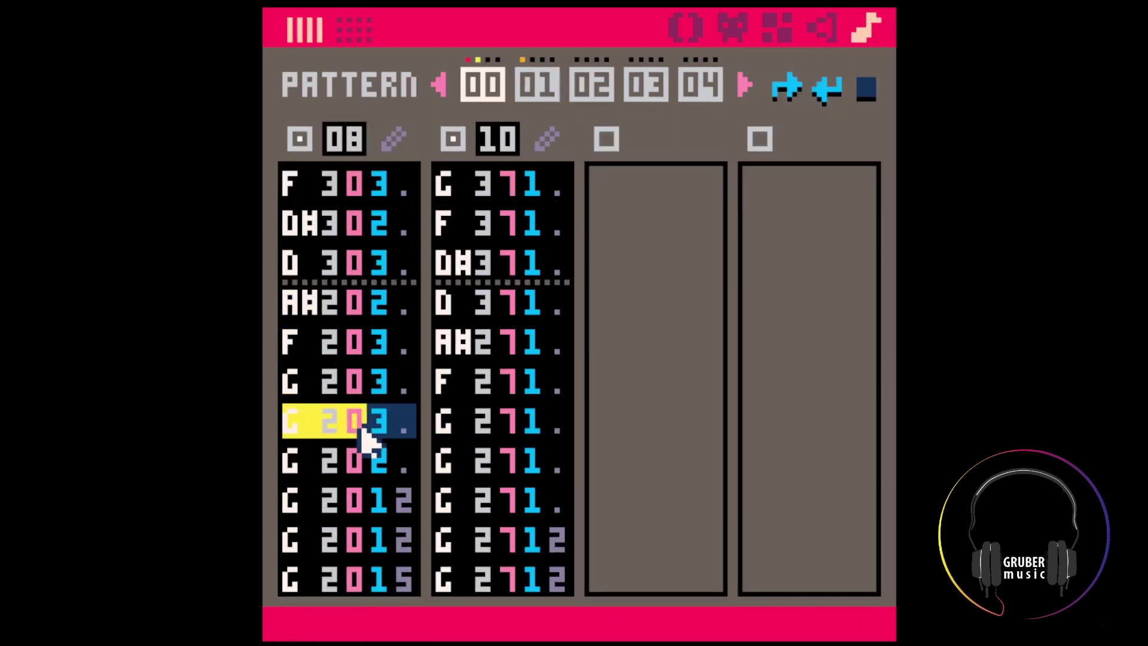
left_click_drag(360, 424, 408, 583)
left_click_drag(308, 388, 398, 441)
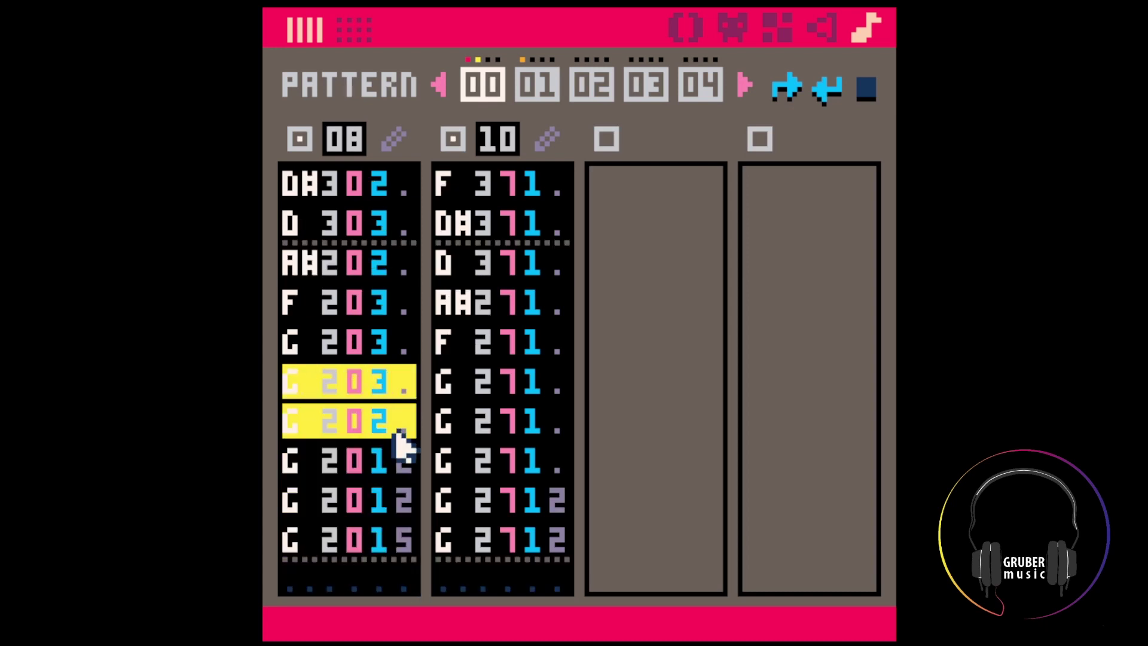
left_click(390, 383)
Play pattern 00 and compare the middle F rows of SFX 08 with the delayed notes of SFX 10
scroll(390, 383, "up", 11)
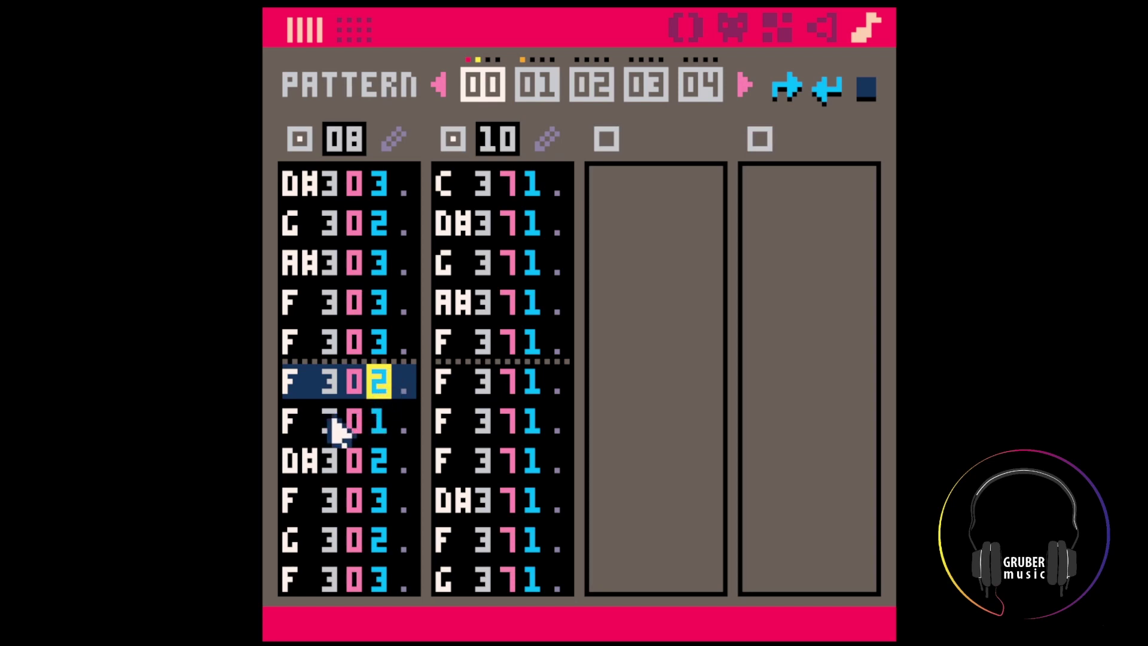
key("space")
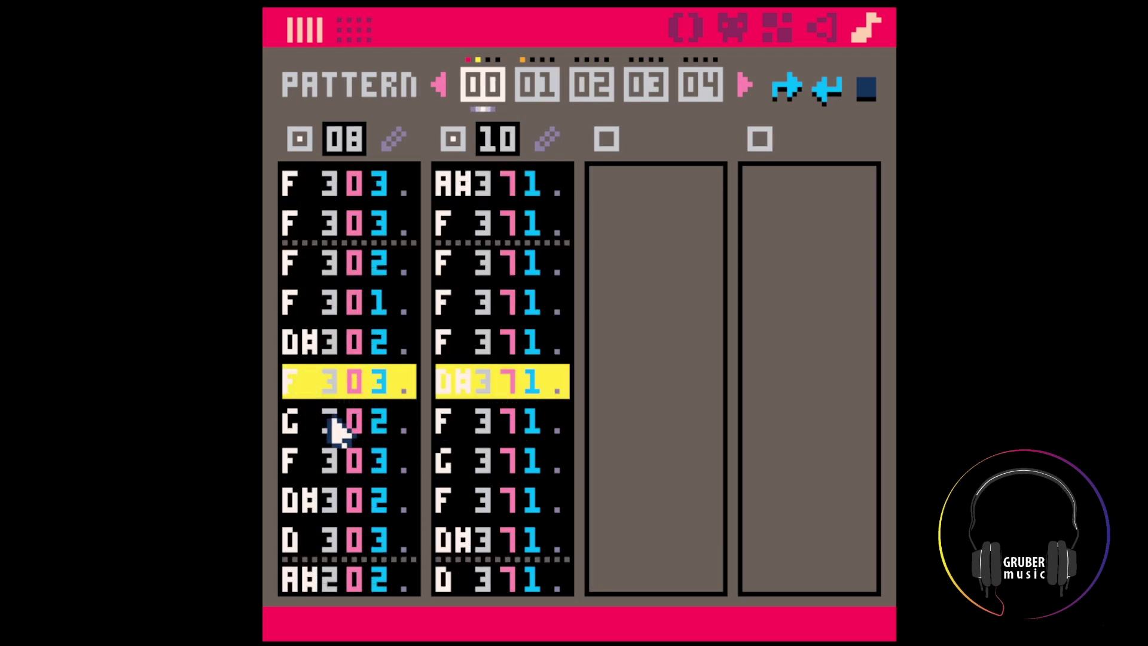
key("space")
left_click(459, 353)
left_click_drag(298, 416, 390, 460)
key("space")
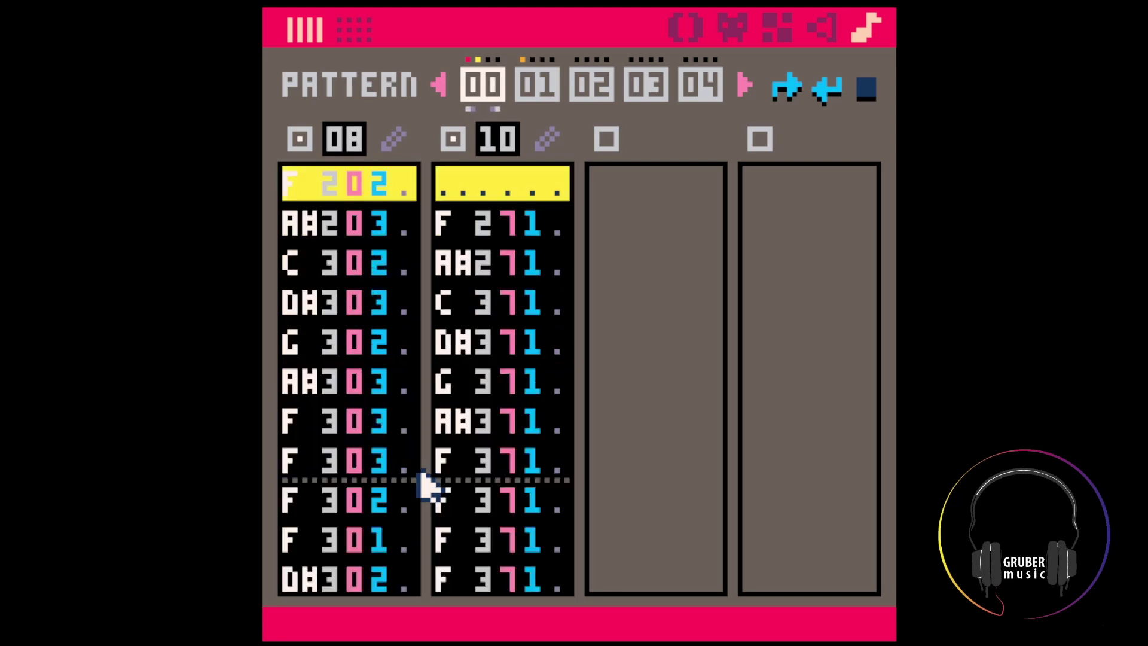
Apply effect 2 (vibrato) to all notes of SFX 10 and play back pattern 00
left_click(545, 139)
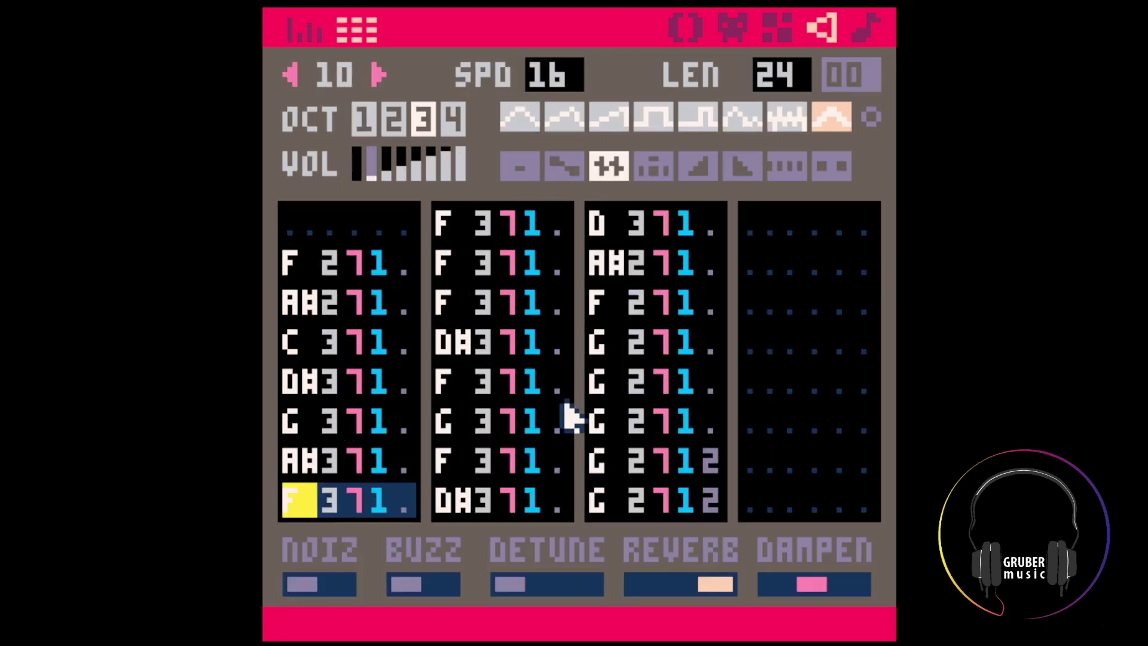
left_click(403, 270)
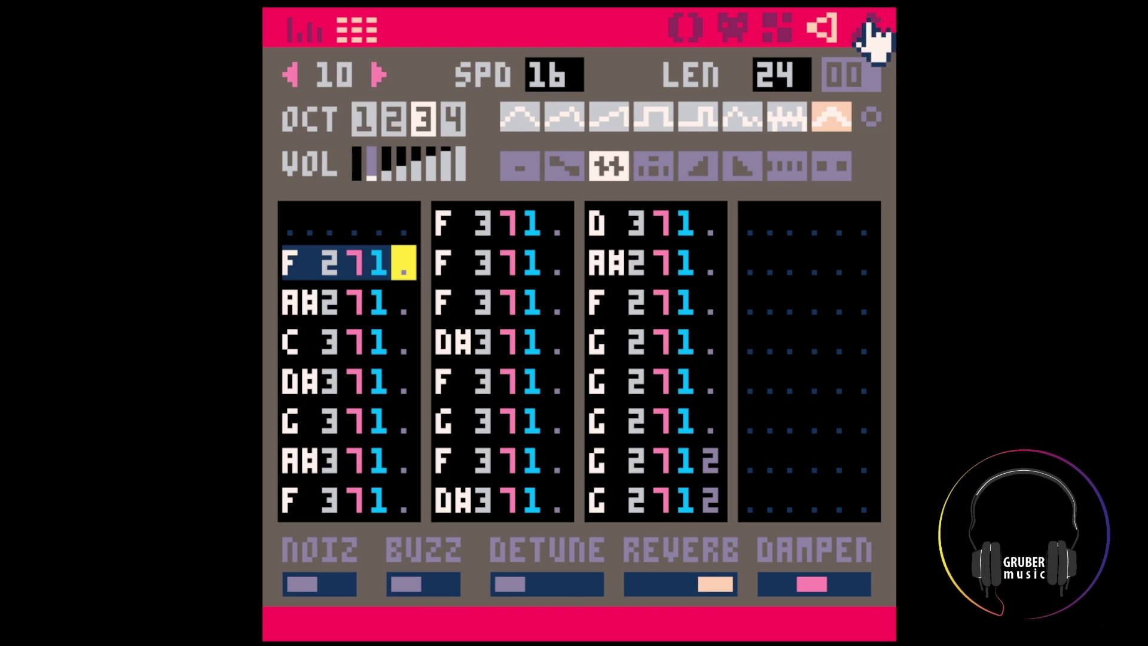
left_click(609, 169, "shift")
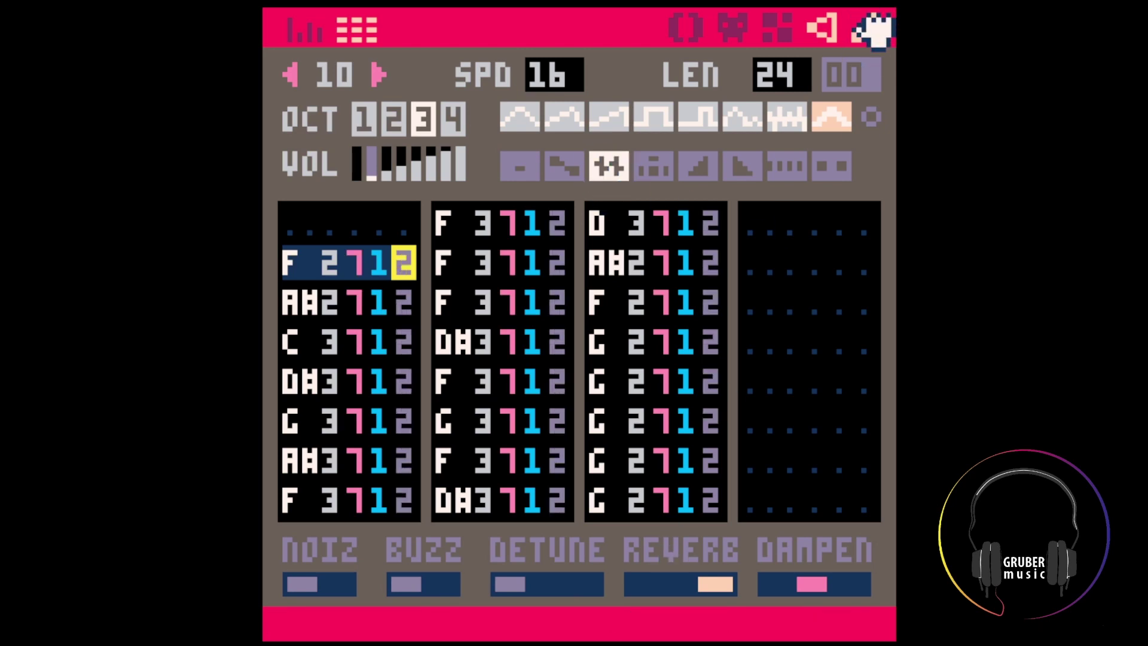
key("Tab")
key("space")
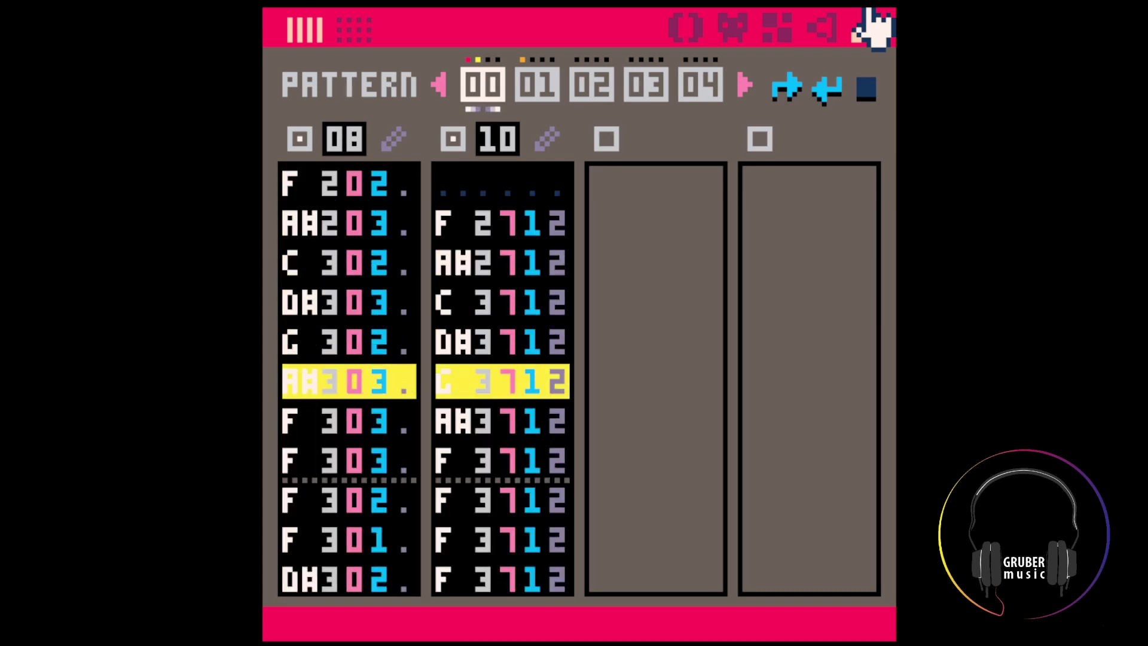
left_click(832, 23)
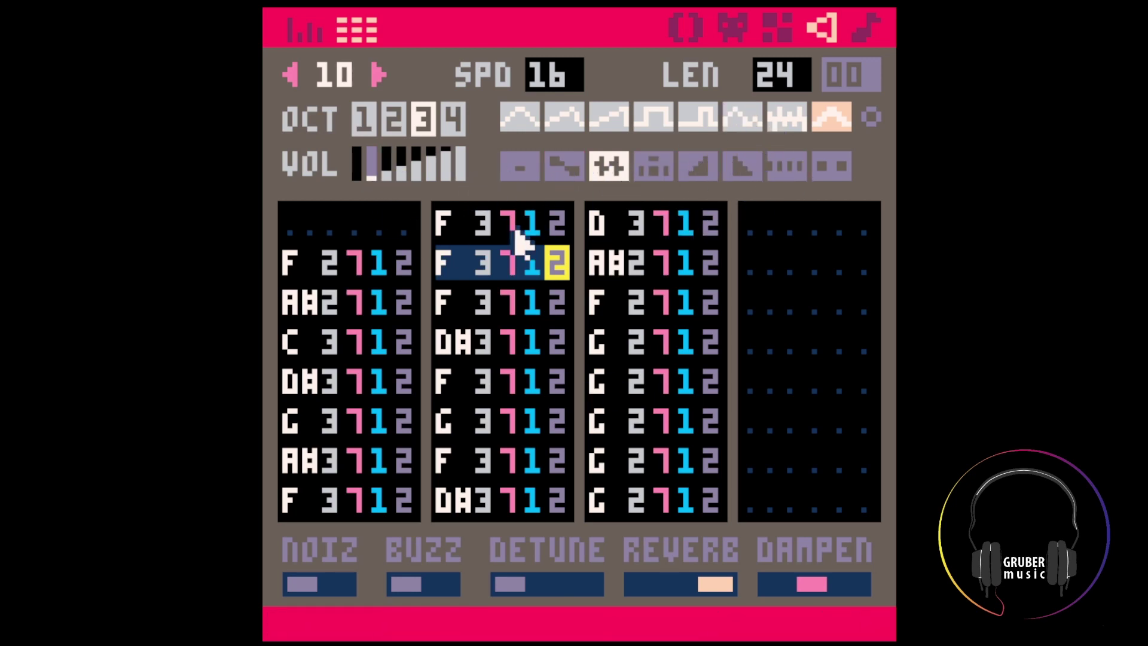
left_click(865, 21)
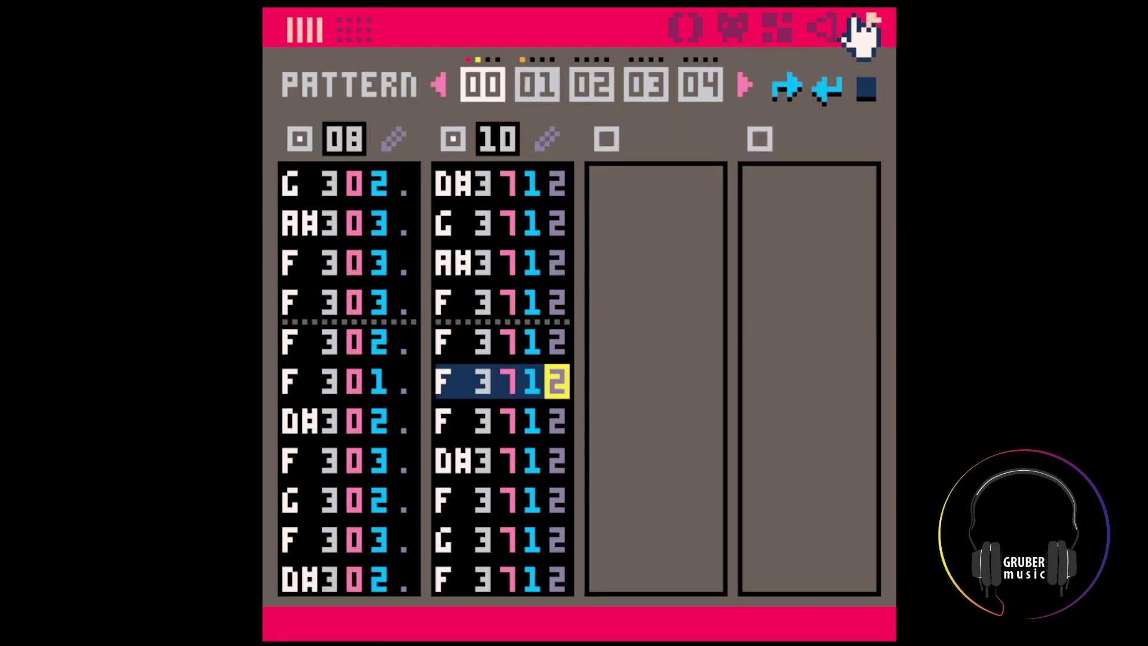
Try effect 5 (fade out) and effect 1 (slide) on all notes of SFX 10
key("space")
left_click(823, 27)
left_click(743, 164, "shift")
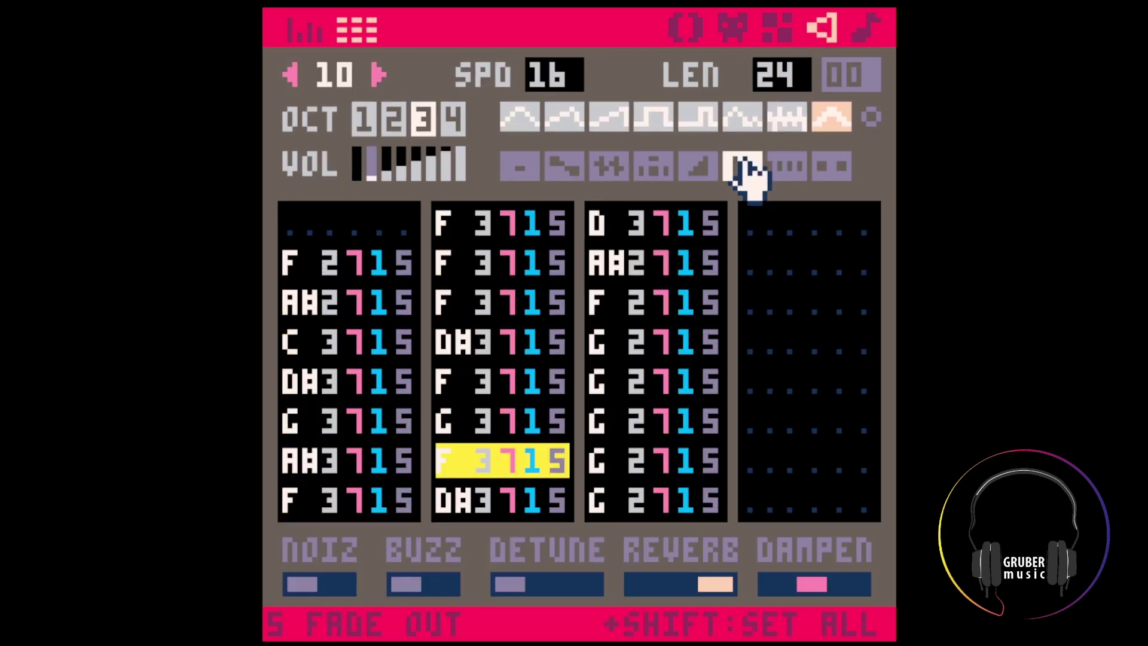
left_click(565, 166, "shift")
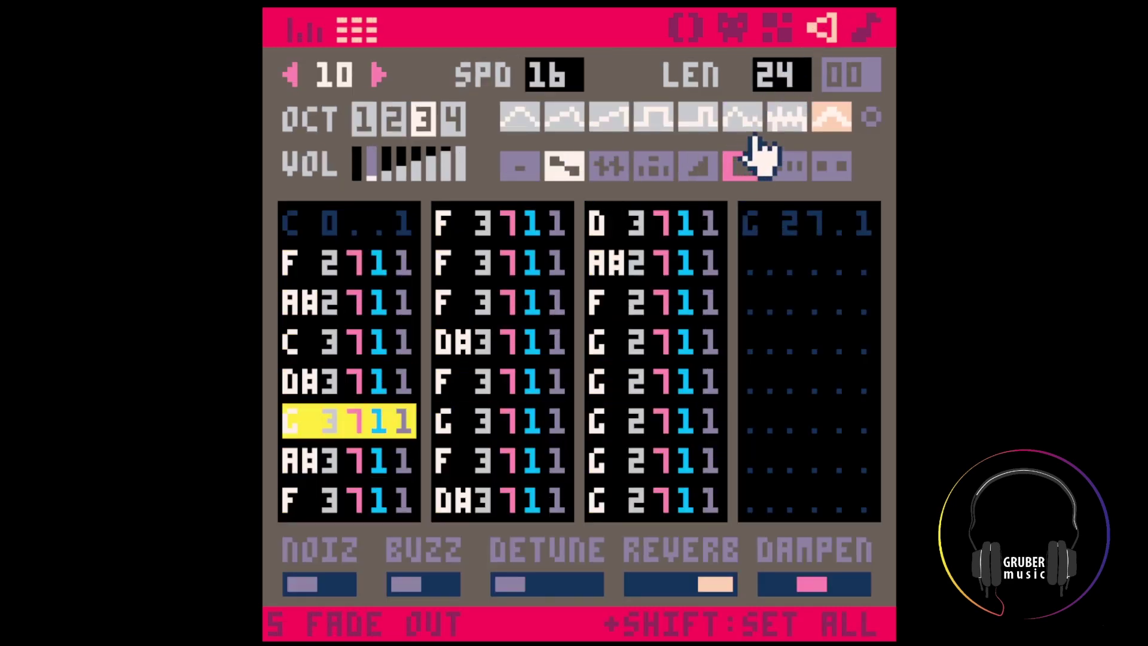
Clear the stray effects from the empty first row and the row after the last note, and apply effect 2 (vibrato) to all SFX 10 notes
left_click(406, 226)
type("0")
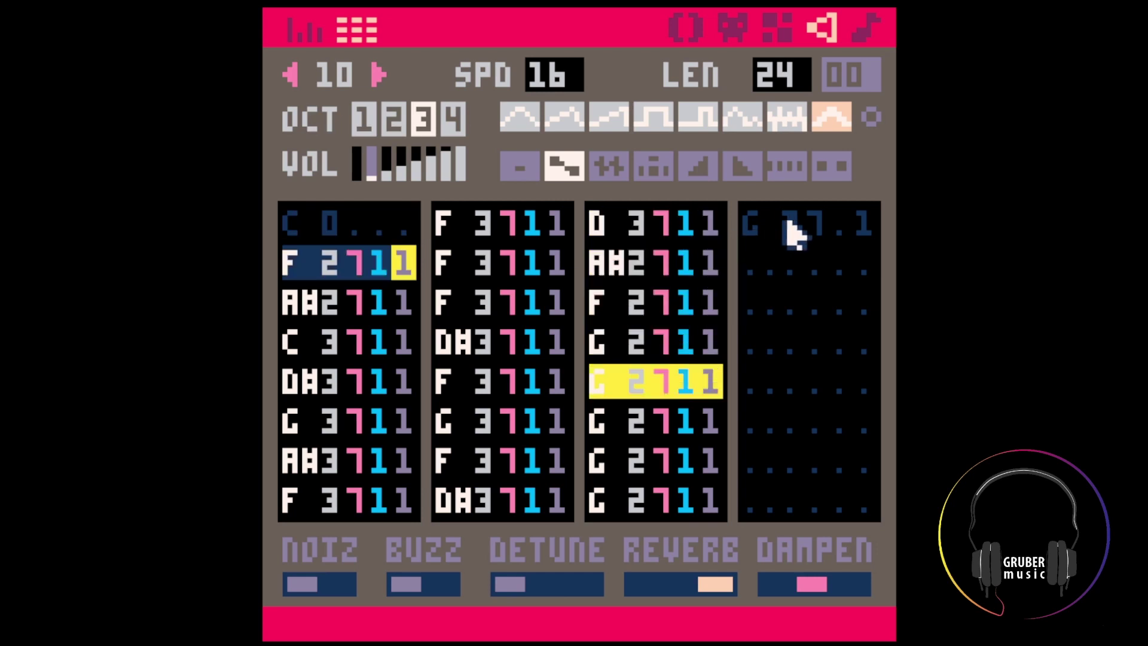
left_click(859, 218)
type("0")
left_click(609, 166, "shift")
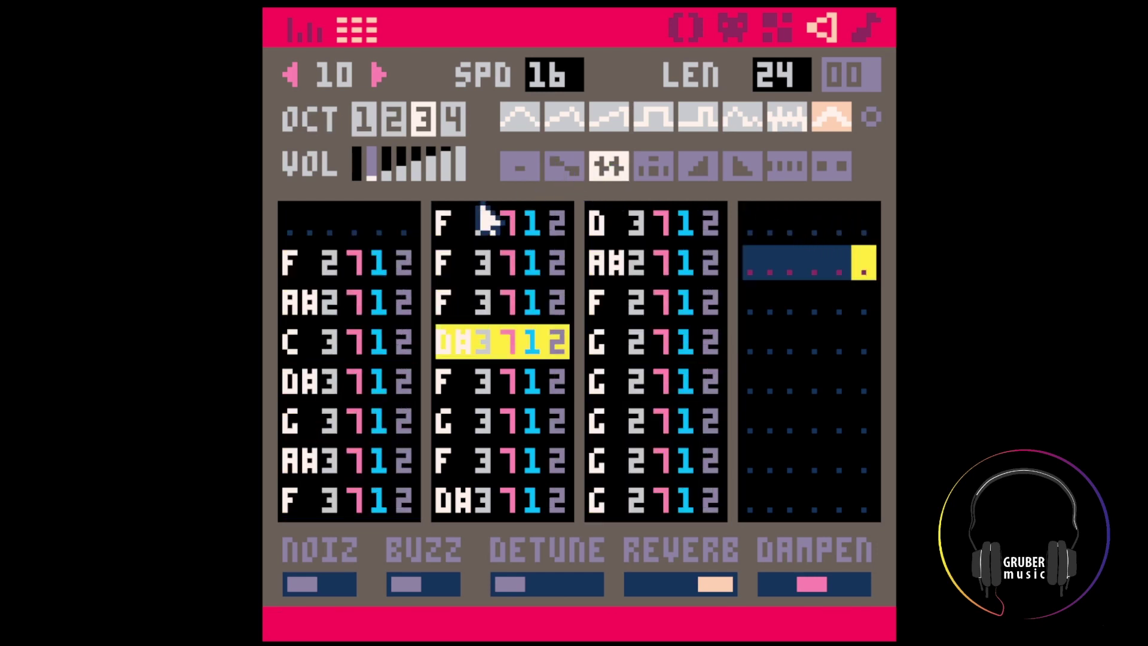
Try waveform 5 on all notes of SFX 10 and lower every note by one octave
left_click(742, 123, "shift")
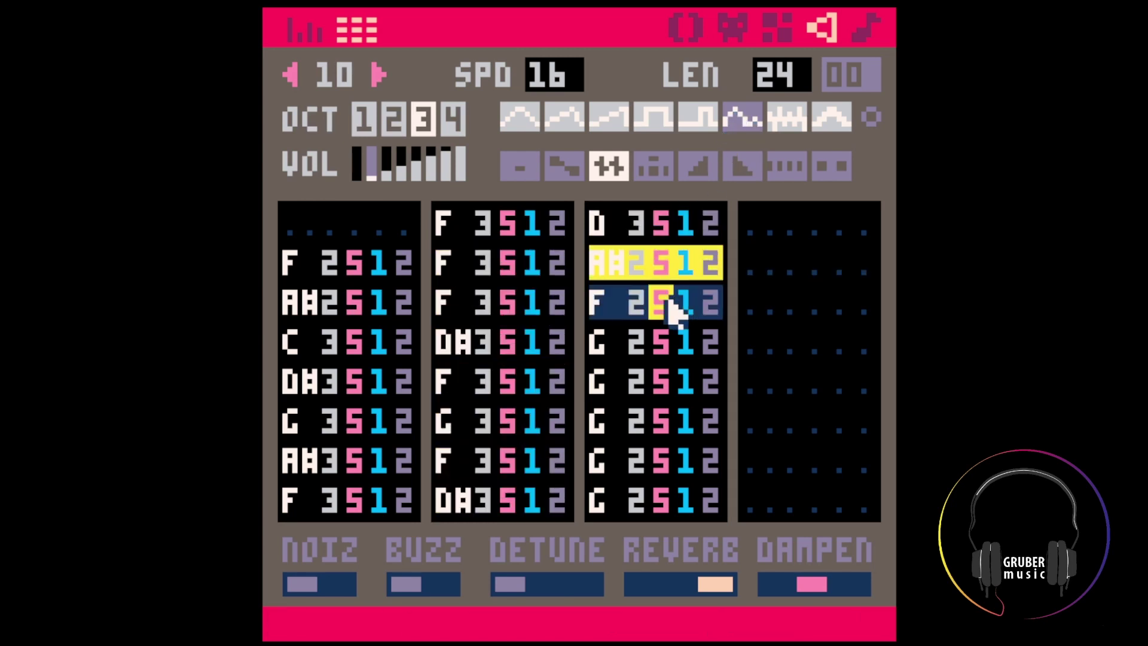
key("ctrl+a")
key("shift+minus")
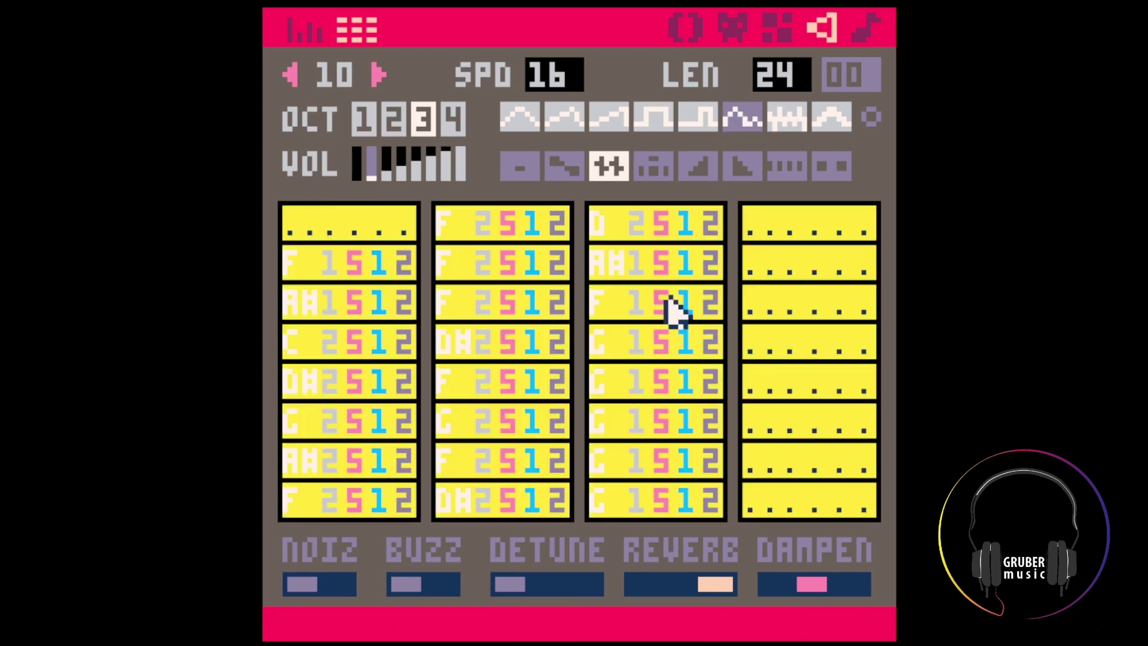
Try SFX 10 with the reverb and dampen filters off and buzz on
left_click(670, 308)
left_click(644, 584)
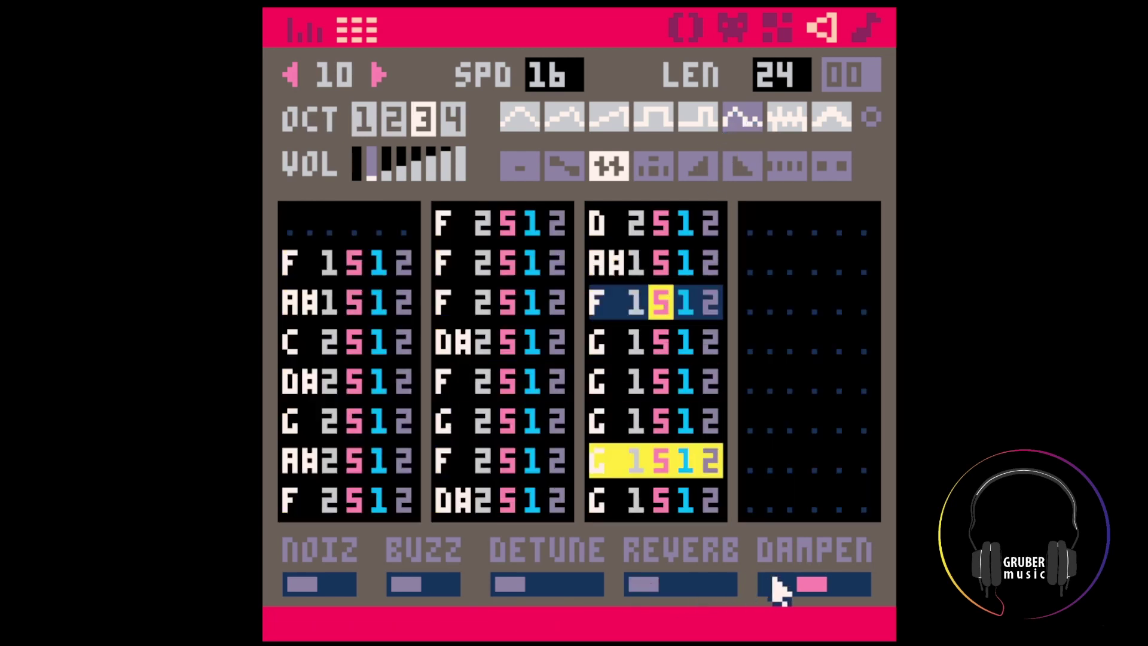
left_click(855, 584)
left_click_drag(859, 598, 724, 595)
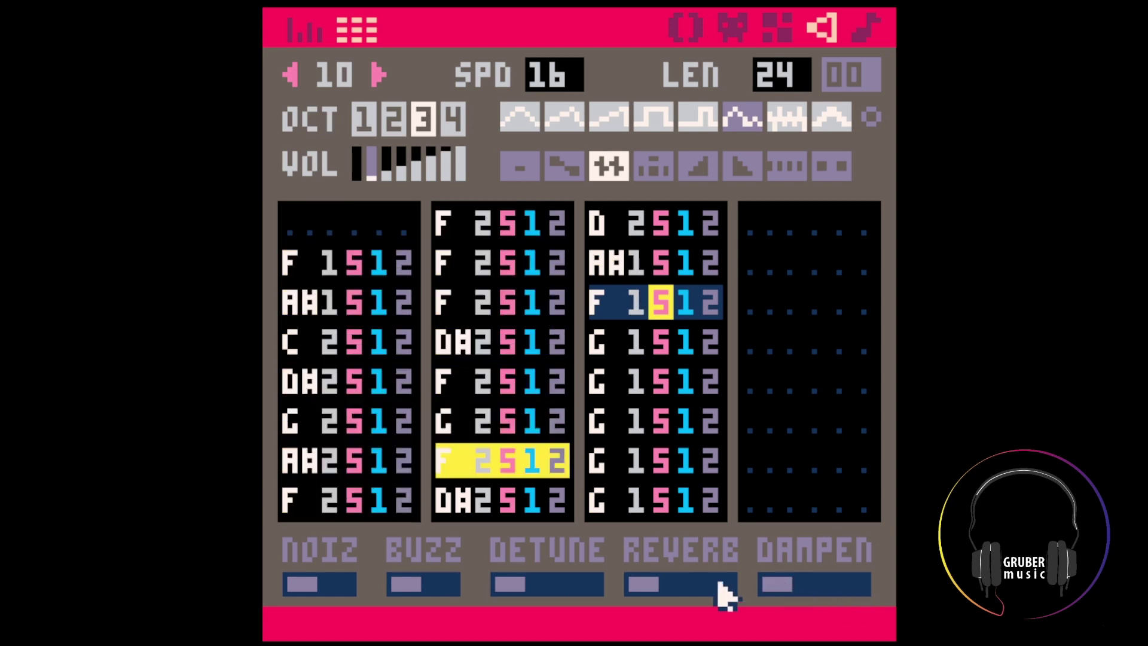
left_click(455, 586)
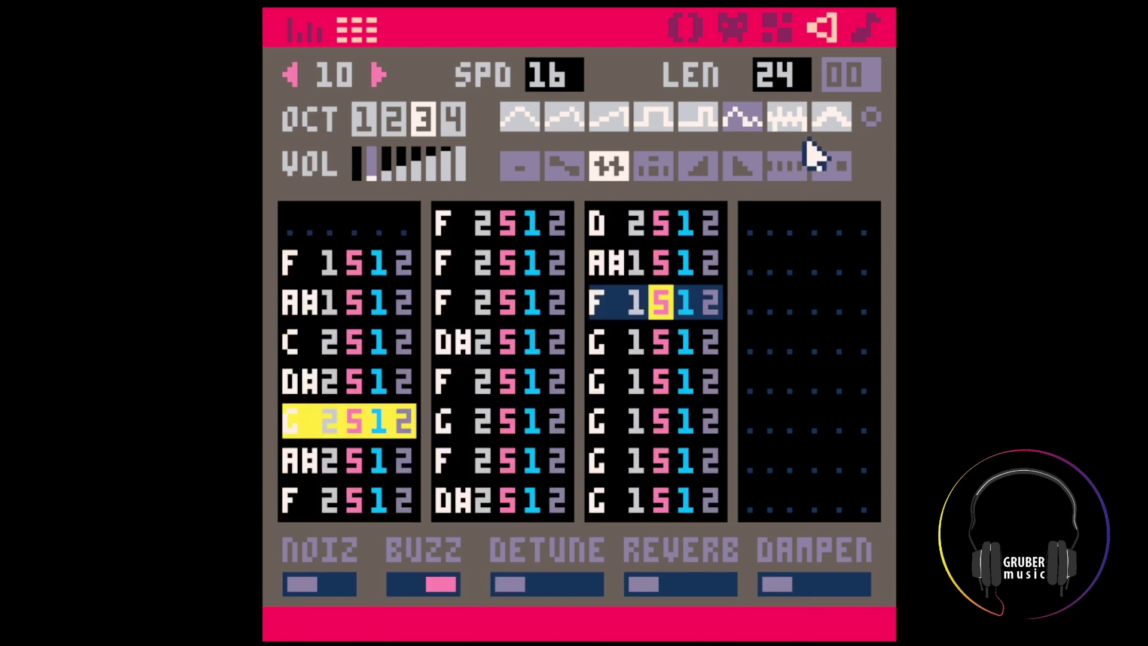
Set all notes of SFX 10 to instrument 7 and raise them by one octave
left_click(830, 120, "shift")
left_click(405, 589)
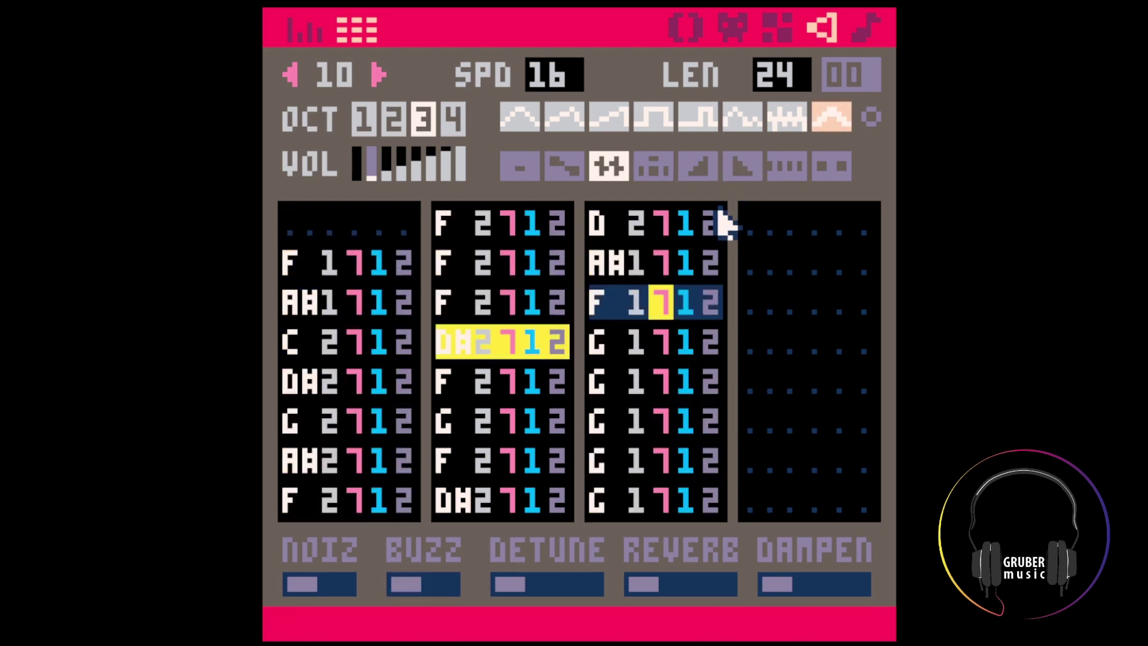
left_click(876, 41)
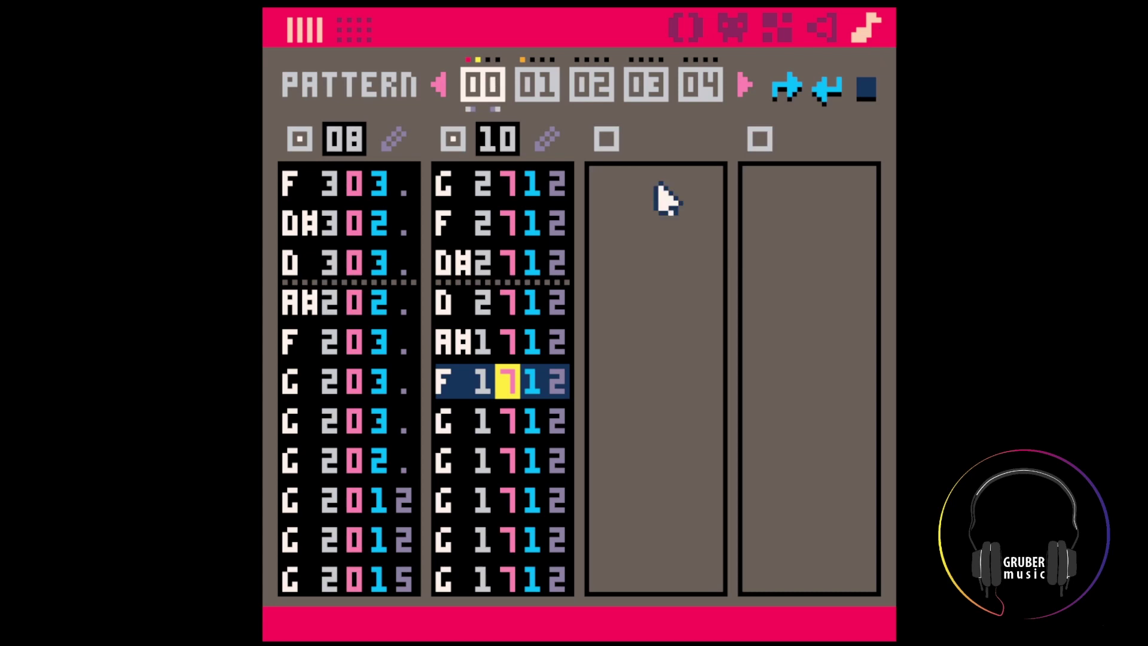
left_click(801, 18)
left_click(513, 332)
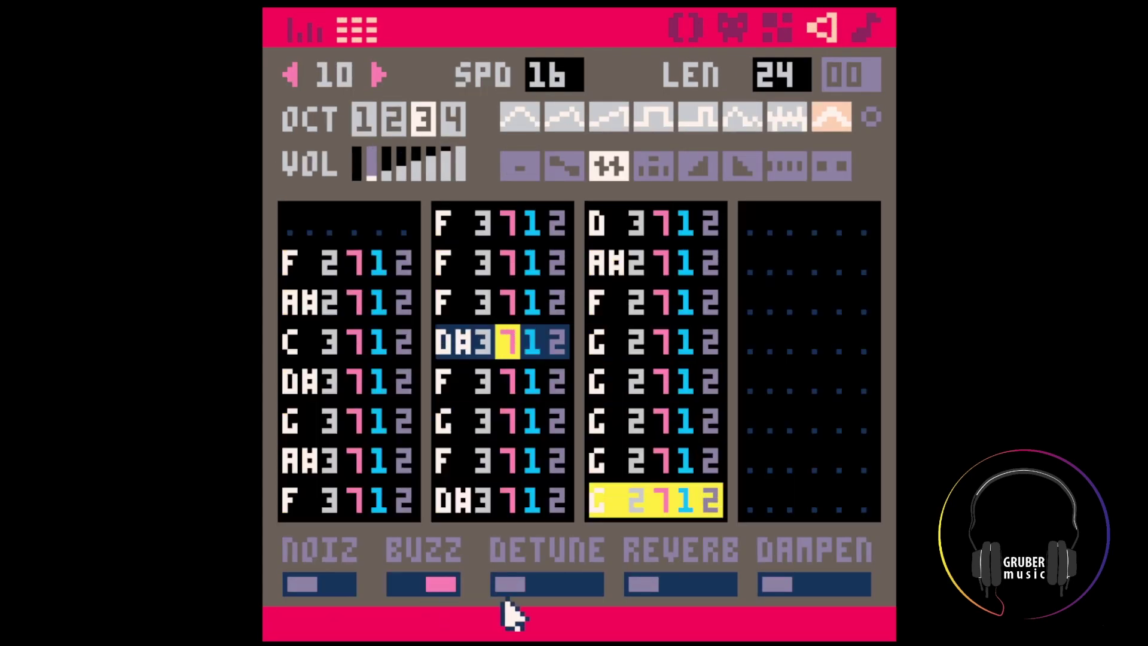
Try SFX 10 with detune and reverb at their middle levels and buzz off, and play it back
left_click(544, 584)
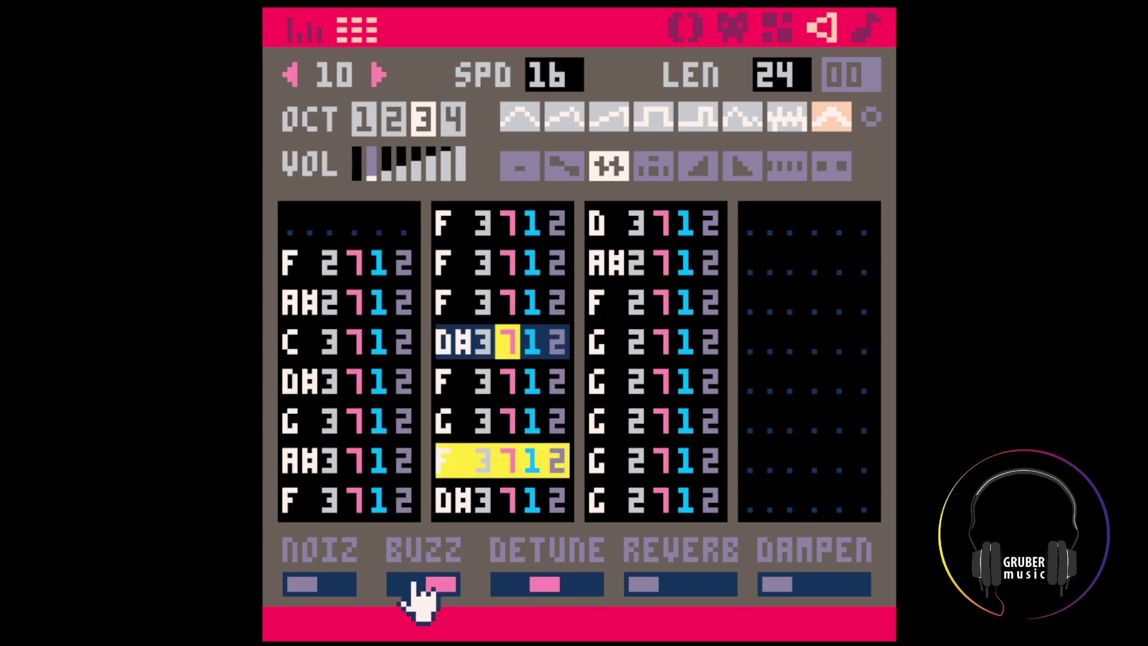
left_click(705, 583)
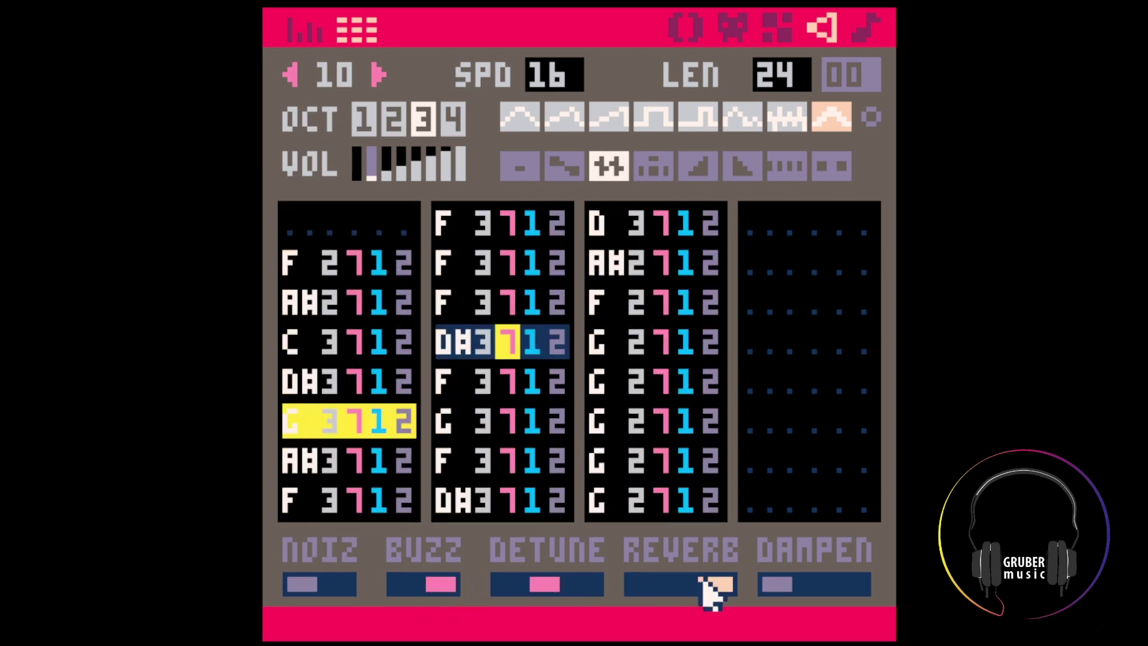
left_click(680, 584)
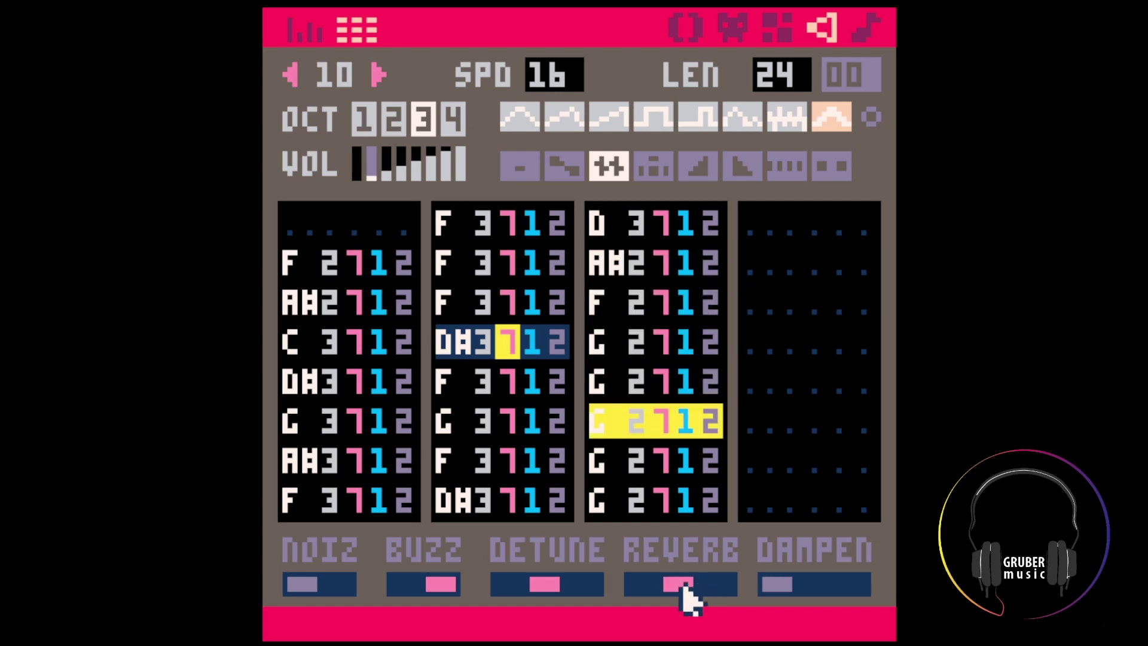
left_click(397, 586)
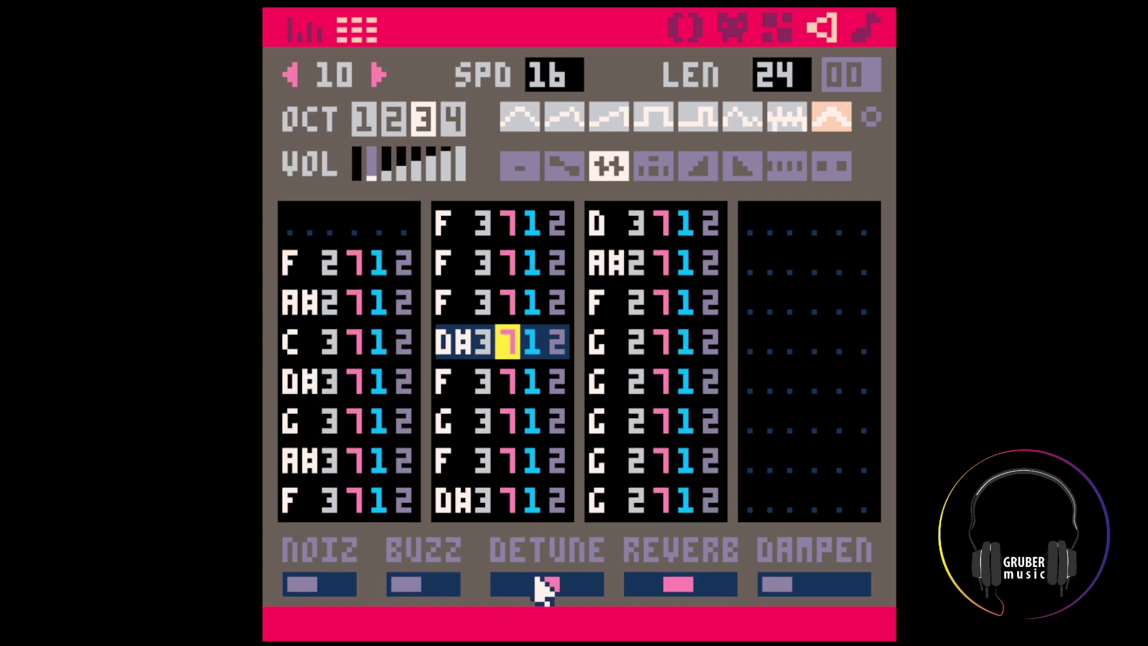
left_click(710, 344)
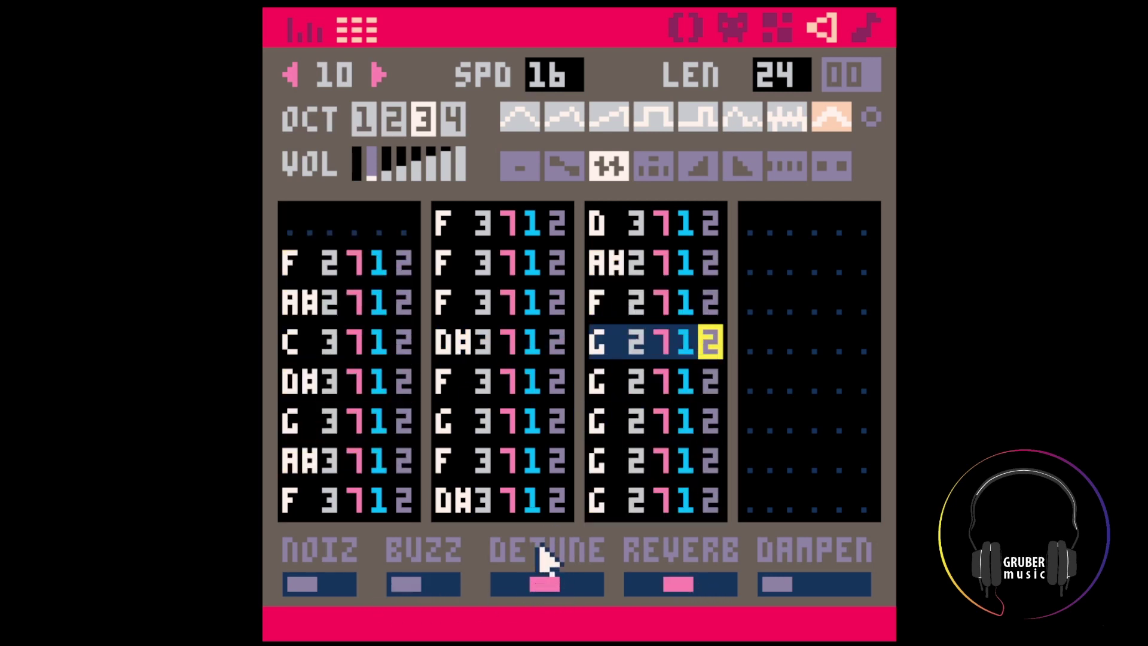
left_click(559, 382)
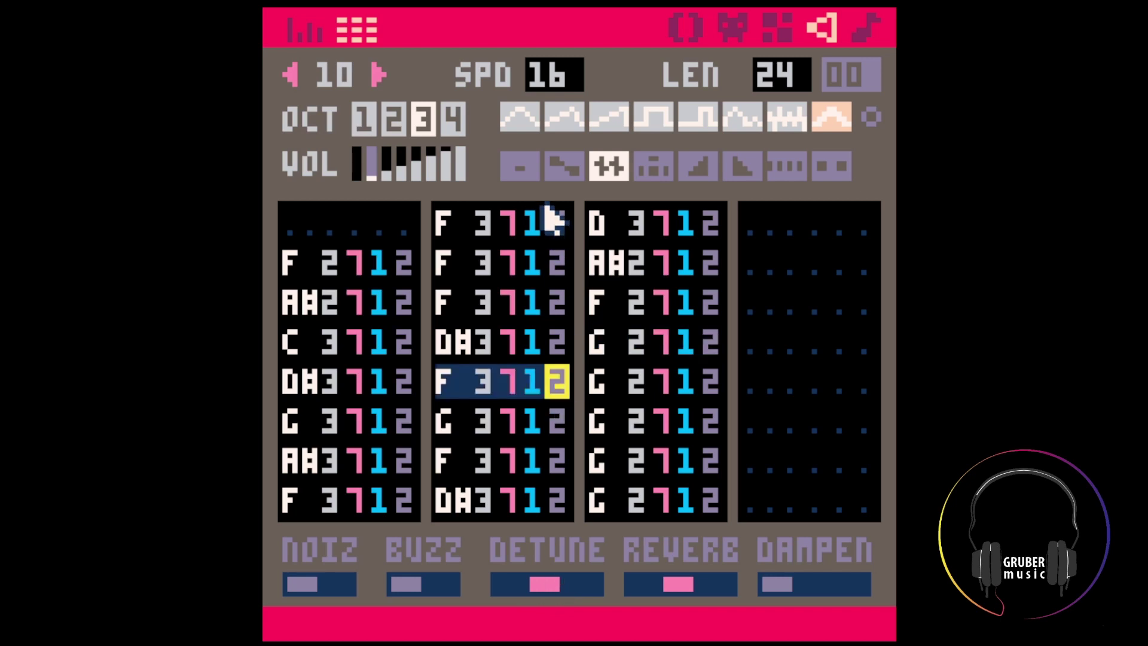
key("space")
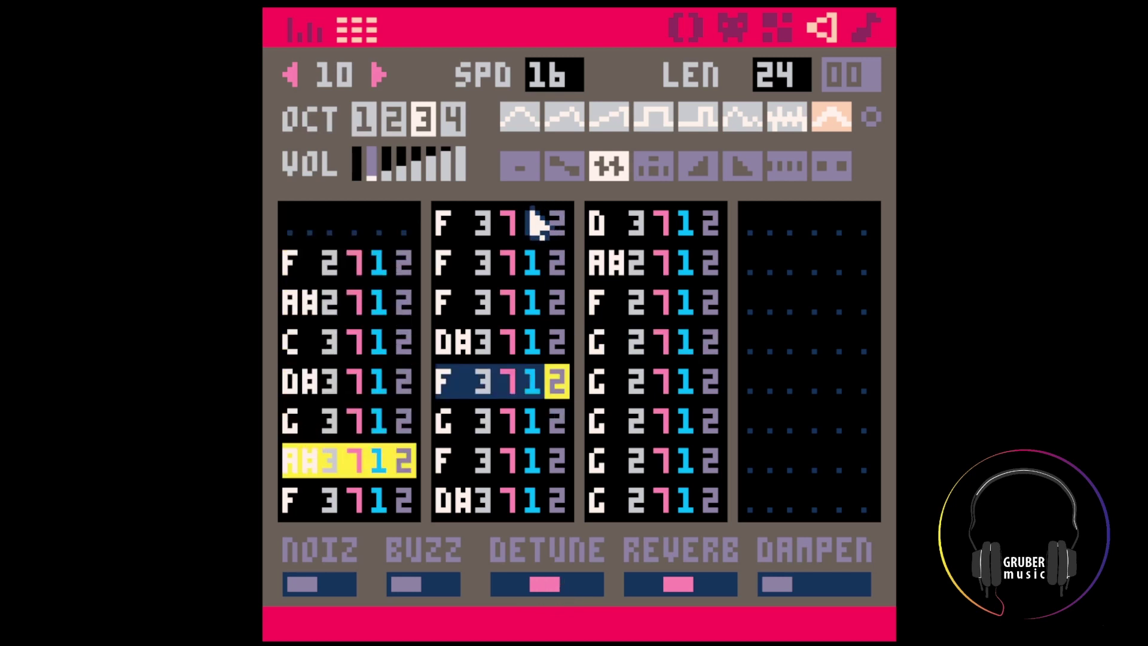
Raise the reverb and detune of SFX 10 to their maximum levels and check the result in pattern 00
left_click(712, 587)
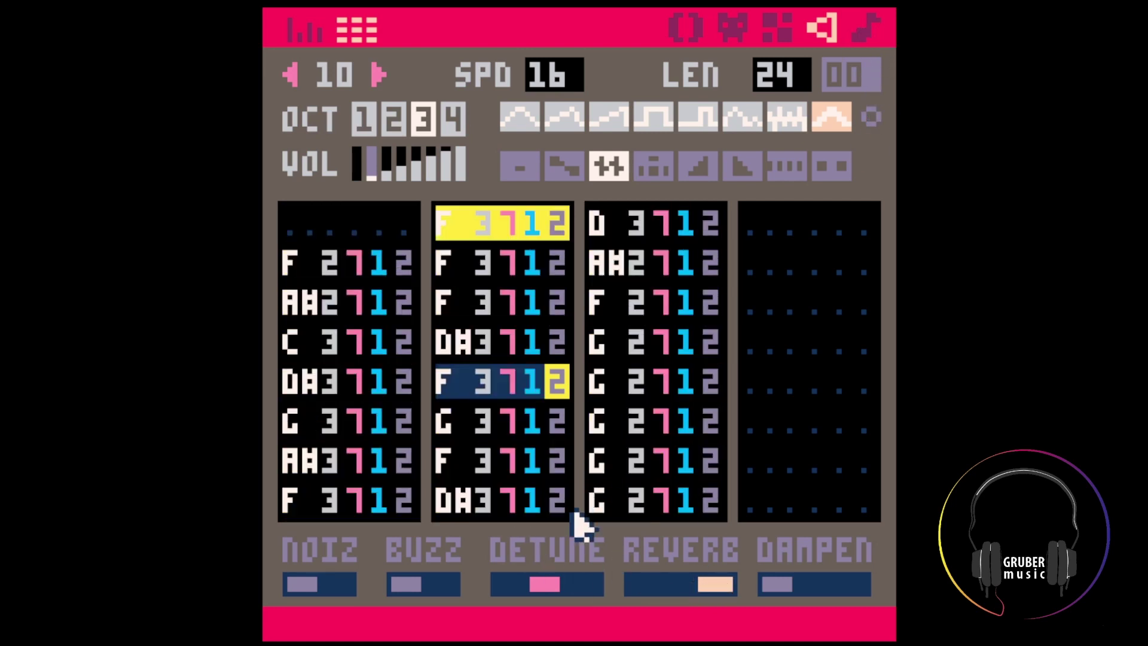
left_click(583, 585)
left_click(867, 30)
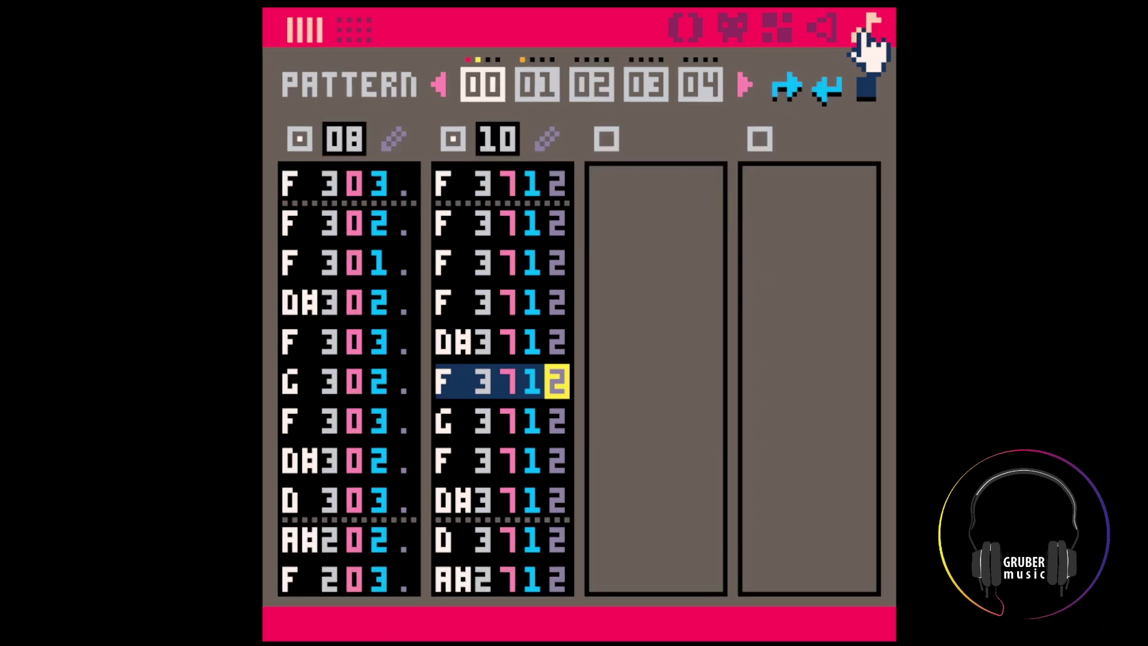
left_click(837, 29)
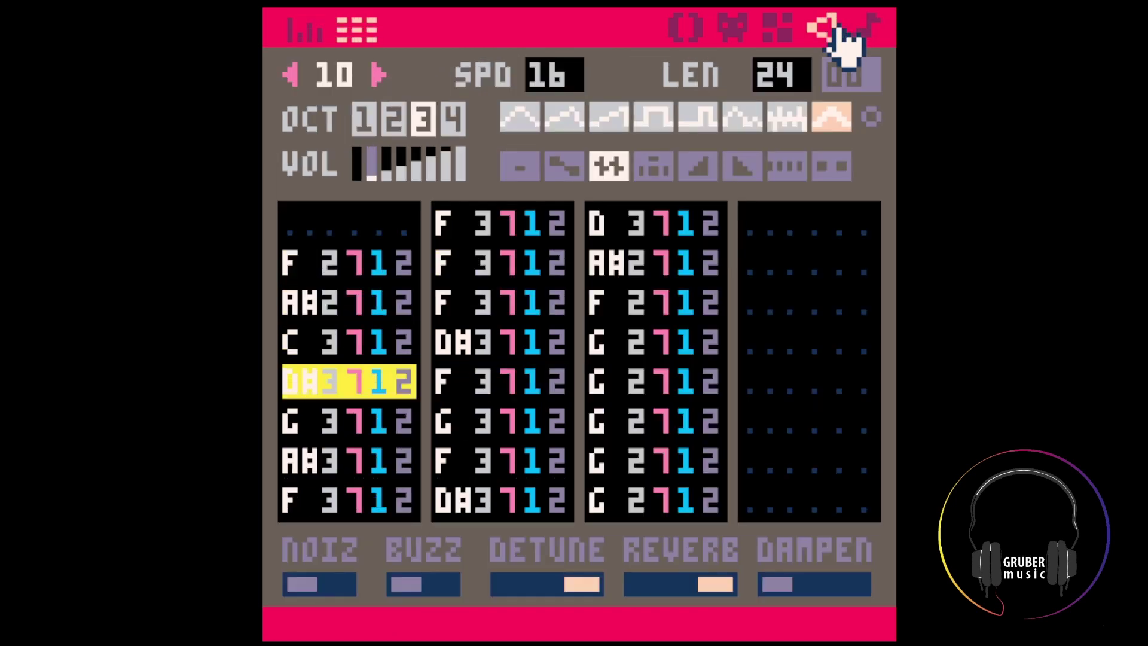
Compare the middle and maximum detune levels on SFX 10 and check the maximum level in pattern 00
left_click(543, 591)
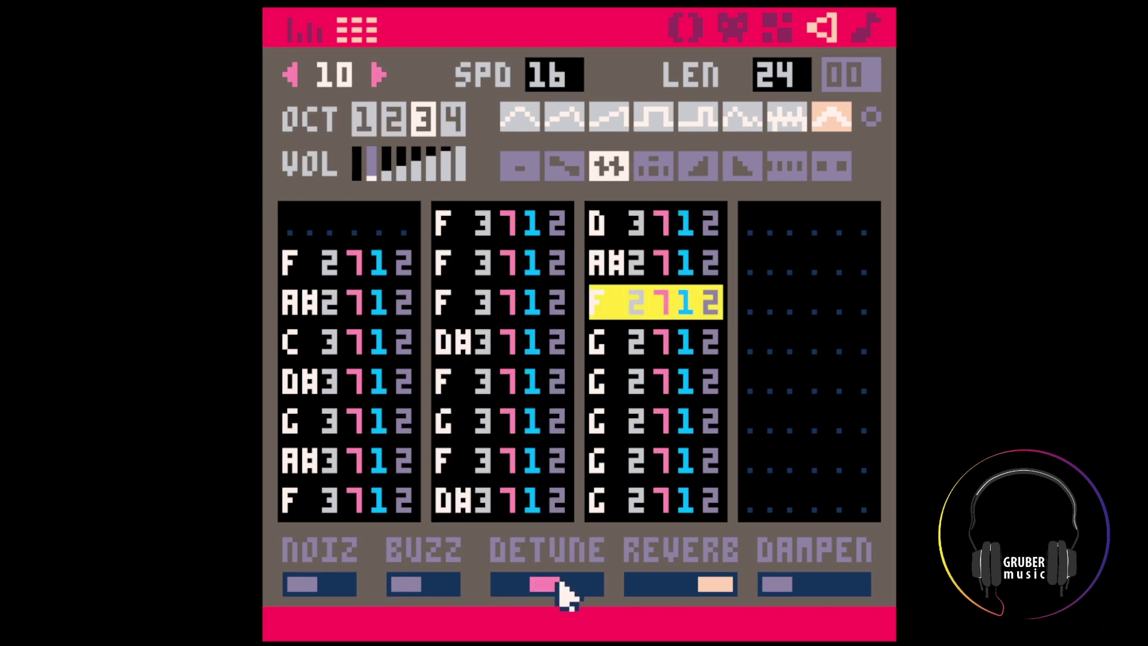
left_click(583, 589)
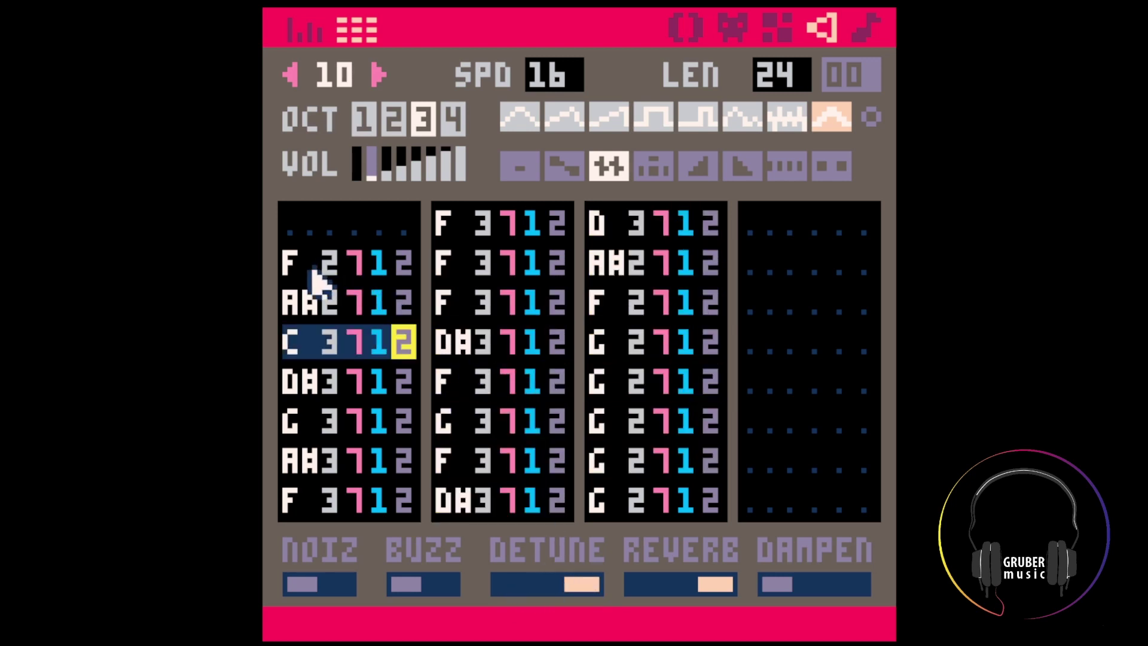
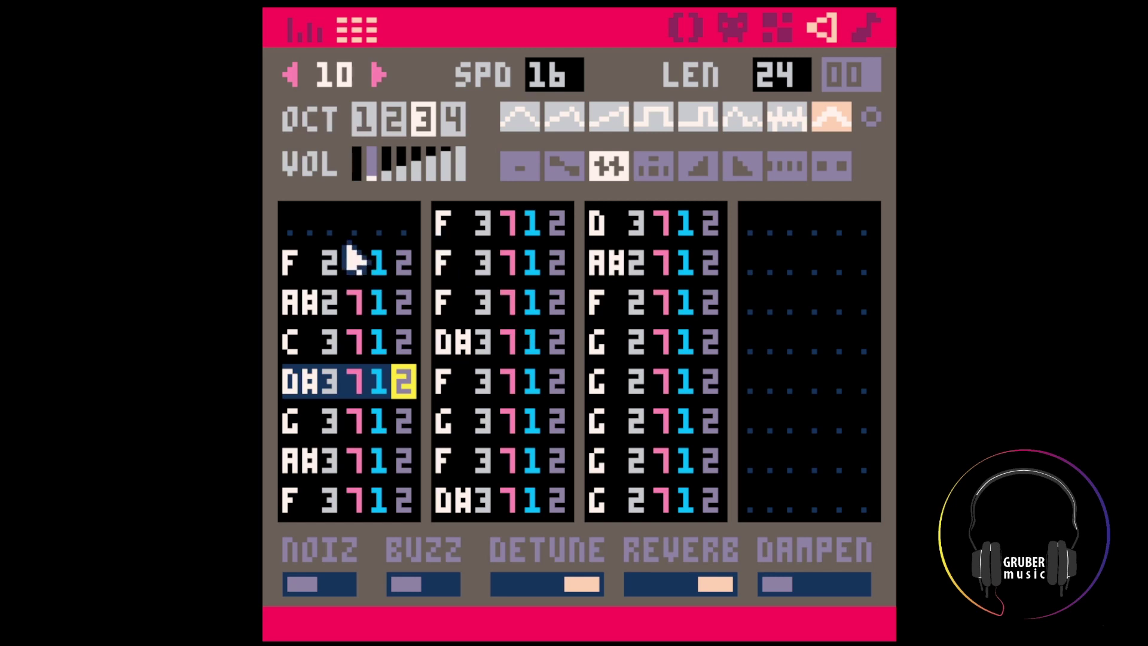
left_click(868, 27)
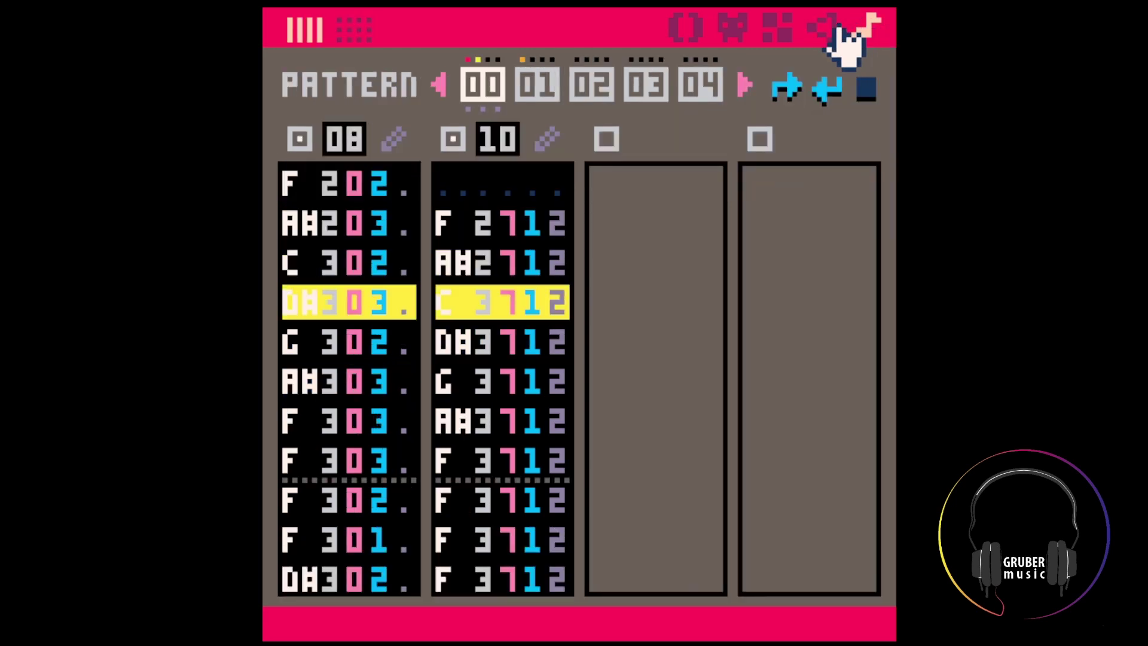
left_click(822, 27)
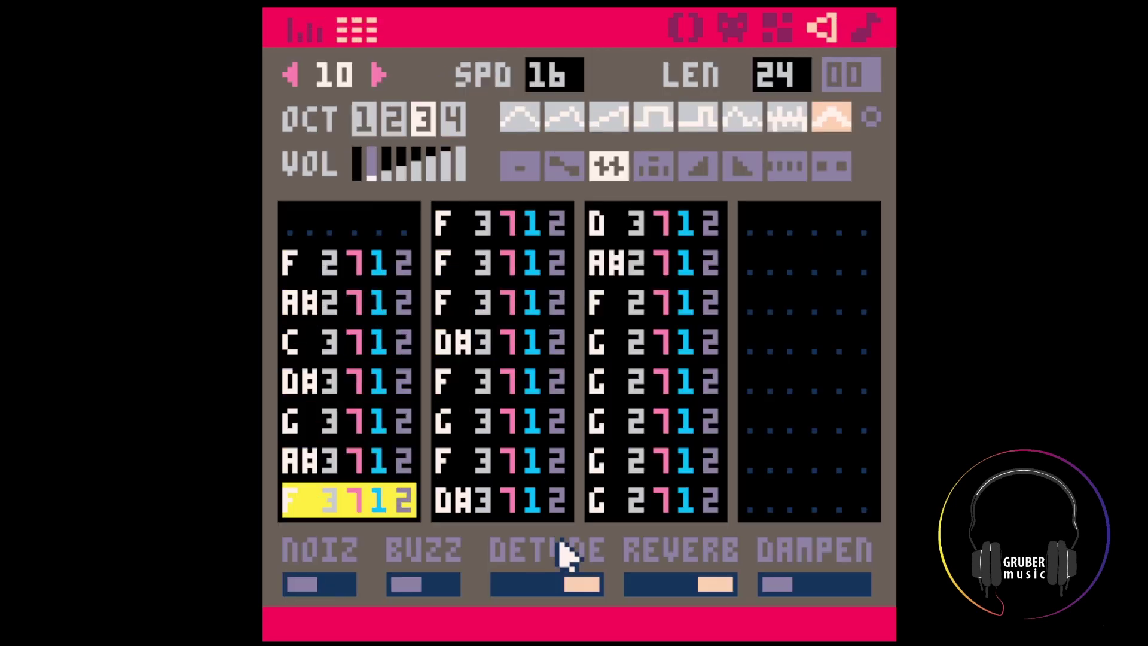
Turn off detune and reverb for SFX 10, switch buzz on, and set dampen to the middle level
left_click(545, 585)
left_click(653, 585)
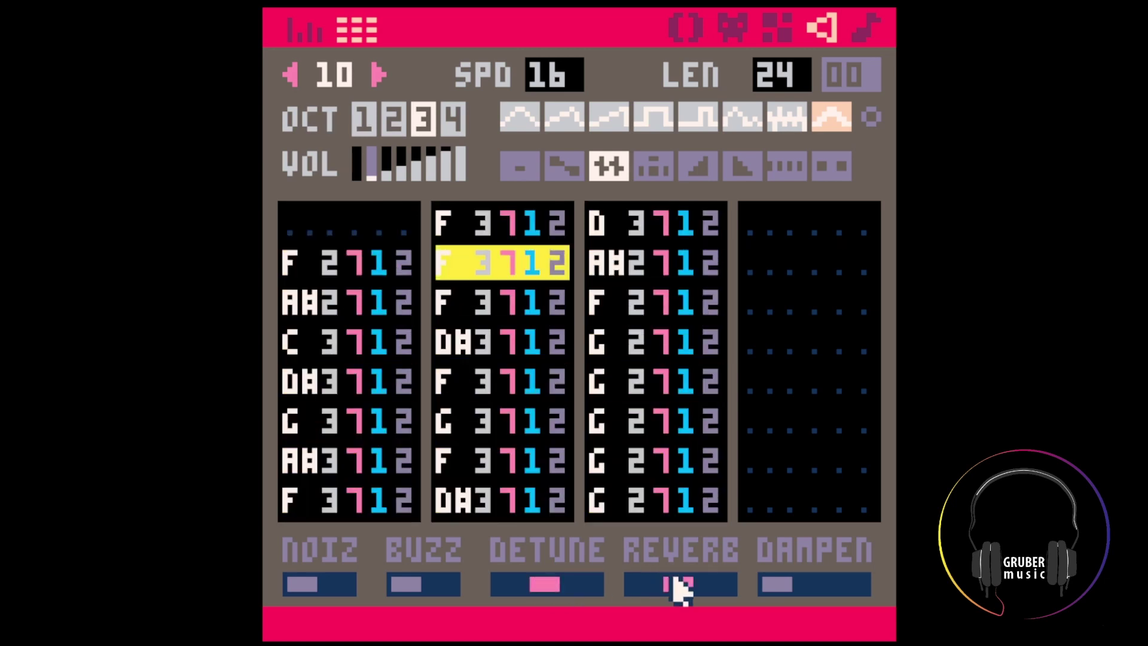
left_click(458, 585)
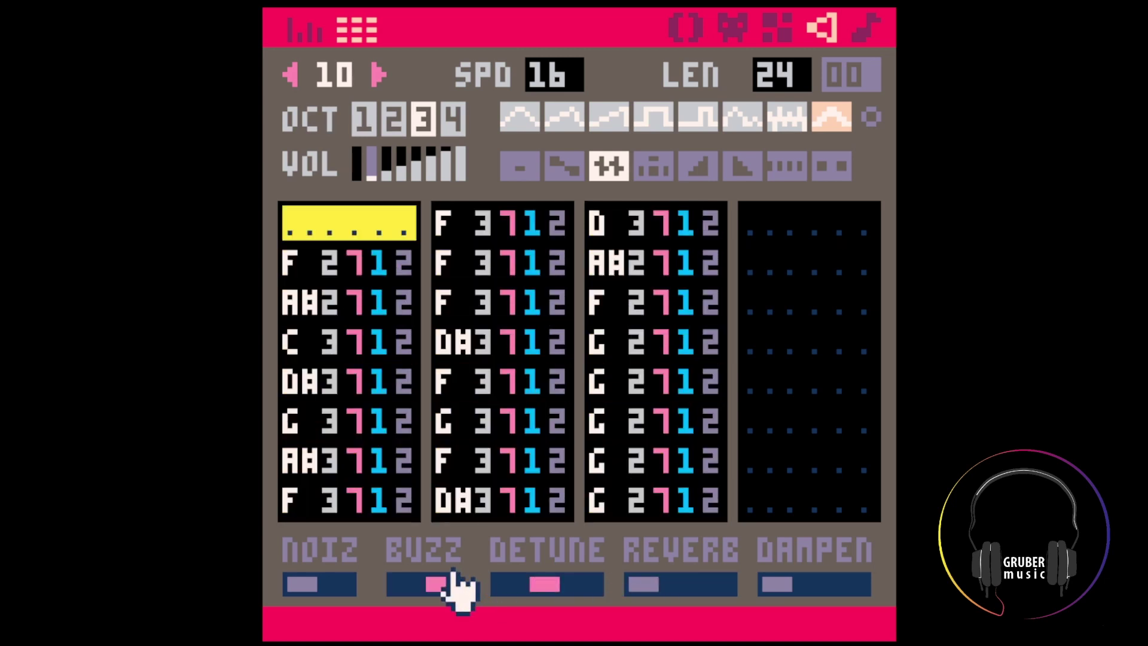
left_click(826, 586)
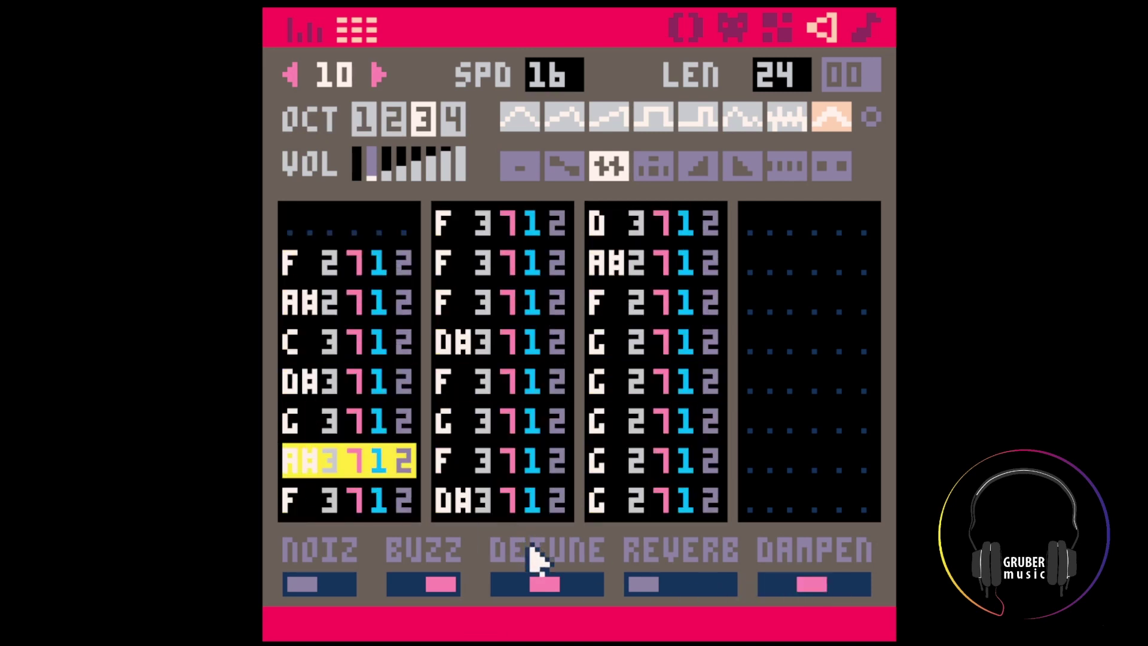
left_click(502, 585)
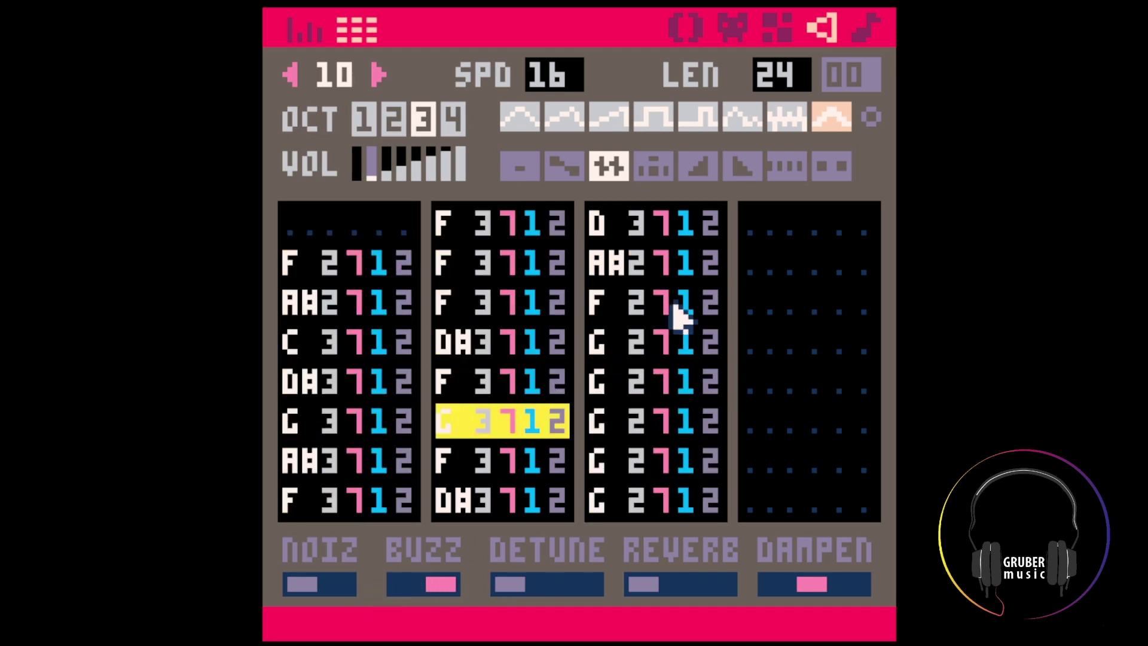
Apply effect 1 (slide) to the first D#3 and the G 3 in the second column of SFX 10, and to F 2 and the first G 2 in the third
left_click(567, 341)
key("1")
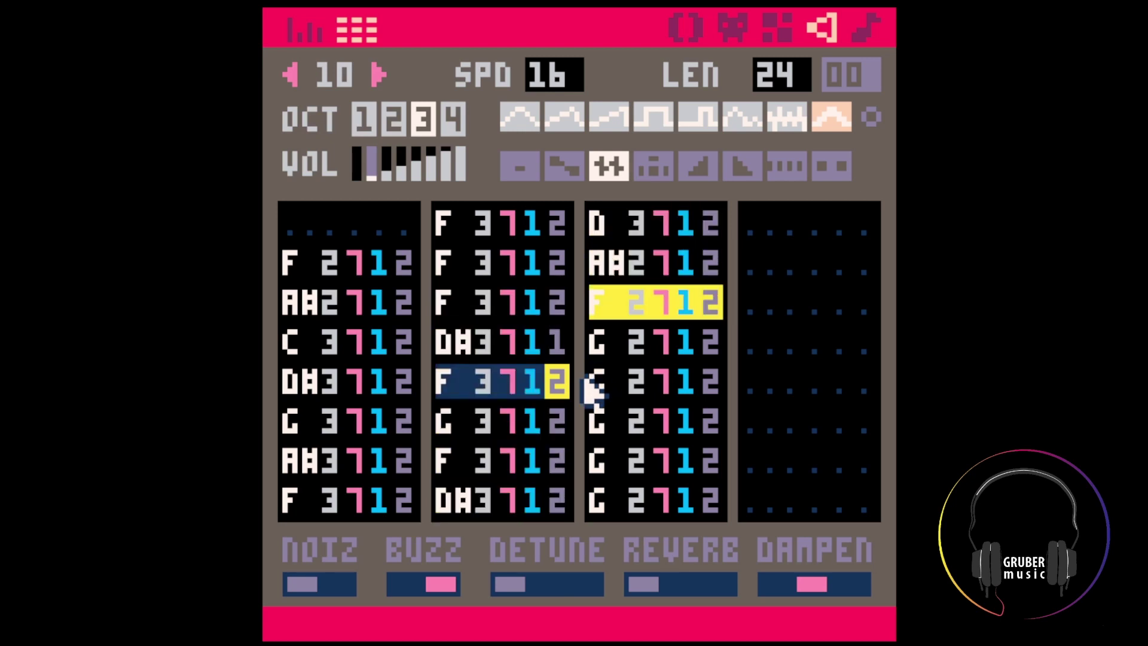
left_click(567, 428)
key("1")
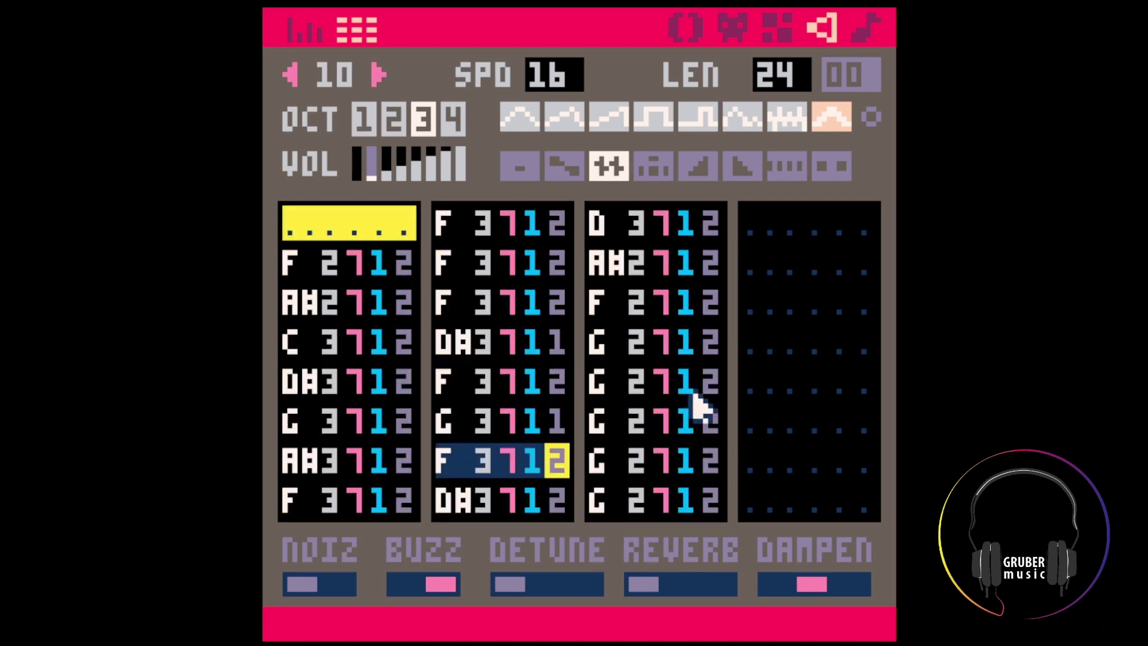
left_click(711, 350)
key("1")
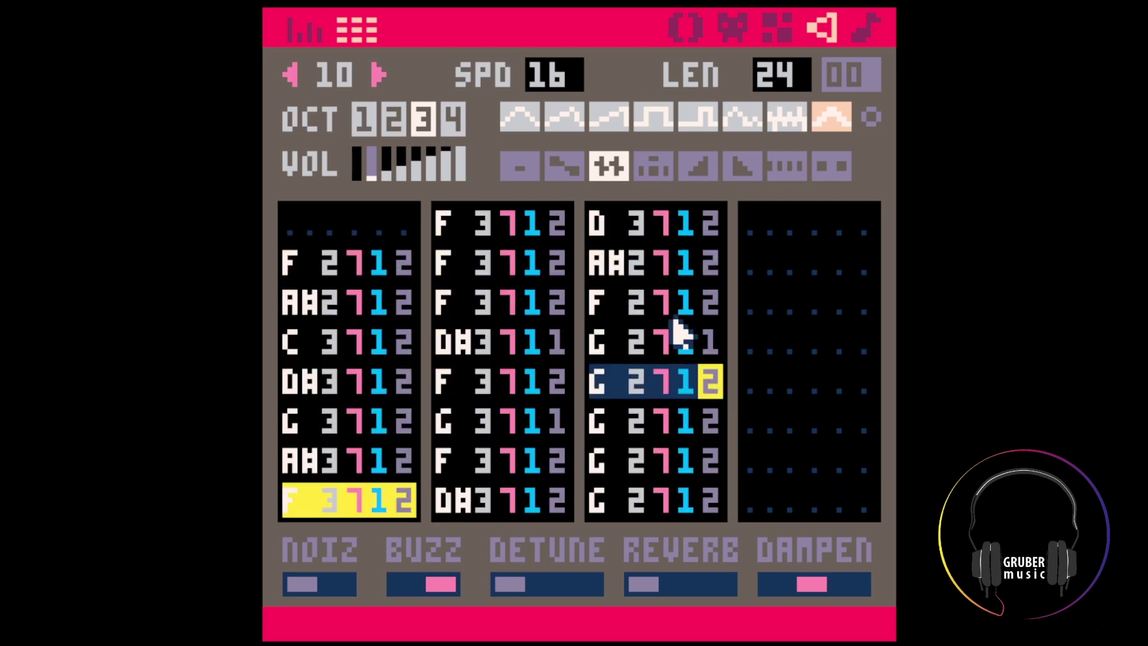
left_click(718, 302)
key("1")
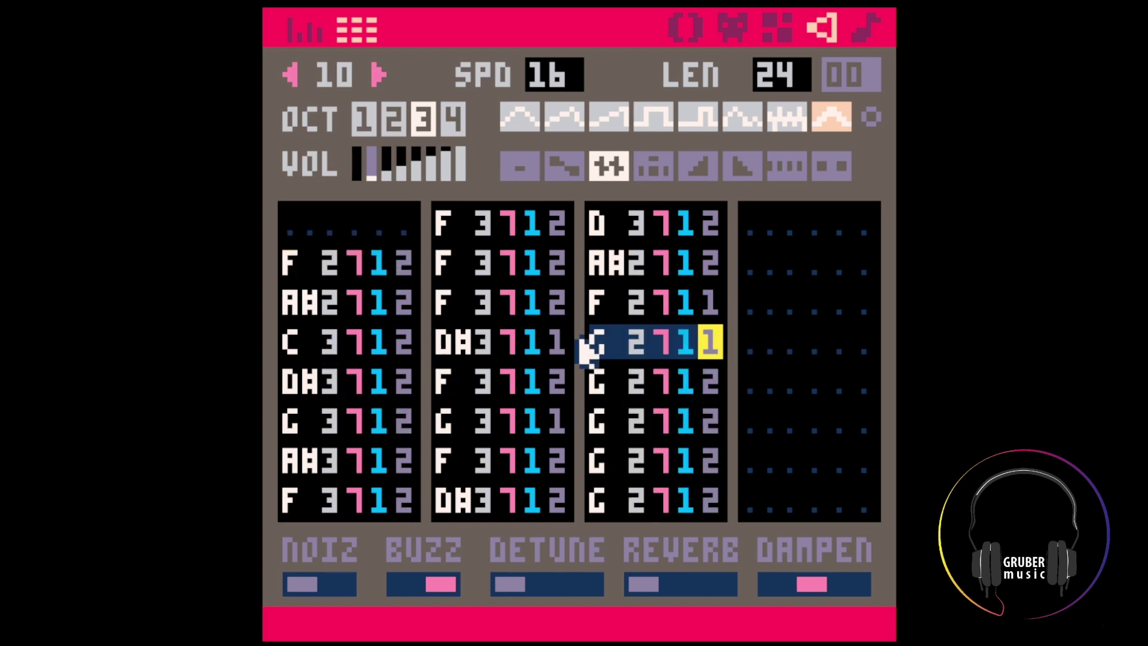
Review the slide notes in the second and third columns of SFX 10 and listen to them in the music pattern
left_click(555, 342)
left_click(556, 421)
left_click(712, 319)
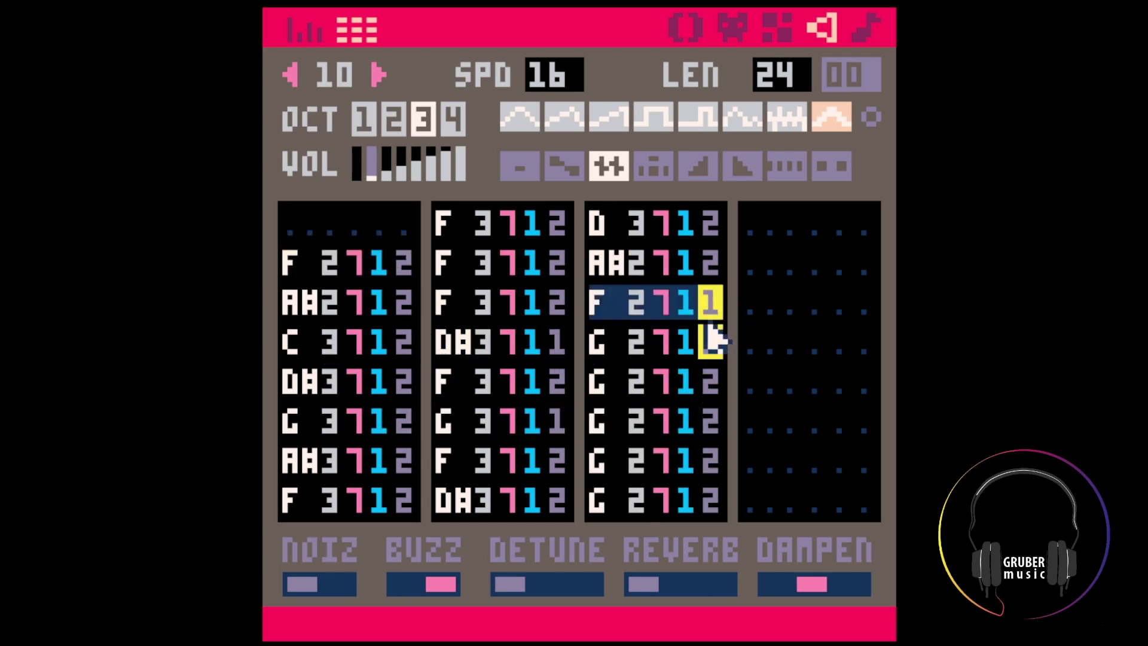
left_click(708, 338)
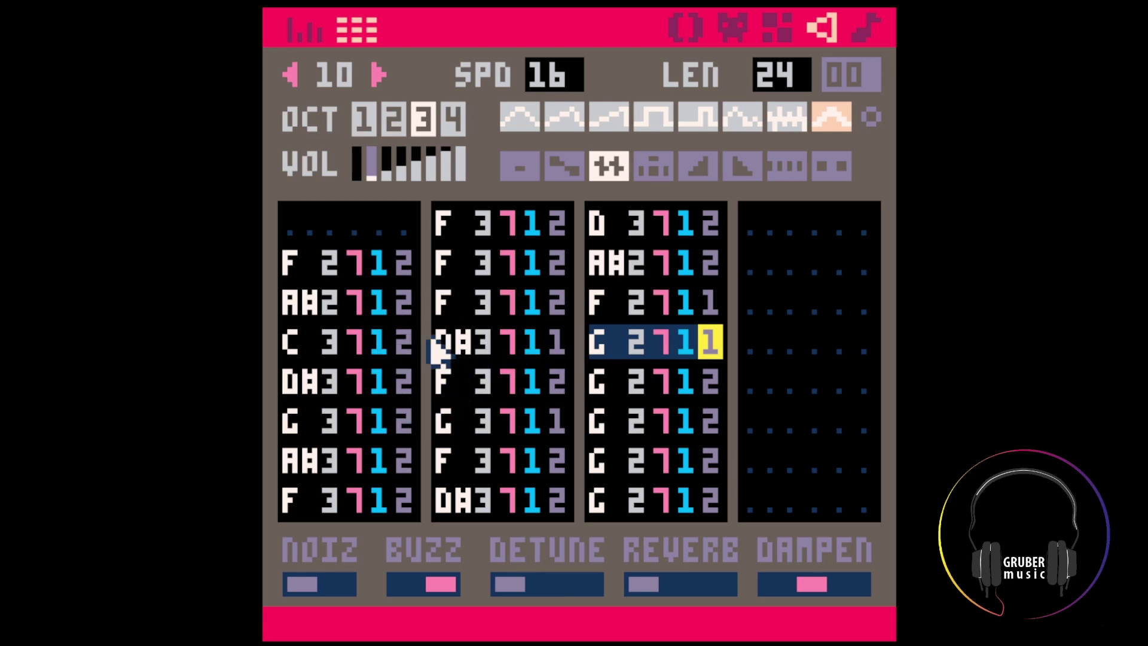
left_click(869, 28)
key("space")
left_click(823, 30)
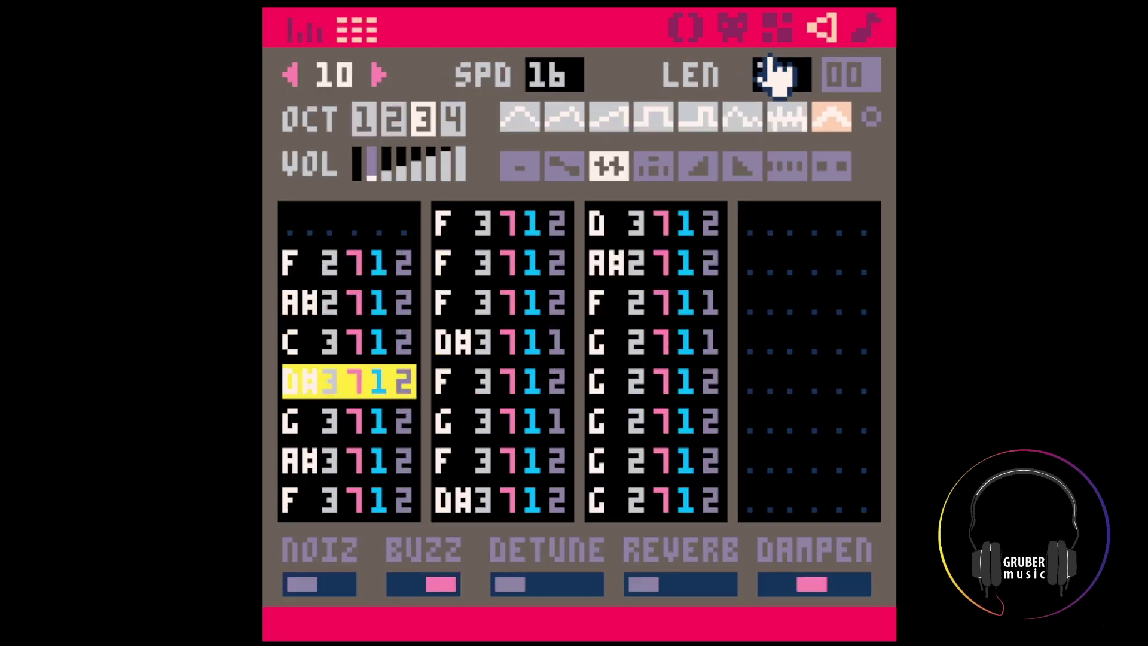
Apply effect 1 (slide) to the A#3 in the first column of SFX 10, and compare volumes 2 and 1 for all notes, keeping 1
left_click(387, 164, "shift")
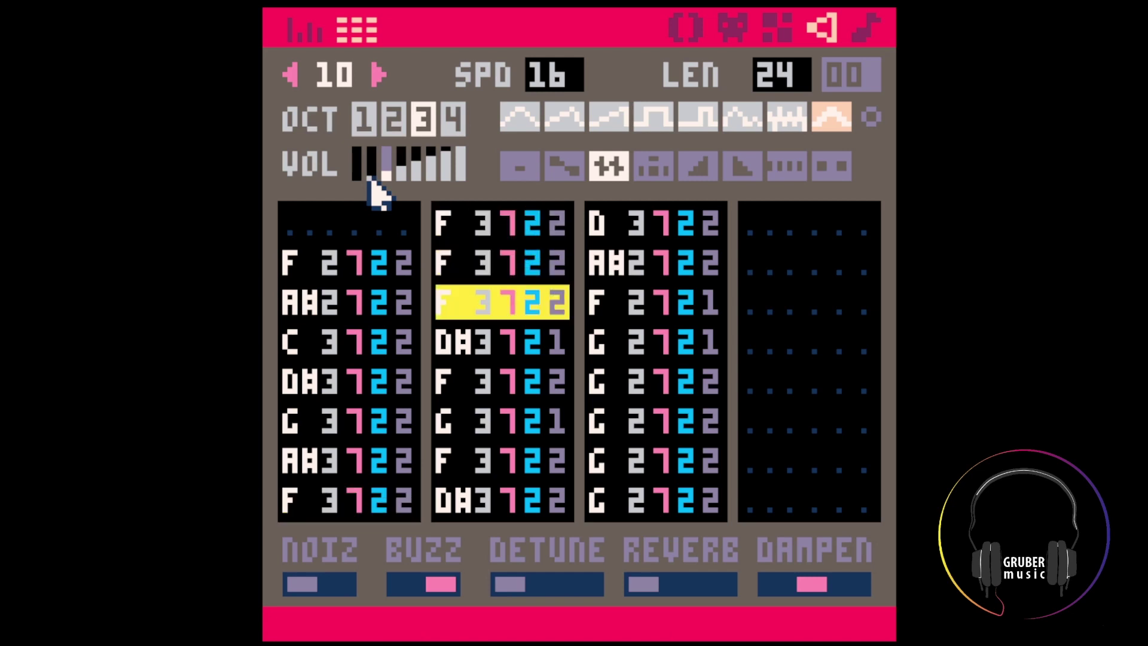
left_click(404, 464)
key("1")
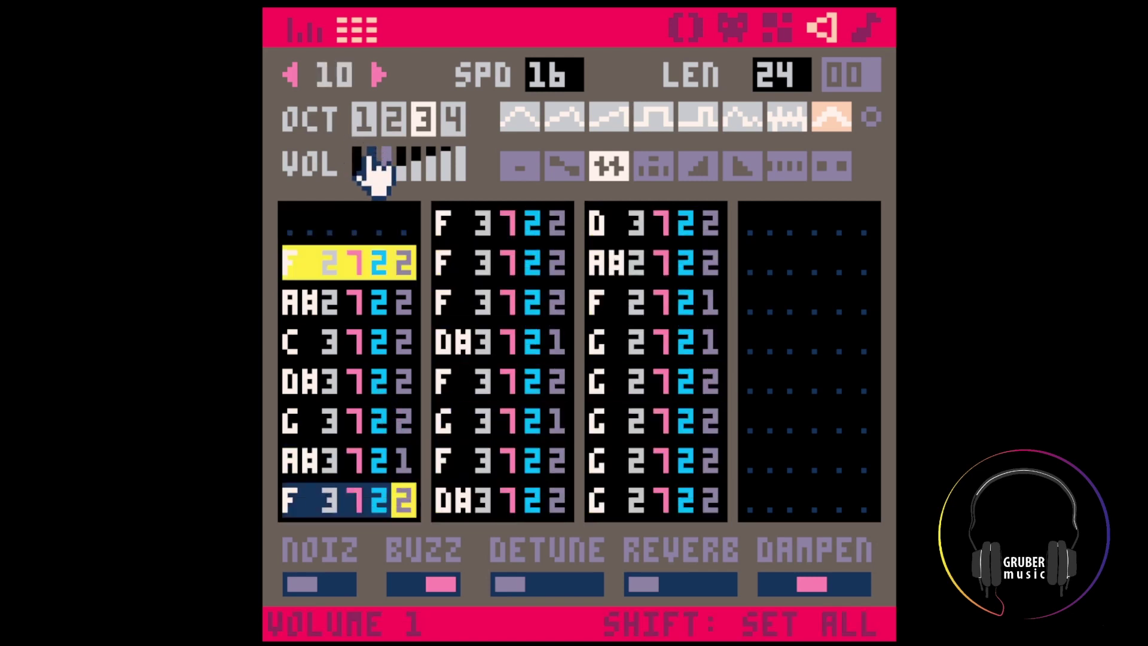
left_click(372, 171, "shift")
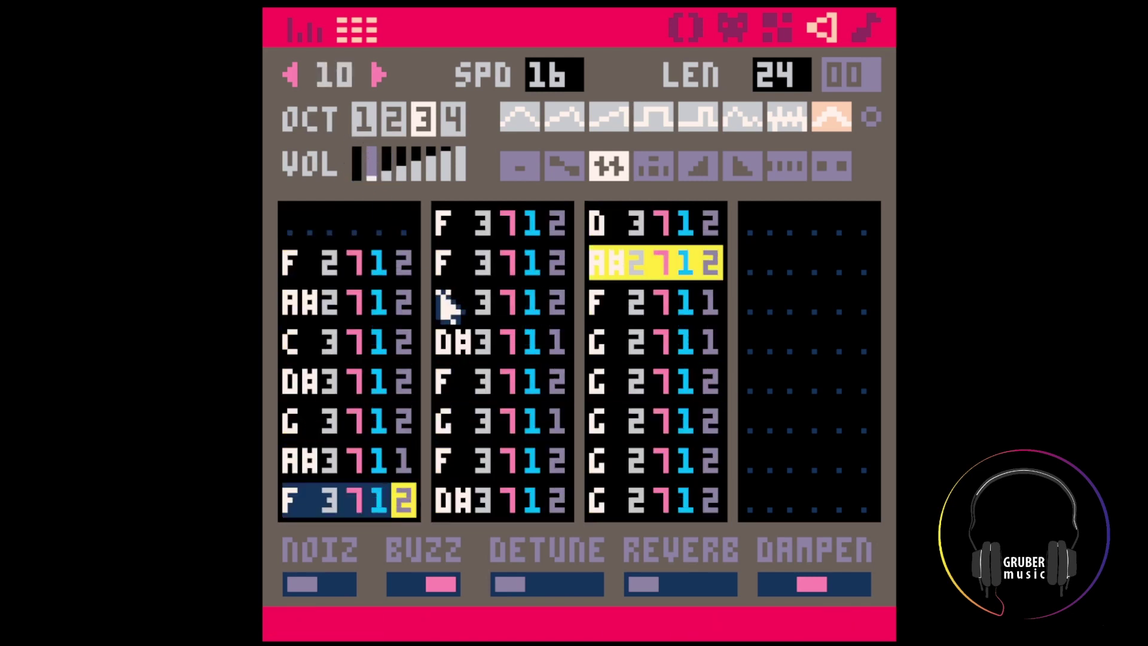
Try an extra empty row before the first F 2 of SFX 10 and remove it again
left_click(297, 275)
key("Return")
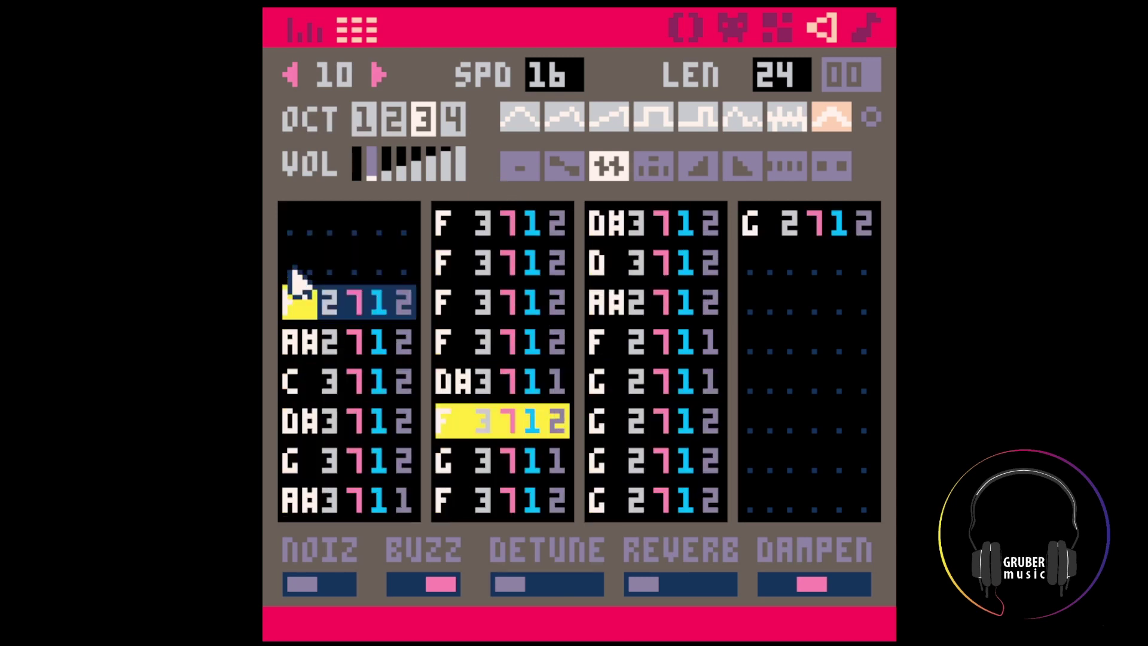
key("BackSpace")
Examine the delayed echo beside the melody in pattern 00 and compare it with pattern 01
left_click(533, 301)
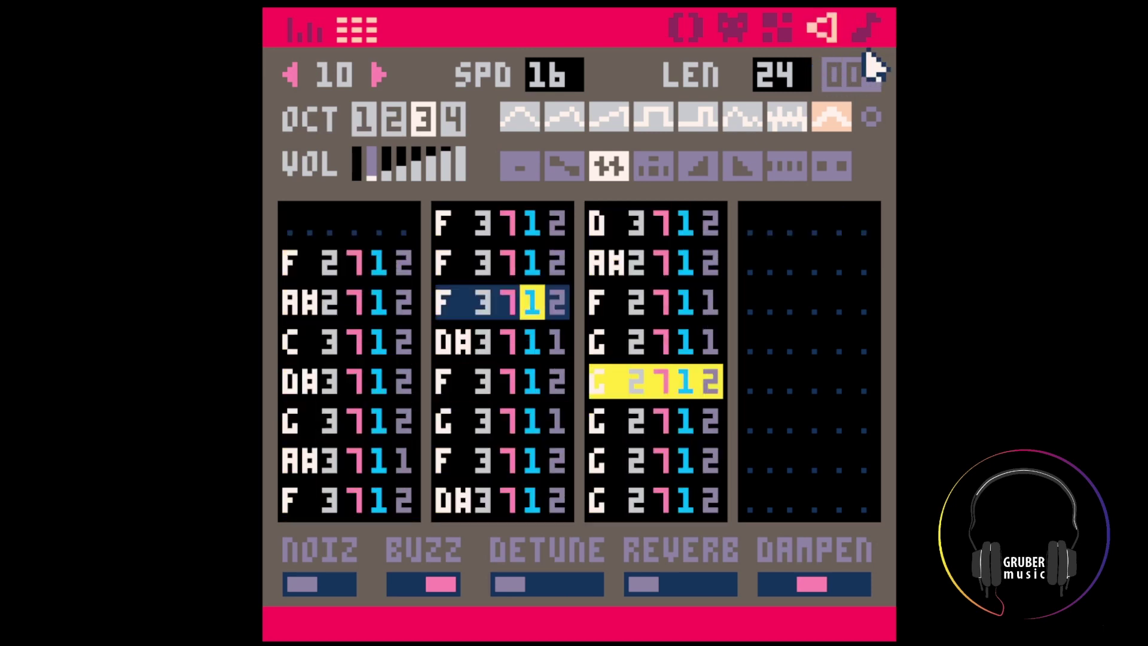
left_click(869, 29)
left_click(546, 91)
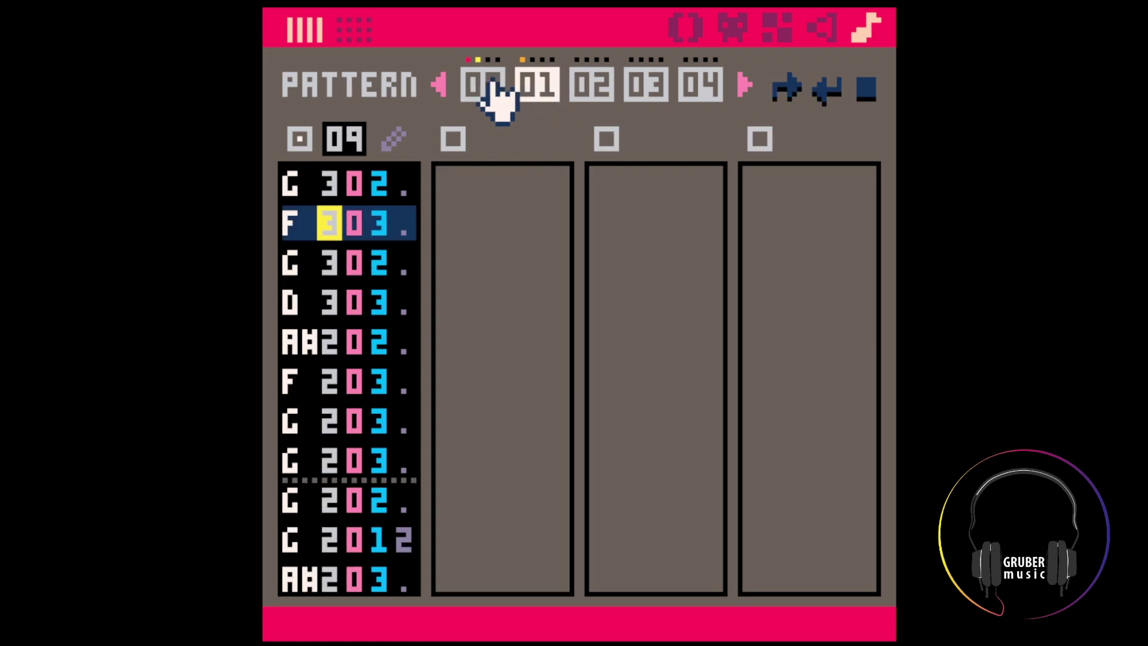
left_click(498, 97)
scroll(505, 225, "up", 5)
left_click(493, 190)
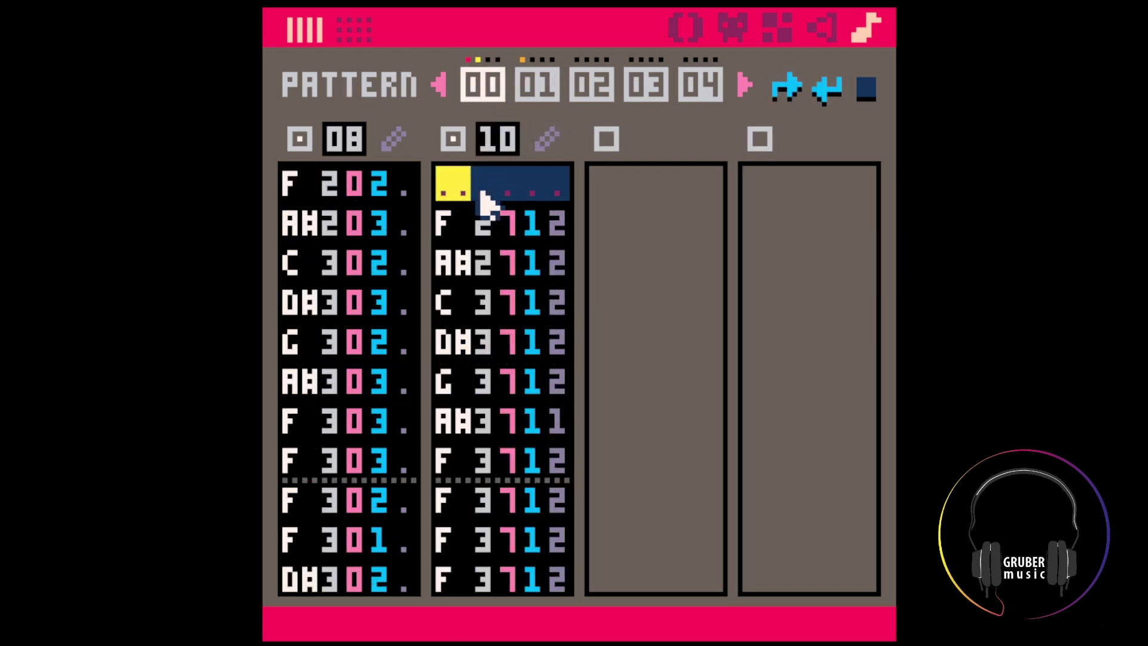
left_click(469, 217)
left_click(507, 194)
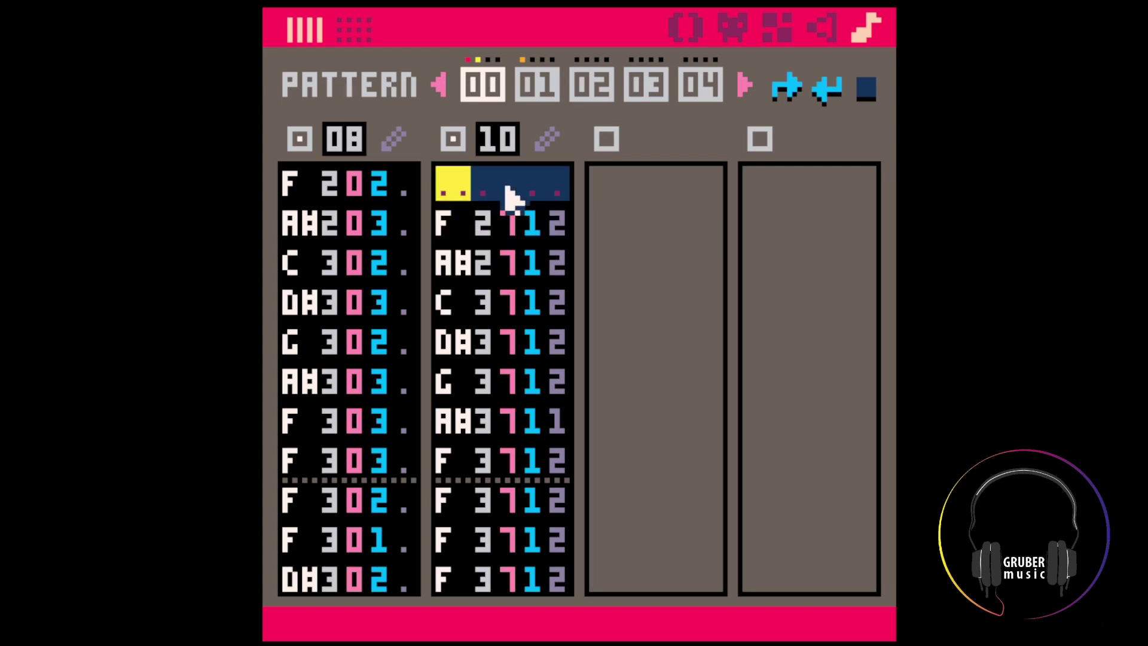
left_click(551, 90)
left_click(502, 90)
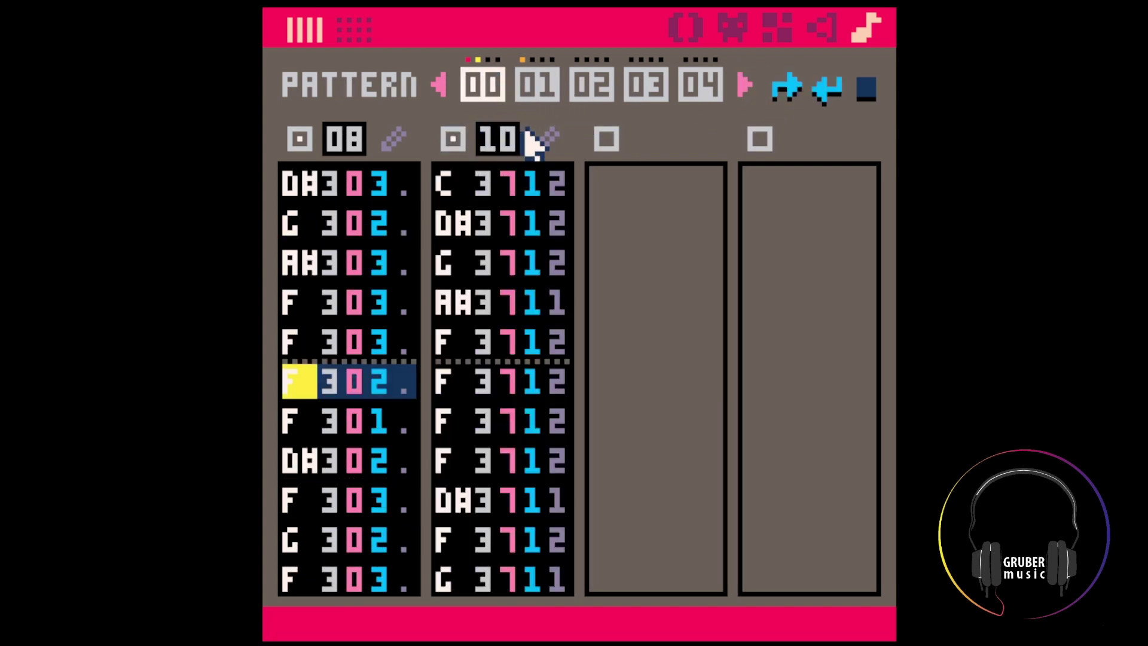
Copy the whole of SFX 10 with its filter settings into SFX 11
left_click(541, 138)
key("ctrl+c")
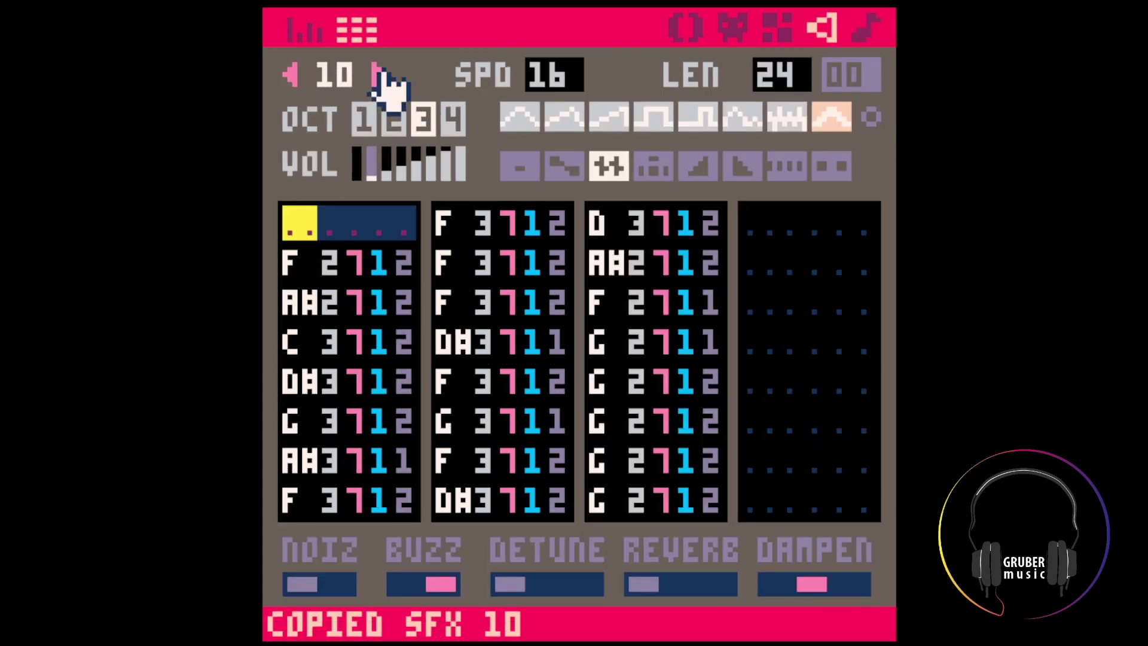
left_click(379, 75)
key("Tab")
key("Tab")
key("ctrl+v")
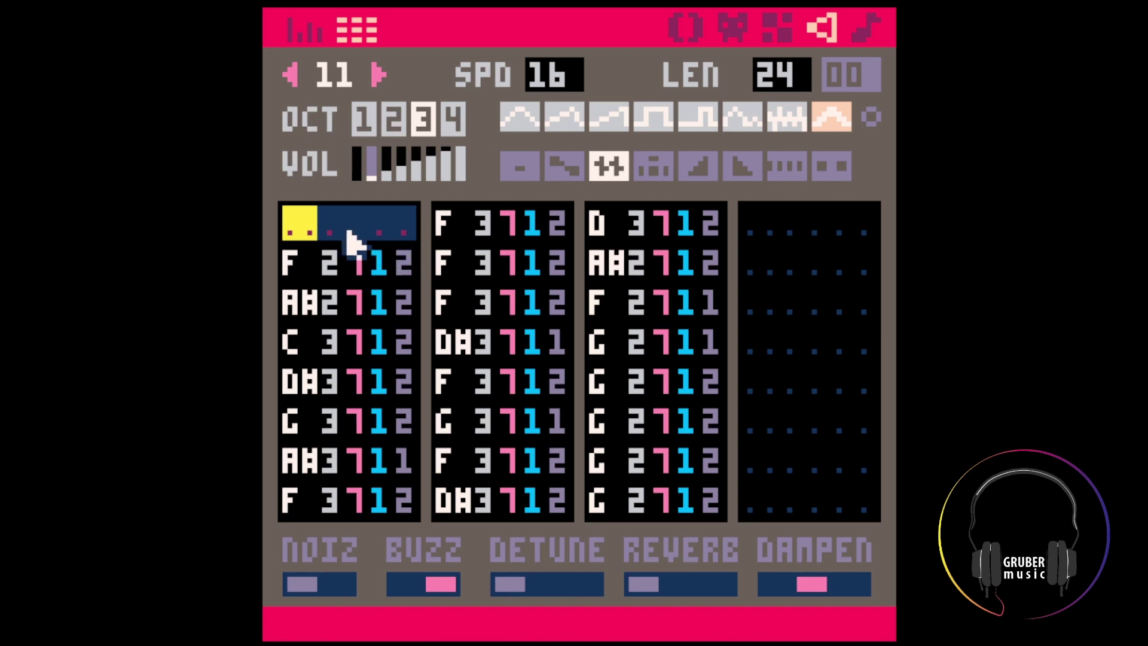
Copy all notes of SFX 09 in pattern 01 and enable the second channel with SFX 11
left_click(861, 24)
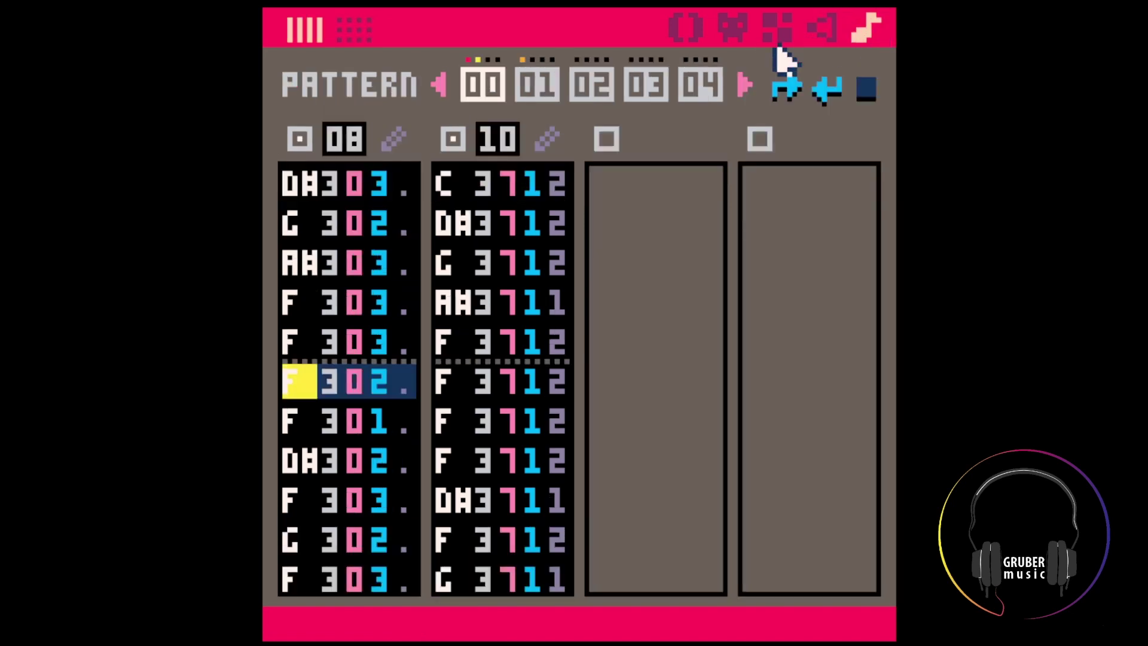
left_click(539, 85)
left_click(326, 186)
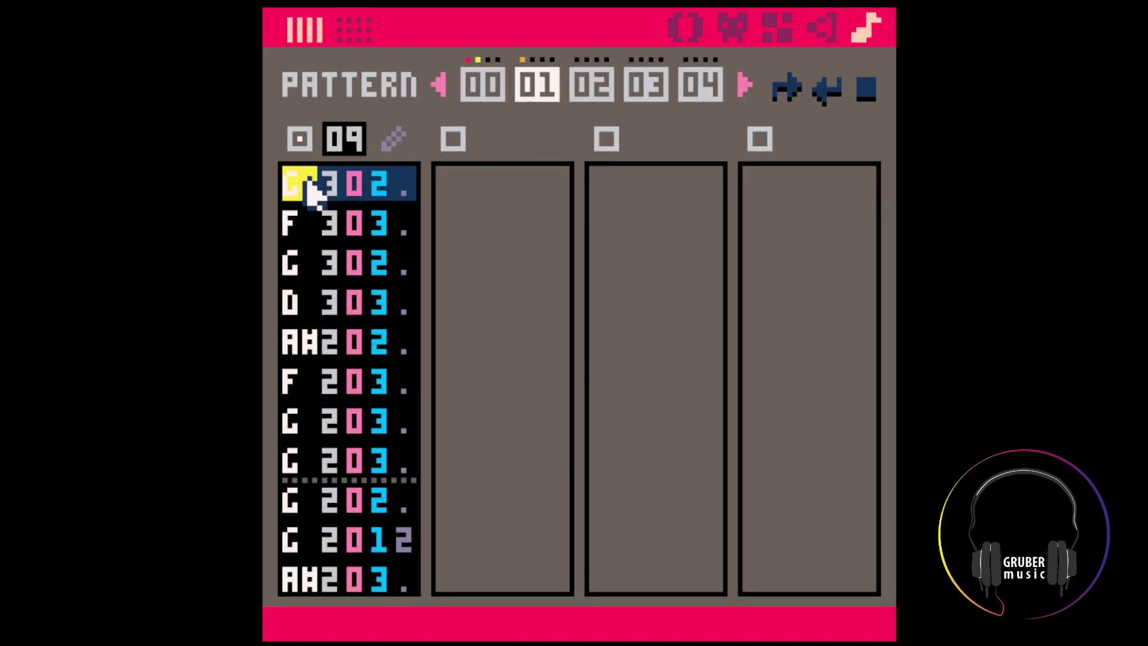
key("ctrl+a")
key("ctrl+c")
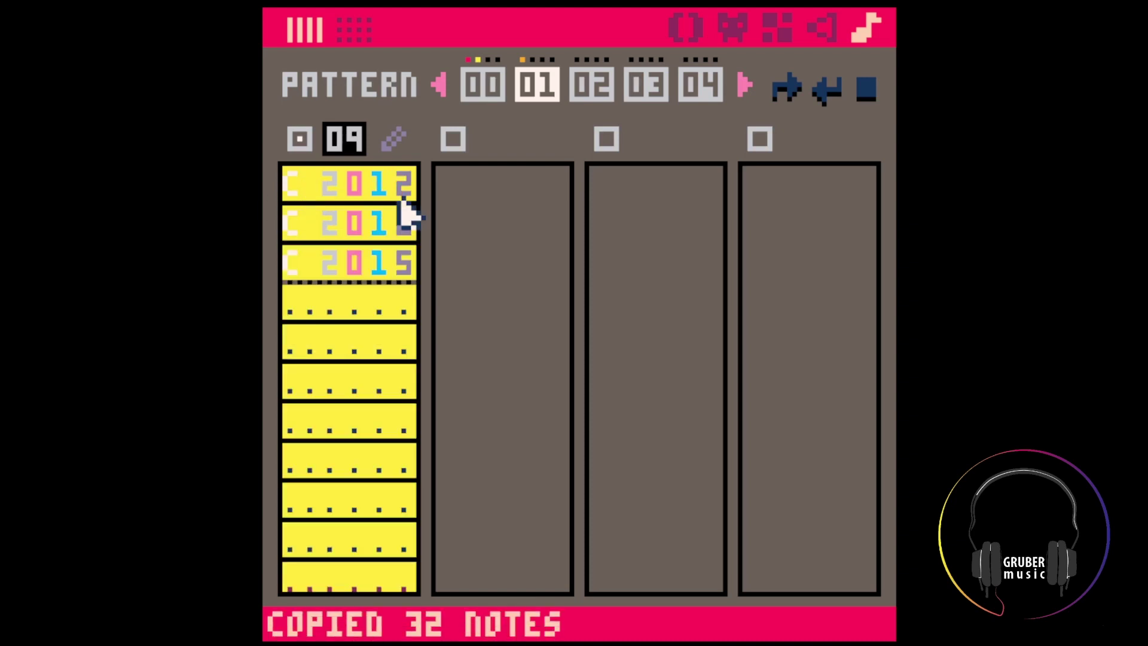
left_click(455, 137)
left_click(497, 139)
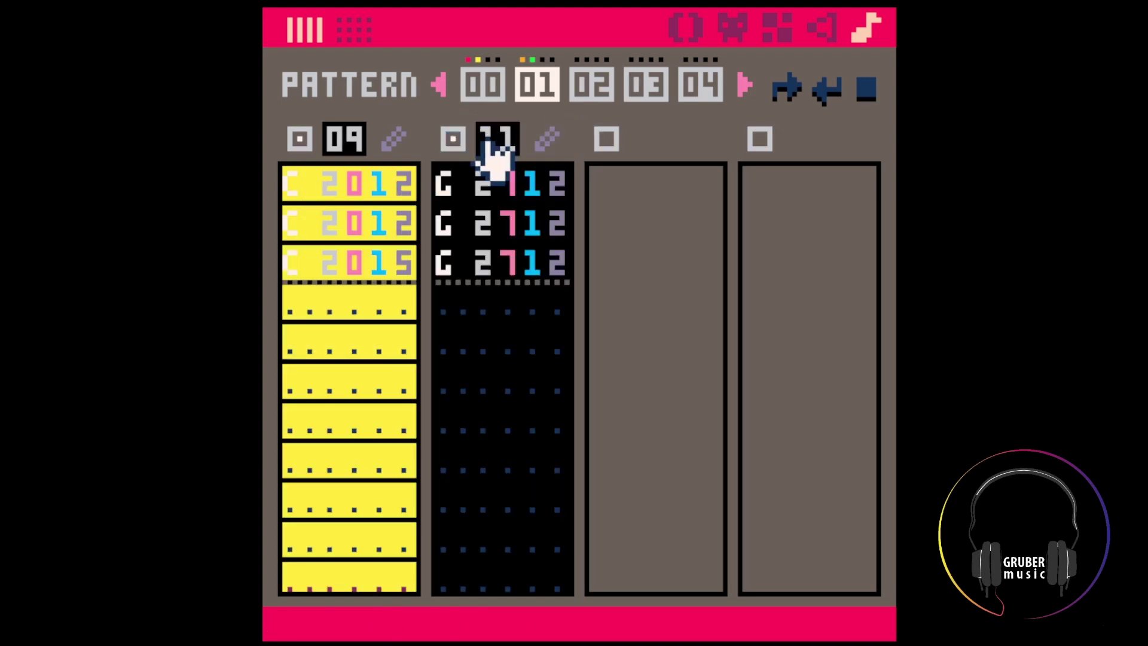
Paste the copied notes over SFX 11, delay them by one empty row at the start, and play pattern 01
left_click(448, 183)
key("ctrl+v")
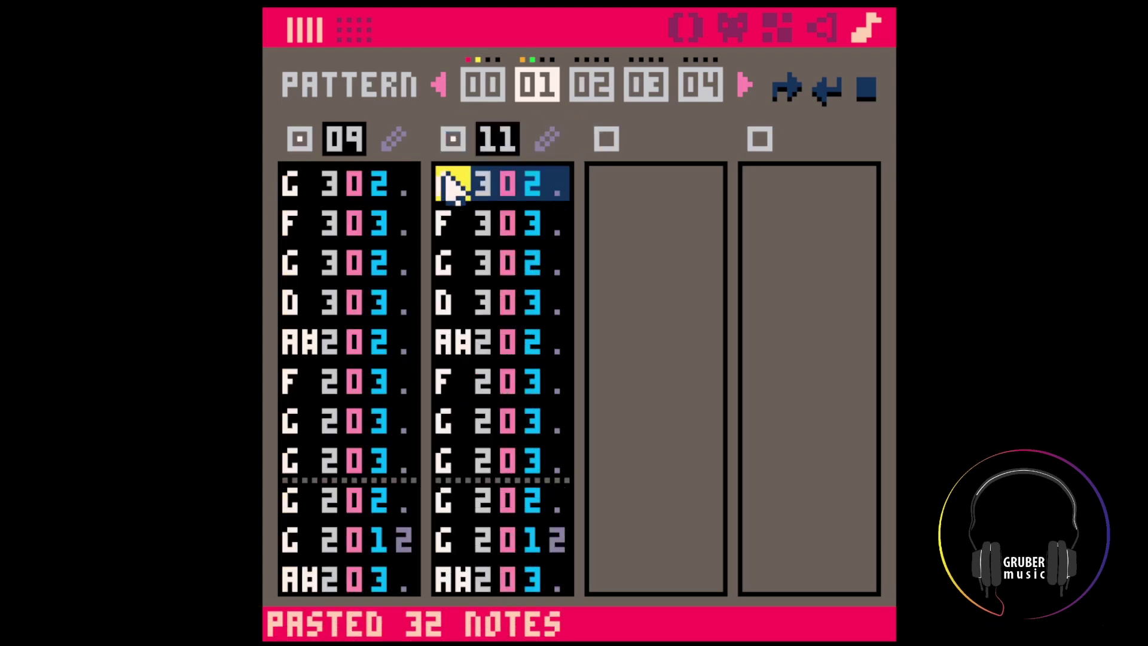
key("Return")
key("space")
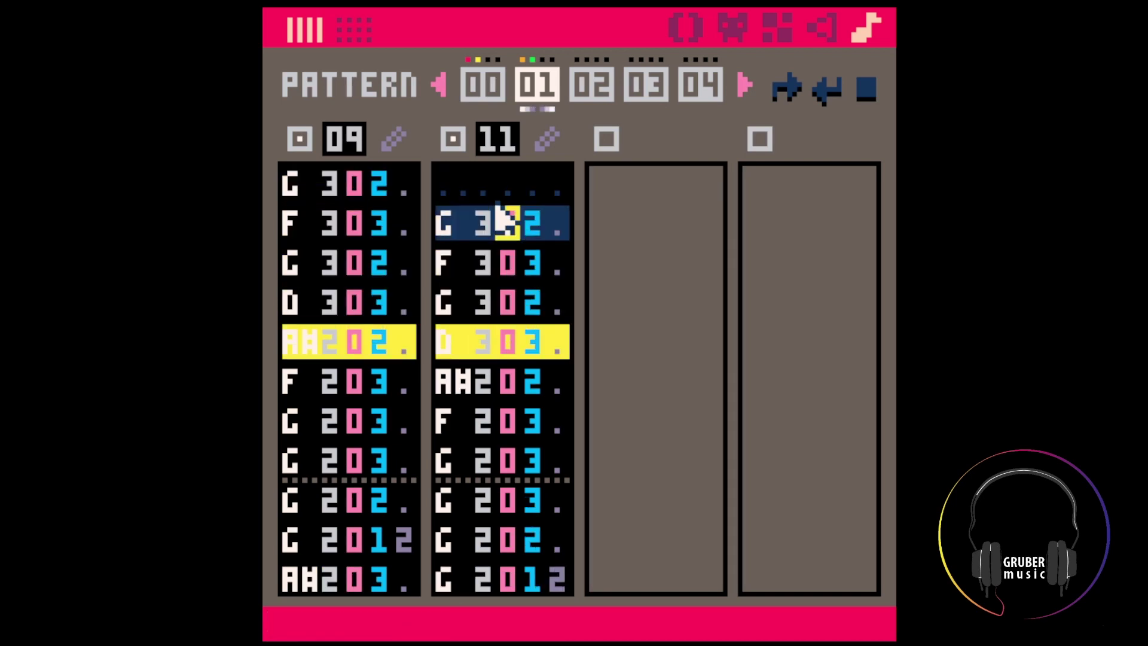
Set all notes of SFX 11 to volume 1 and effect 2 (vibrato), and delete the C 2 in the fourth column
left_click(552, 143)
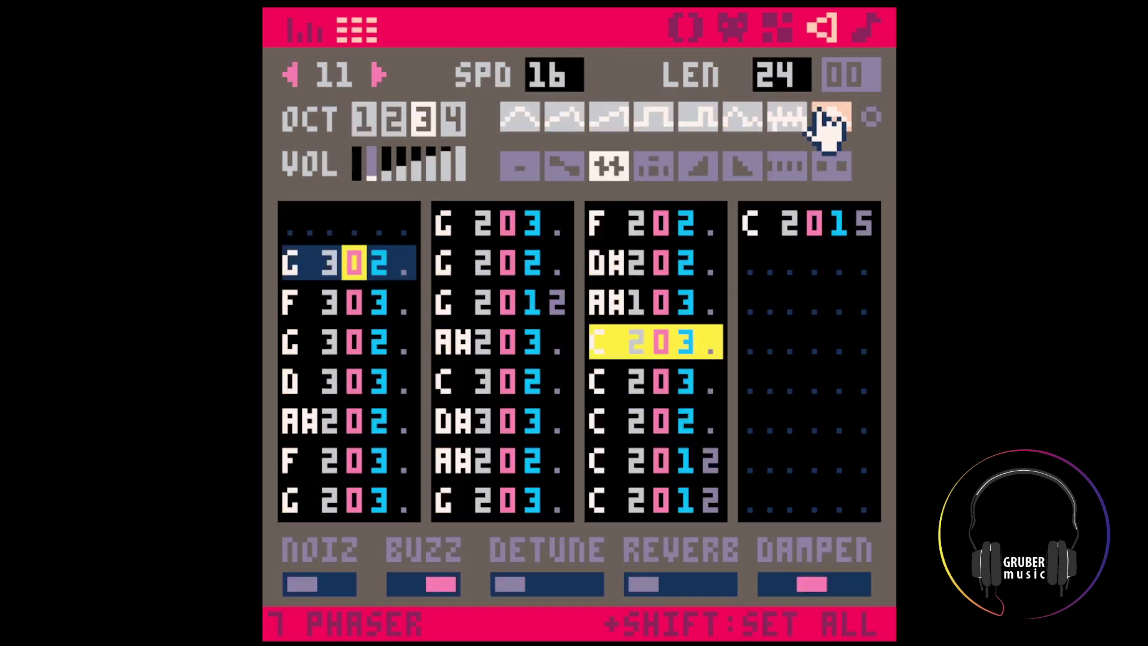
key("space")
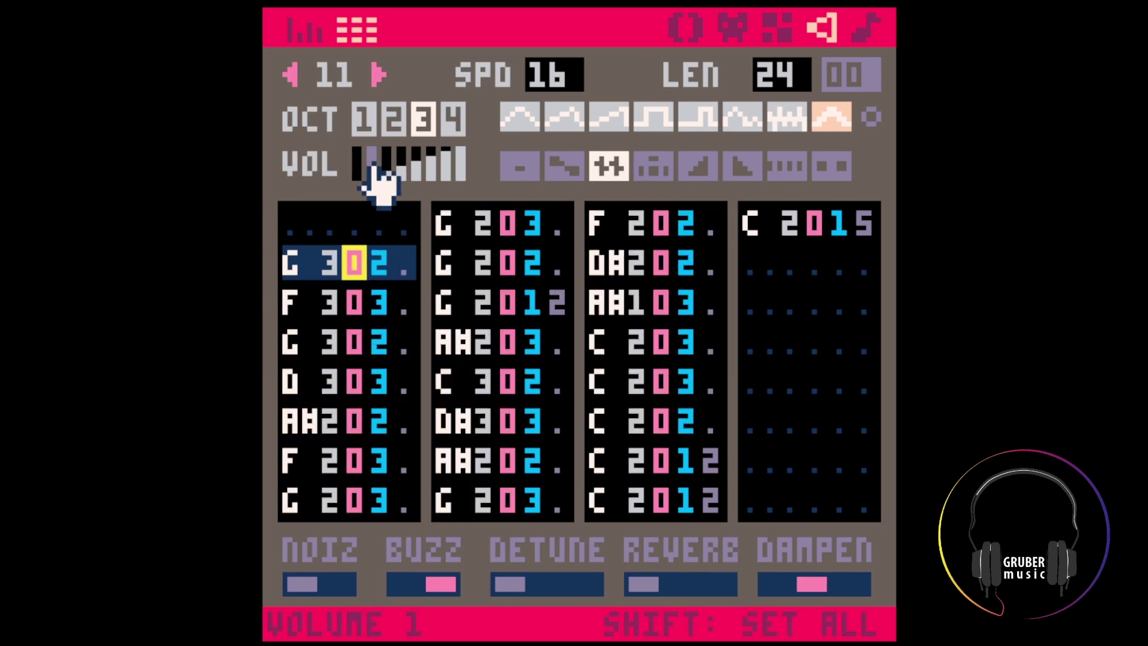
left_click(372, 168, "shift")
key("space")
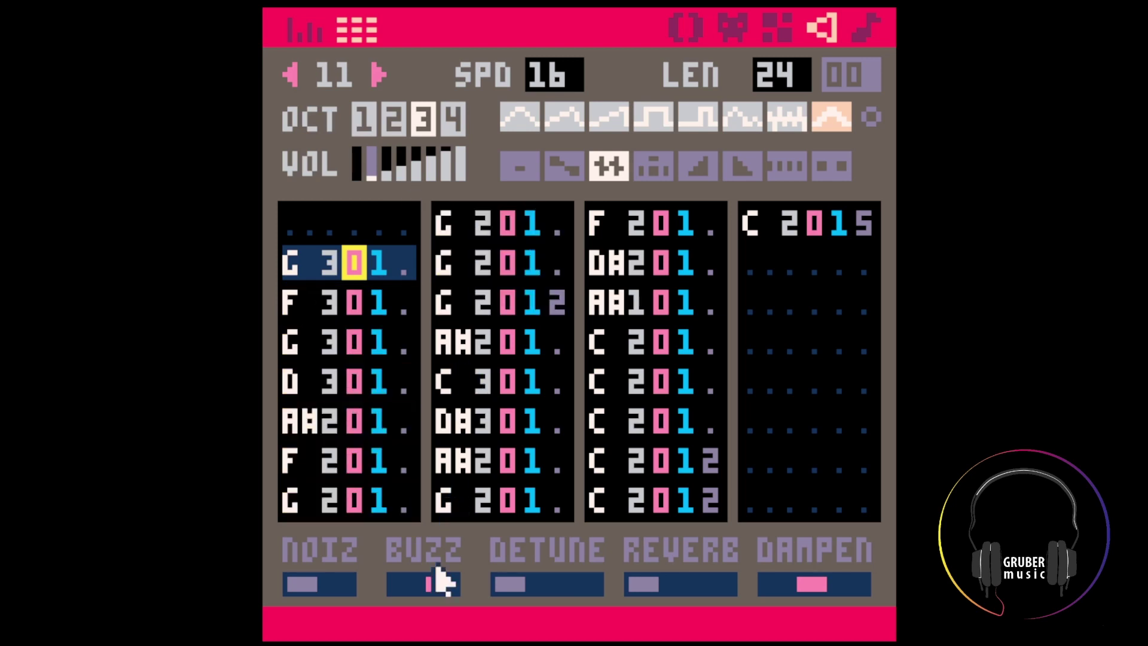
key("space")
left_click(605, 163, "shift")
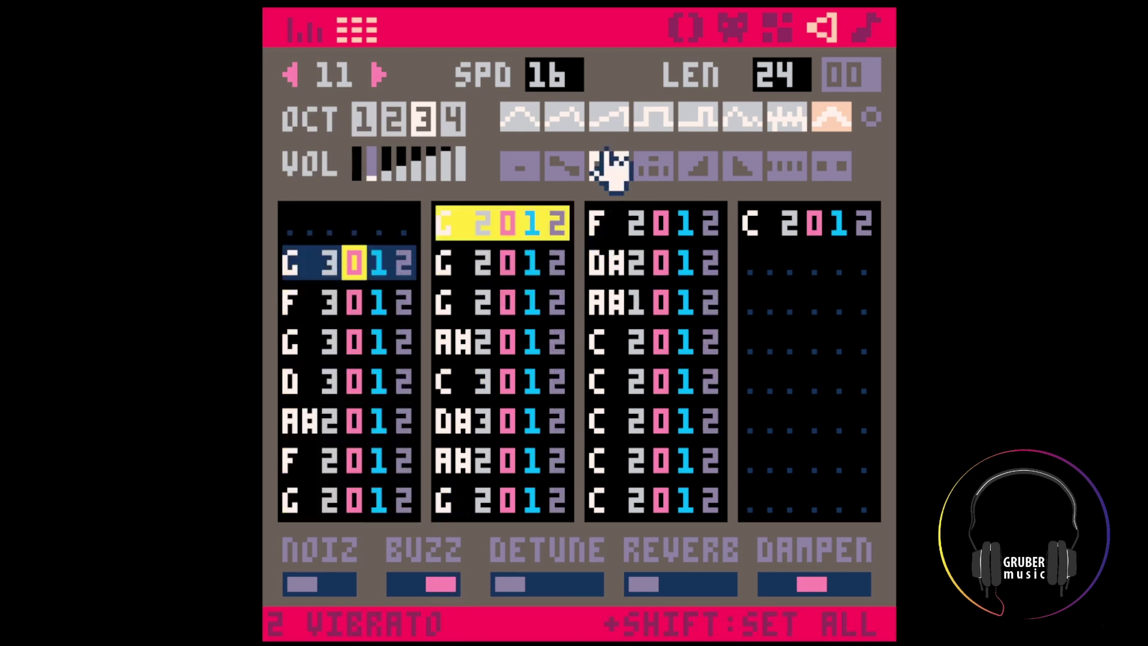
left_click(837, 226)
key("Delete")
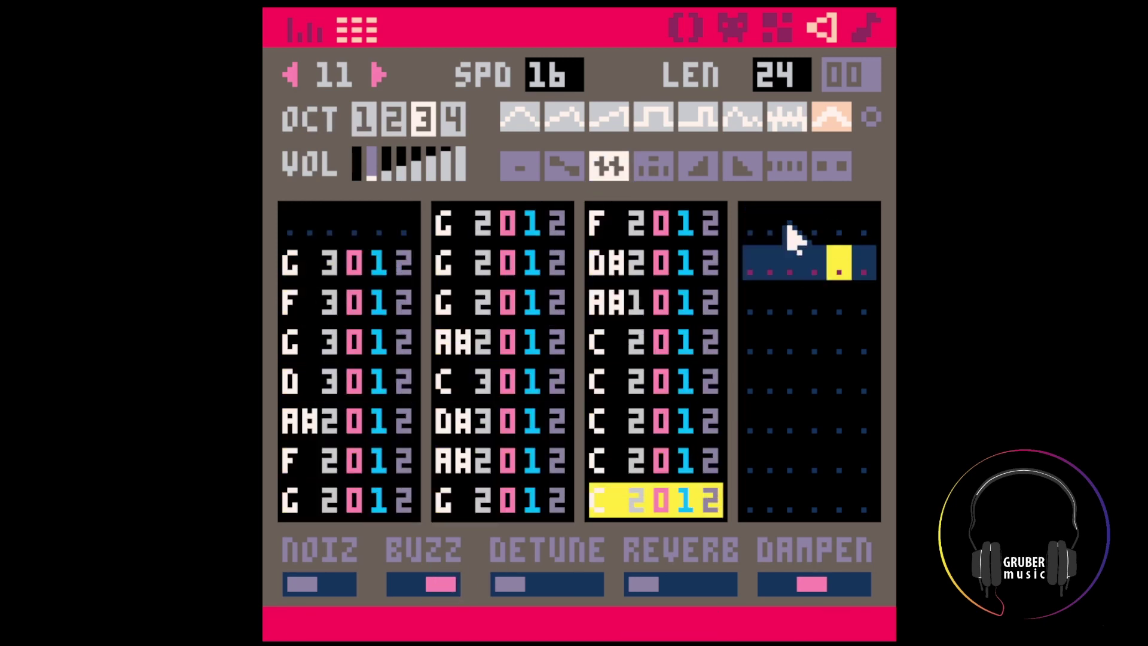
Play pattern 00, and set all notes of SFX 10 to instrument 0 and effect 2 (vibrato)
left_click(296, 76)
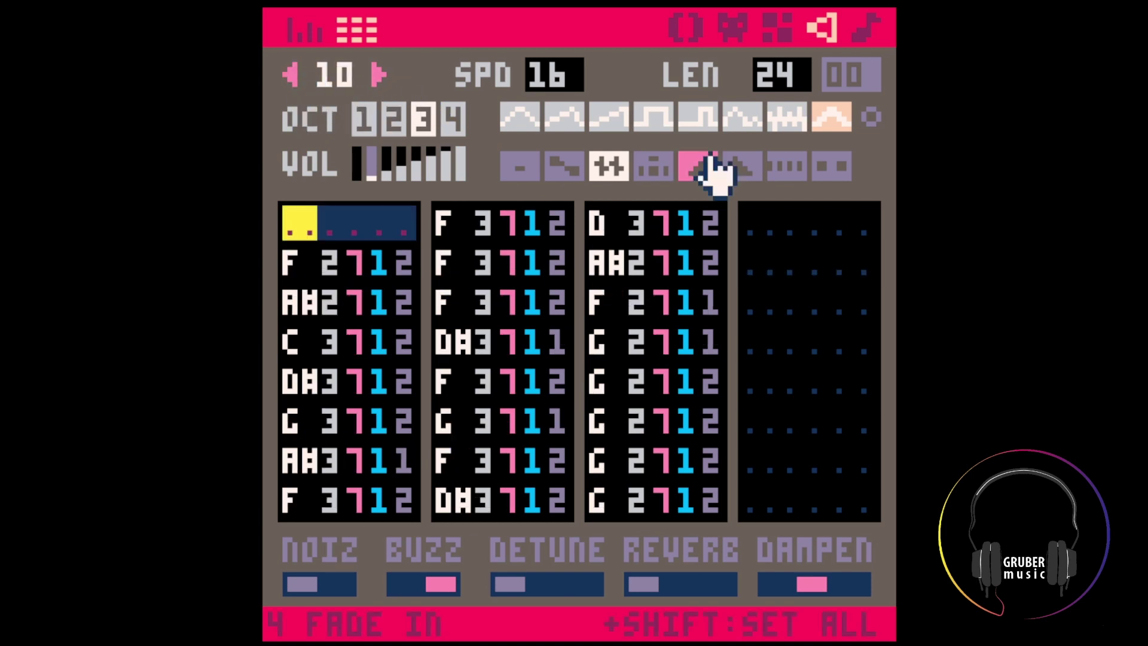
left_click(865, 30)
left_click(483, 84)
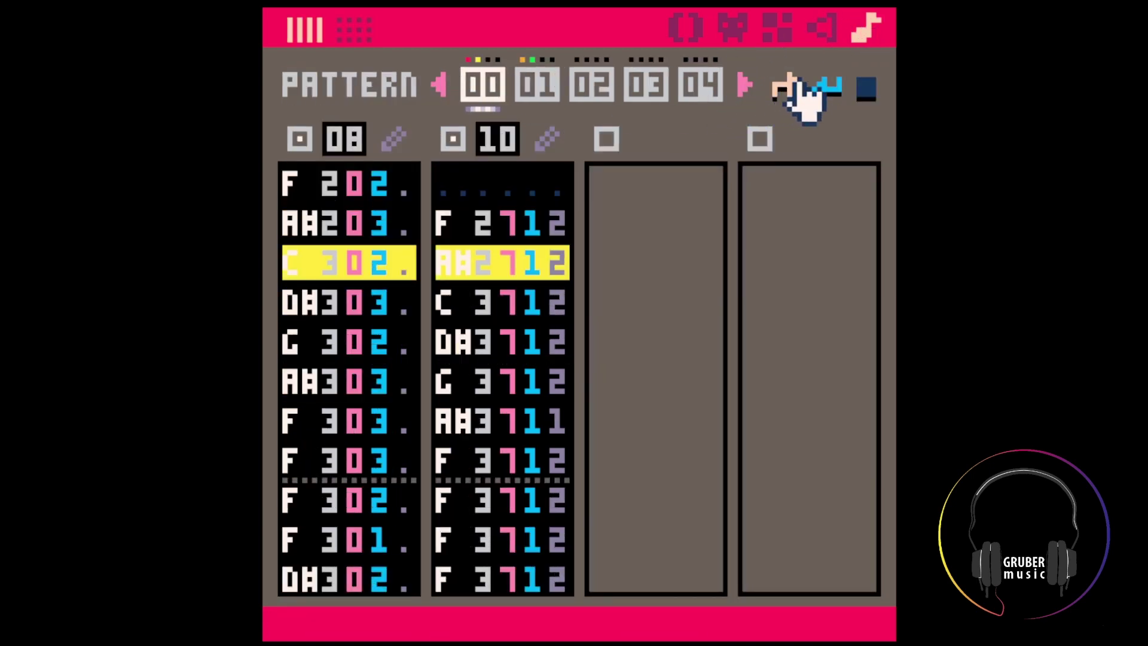
left_click(821, 29)
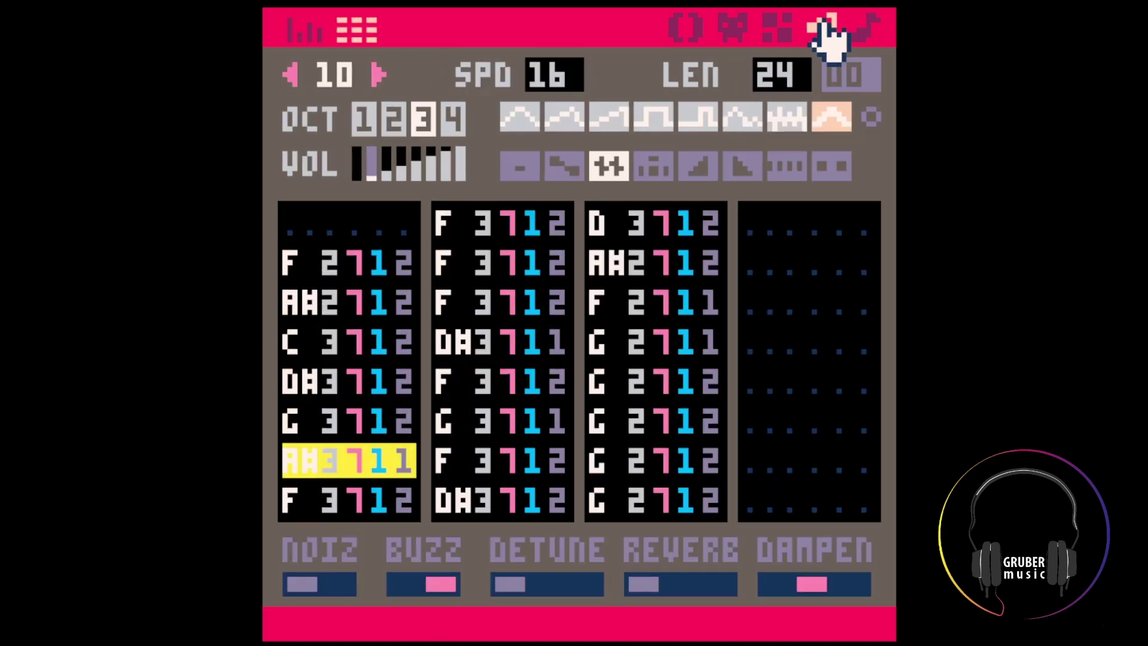
left_click(522, 123, "shift")
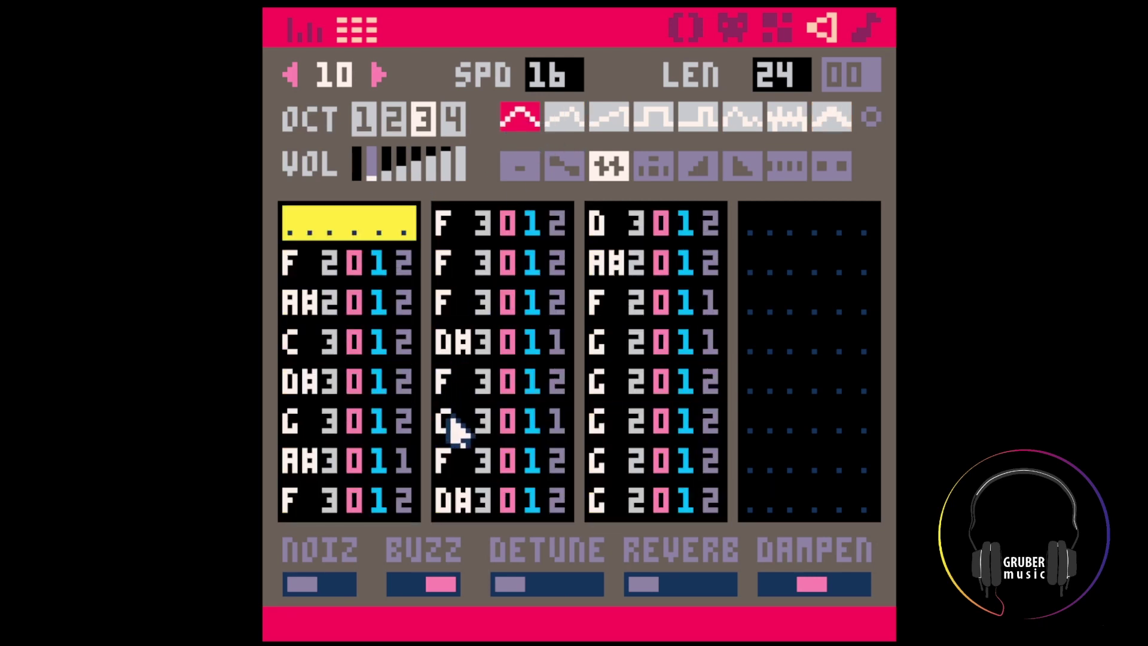
left_click(610, 167, "shift")
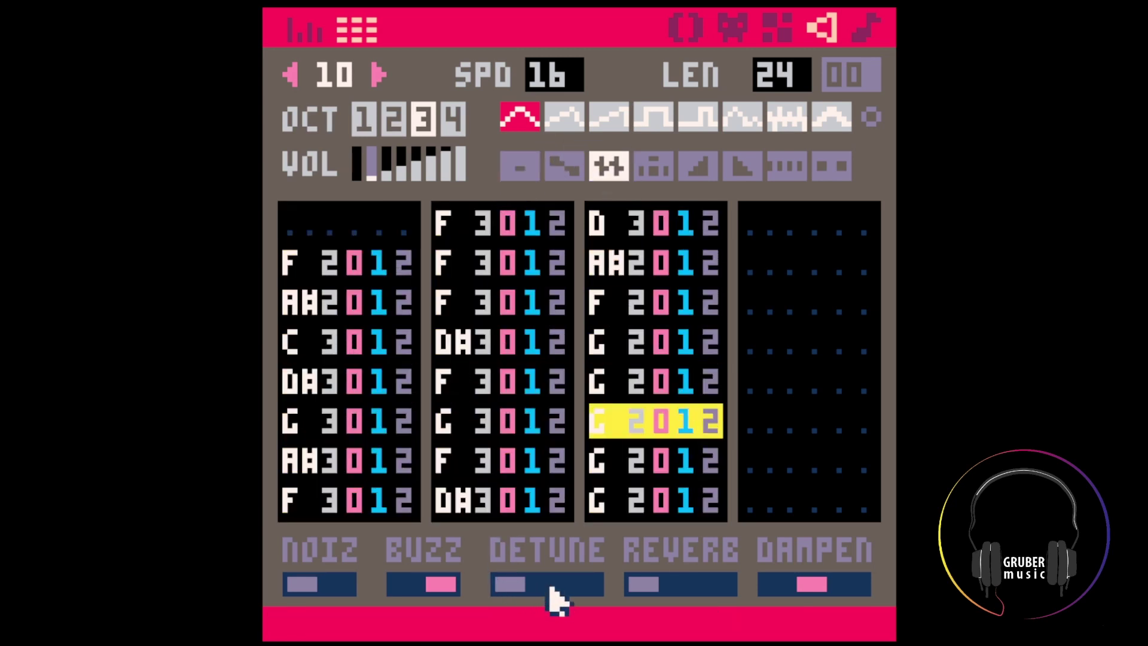
Compare reverb and dampen levels on SFX 10, leaving both at the middle level
left_click_drag(550, 586, 708, 589)
left_click_drag(541, 590, 385, 604)
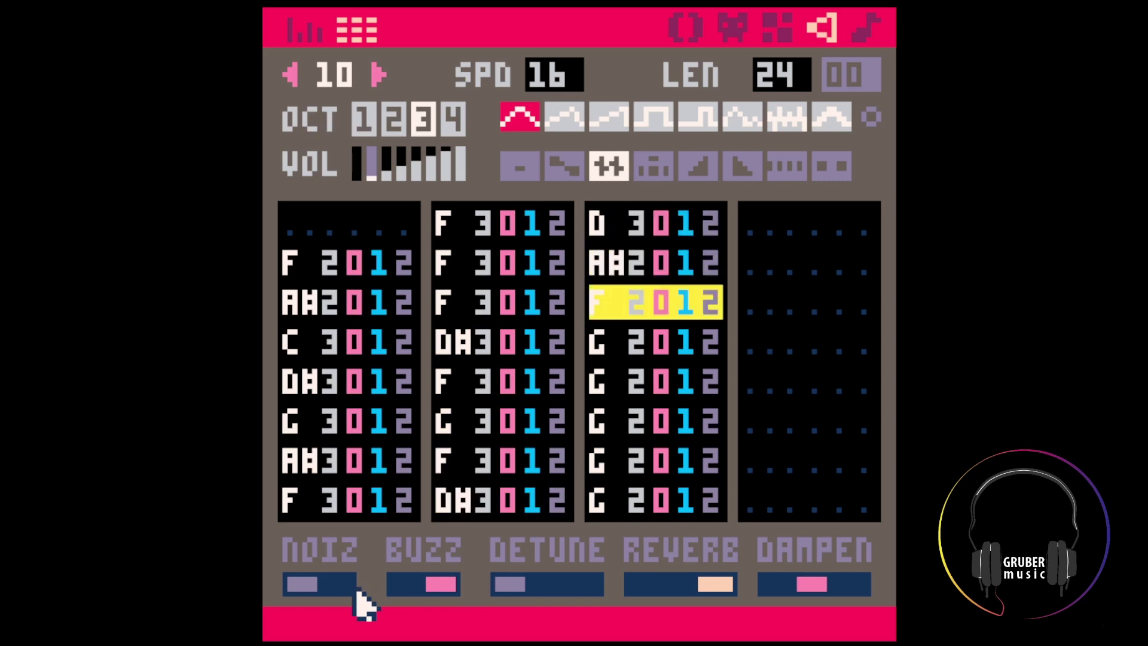
left_click(673, 589)
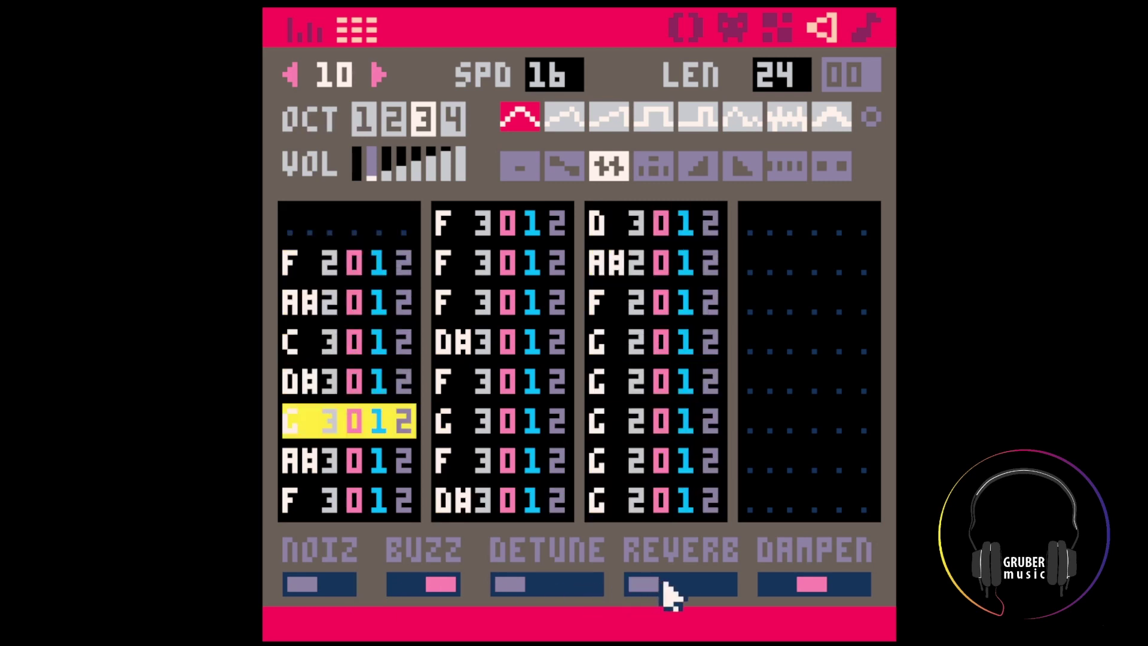
left_click(781, 589)
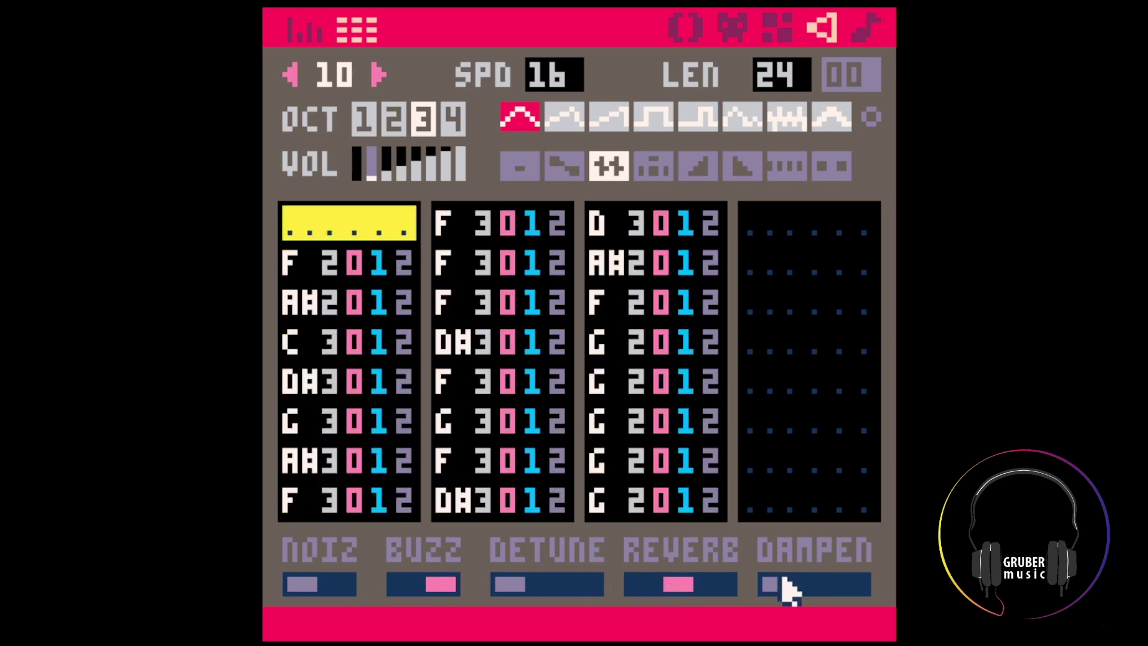
left_click(818, 589)
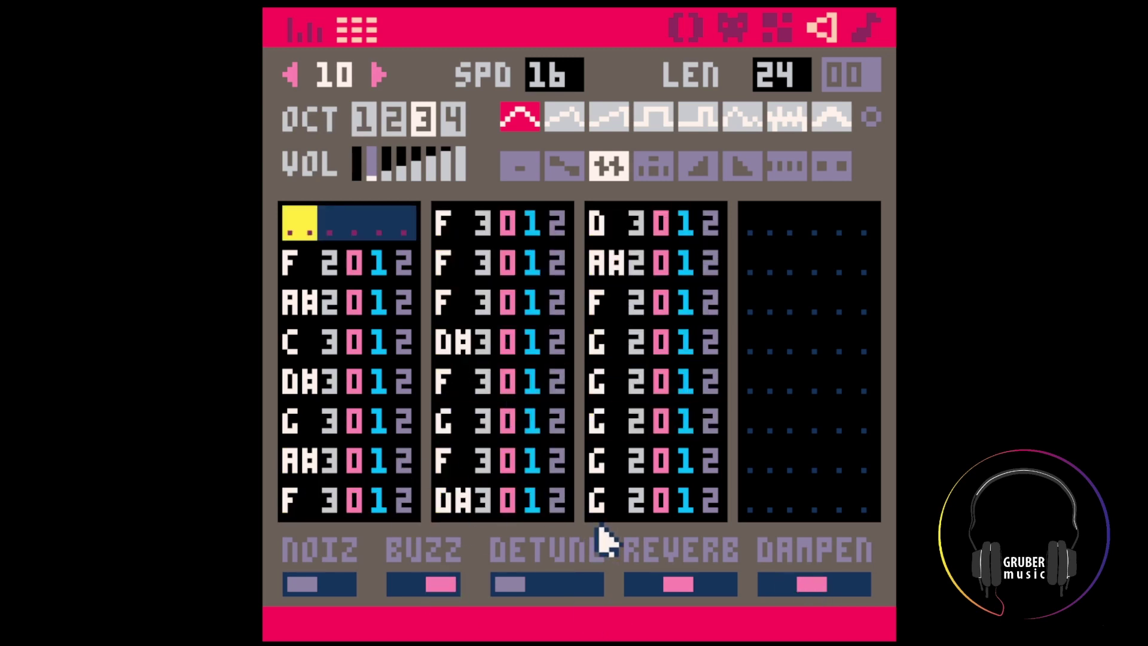
left_click(506, 234)
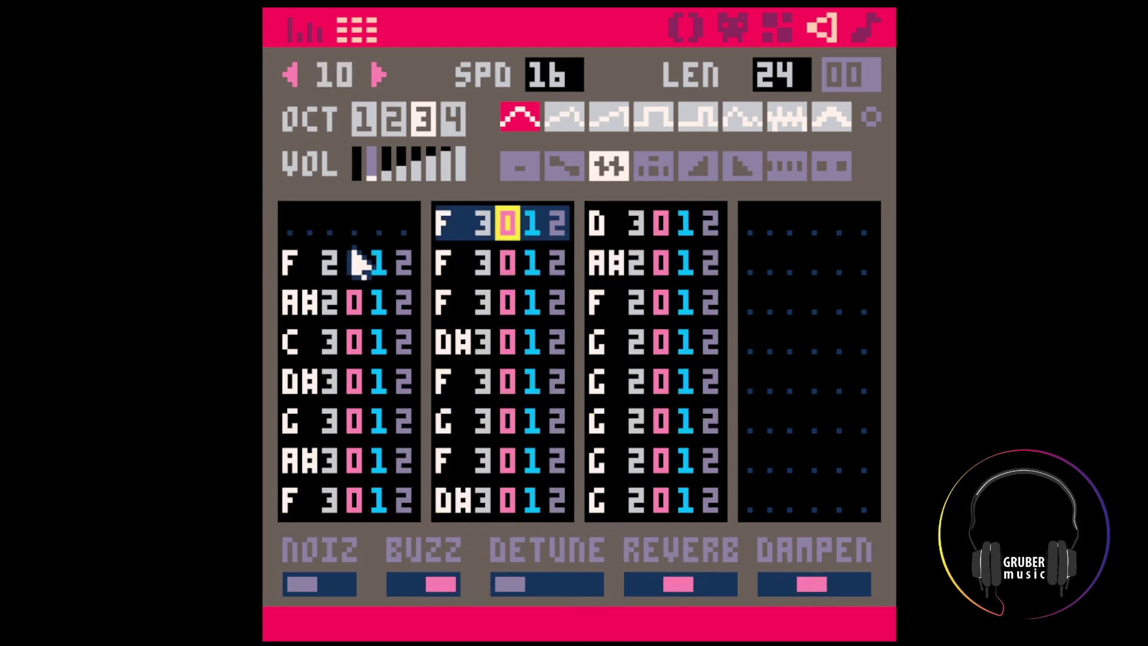
Play pattern 00, check SFX 11 in pattern 01, and open SFX 11 for editing
left_click(871, 25)
scroll(475, 218, "up", 8)
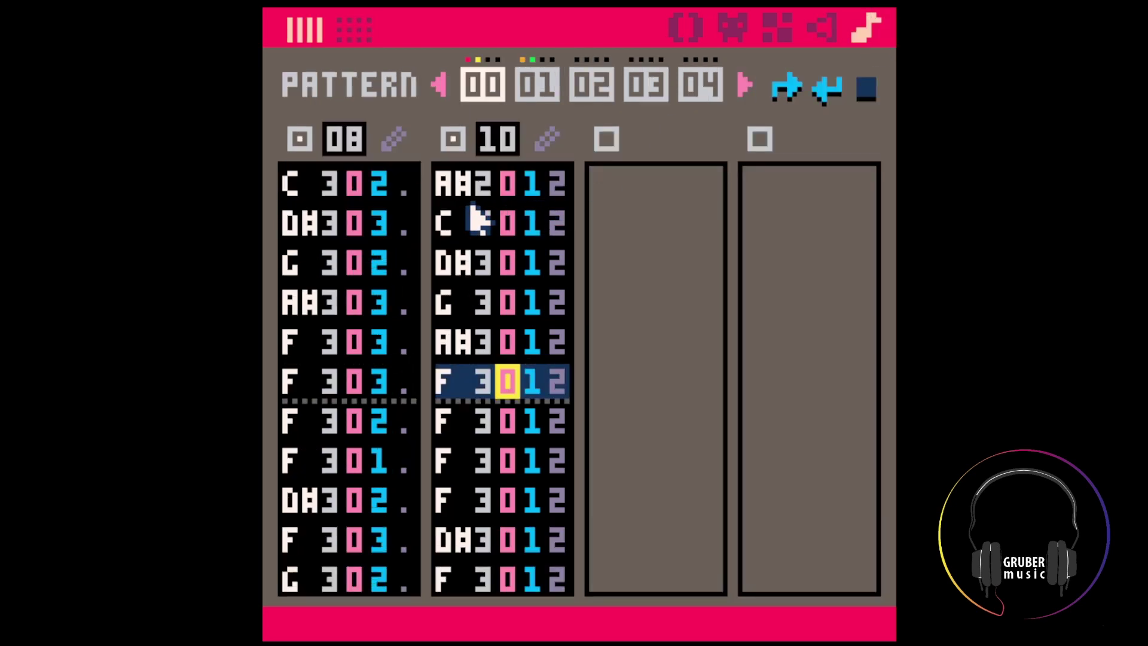
left_click(537, 87)
left_click(499, 202)
left_click(546, 141)
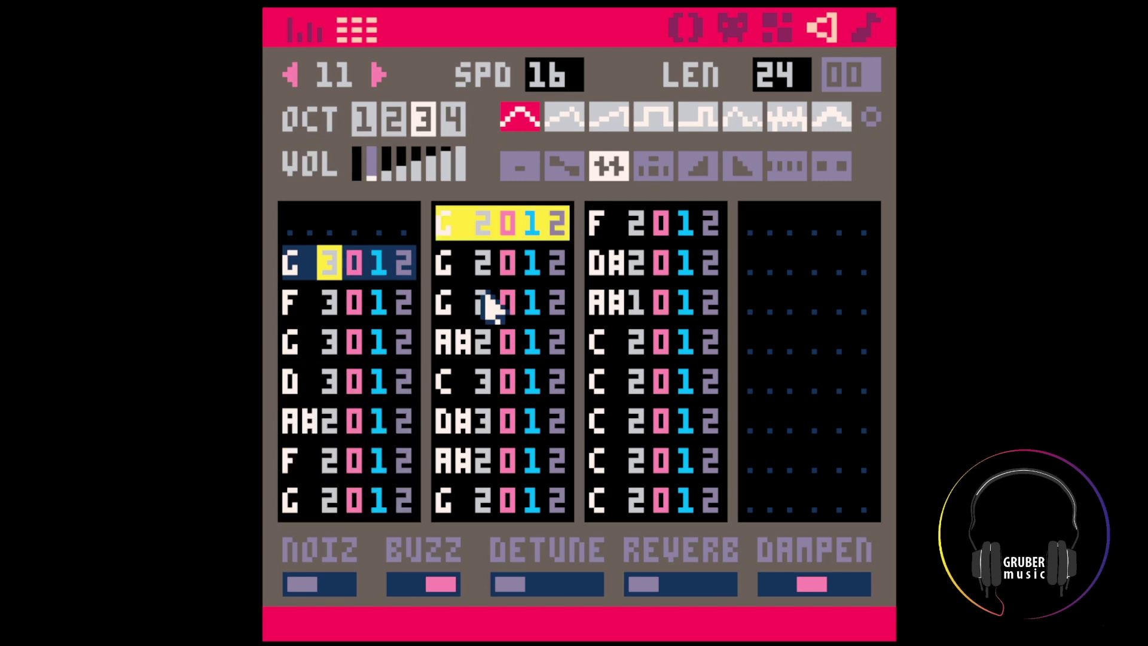
Turn off the reverb on SFX 10 and play SFX 11 for comparison
left_click(292, 79)
left_click(378, 79)
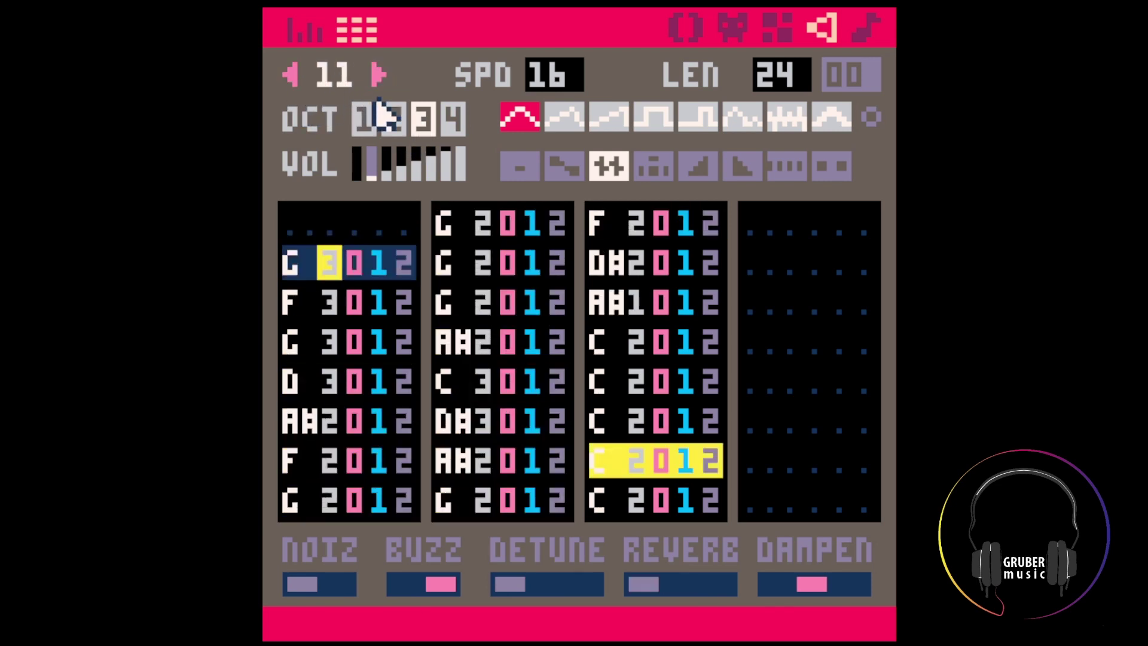
key("space")
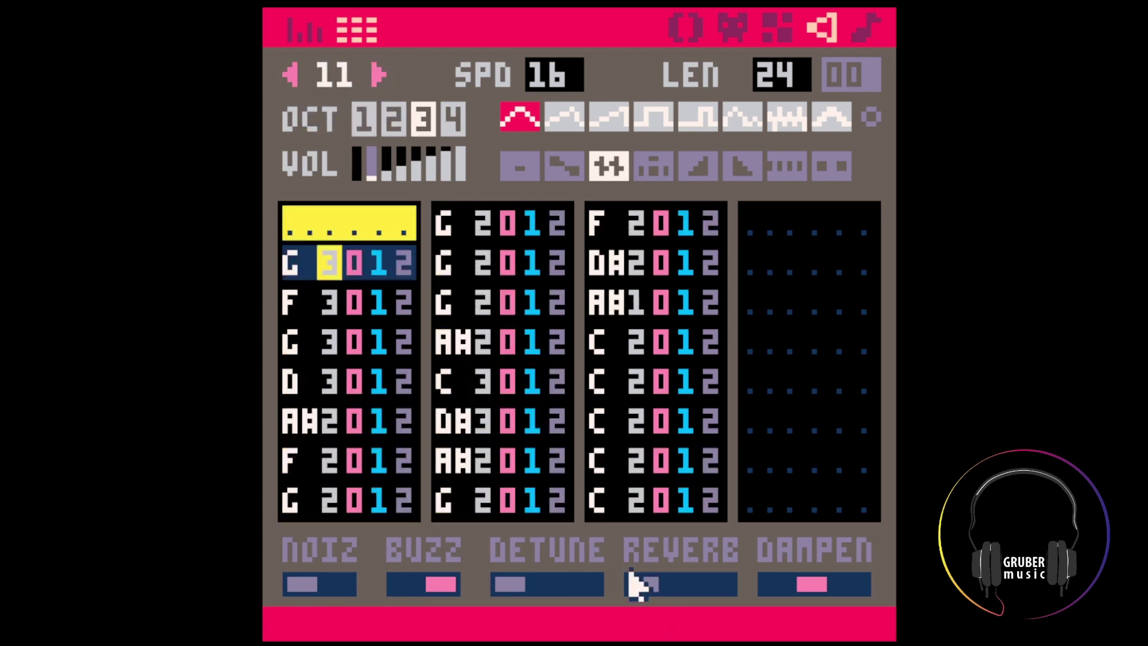
left_click(292, 76)
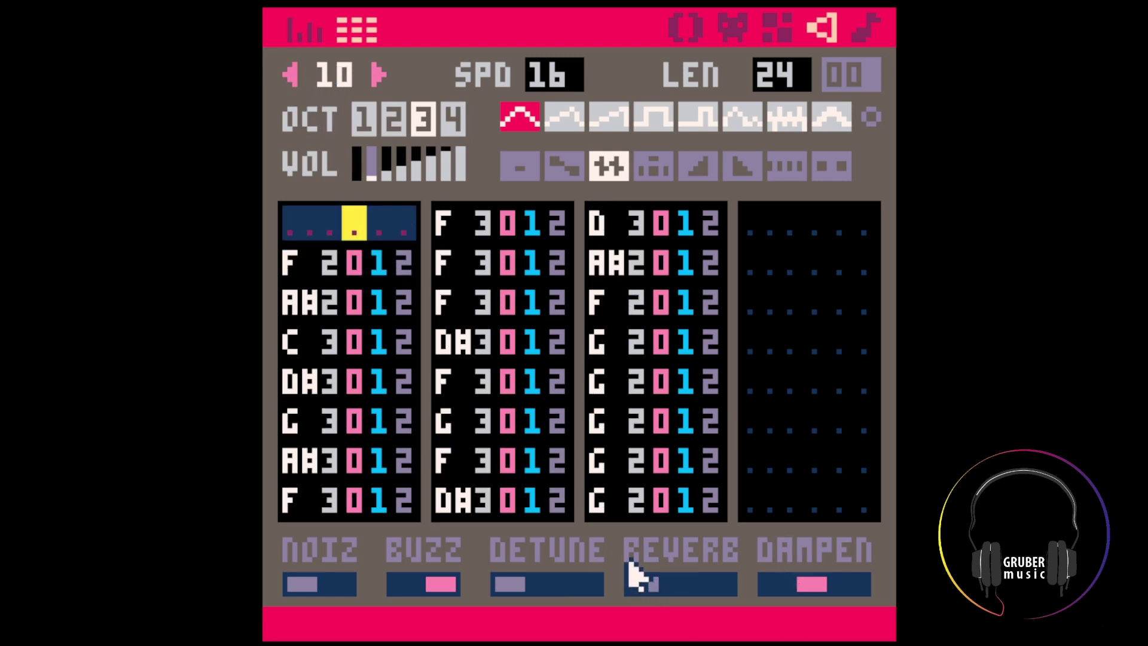
left_click(386, 77)
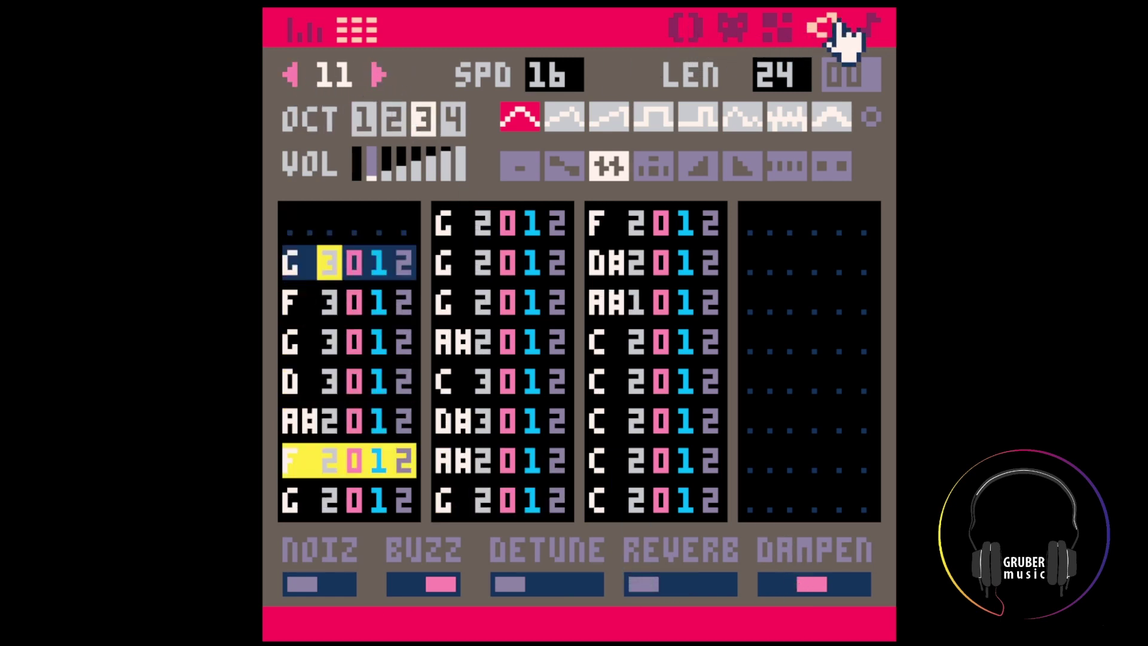
Compare the opening rows of SFX 09 and 11 in pattern 01, and view pattern 00
left_click(867, 28)
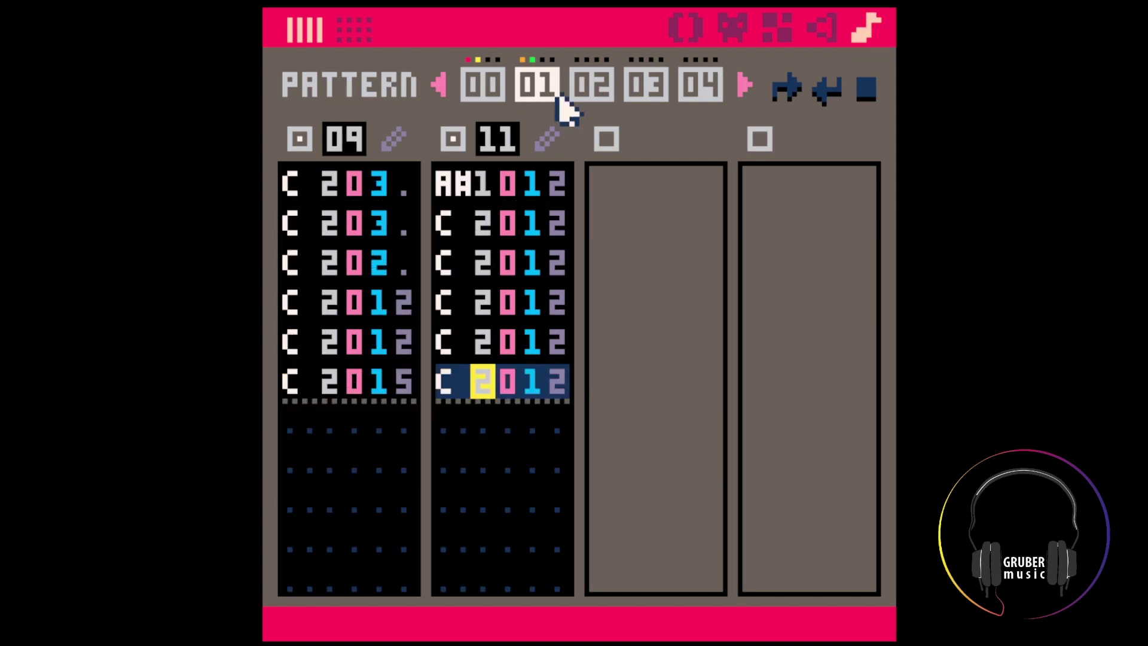
left_click(505, 226)
left_click_drag(507, 223, 447, 170)
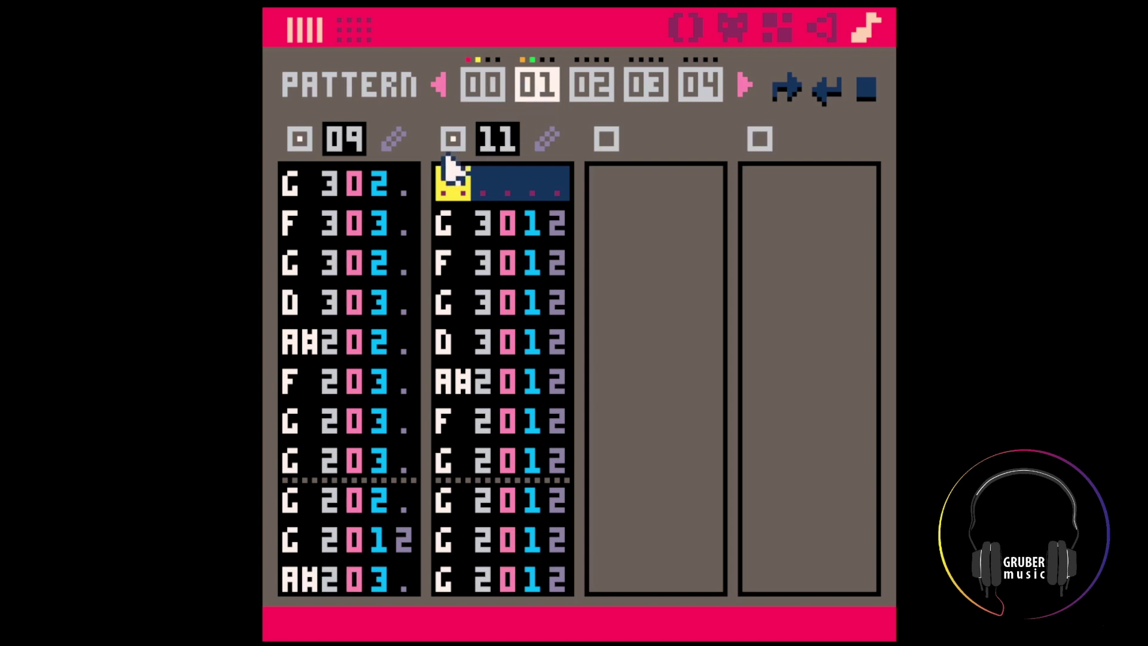
left_click(310, 188)
left_click(454, 183)
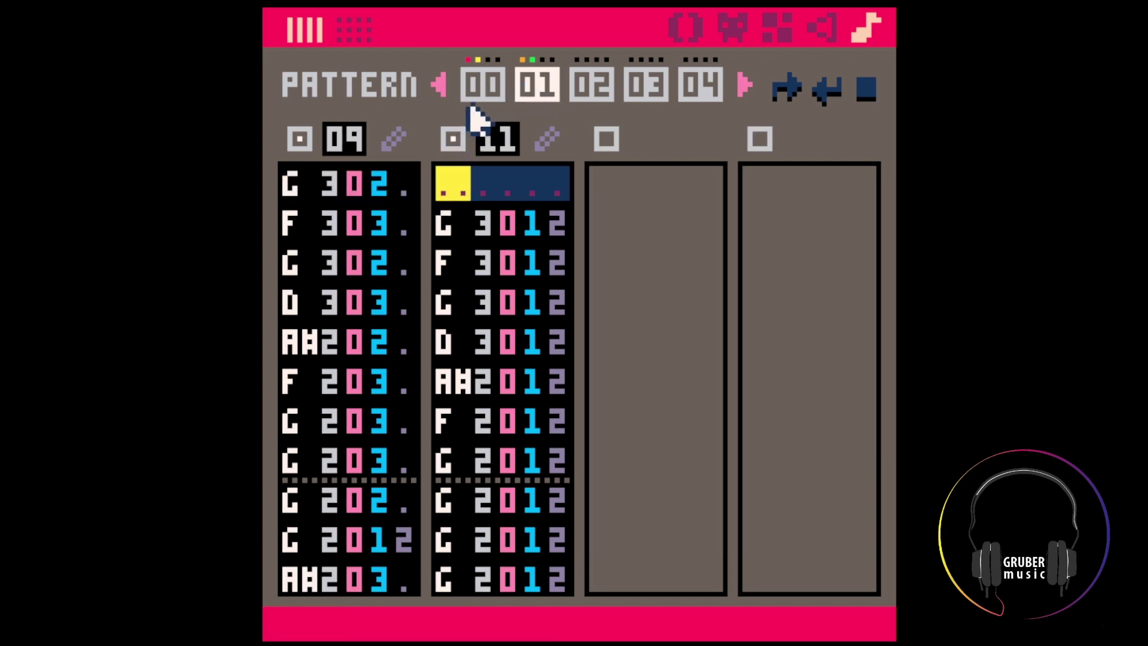
left_click(480, 70)
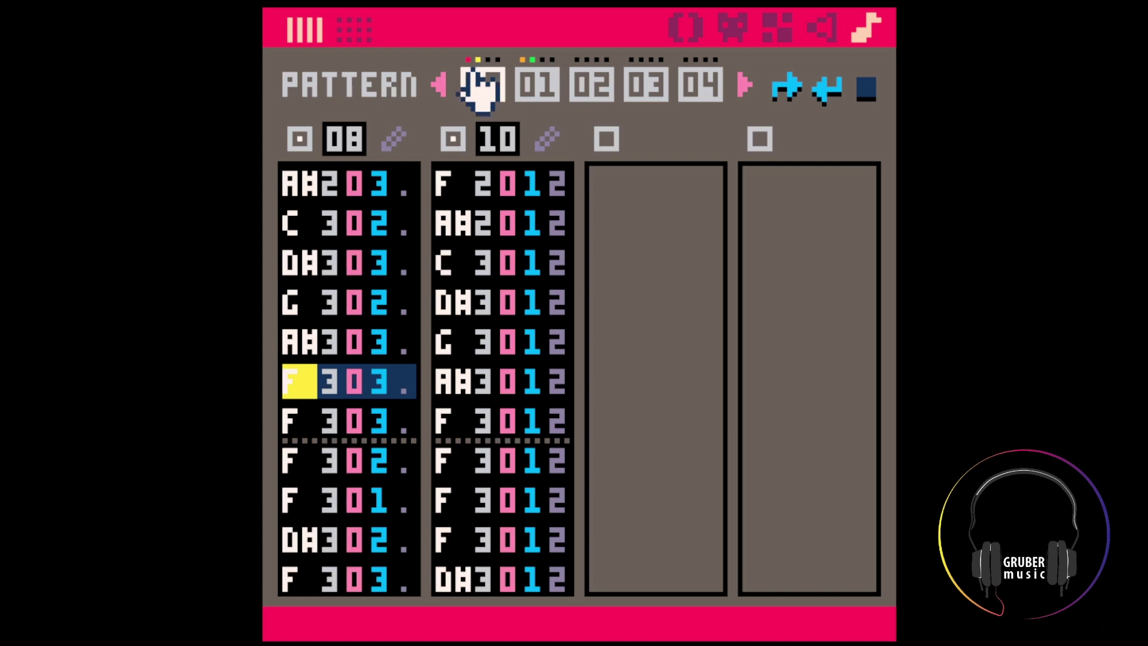
In the empty SFX 12, set detune to its highest level and enter a C in octave 1 in the first row
left_click(829, 21)
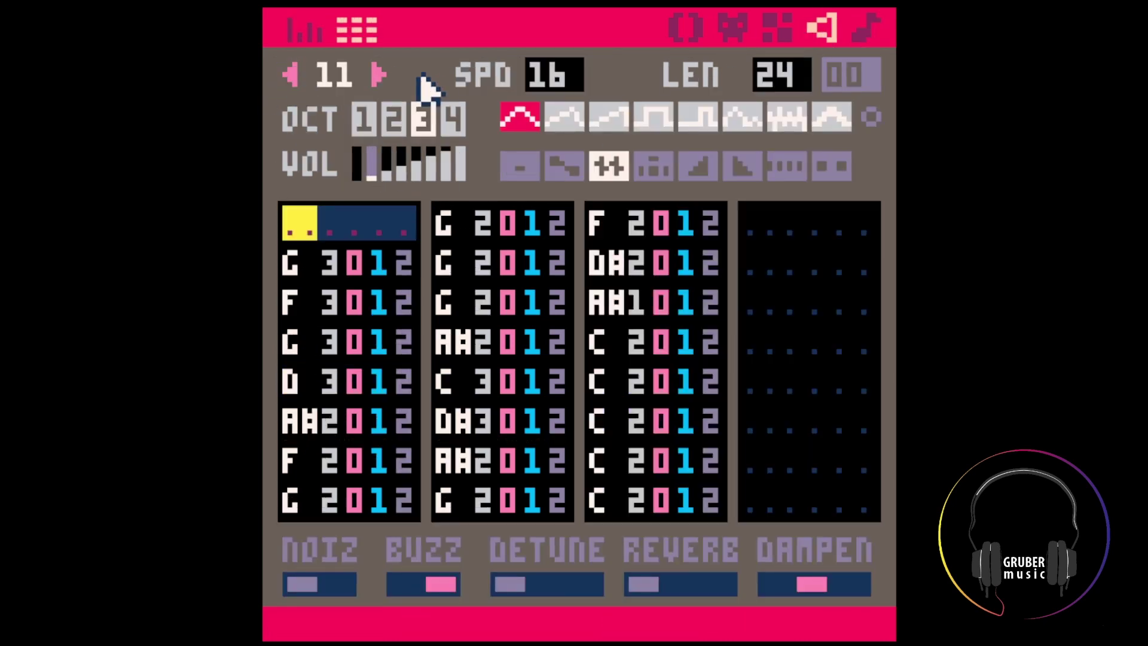
left_click(378, 75)
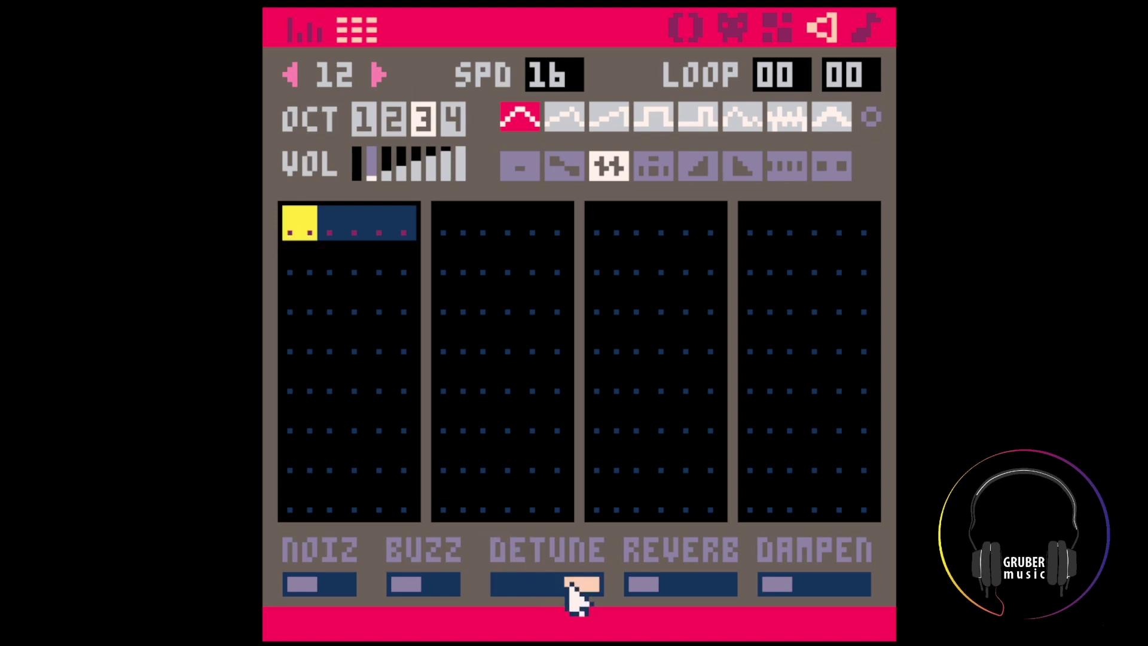
key("z")
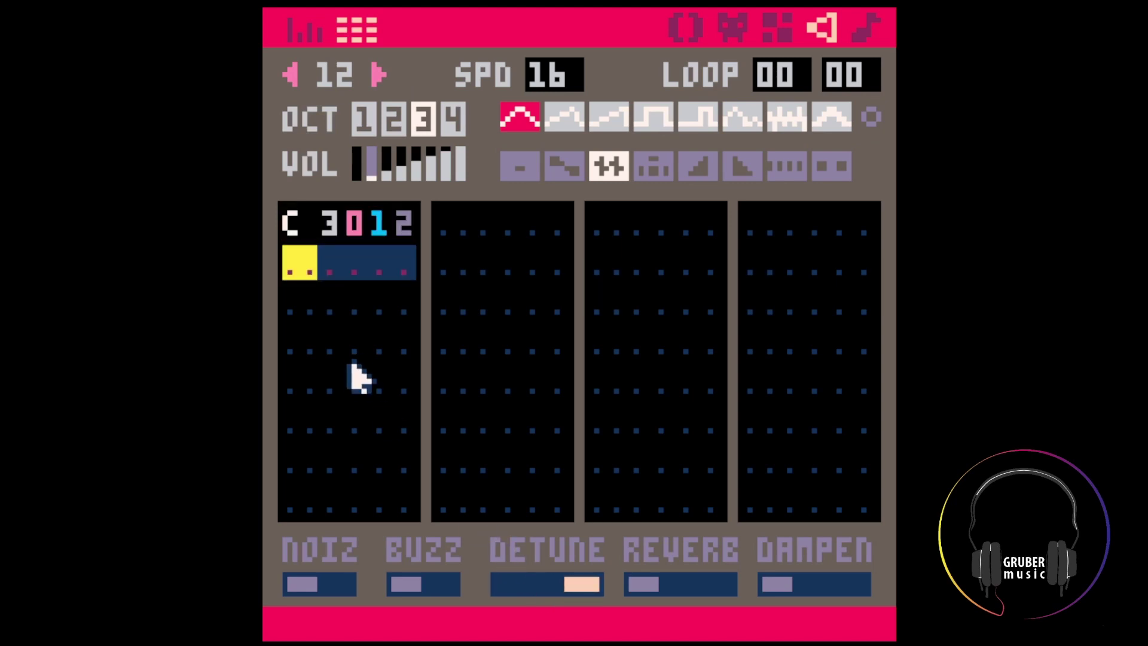
left_click(302, 226)
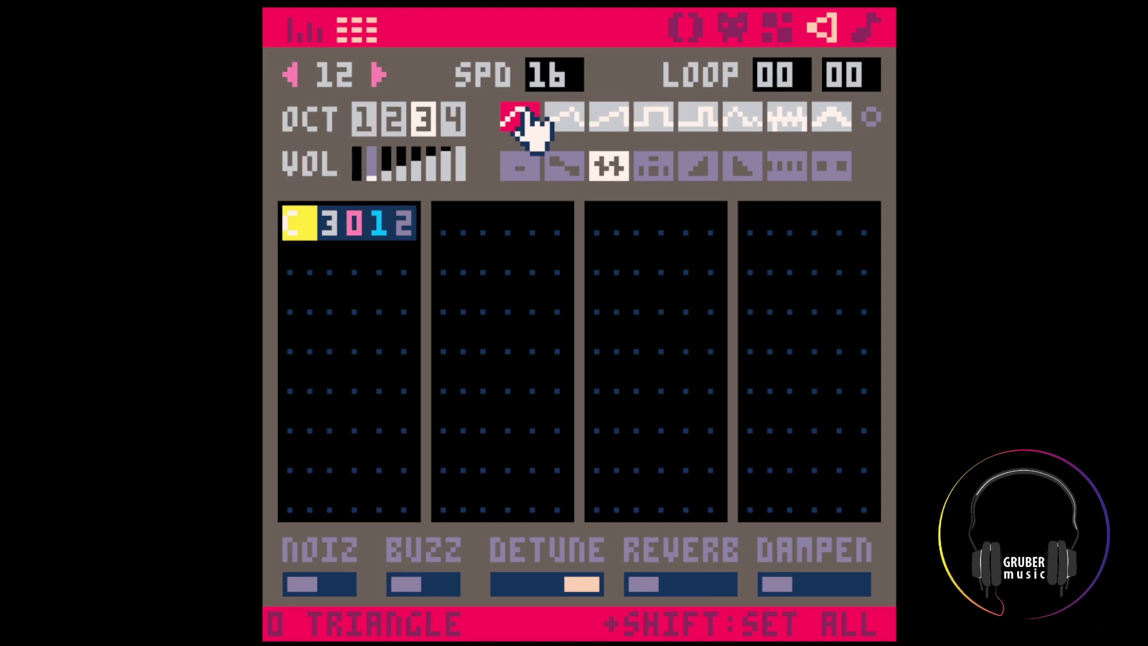
key("ctrl+a")
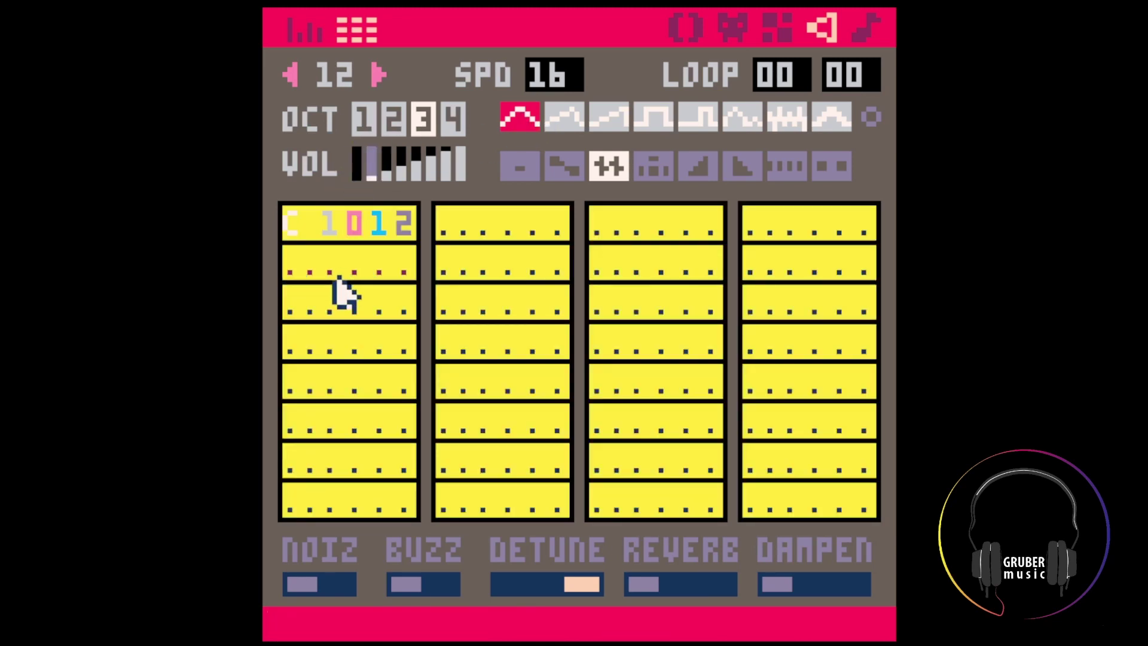
left_click(335, 276)
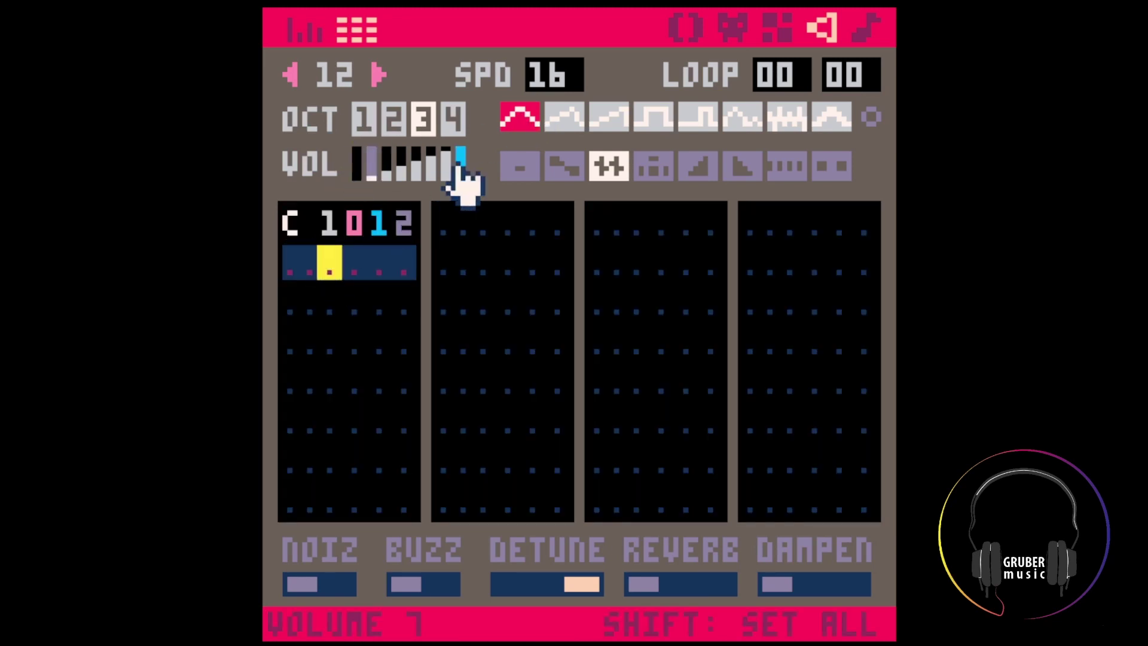
Set the C note in SFX 12 to octave 0, volume 4 and no effect, and turn on buzz
left_click(383, 224)
type("5.")
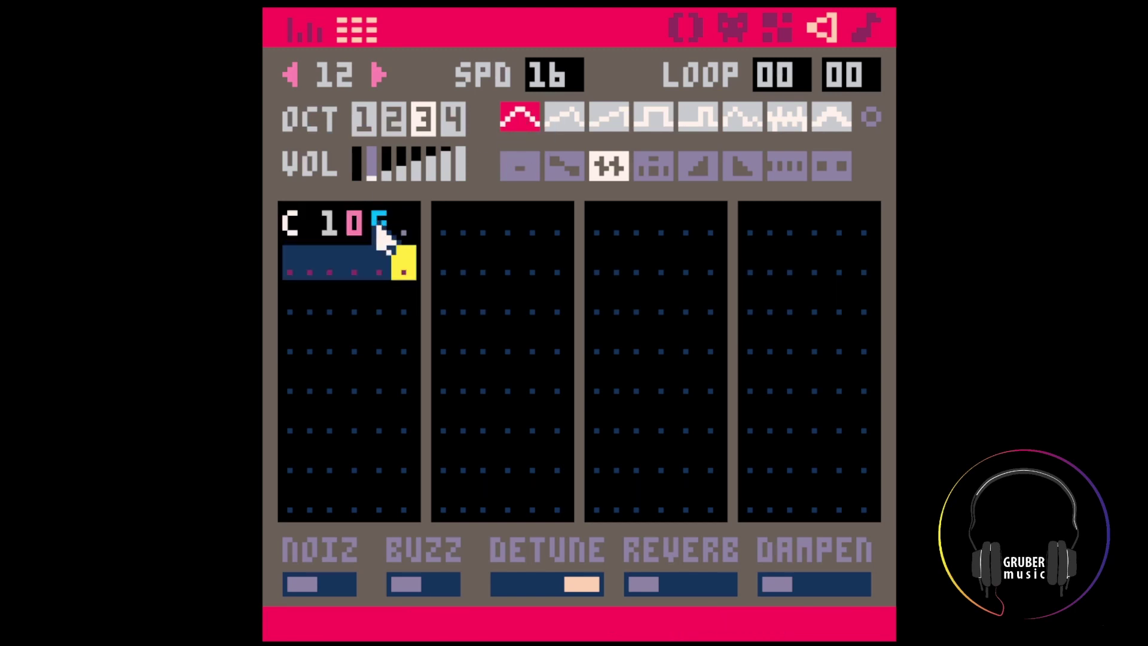
left_click(329, 227)
type("005.")
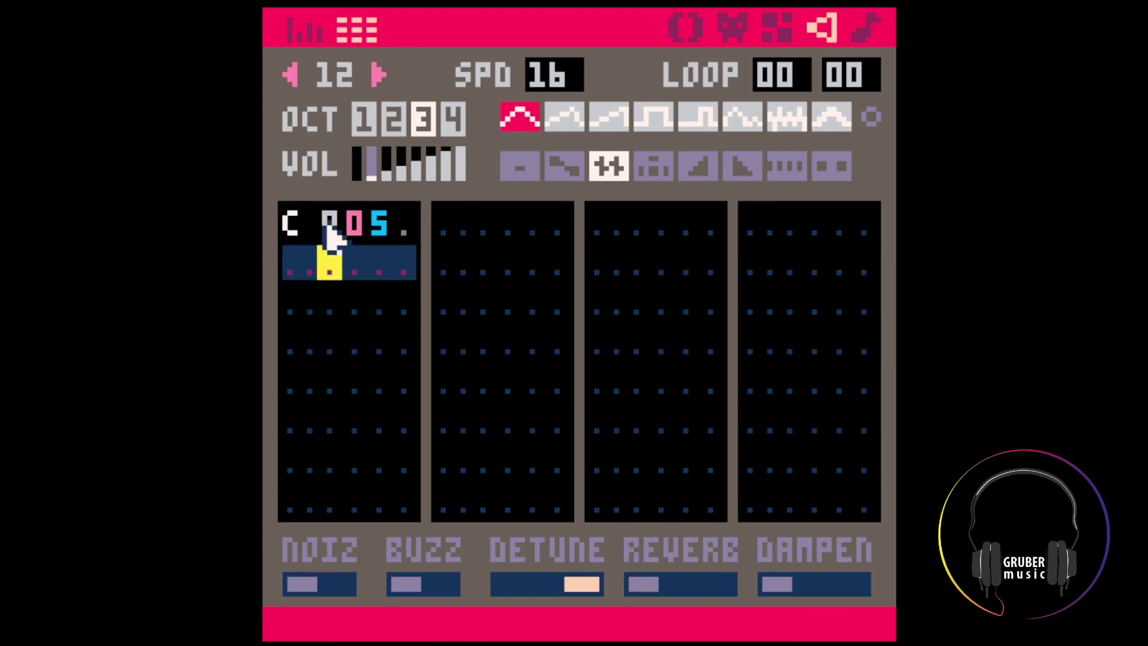
left_click(433, 575)
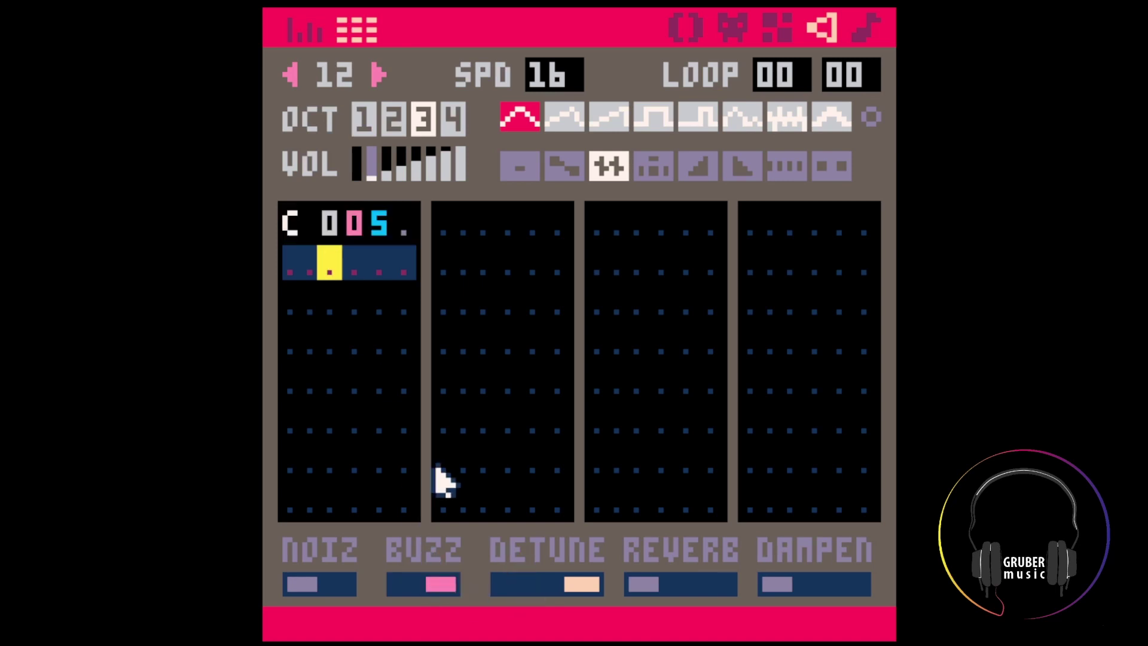
left_click(372, 212)
type("4")
Copy the C 0 note of SFX 12 into all eight rows of the first column
left_click_drag(287, 220, 357, 219)
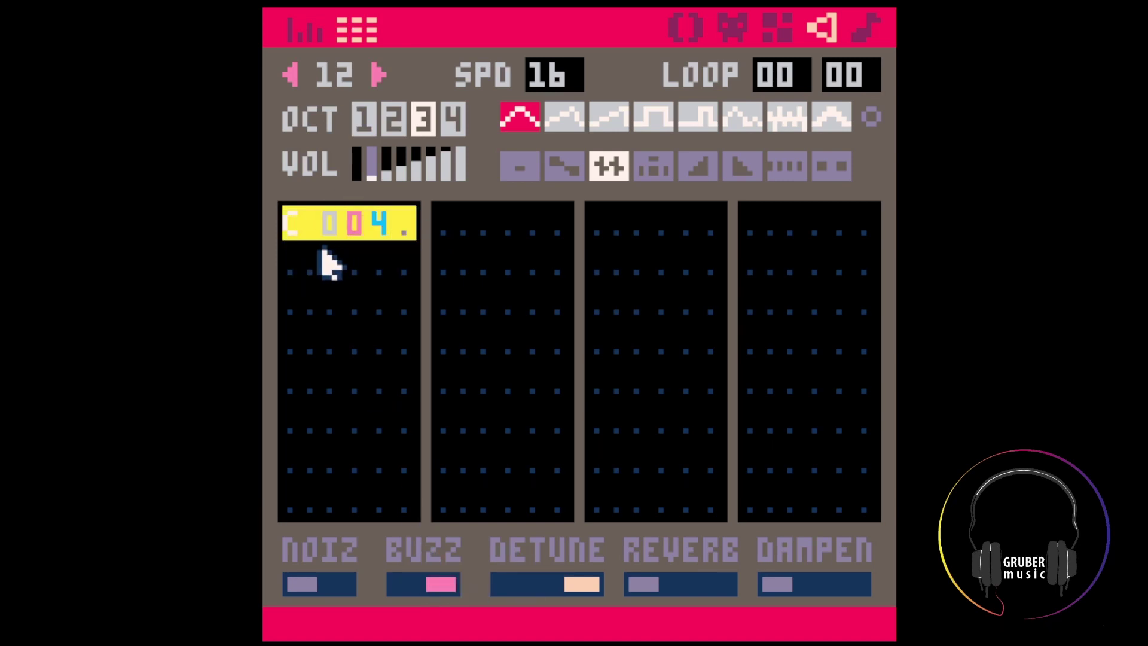
key("ctrl+c")
key("ctrl+v")
key("ctrl+v")
key("ctrl+v")
key("Down")
key("Down")
key("Down")
key("ctrl+v")
key("Up")
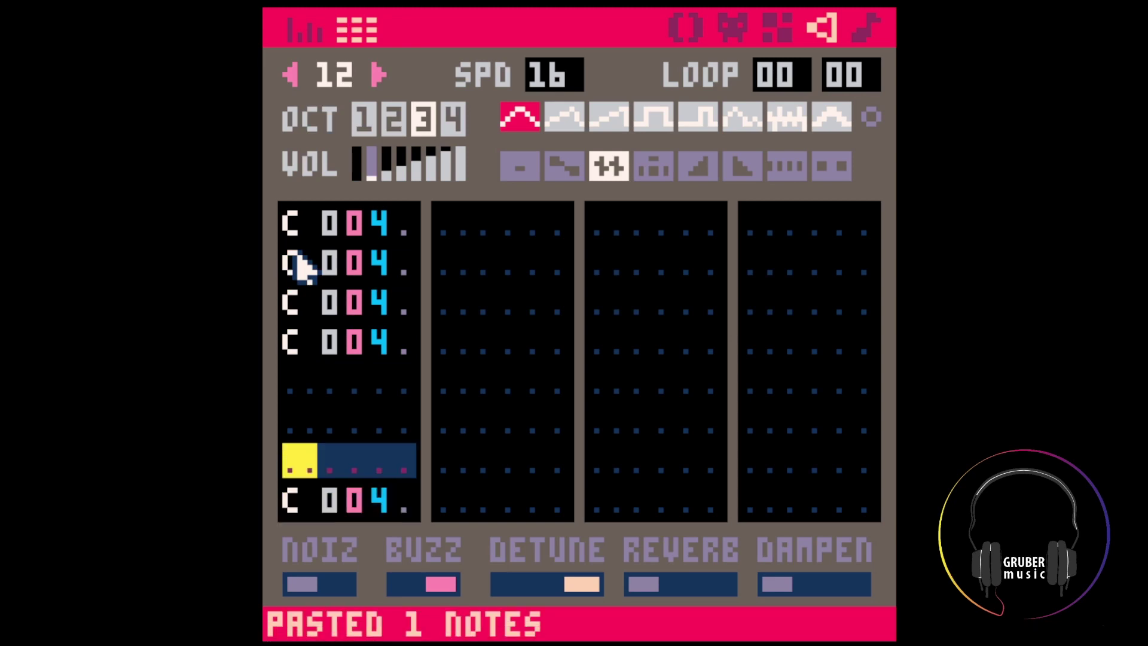
key("ctrl+v")
key("Up")
key("ctrl+v")
key("Up")
key("ctrl+v")
key("space")
Set the volumes down the first column of SFX 12 to 4, 3, 2, 1, 1, 1, 1, 1 and play it
left_click(378, 222)
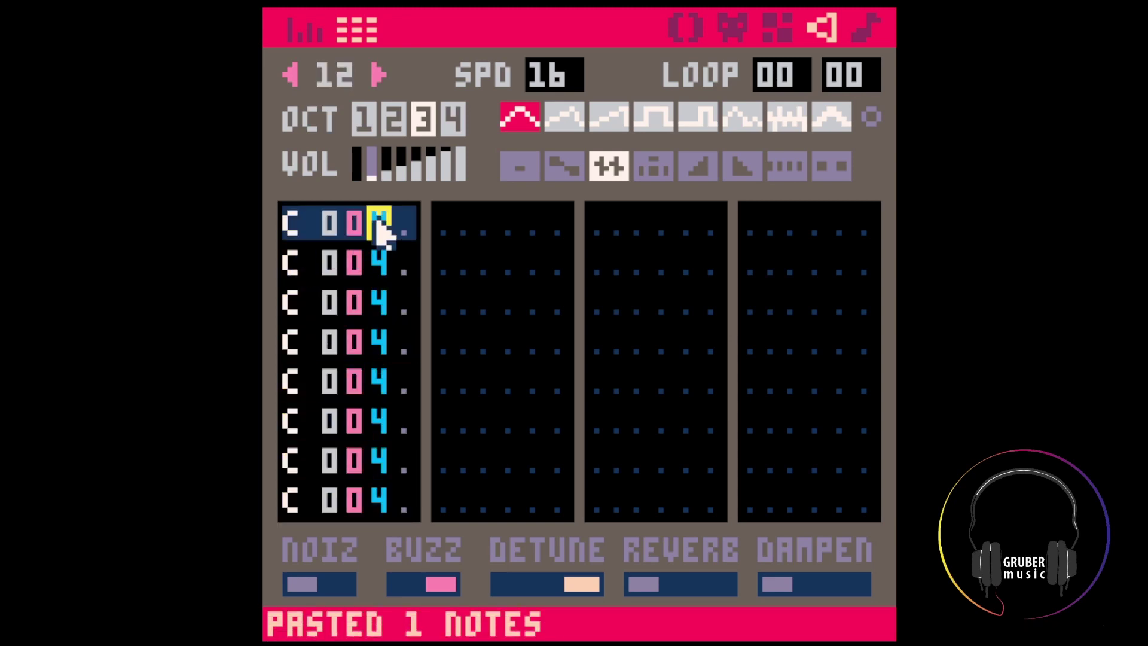
type("43211111")
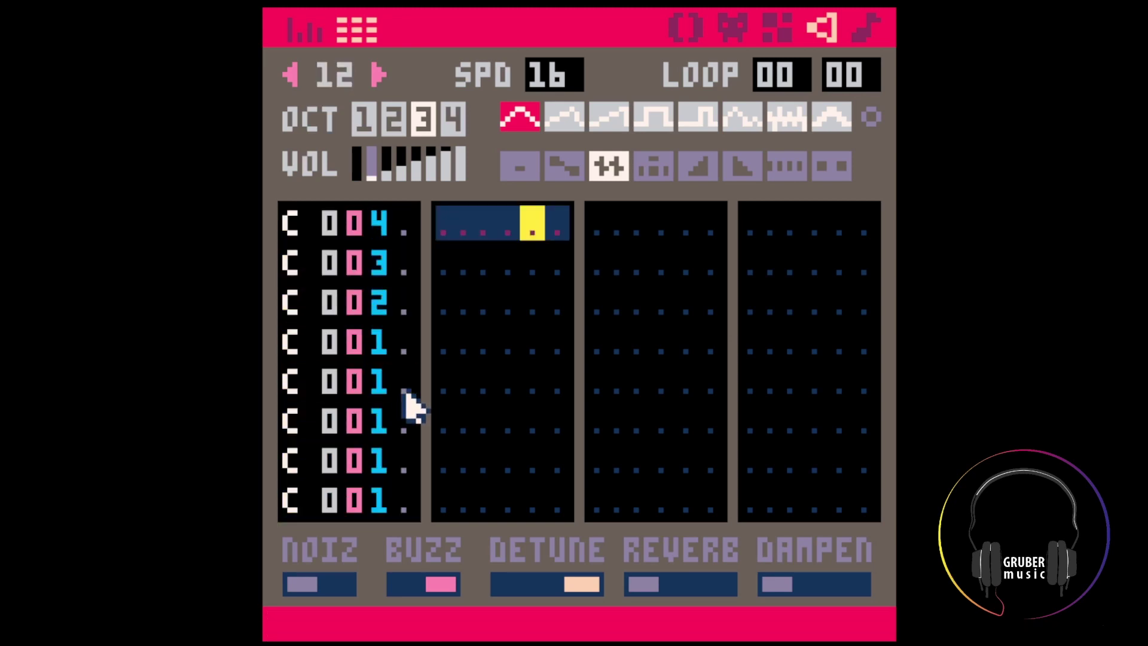
key("space")
key("space")
Set the length of SFX 12 to 24 and assign instrument 0 (triangle) to all its notes
left_click(300, 224)
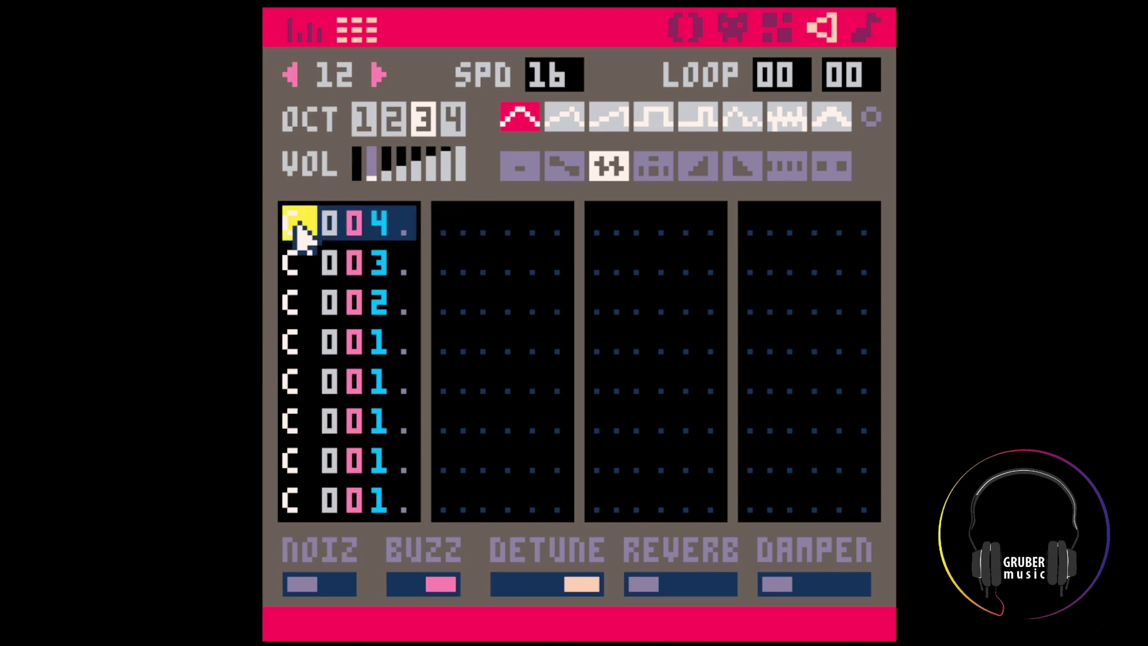
left_click_drag(294, 225, 425, 522)
left_click(787, 117)
left_click(774, 72)
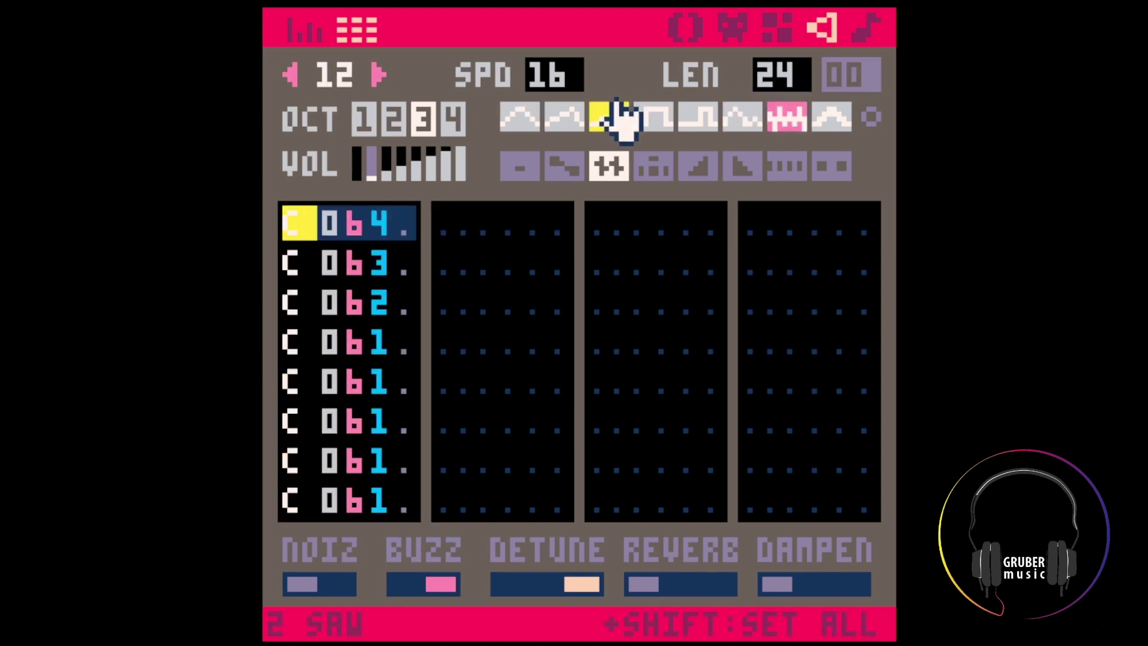
left_click(527, 123, "shift")
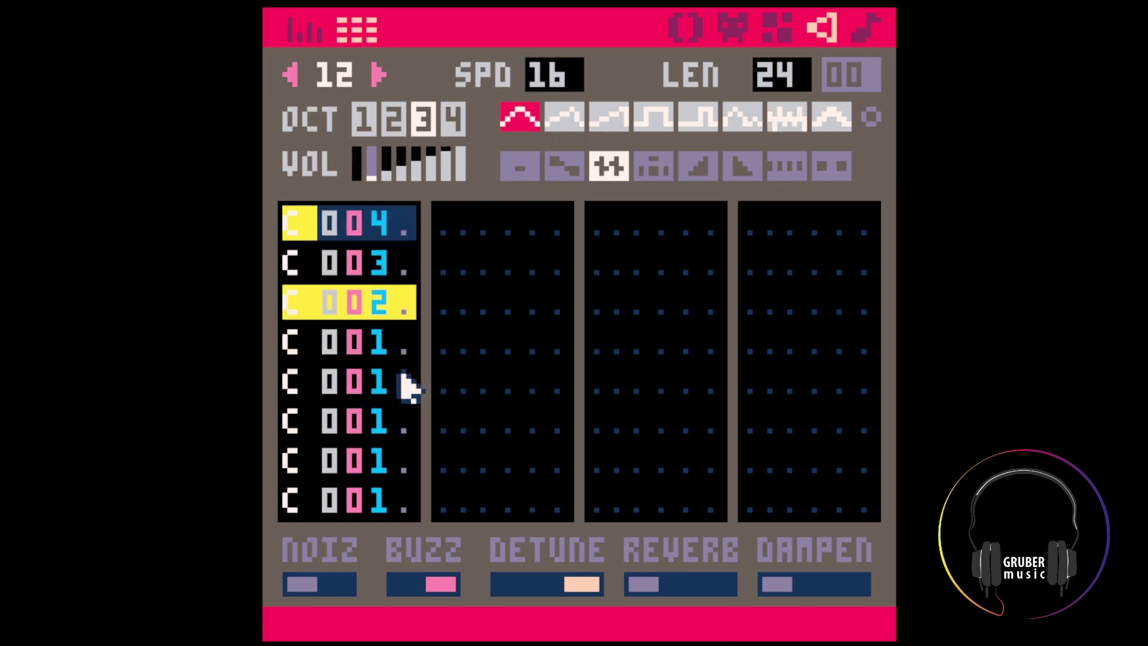
Copy the first column of SFX 12 into the second column and change all its notes to D#
left_click_drag(305, 230, 422, 601)
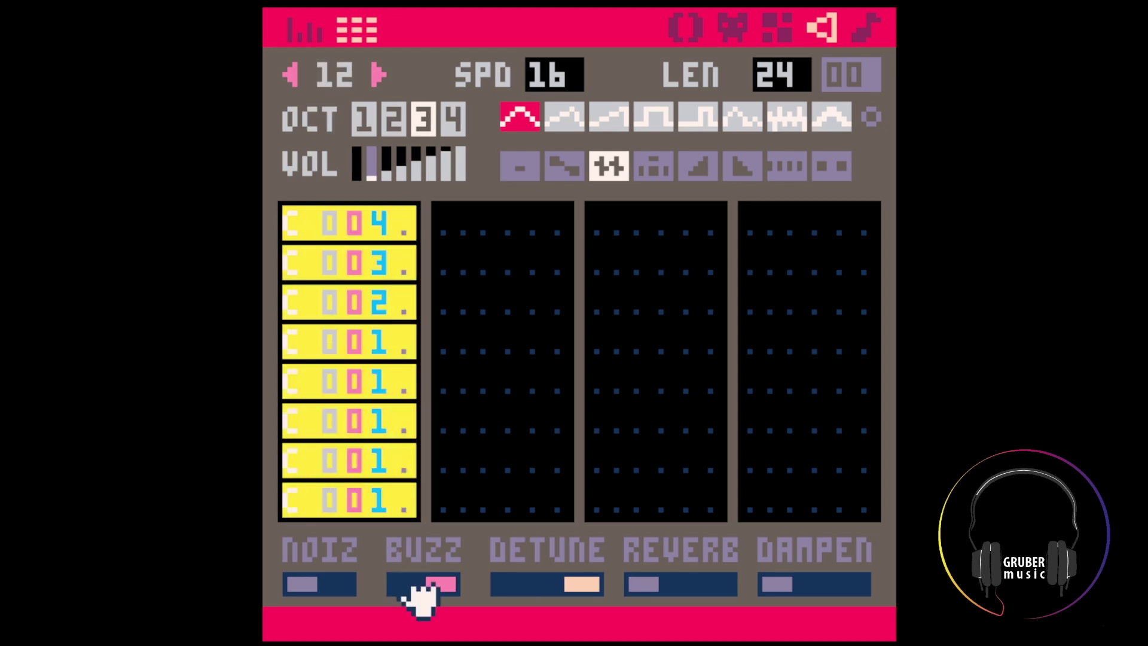
left_click(461, 225)
key("ctrl+v")
left_click(551, 503, "shift")
key("d")
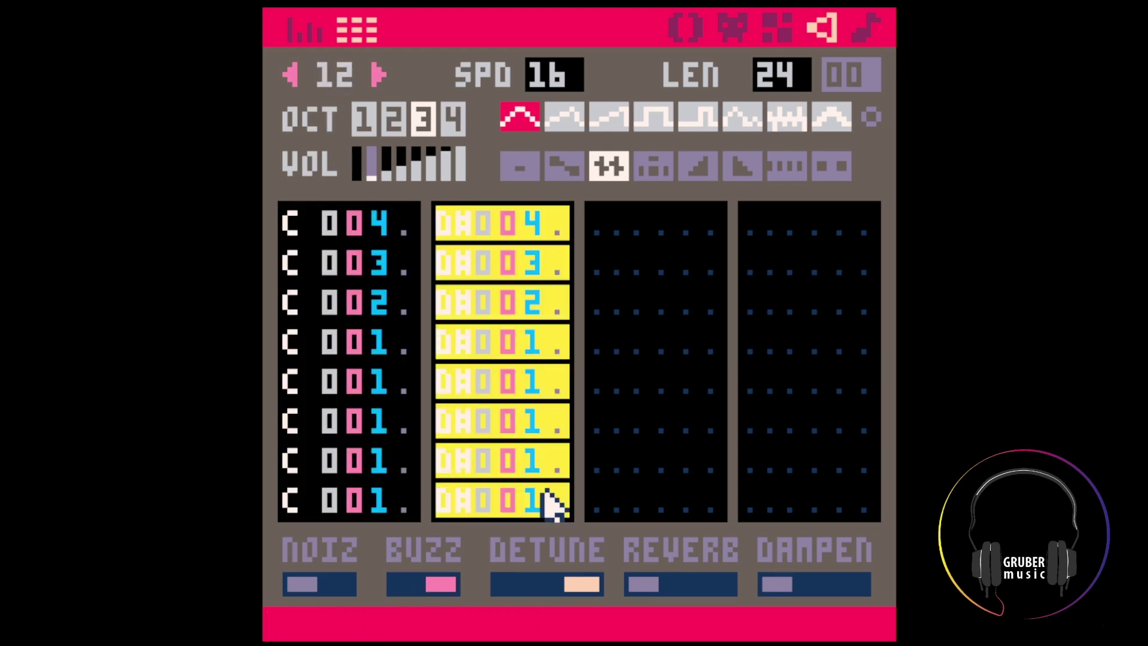
Copy the second column of SFX 12 into the third column and change all its notes to F in octave 0
left_click(501, 333)
left_click_drag(458, 241, 543, 508)
left_click(600, 225)
key("ctrl+v")
key("space")
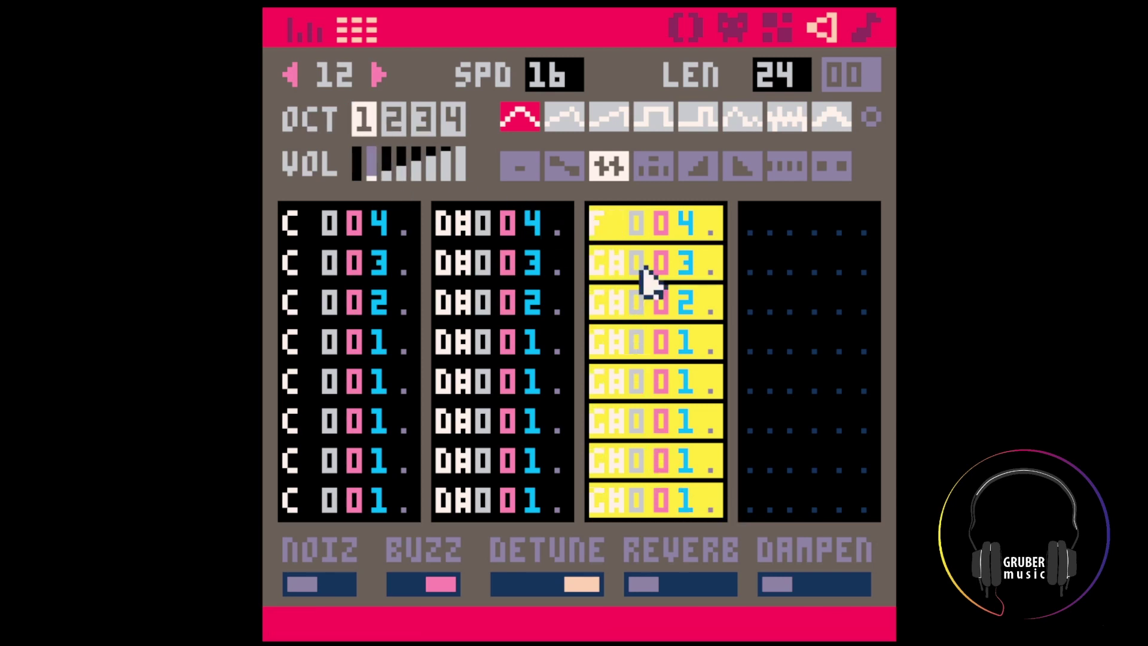
left_click(686, 311)
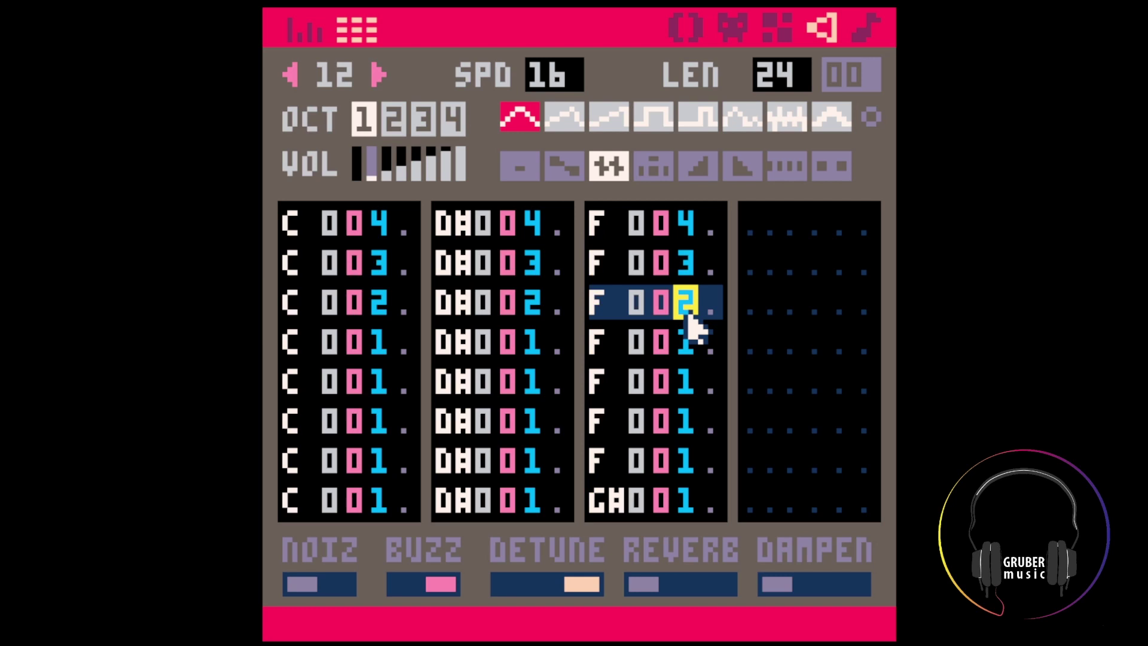
left_click(607, 482)
left_click(606, 386)
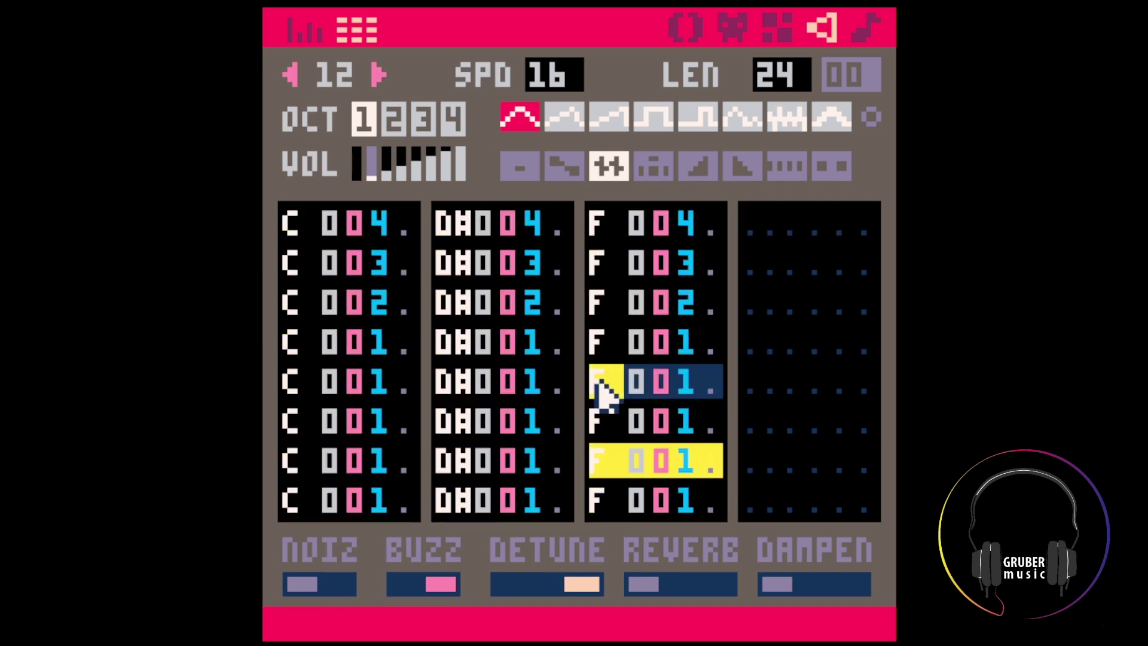
Assign SFX 12 to the first channel of pattern 02, play the pattern on a loop, and open SFX 12
left_click(874, 23)
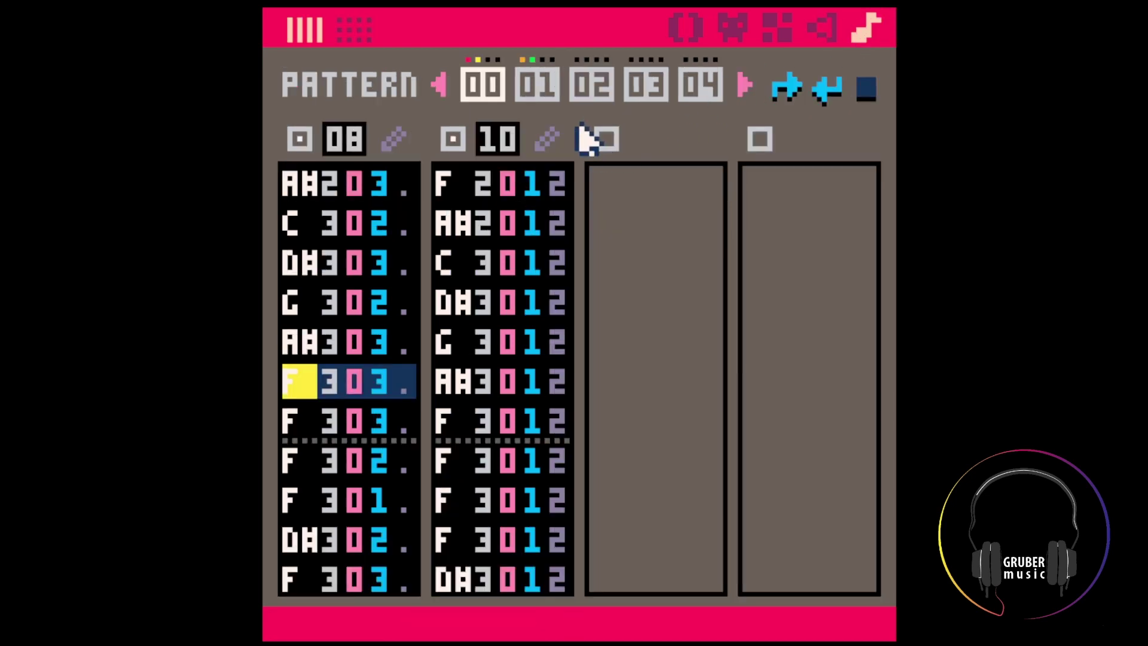
left_click(537, 84)
left_click(592, 85)
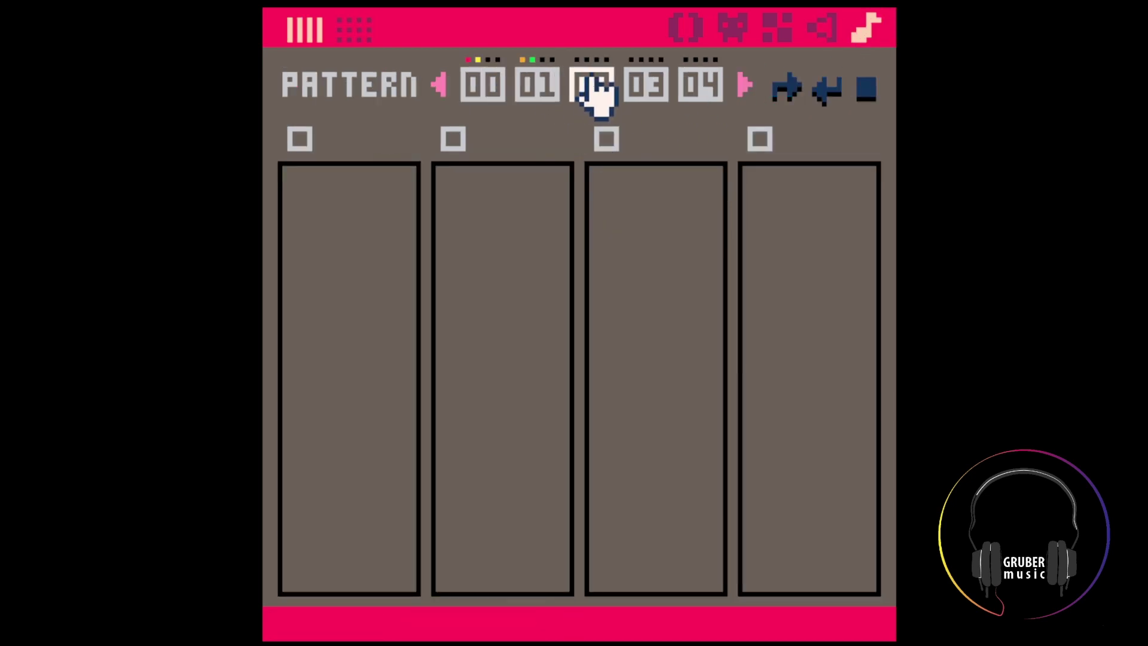
left_click(300, 138)
scroll(335, 140, "up", 11)
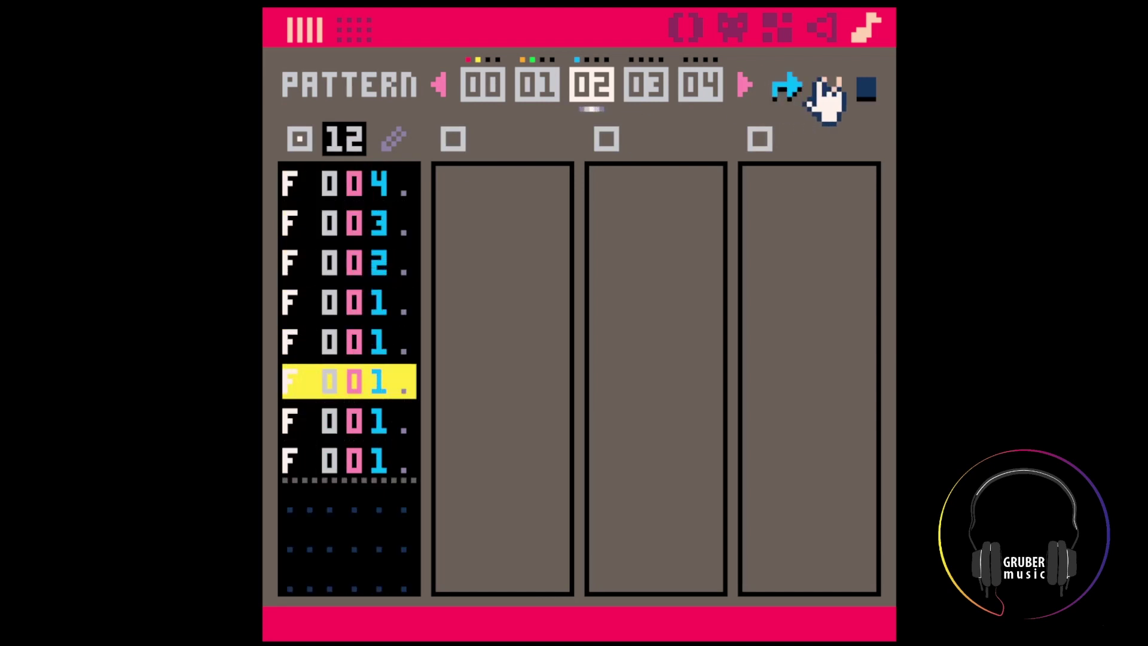
left_click(824, 32)
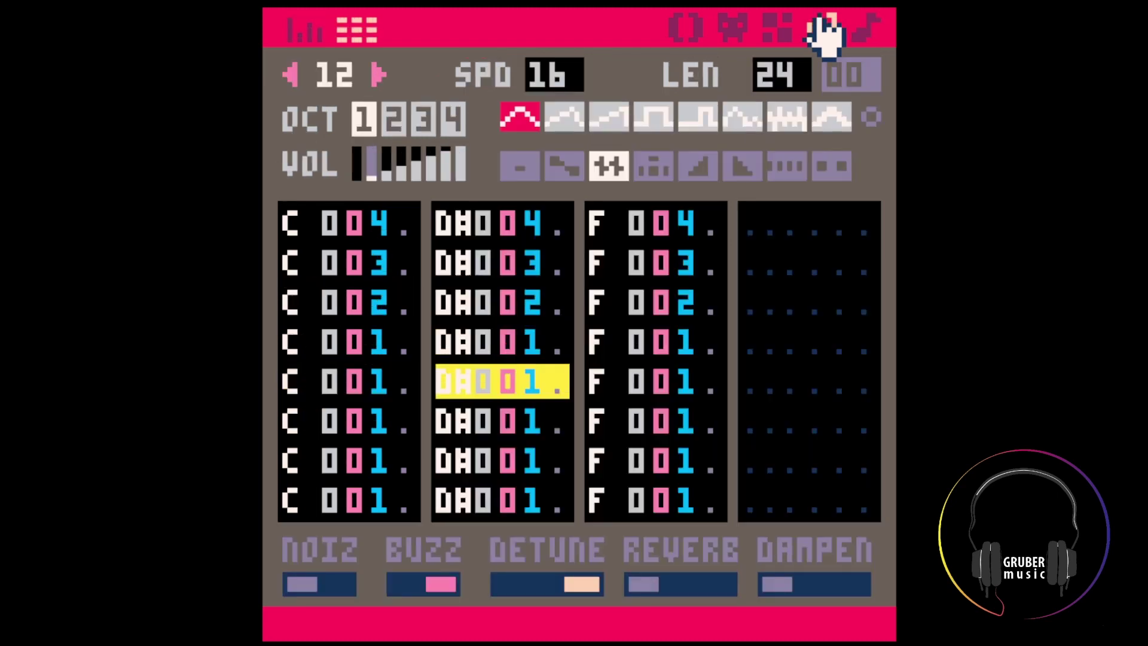
Add SFX 12 to the third channel of pattern 00 and play the pattern
left_click(869, 26)
left_click(482, 92)
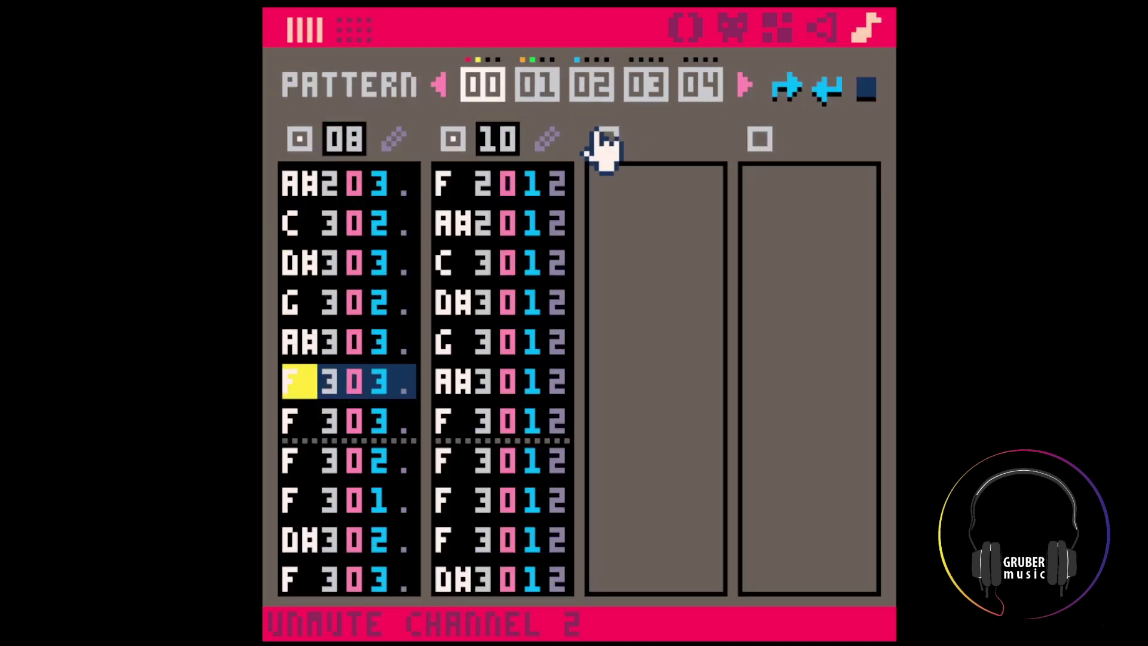
left_click(606, 139)
left_click(633, 146)
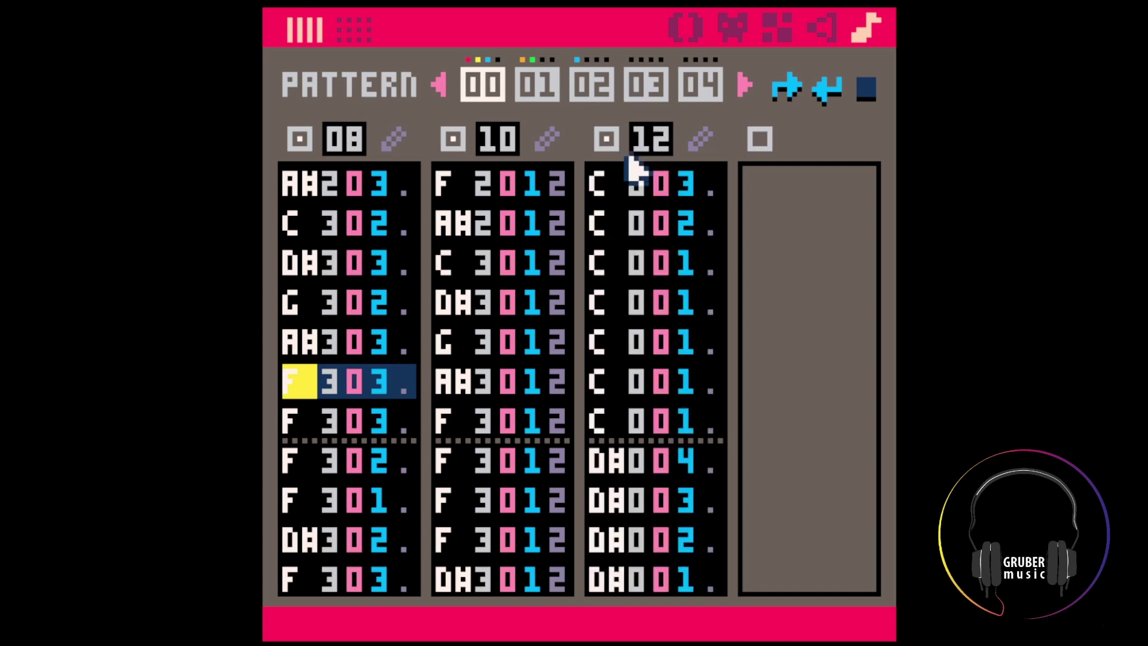
key("space")
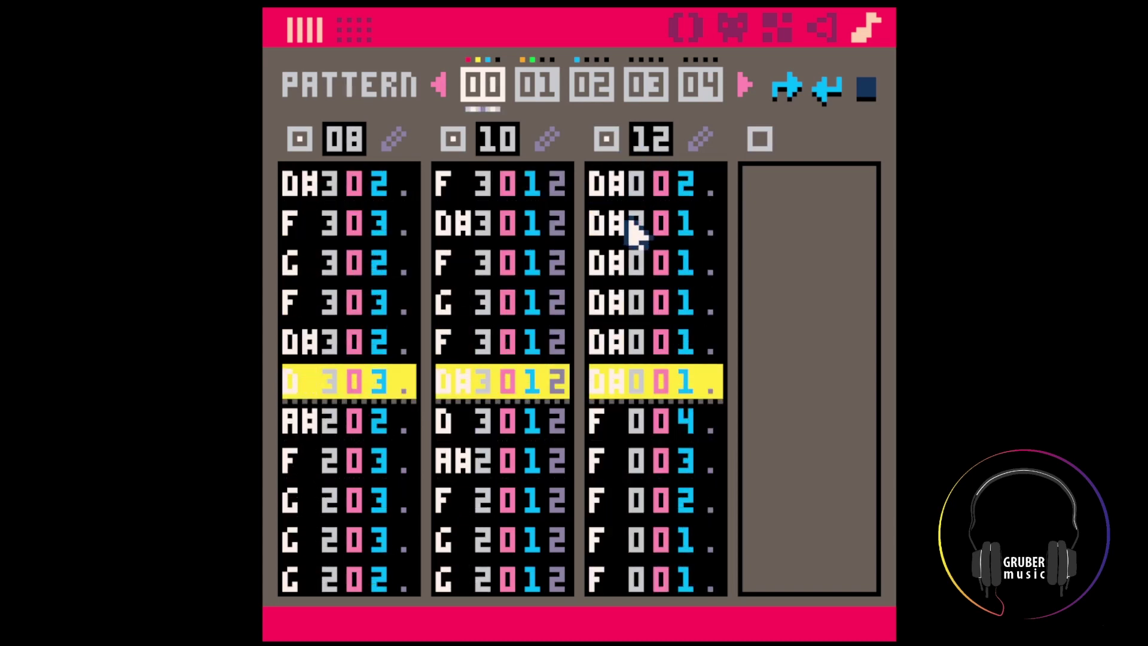
Shorten the C and D# runs in SFX 12 to six rows each and paste the D# notes after the F notes
left_click(633, 230)
left_click(824, 30)
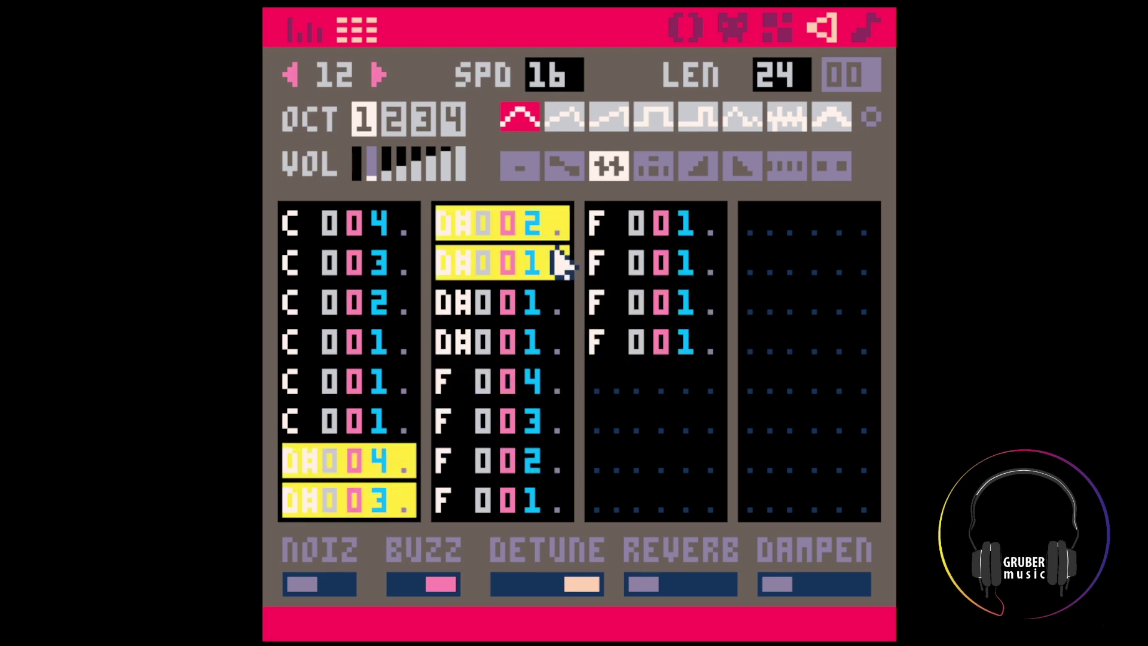
left_click(625, 399)
key("ctrl+v")
Play pattern 00 to check the revised bass line against the melody and its echo
left_click(871, 37)
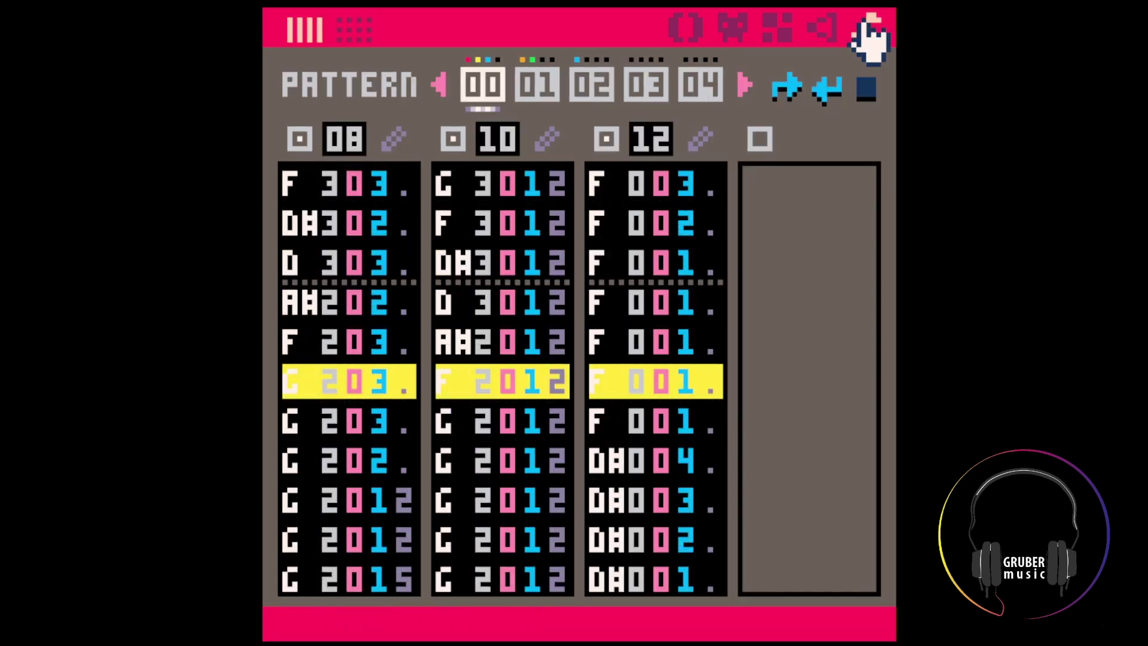
left_click(824, 29)
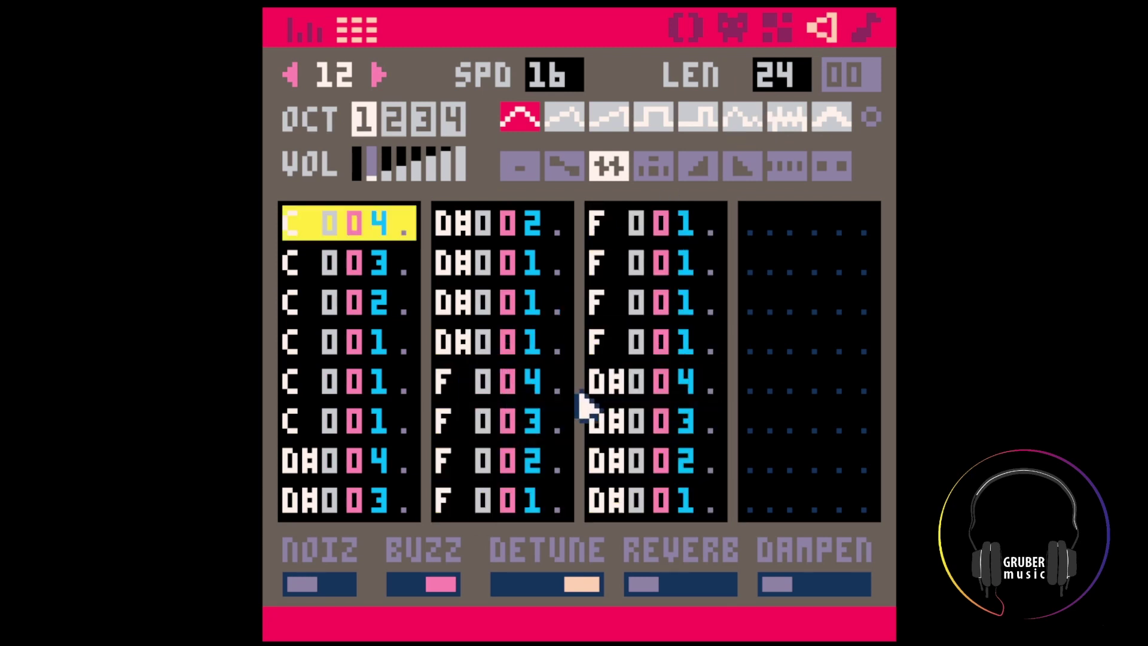
left_click(872, 48)
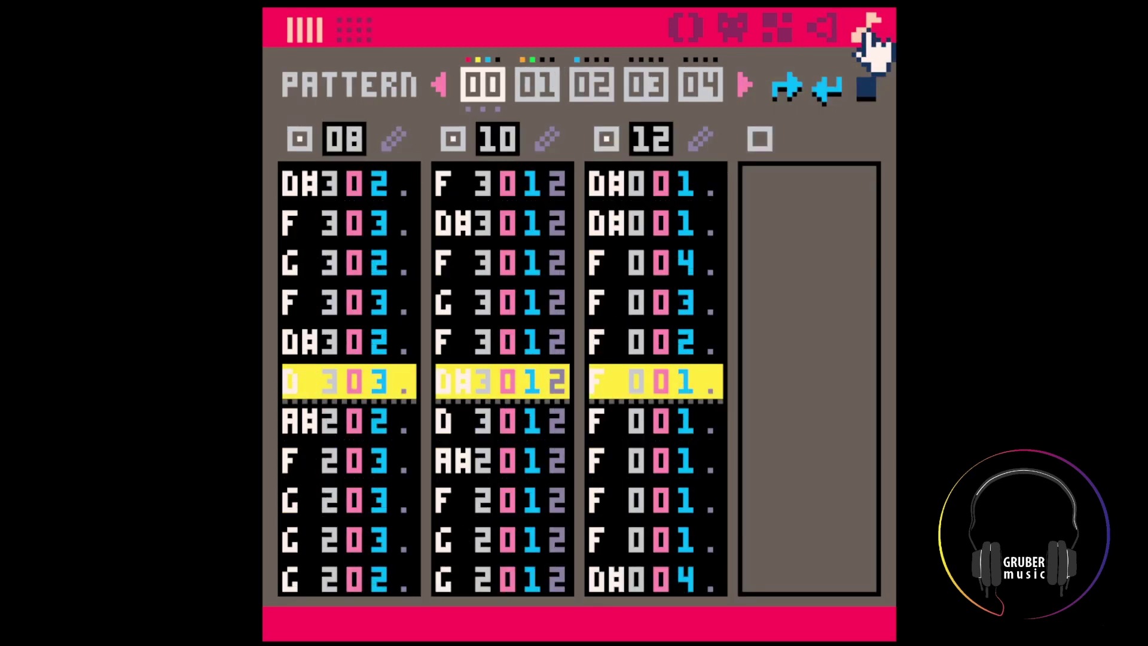
key("space")
left_click(652, 275)
key("space")
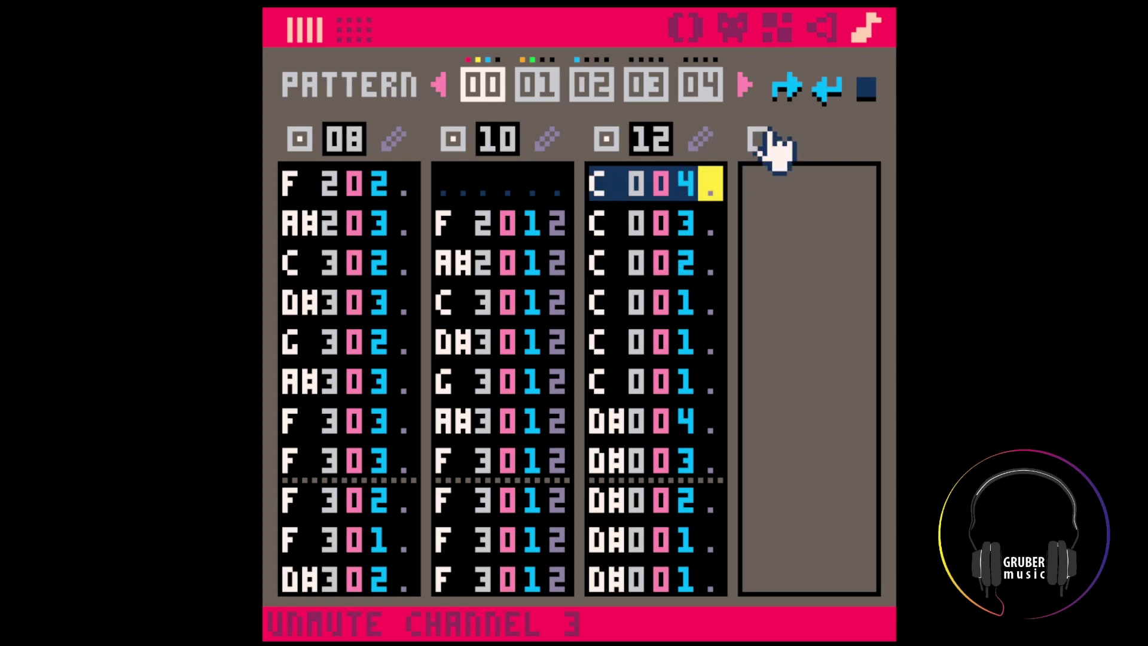
Enable the fourth channel of pattern 00 and assign SFX 13 to it
left_click(758, 137)
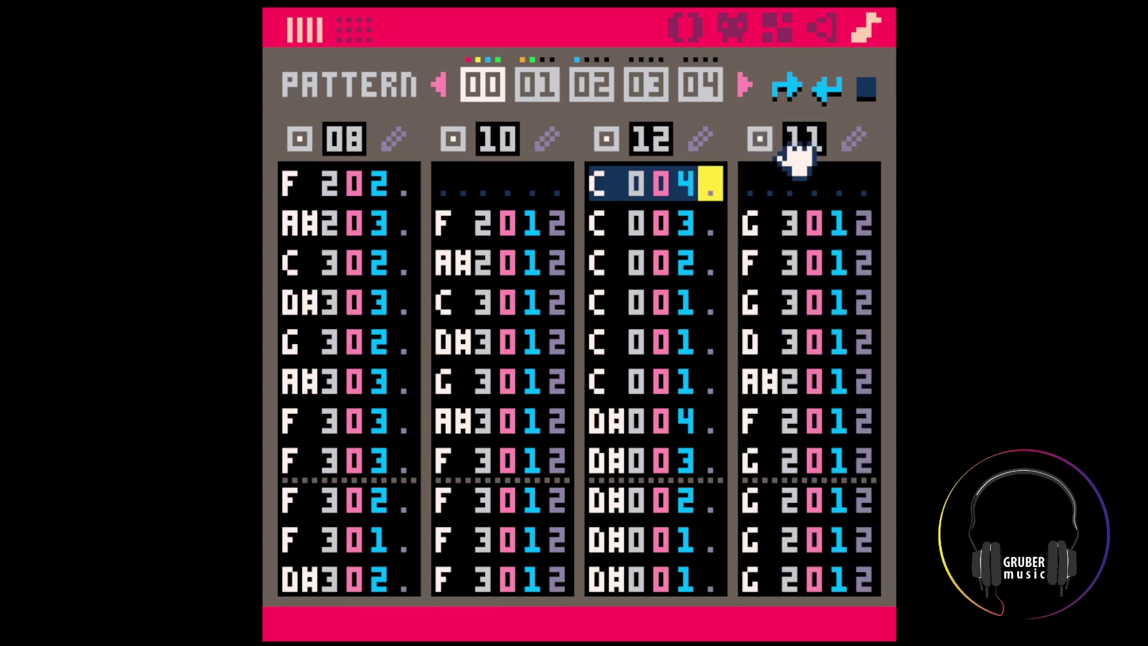
scroll(796, 144, "up", 2)
scroll(793, 143, "down", 2)
left_click(794, 142)
left_click(795, 142)
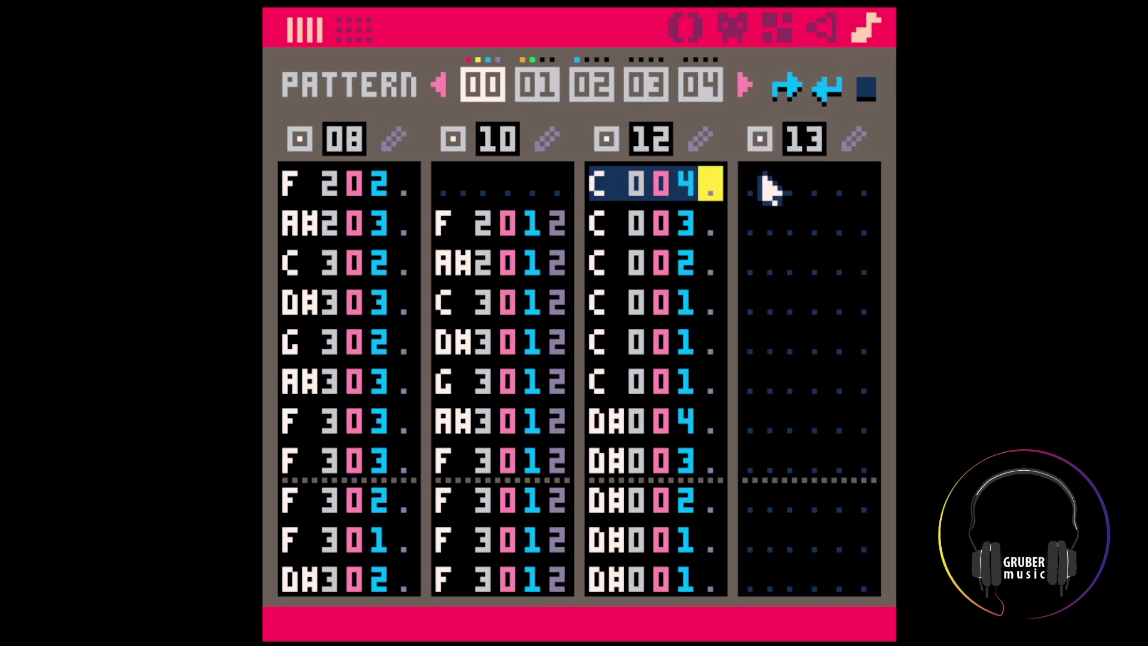
left_click(768, 183)
left_click(831, 27)
left_click(873, 30)
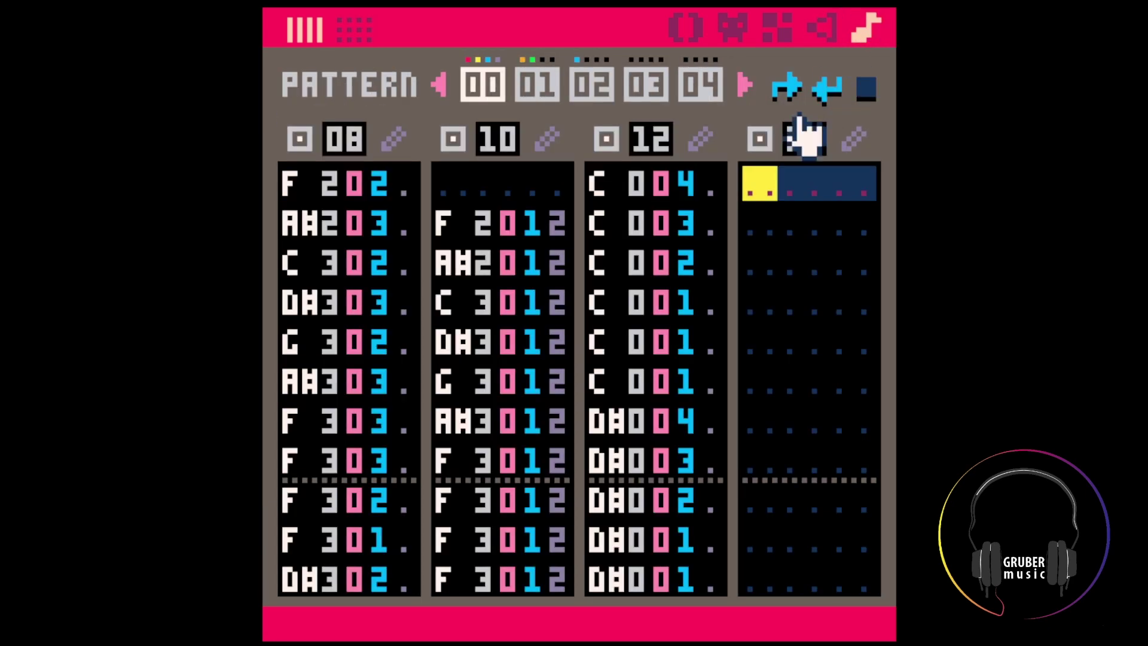
left_click(354, 192)
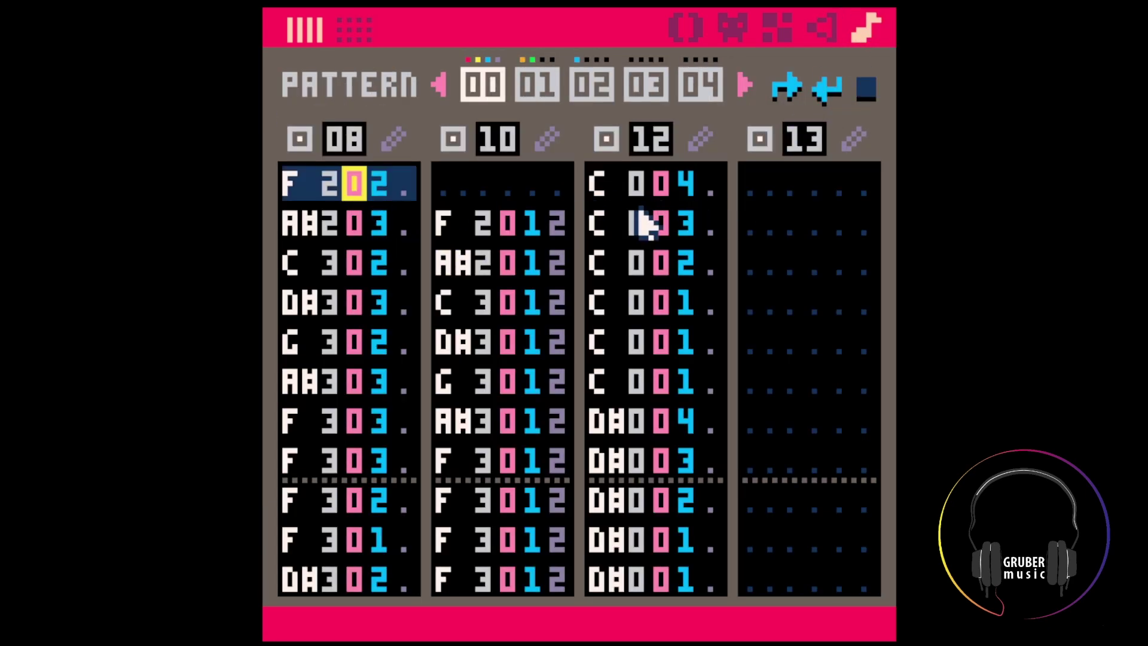
left_click(645, 183)
Open SFX 13 in tracker view and enter a C in octave 1 with instrument 0, volume 4 and effect 3 in the first row
left_click(788, 181)
left_click(829, 30)
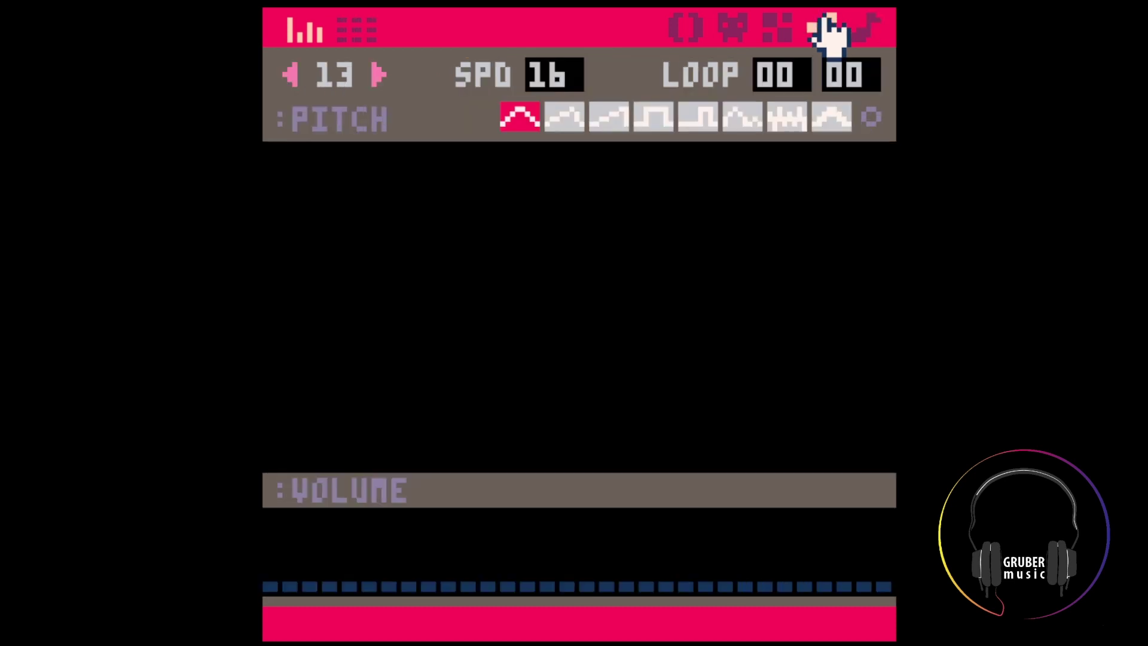
key("Tab")
key("z")
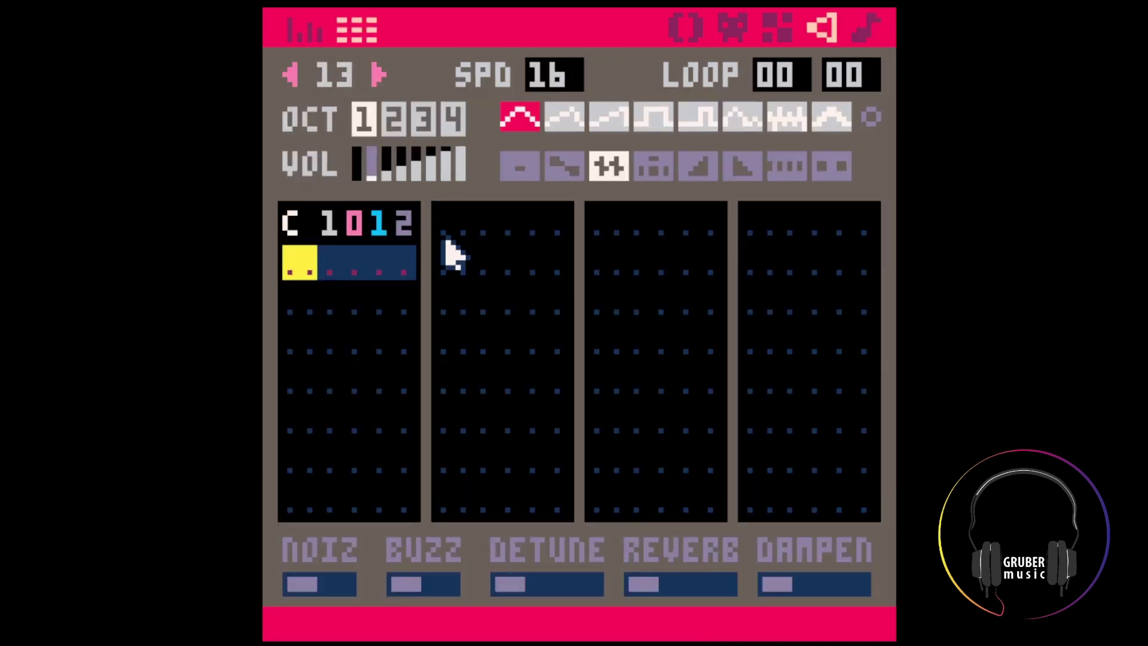
left_click(400, 225)
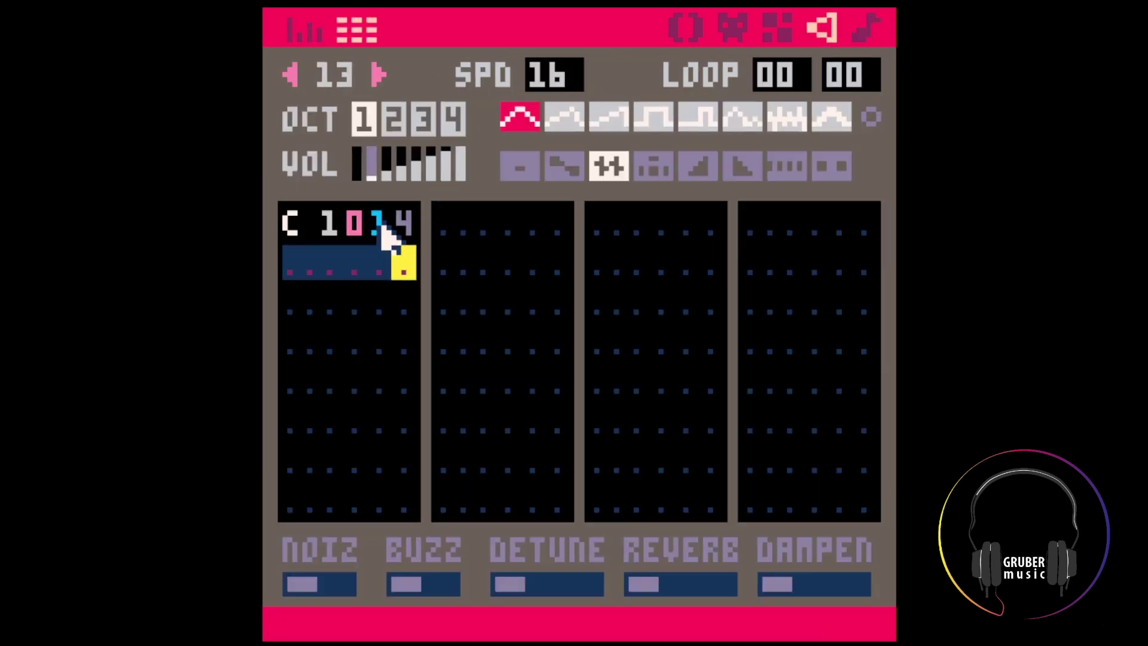
key("3")
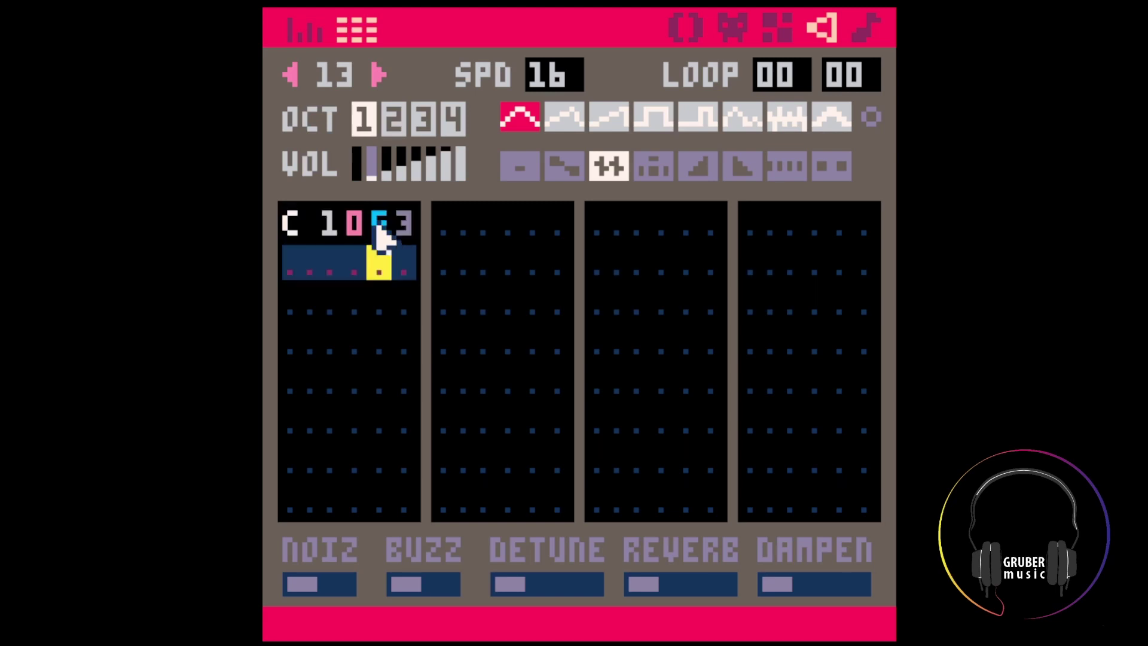
left_click(396, 227)
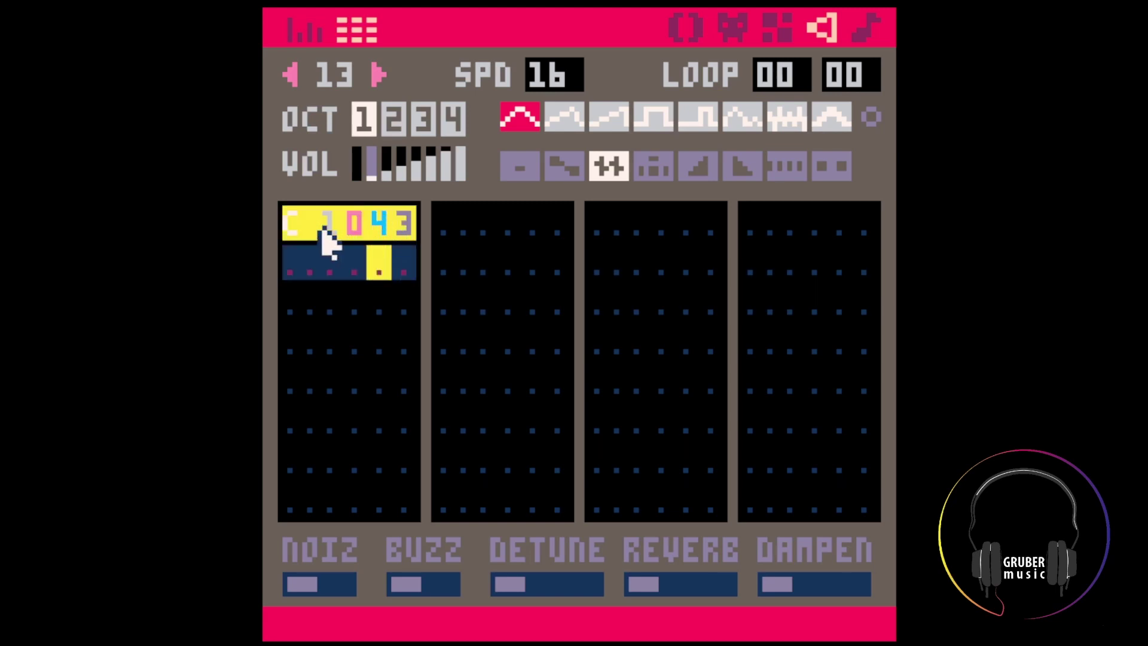
Paste the C note into the fifth row of SFX 13 and set it to octave 2 and volume 2
left_click(303, 382)
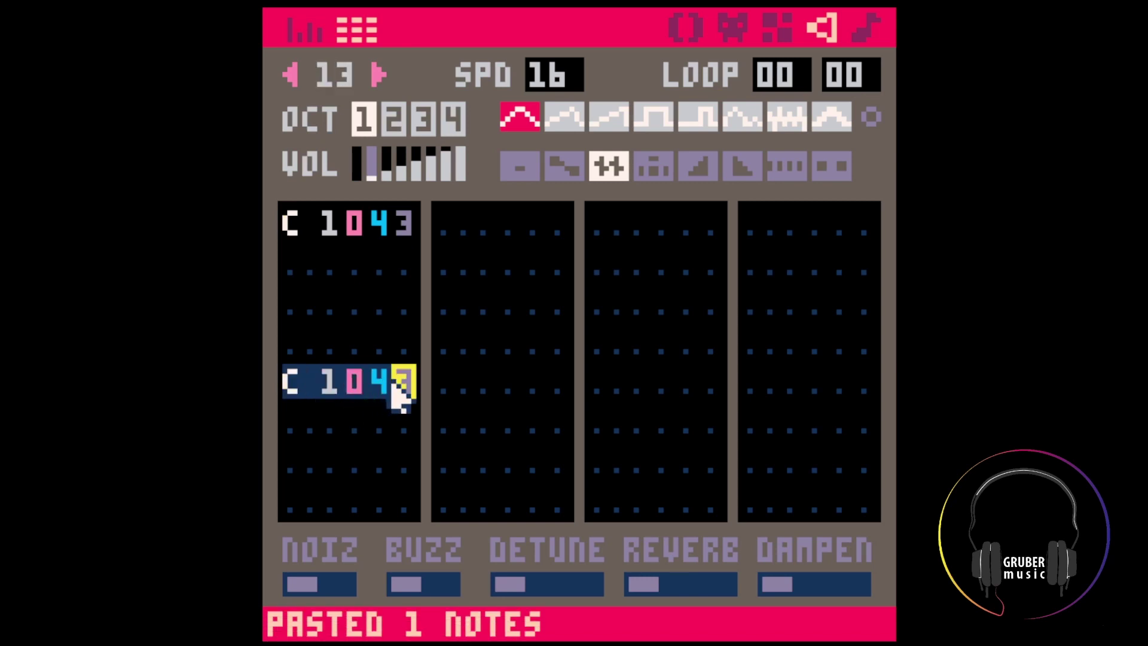
left_click(335, 389)
key("2")
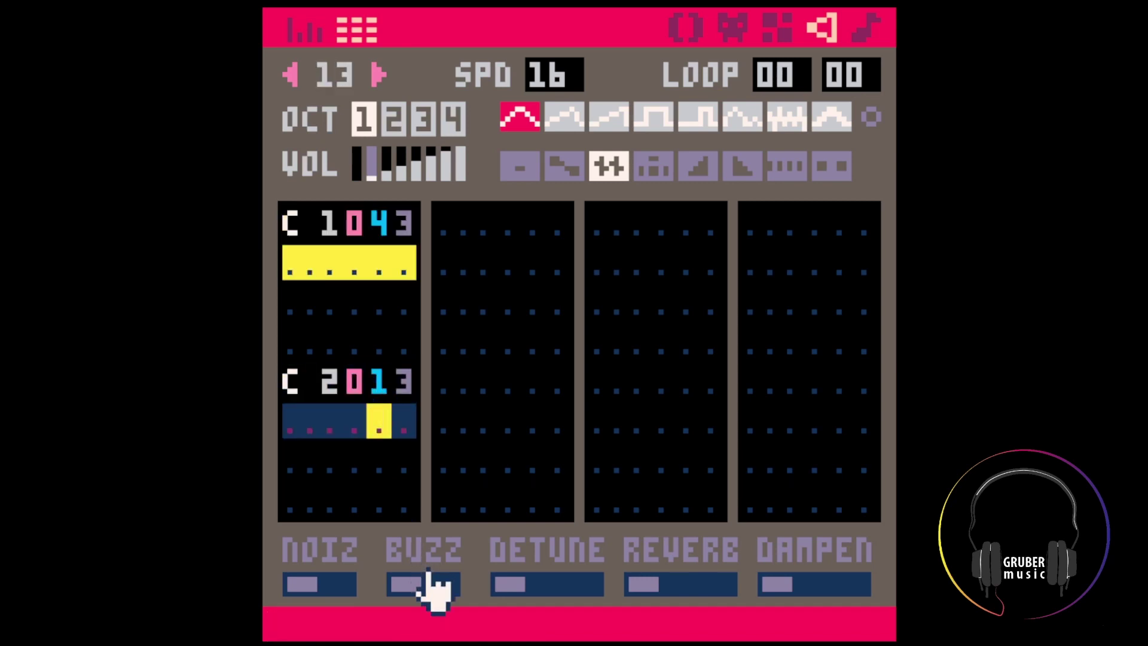
left_click(378, 392)
type("3")
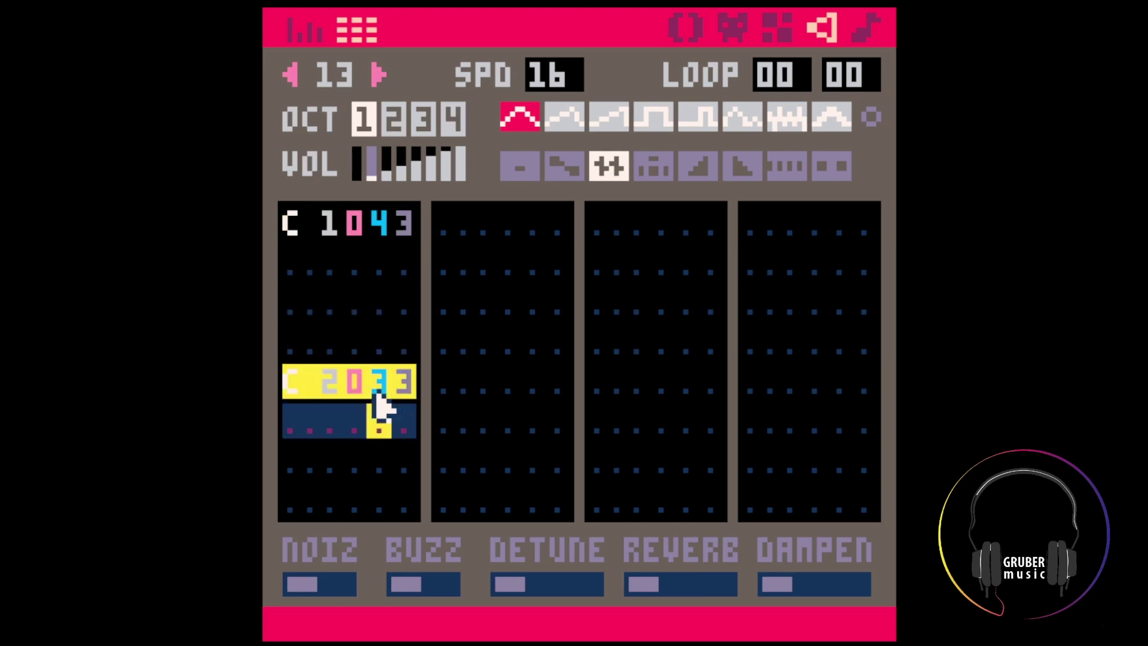
left_click(376, 393)
type("2")
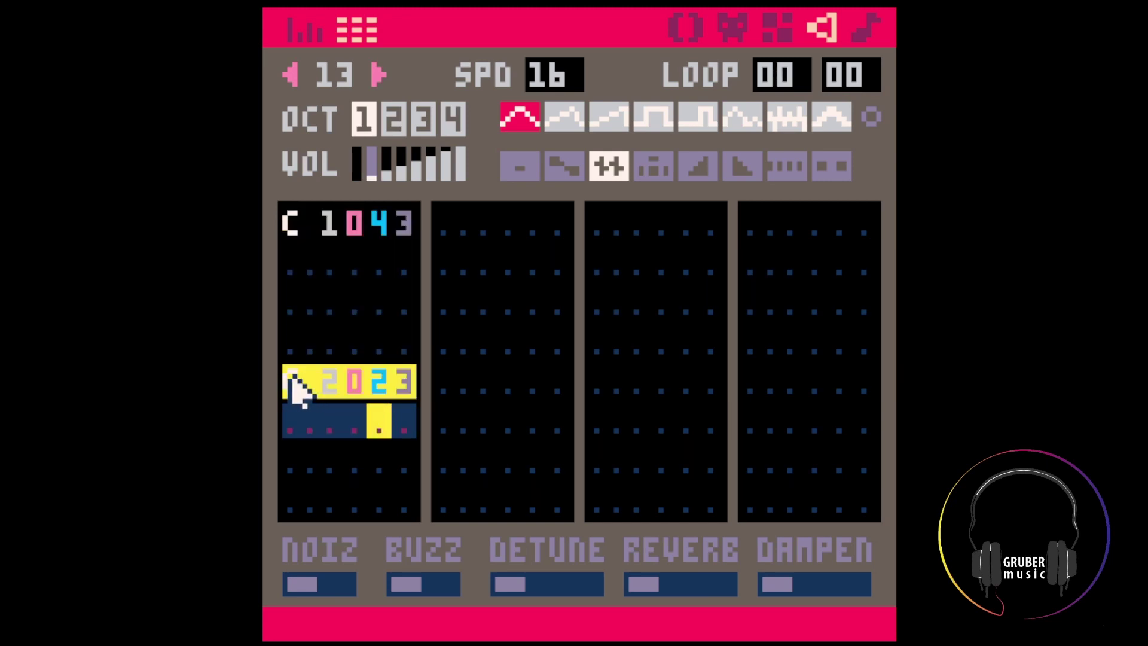
Copy the first note of SFX 13 into the first column's seventh row, the second column's fifth row and the third column's third row
left_click_drag(292, 379, 423, 381)
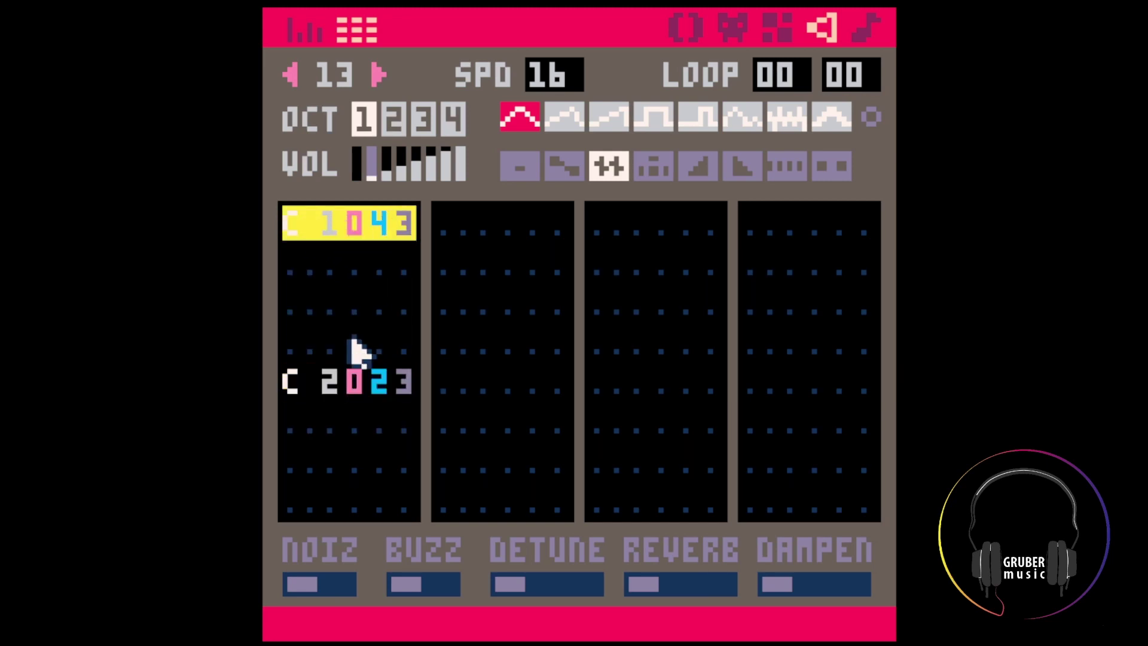
key("ctrl+c")
left_click(306, 473)
left_click(440, 386)
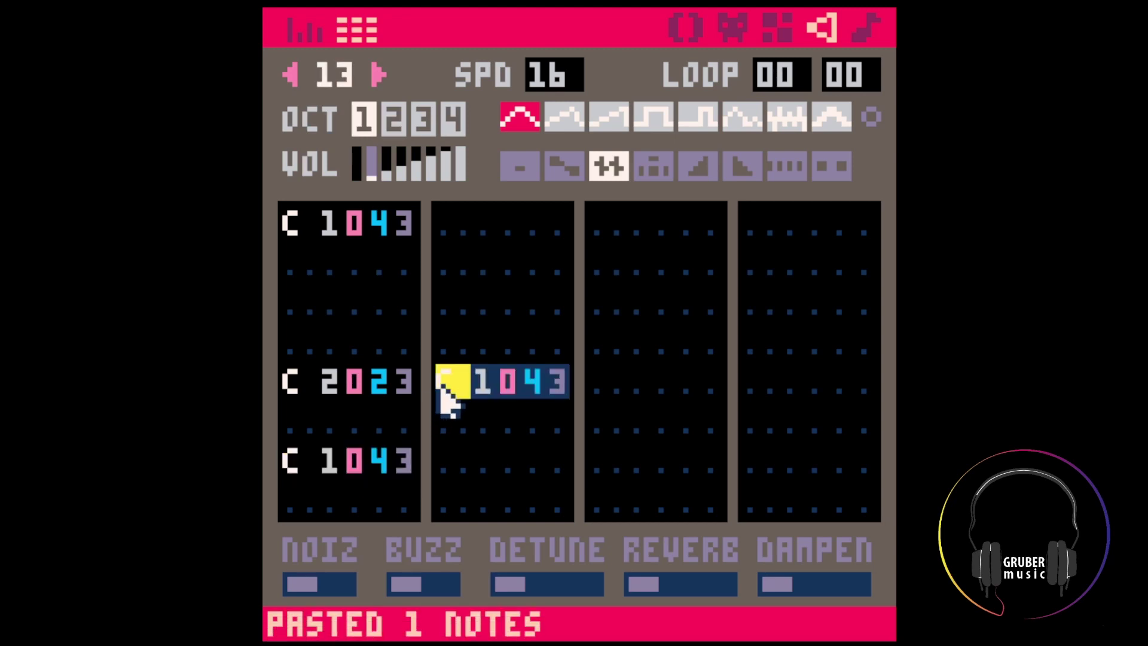
left_click(601, 304)
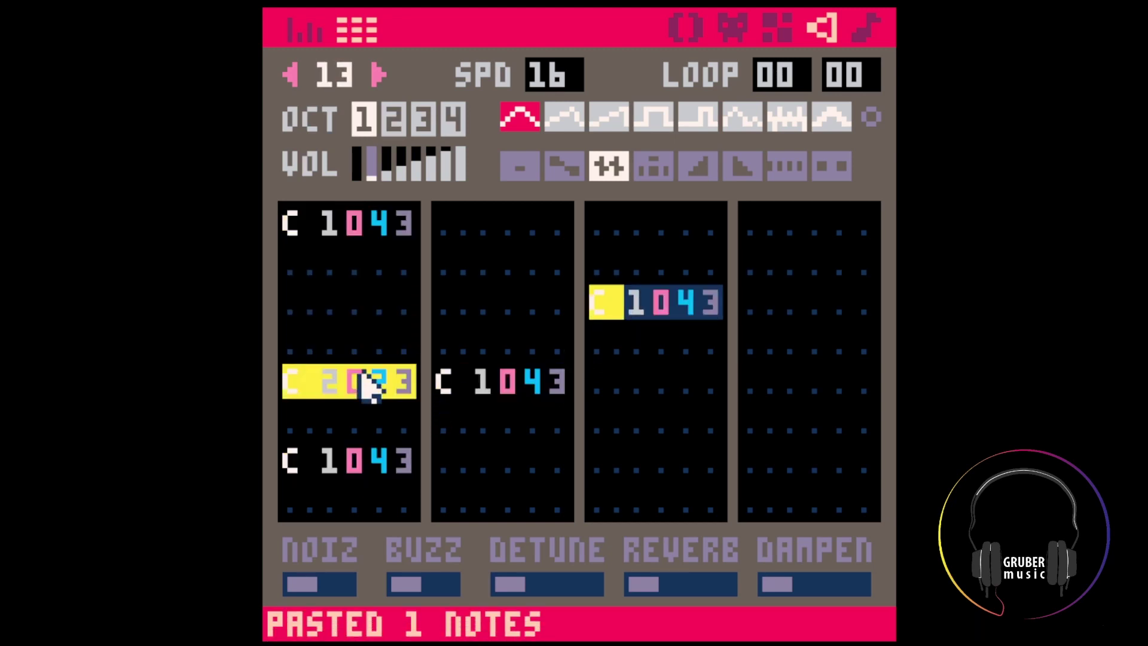
Copy the octave 2 note into the third column's first row and the second column's third row
left_click(388, 382)
key("ctrl+c")
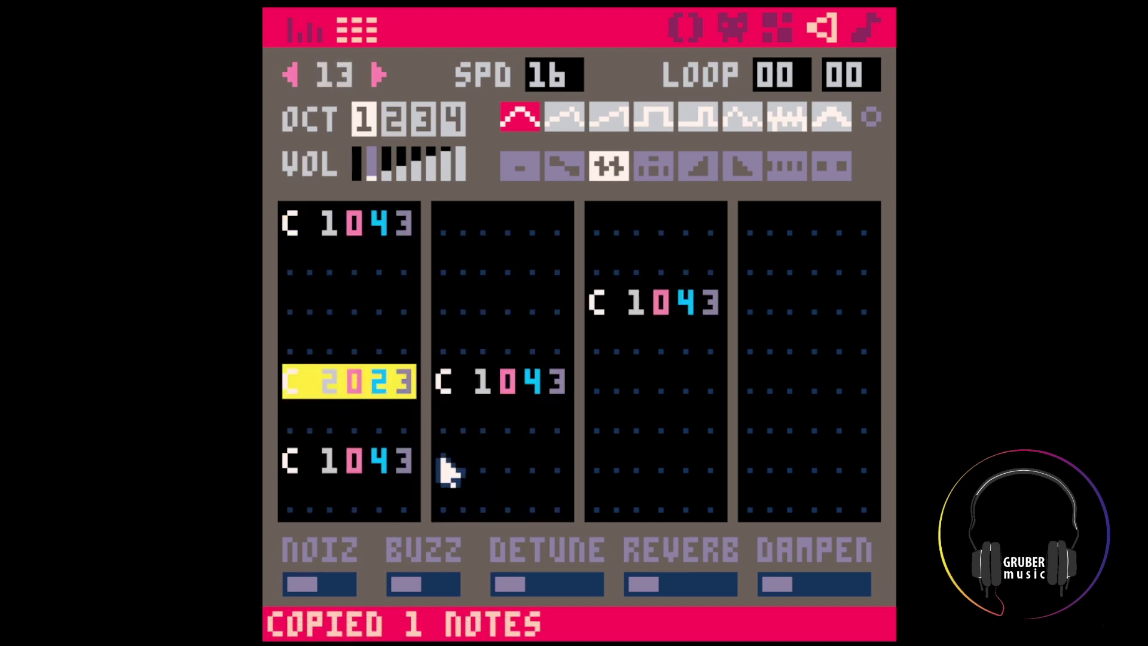
left_click(492, 470)
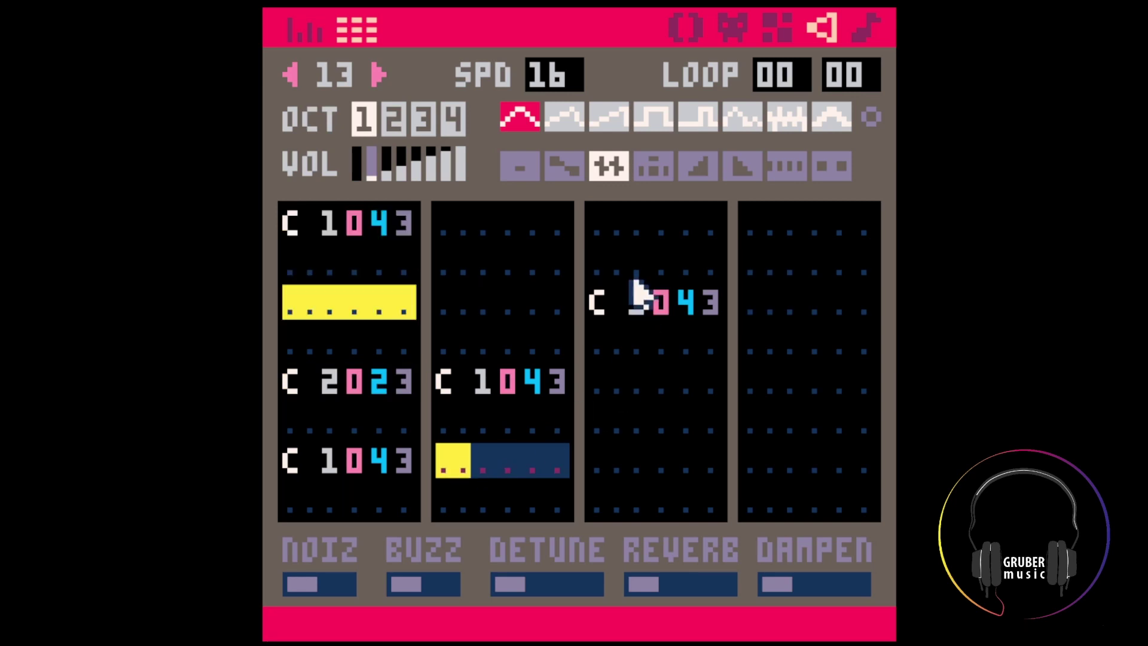
left_click(609, 223)
key("ctrl+v")
left_click(452, 306)
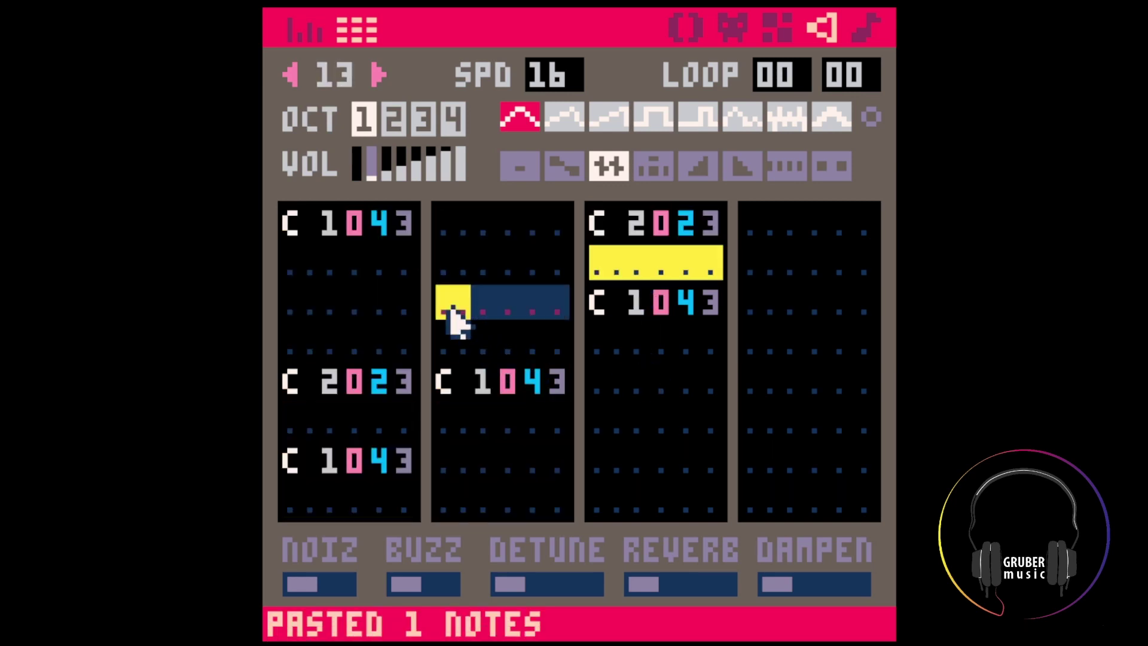
Delete two empty rows before the second column's first note in SFX 13, shifting the following notes up two rows
left_click(866, 22)
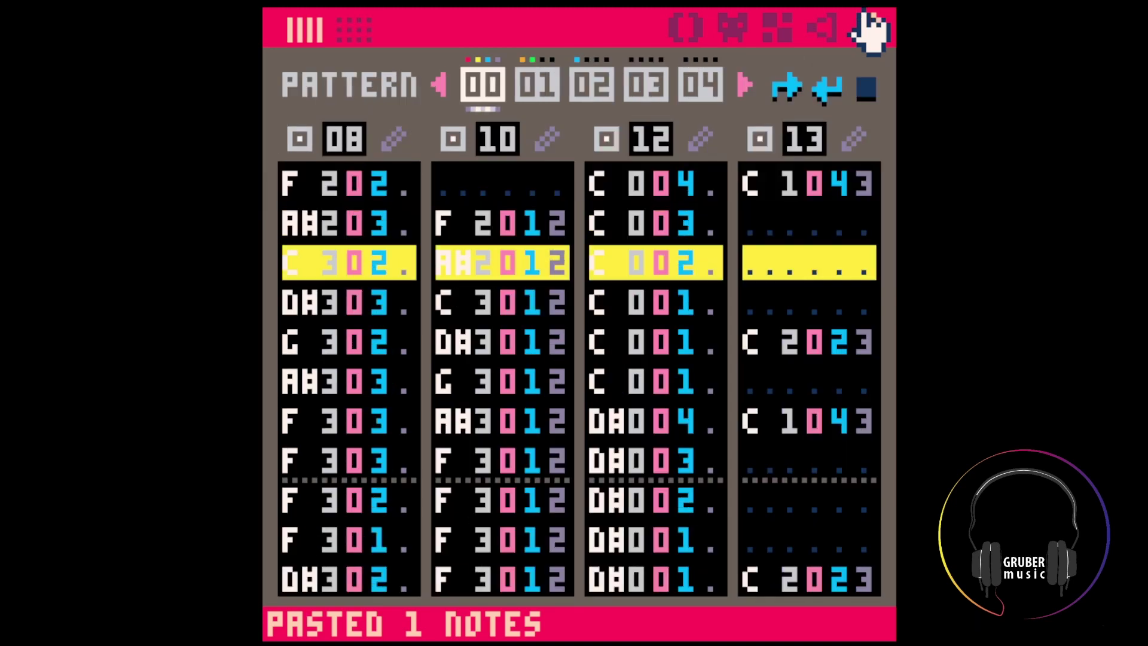
left_click(824, 27)
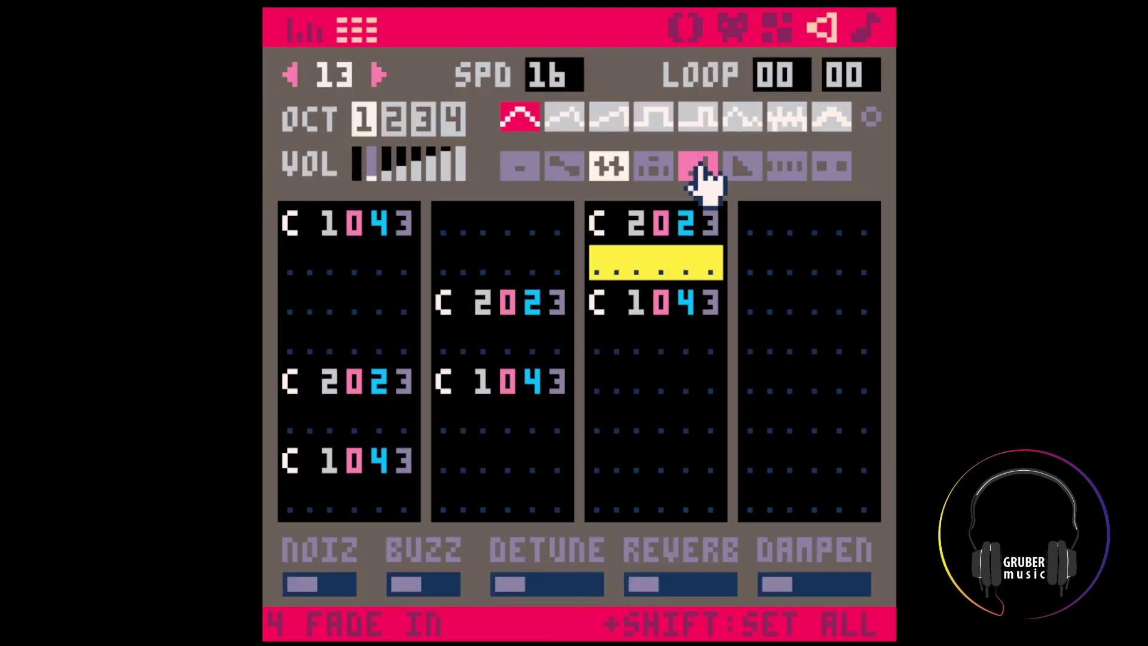
left_click(454, 308)
key("BackSpace")
key("BackSpace")
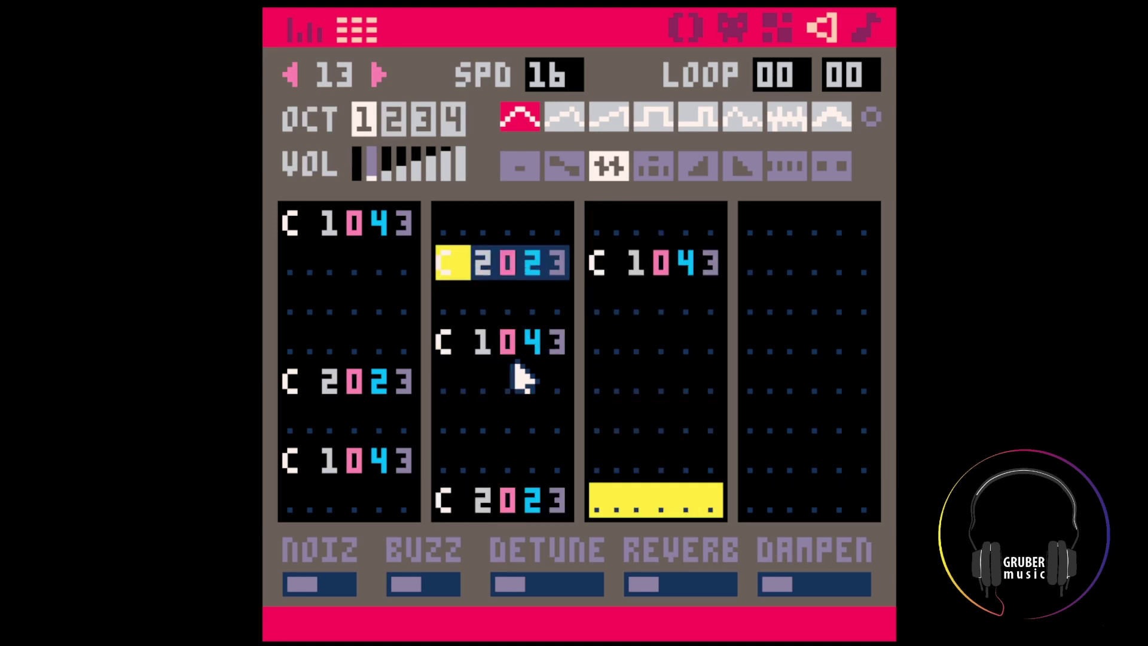
left_click(452, 306)
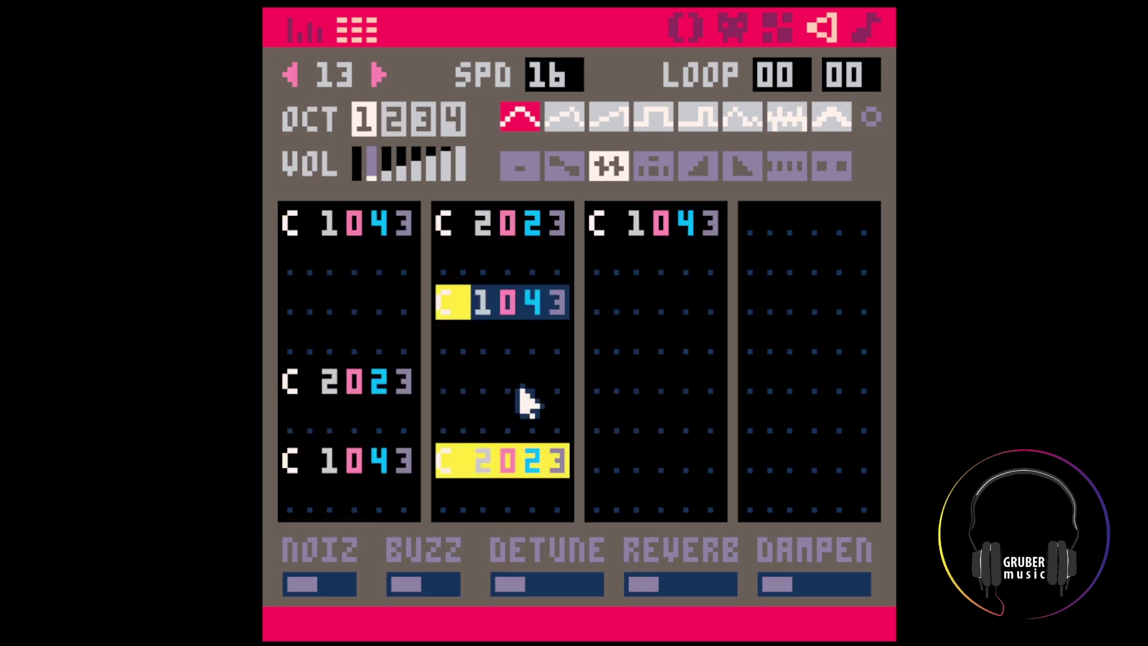
Copy the first note into the second column's fifth row and the third column's last two rows, giving those last two volumes 2 and 3
left_click(328, 227)
left_click_drag(327, 226, 354, 238)
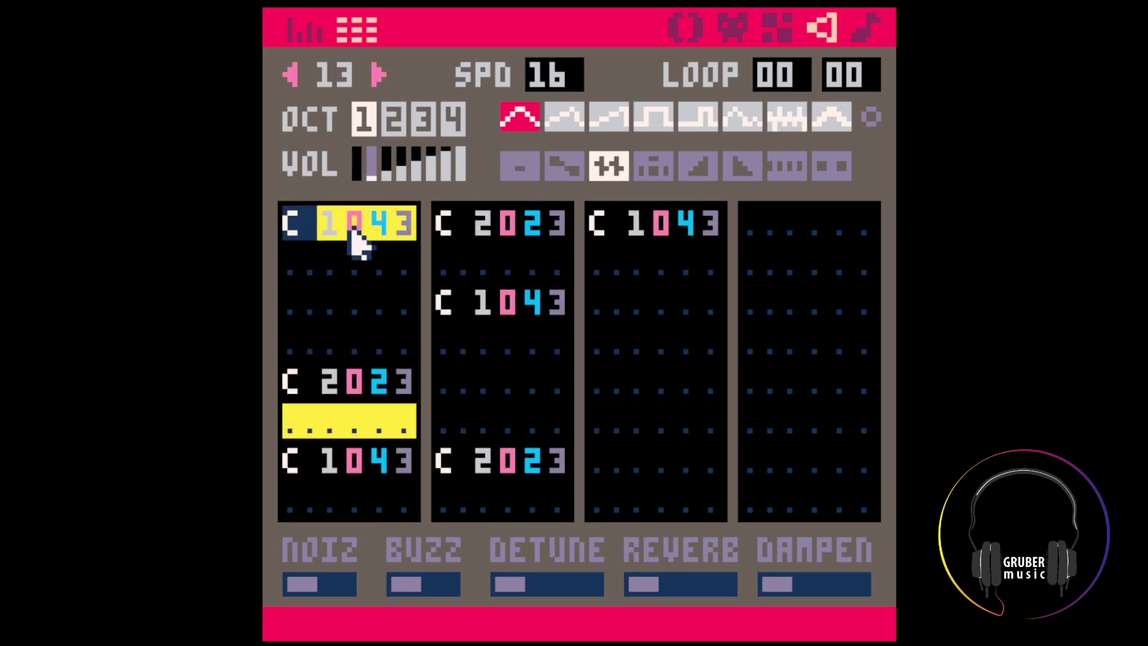
key("ctrl+c")
left_click(458, 383)
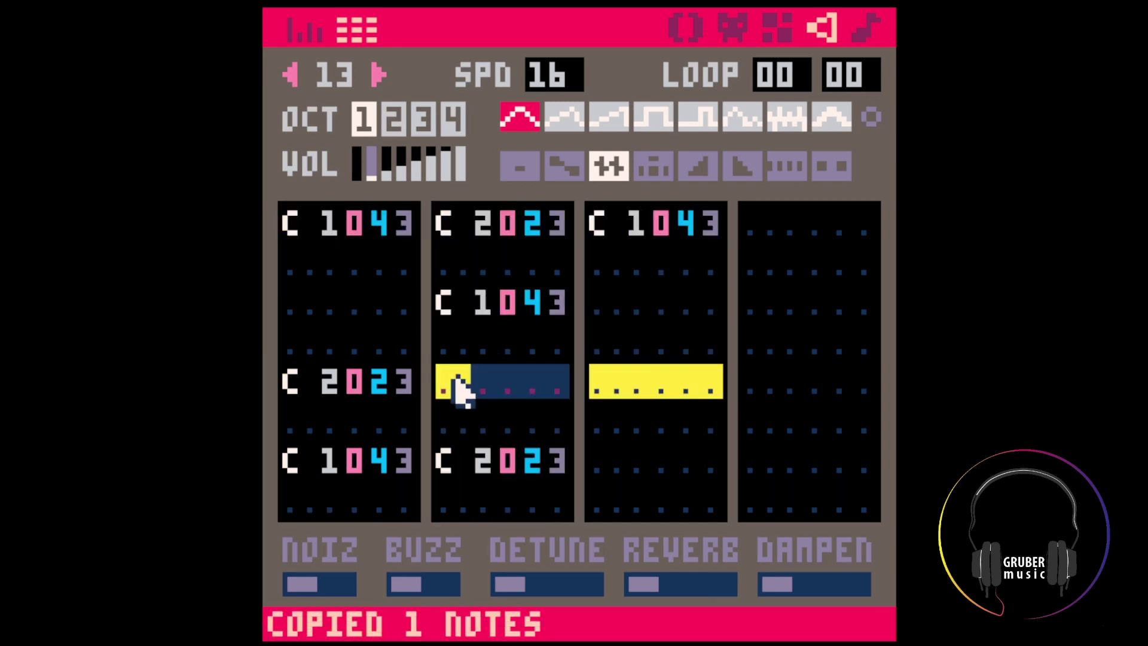
key("ctrl+v")
left_click(604, 462)
key("ctrl+v")
left_click(695, 464)
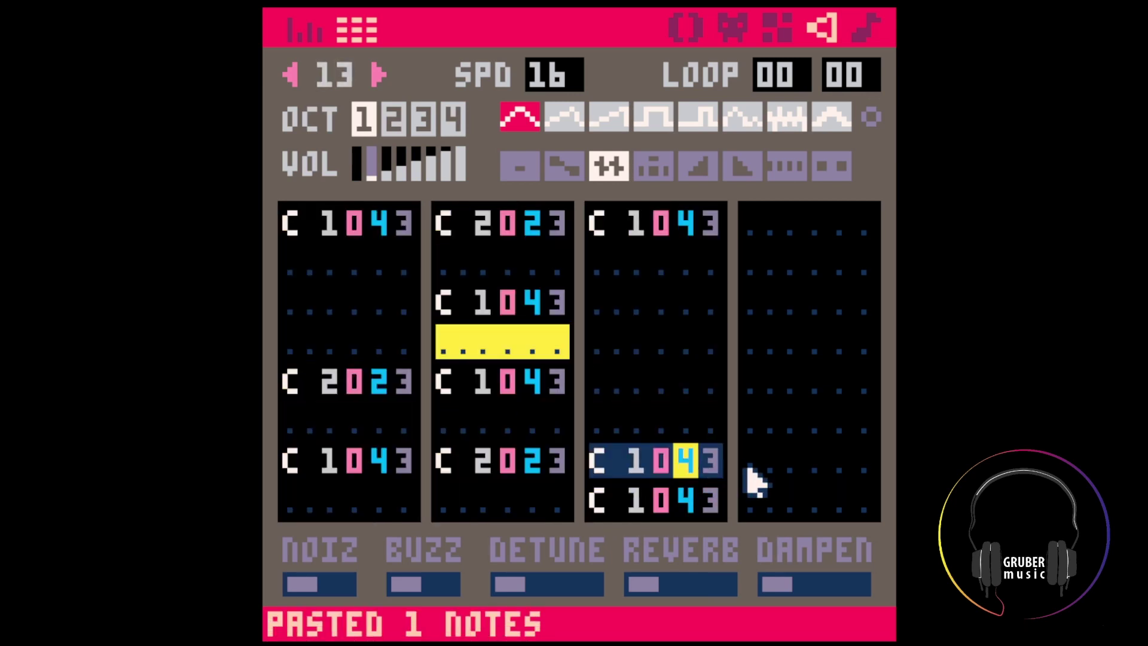
type("23")
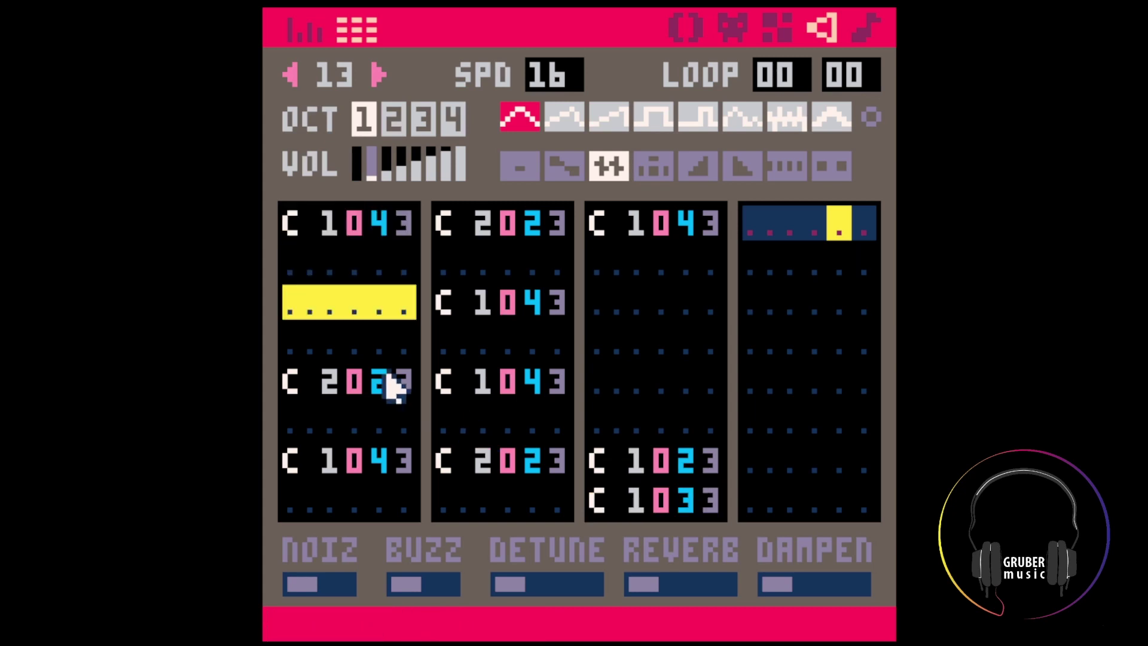
Copy the first note of SFX 13 into the second column's sixth row and set the fifth-row note's volume to 3
left_click_drag(292, 224, 303, 226)
key("ctrl+c")
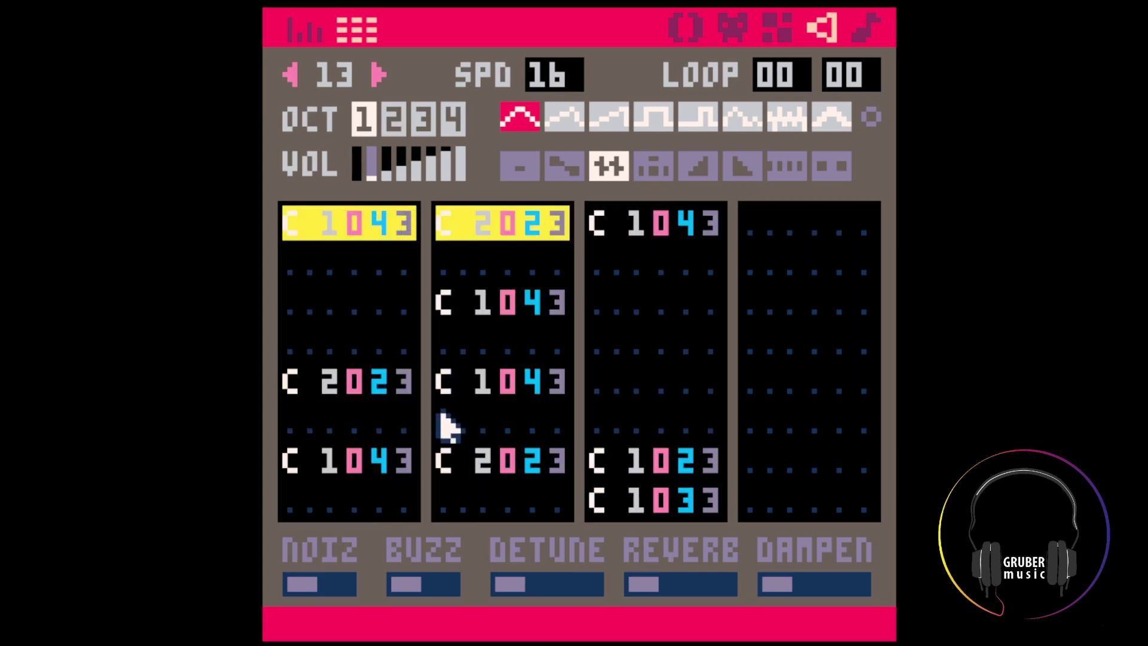
left_click(445, 423)
key("ctrl+v")
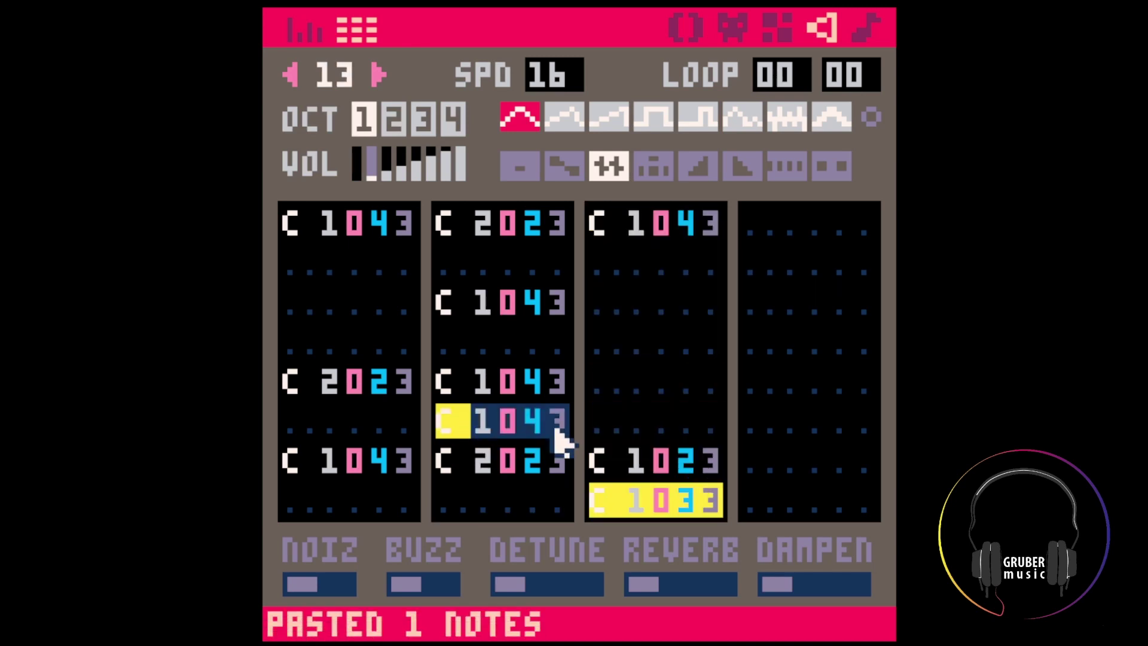
left_click(532, 421)
key("Up")
key("3")
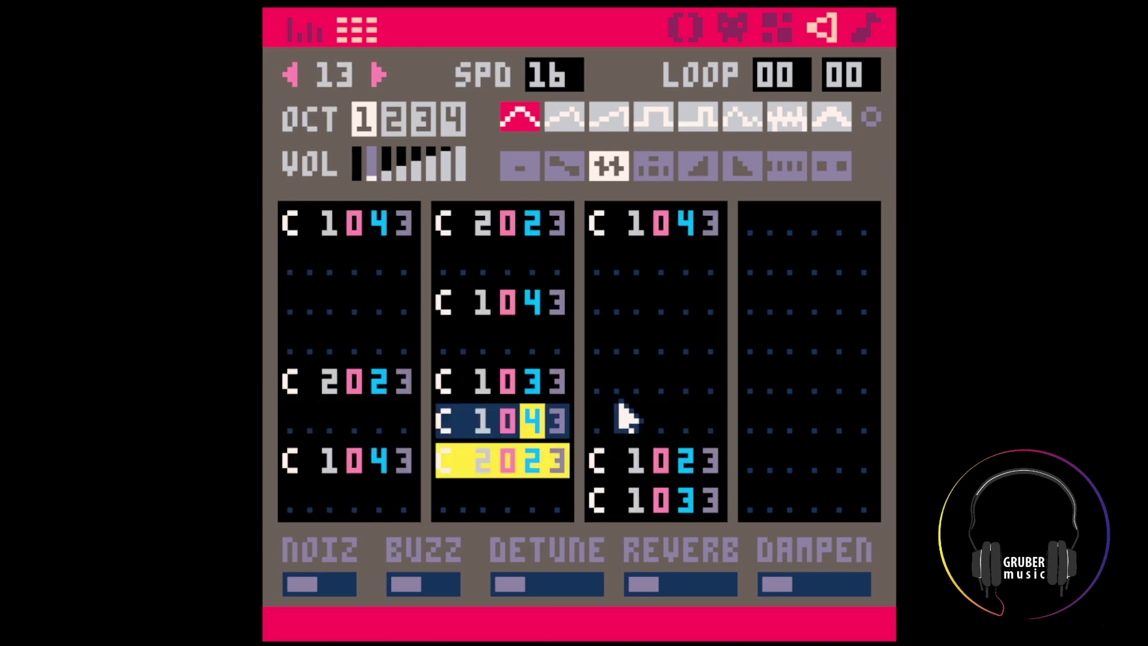
Move the second column's octave 2 note in the seventh row down one row, then delete the empty row starting the third column
left_click(450, 463)
key("Return")
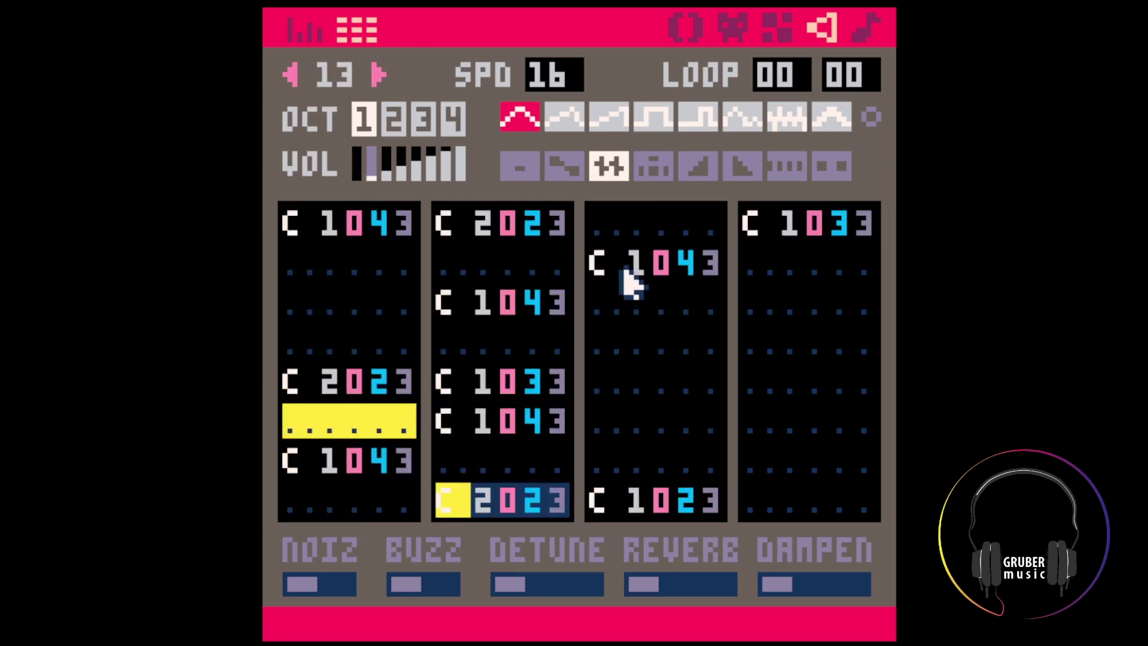
left_click(605, 258)
key("BackSpace")
Copy the first note of SFX 13 into the third column's third and fourth rows
left_click_drag(312, 230, 407, 228)
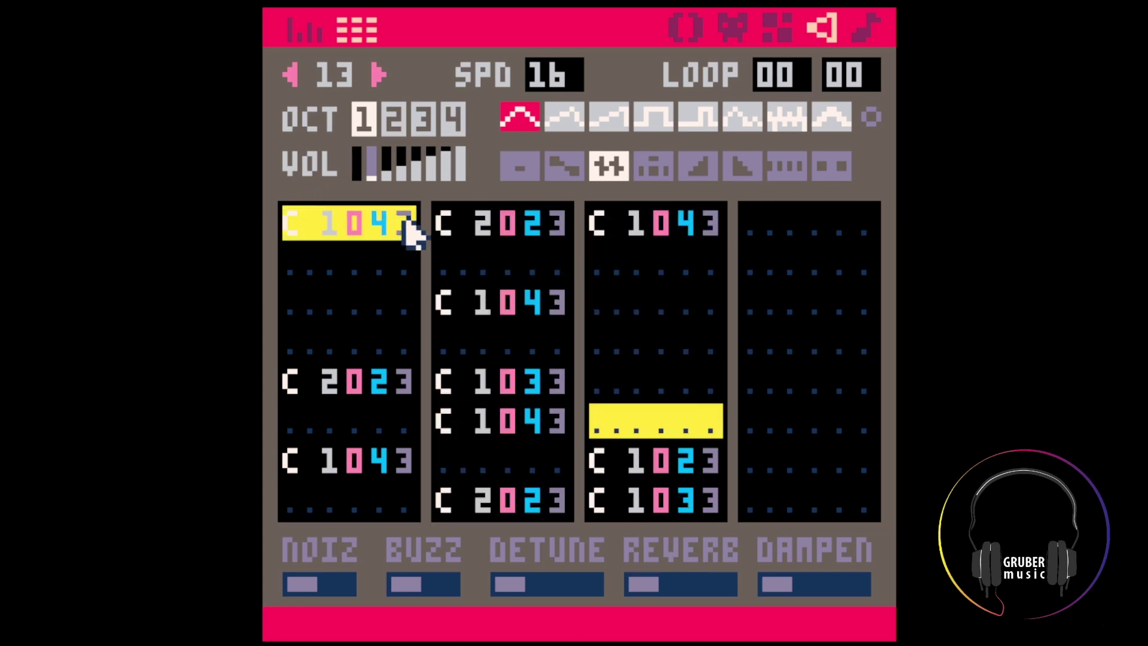
key("ctrl+c")
left_click(607, 304)
key("ctrl+v")
left_click(607, 342)
key("ctrl+v")
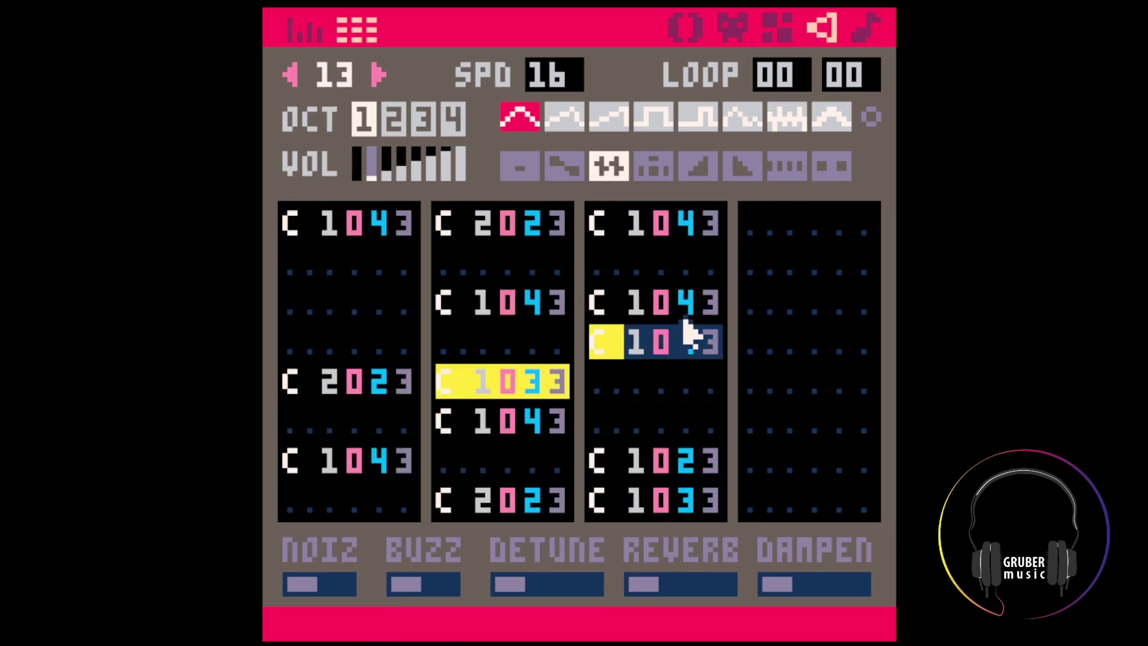
Set the third column's fourth-row note to volume 3 and copy the first column's C 2 note into the row below it
left_click(686, 345)
key("3")
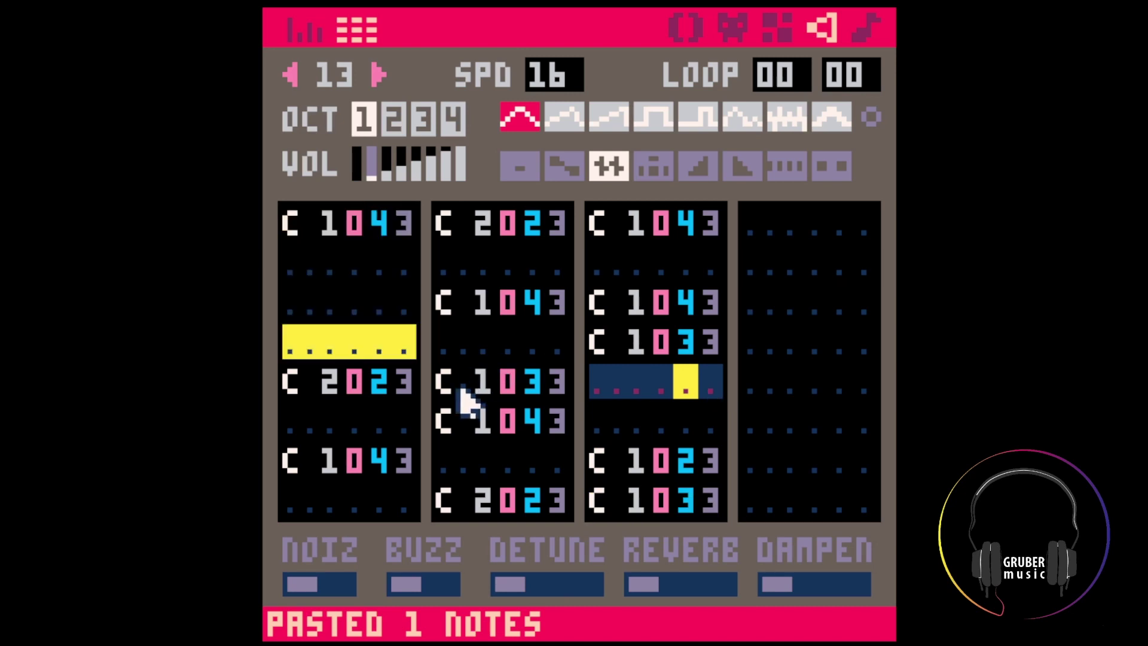
key("ctrl+c")
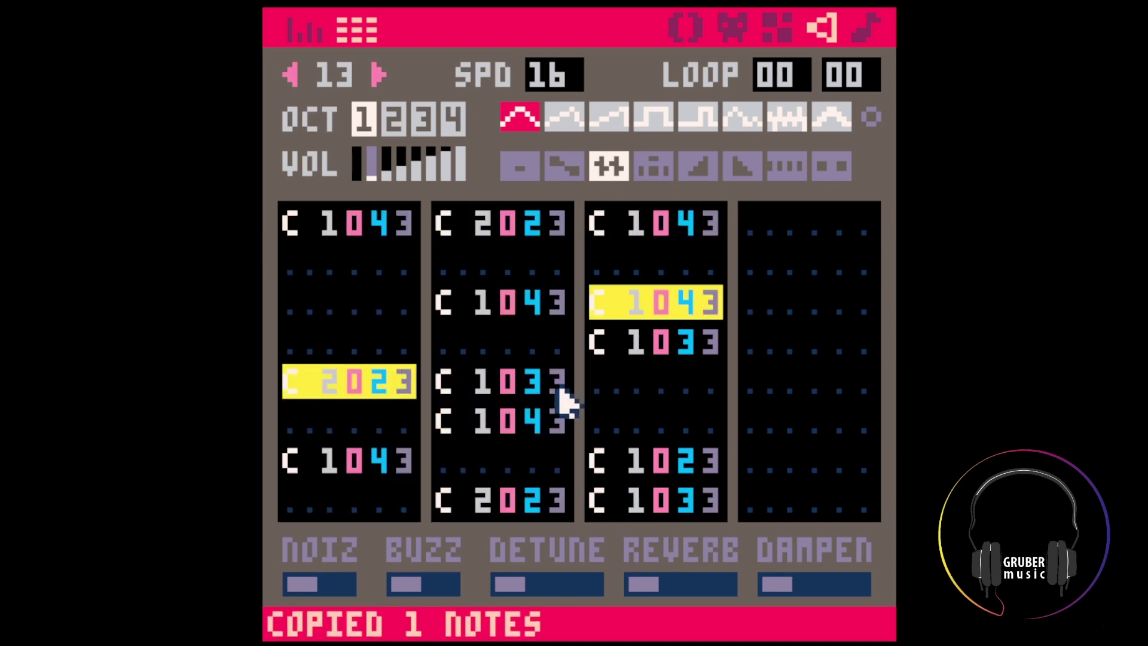
left_click(603, 382)
key("ctrl+v")
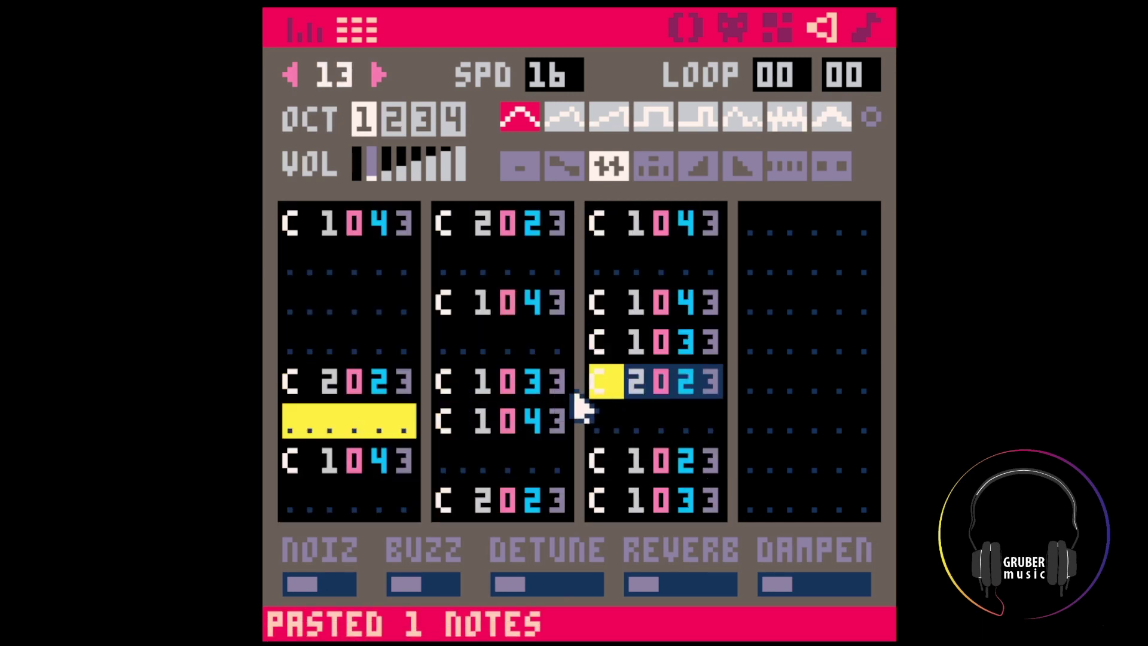
left_click(687, 385)
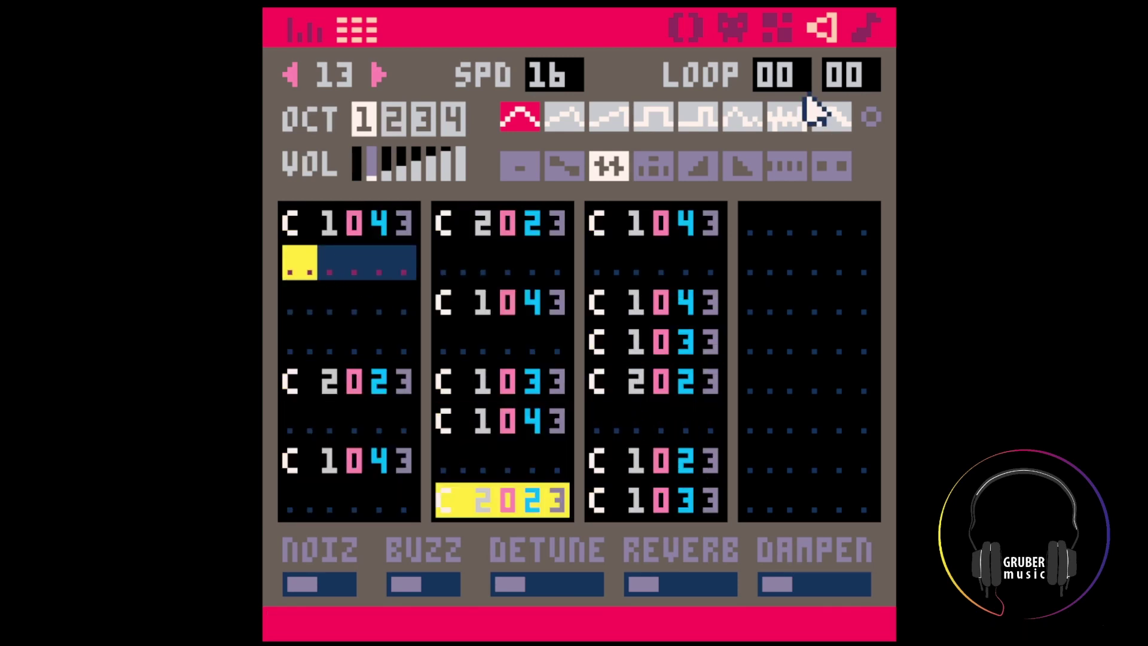
Check the music pattern, then enter noise C notes at octave 1, volume 1 in rows two to four of sound 13's first column
left_click(872, 27)
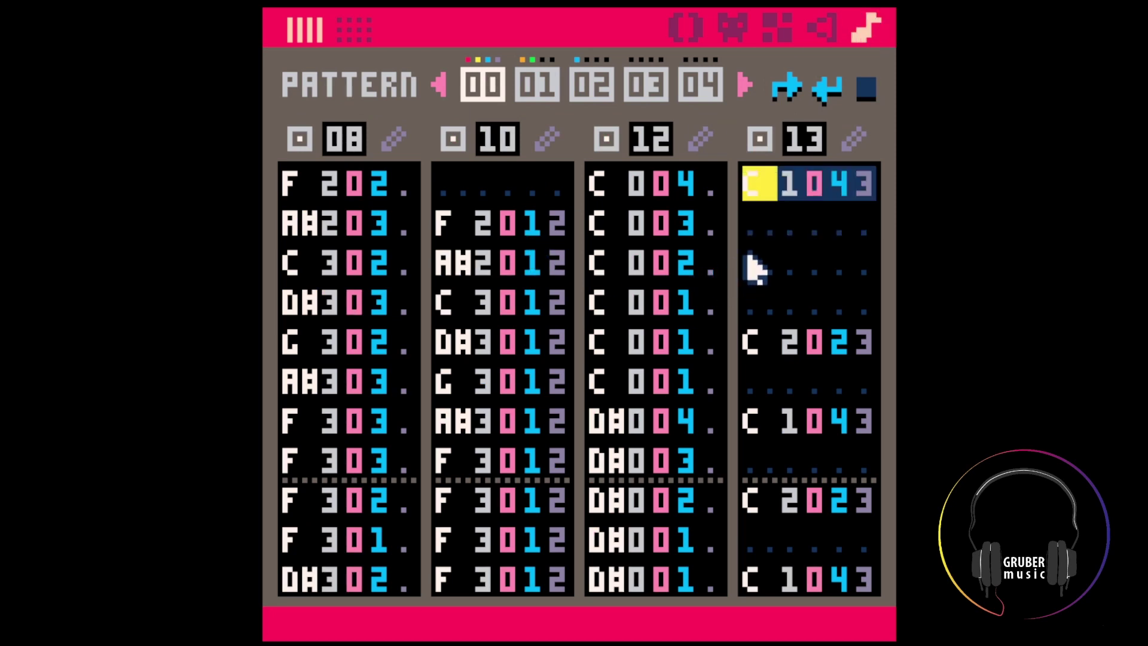
left_click(825, 27)
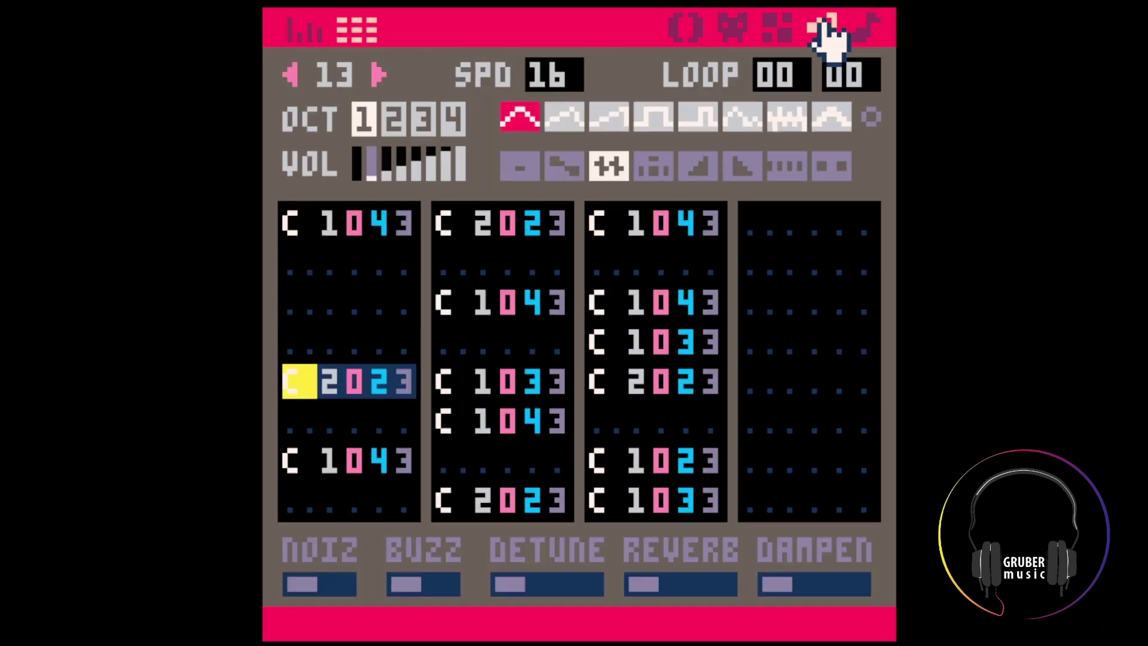
left_click(302, 275)
key("z")
key("z")
key("z")
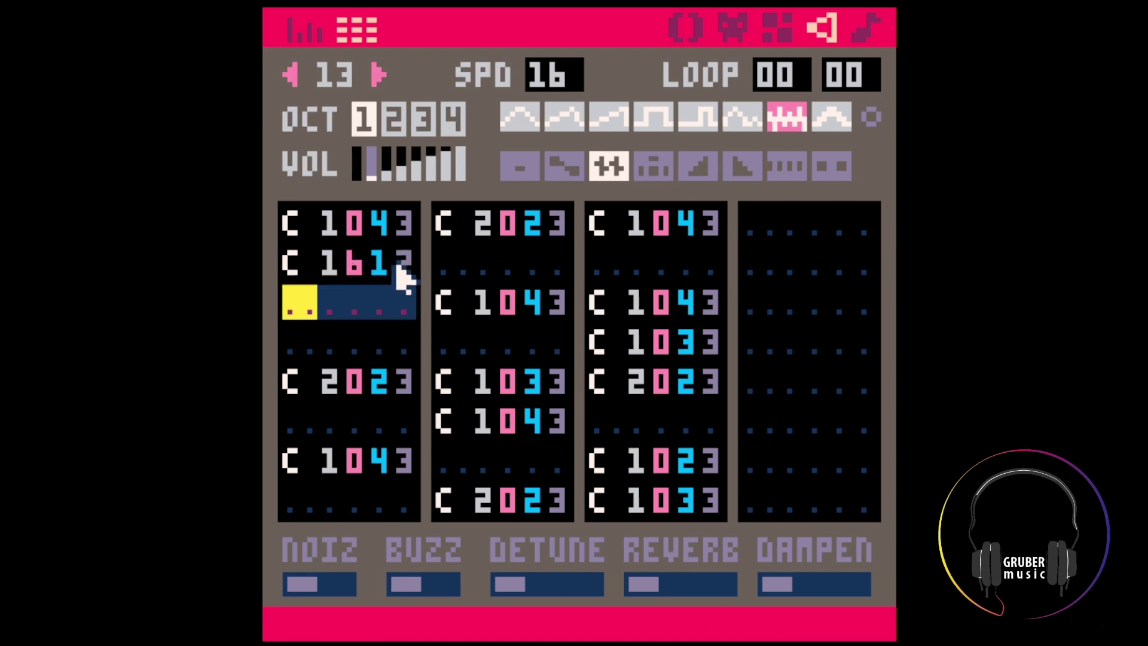
Set the effects of the three noise notes to 4, none and 5 in order
key("0")
key("0")
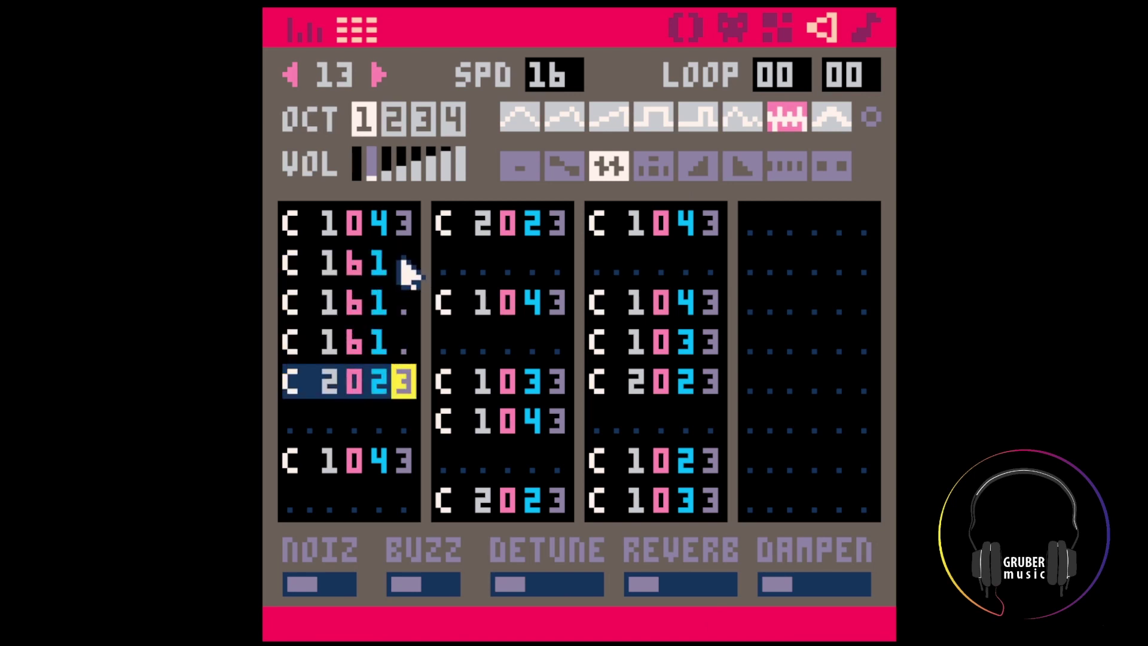
key("4")
left_click(405, 350)
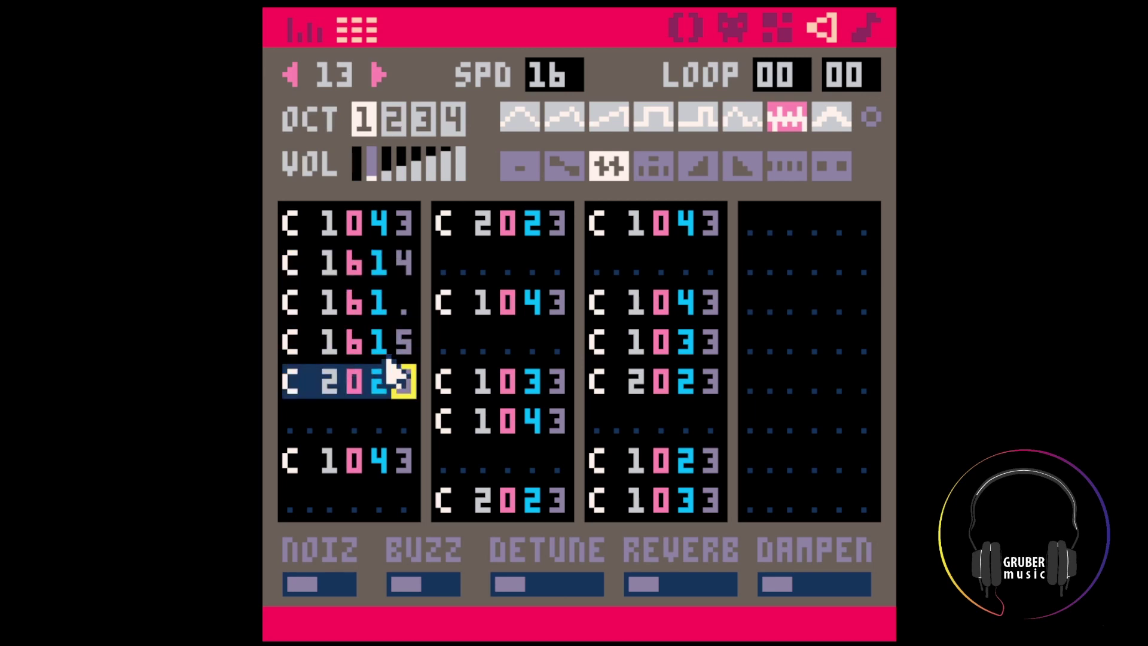
Turn on NOIZ for the sound and check it in the music pattern, then return to the sound editor
left_click_drag(305, 272, 403, 345)
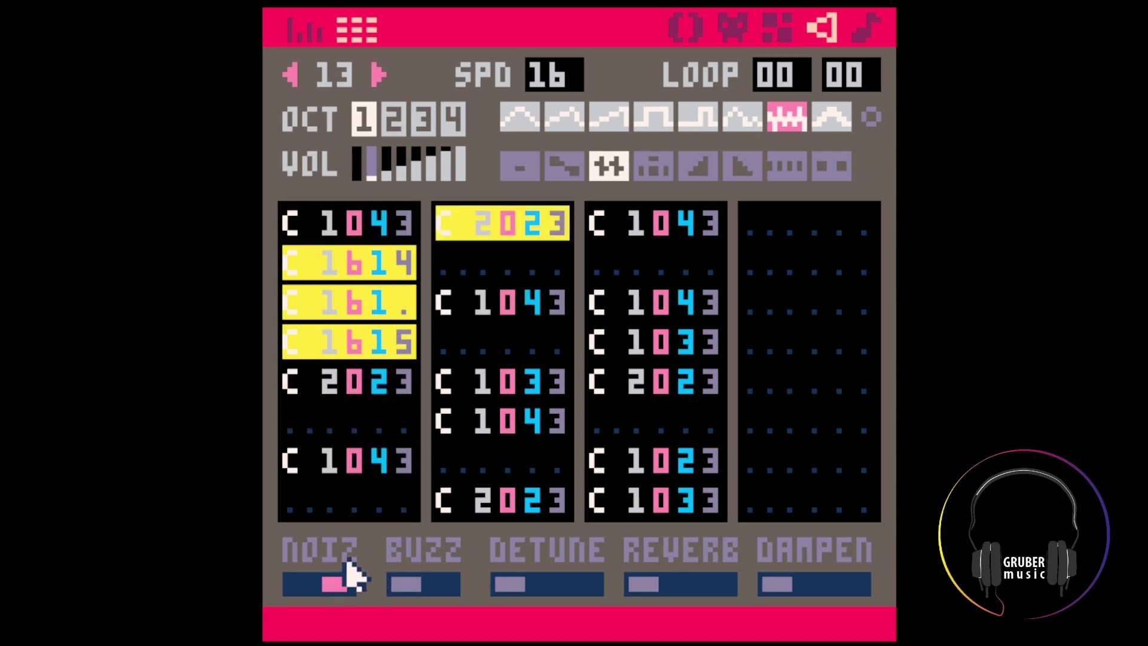
left_click(868, 27)
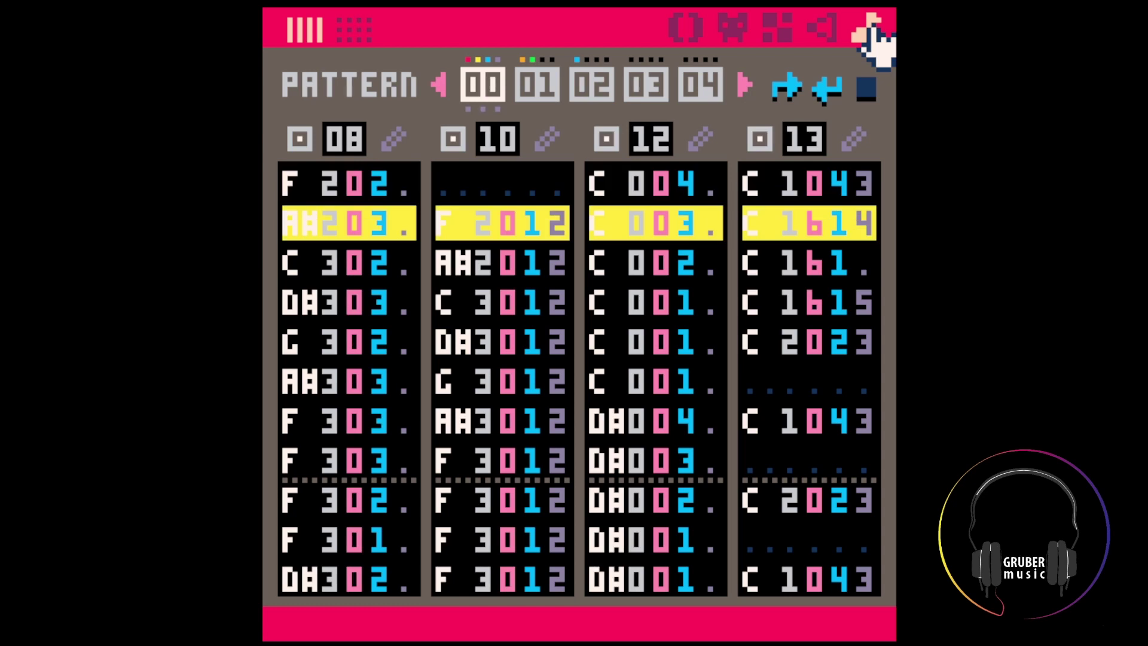
left_click(823, 27)
Set the three noise notes in the first column to octave 2 and volume 2
left_click(330, 264)
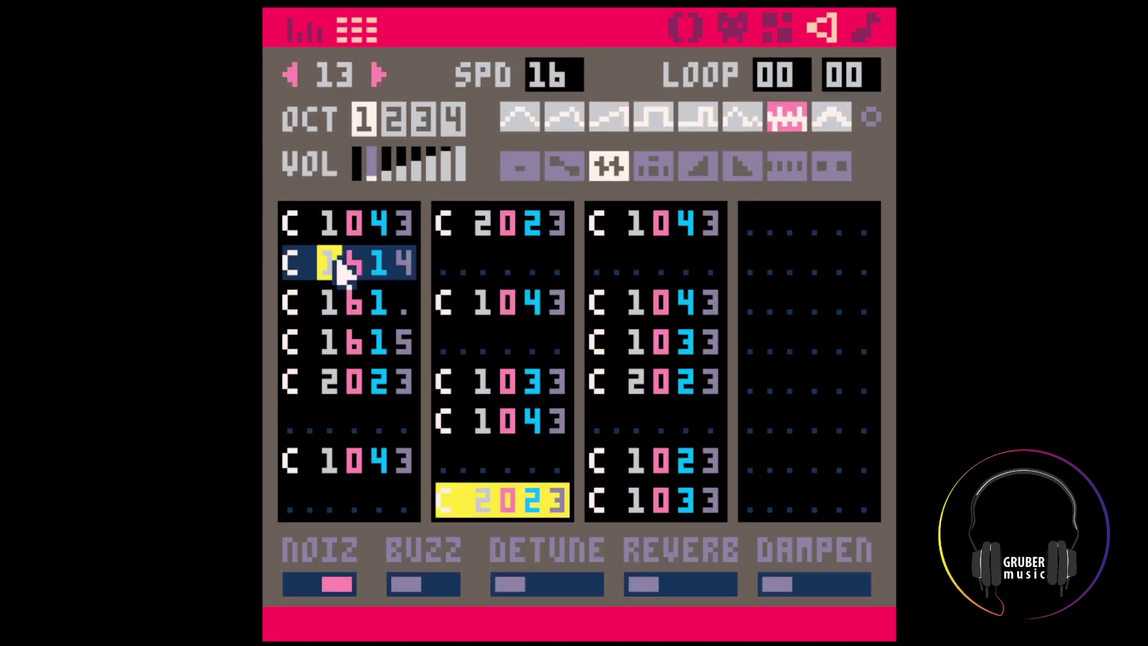
type("222")
left_click(378, 263)
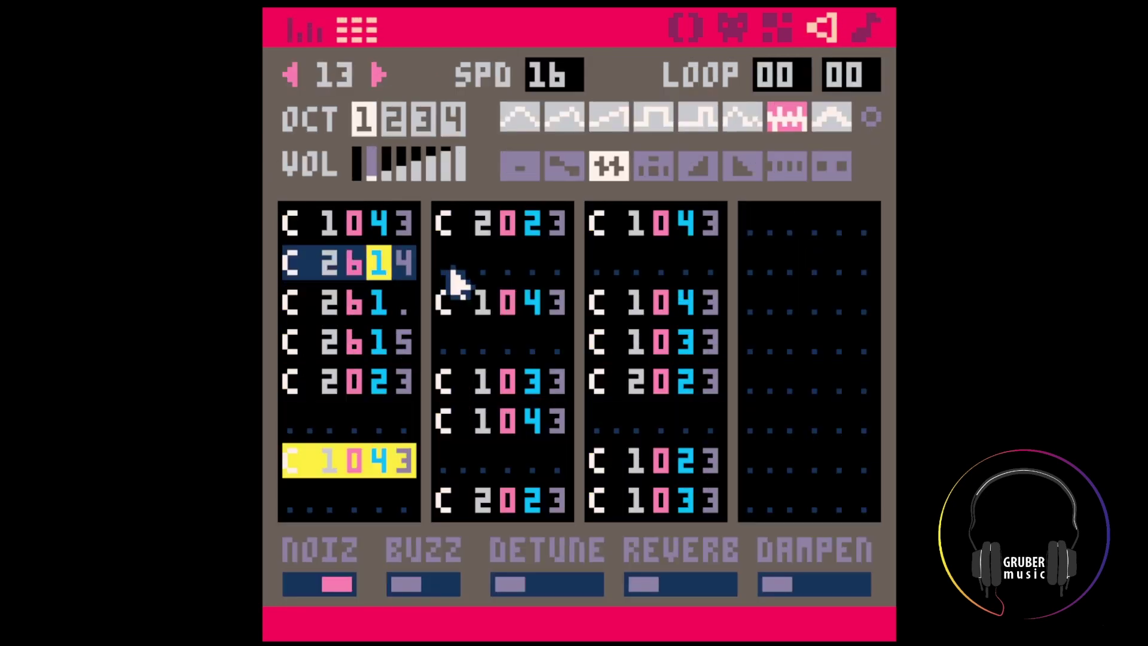
type("222")
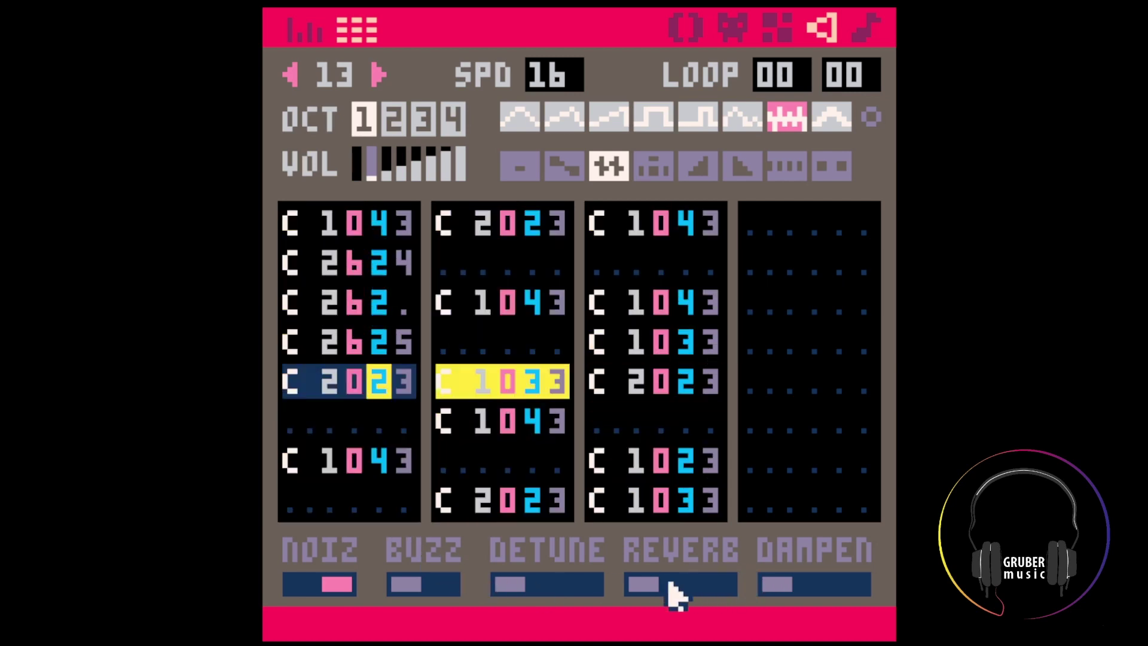
Try the stronger REVERB levels, reset REVERB to off, and set DETUNE to its maximum
left_click(726, 590)
left_click(697, 589)
left_click(645, 583)
left_click(568, 581)
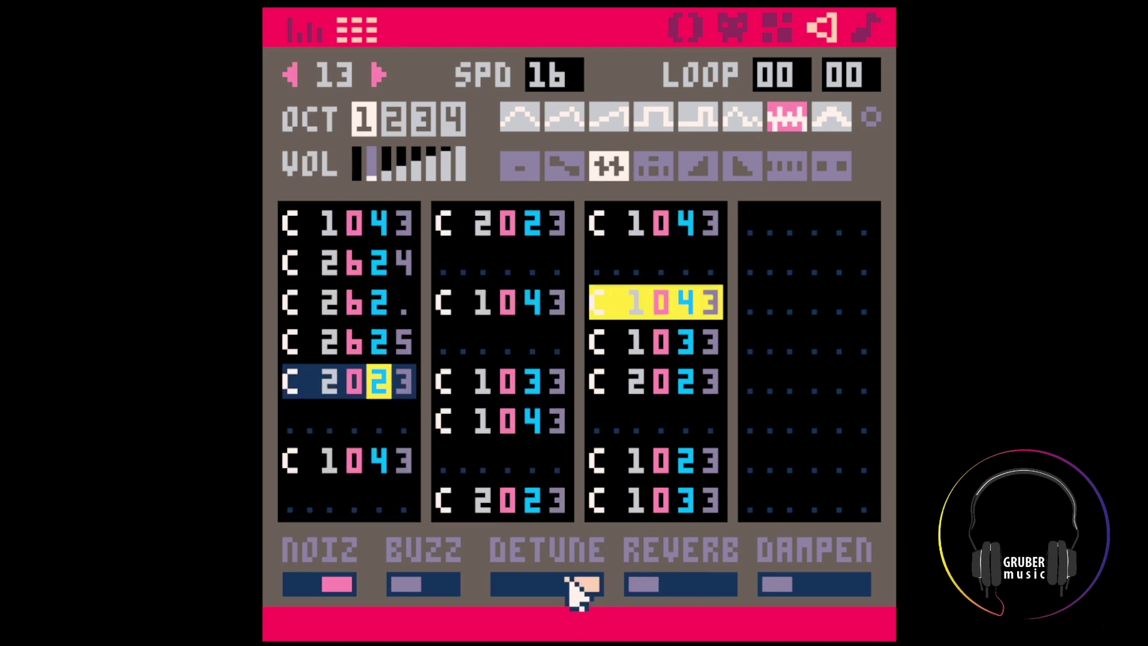
Set the volume of the three noise notes to 1 and turn NOIZ off
left_click(380, 264)
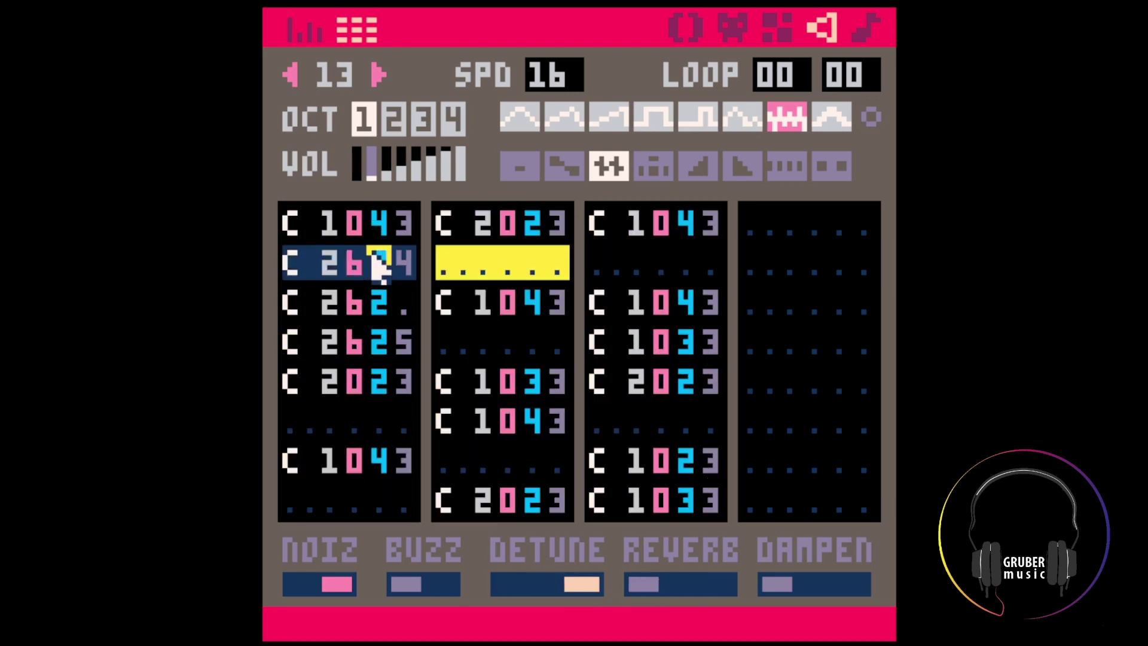
type("111")
left_click(308, 587)
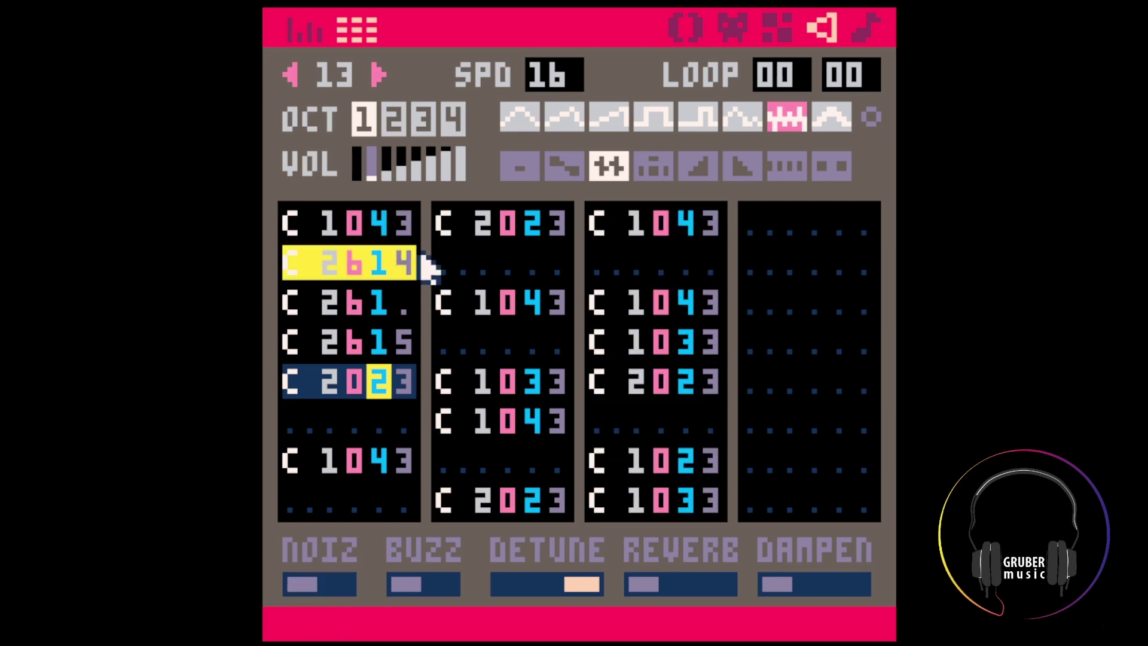
Try octave 0 on the three noise notes in the first column, then delete all three notes
left_click(331, 262)
type("000")
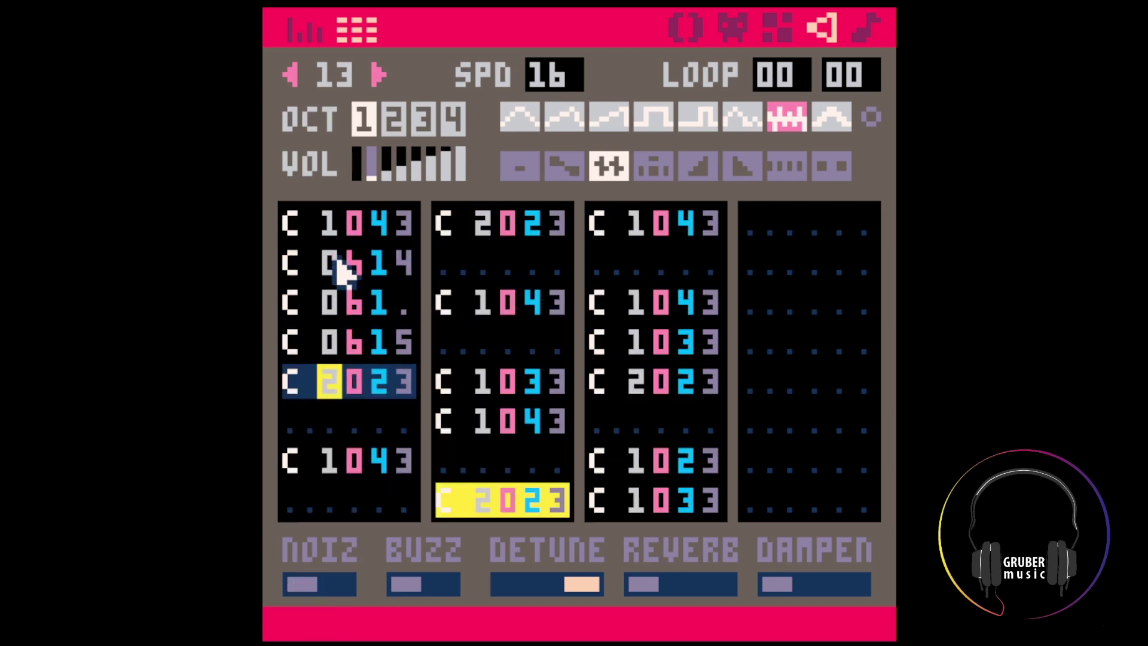
left_click(379, 263)
key("Delete")
key("Delete")
key("Delete")
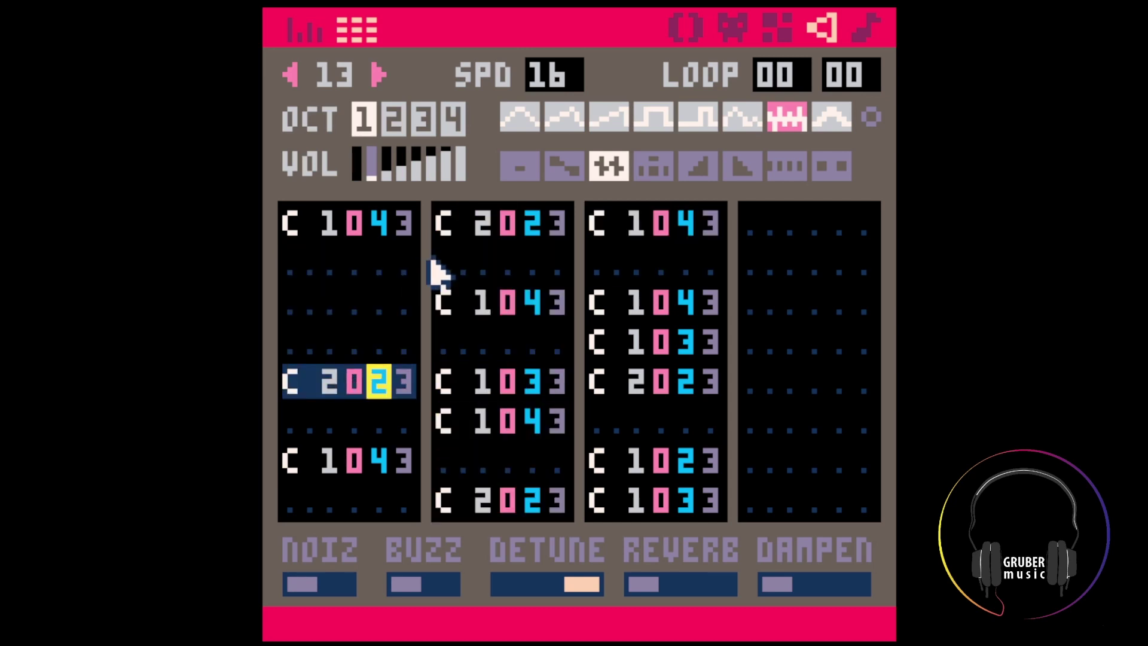
Enter a noise C note at octave 1, volume 1 with effect 5 in the first column's third row
left_click(302, 306)
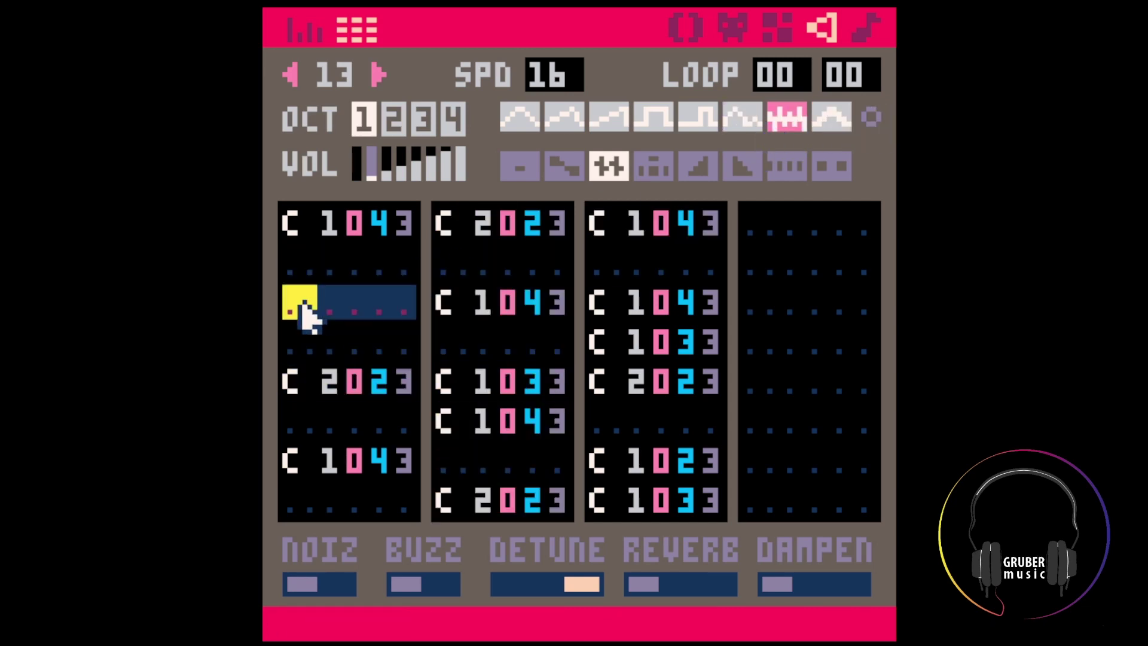
key("z")
left_click(405, 302)
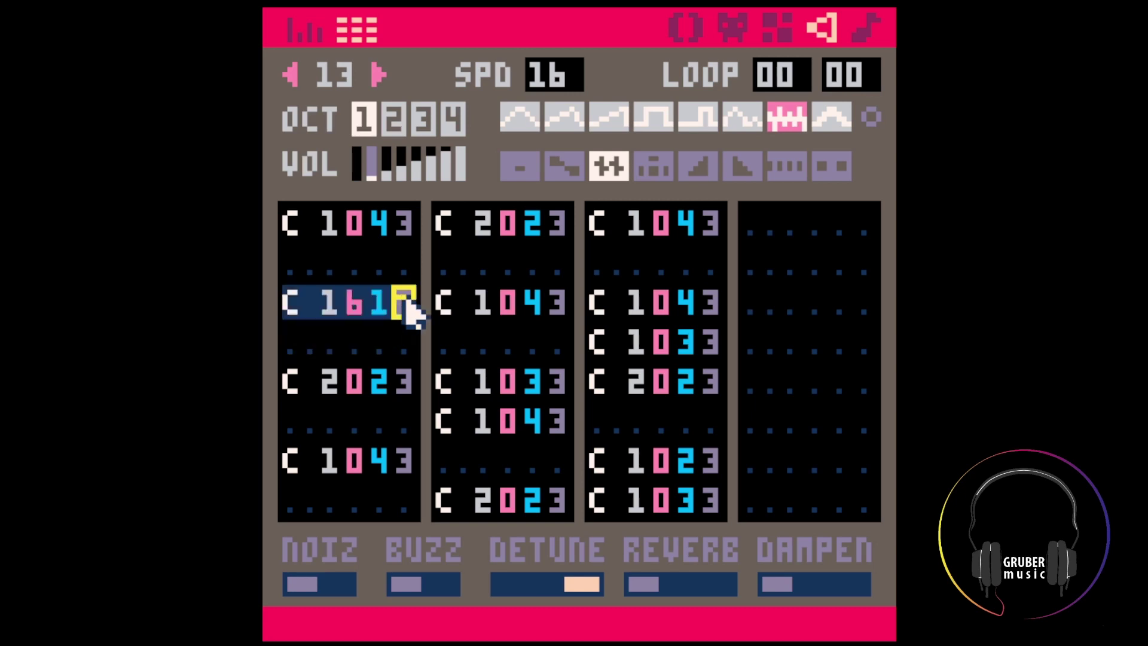
type("5")
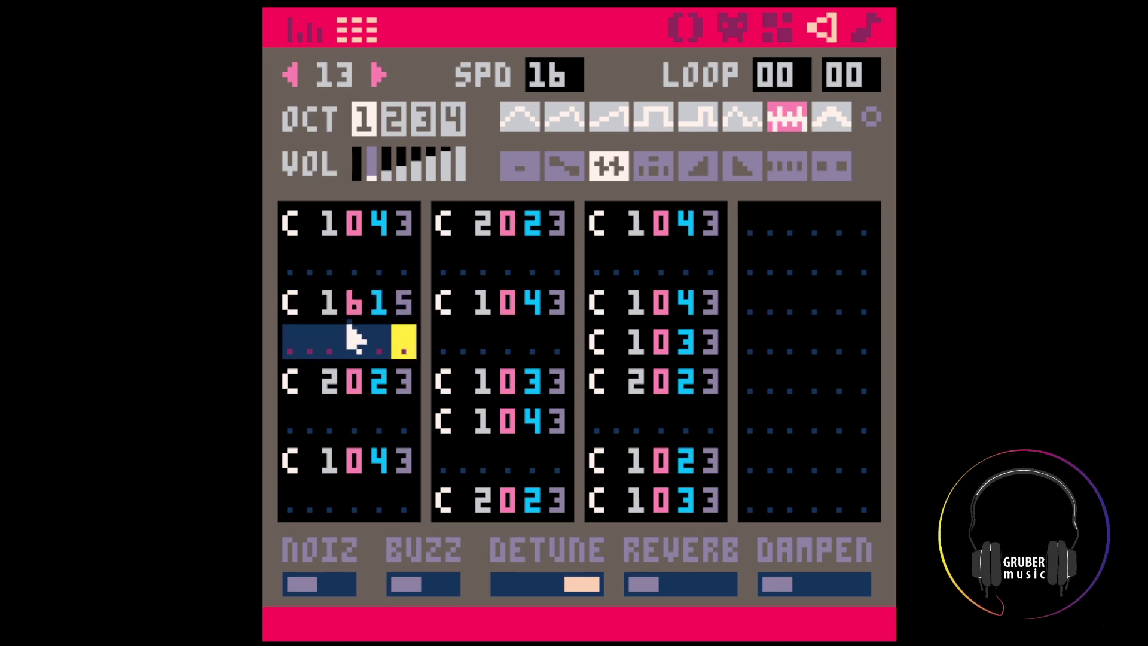
Audition the sound and set the first column's noise note to octave 2
key("space")
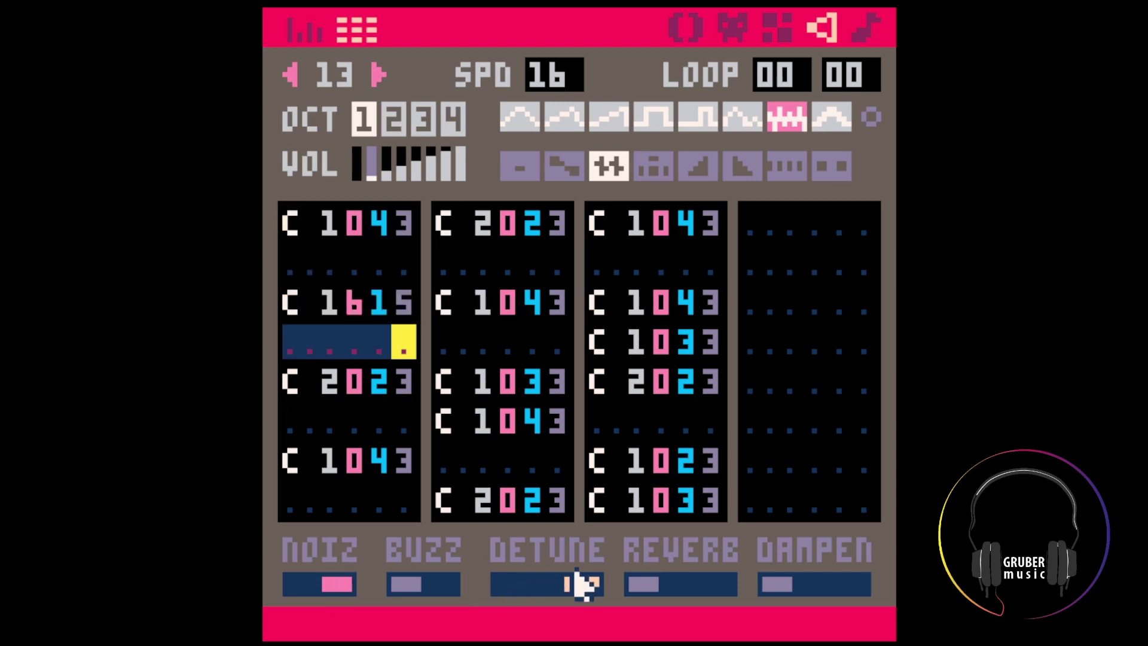
left_click_drag(347, 227, 373, 236)
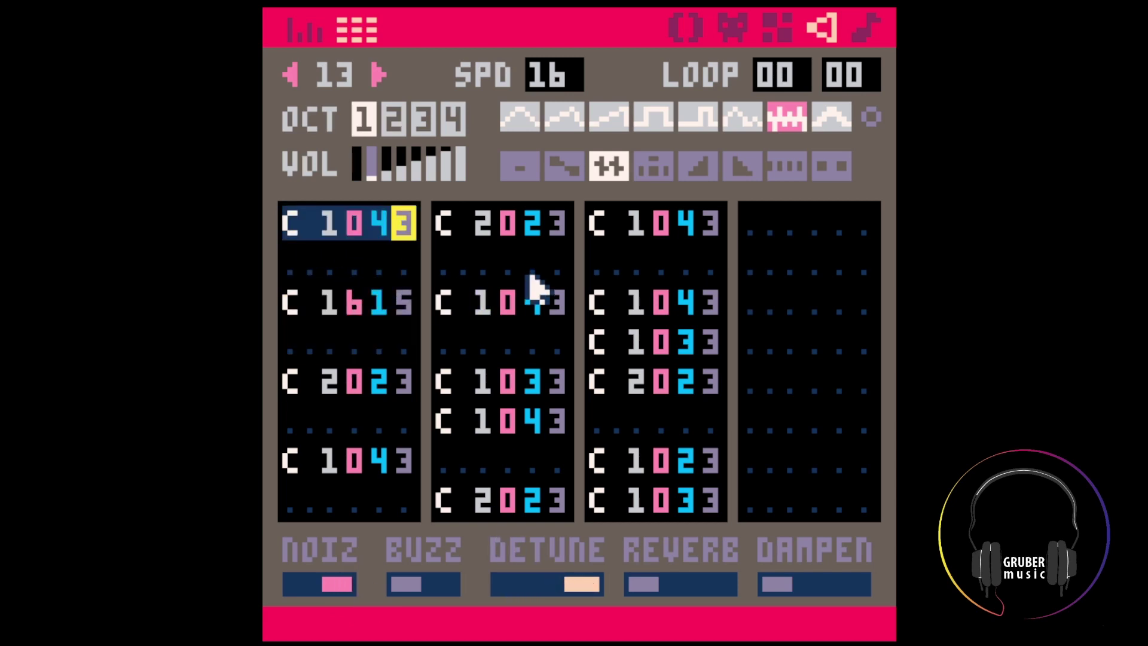
left_click(332, 306)
type("2")
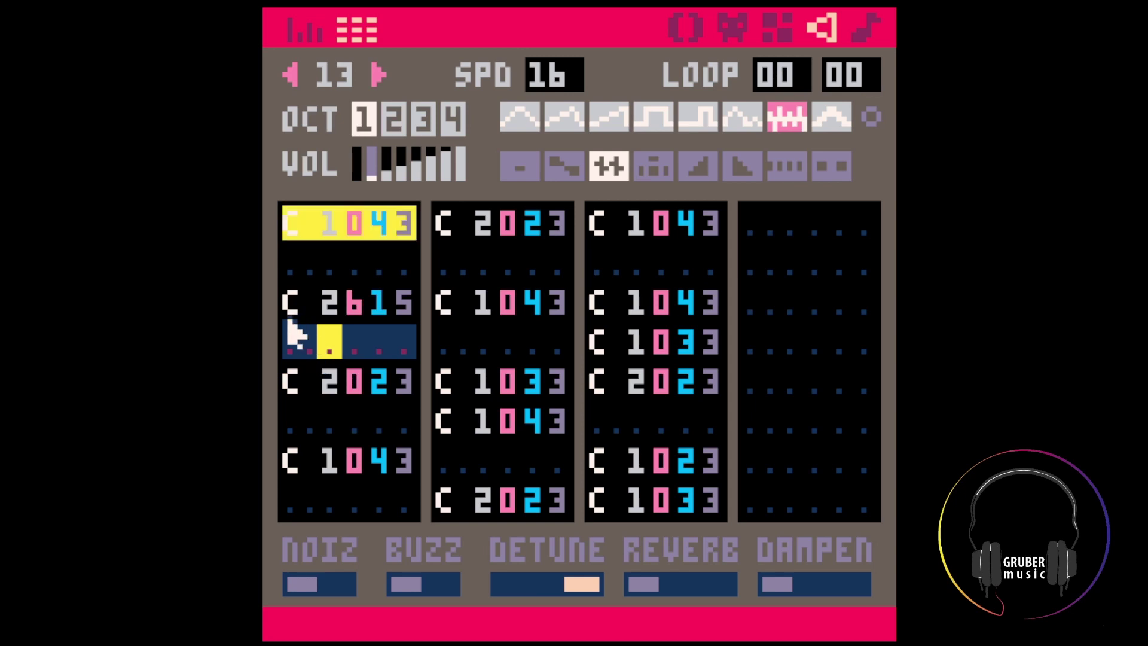
Copy the octave 2 noise note into the last row of the first column
left_click(328, 314)
key("ctrl+c")
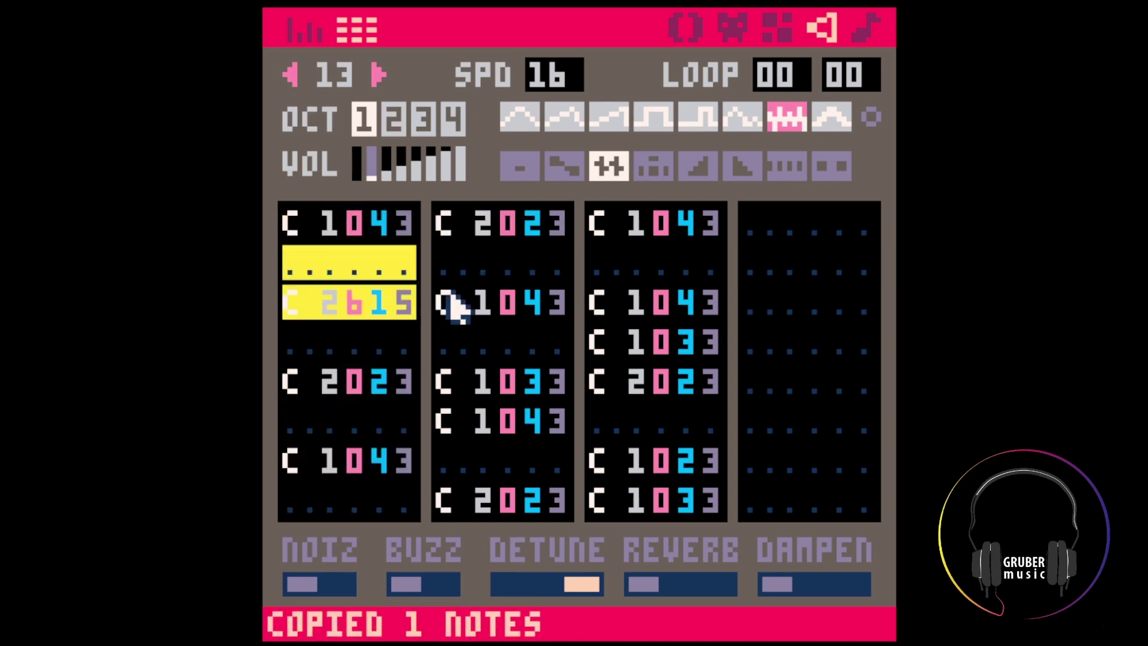
left_click(310, 502)
key("ctrl+v")
Try octave 3 on the noise note in the first column's last row, then return it to octave 2 and play the sound
left_click(330, 501)
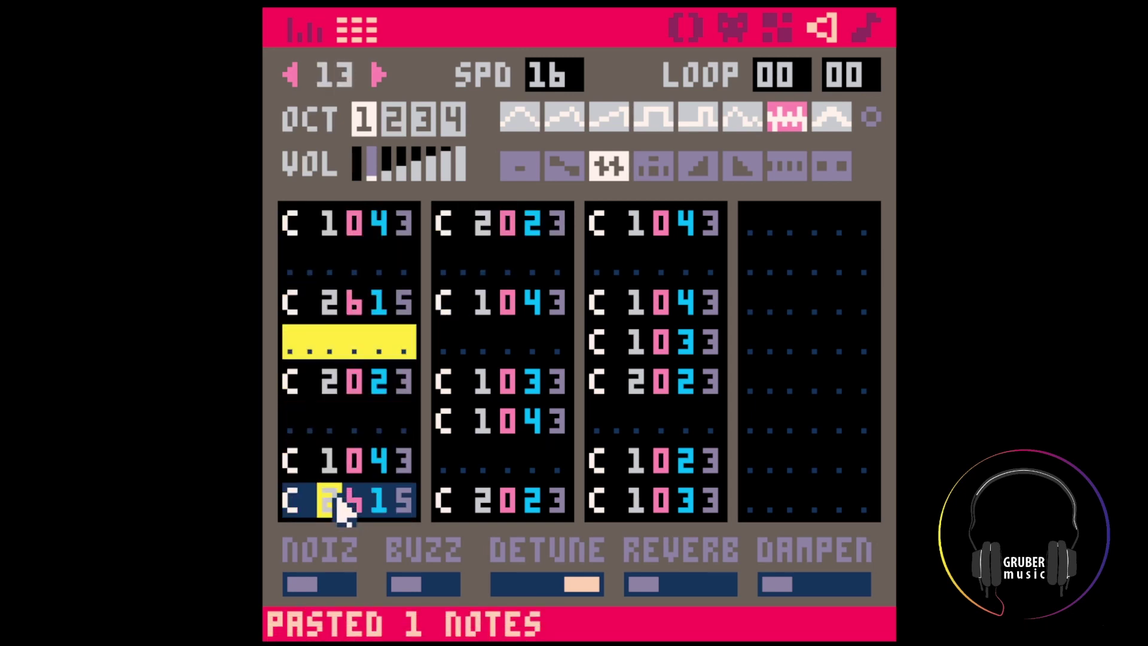
type("3")
left_click(329, 500)
type("2")
key("space")
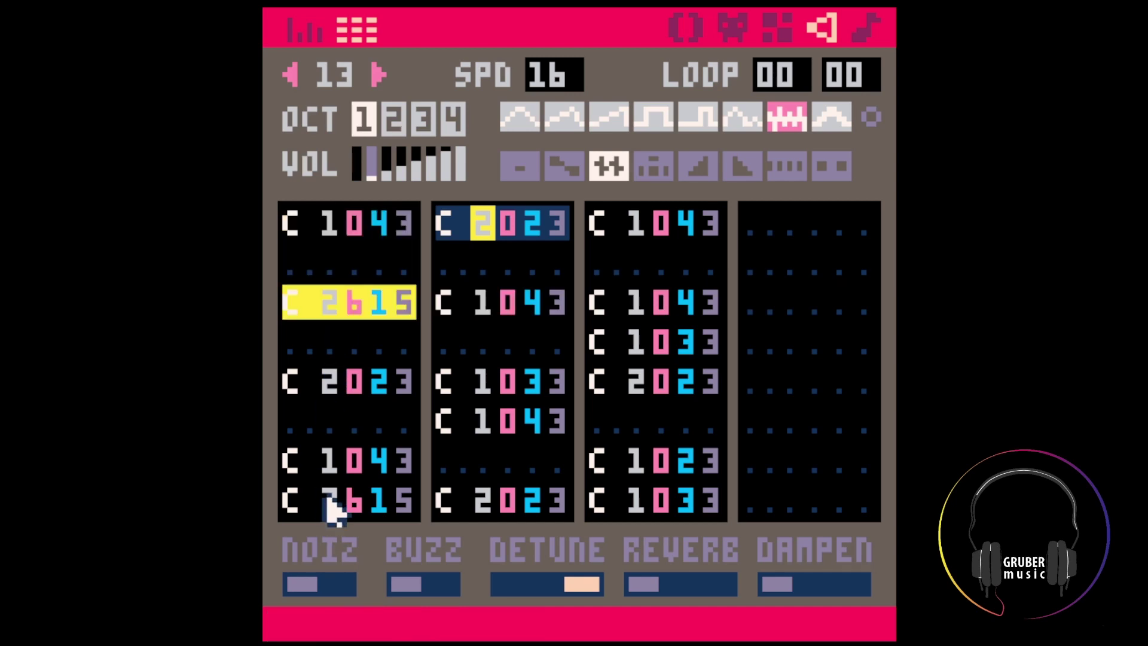
Copy the noise note into the second column's fourth row and the third column's second and sixth rows
left_click_drag(290, 498, 453, 494)
key("ctrl+c")
left_click(464, 353)
key("ctrl+v")
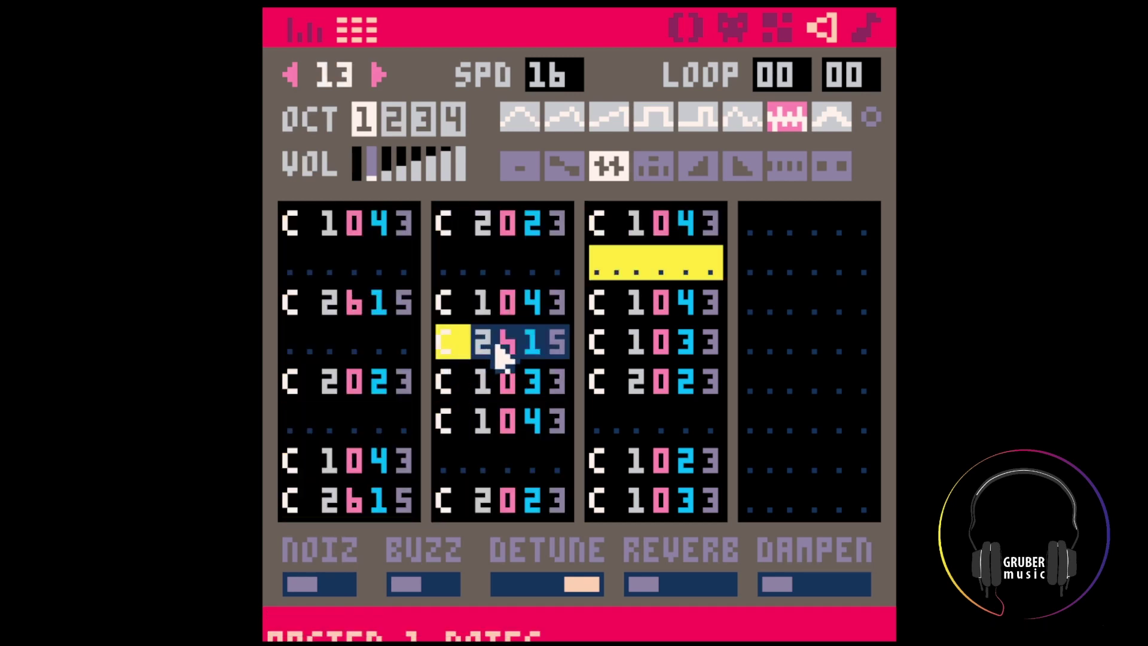
left_click(623, 260)
key("ctrl+v")
left_click(601, 413)
key("ctrl+v")
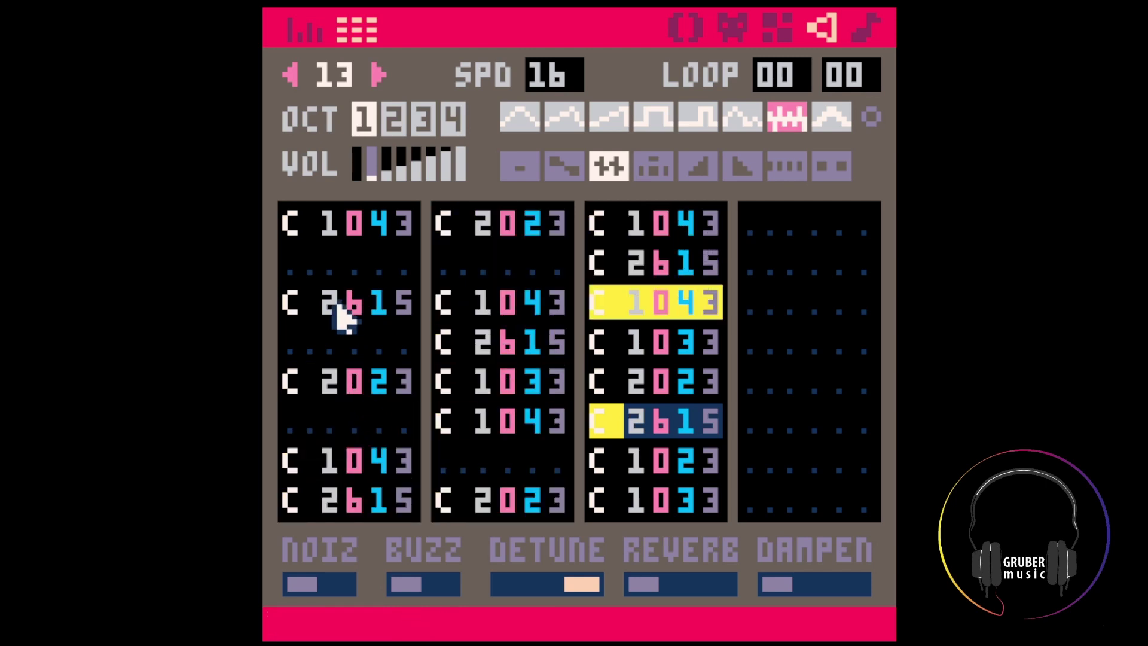
Enter a D# note in the first column's second row with the square waveform, octave 4, volume 1 and the fade-out effect
left_click(305, 271)
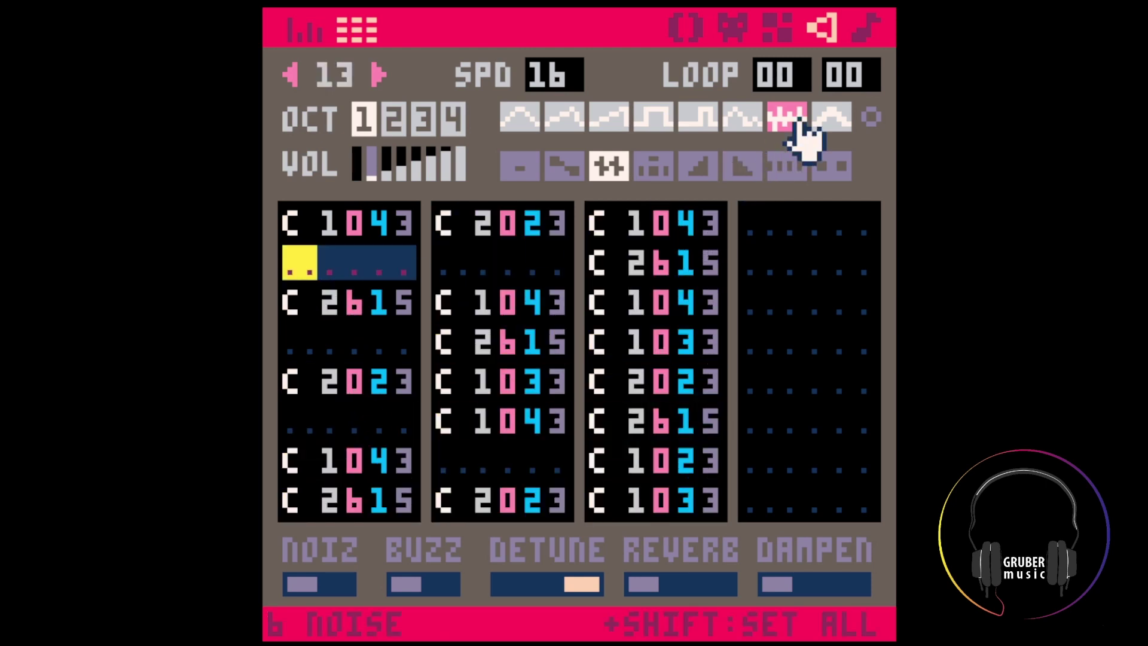
left_click(526, 117)
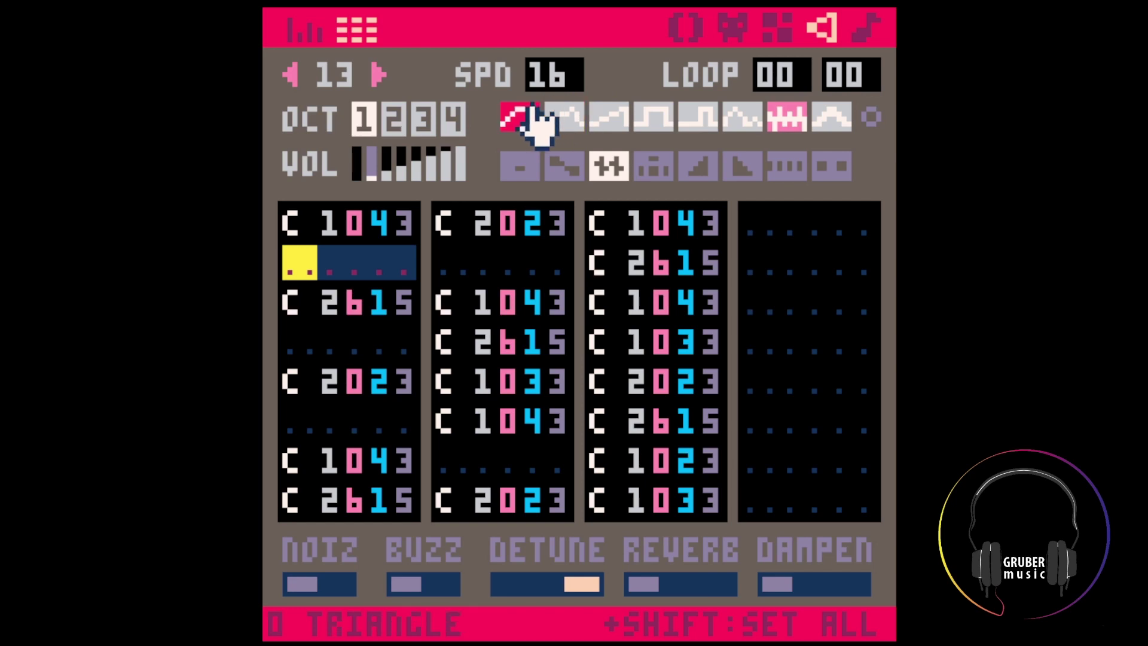
left_click(646, 120)
left_click(567, 119)
left_click(654, 121)
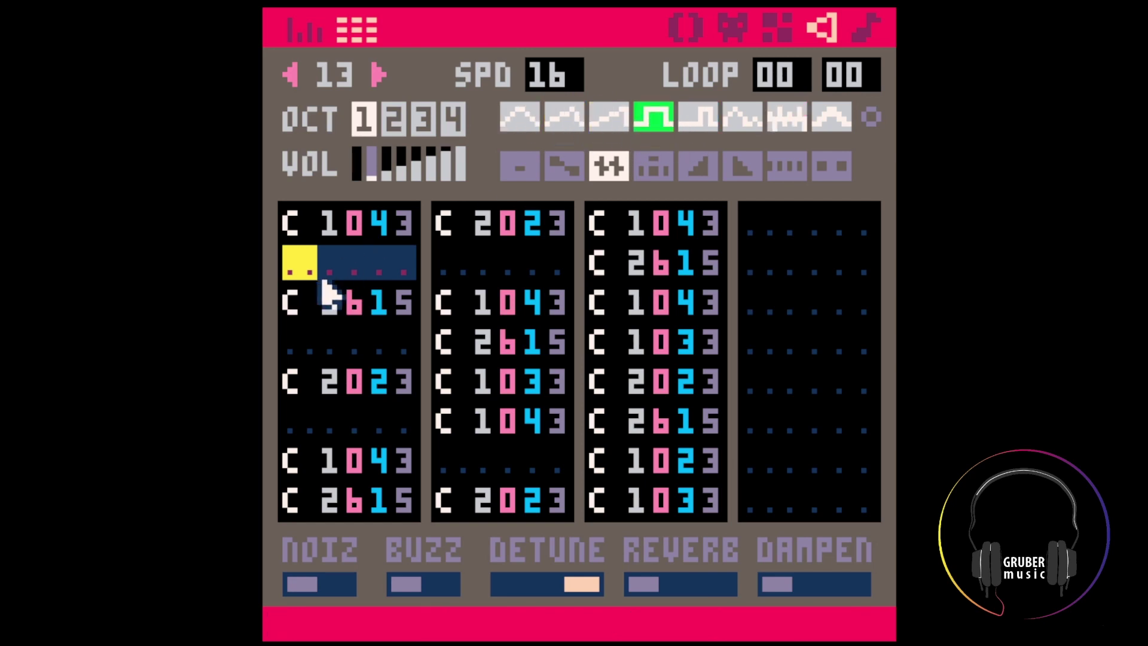
left_click(742, 167)
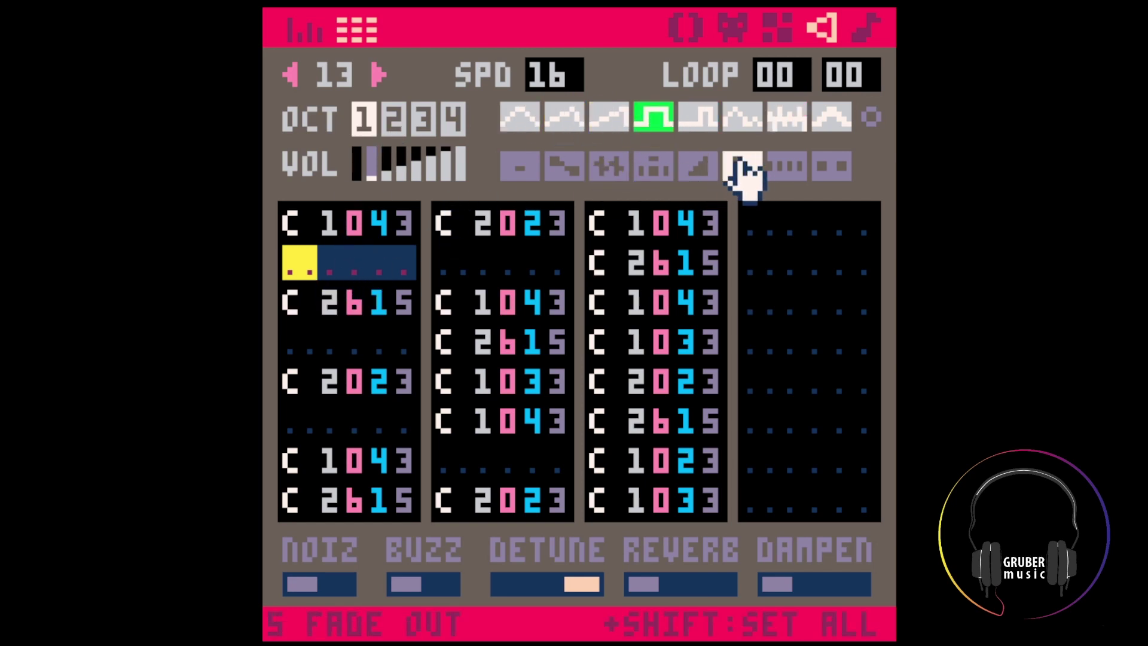
left_click(447, 111)
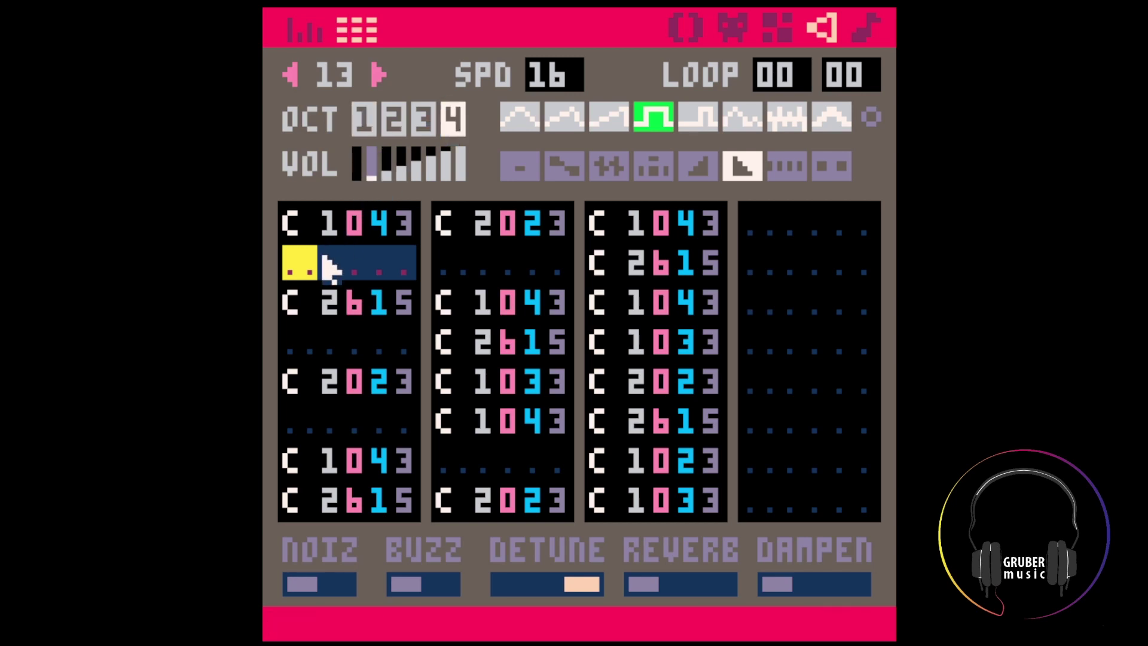
key("d")
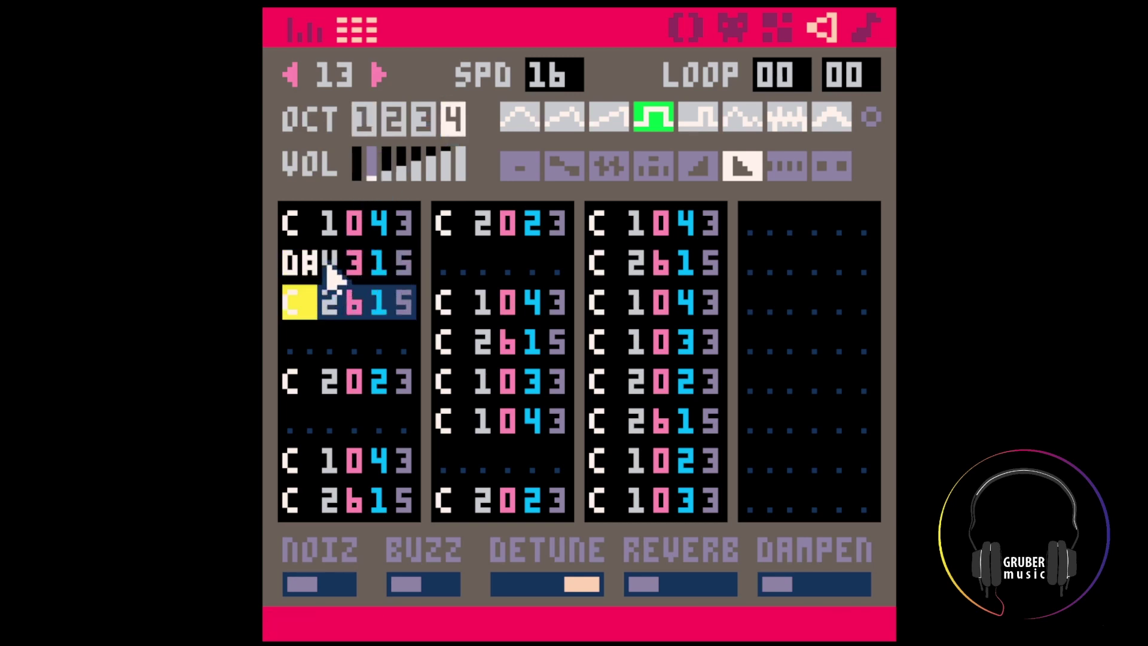
Set the new D# note to octave 5 and audition the sound
left_click(327, 267)
type("5")
key("space")
key("space")
Copy the D# accent note into rows four and six of the first column and rows two and seven of the second column
left_click_drag(303, 264, 416, 266)
key("ctrl+c")
left_click(300, 425)
key("ctrl+v")
left_click(440, 266)
key("ctrl+v")
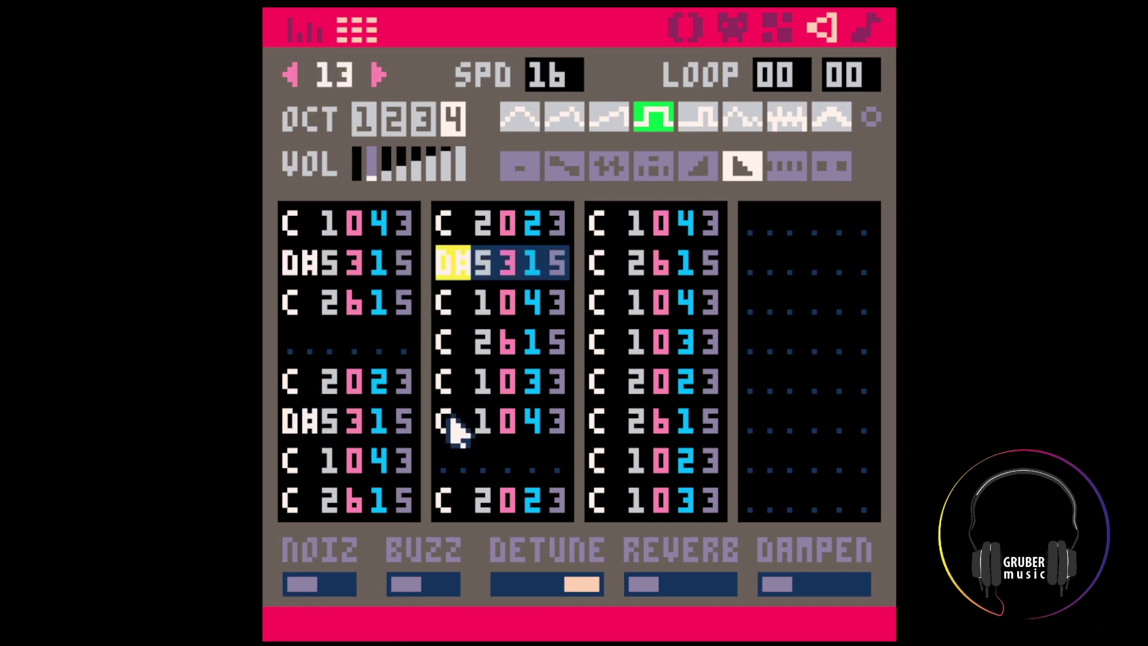
left_click(449, 469)
key("ctrl+v")
left_click(293, 348)
key("ctrl+v")
Audition sound 13 alone and together with the other channels in music pattern 00
key("Tab")
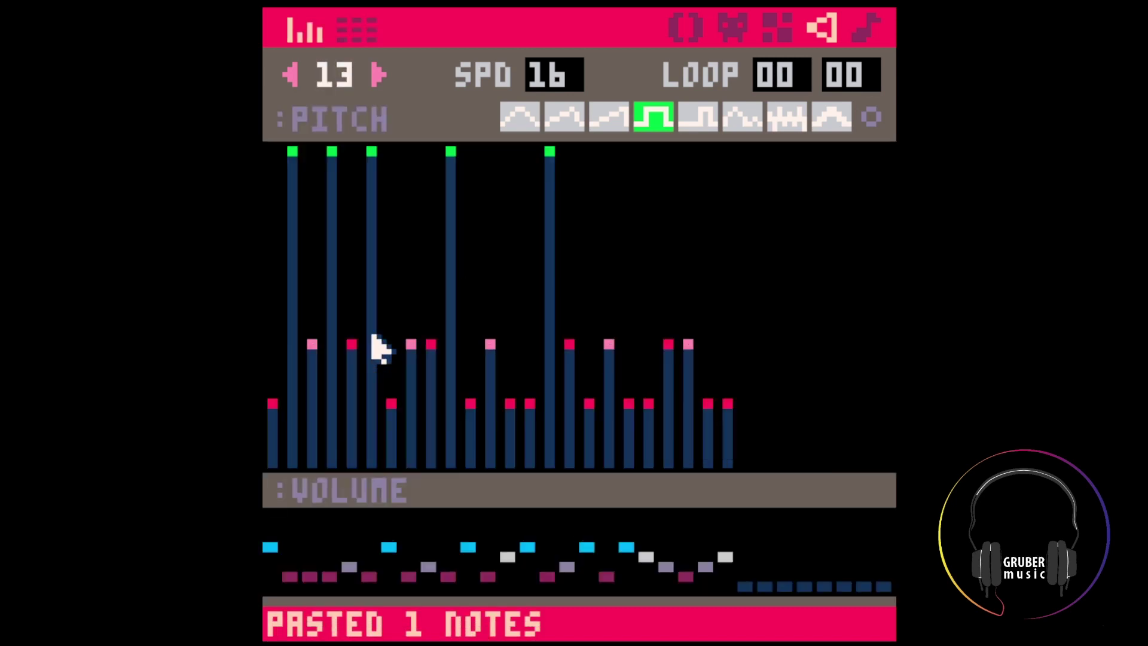
key("Tab")
key("space")
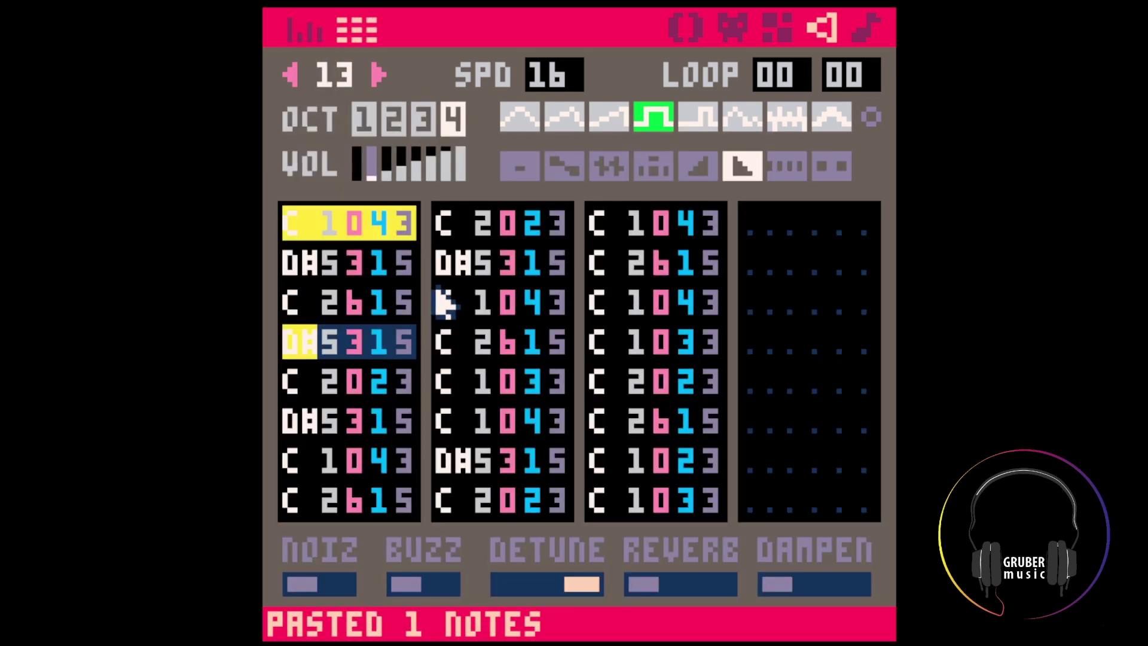
left_click(870, 29)
key("space")
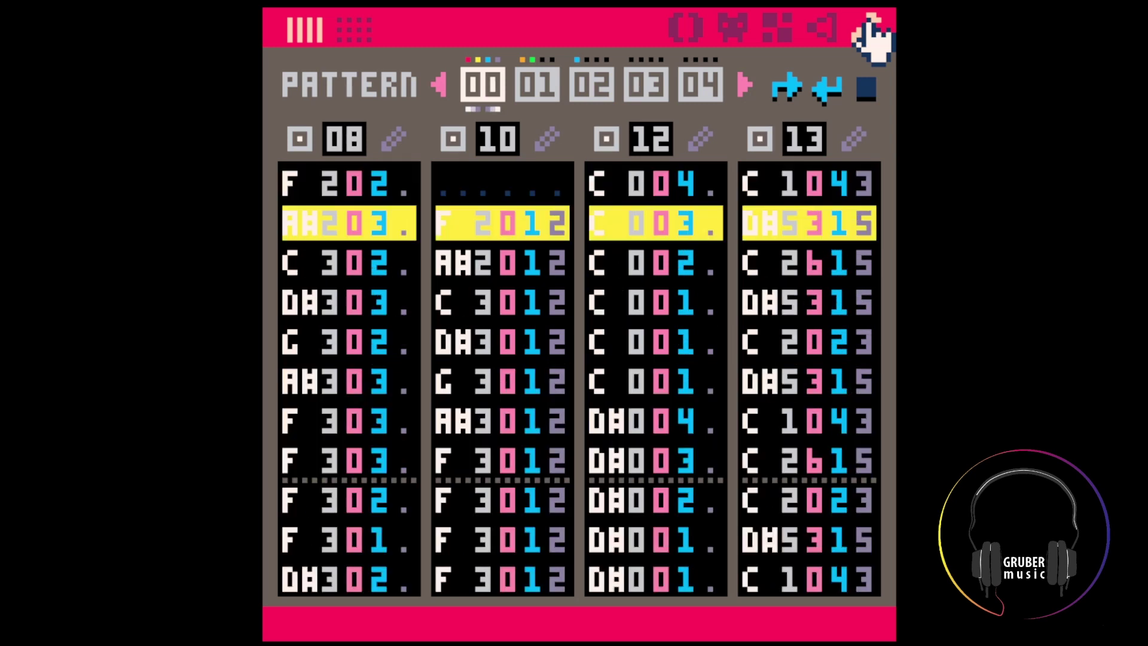
left_click(777, 329)
key("space")
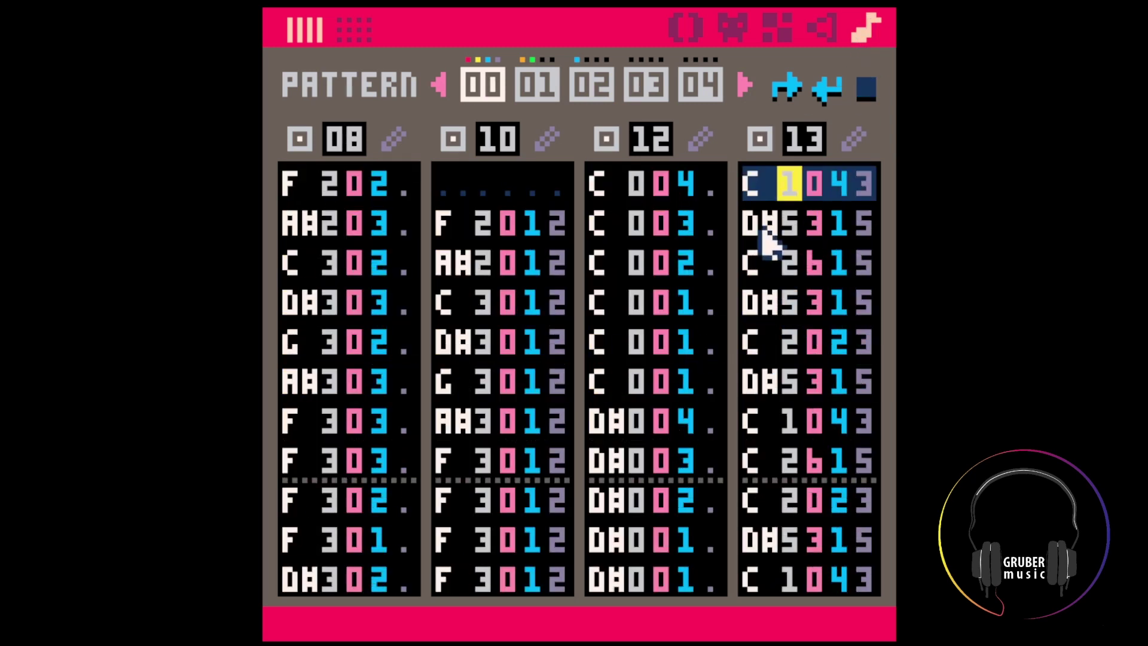
Examine the pitch, octave, instrument, volume and effect fields of the second-row notes in pattern 00, mainly channel 13's accent note
mouse_move(761, 223)
left_mouse_down()
mouse_move(862, 220)
mouse_move(765, 212)
left_mouse_up()
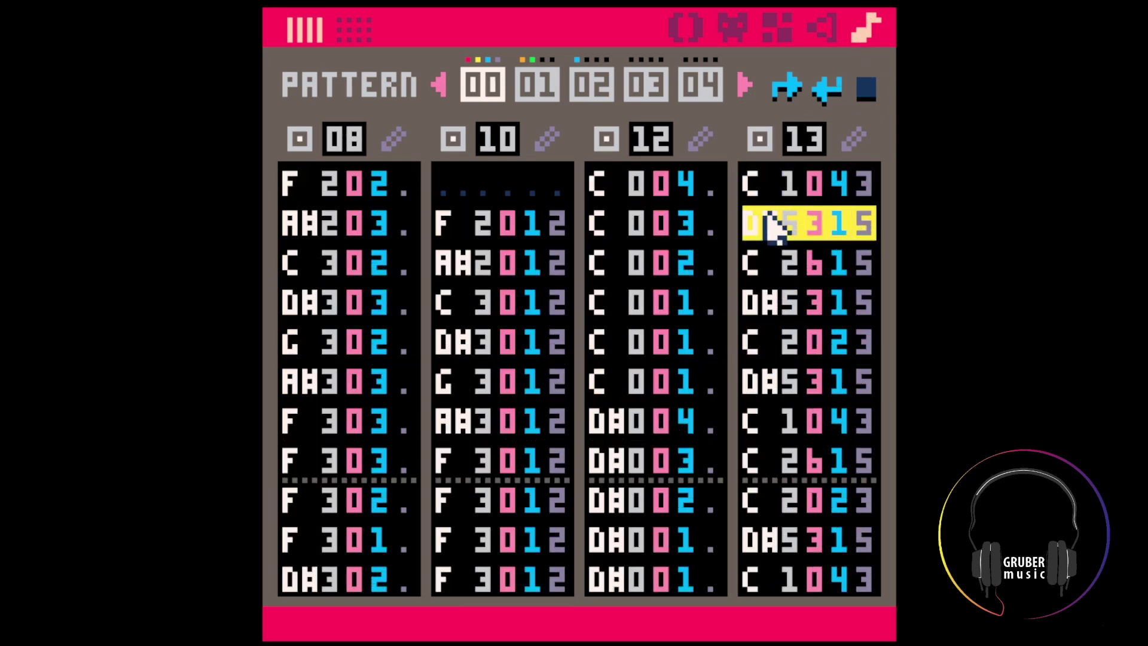
left_click(767, 226)
key("Down")
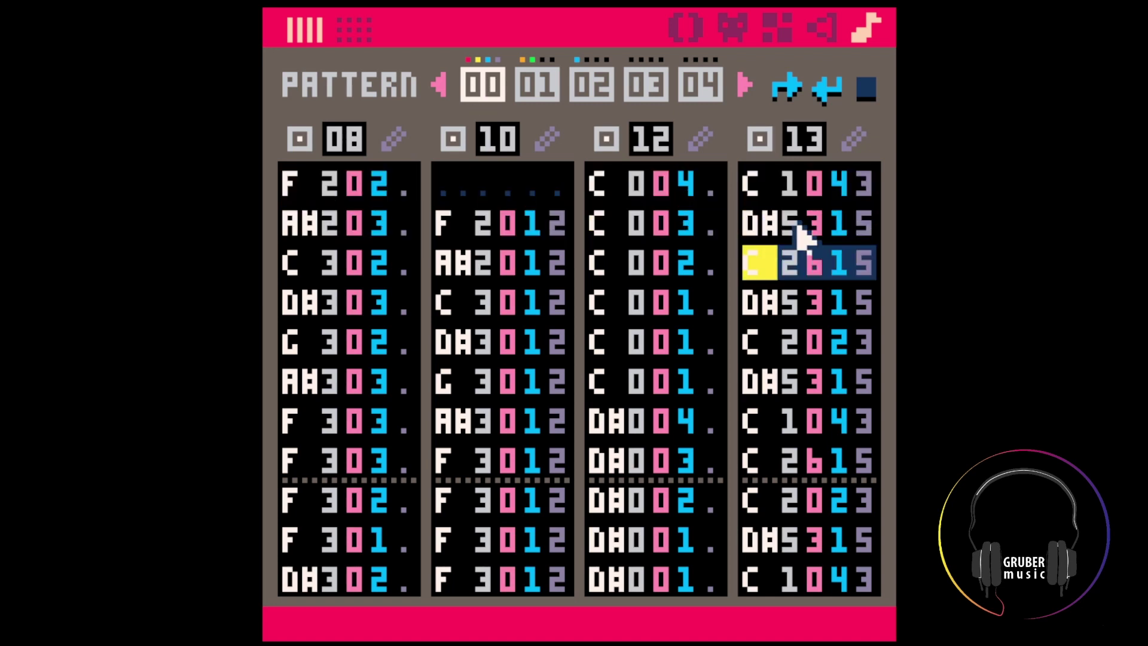
left_click(842, 222)
left_click_drag(861, 221, 773, 221)
left_click(773, 222)
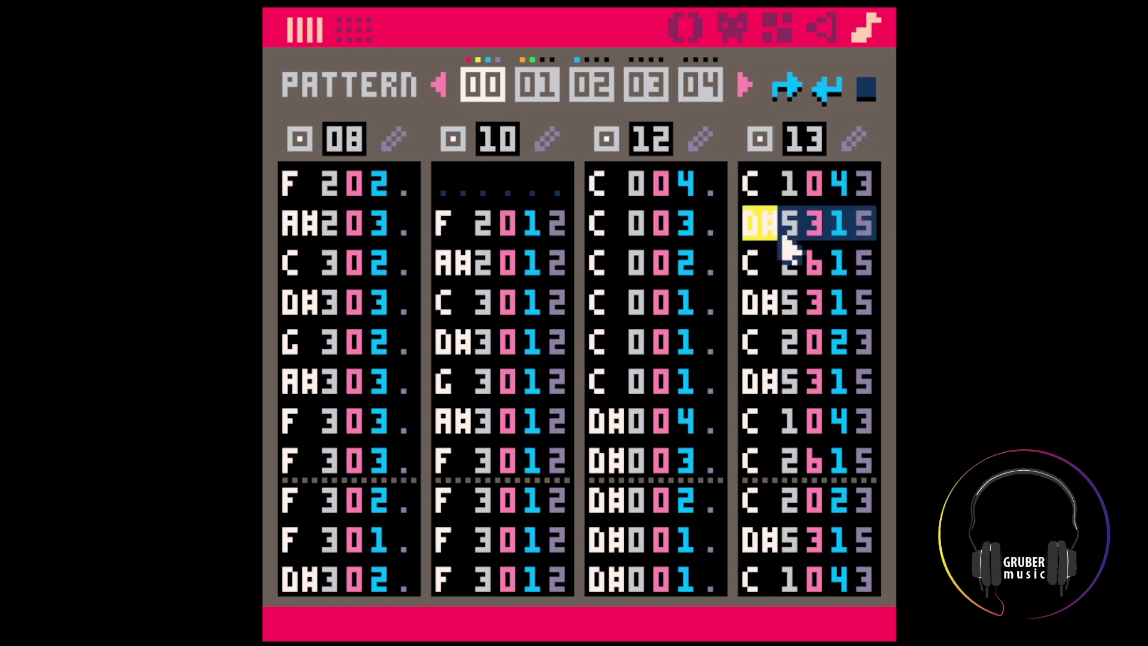
left_click(807, 222)
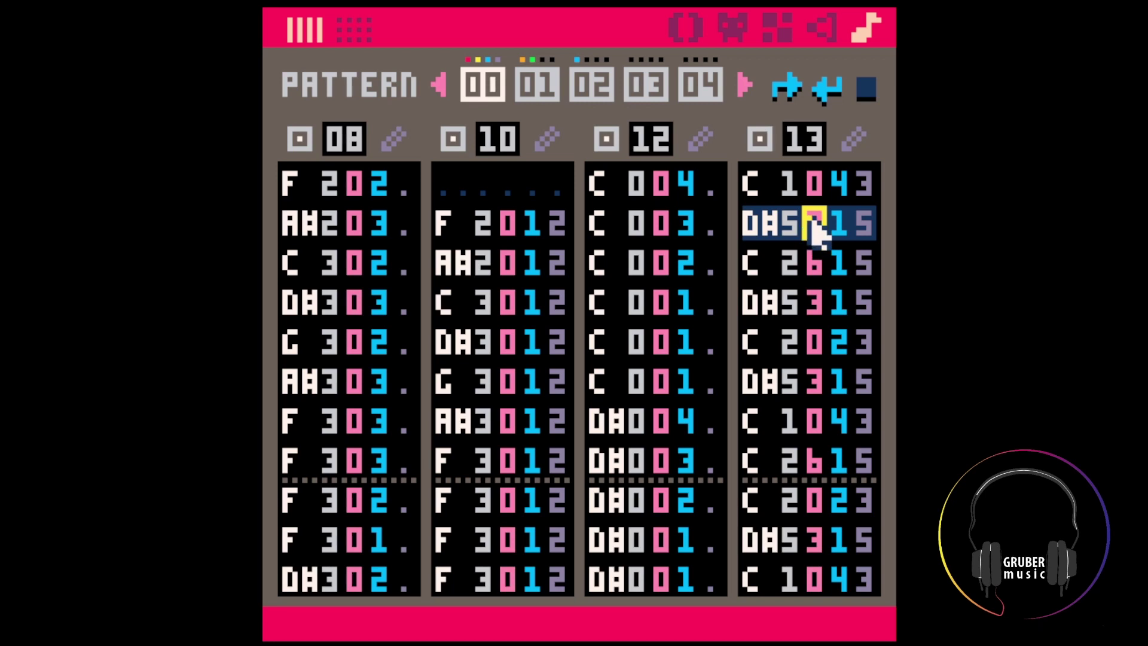
left_click(751, 225)
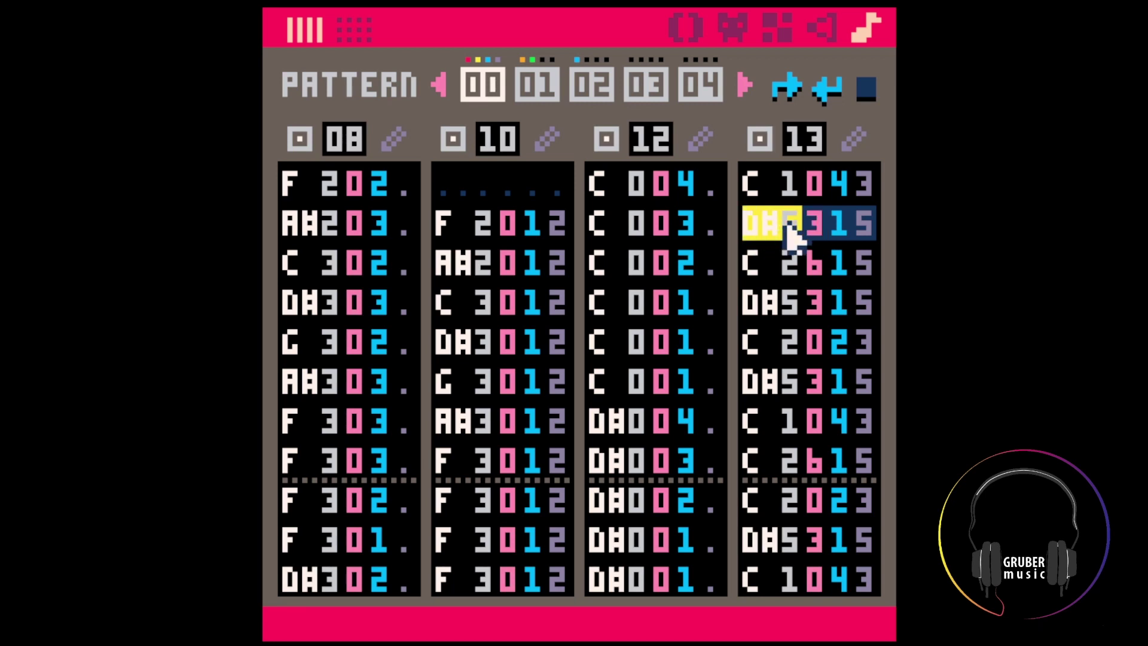
key("Tab")
key("Tab")
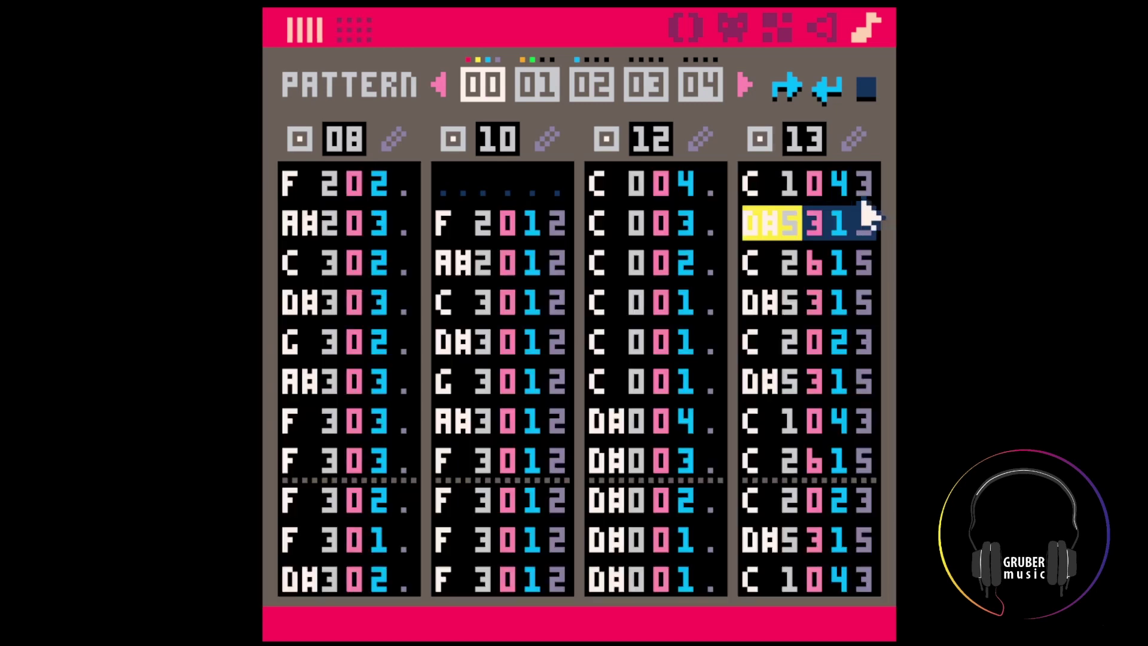
double_click(776, 220)
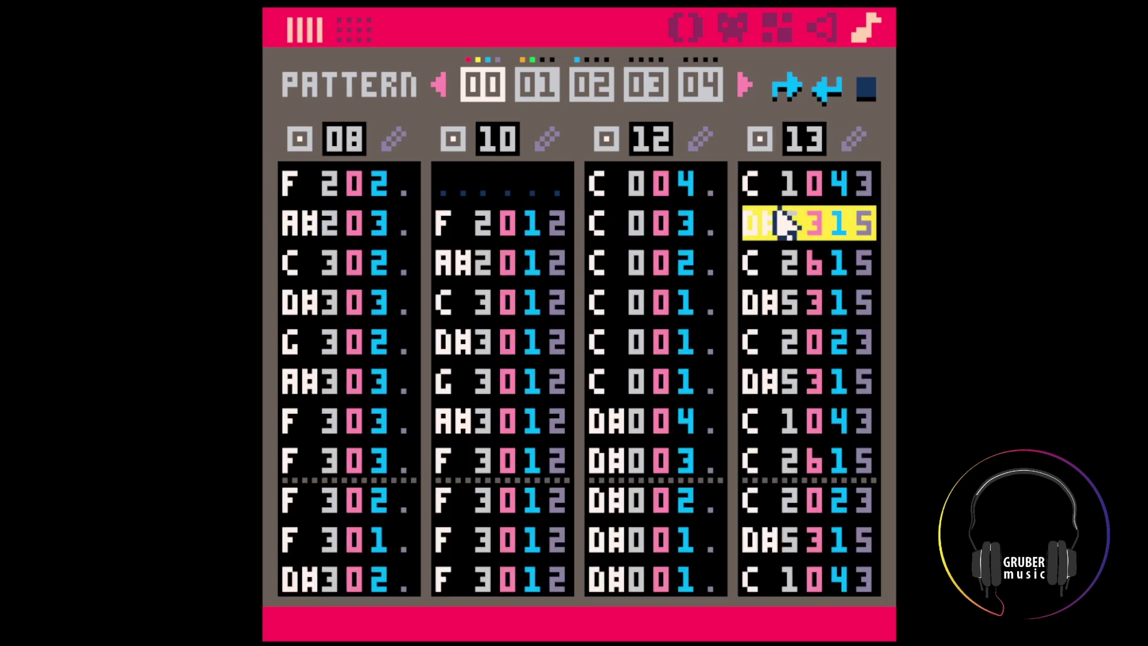
left_click(814, 226)
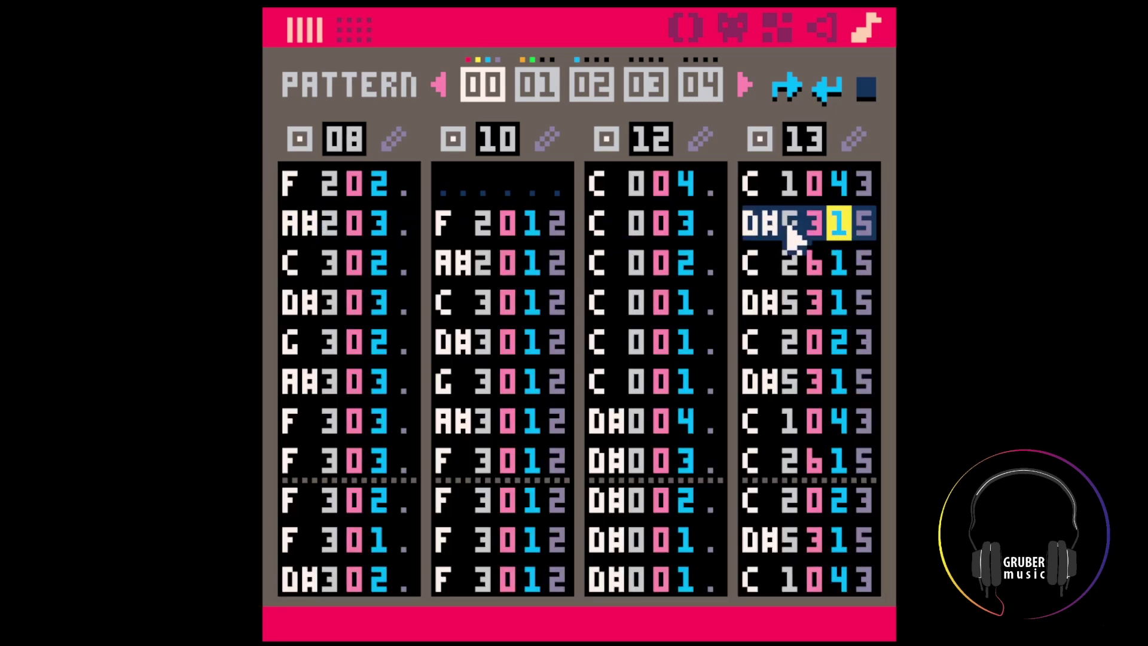
left_click_drag(750, 226, 890, 230)
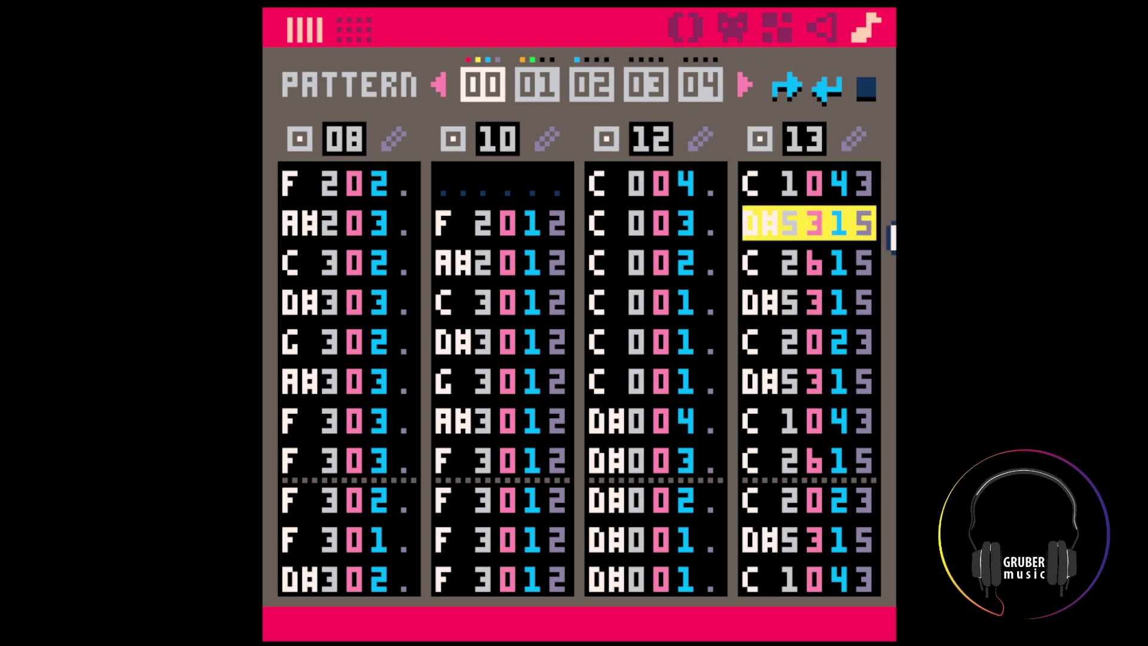
left_click(811, 227)
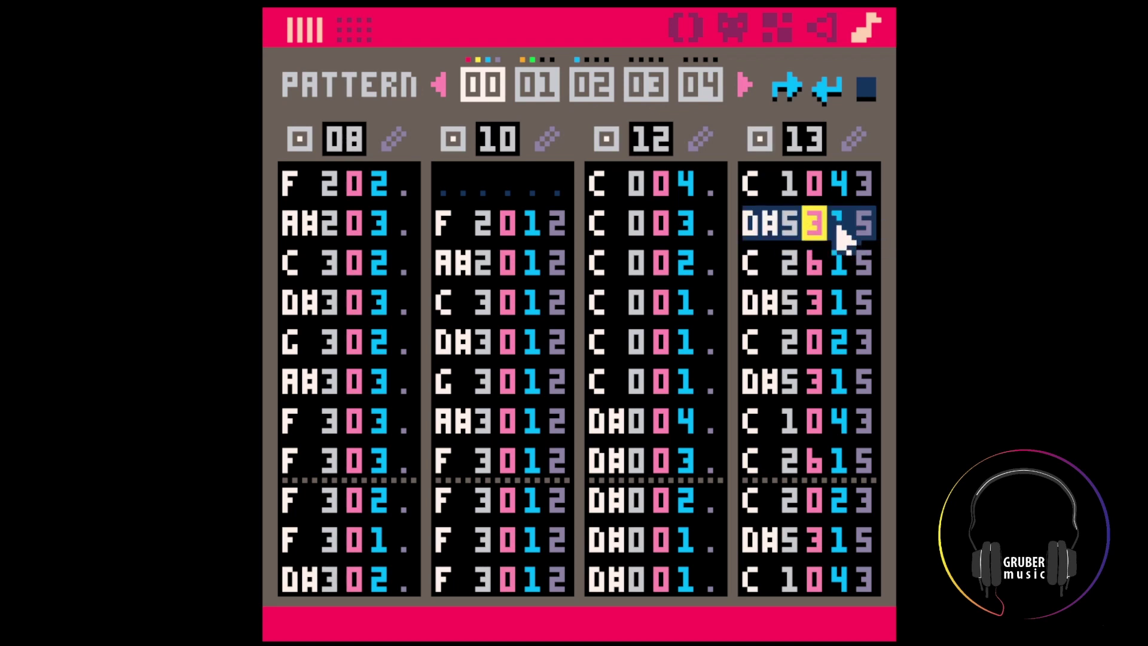
left_click(356, 224)
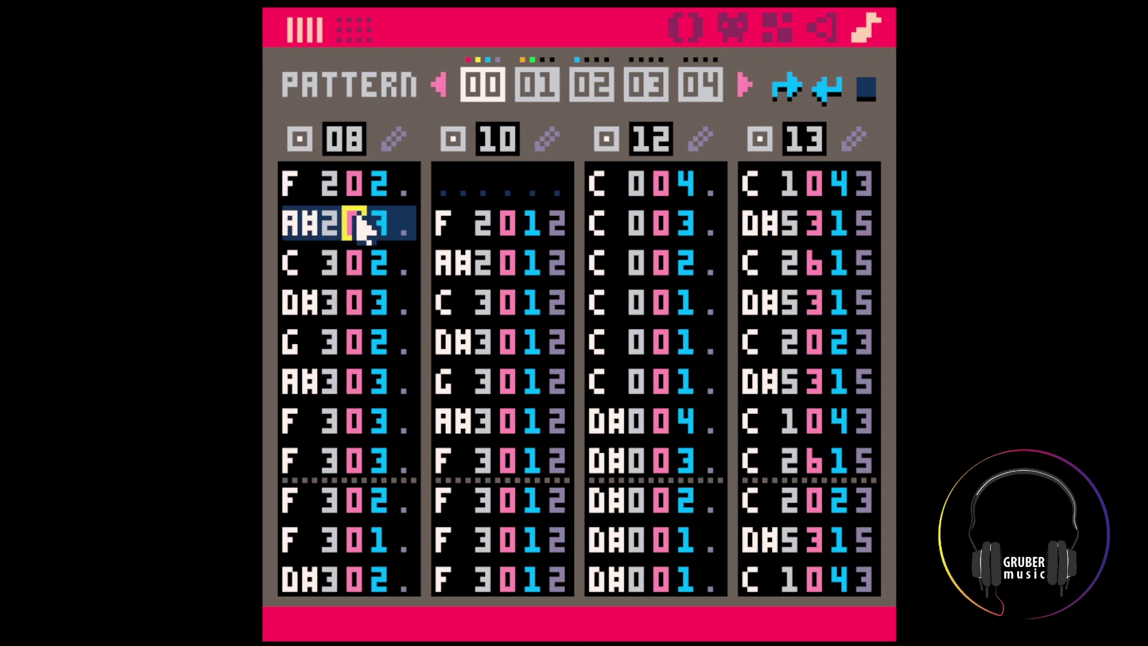
Set sound 12's volumes to fall from 6 to 1 on each note run, holding F at 1 and ending the final D# run at 3
left_click(658, 226)
left_click(699, 143)
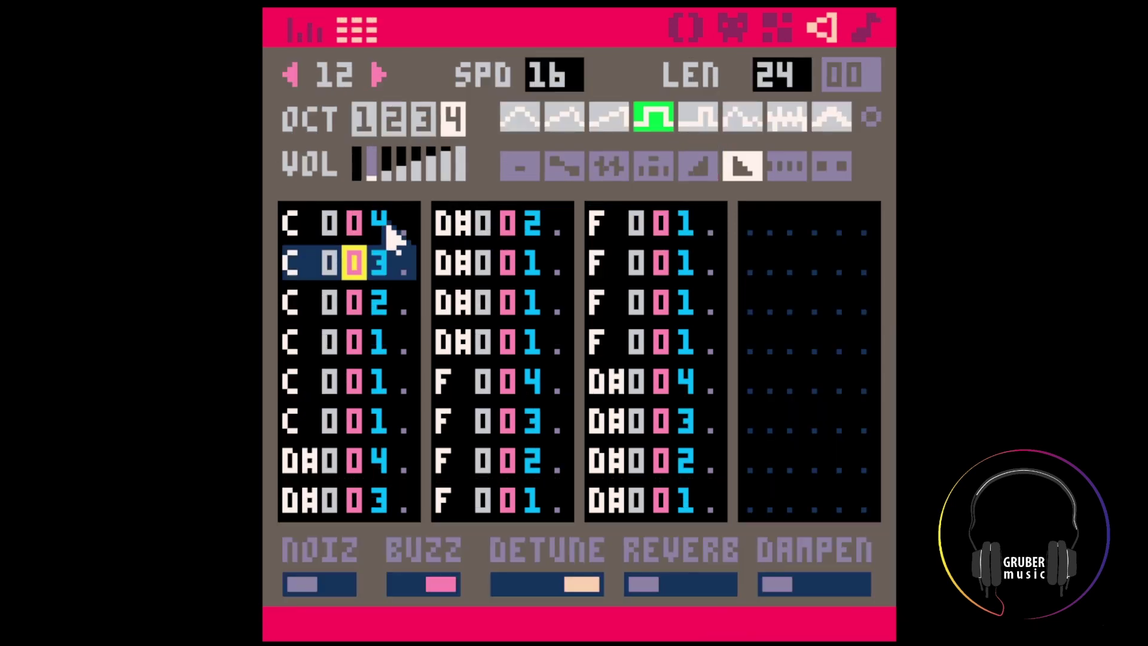
left_click(381, 226)
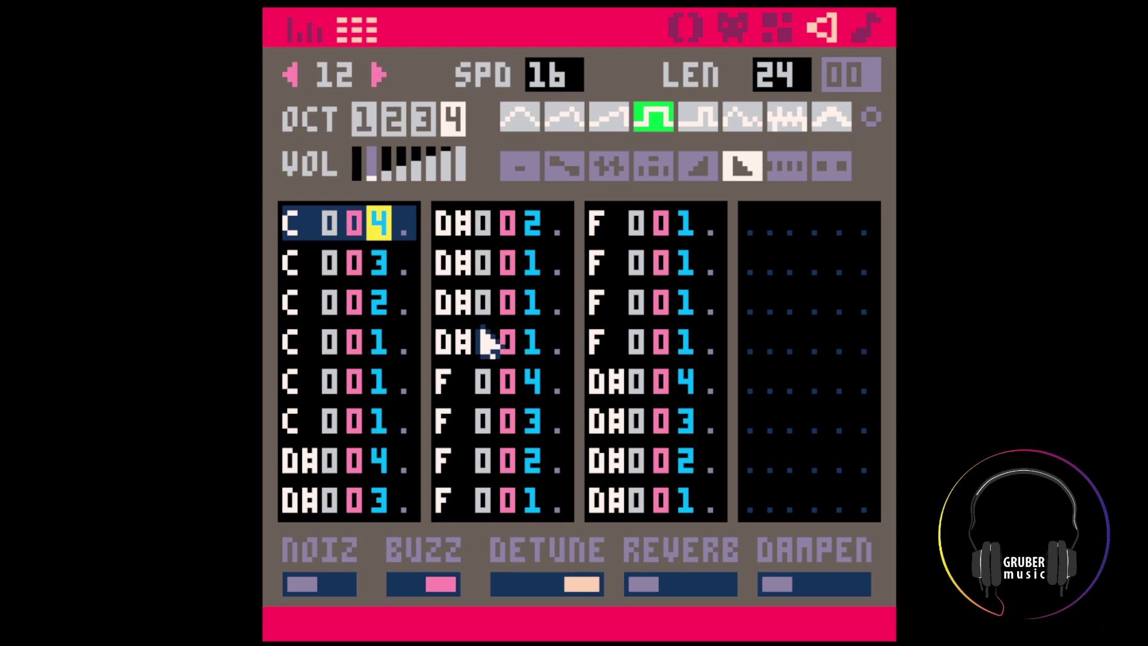
type("6543")
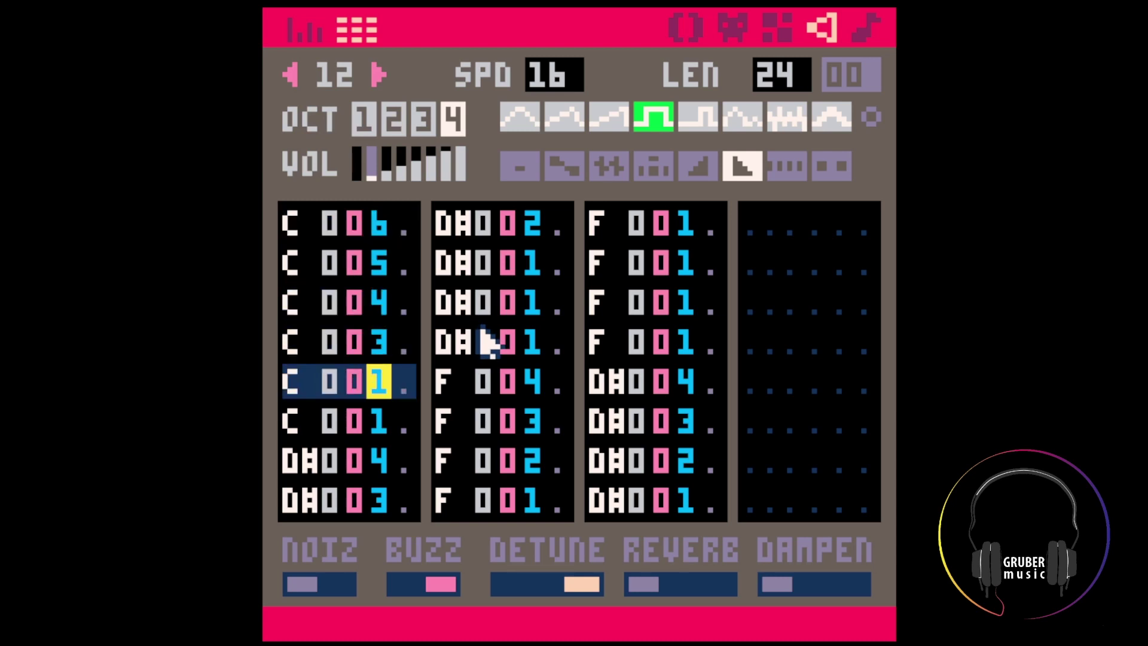
type("21654321")
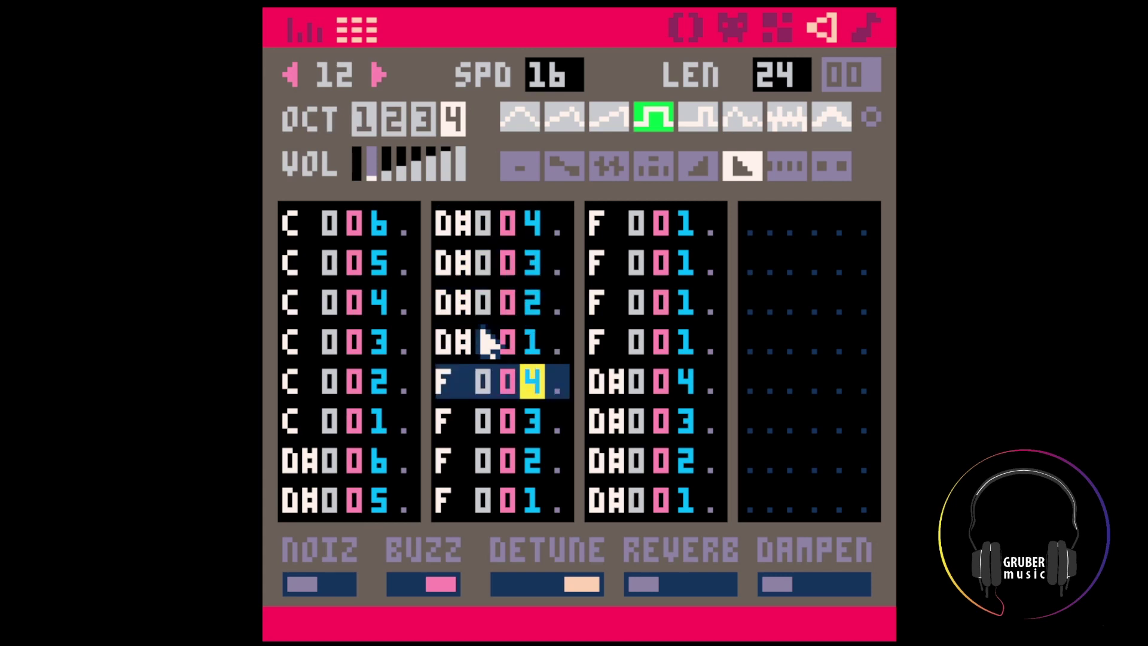
type("65432111")
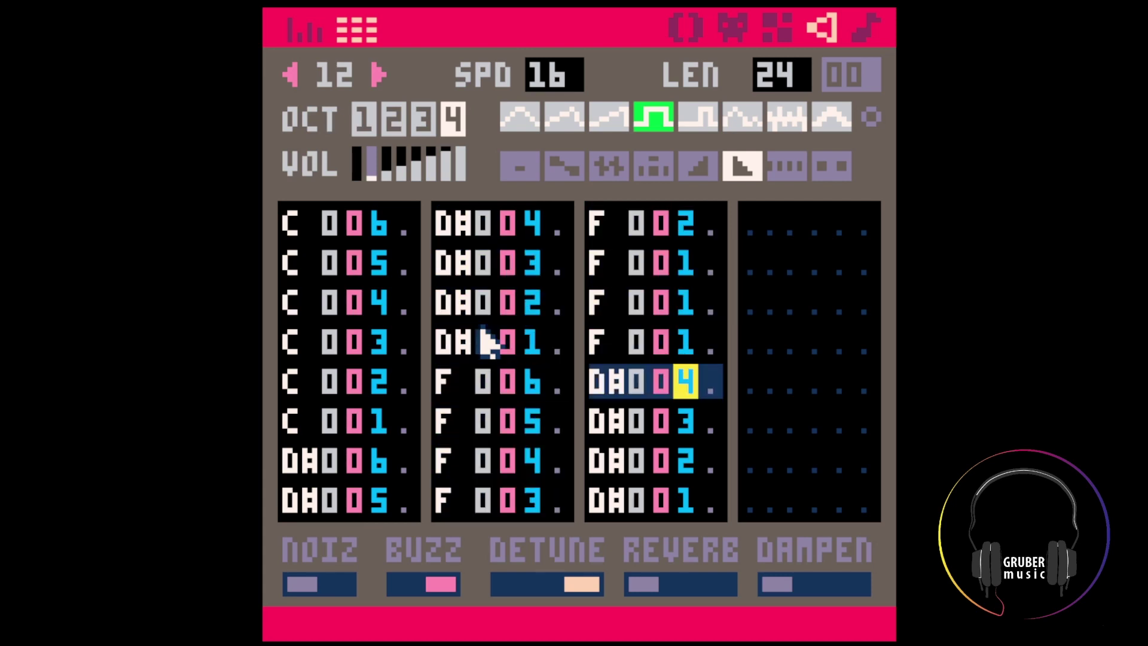
type("6543")
left_click(375, 342)
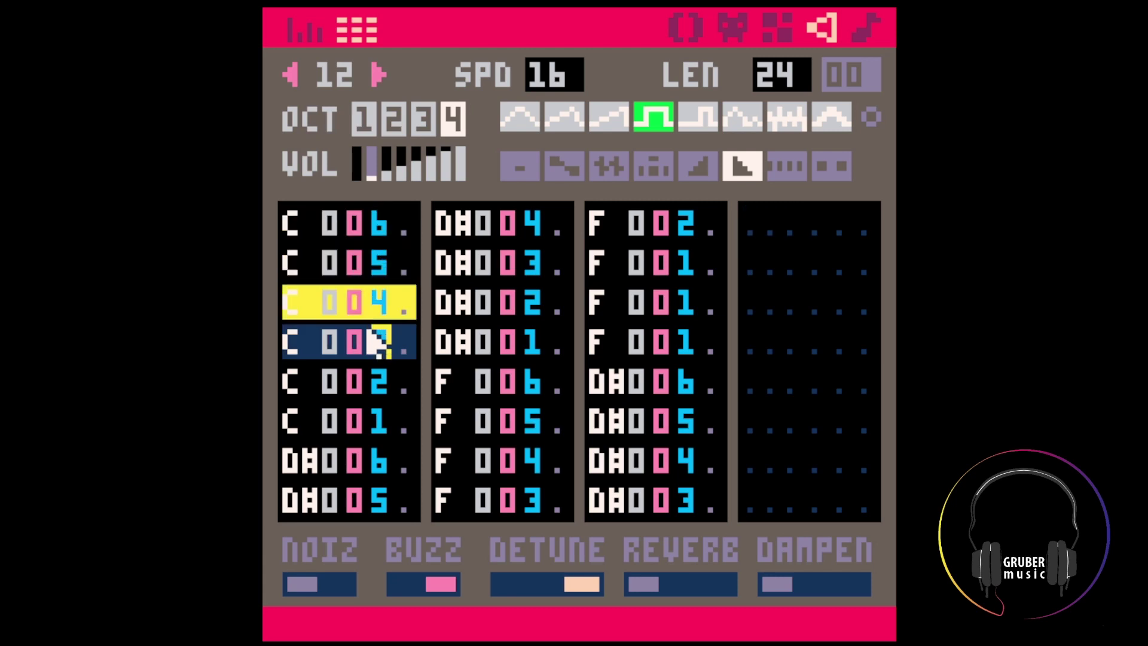
Set the volume of every note in sound 10 to 2 and return to music pattern 00
left_click(868, 28)
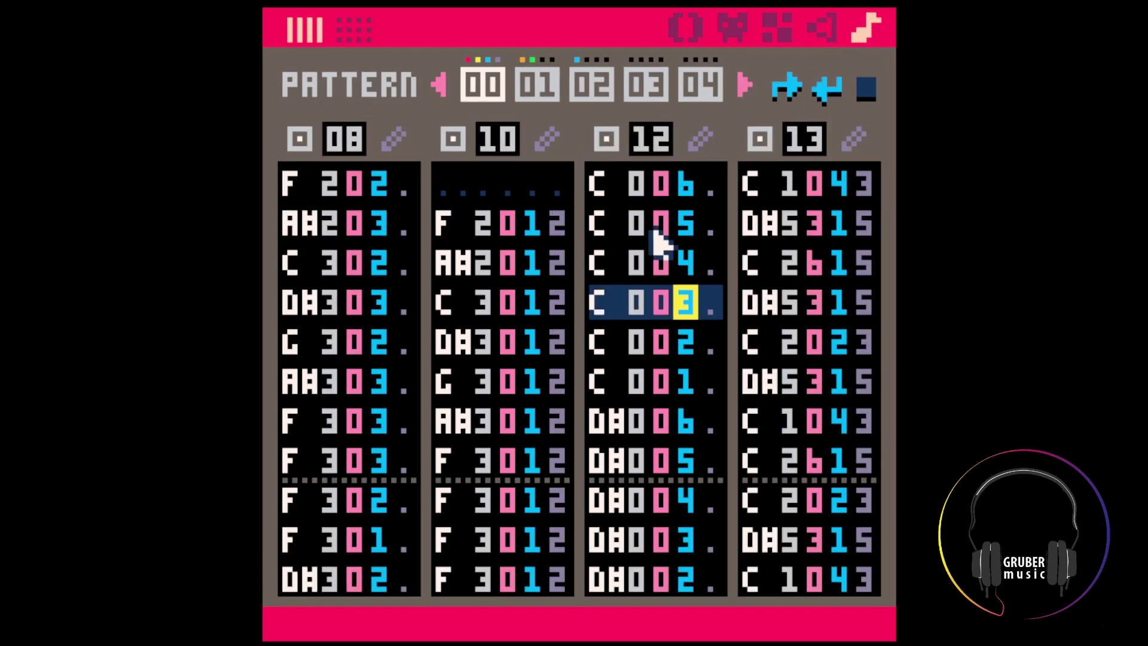
left_click(658, 227)
left_click(505, 227)
left_click(544, 137)
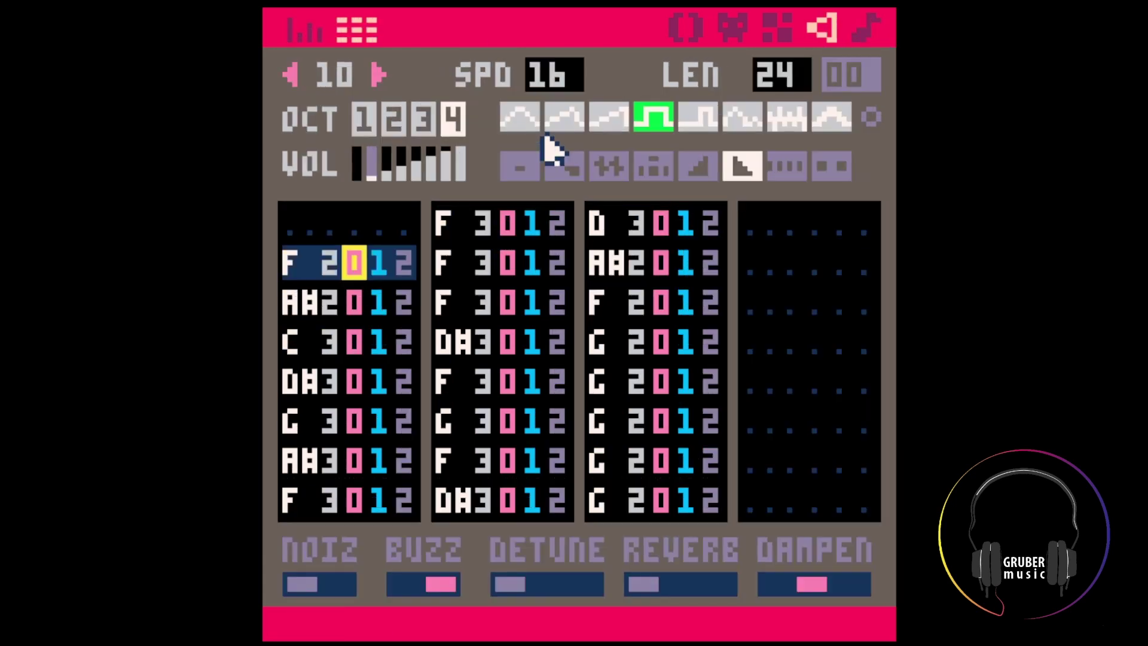
type("22")
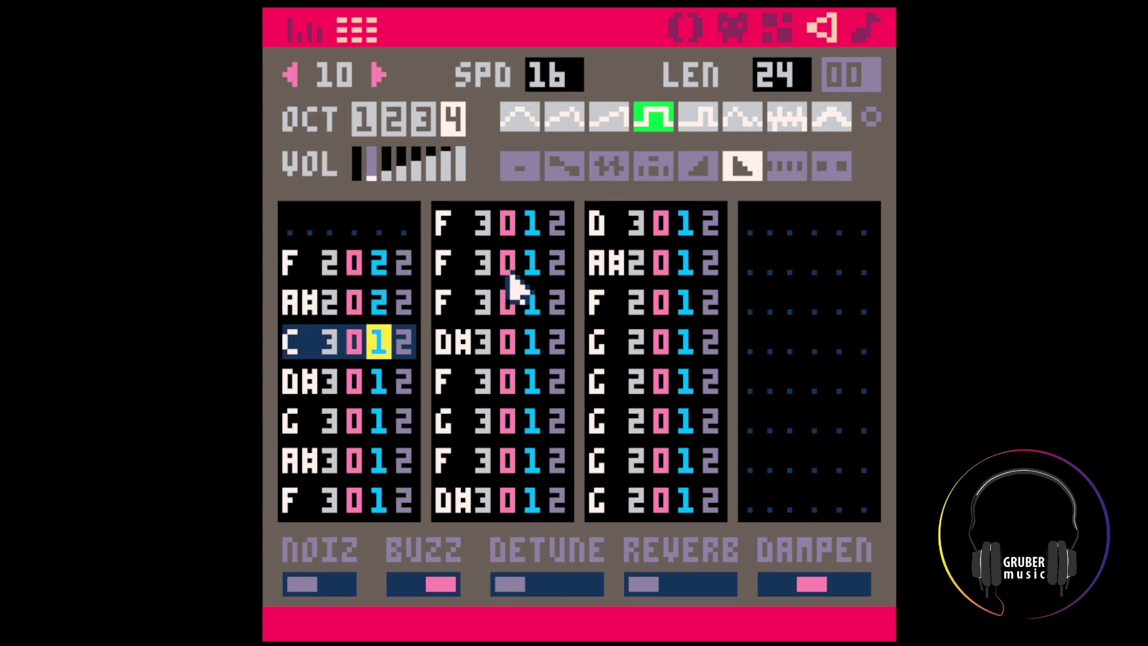
type("222222222222222222222")
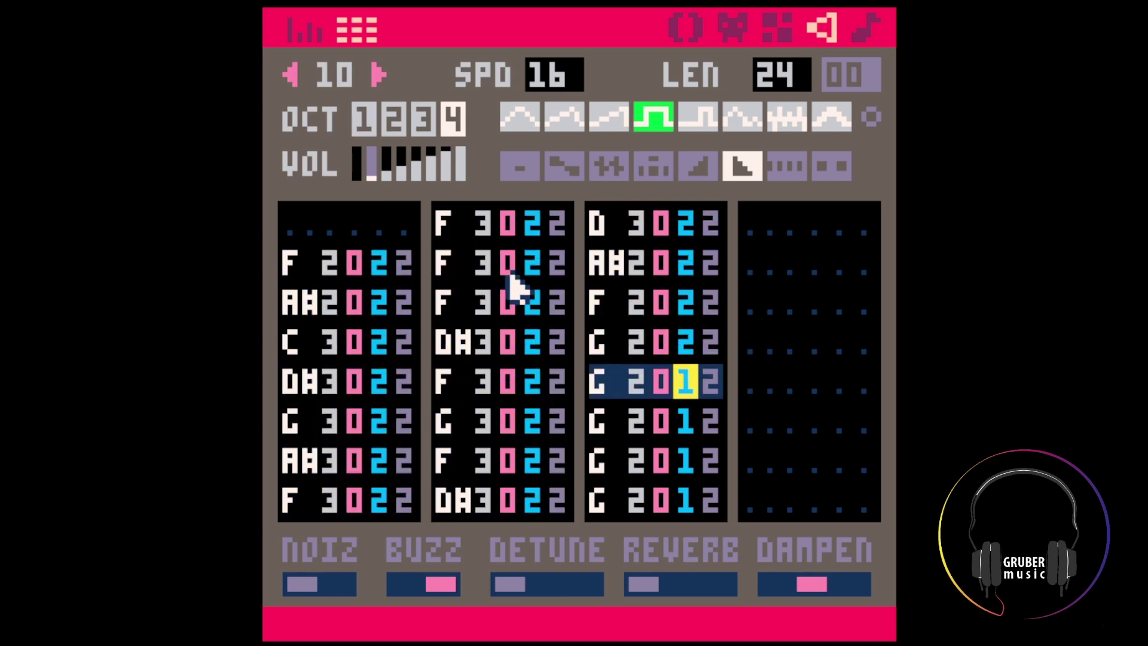
left_click(380, 267)
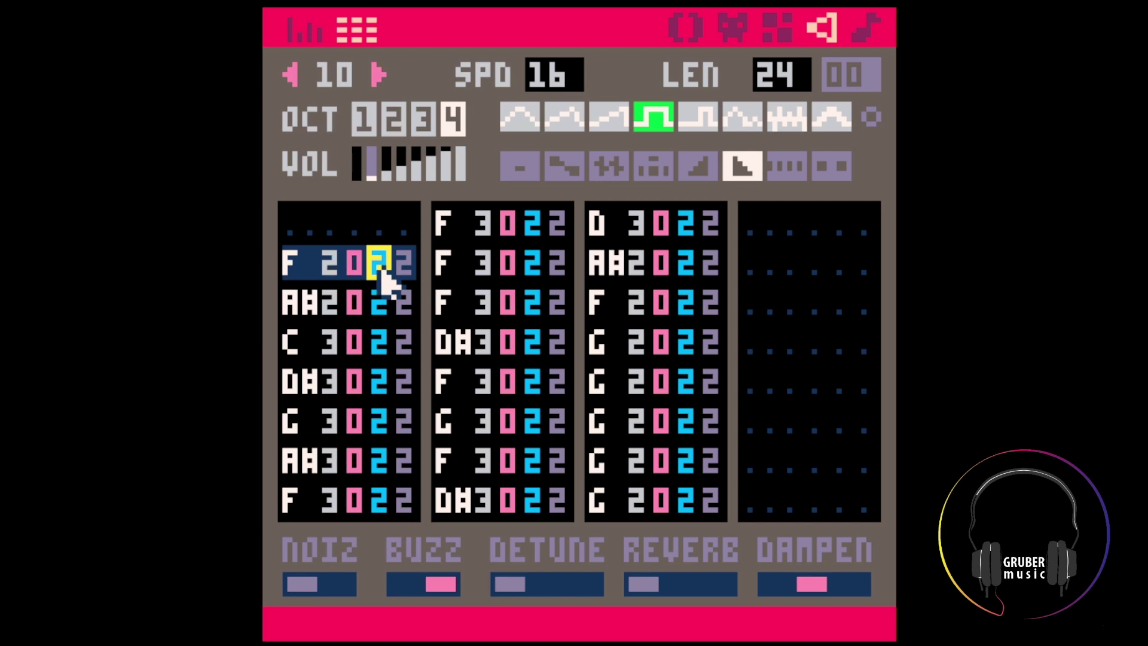
left_click(685, 485)
left_click(311, 276)
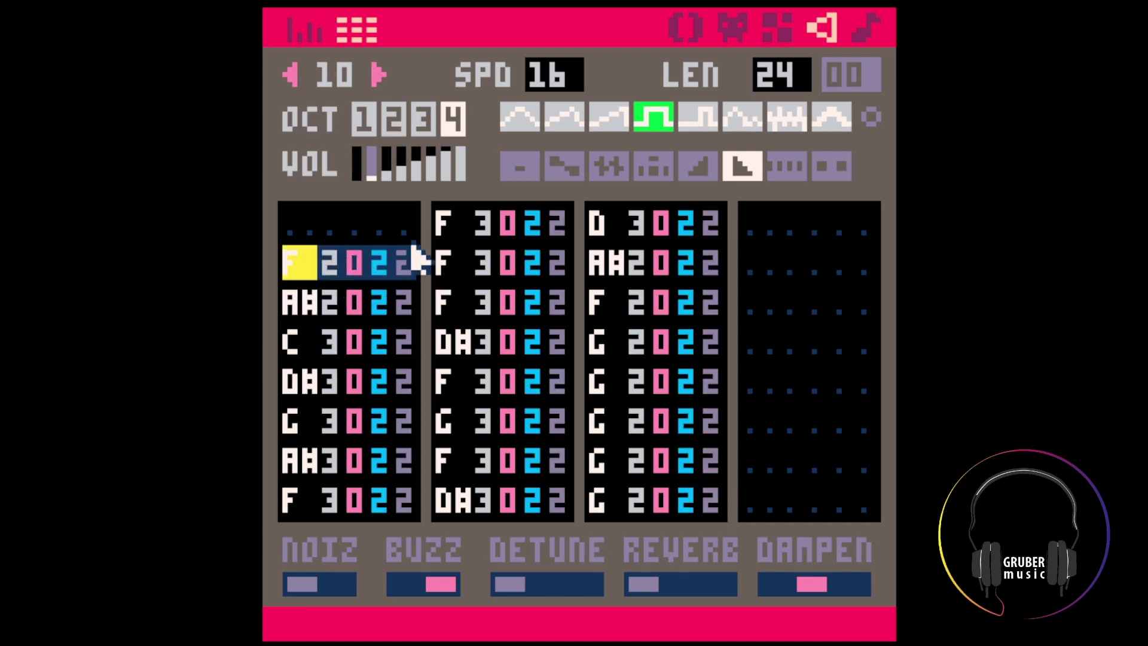
left_click(870, 29)
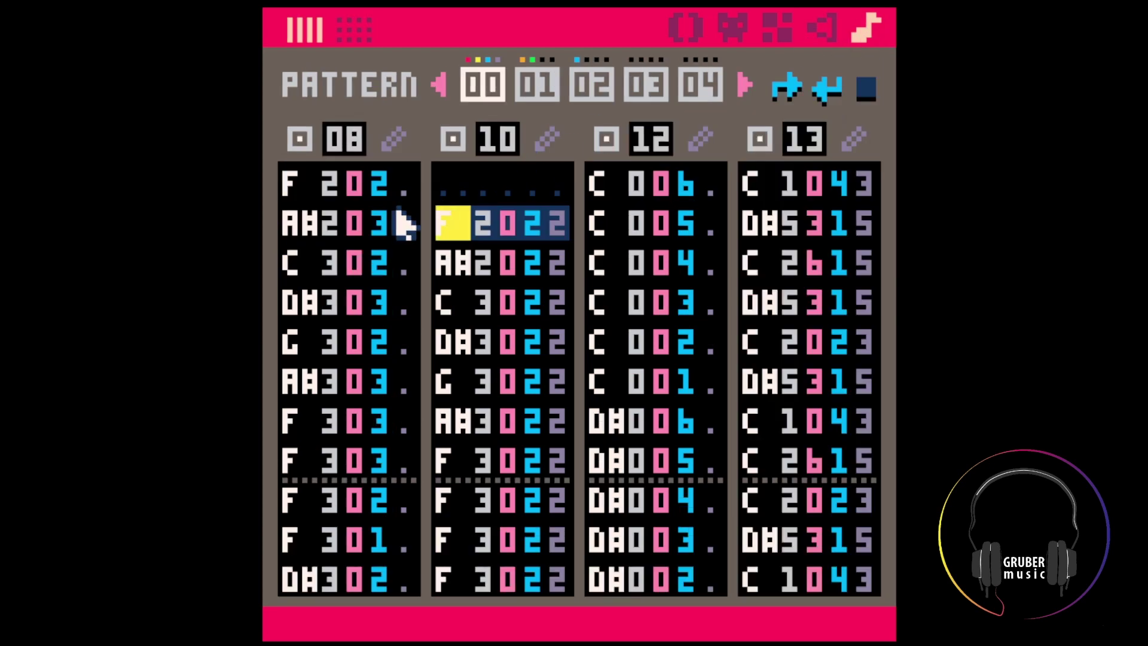
Open sound 08 for editing from music pattern 00, starting at its first note's volume
left_click(403, 225)
left_click(404, 140)
left_click(378, 224)
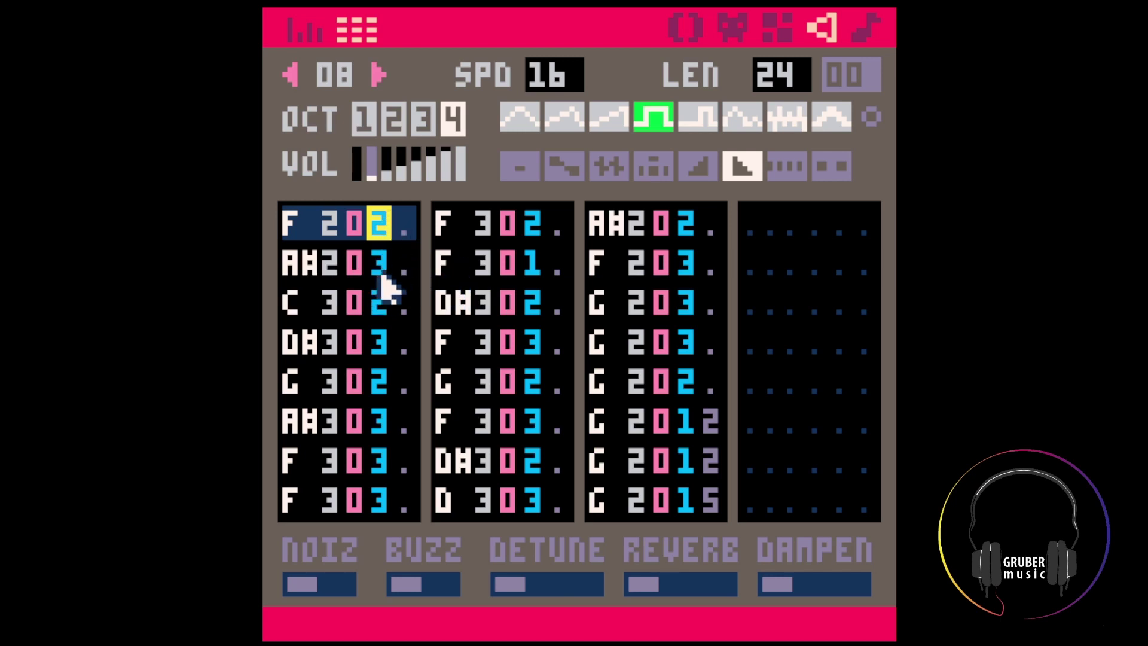
left_click_drag(381, 230, 383, 574)
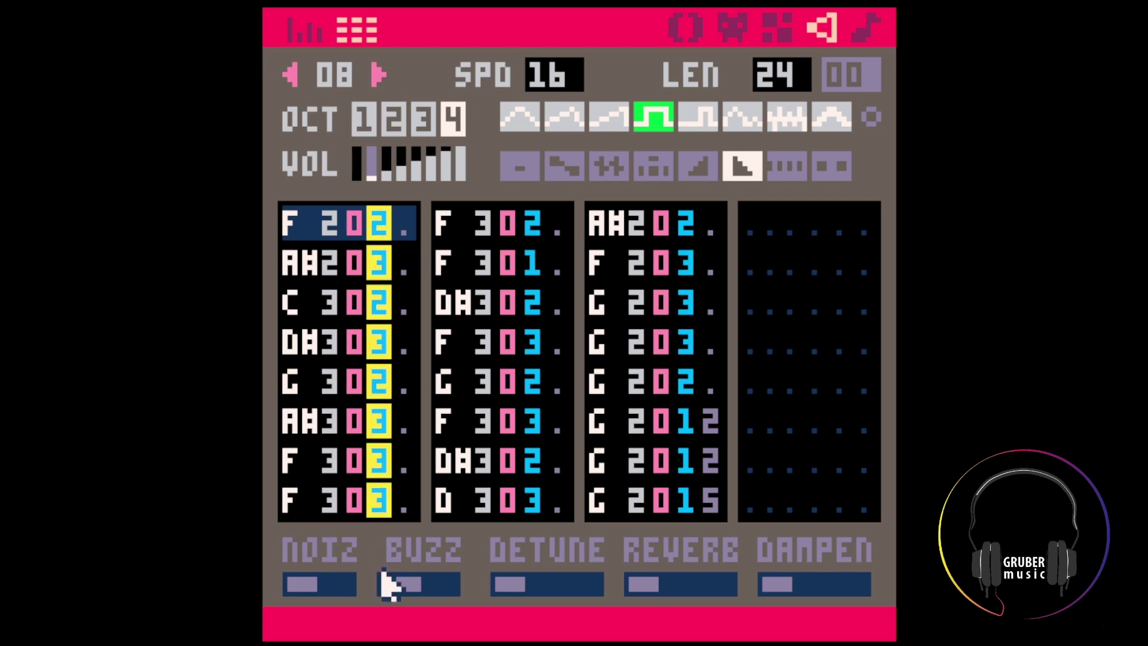
left_click(694, 513)
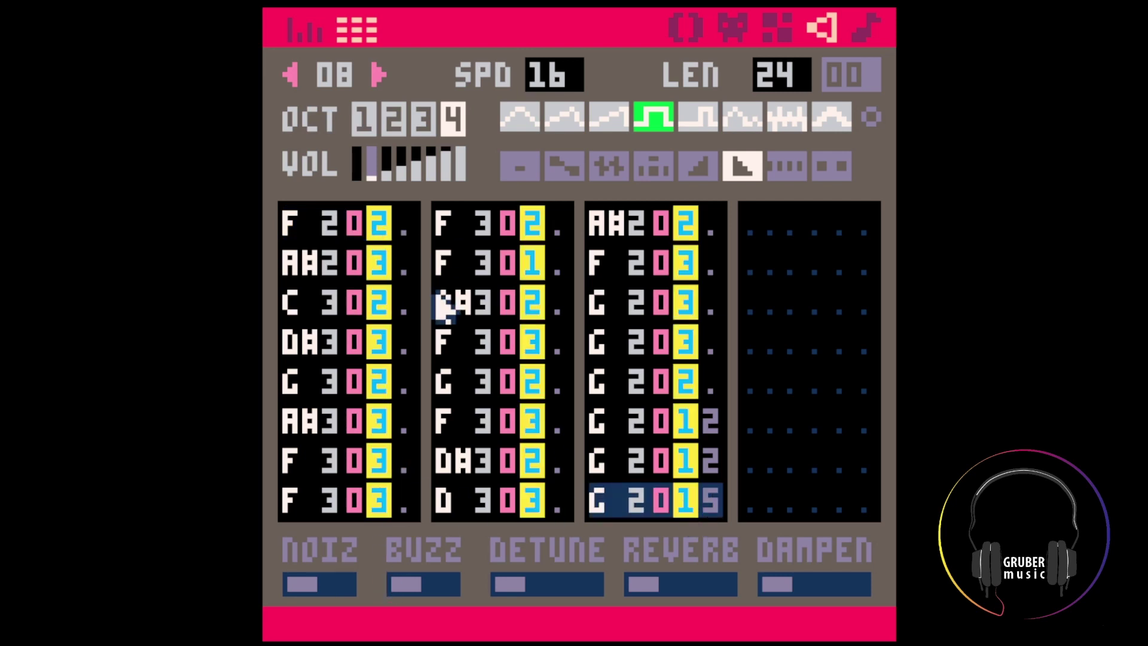
left_click(378, 230)
left_click_drag(378, 227, 394, 505)
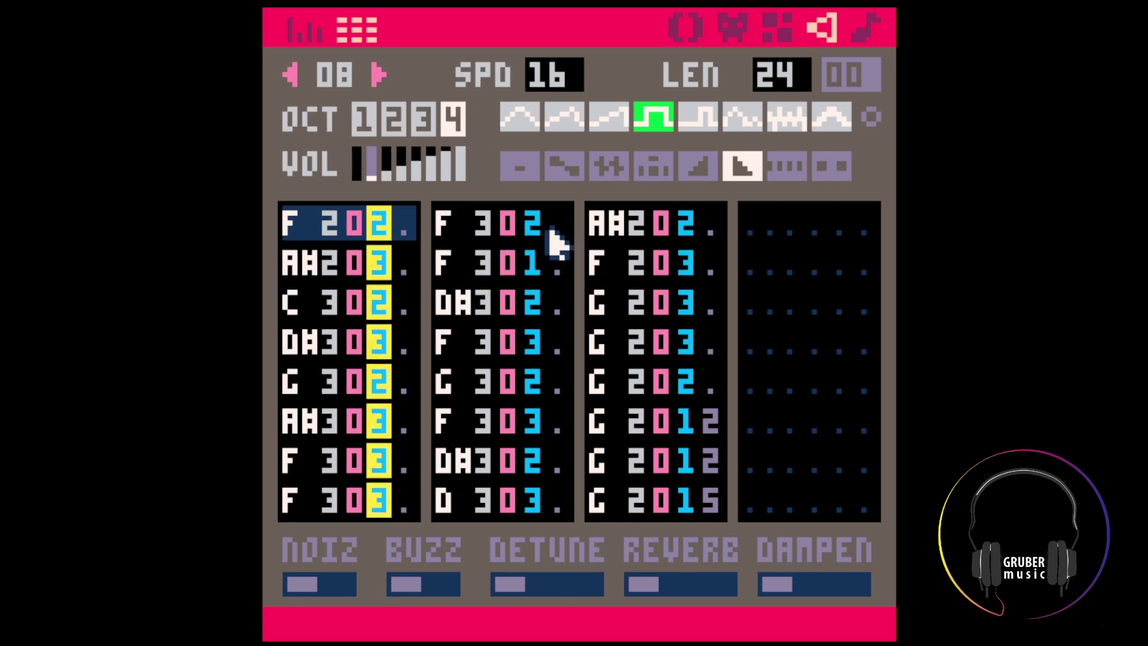
left_click_drag(549, 230, 524, 515)
left_click(498, 415)
Set the volumes of sound 08's first ten notes to 4, 5, 4, 5, 4, 5, 5, 4, 3, 2
left_click(380, 220)
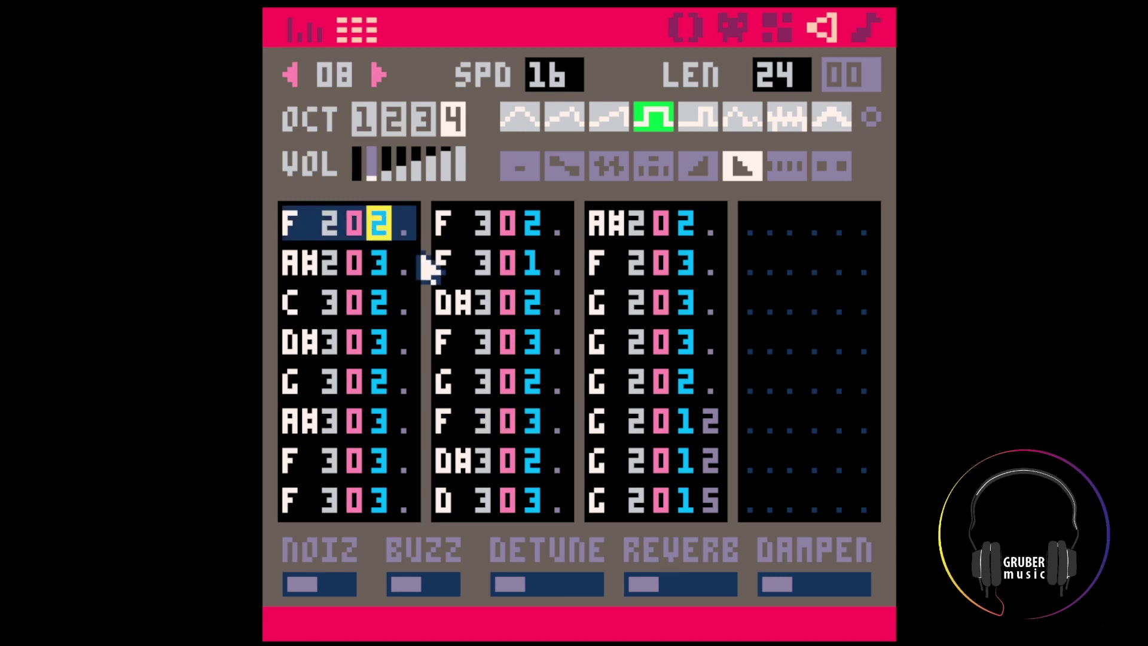
type("454545")
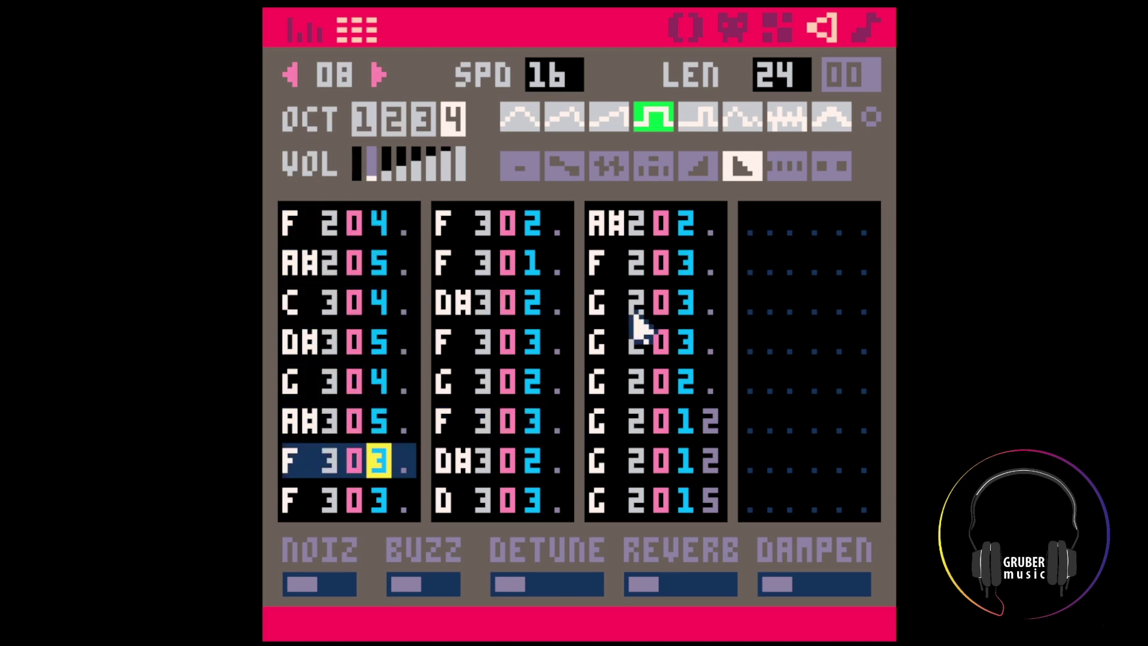
type("5")
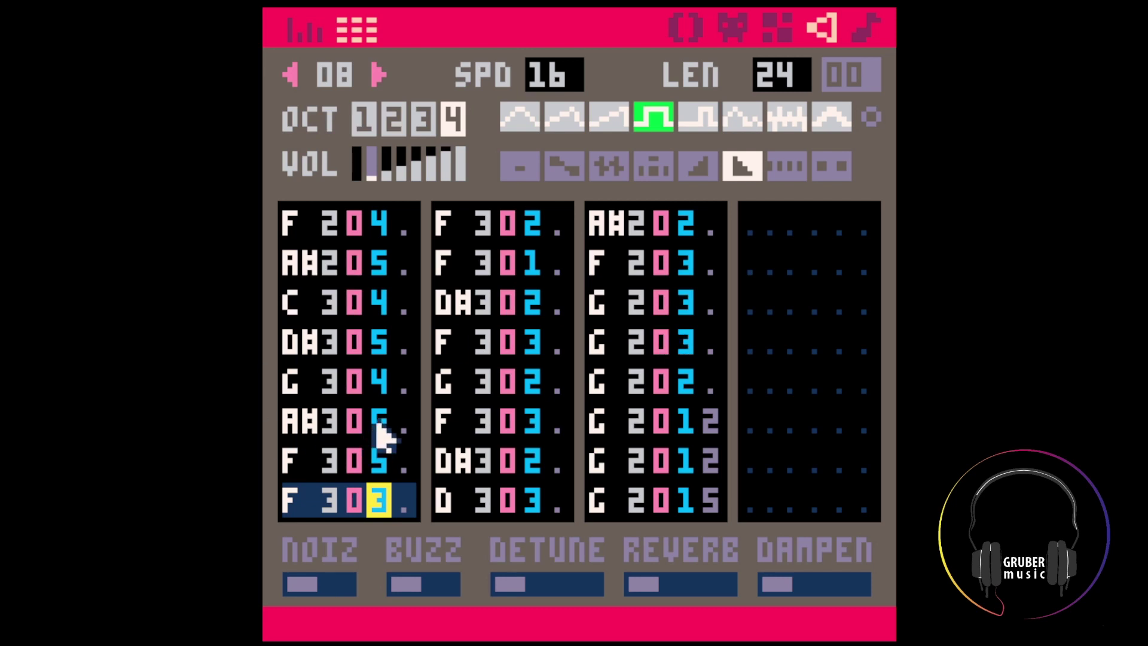
left_click(378, 422)
type("55432")
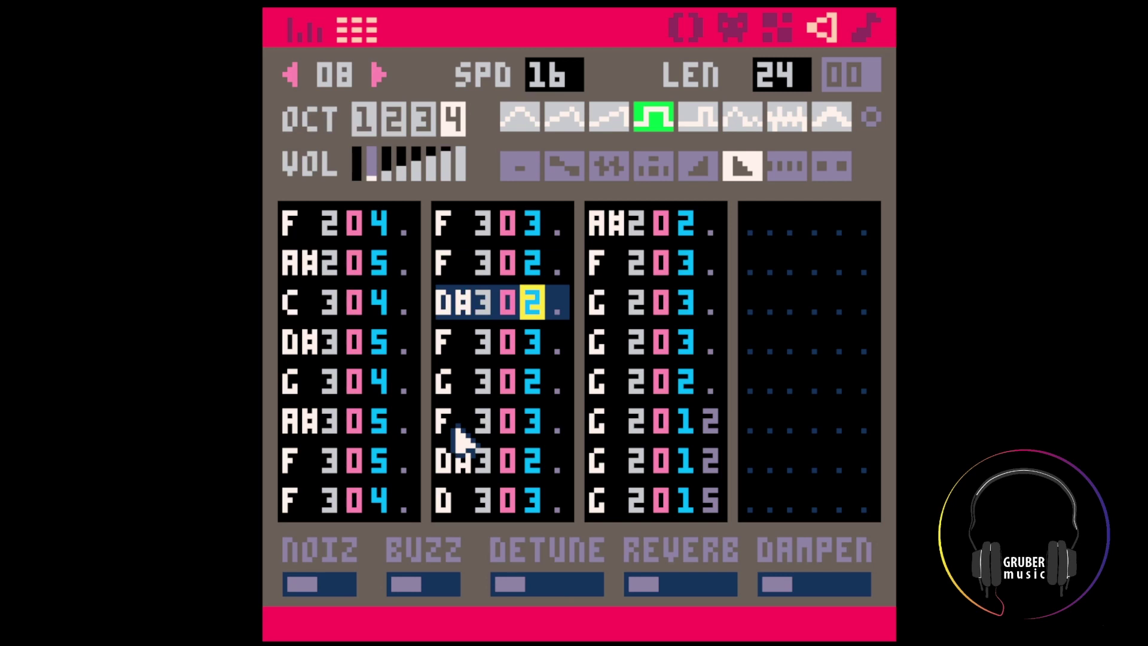
Alternate volumes 4 and 5 on sound 08's eleventh to eighteenth notes and fade the closing G notes through 5, 4, 3, 2, 1
type("454545")
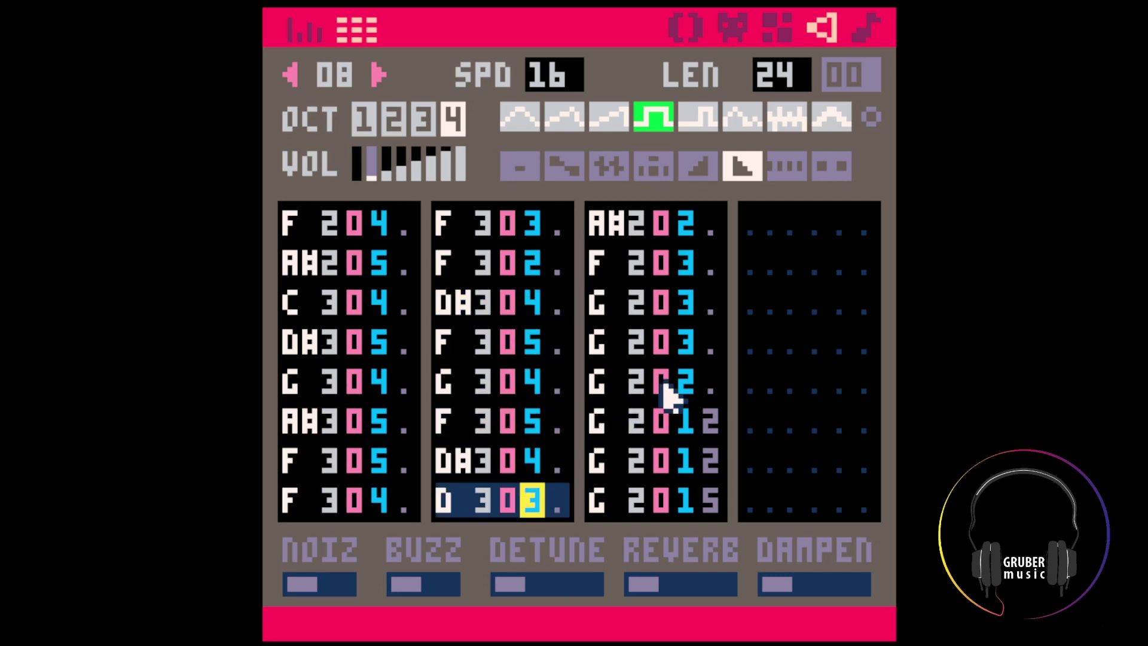
type("45543")
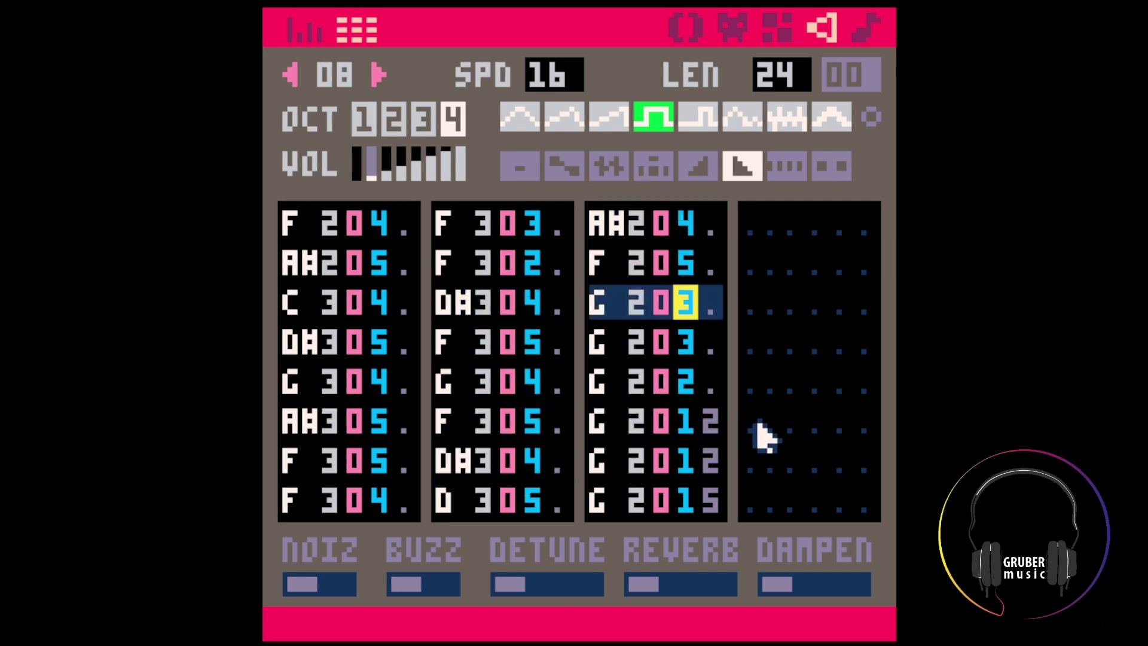
type("21")
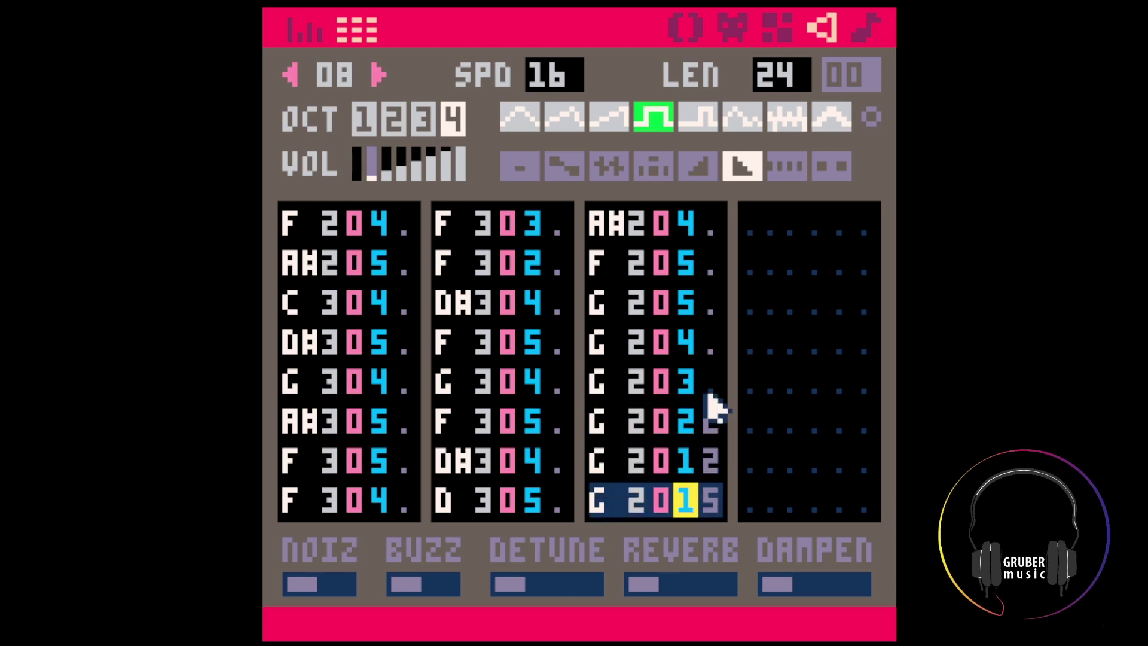
Try volumes 3, 2, 1, 1 on sound 08's closing G notes and restore them to 5, 4, 3, 2
left_click_drag(688, 272, 692, 508)
left_click(692, 508)
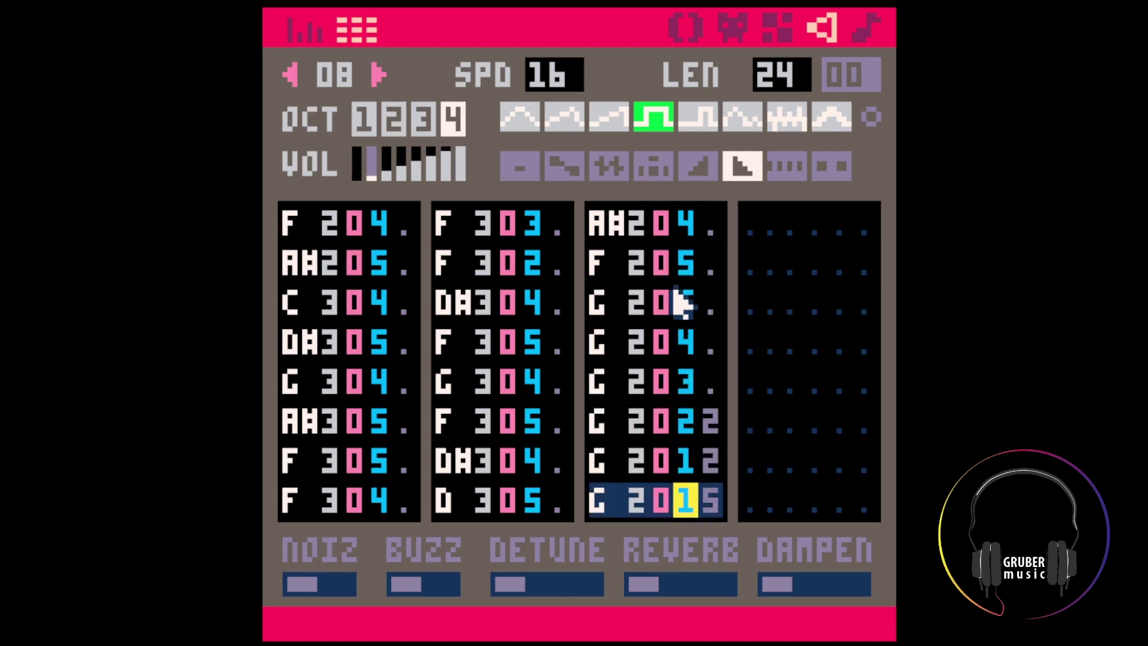
left_click(688, 310)
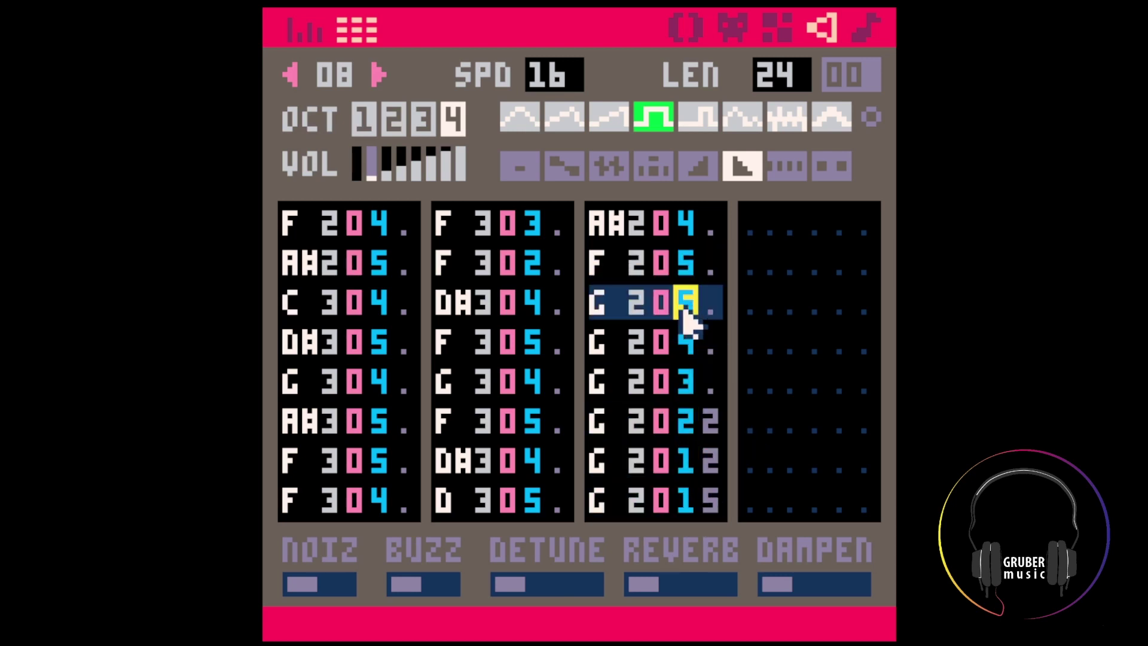
type("3211")
left_click(689, 306)
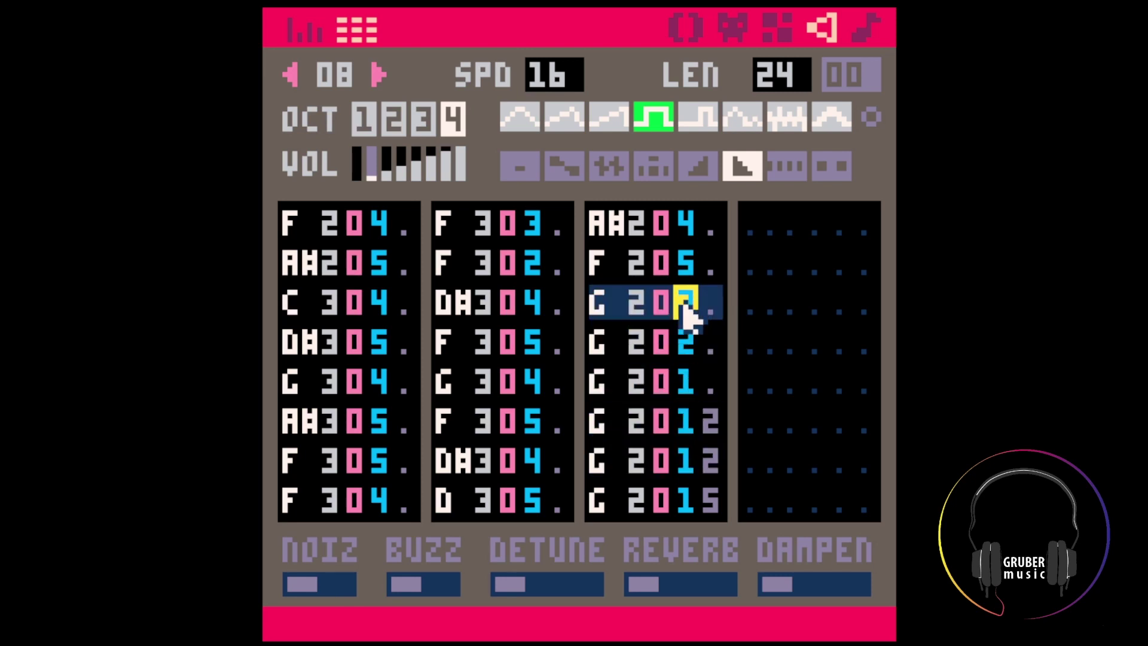
type("5432")
Apply effect 1 to the second and third of sound 08's closing G notes and play the sound from there
left_click(706, 346)
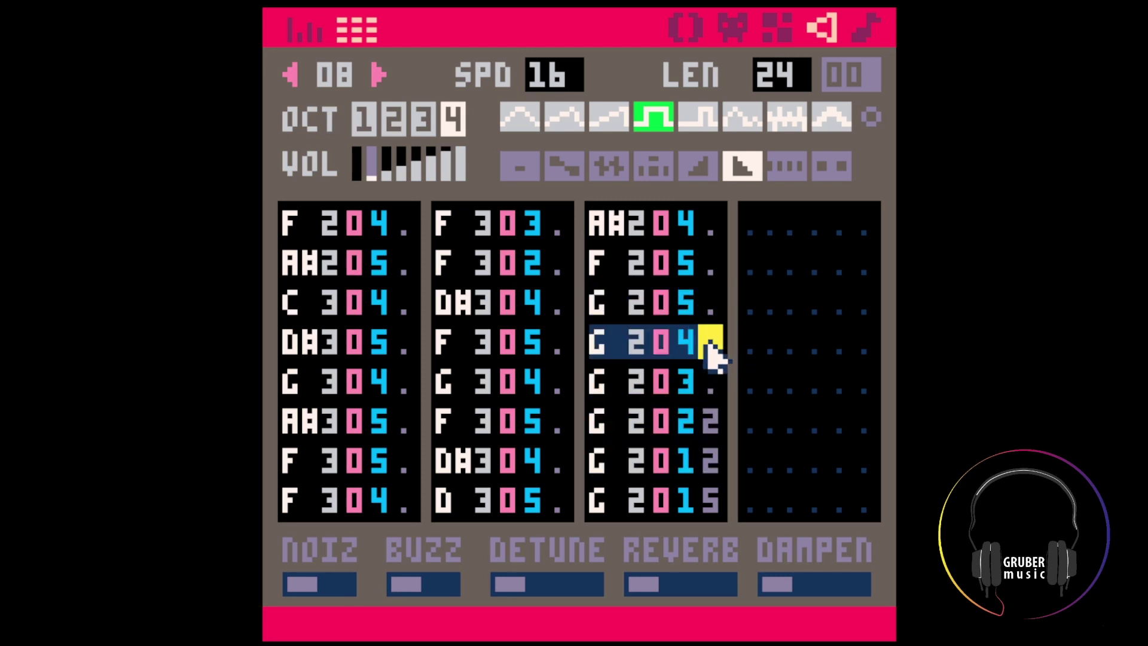
type("11")
key("space")
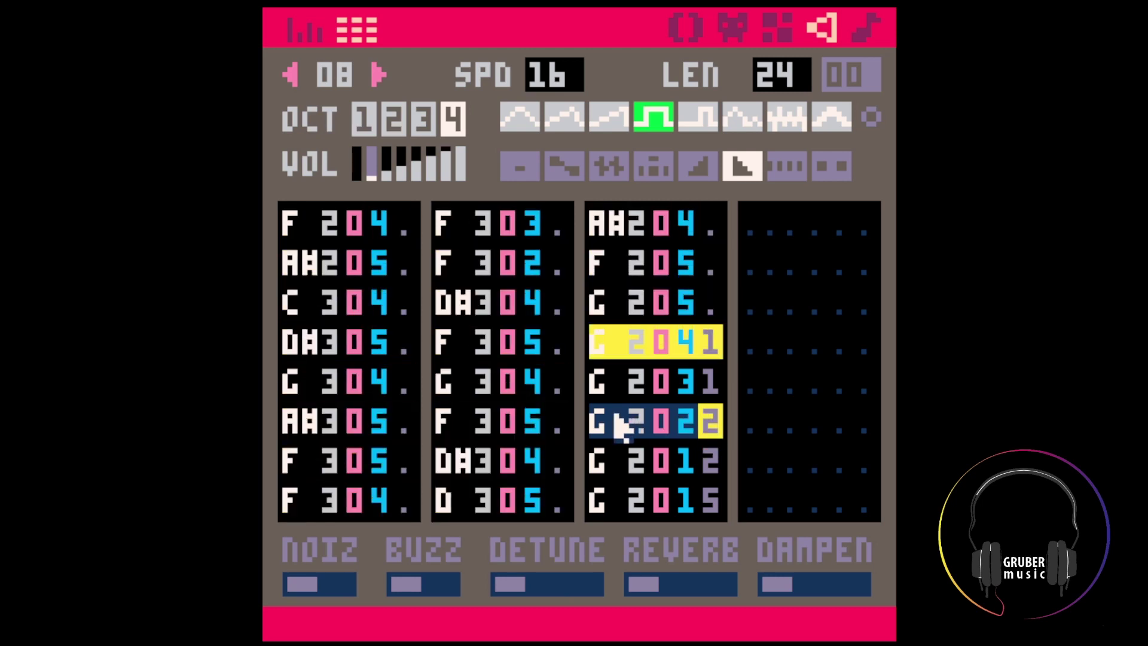
Set the volumes of sound 09's first ten notes to 4, 5, 4, 5, 4, 5, 4, 3, 2, 1
left_click(379, 75)
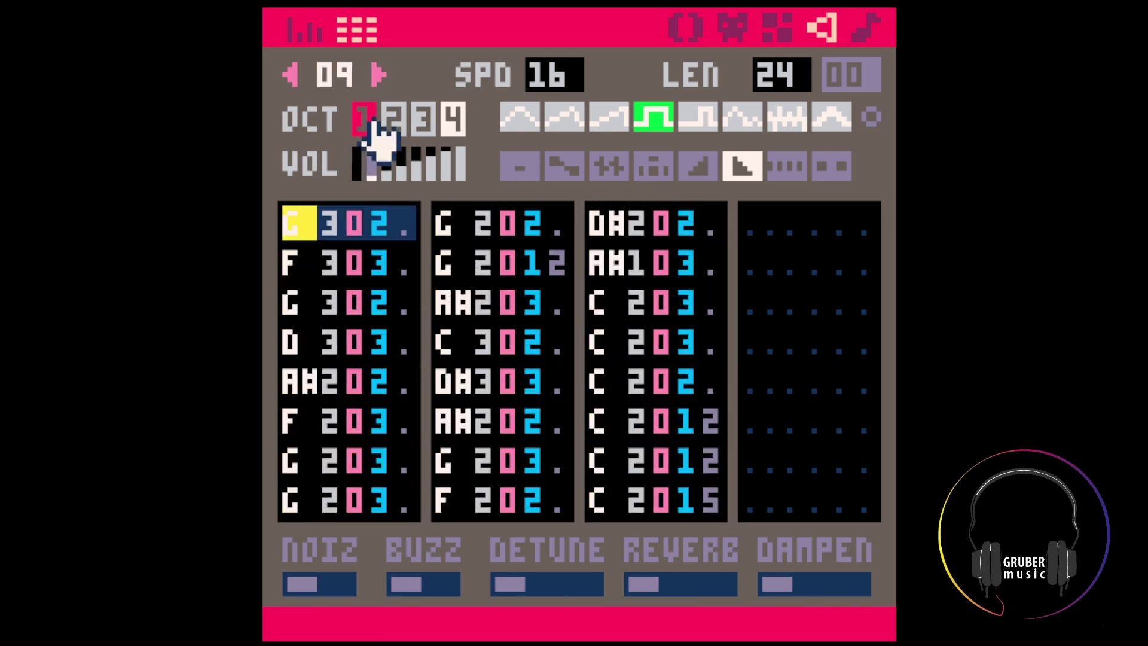
left_click(380, 225)
type("454545")
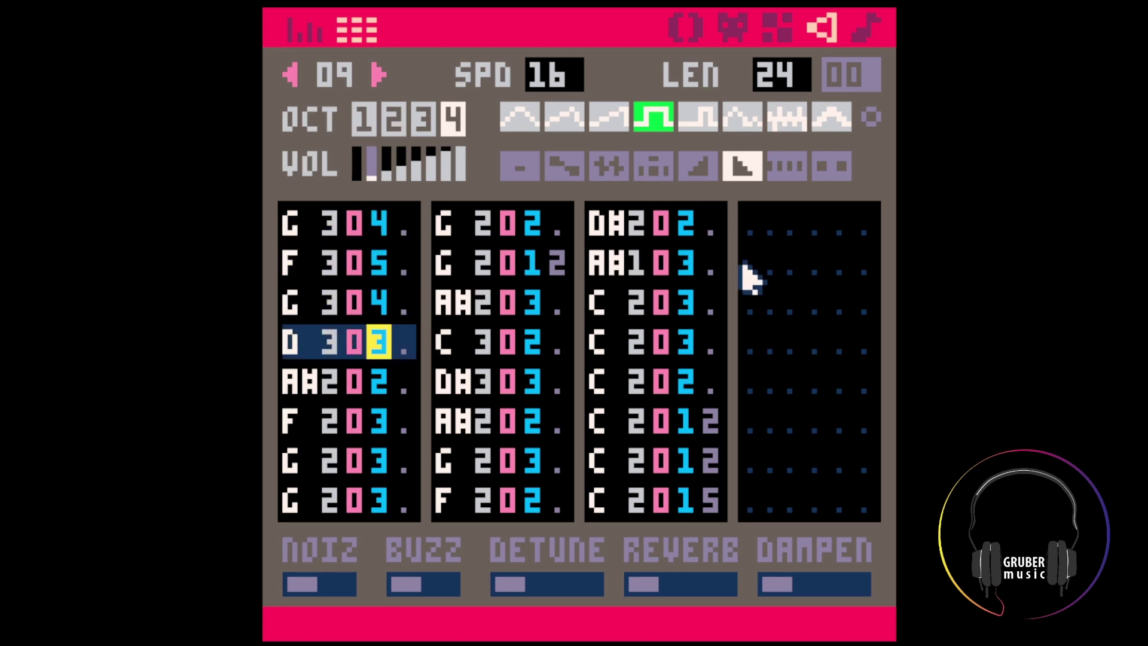
type("4321")
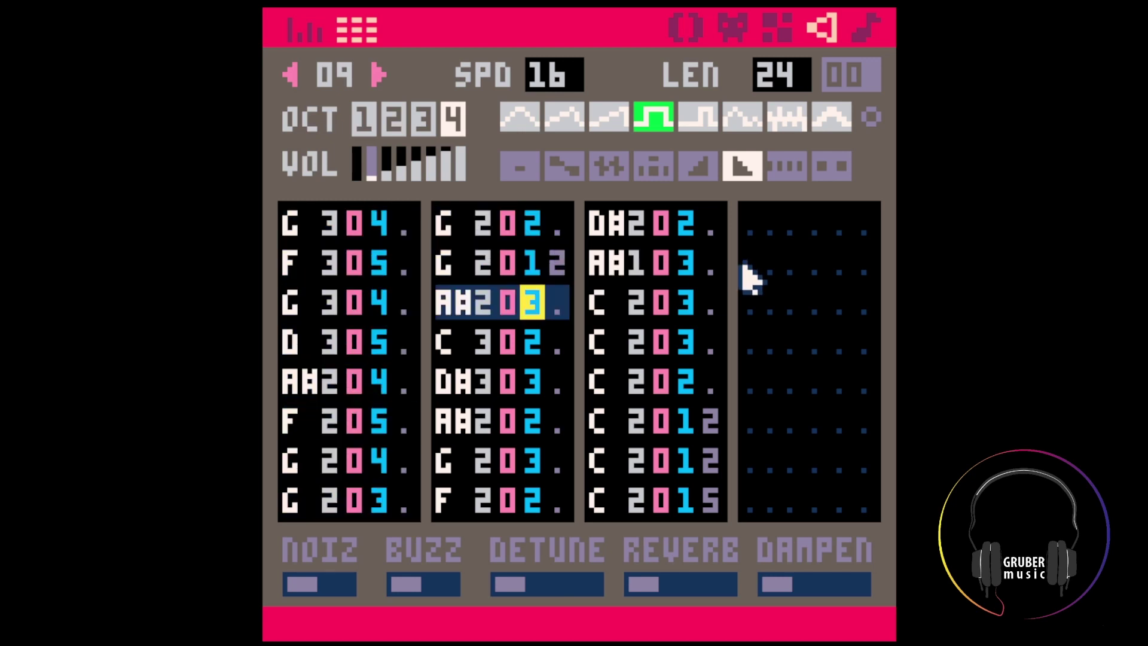
Alternate volumes 4 and 5 on sound 09's eleventh to eighteenth notes and fade the closing C notes through 5, 4, 3, 2, 1
type("45")
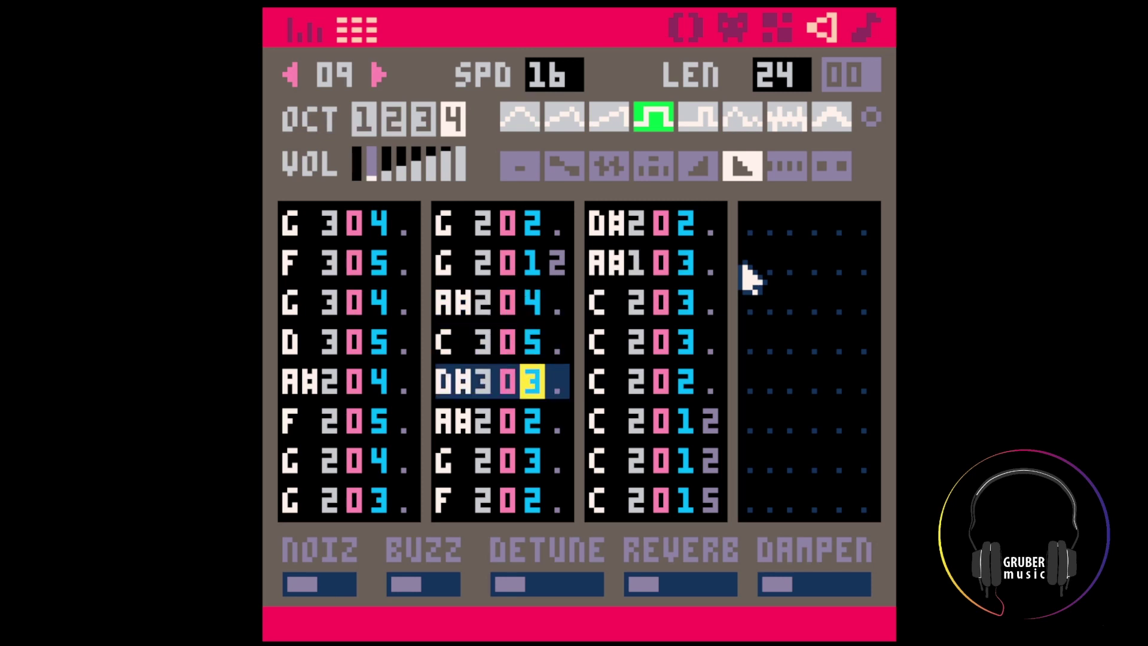
type("45454")
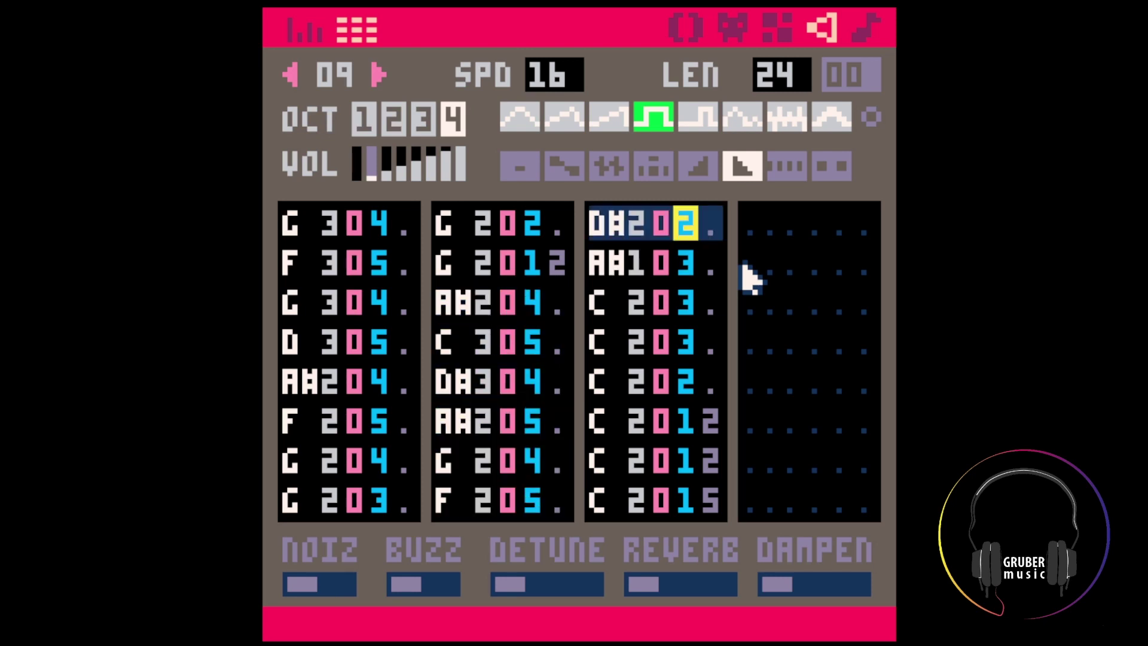
type("5")
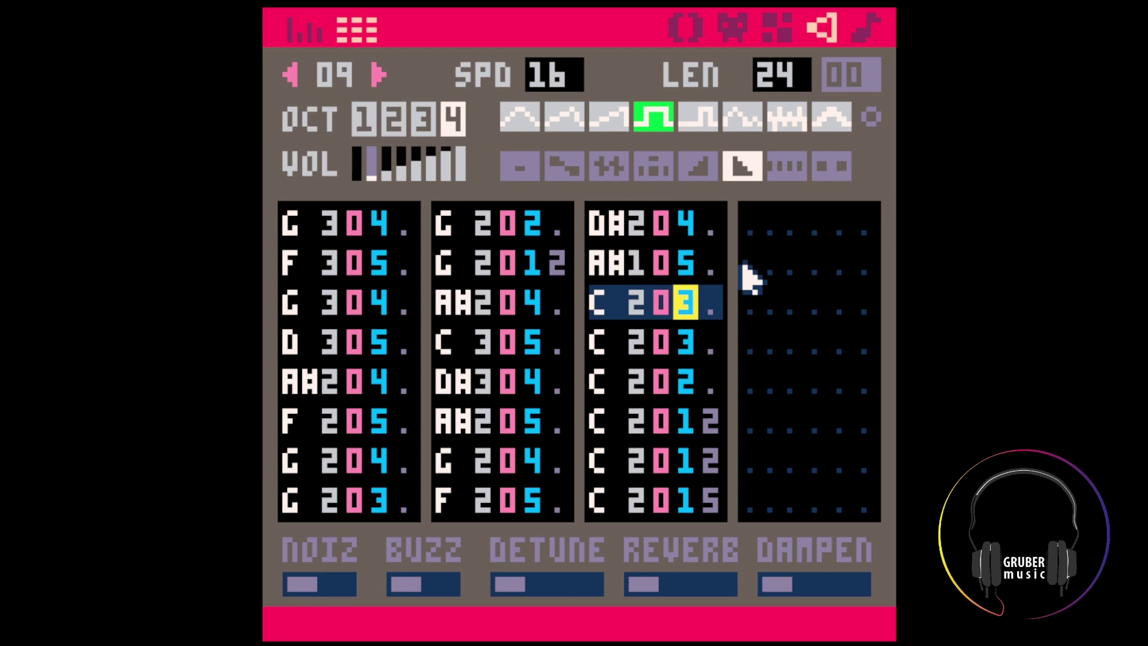
type("54321")
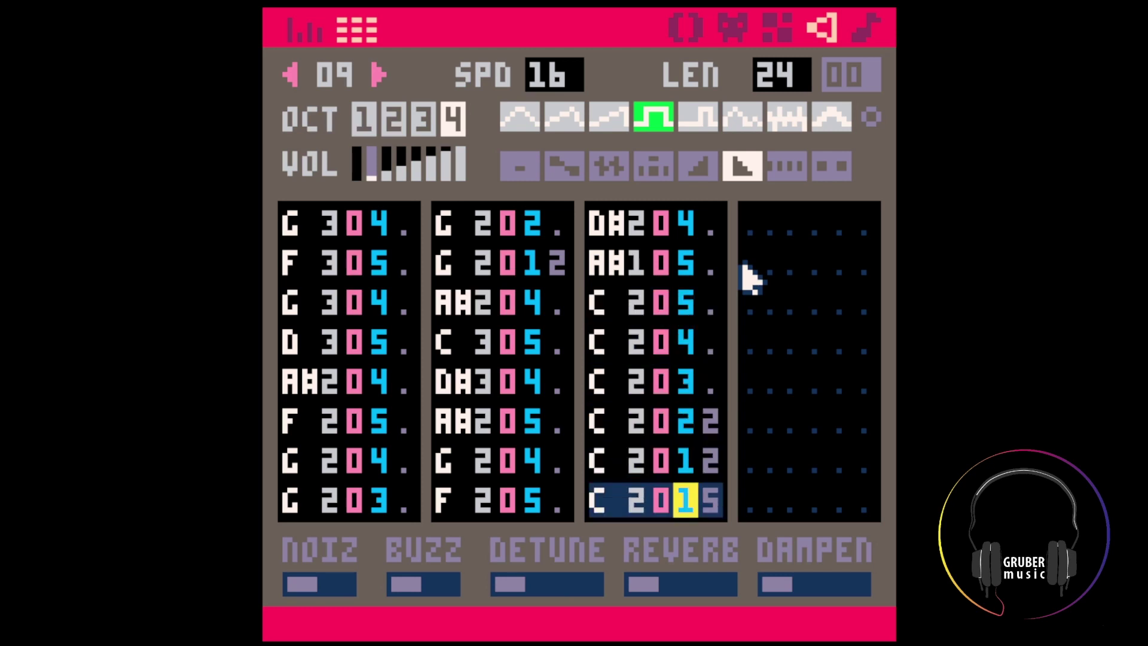
Apply effect 1 to the second and third of sound 09's closing C notes and play back music pattern 00
key("space")
left_click(712, 344)
type("11")
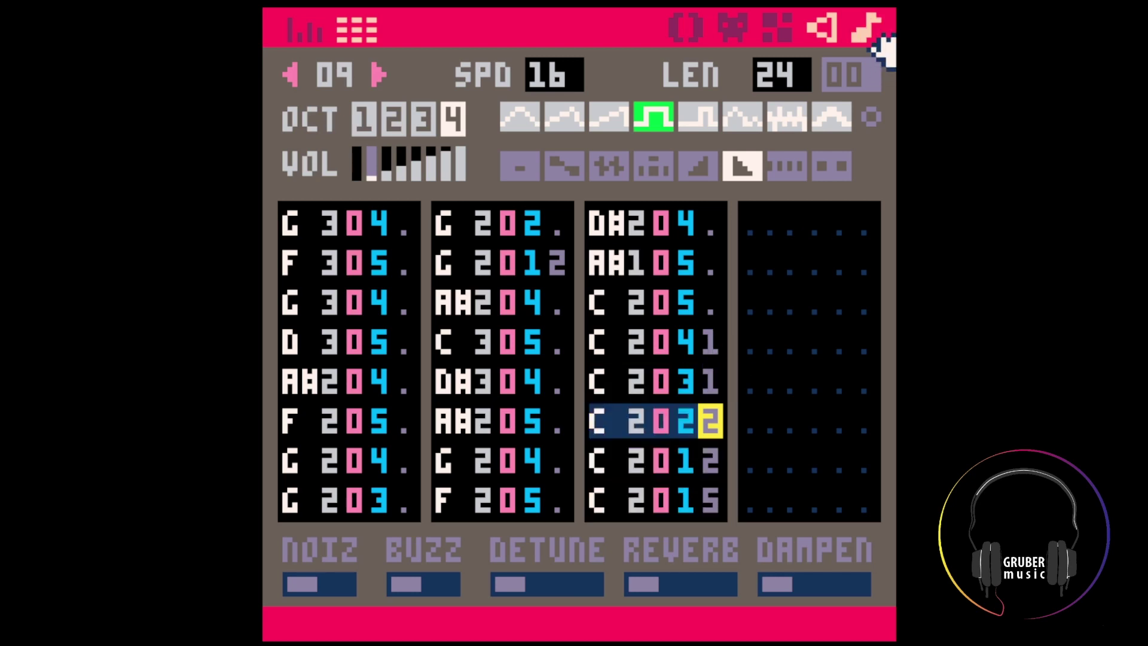
left_click(868, 28)
key("space")
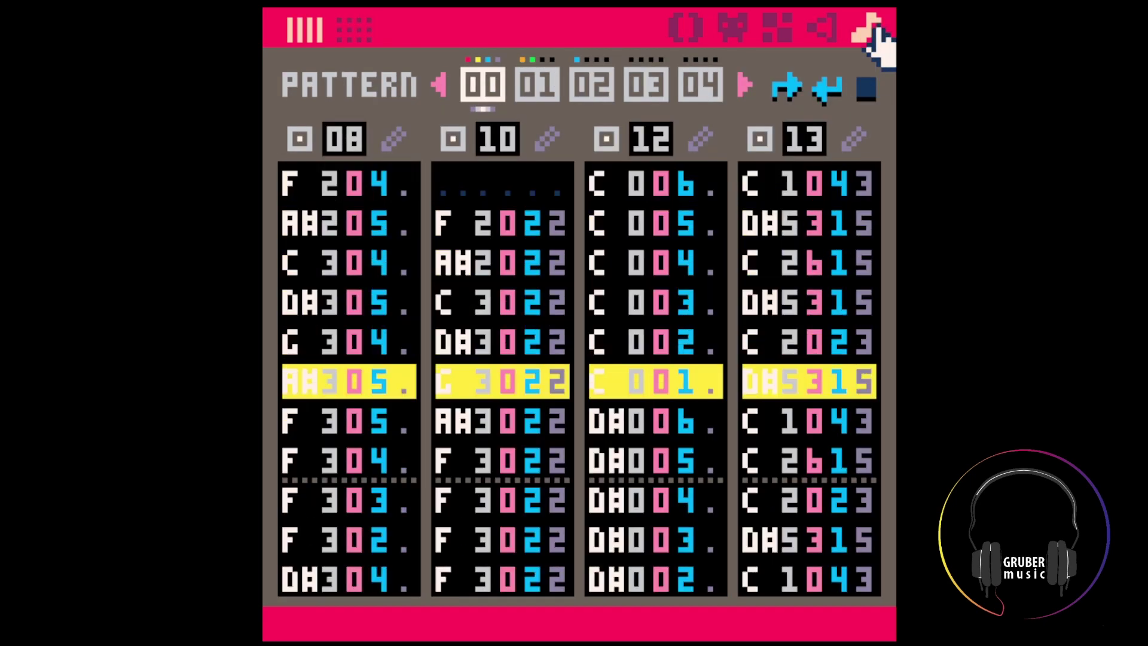
Enable the third and fourth channels of music pattern 01 and assign them sounds 12 and 13
left_click(537, 84)
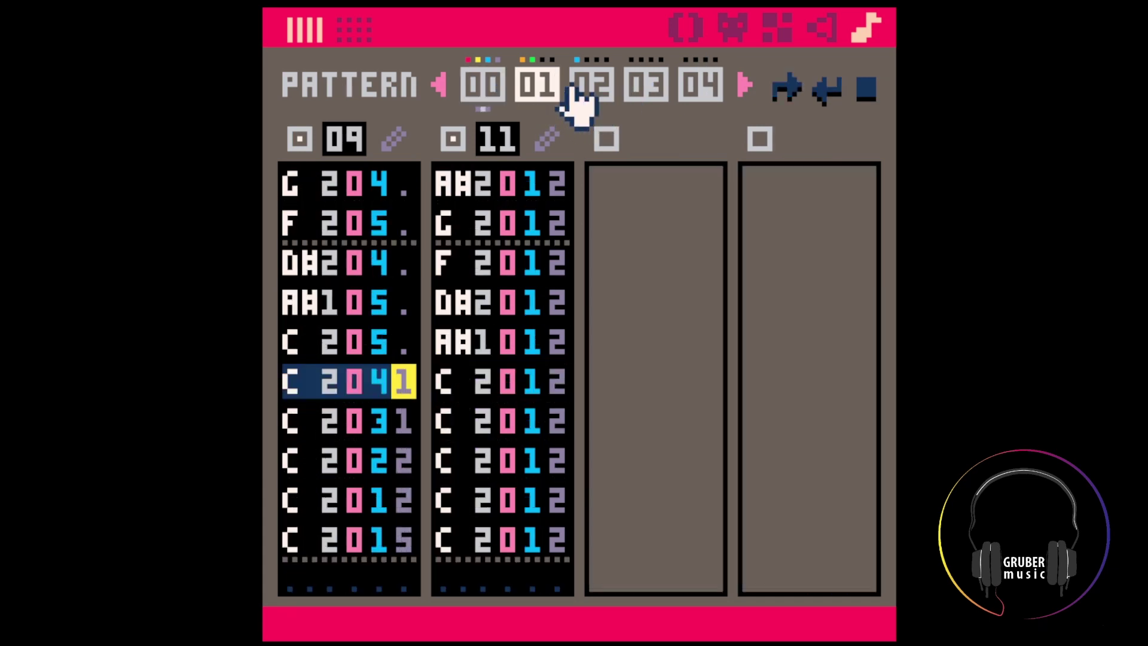
left_click(606, 139)
left_click(649, 146)
left_click(643, 152)
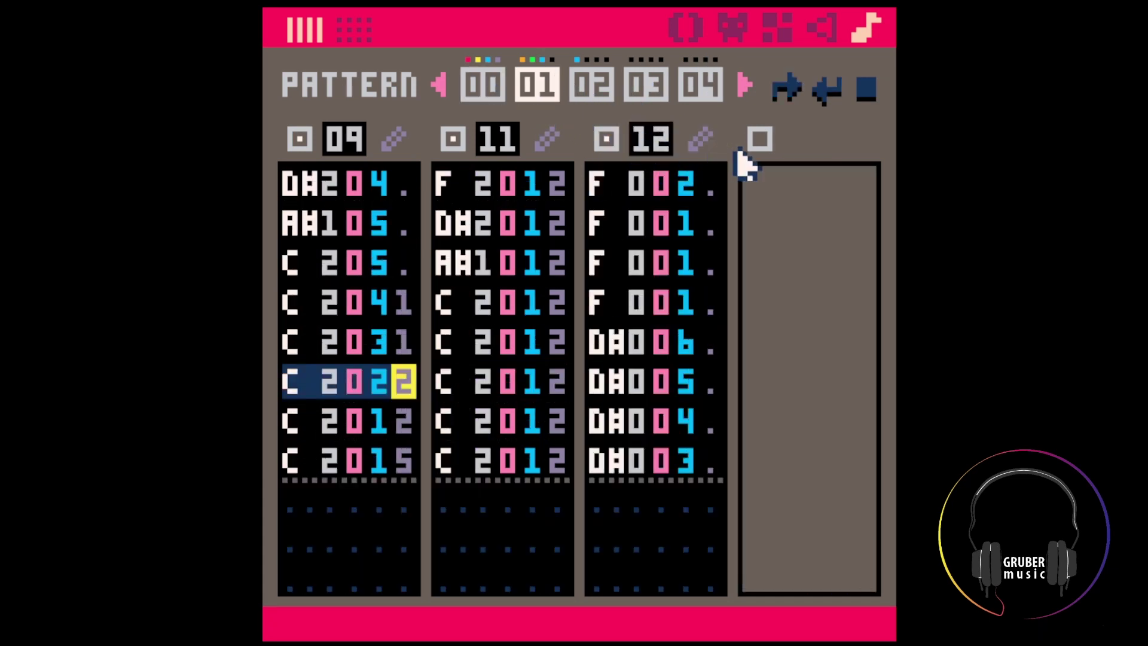
left_click(760, 139)
left_click_drag(799, 144, 801, 157)
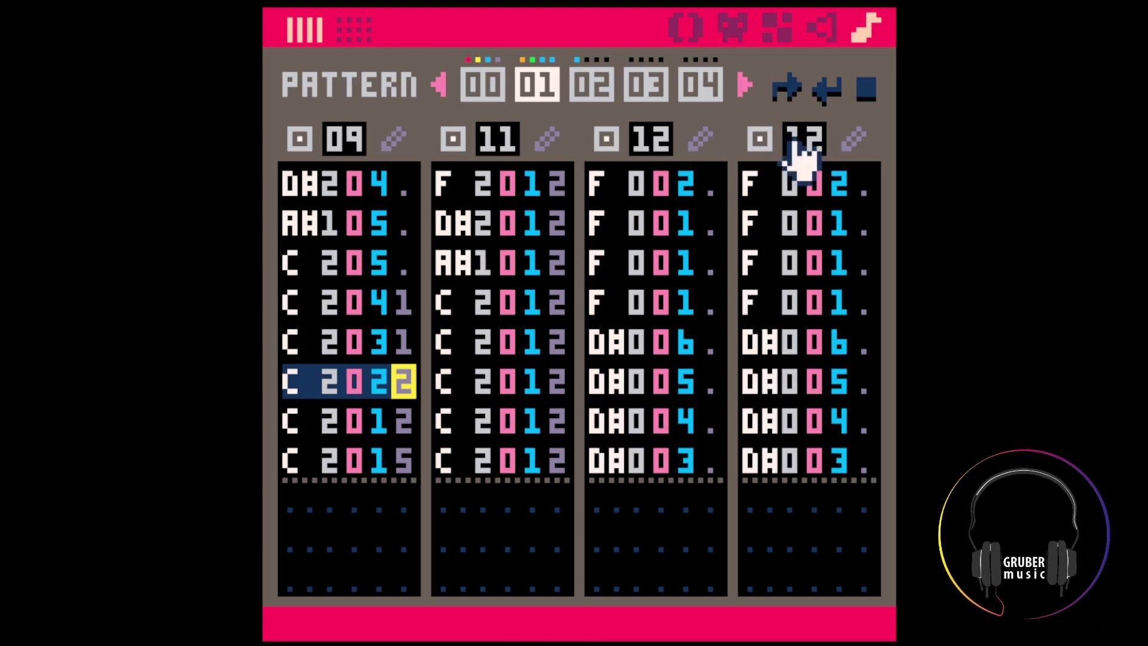
left_click(800, 149)
Clear sound 12 from music pattern 02 and move the loop end from pattern 00 to pattern 01
left_click(591, 90)
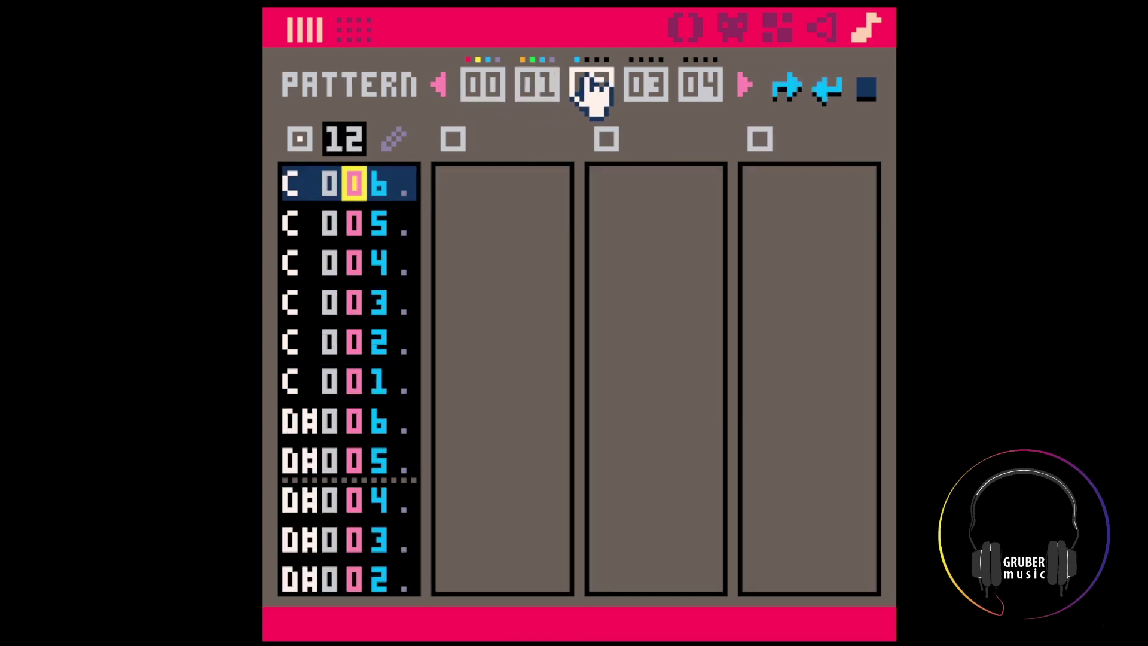
left_click(300, 138)
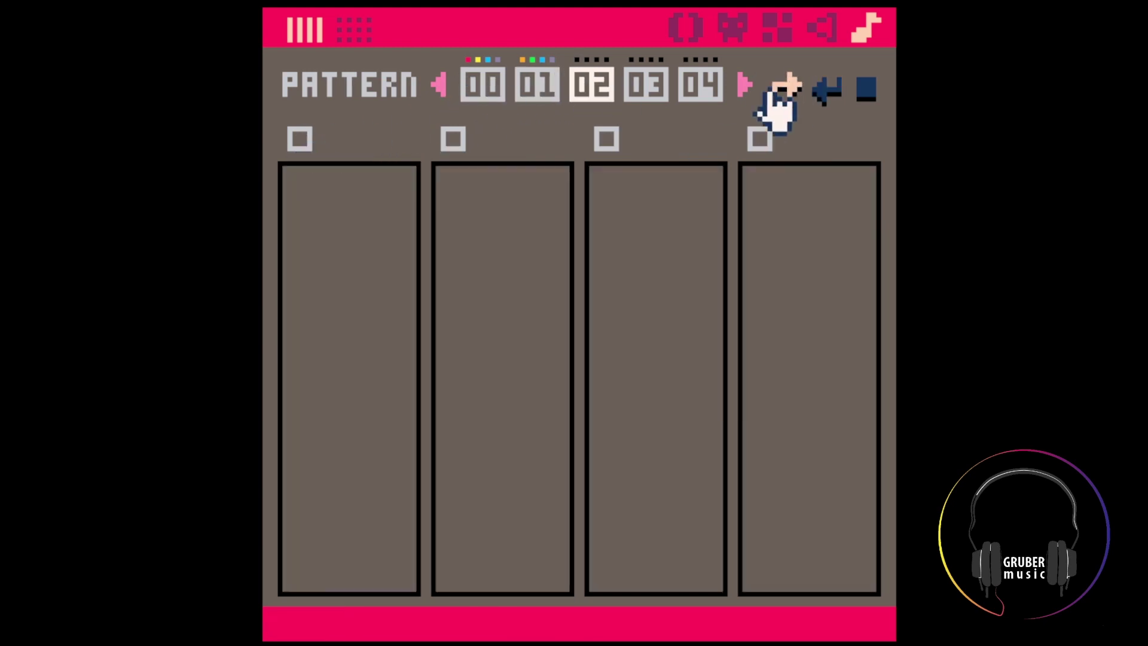
left_click(546, 90)
left_click(497, 93)
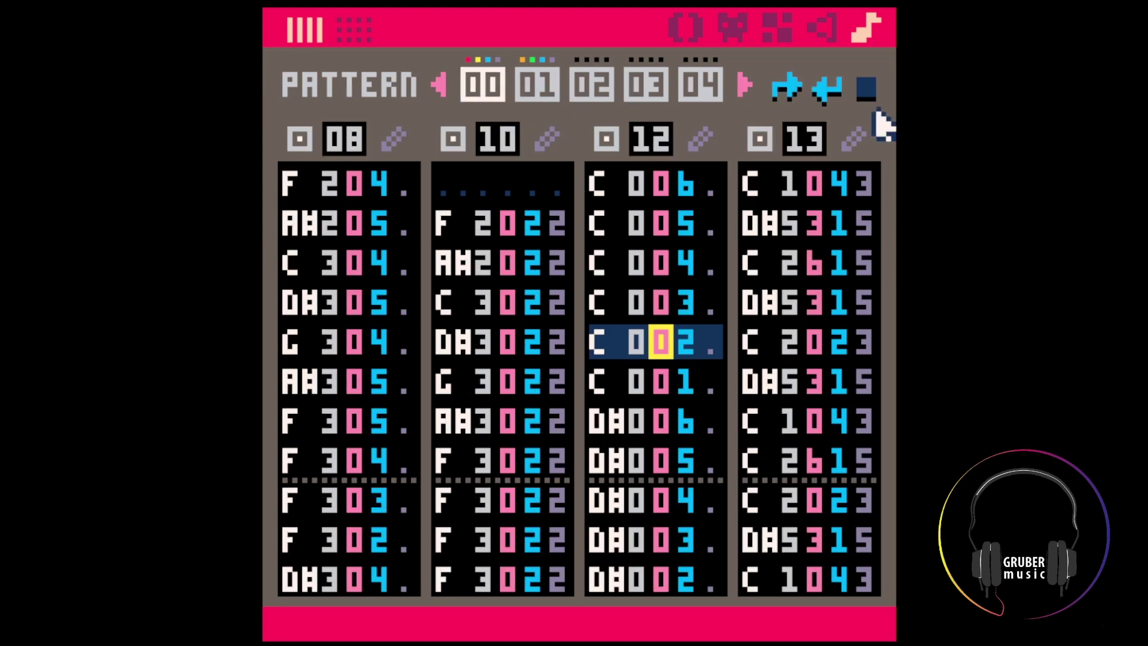
left_click(829, 90)
left_click(548, 89)
left_click(827, 90)
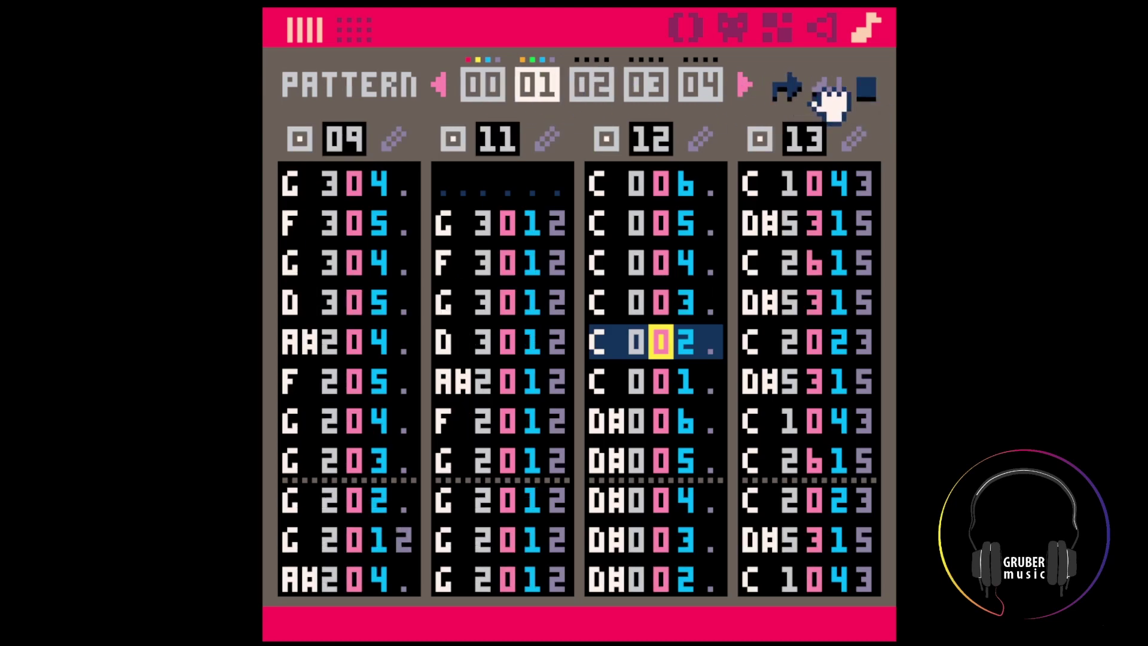
Return from the playing pattern 01 to pattern 00 and inspect channel 13's instrument and channel 08's effect fields
left_click(488, 93)
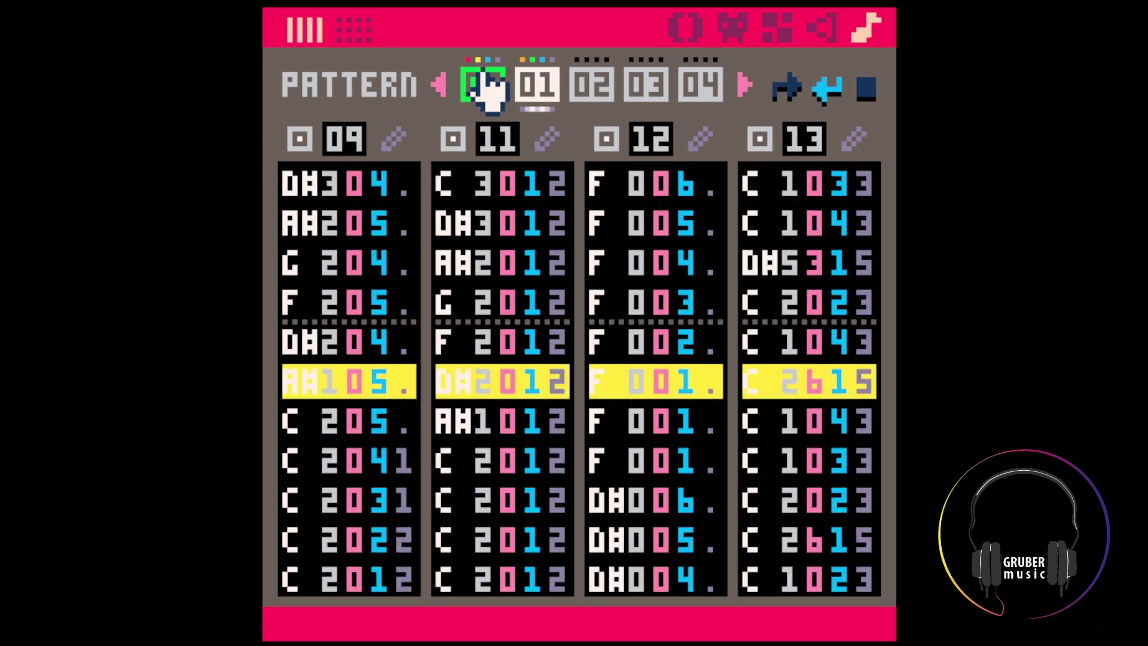
left_click(814, 264)
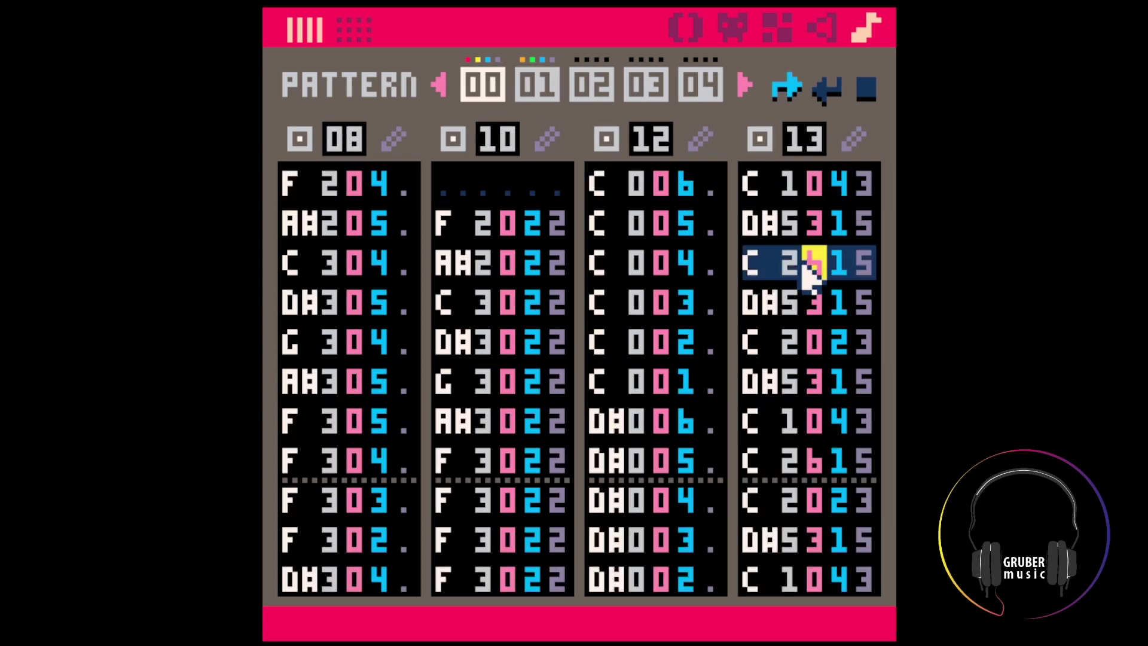
left_click(825, 23)
left_click(868, 27)
left_click(402, 187)
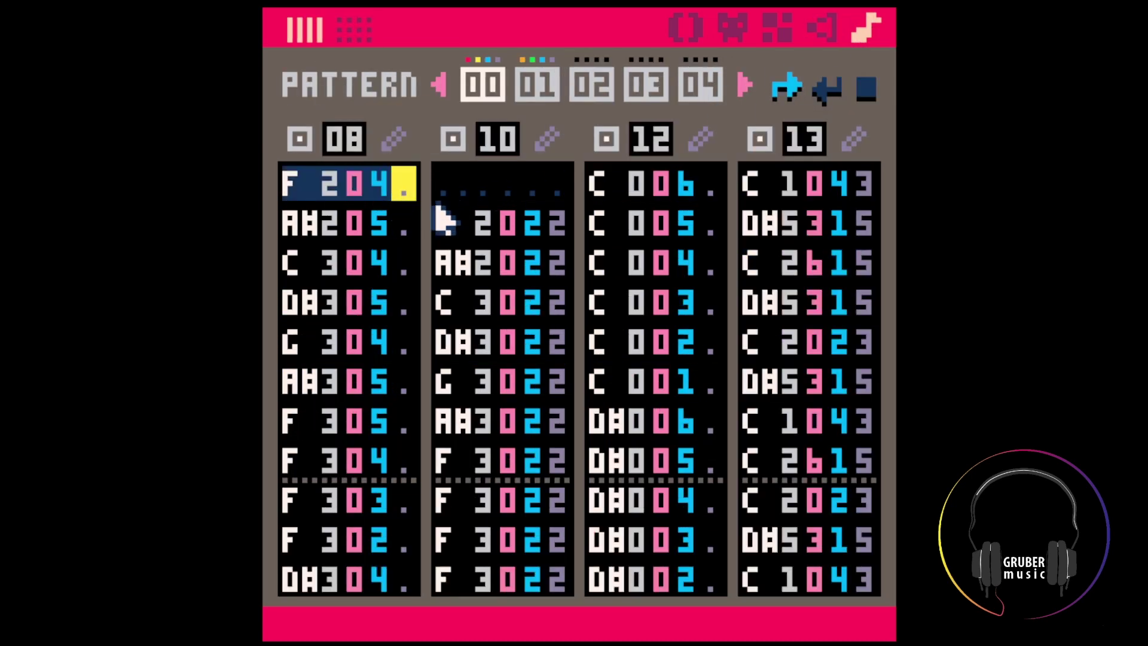
Play sound 12 and examine sounds 10 and 12 plus the volume and effect fields of channels 12 and 13 in pattern 00
left_click(507, 224)
left_click(546, 143)
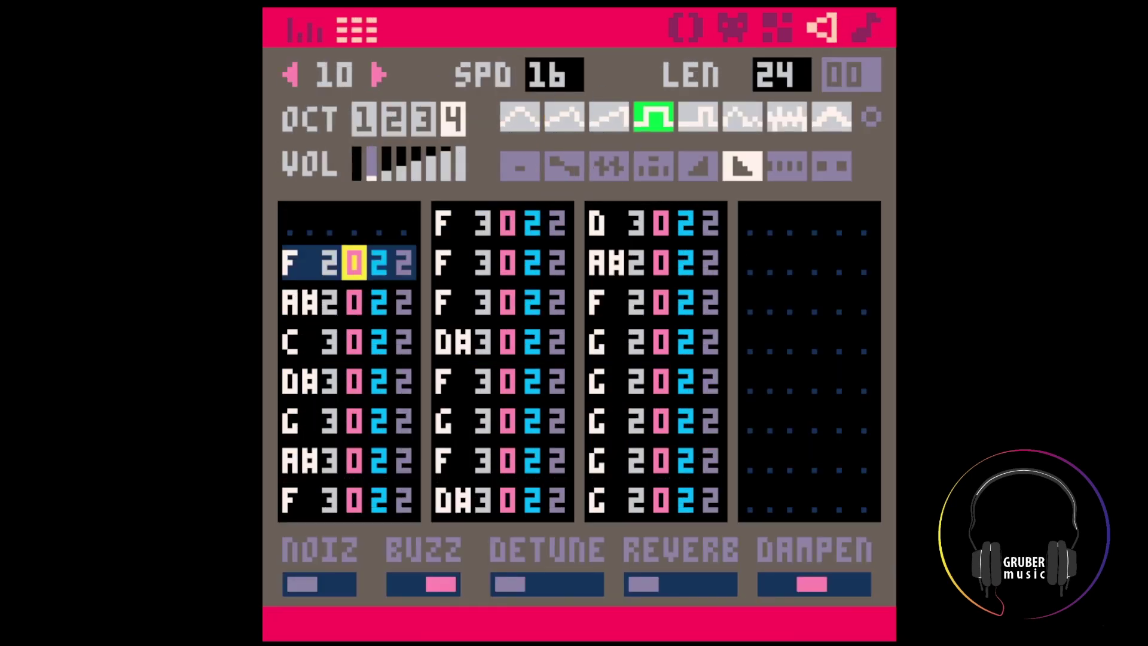
left_click(868, 27)
left_click(682, 217)
left_click(698, 138)
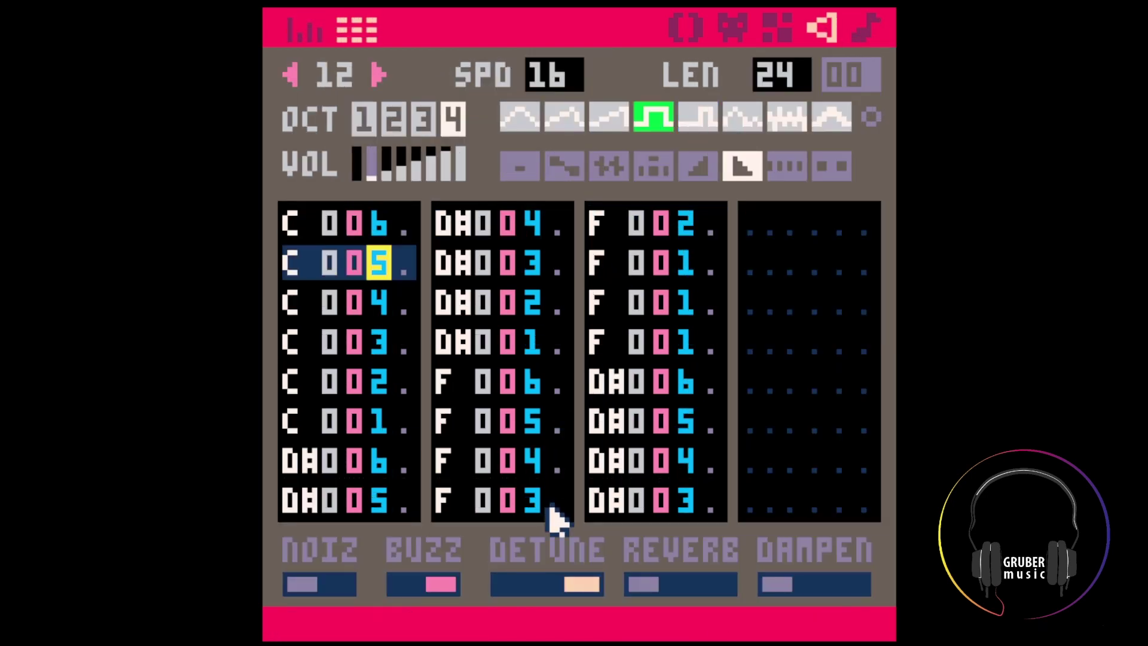
key("space")
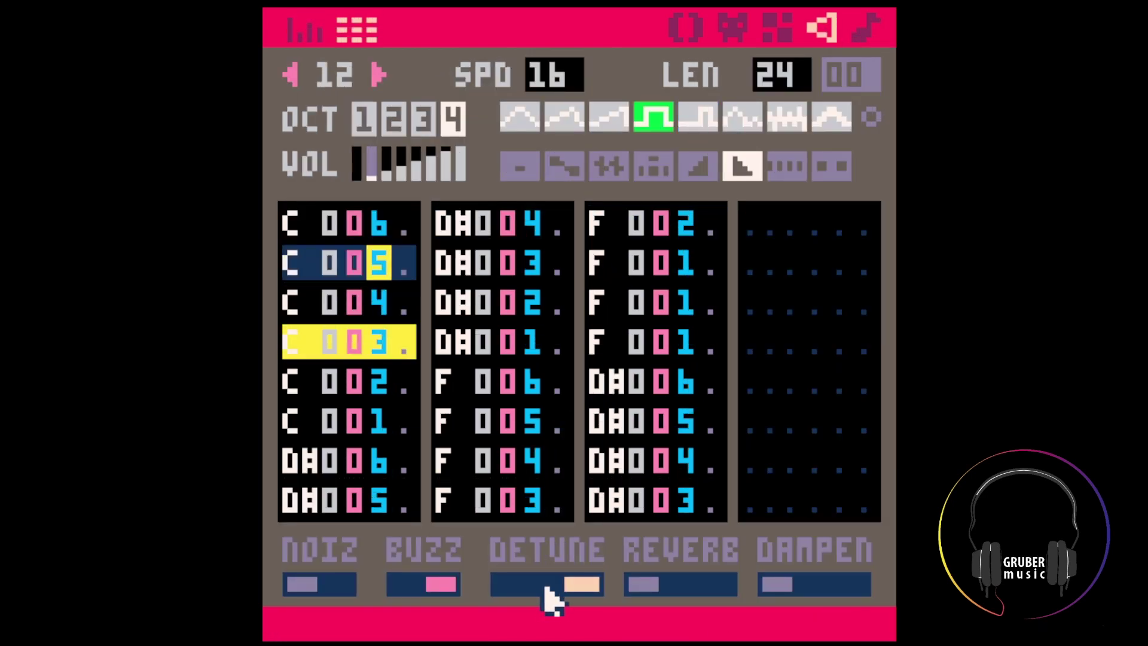
left_click(870, 28)
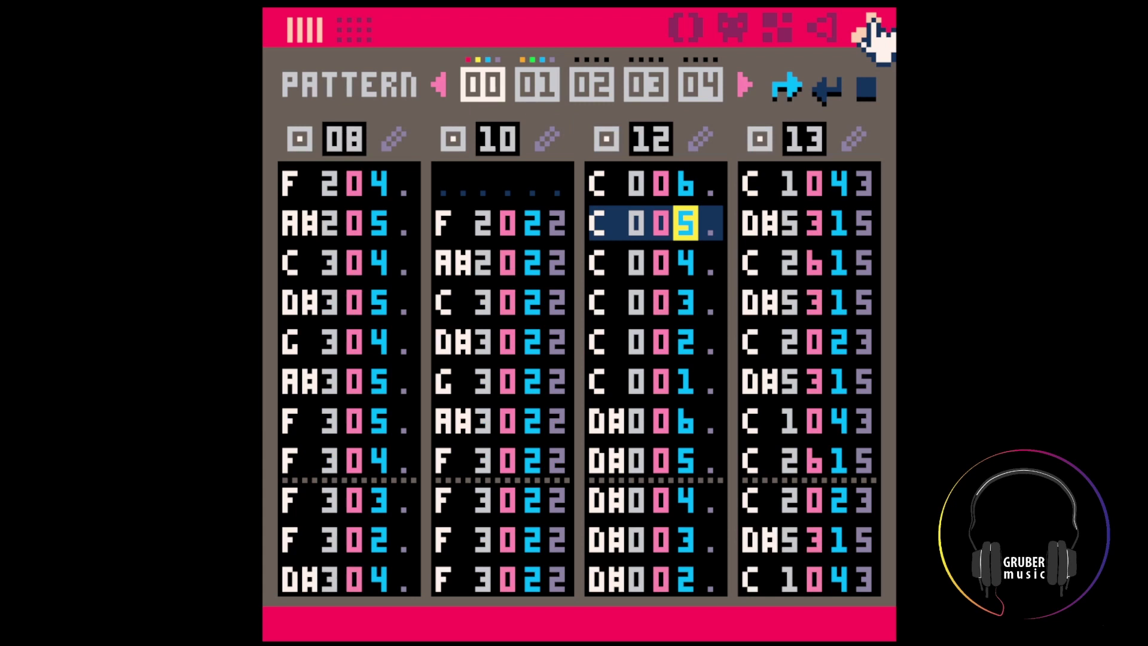
left_click(843, 185)
left_click(854, 188)
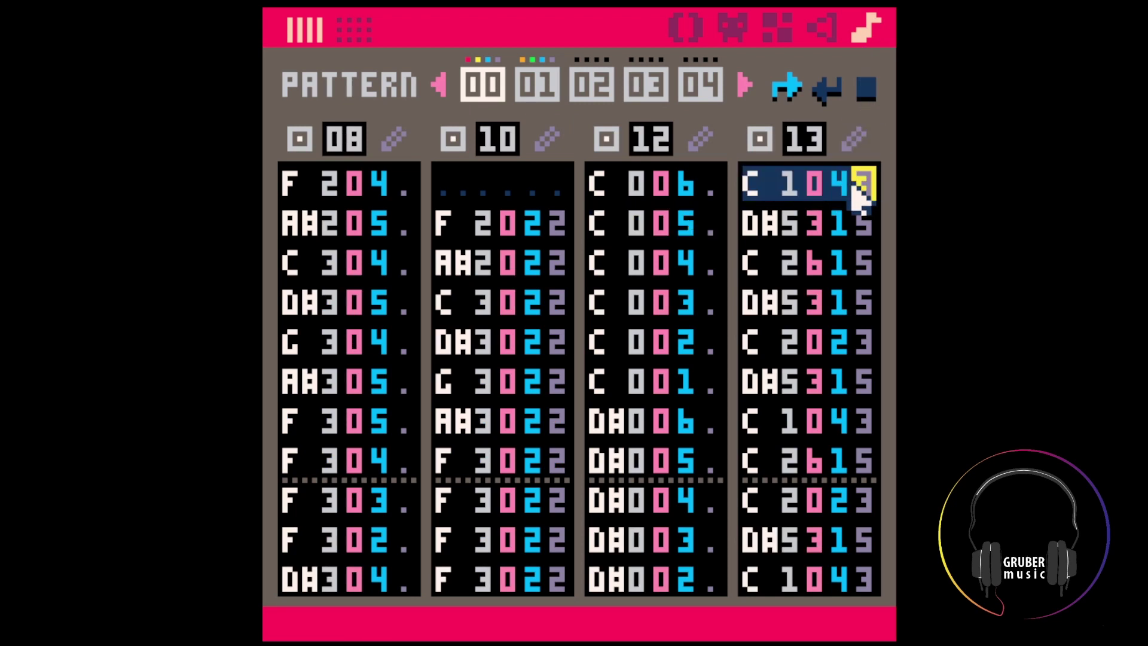
left_click(631, 185)
left_click(856, 177)
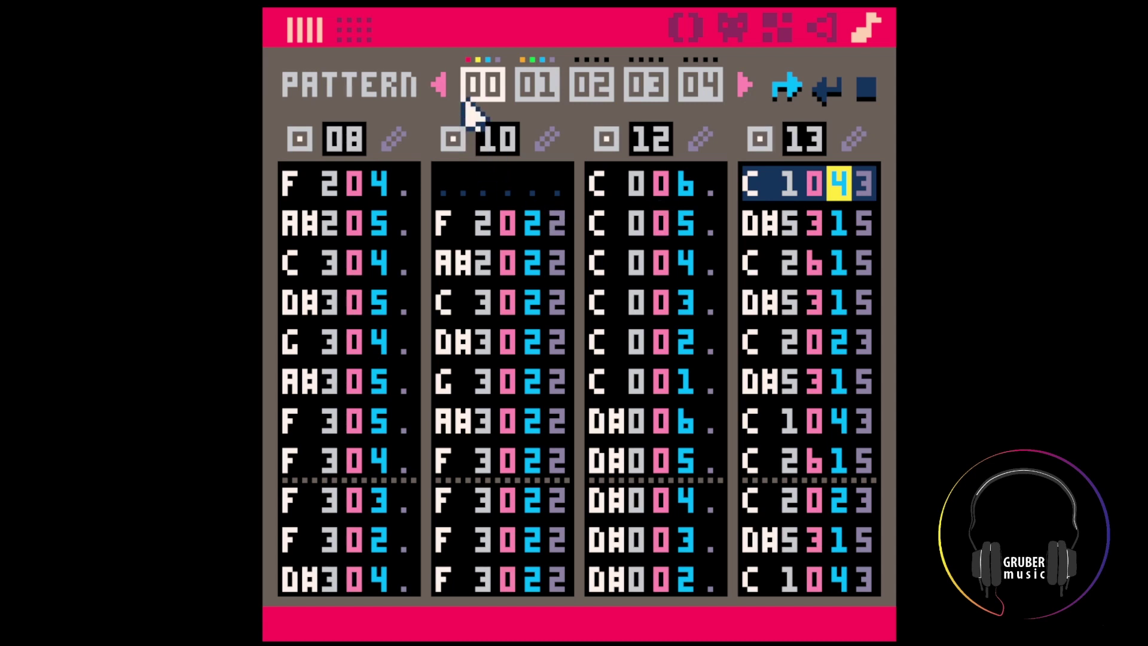
Set sound 12's volumes to 5-4-3-2-1-1 on the C and first D# runs, 5-4-3-2-1-1-1-1 on F and 5-4-3-2 on the closing D#
left_click(679, 198)
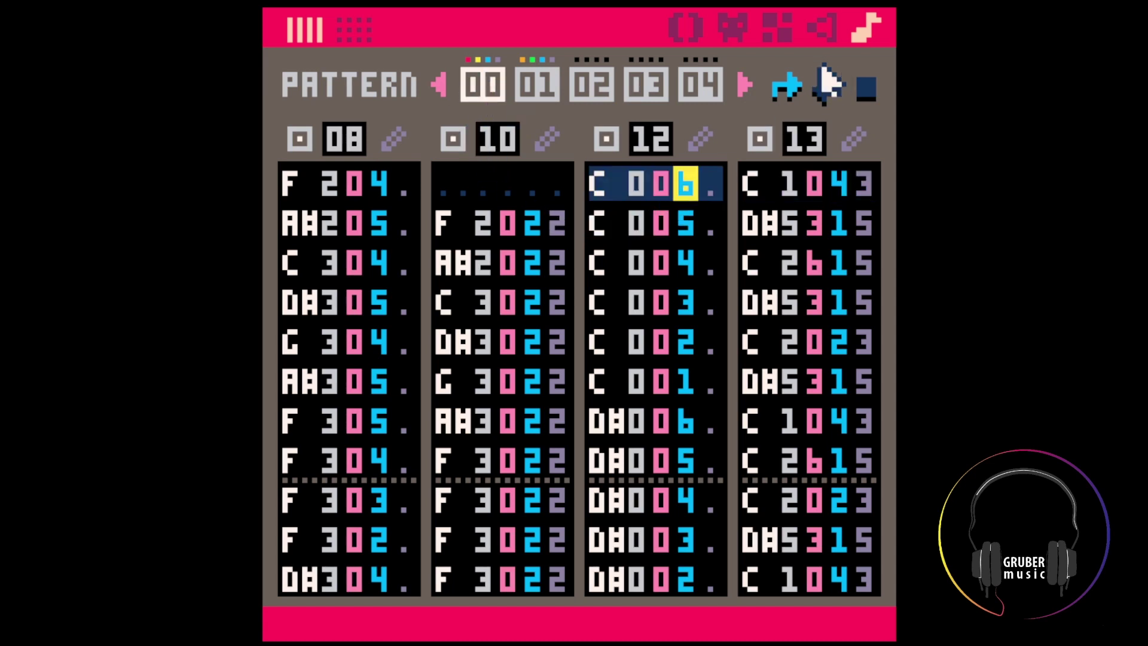
left_click(823, 31)
type("5432")
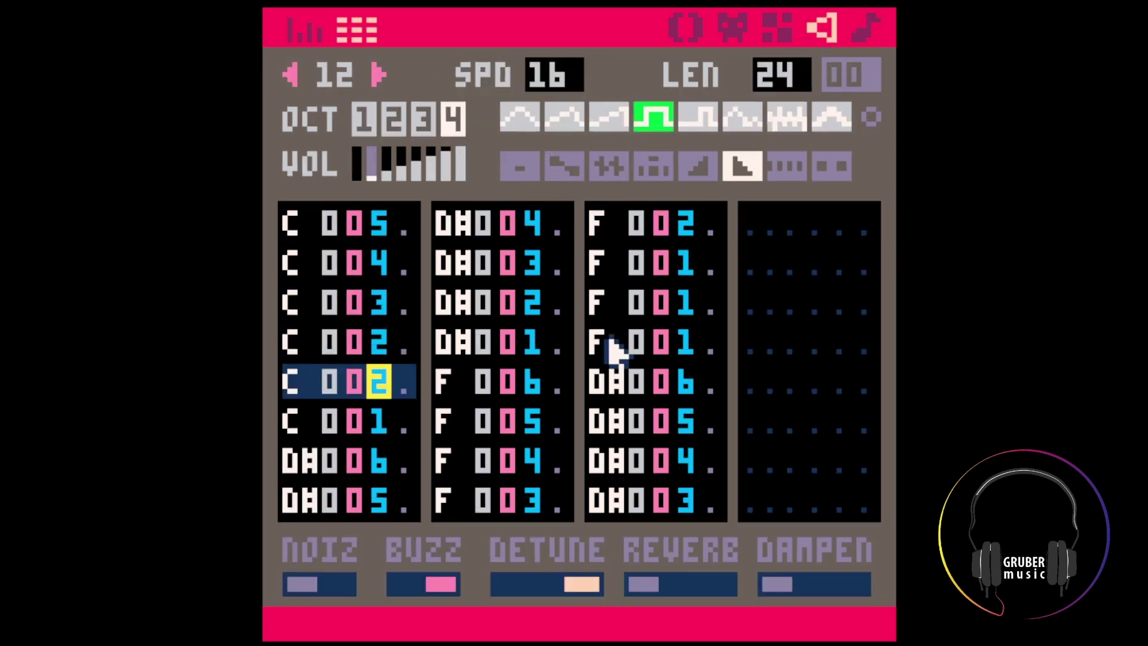
type("11")
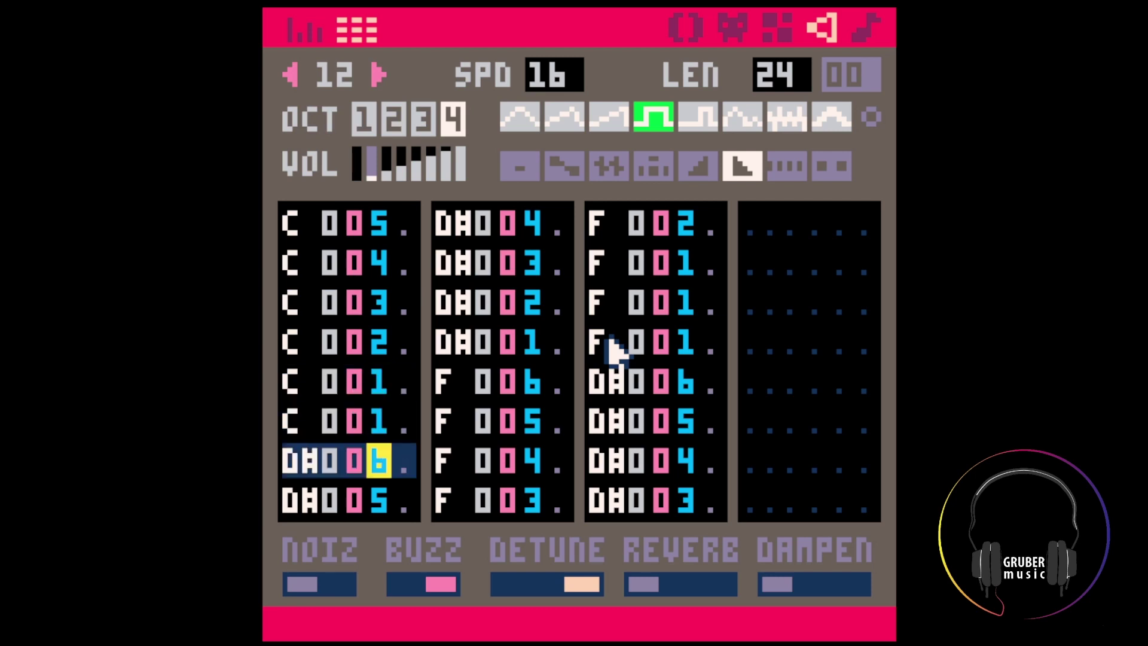
type("543211")
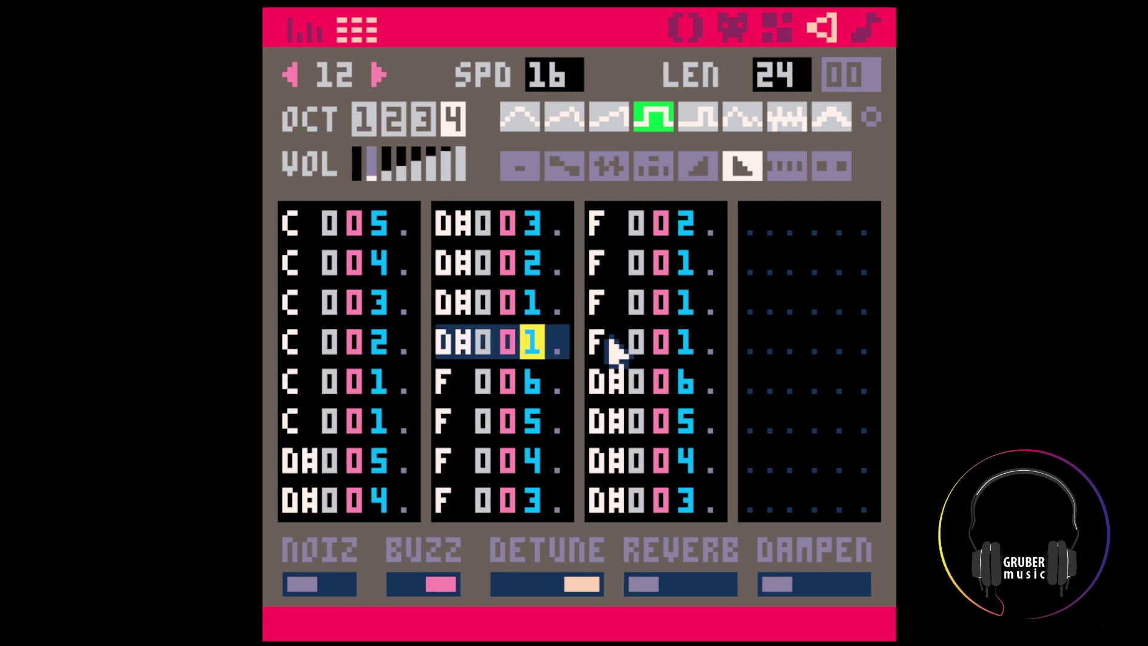
type("5432")
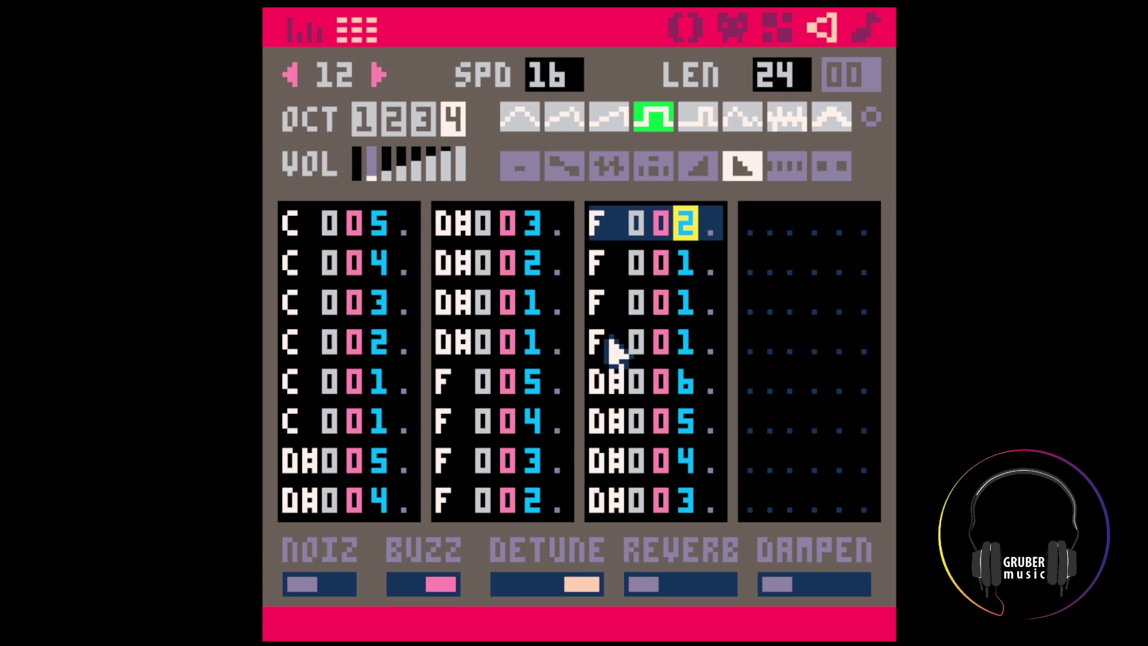
type("11115432")
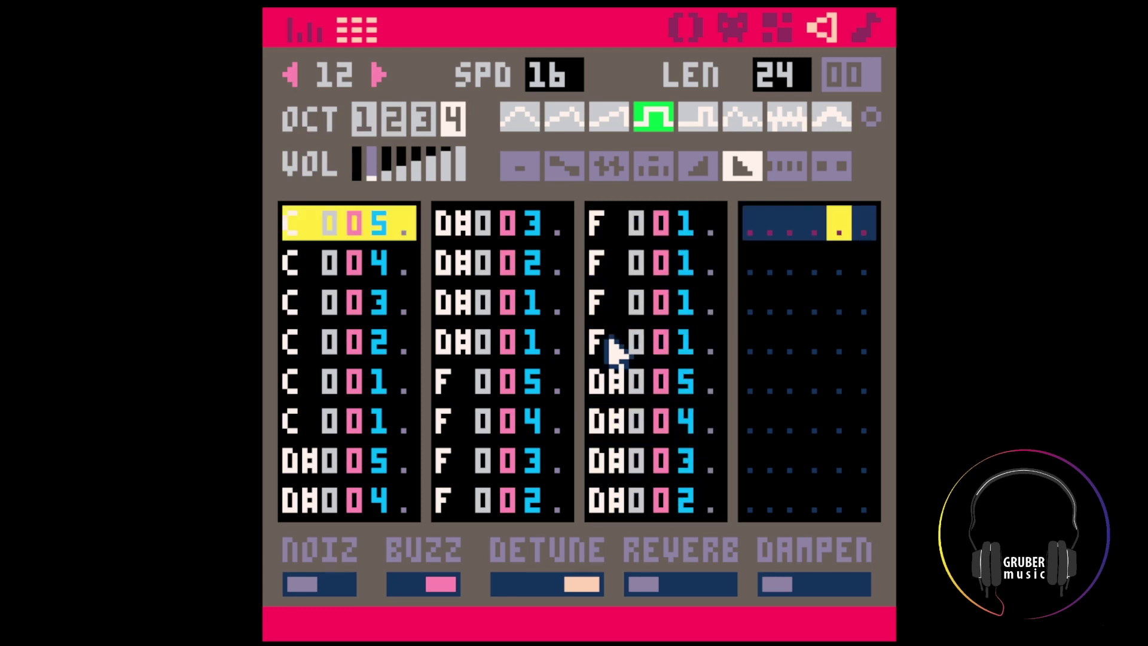
Apply effect 1 to the second through fifth notes of sound 12's C run and first D# run
left_click(404, 266)
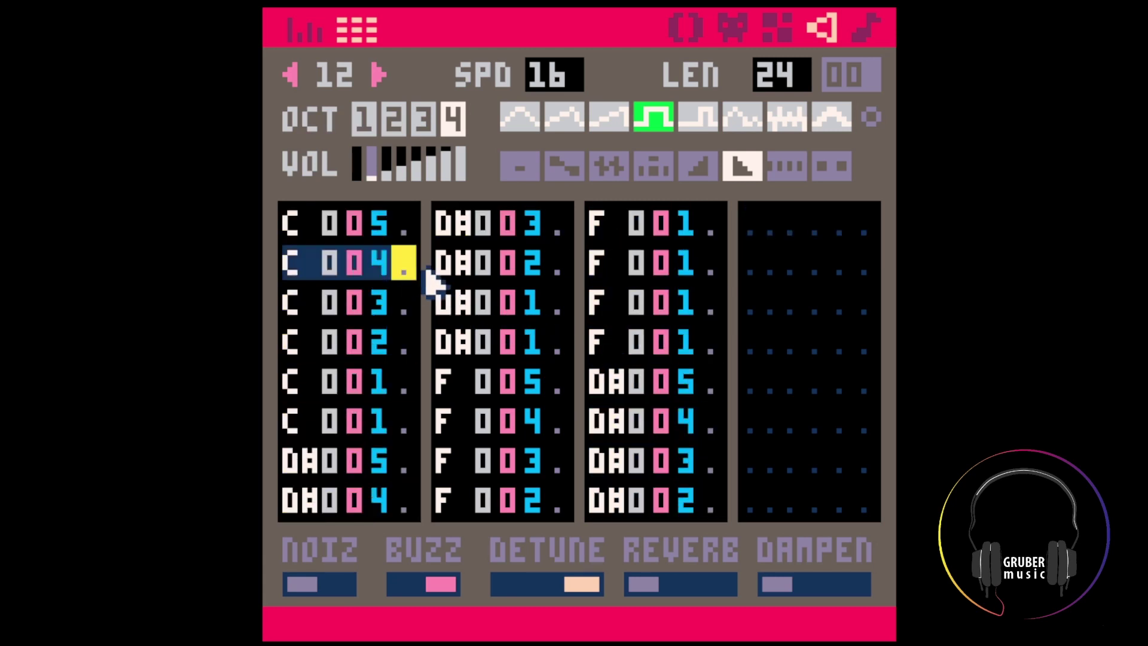
type("1111")
key("Down")
key("Down")
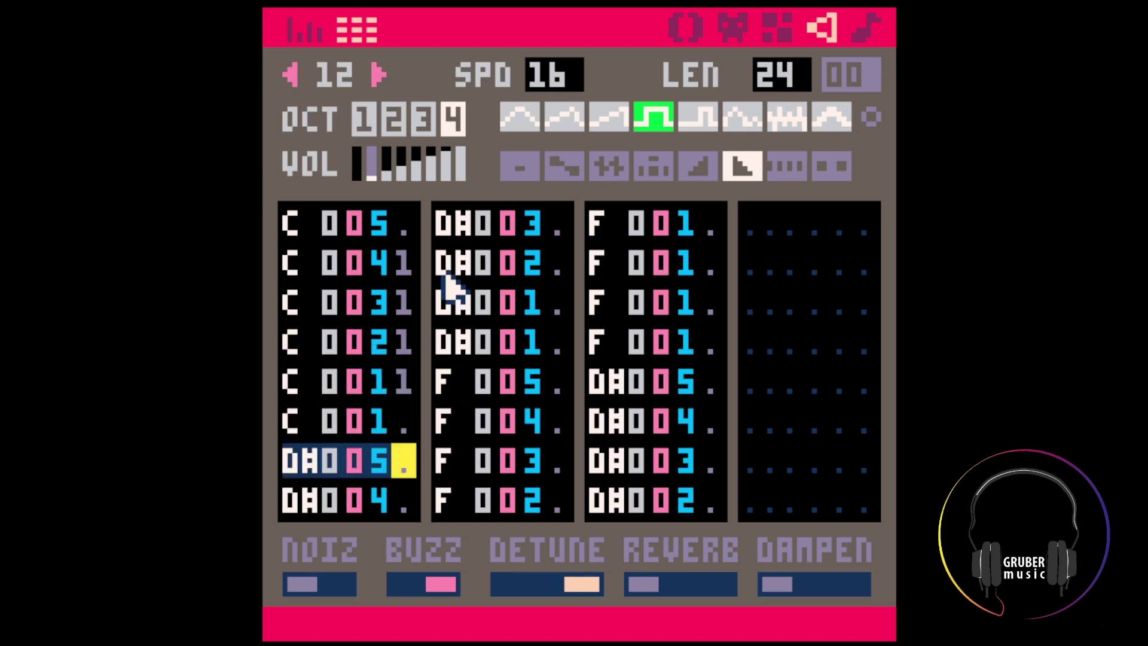
type("1111")
key("Down")
key("Down")
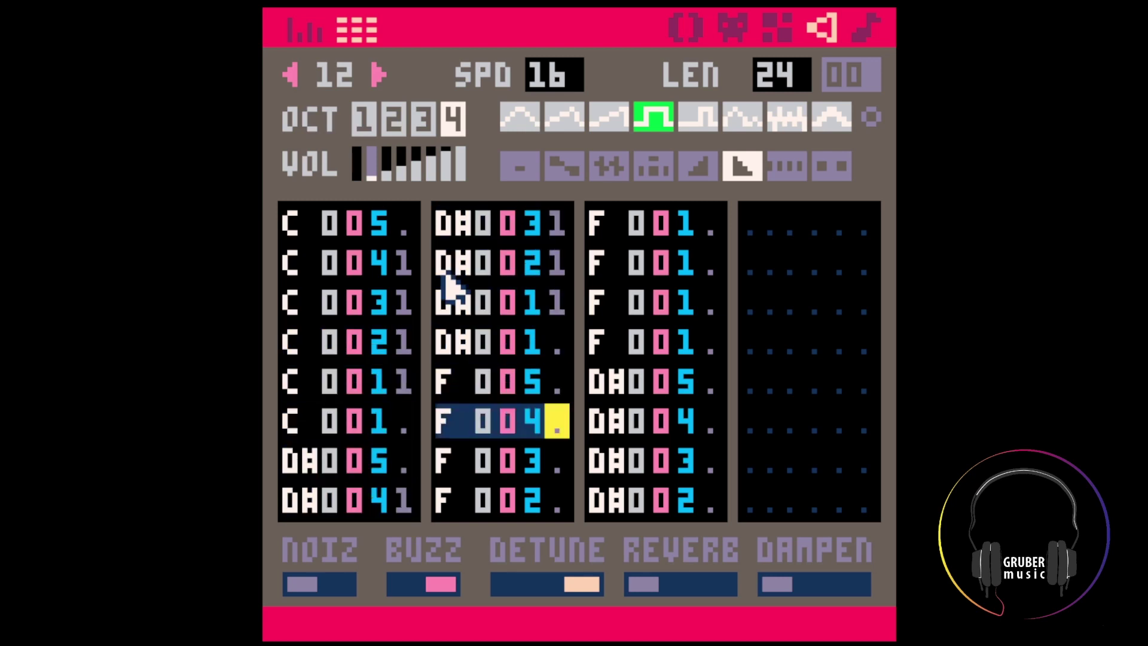
Apply effect 1 to the second through fifth F notes and the last three closing D# notes of sound 12, and play it
type("111")
type("1")
key("Down")
key("Down")
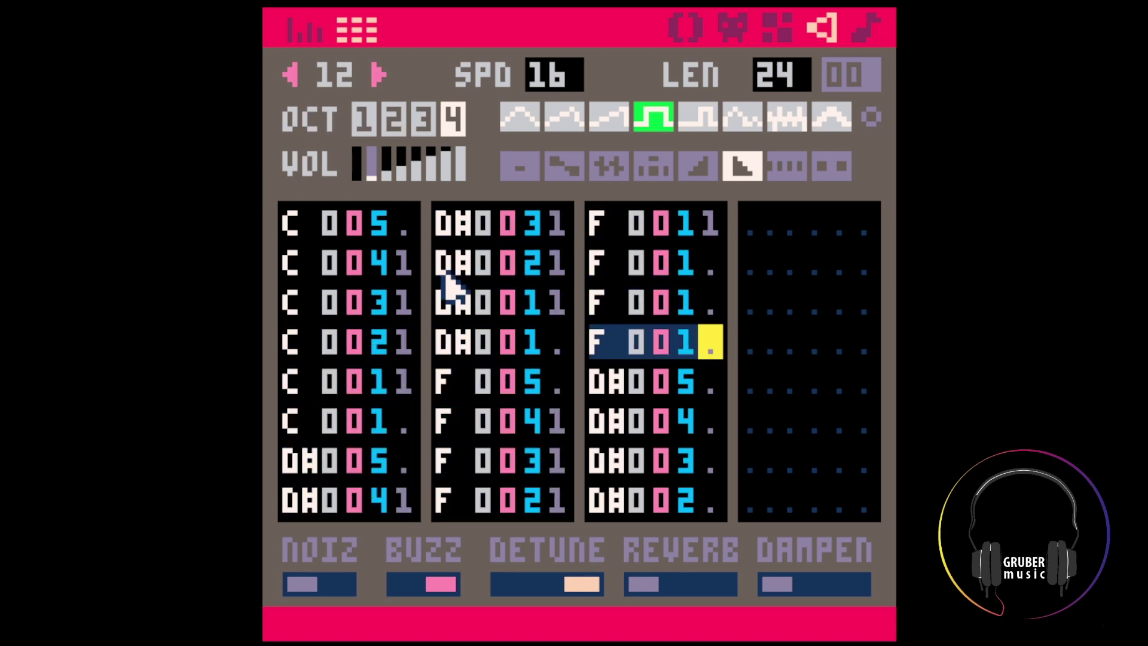
key("Down")
key("Down")
type("111")
key("space")
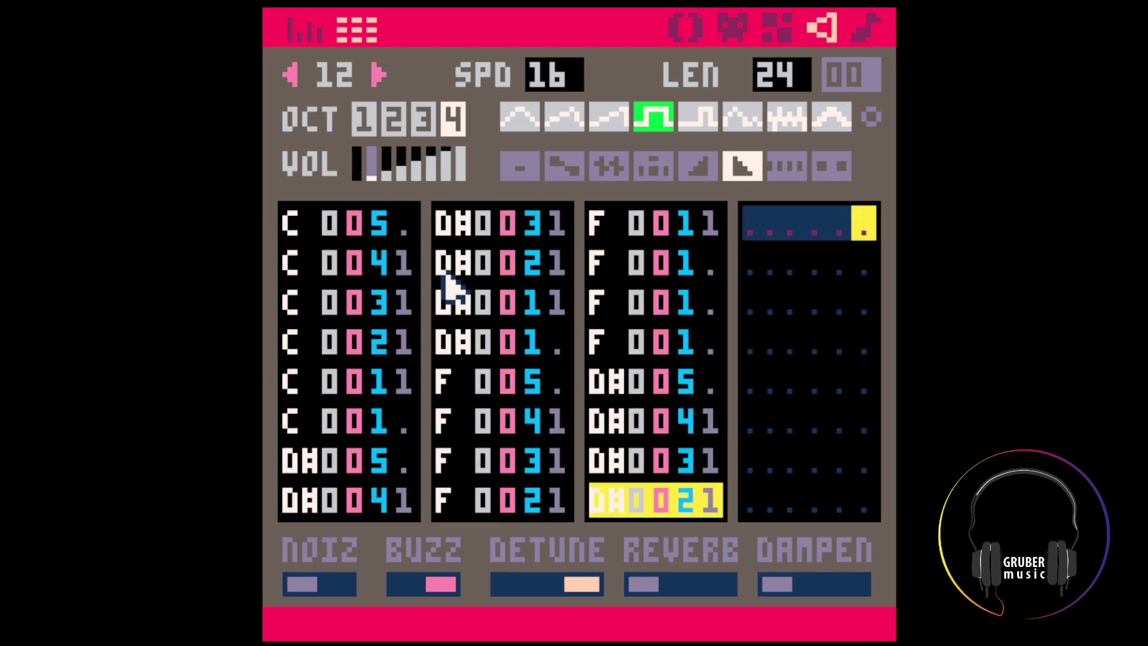
Try octave 2 and octave 1 on sound 12's fifth C note, playing the sound after each change
type("2")
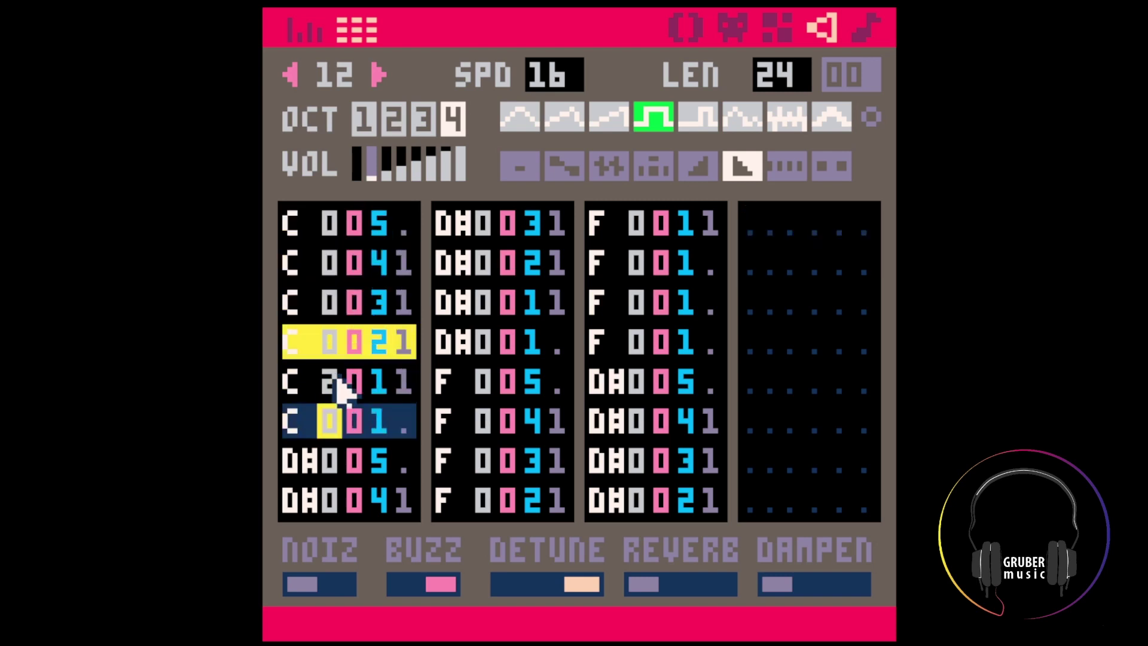
key("space")
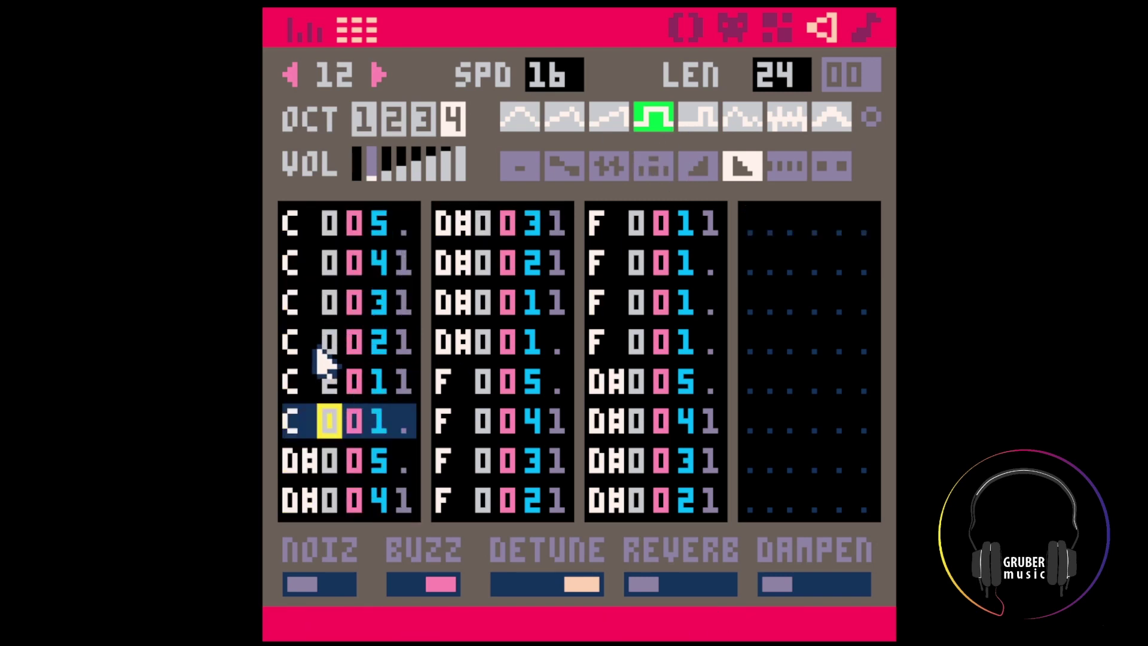
left_click(330, 383)
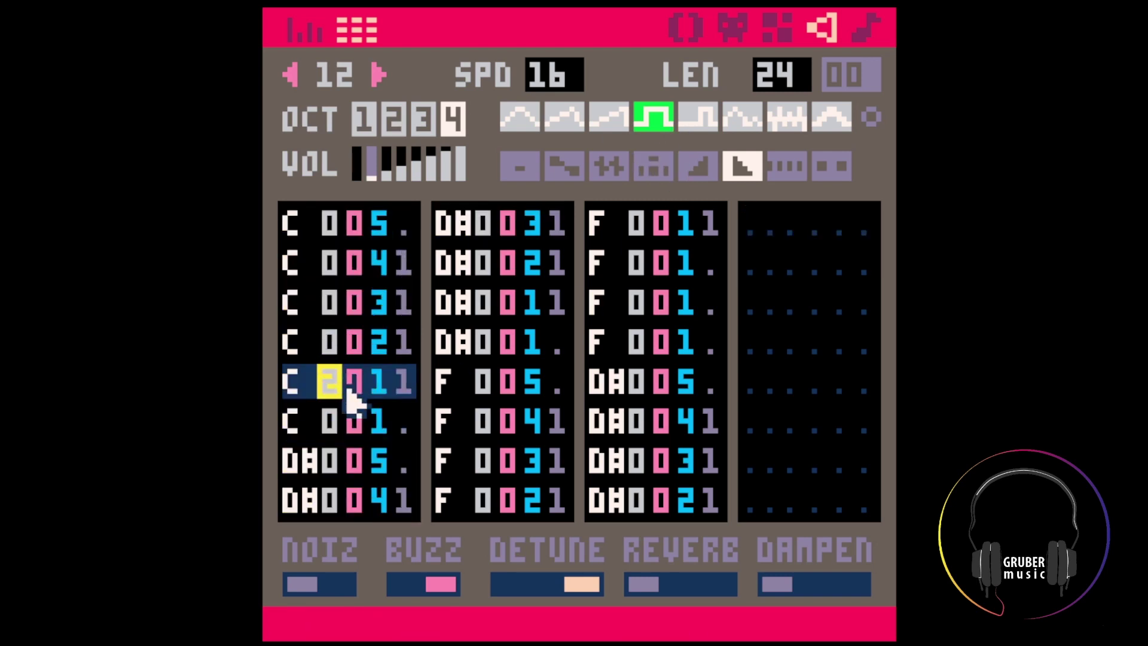
type("1")
key("space")
key("space")
Raise sound 12's fourth, fifth and sixth C notes to octave 2, playing the sound between changes
left_click(347, 387)
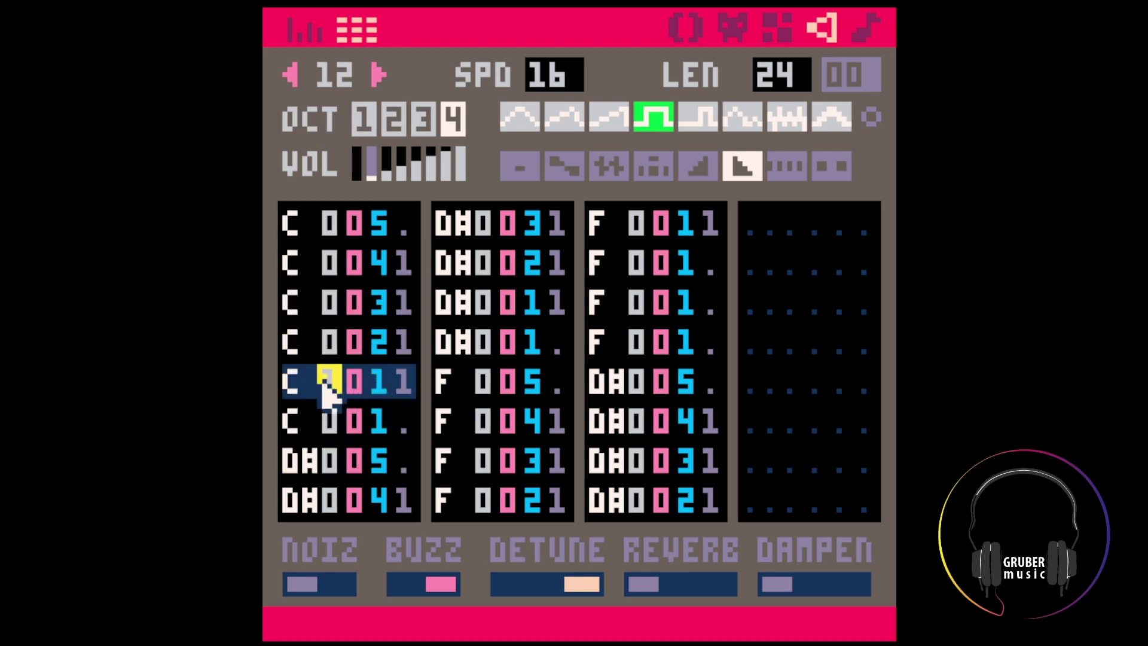
type("2")
key("Up")
key("Up")
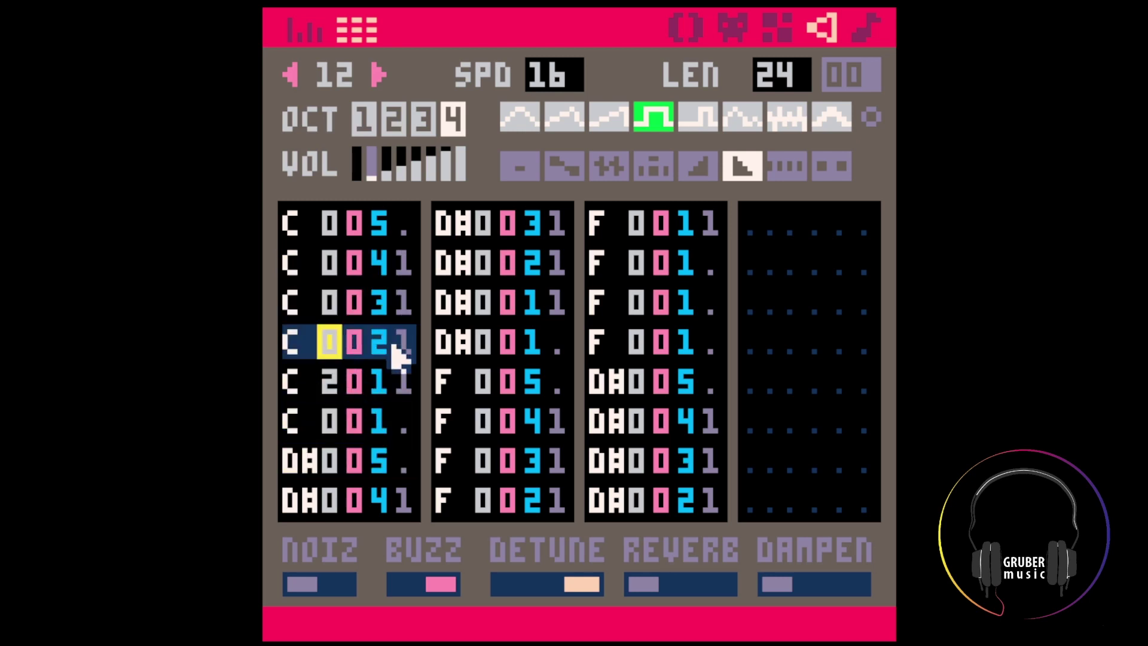
type("2")
key("space")
key("space")
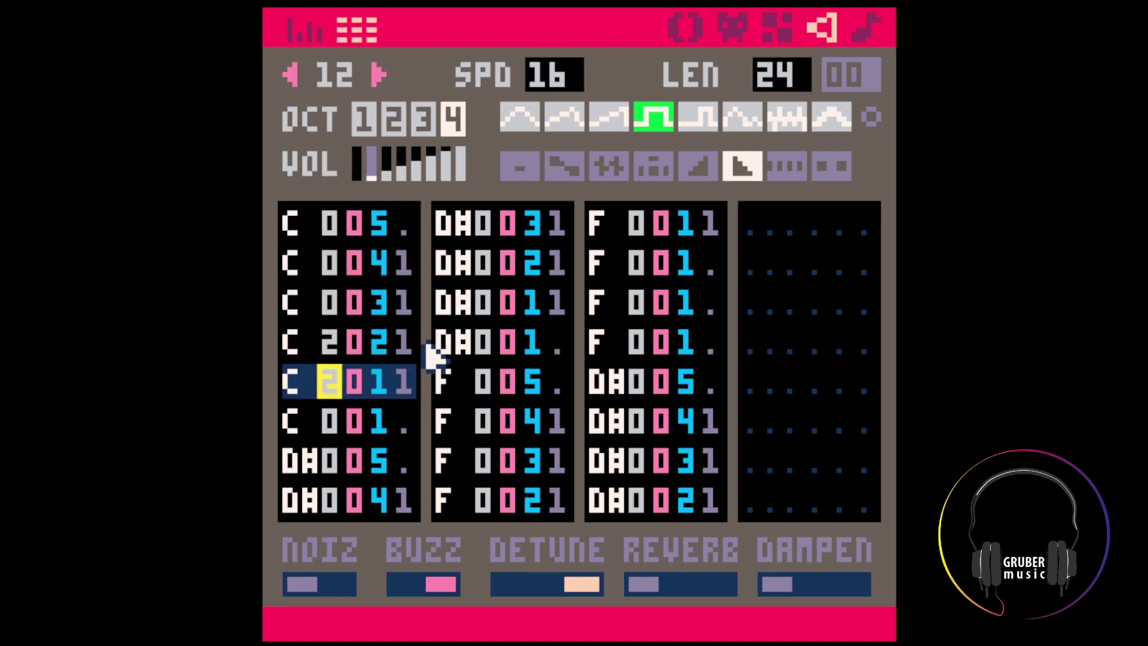
key("space")
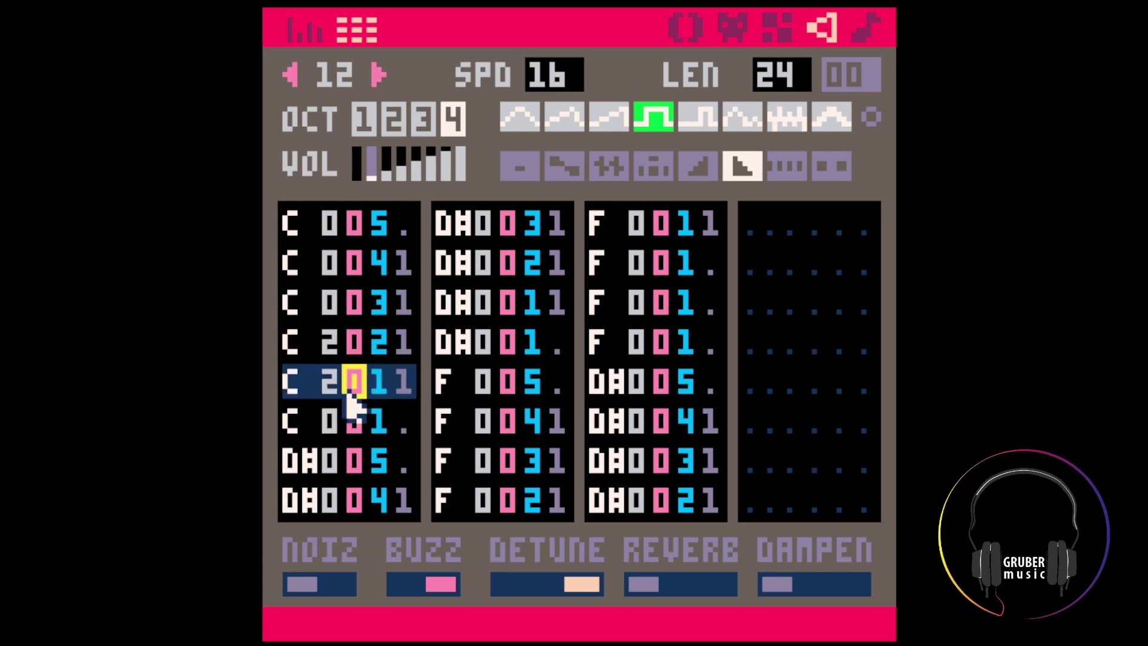
left_click(328, 422)
type("2")
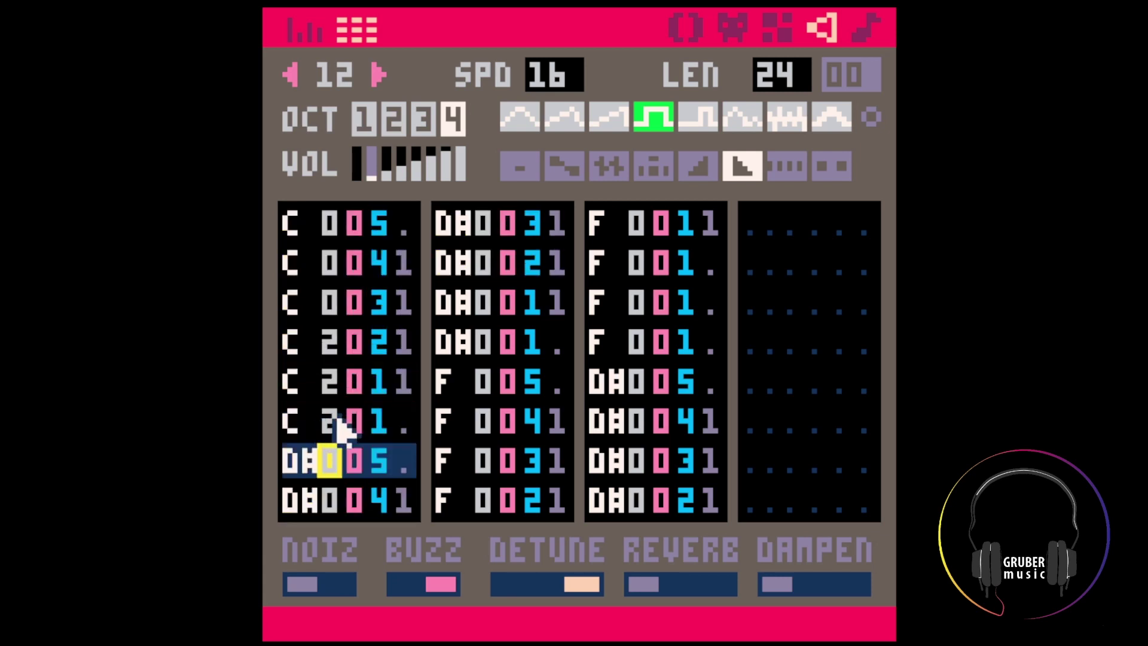
Try instrument 3 on sound 12's fifth C note, return it to instrument 0 and play the sound
left_click(401, 386)
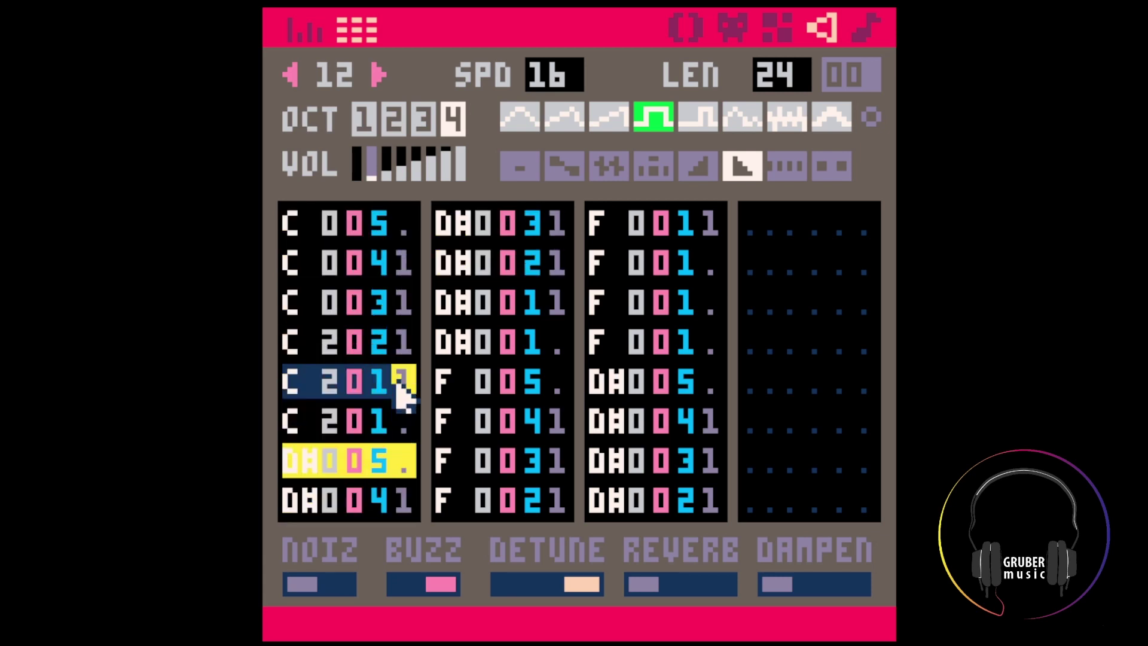
left_click(344, 389)
type("3")
left_click(353, 389)
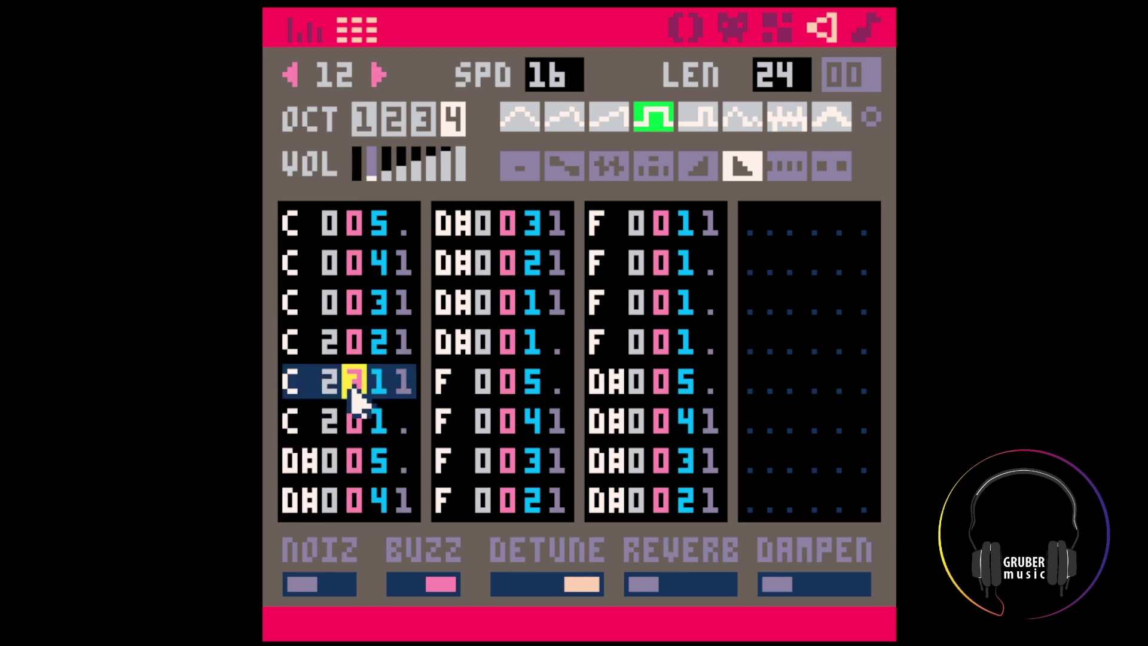
type("0")
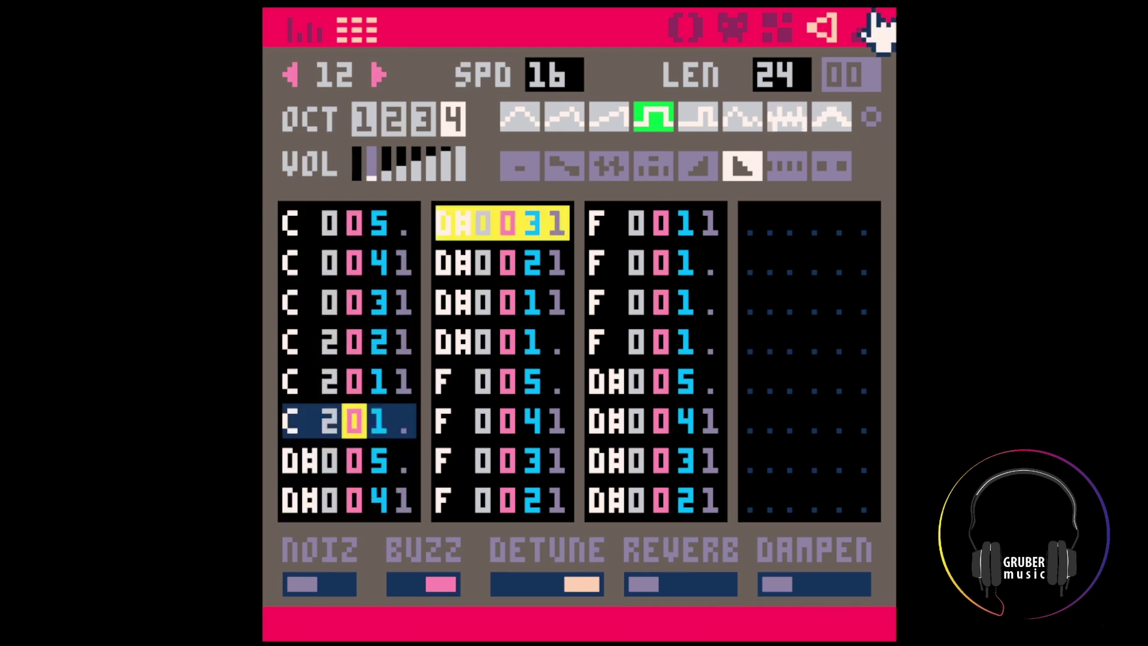
Play music pattern 00 and review the instrument, volume and octave fields of sound 12's C notes
left_click(876, 31)
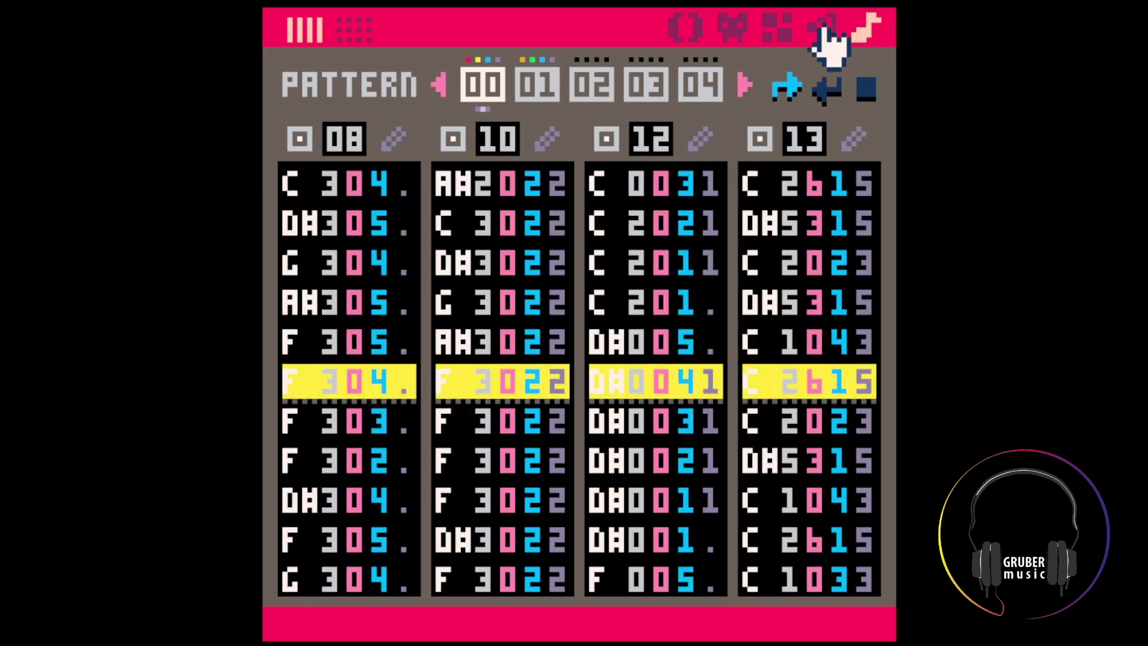
left_click(824, 28)
left_click(353, 226)
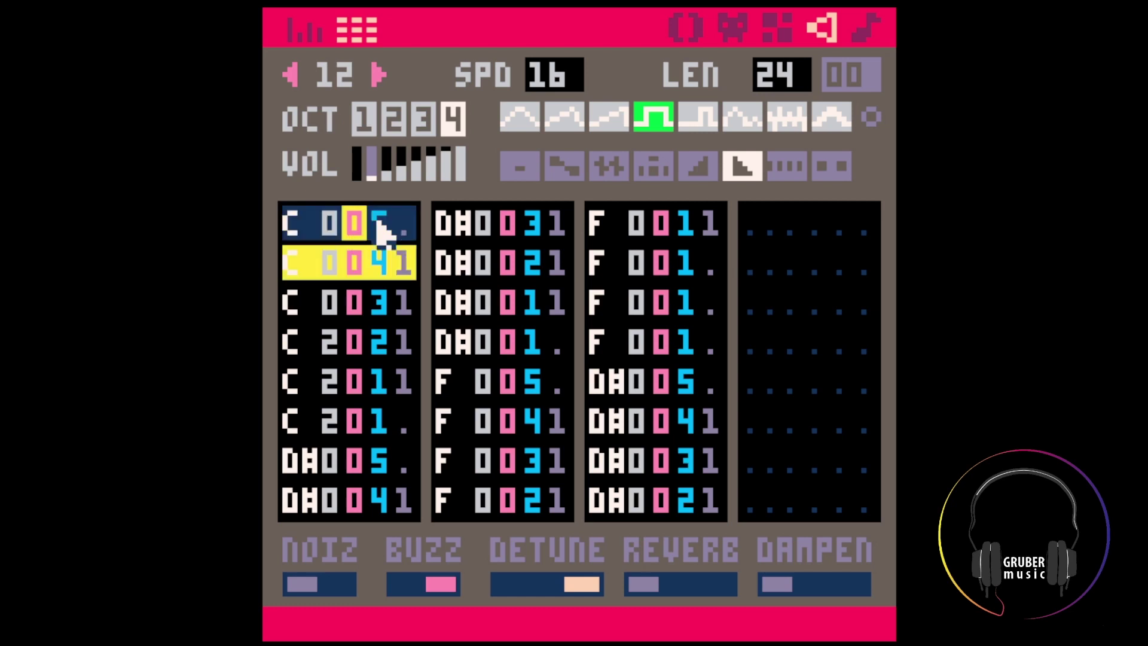
left_click(383, 299)
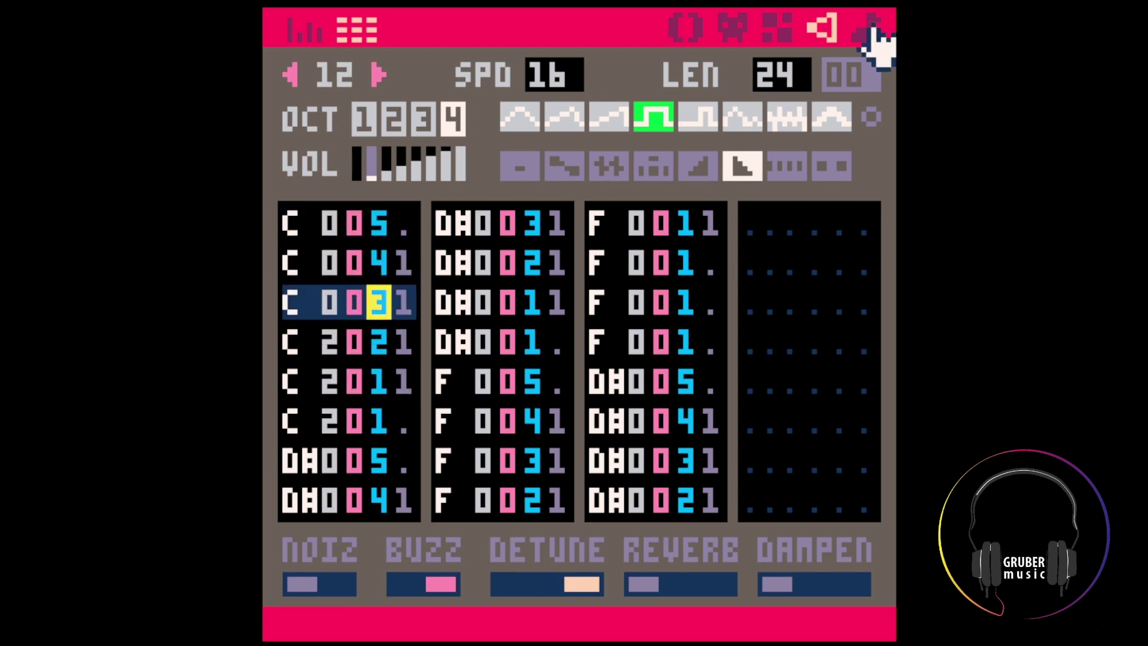
left_click_drag(331, 356, 410, 419)
left_click(409, 430)
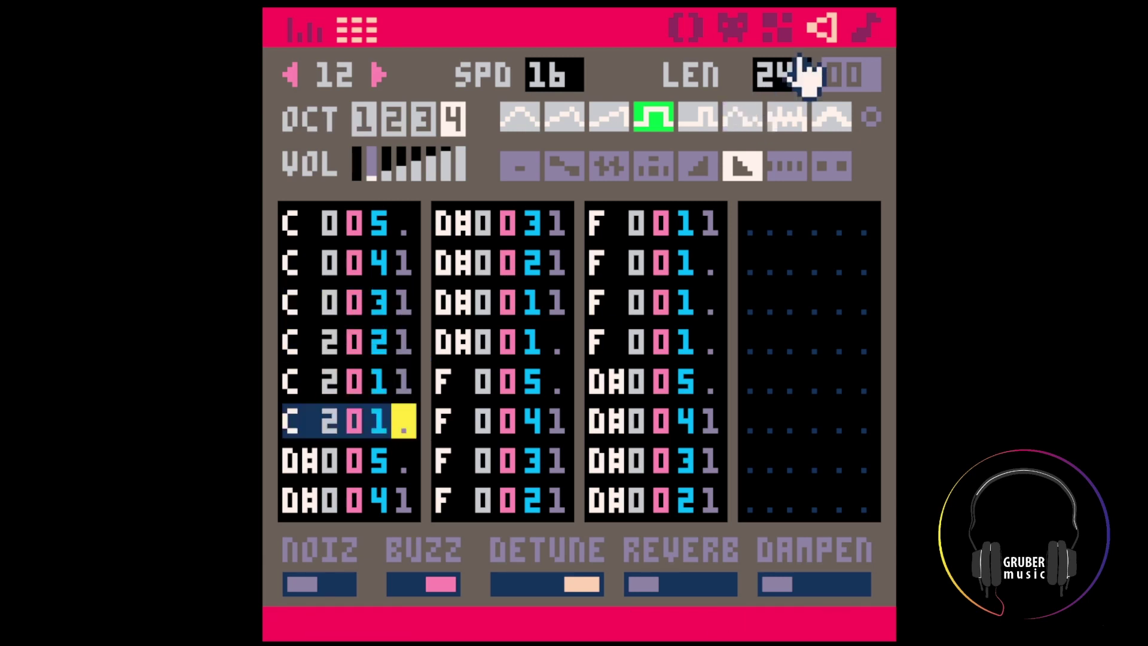
Duplicate sound 12 from music pattern 00 into sound slot 14
left_click(875, 24)
left_click(602, 197)
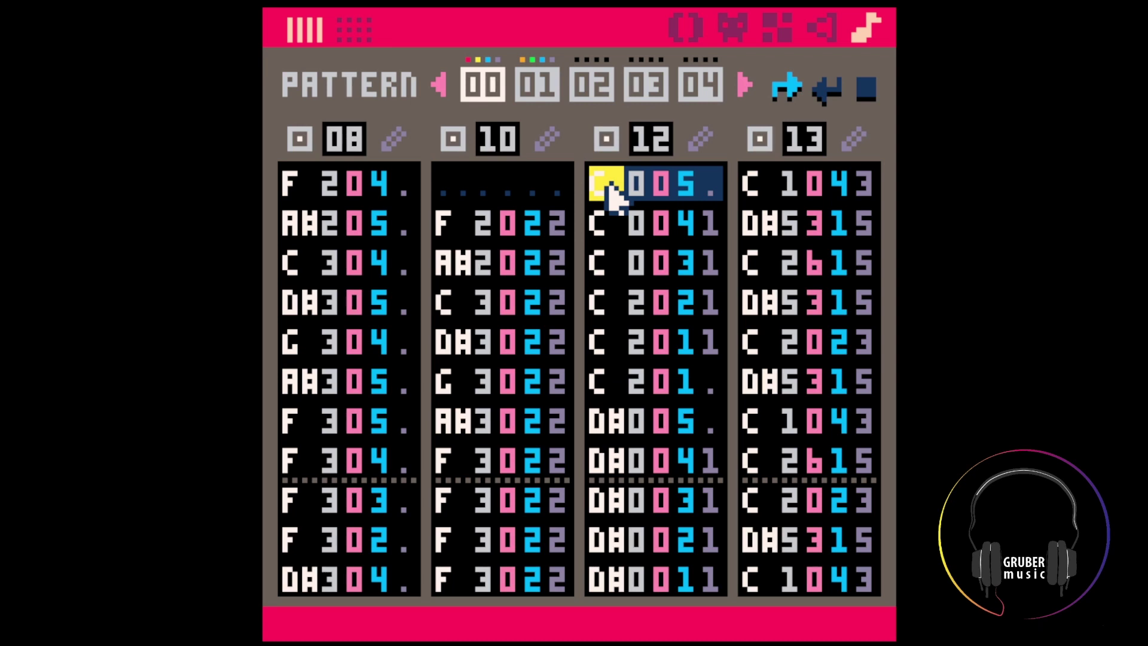
left_click(828, 29)
left_click(378, 75)
left_click(378, 75)
key("ctrl+v")
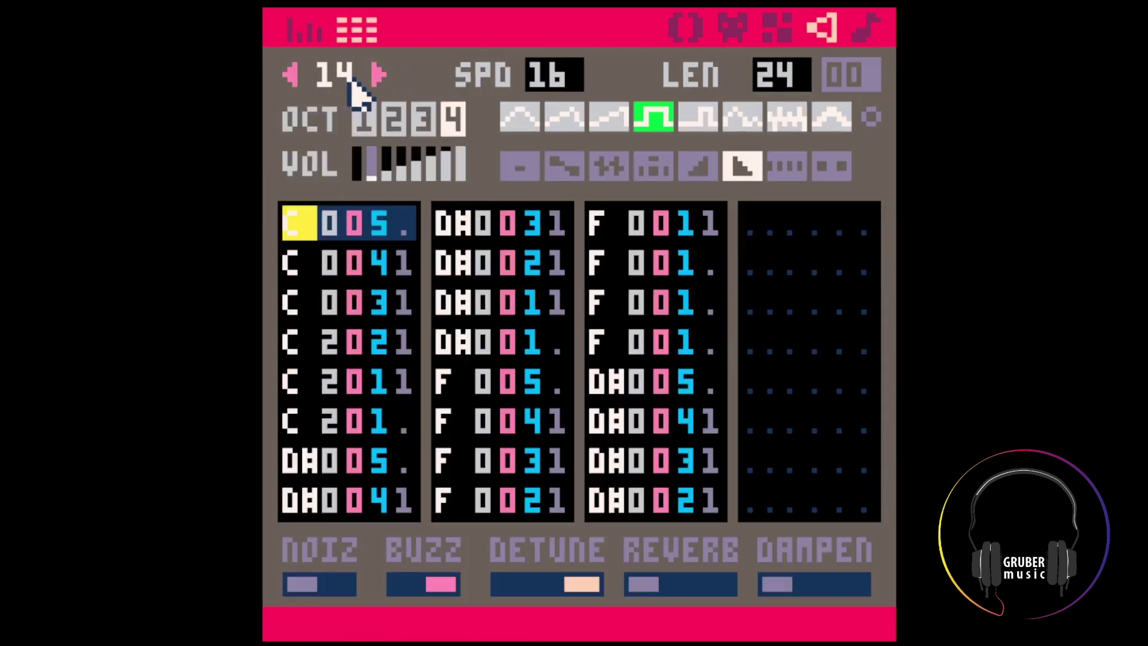
Review the octave, volume and effect fields of the C notes in sound 14
left_click(328, 382)
left_click(328, 274)
left_click(329, 342)
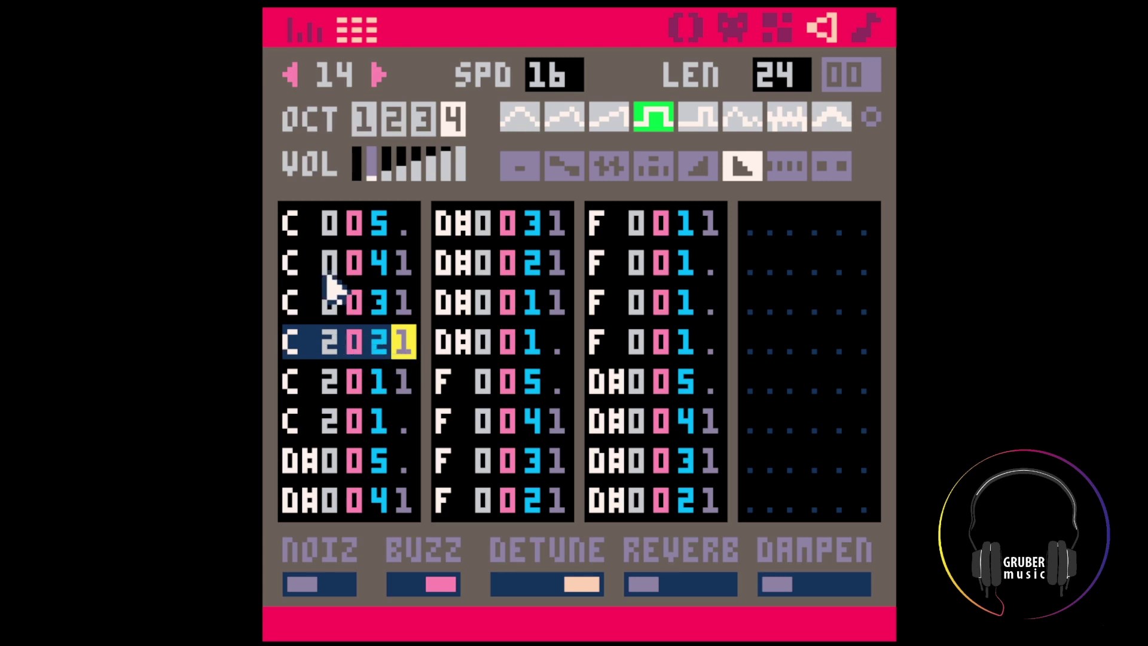
left_click_drag(303, 229, 303, 352)
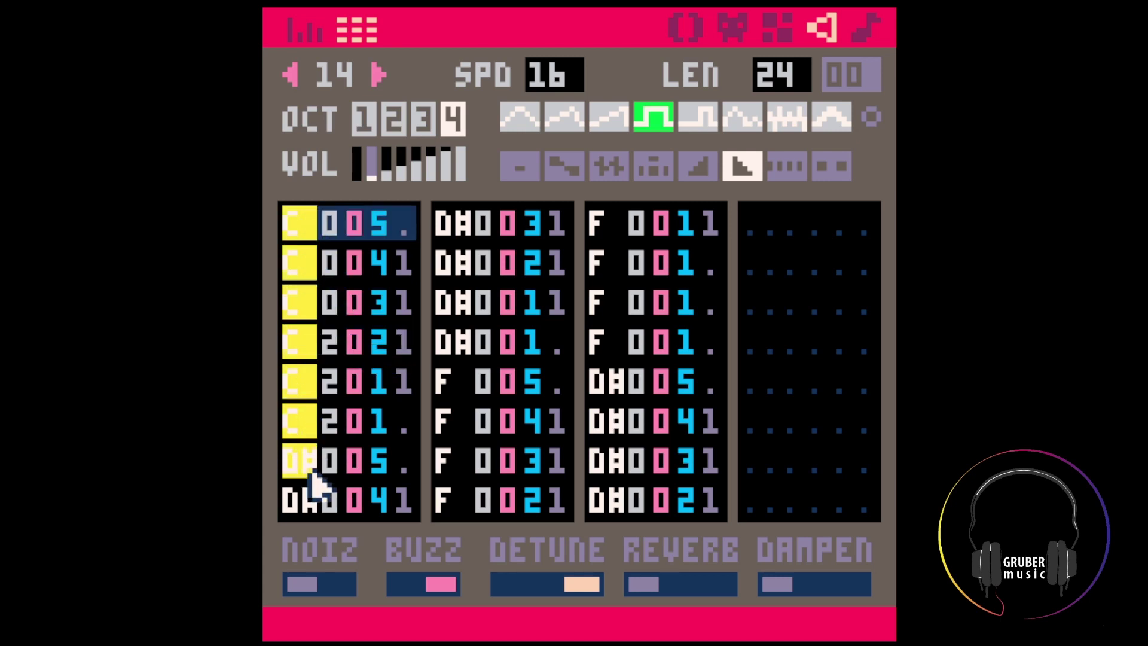
left_click_drag(312, 492, 717, 507)
left_click(717, 506)
left_click_drag(321, 230, 317, 223)
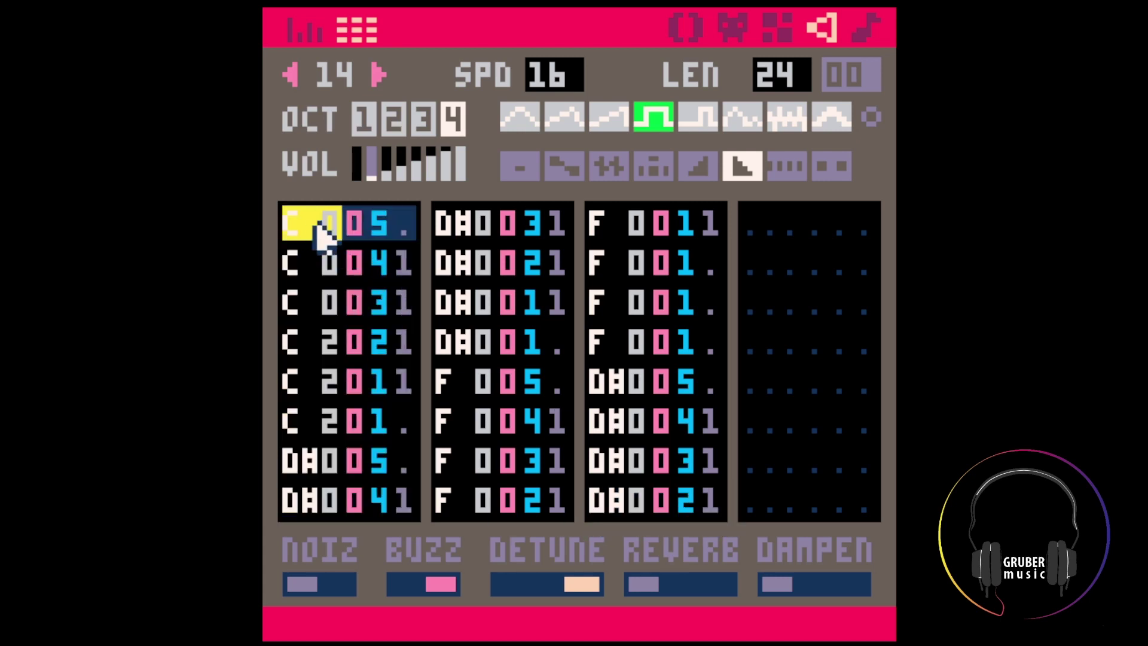
left_click(320, 461)
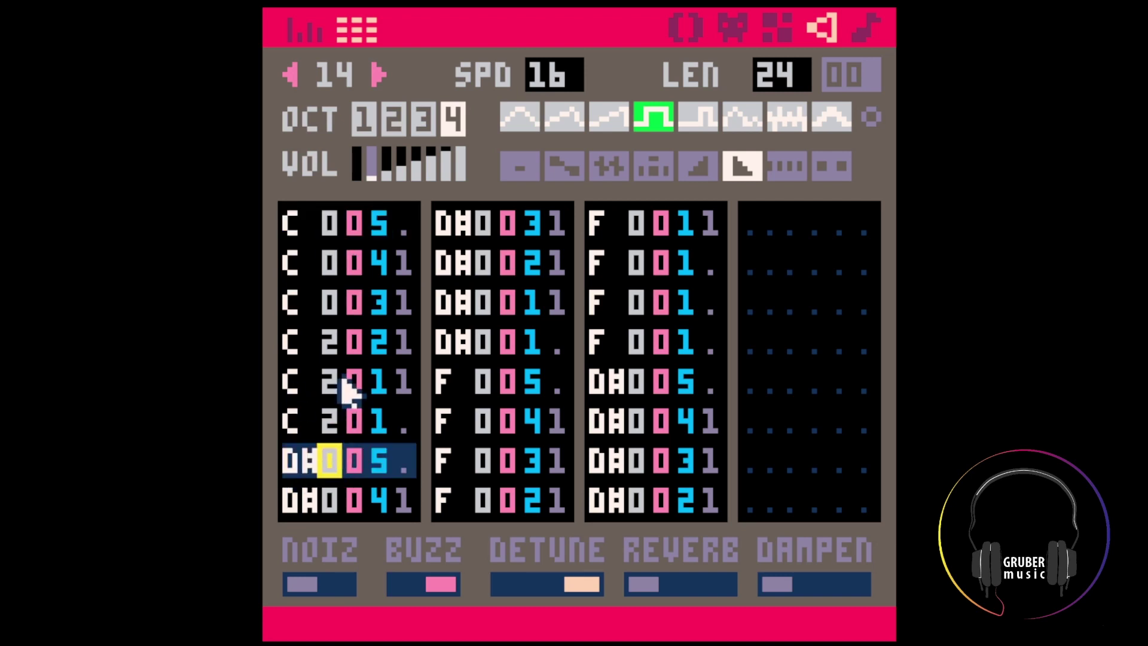
left_click_drag(305, 350, 416, 345)
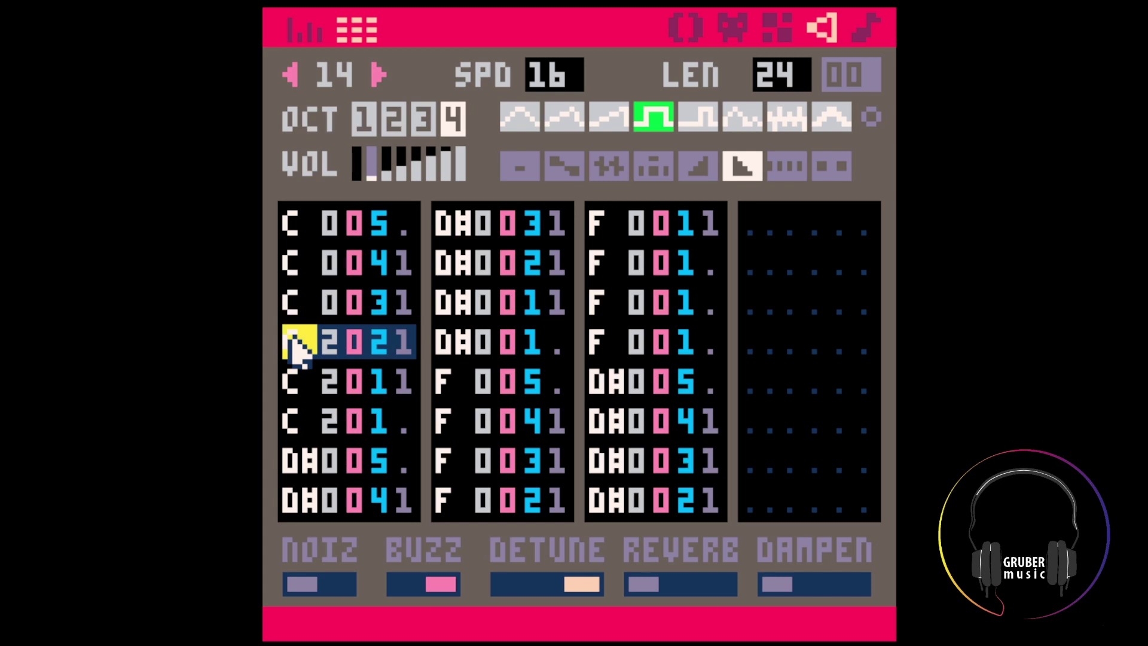
left_click_drag(400, 347, 402, 418)
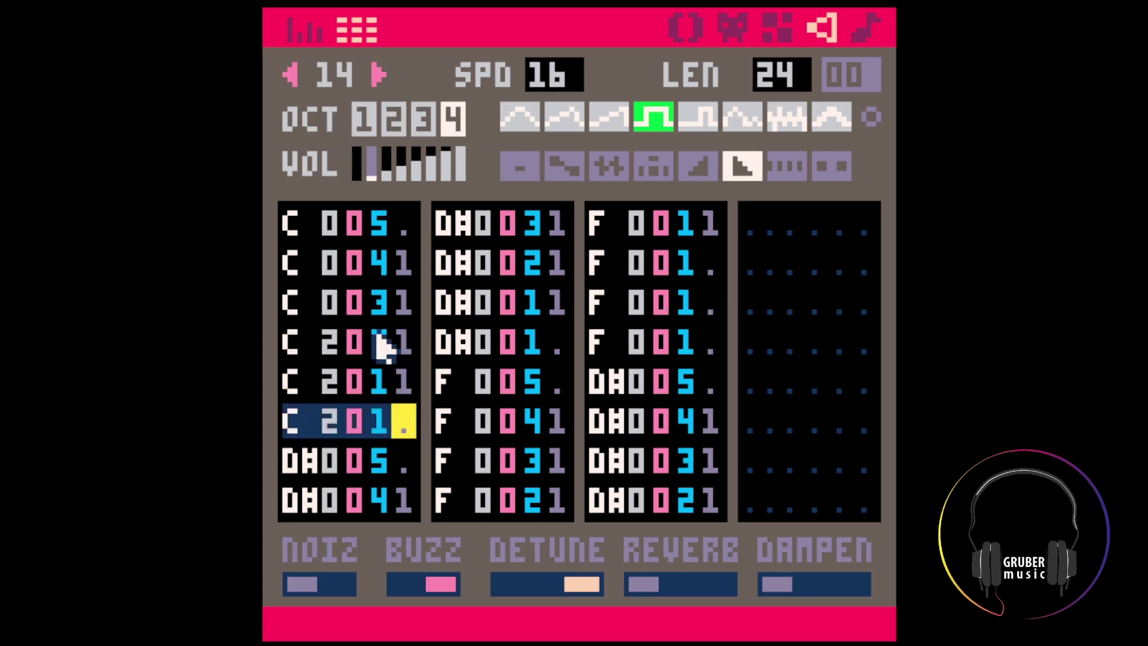
left_click_drag(299, 346, 347, 443)
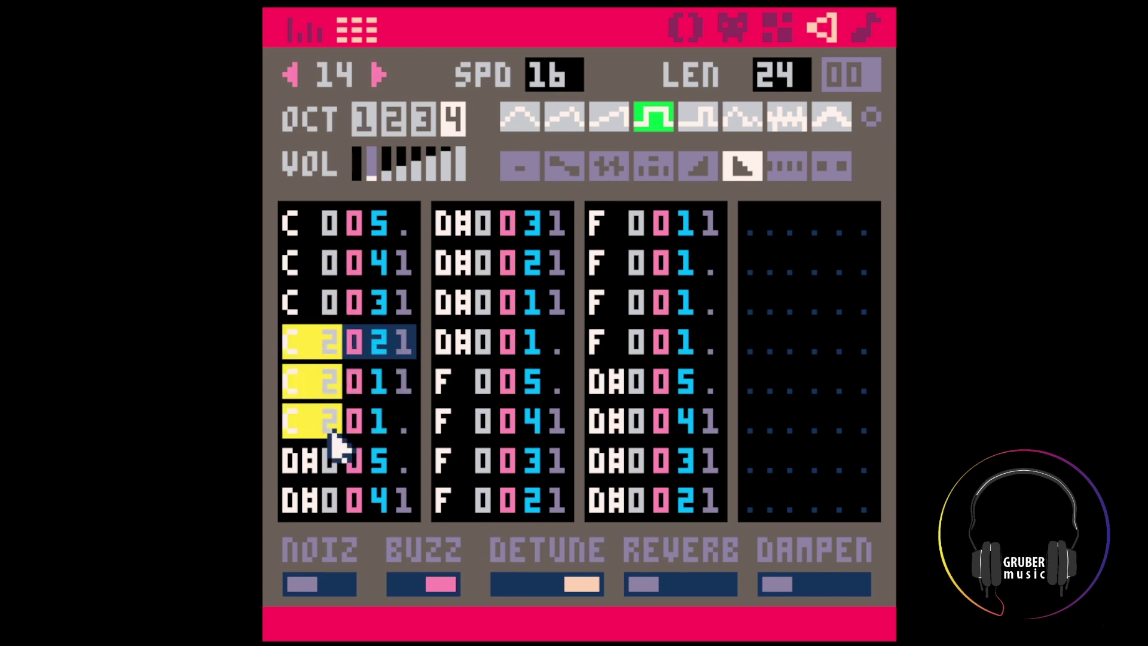
Try sound 14's fifth and sixth C notes at octave 0 and play the sound
left_click(330, 429)
left_click(330, 383)
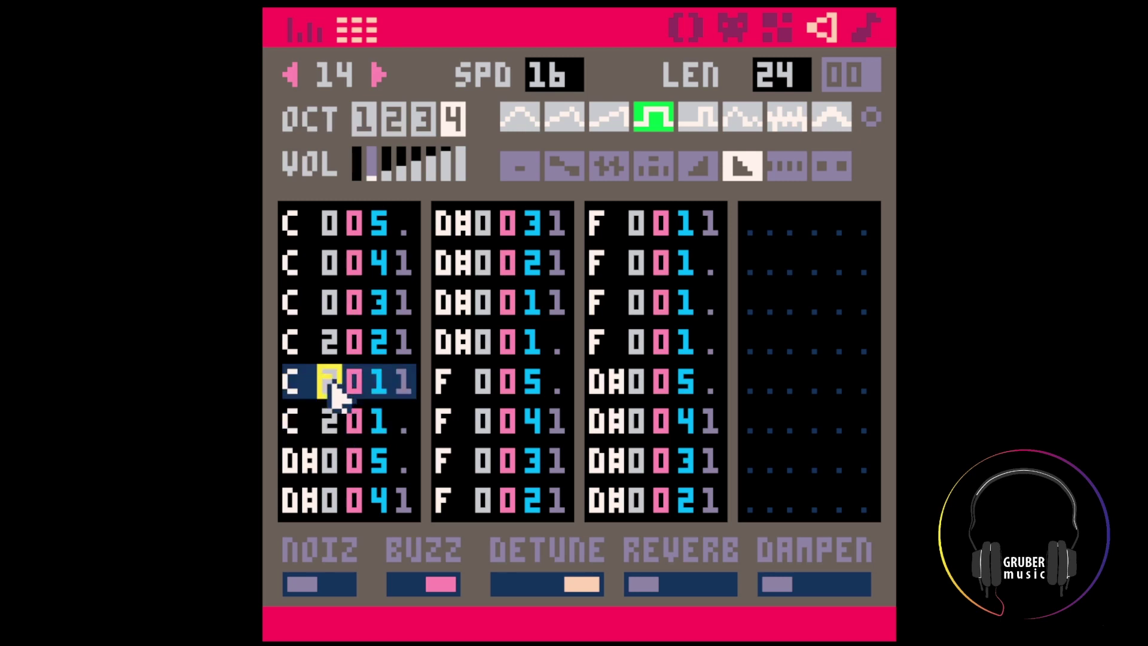
type("00")
key("space")
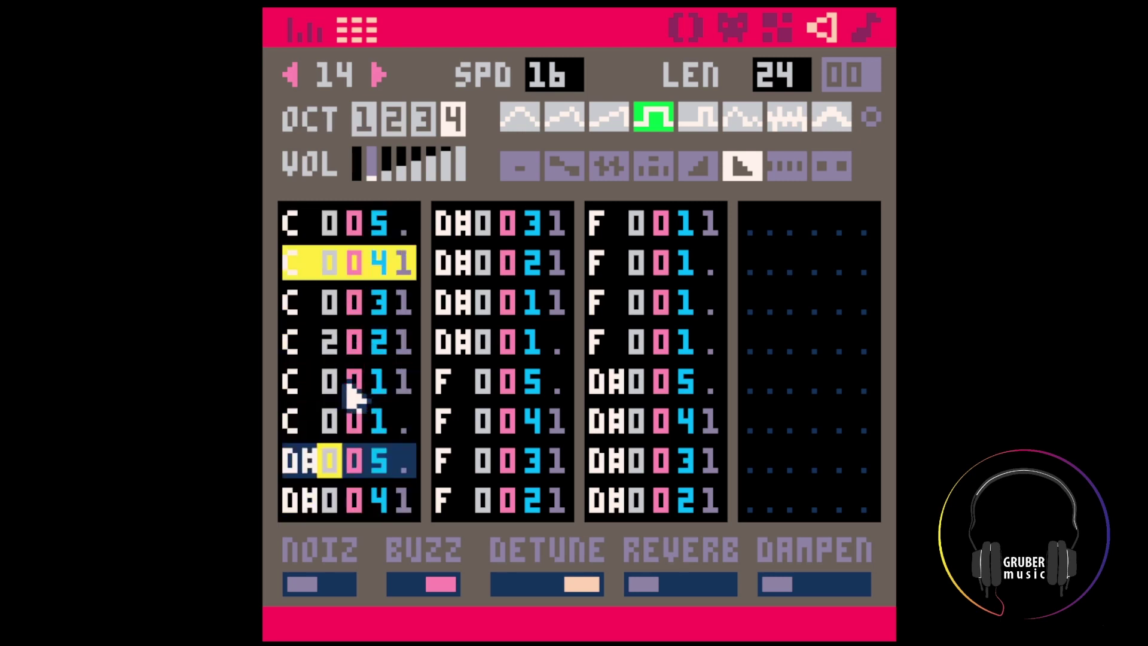
Give sound 14's fifth C note octave 2 and effect 5, and set the sixth C note's volume to 0
left_click(380, 344)
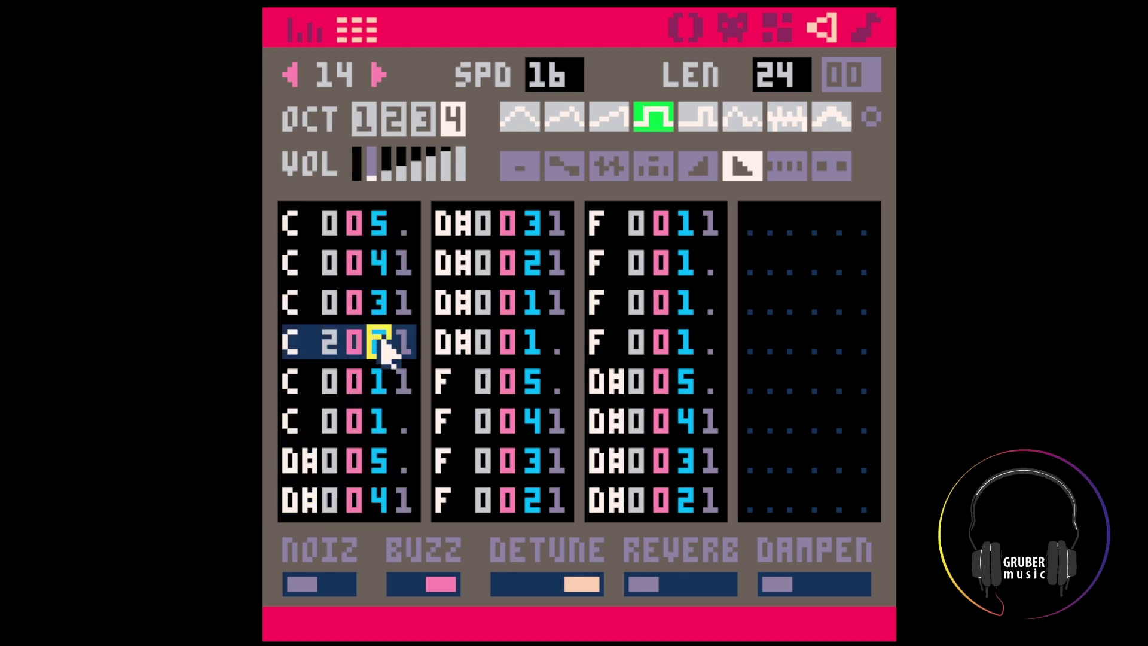
left_click(407, 389)
type("5")
left_click(328, 394)
type("2")
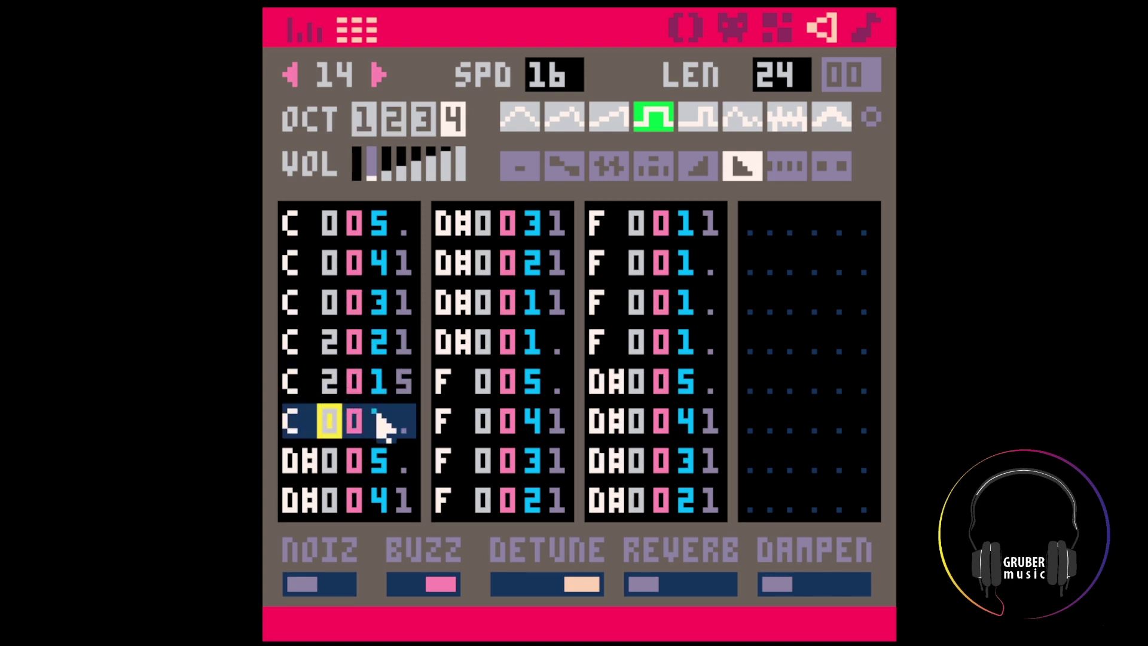
left_click(381, 423)
type("0")
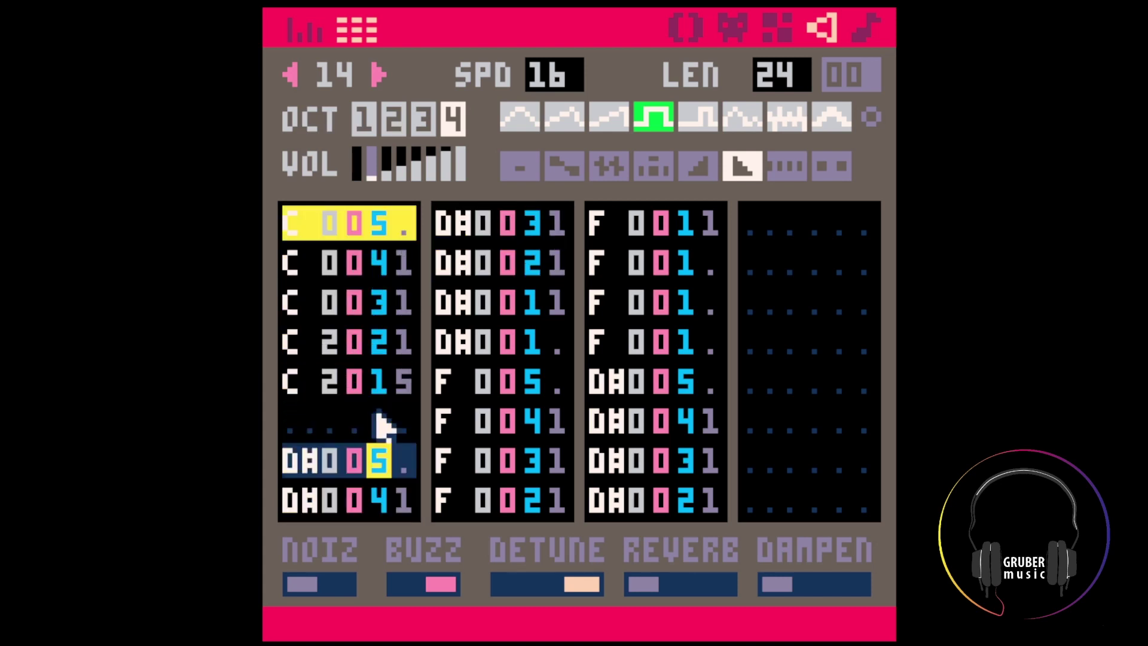
Shift sound 14's C notes up by one row, insert an empty row before the first D# note and play the sound
left_click(296, 350)
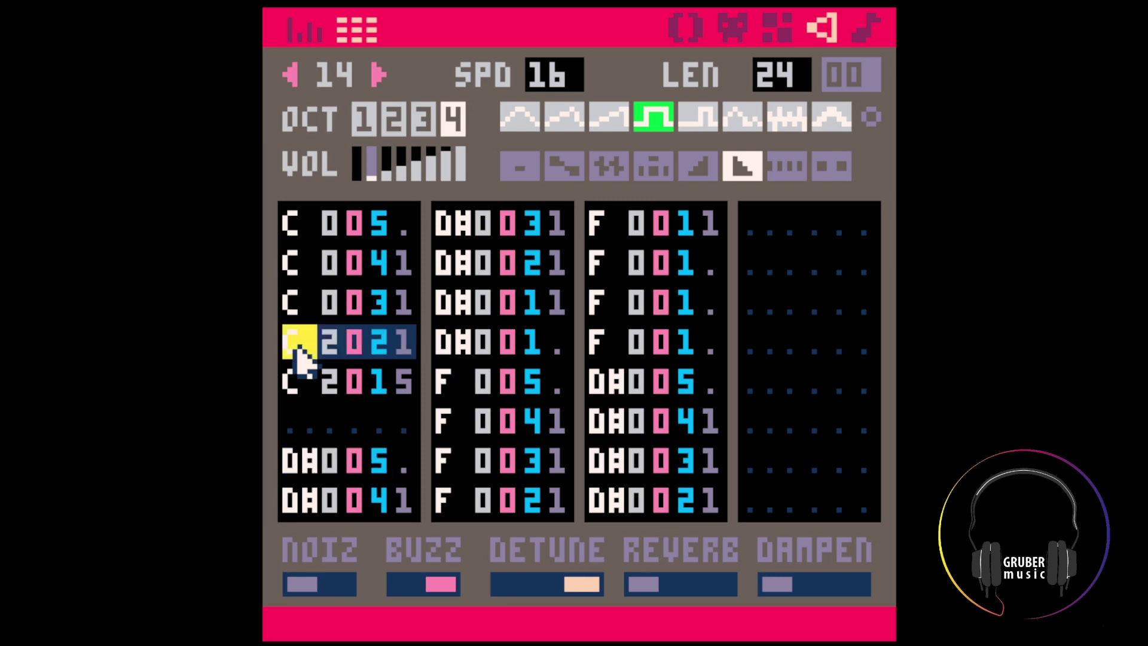
key("BackSpace")
left_click(299, 426)
key("Return")
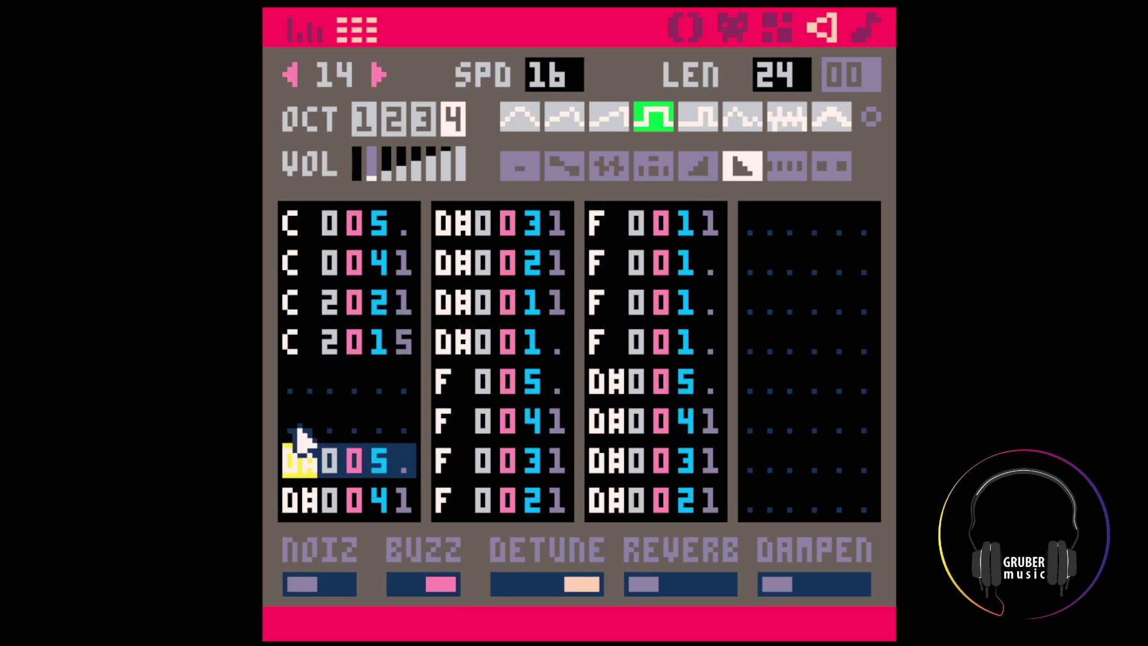
key("space")
Copy sound 14's fourth C note, with octave 2 and effect 5, into the fifth and sixth rows
left_click_drag(294, 345, 342, 383)
key("ctrl+c")
left_click(300, 383)
key("ctrl+v")
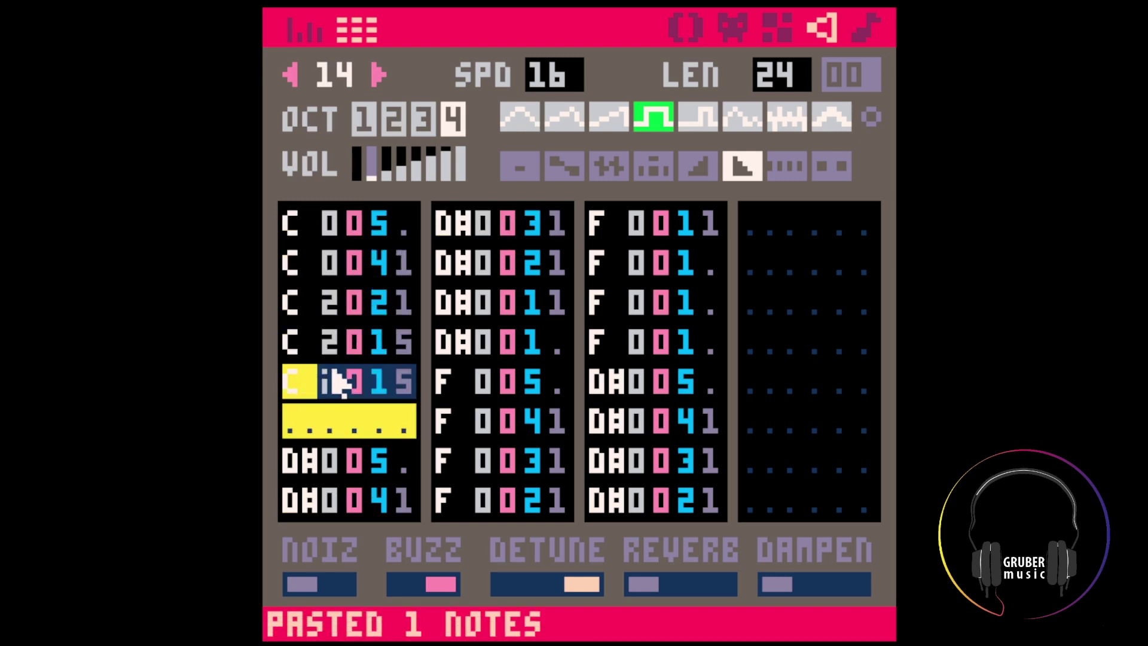
left_click_drag(302, 389, 395, 386)
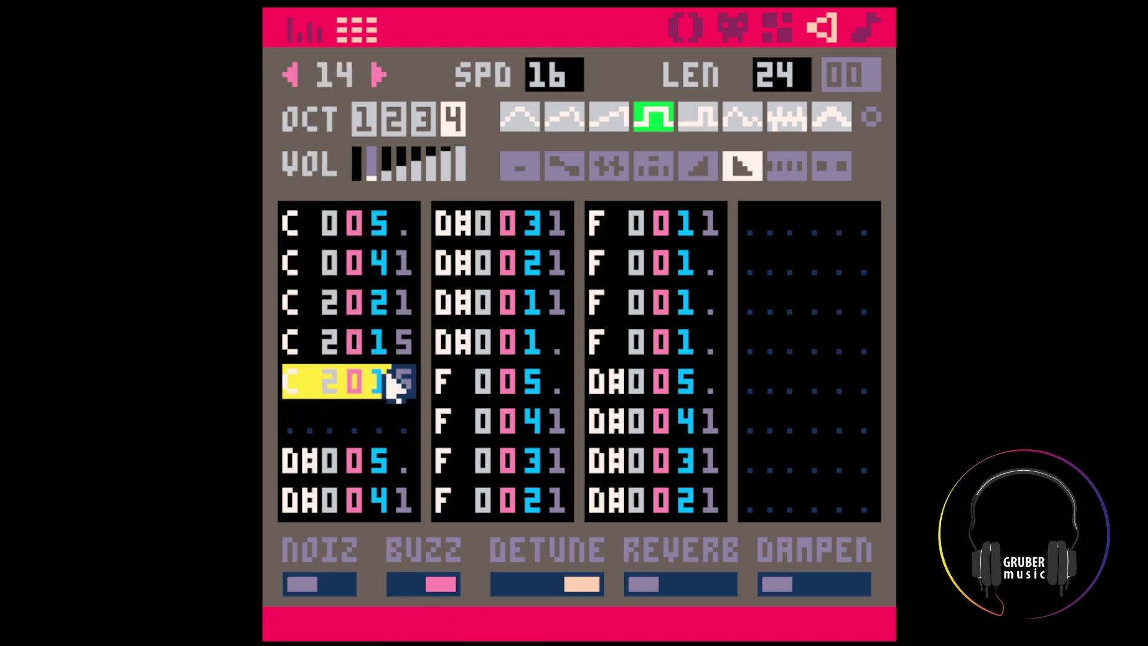
key("ctrl+c")
left_click(312, 421)
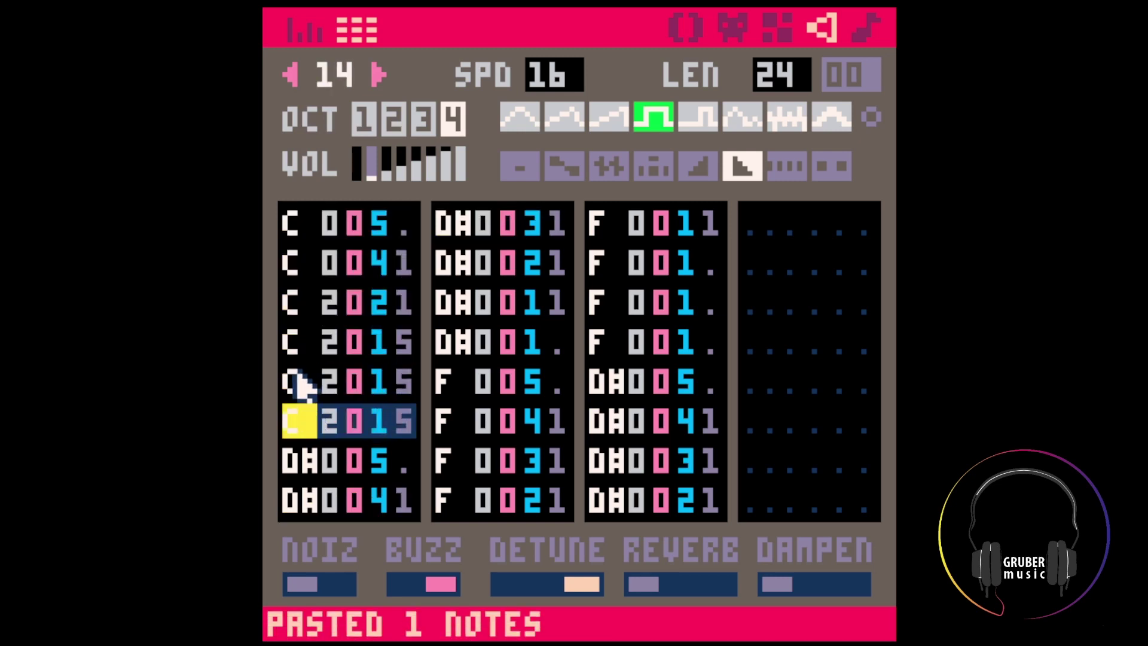
Set the volume of sound 14's fourth, fifth and sixth C notes to 3 and play the sound
left_click(290, 342)
left_click(402, 350)
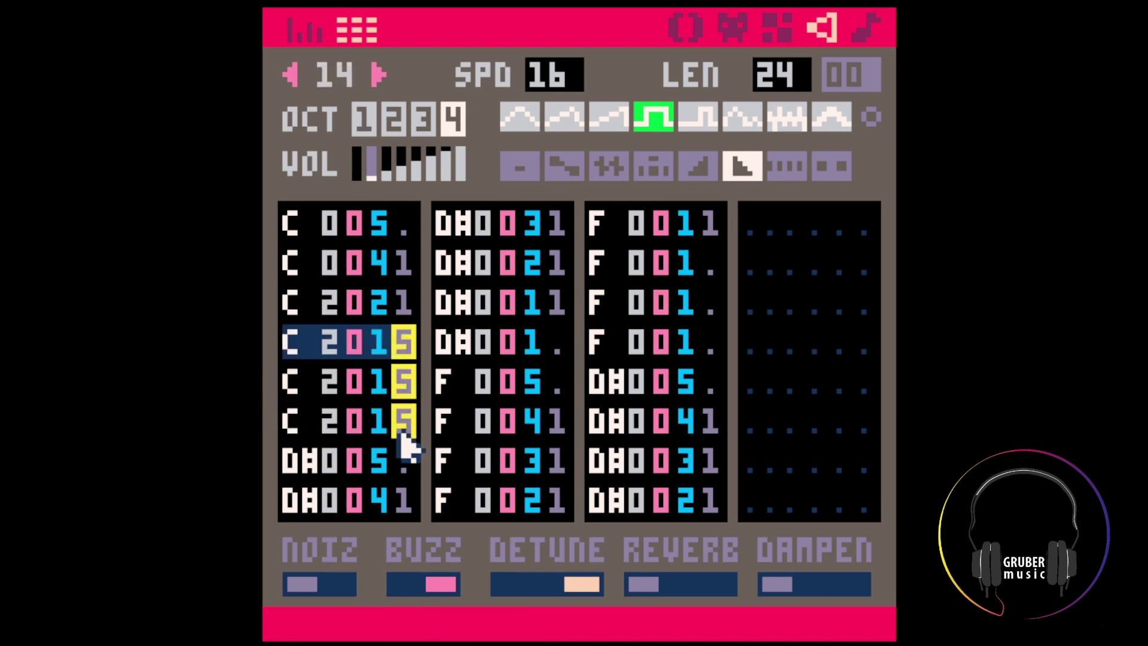
left_click_drag(402, 429, 407, 368)
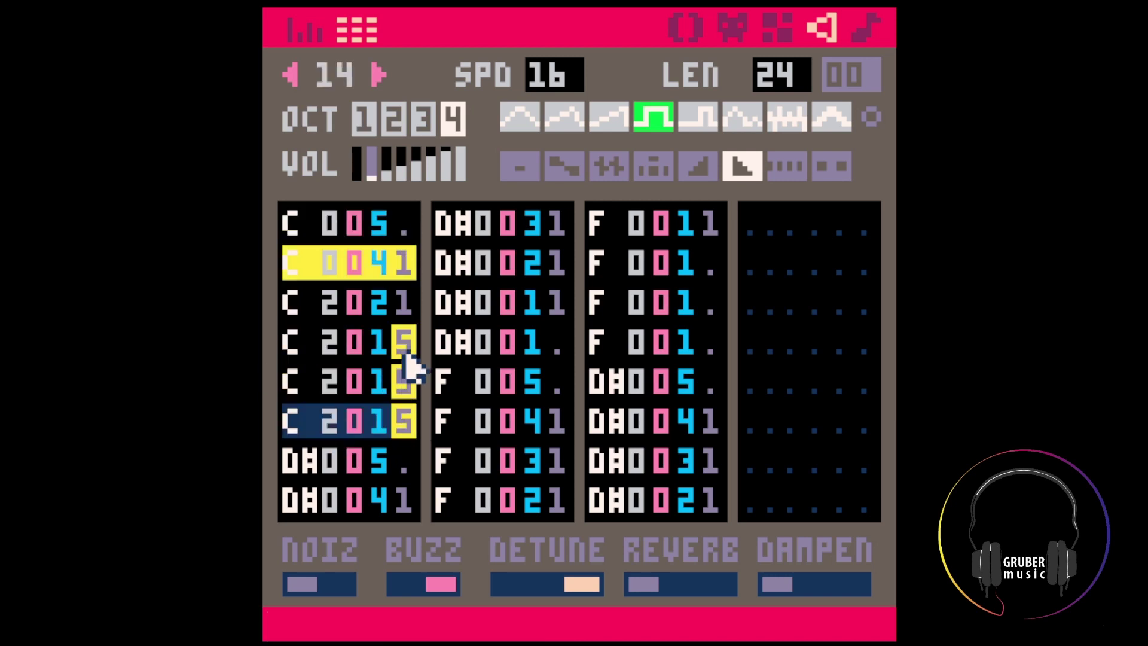
left_click(385, 342)
type("333")
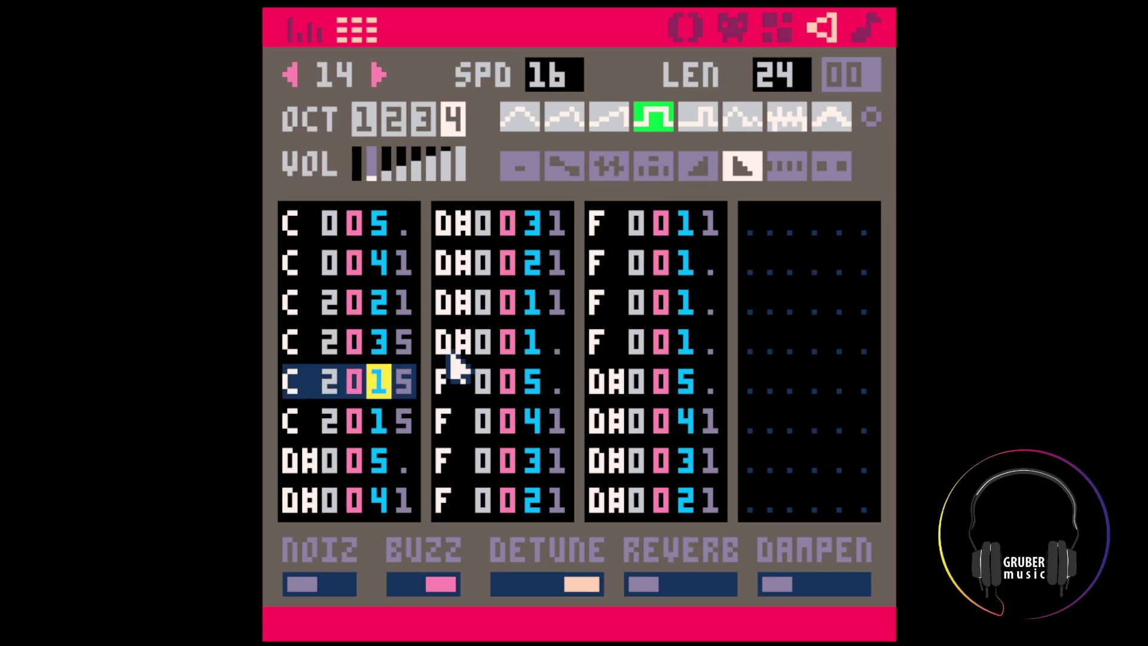
key("space")
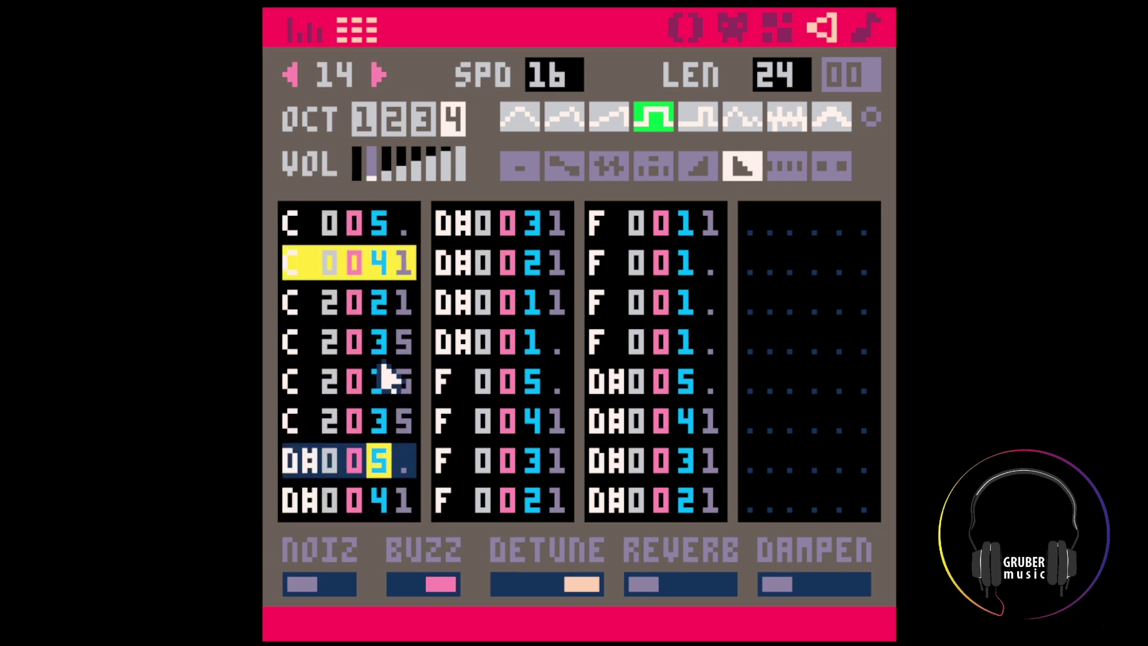
Replace sound 14's sixth note with a copy of the second C note, give it instrument 7 and play the sound
key("BackSpace")
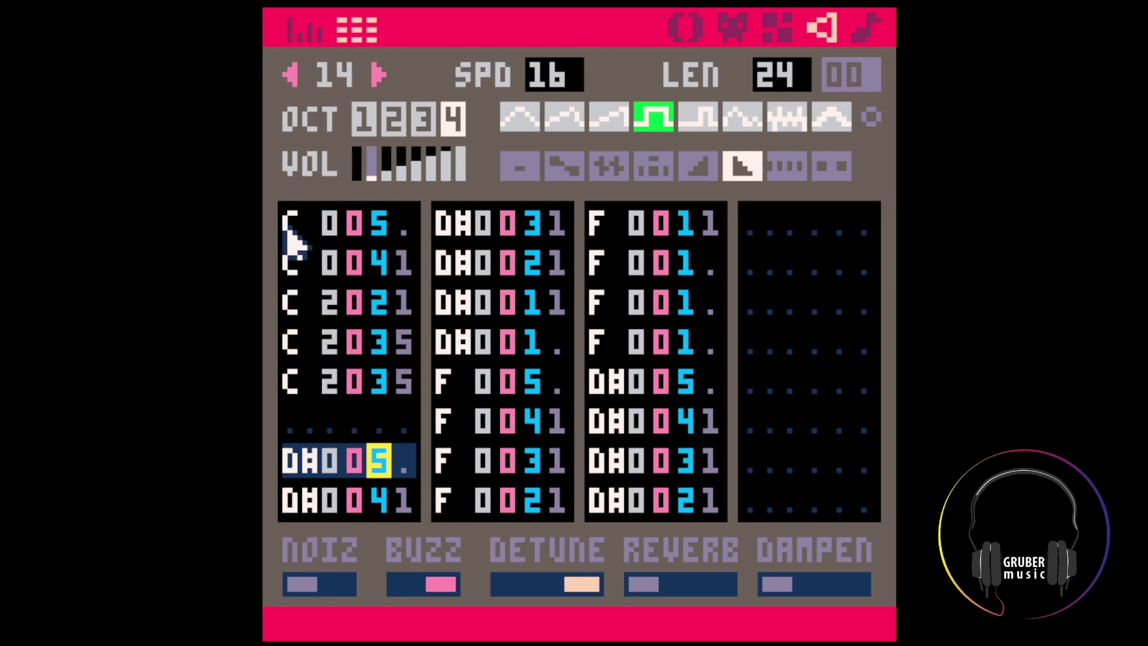
left_click_drag(293, 245, 410, 272)
left_click(296, 417)
key("ctrl+v")
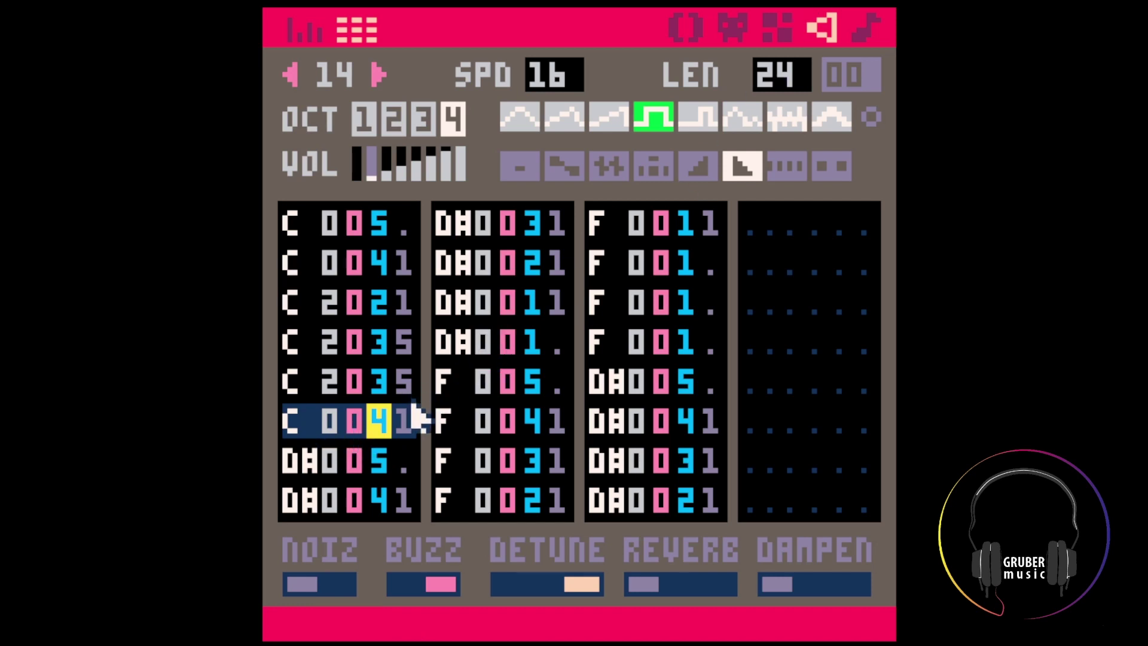
left_click(372, 453)
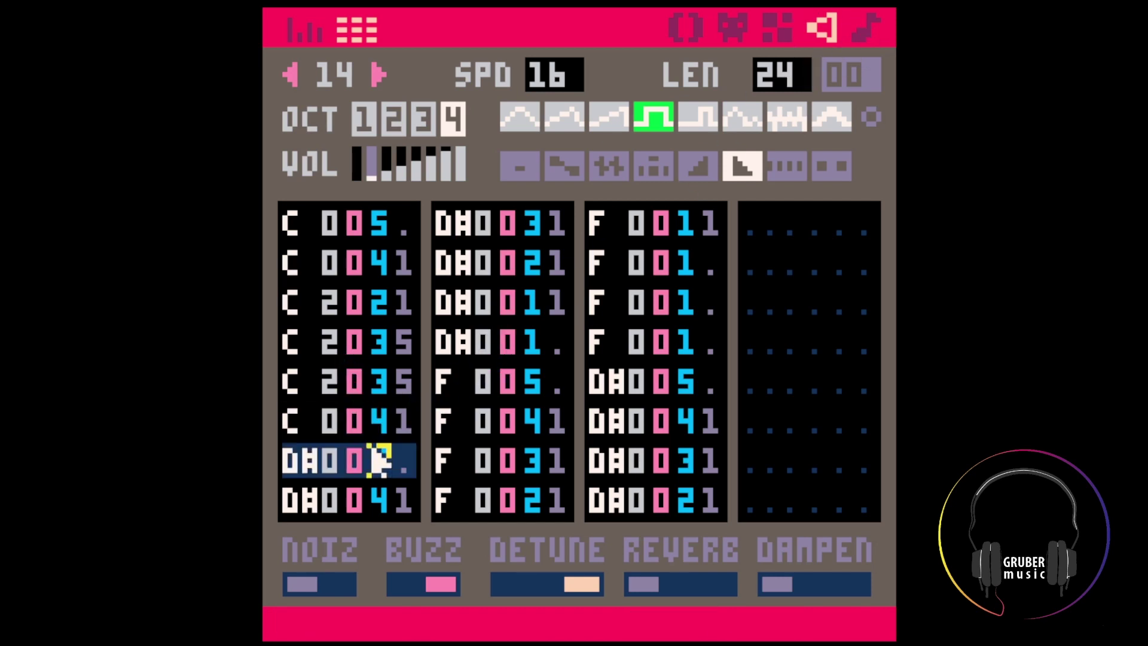
left_click(356, 422)
type("7")
key("space")
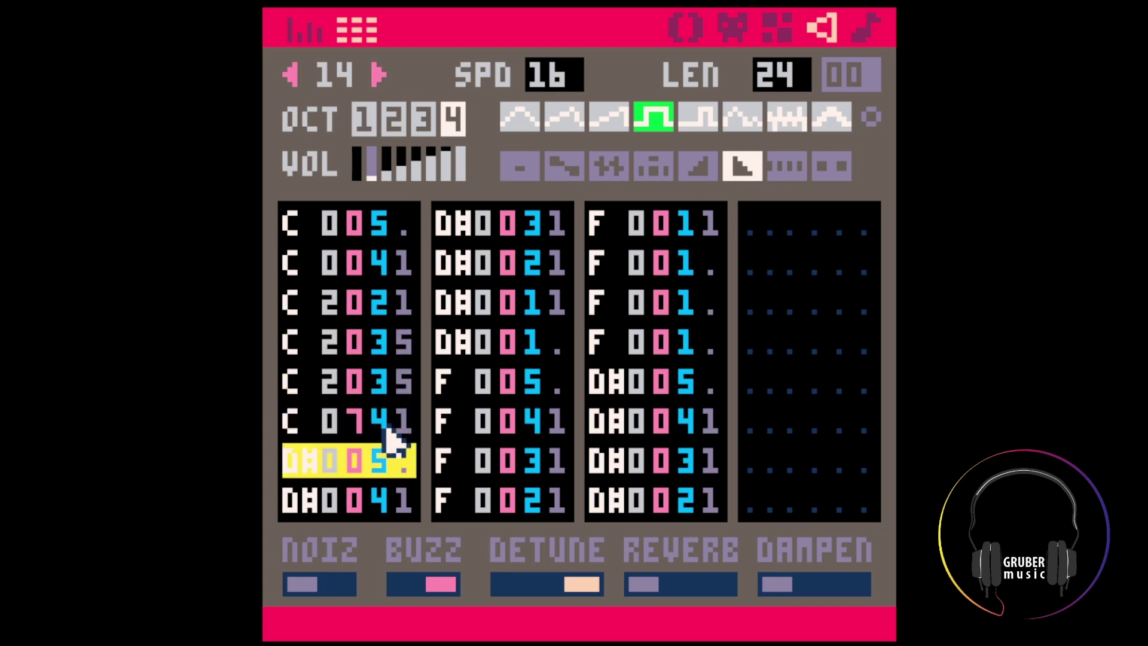
Assign sound 14 to the third channel of music pattern 00 and inspect its sixth row
left_click(870, 27)
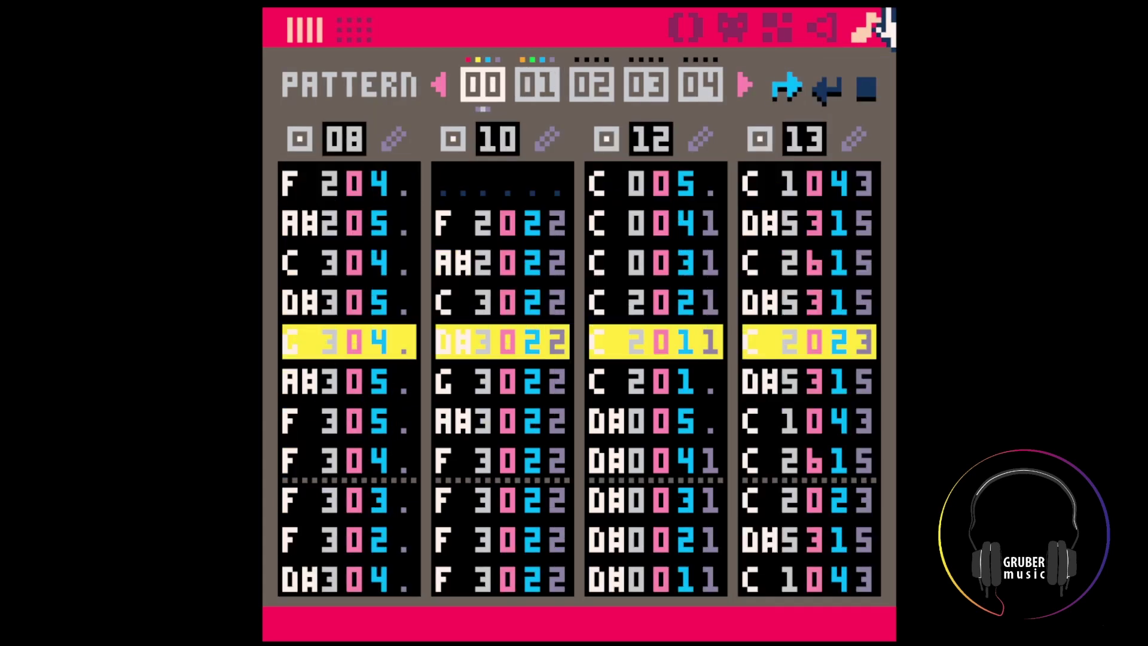
left_click_drag(634, 141, 626, 179)
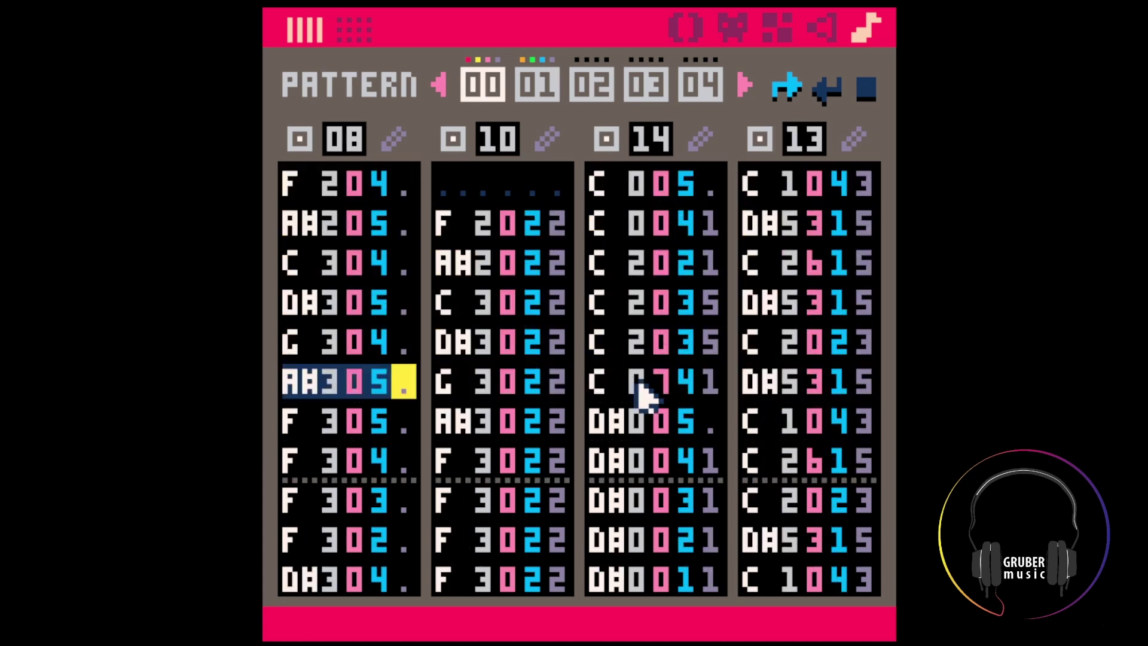
left_click(674, 382)
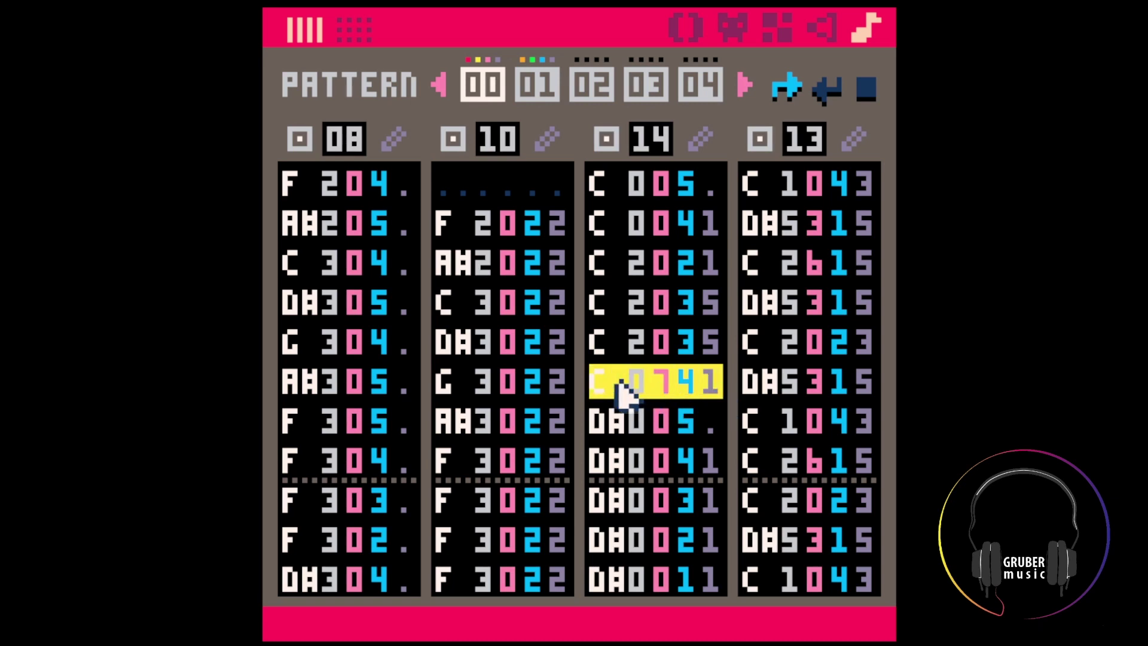
left_click(747, 387)
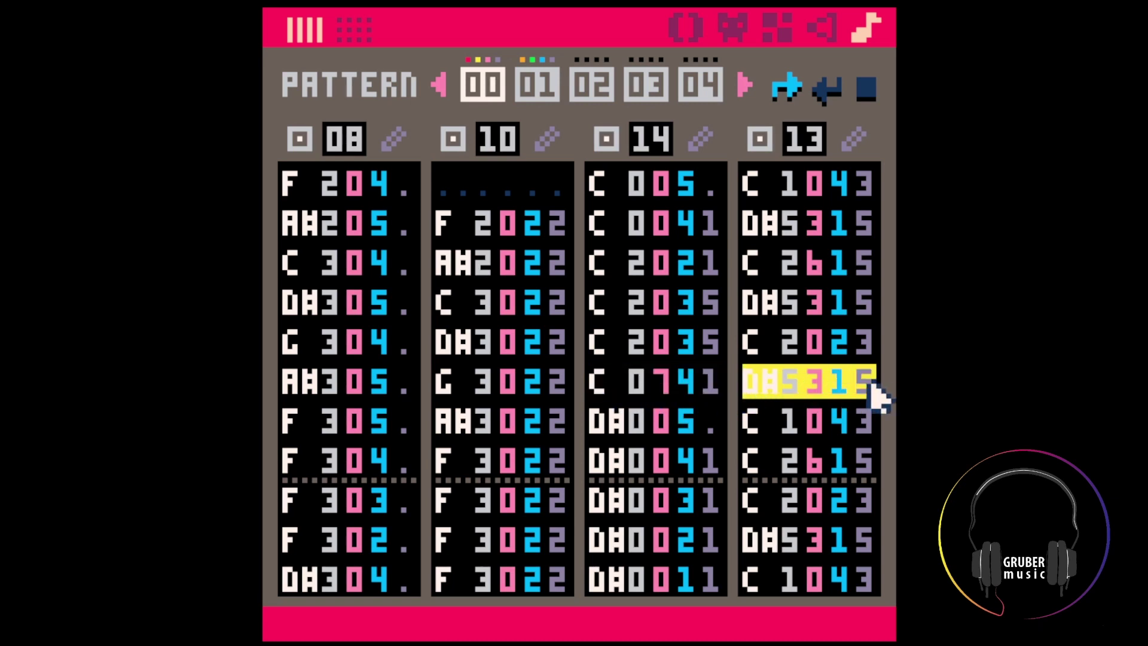
Set the volume of sound 14's sixth C note to 0, clear the note completely and play pattern 00
left_click(685, 385)
type("0")
key("space")
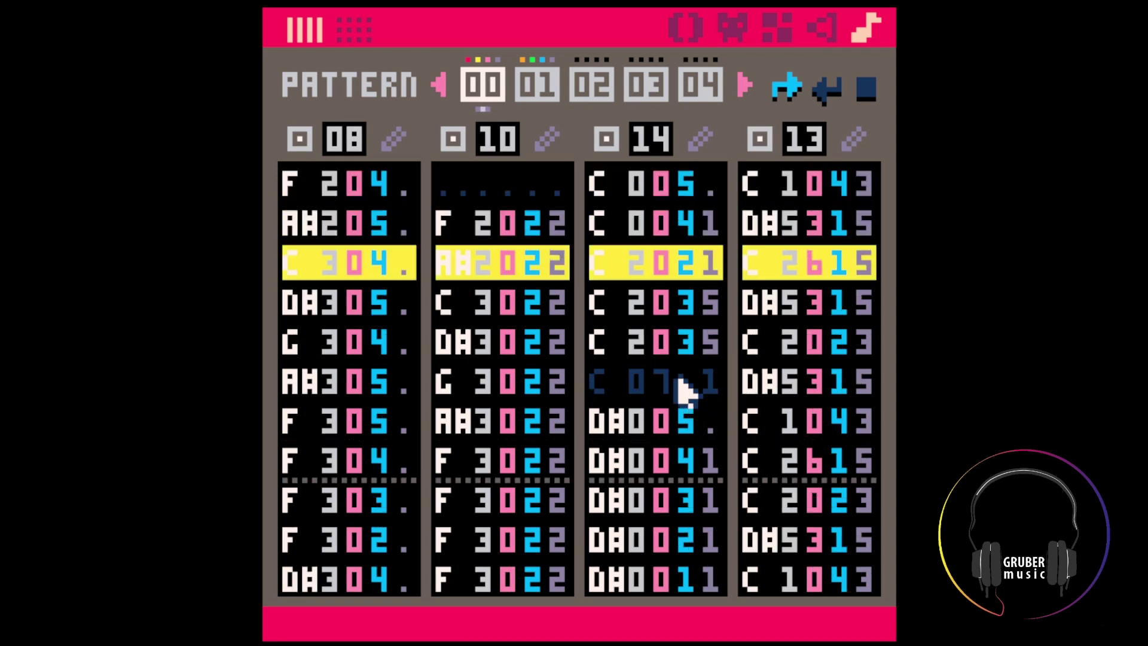
key("space")
left_click(706, 305)
key("BackSpace")
key("space")
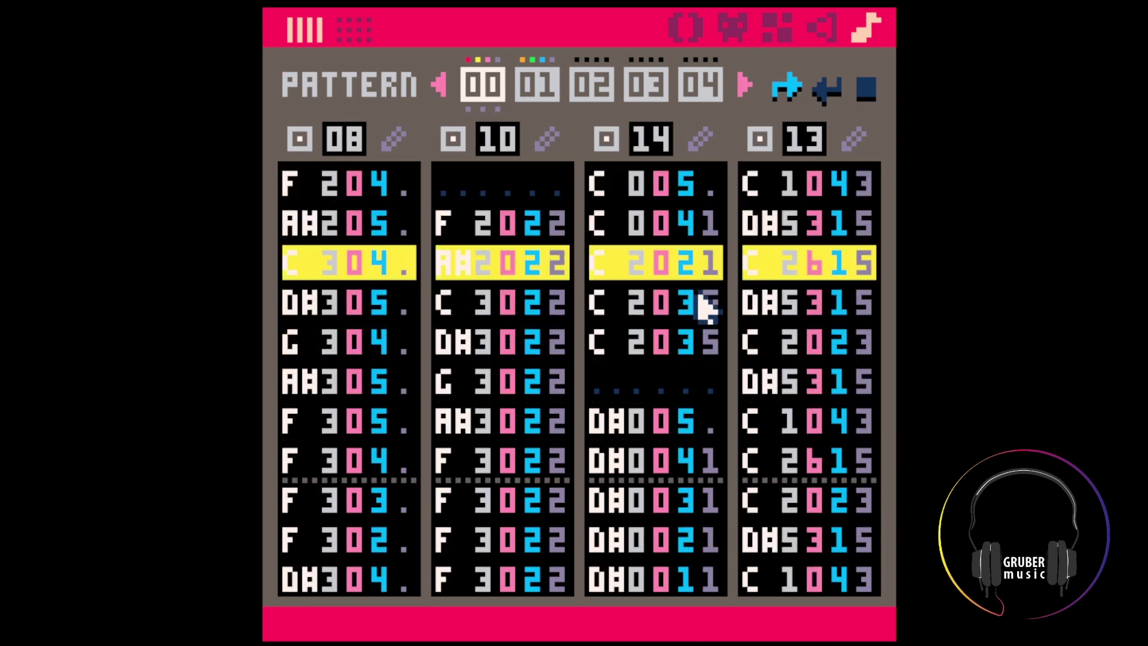
key("space")
key("space")
Return to the sound editor and raise sound 14's fourth, fifth and sixth D# notes to octave 1 while playing the sound
left_click(822, 27)
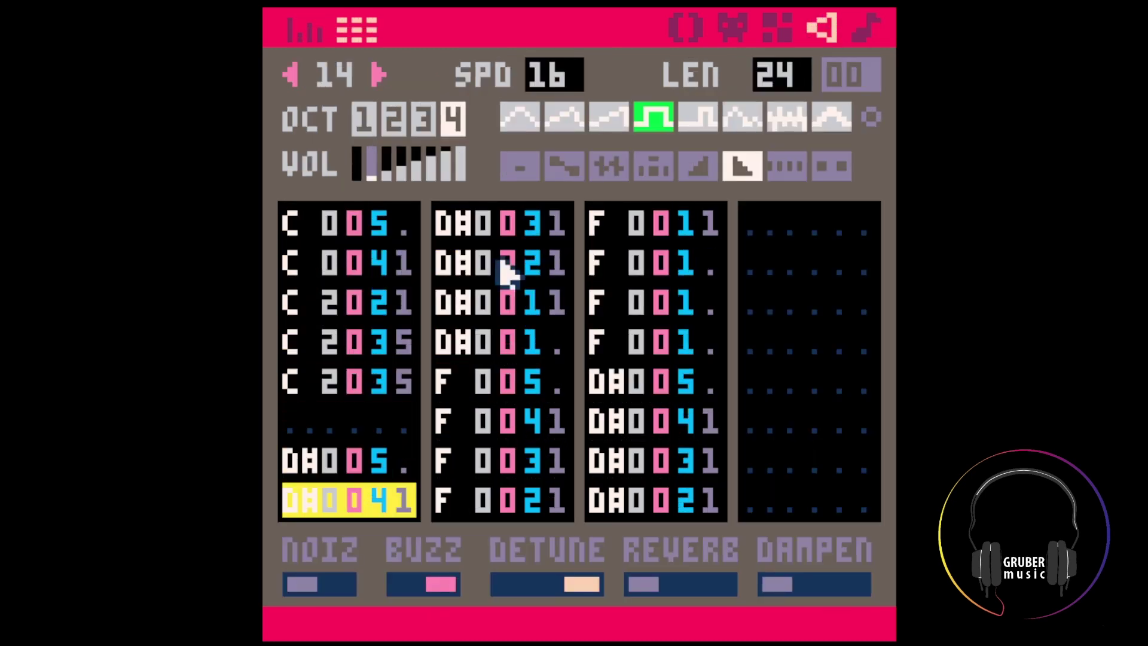
left_click(383, 358)
key("space")
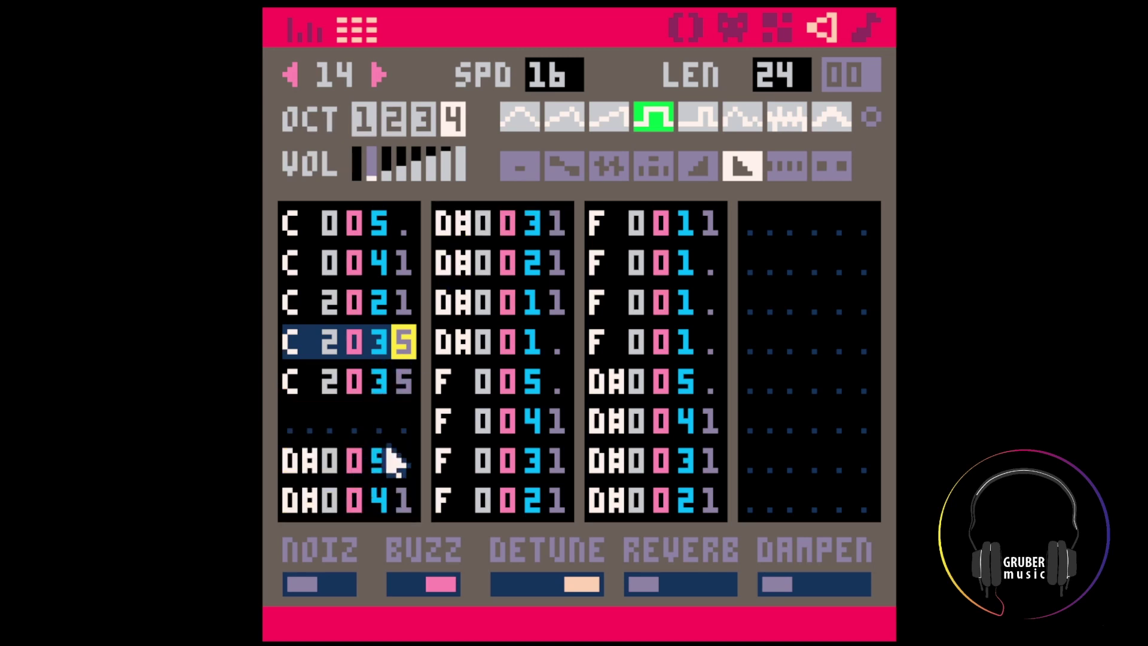
left_click(481, 217)
key("space")
key("Down")
type("111")
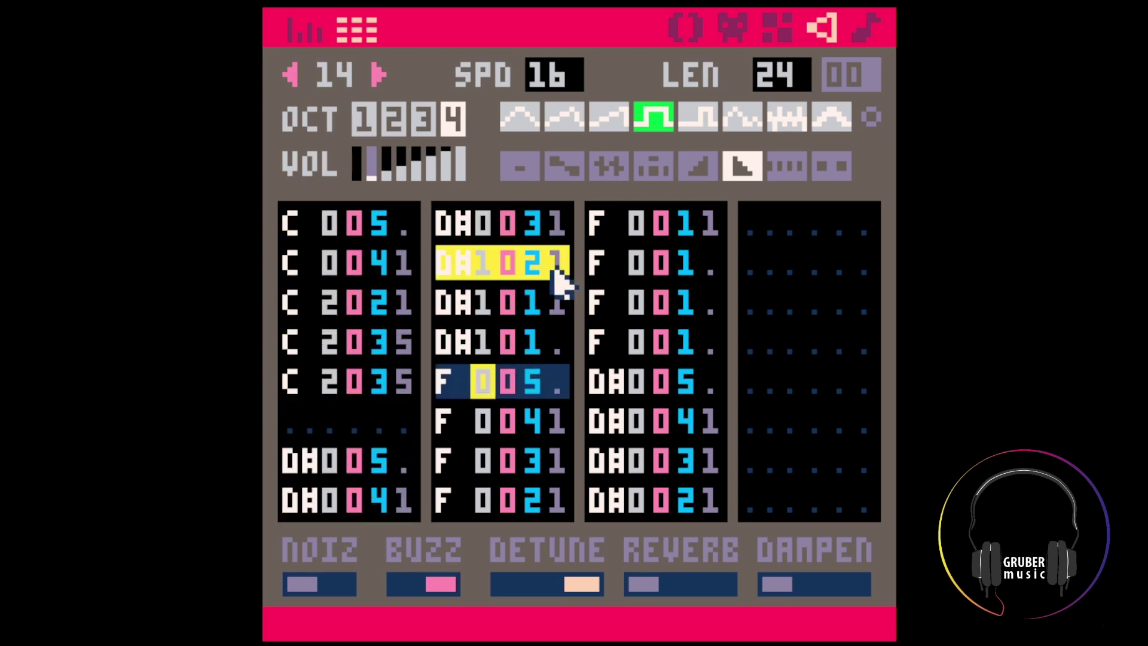
left_click(479, 266)
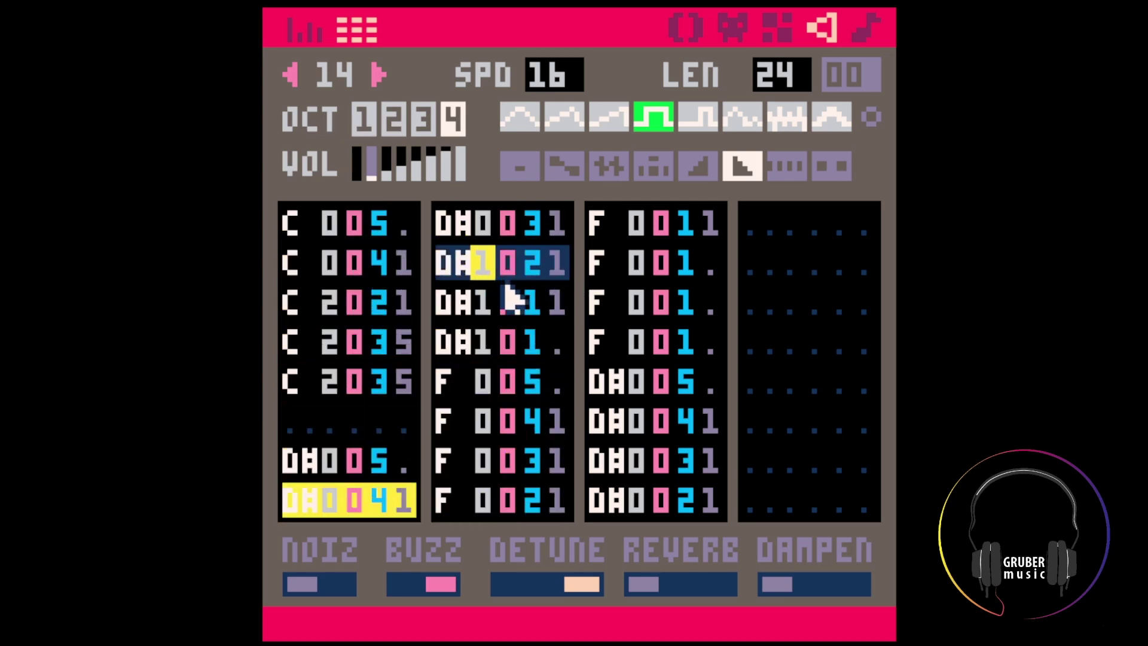
Raise the last D# note of sound 14's first D# run to octave 2
left_click(494, 342)
type("2")
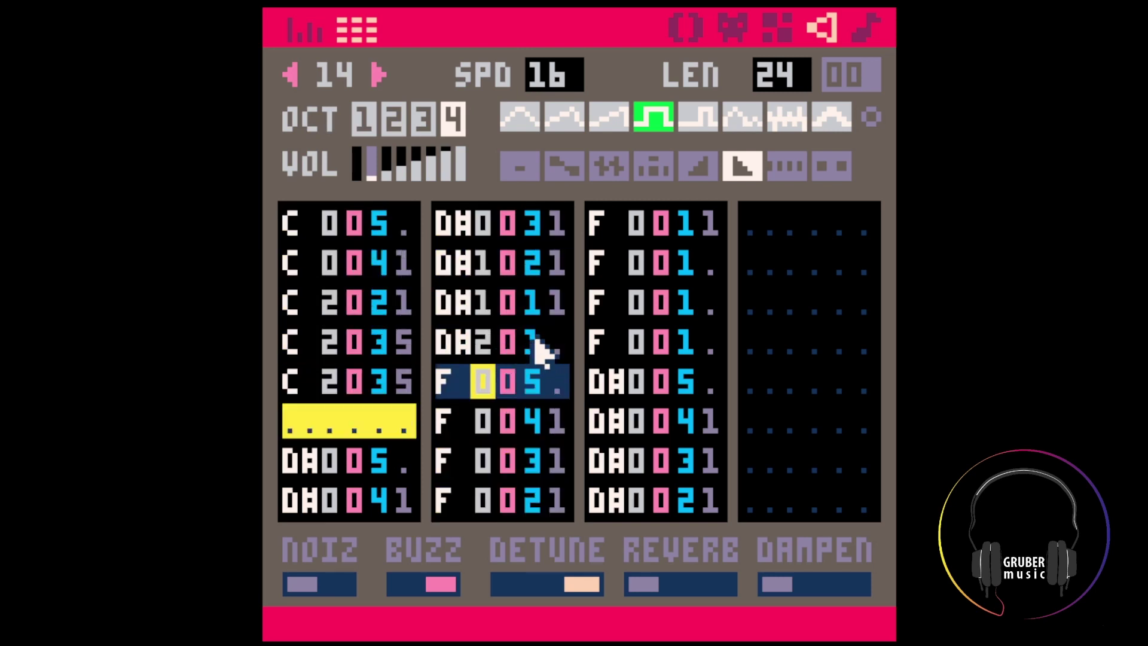
left_click(558, 345)
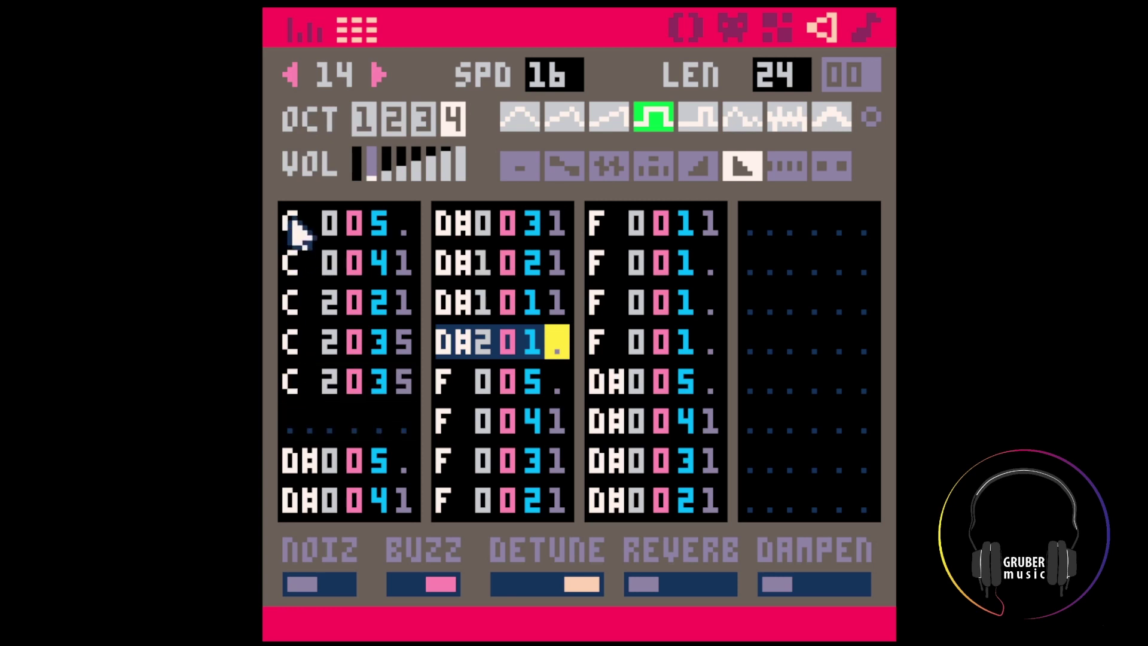
Copy sound 14's first C note into the empty sixth row and set its volume to 3
left_click_drag(295, 231, 379, 249)
key("ctrl+c")
left_click(305, 426)
key("ctrl+v")
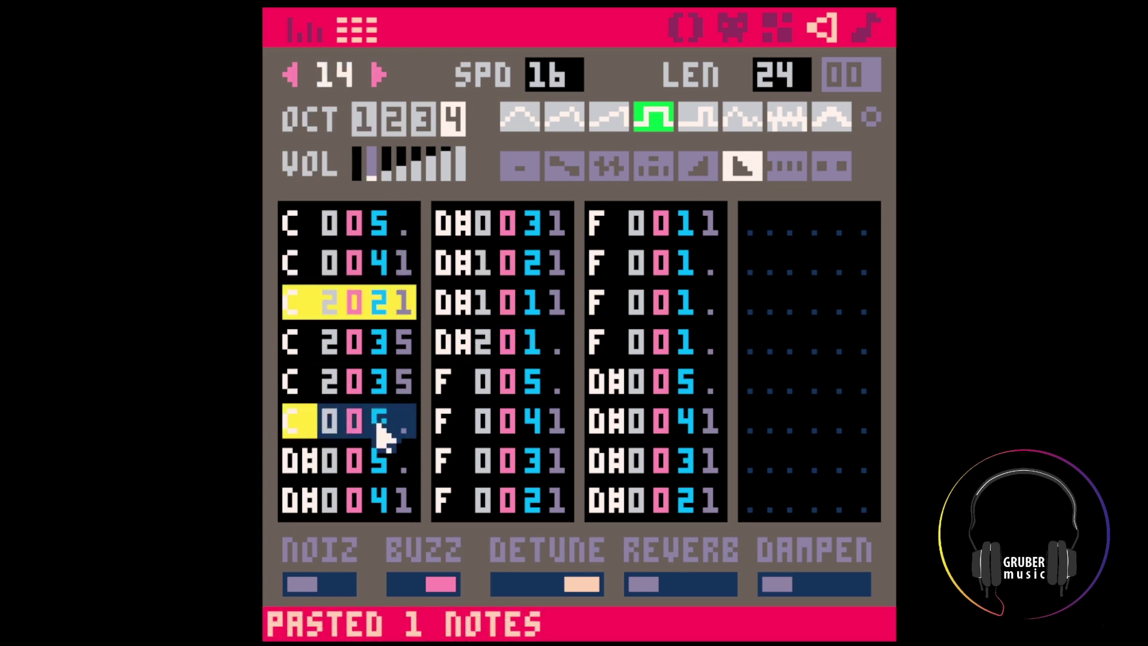
left_click(383, 430)
type("3")
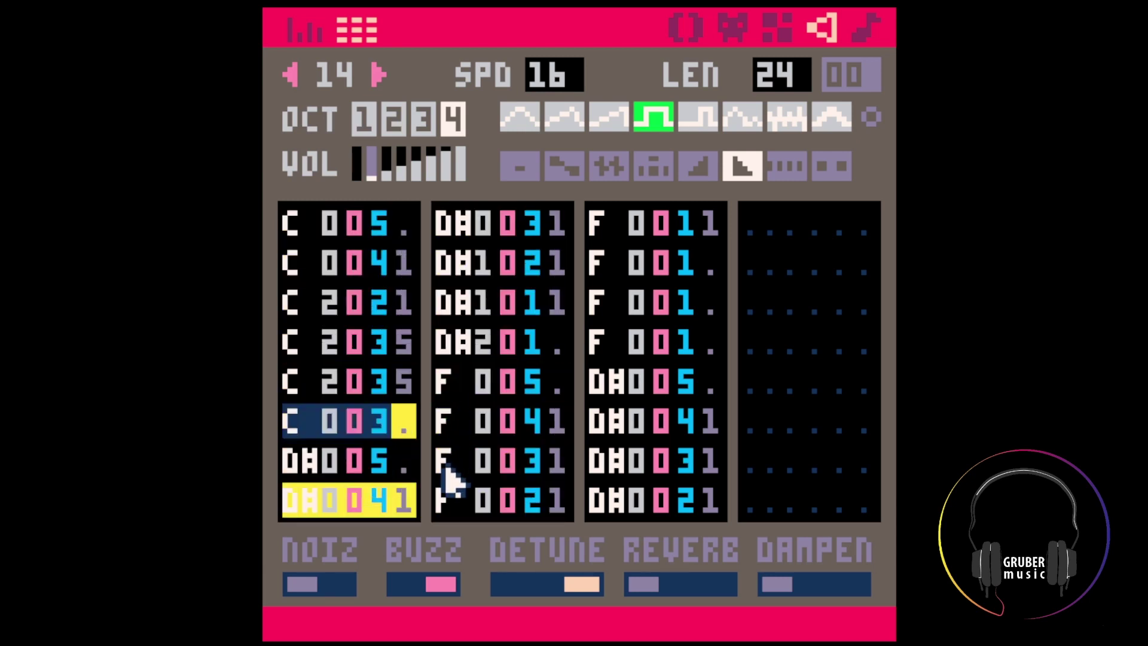
Raise sound 14's third, fourth and fifth F notes to octave 1 and its last F note to octave 2
left_click(482, 462)
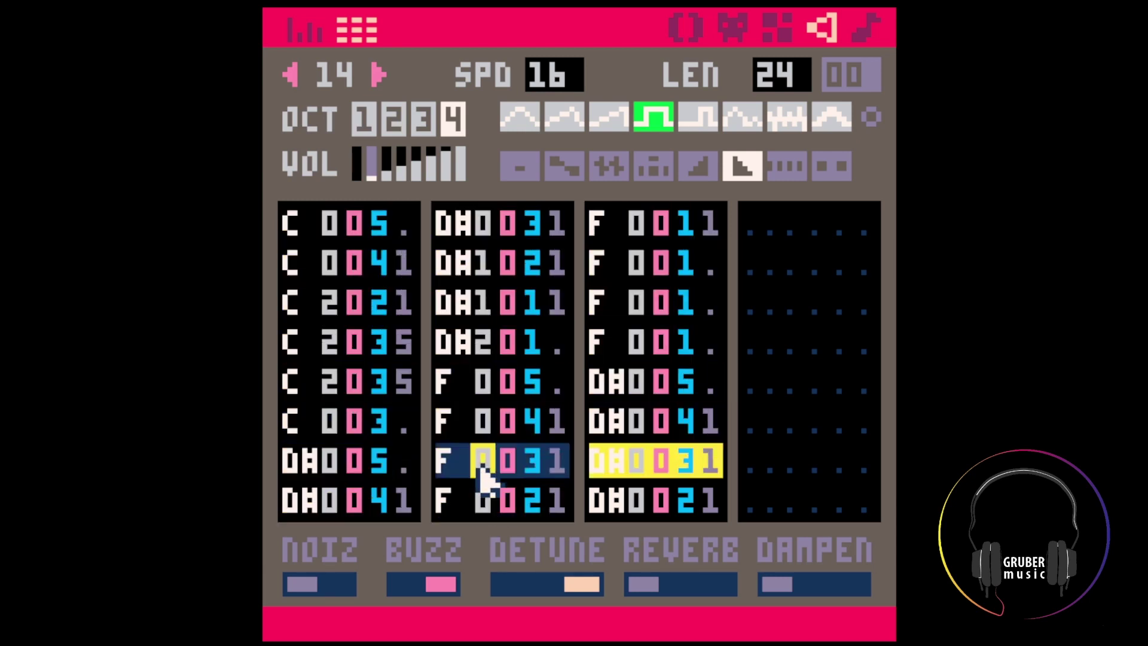
type("111")
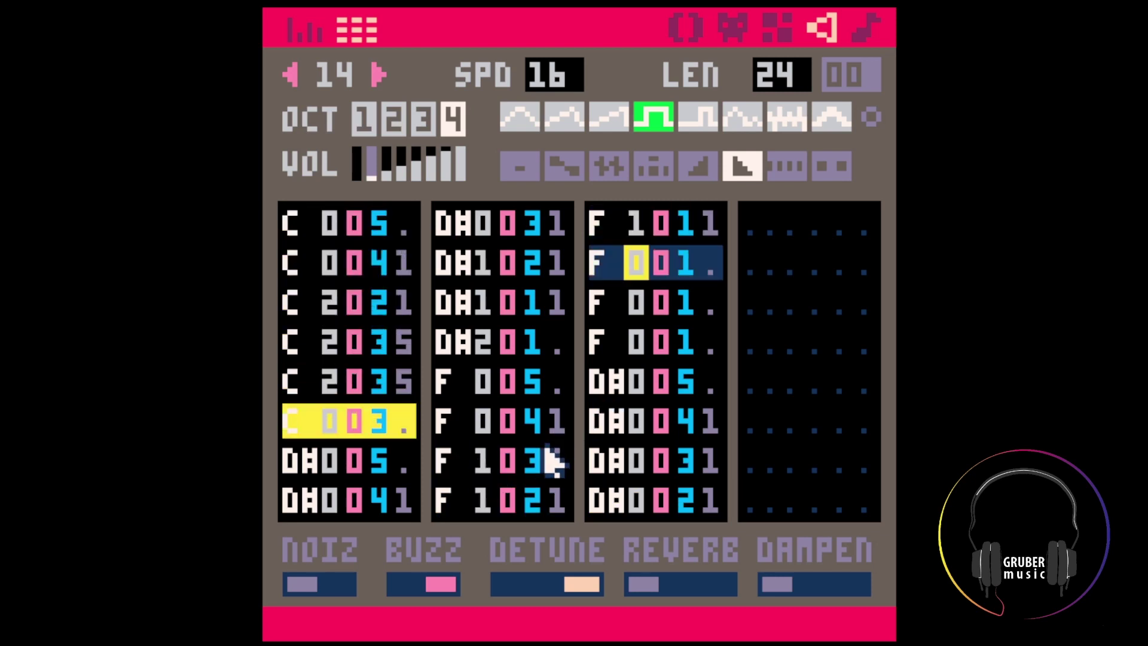
left_click(553, 464)
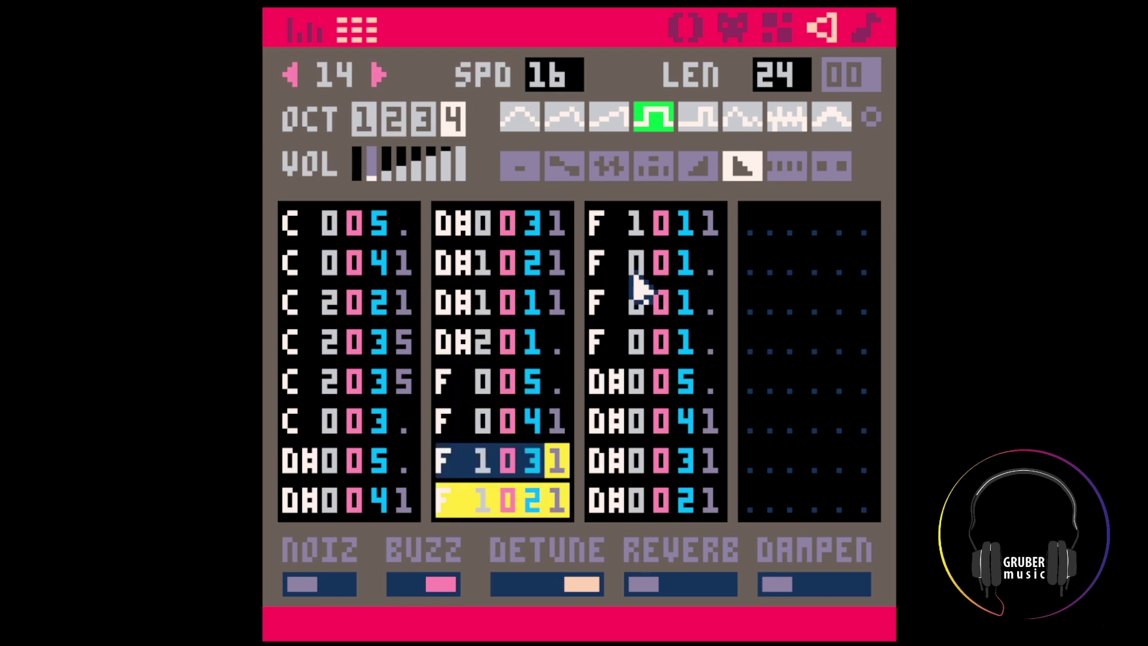
left_click(637, 342)
type("2")
Set the volume of sound 14's last three F notes to 2 and give the final F note effect 5
left_click(686, 263)
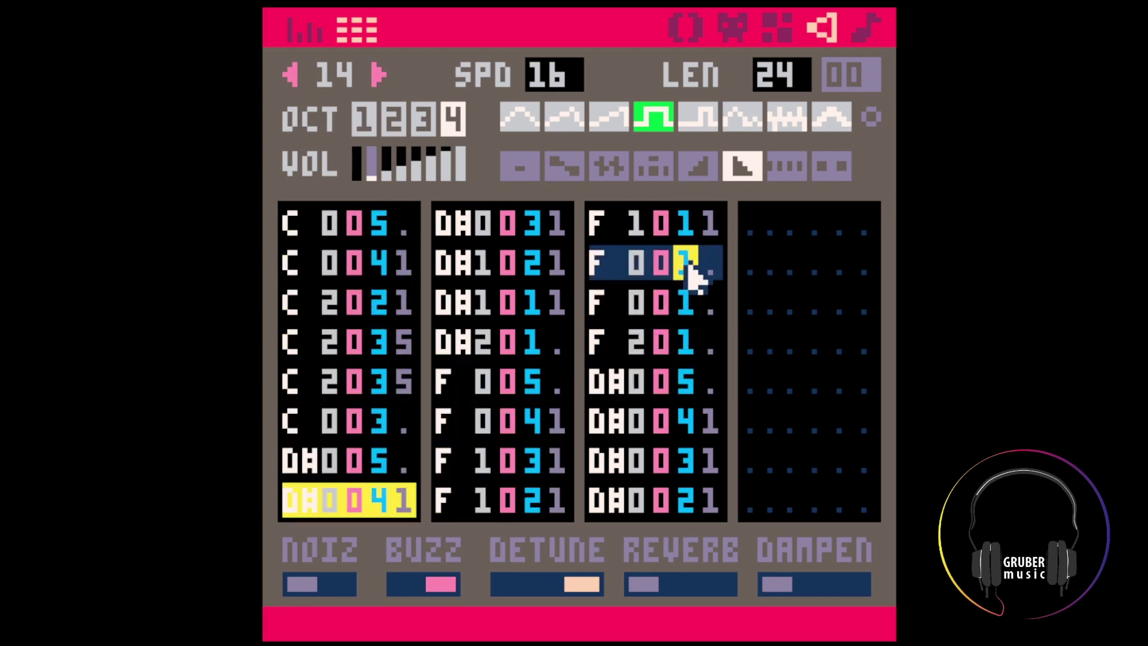
type("222")
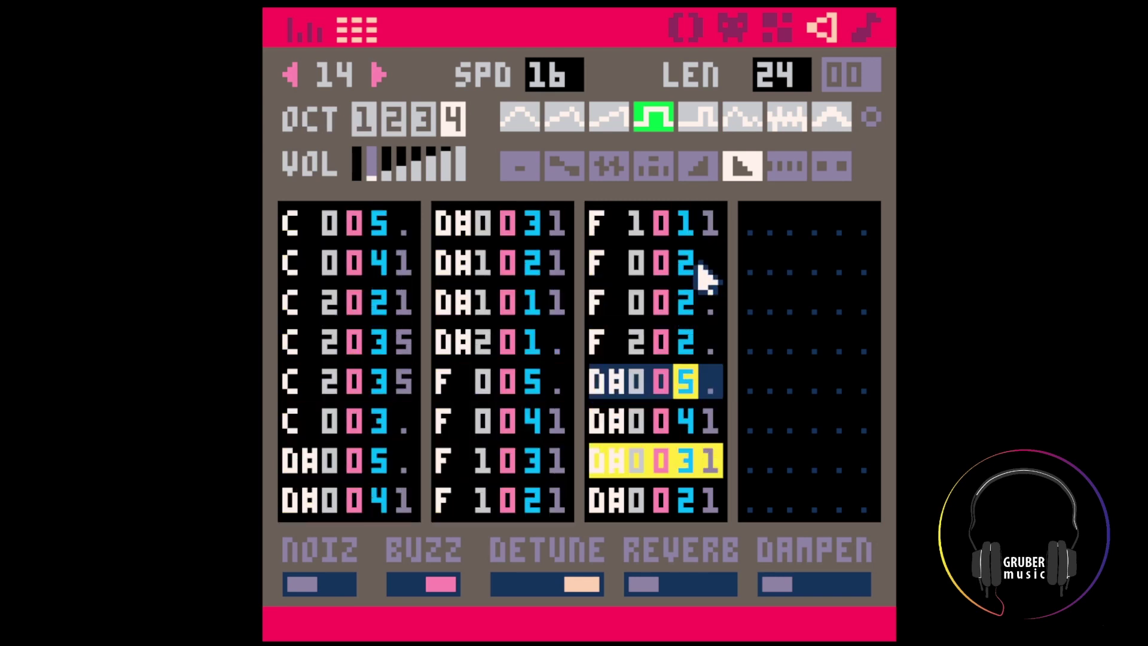
left_click(708, 341)
type("5")
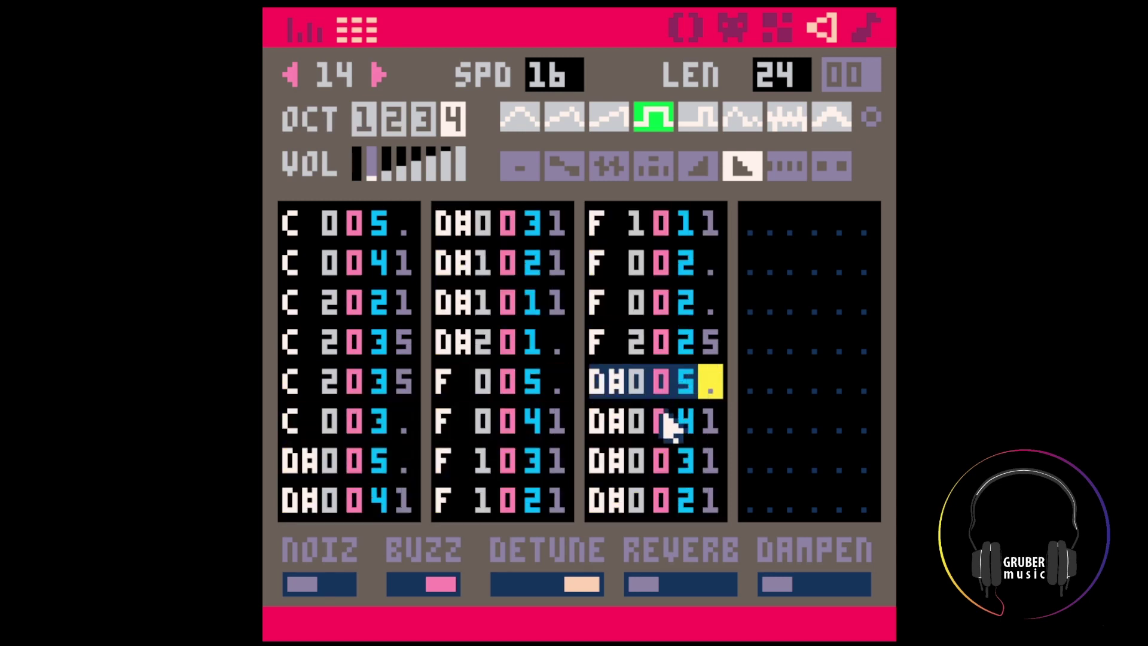
Give sound 14's last two D# notes effect 5 and volume 5, and set their octaves to 1 and 2
left_click(709, 461)
type("55")
left_click(685, 464)
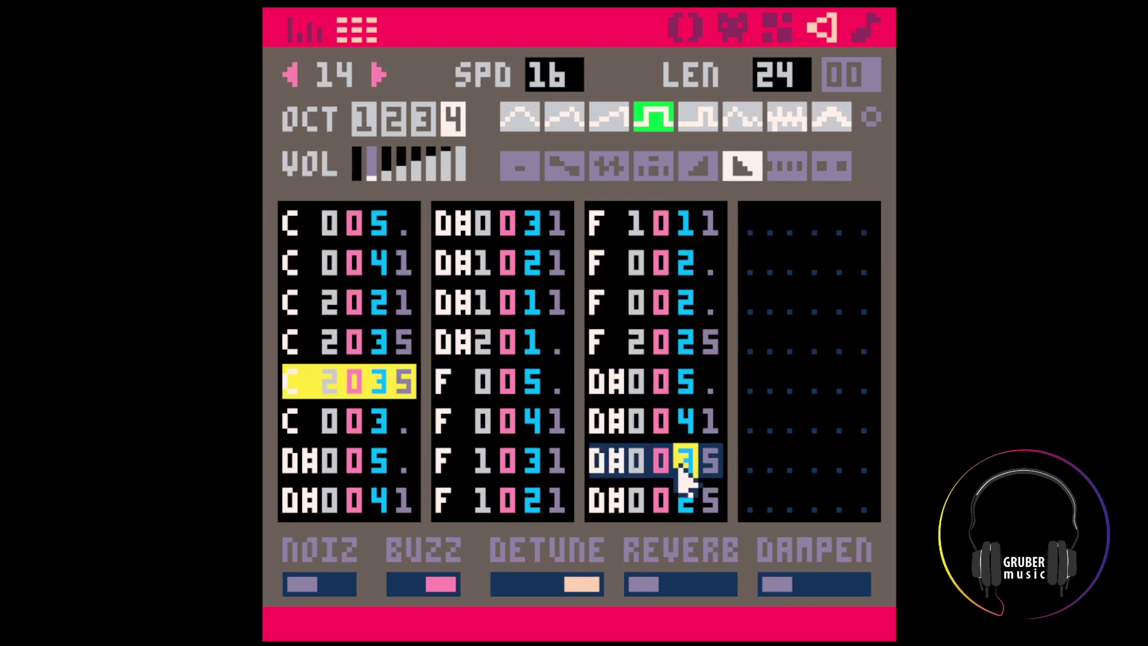
type("55")
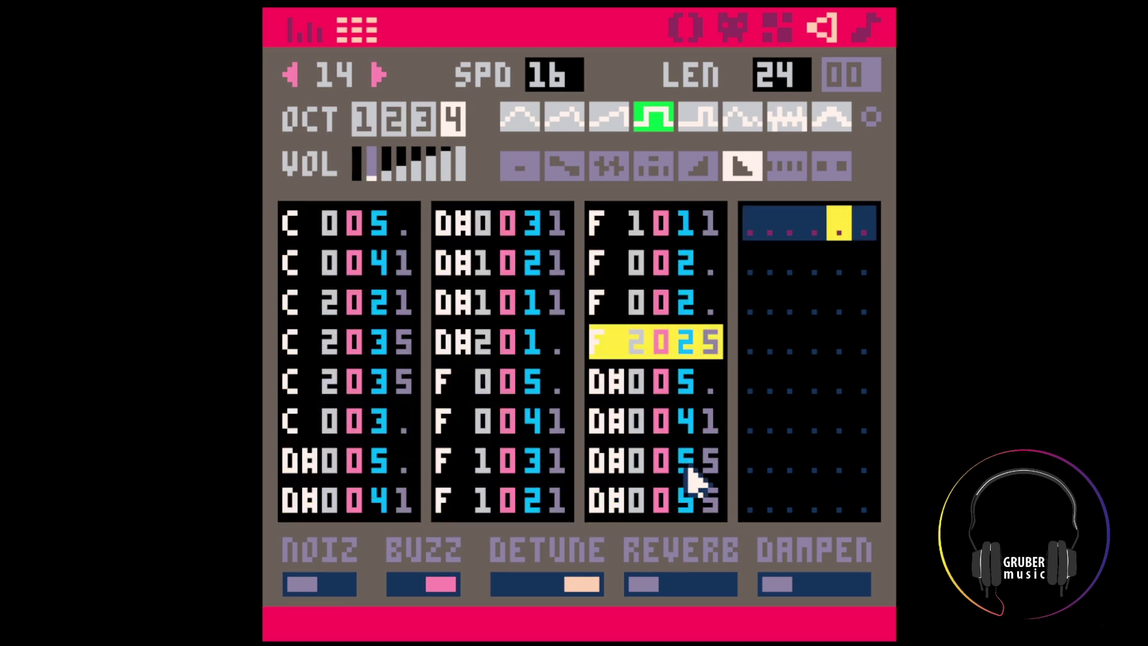
type("12")
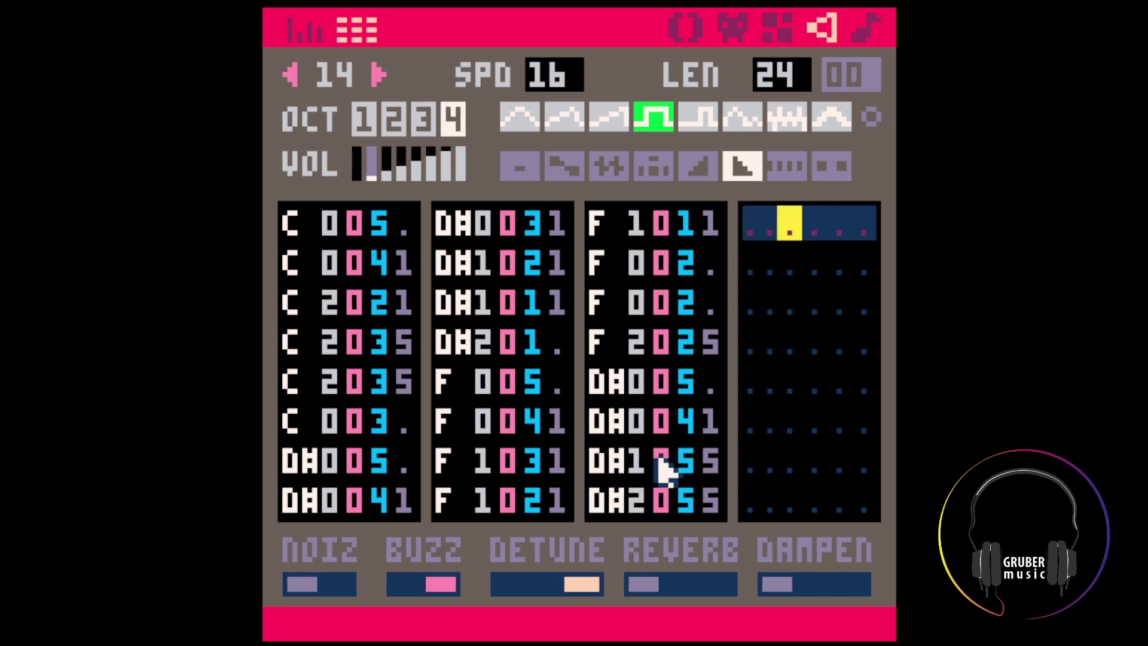
Play the end of sound 14 and set the volume of its final D# note to 4
left_click_drag(601, 469, 758, 465)
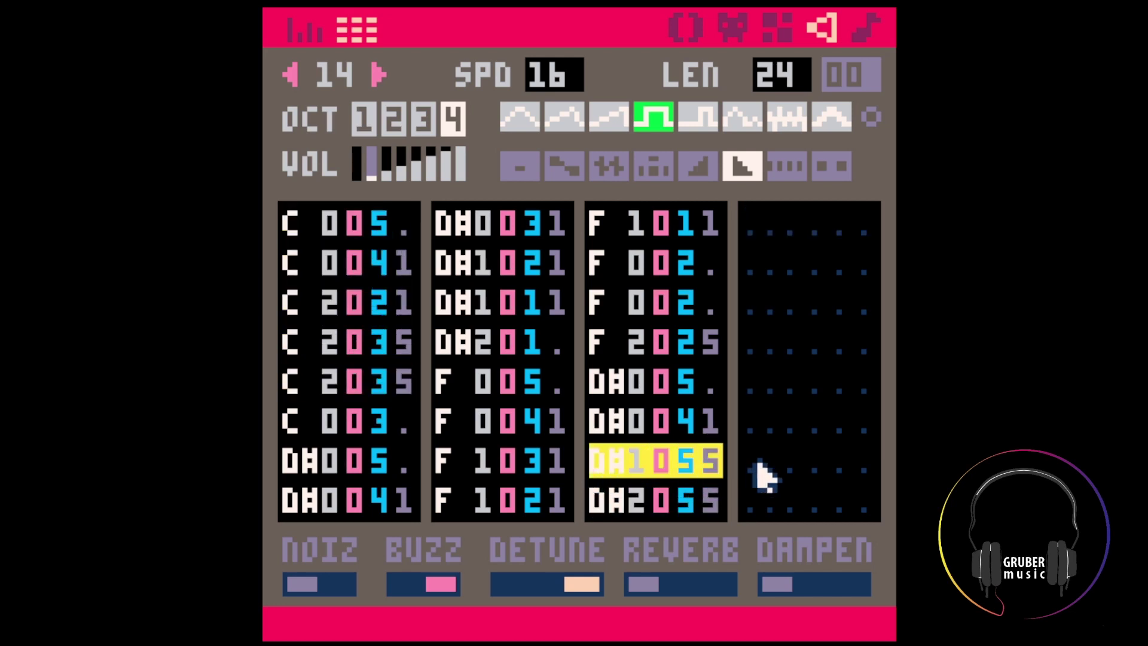
left_click(680, 426)
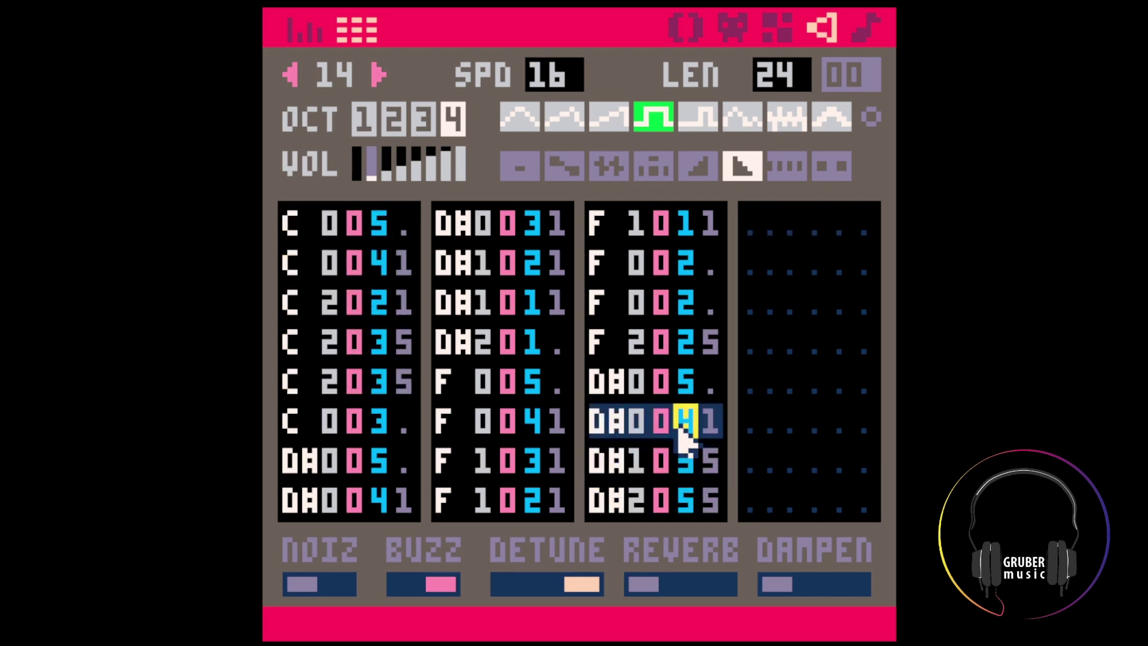
key("shift+space")
key("space")
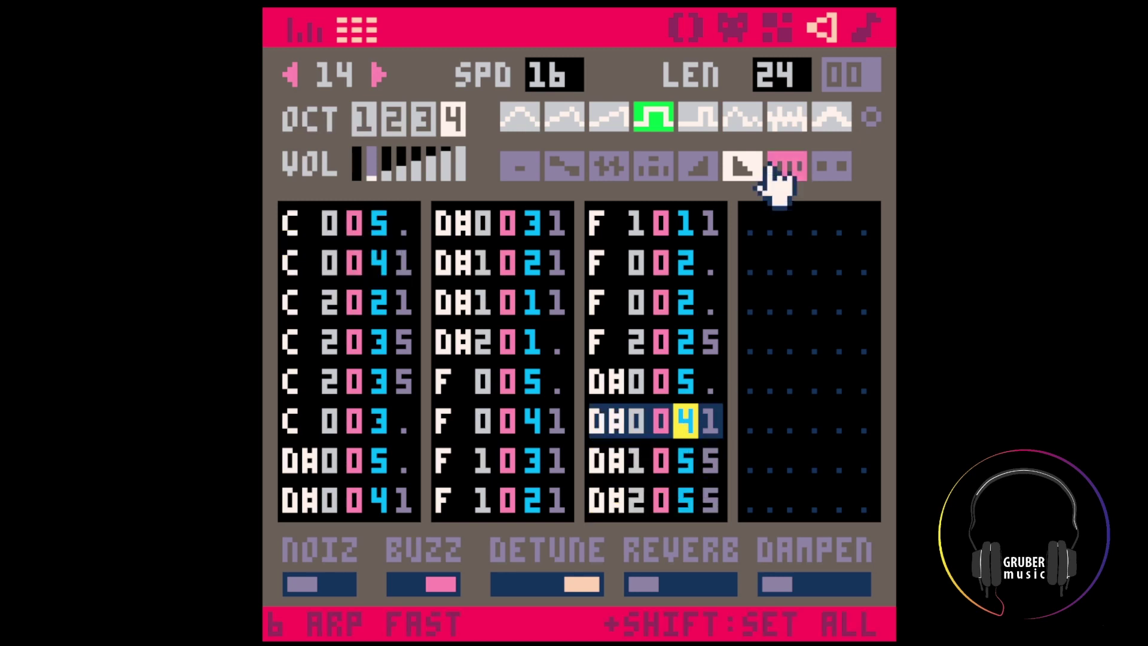
key("space")
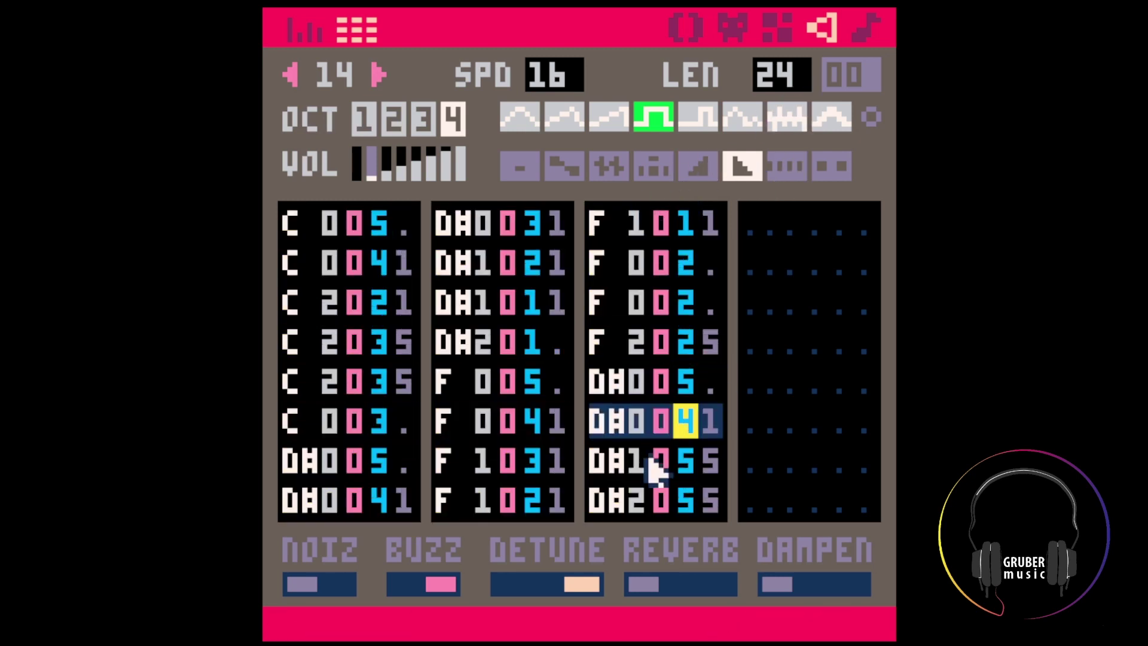
left_click(687, 502)
type("4")
left_click(658, 334)
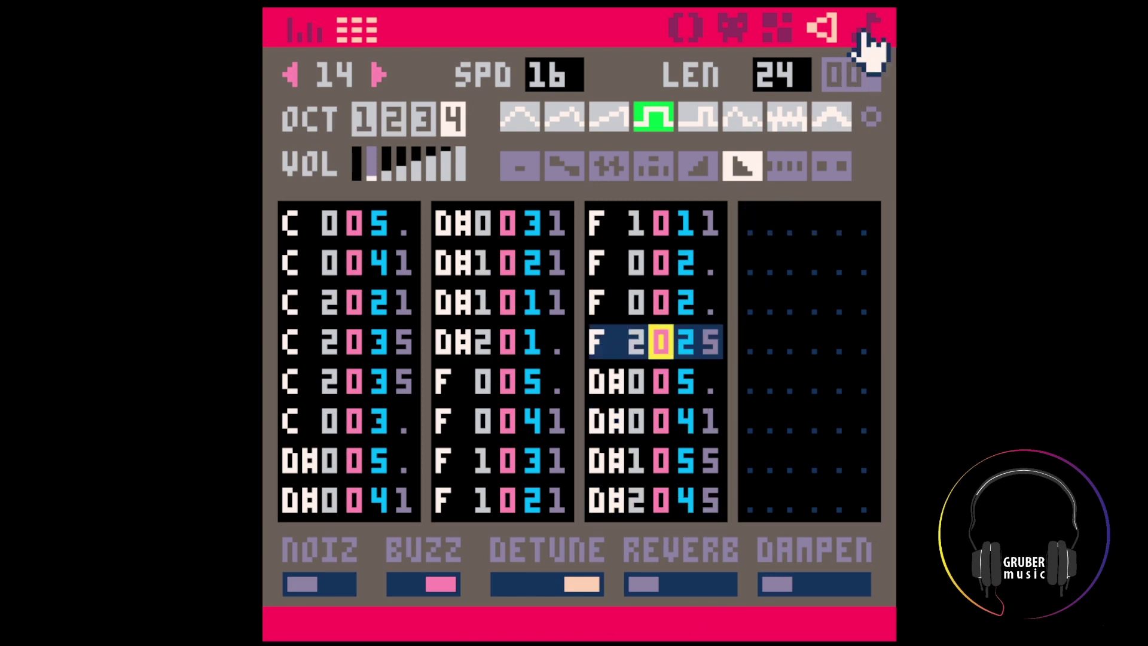
Switch to the music editor and play patterns 00 and 01 from their first rows
left_click(868, 33)
scroll(620, 353, "up", 7)
left_click(622, 215)
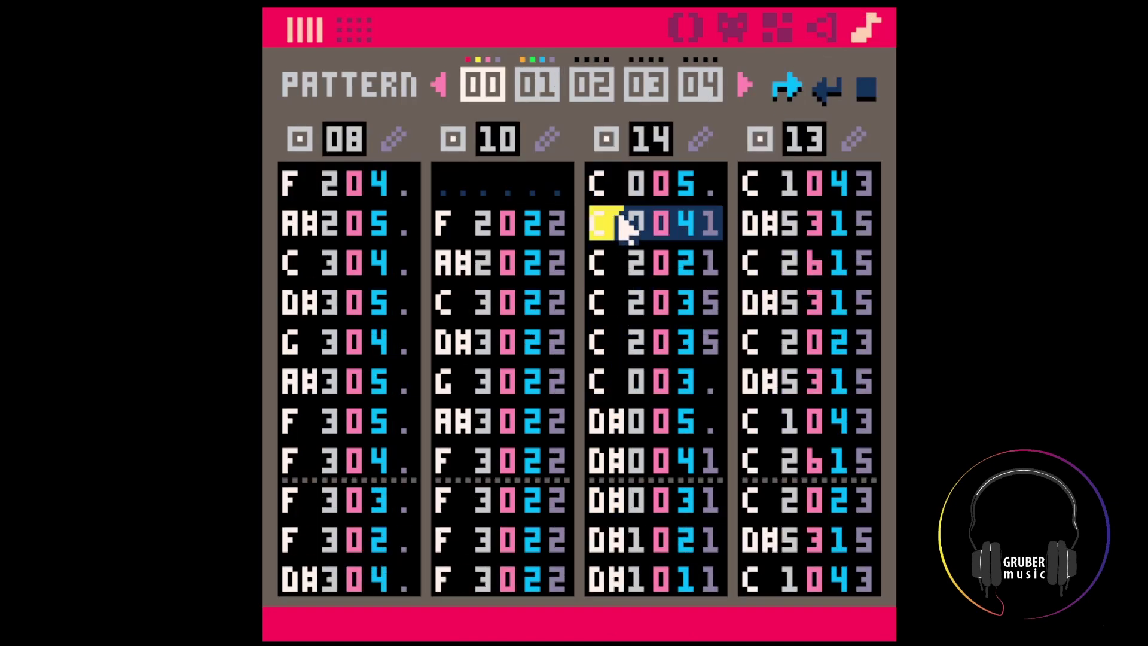
left_click(604, 189)
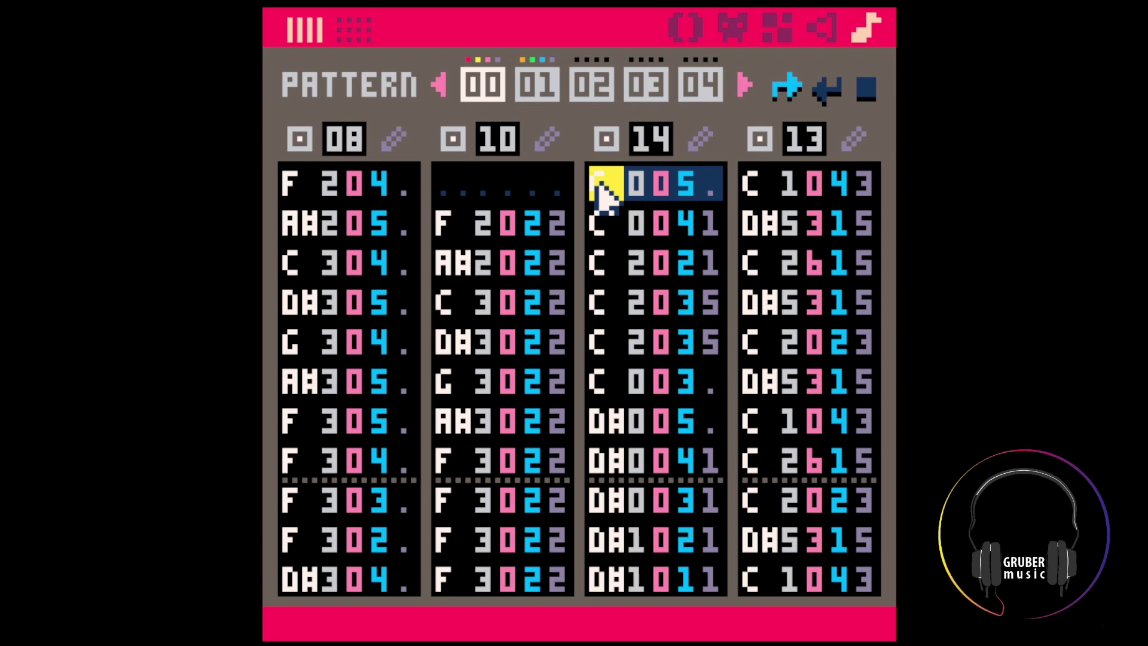
key("space")
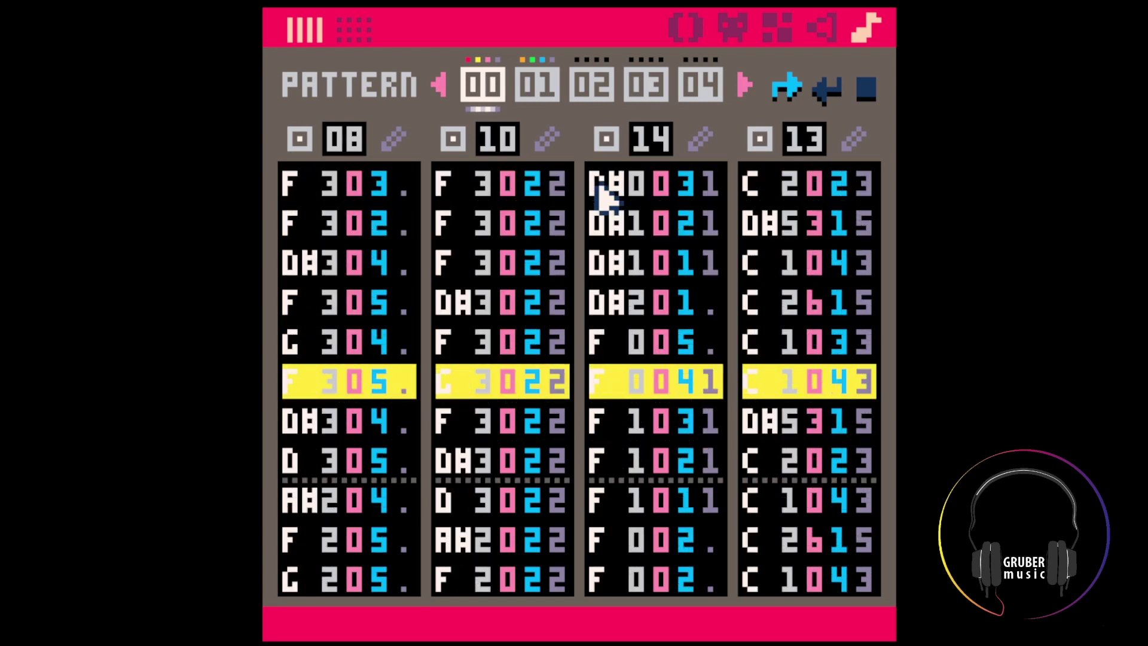
left_click(635, 265)
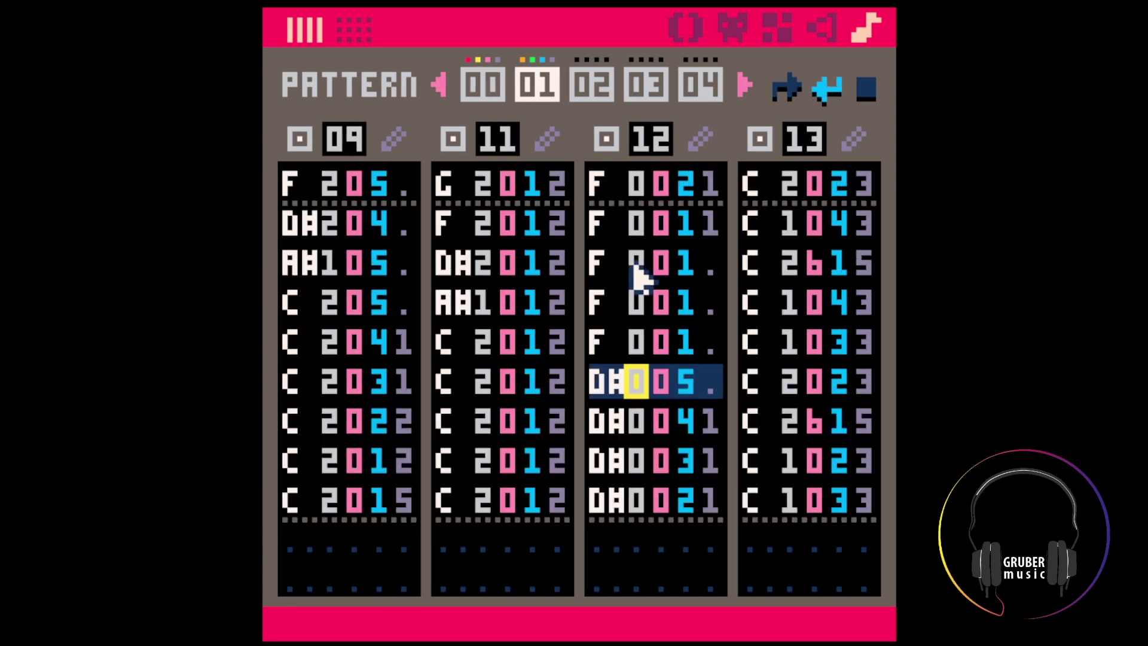
scroll(634, 265, "up", 7)
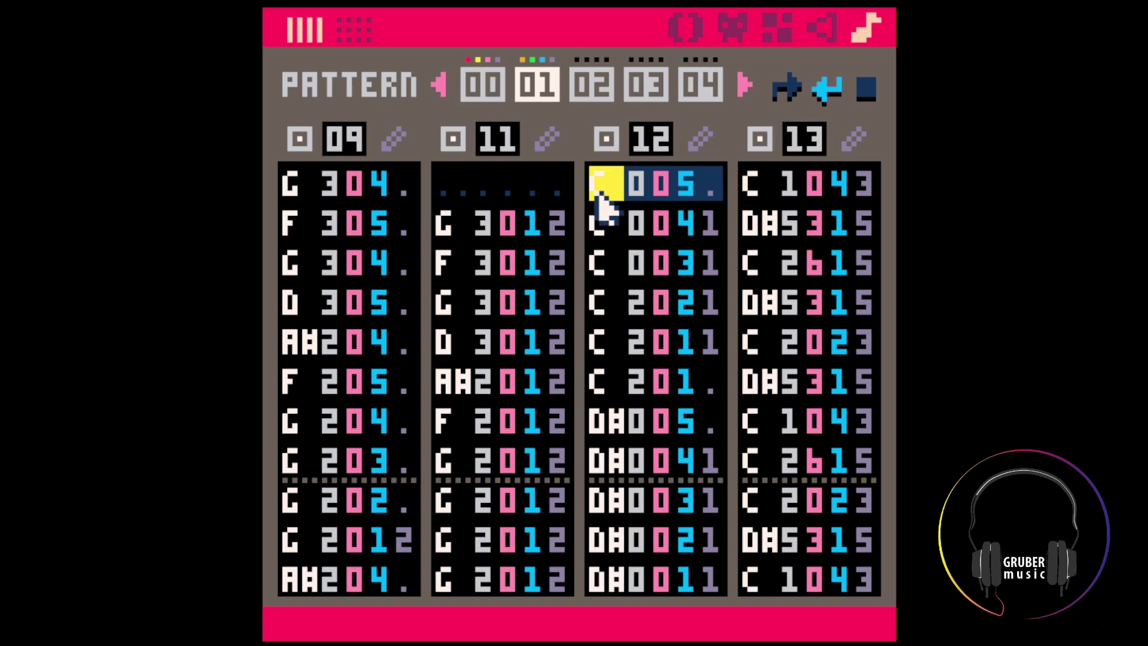
key("space")
key("space")
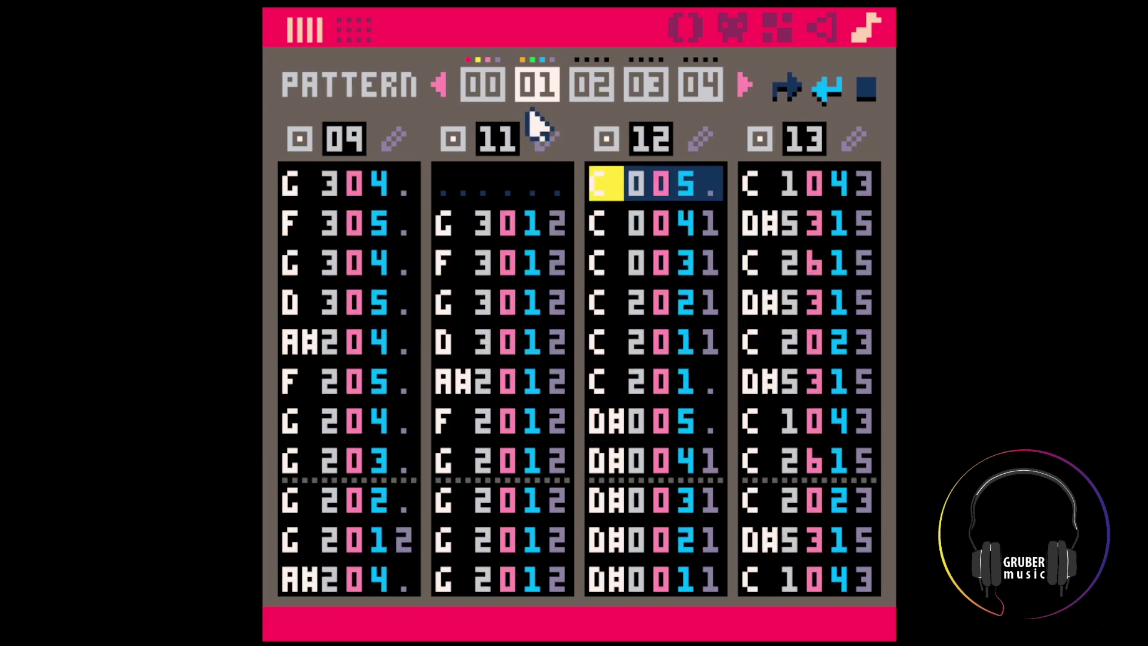
Go back to pattern 00 and examine the bass notes in its third channel from the first row down
left_click(482, 85)
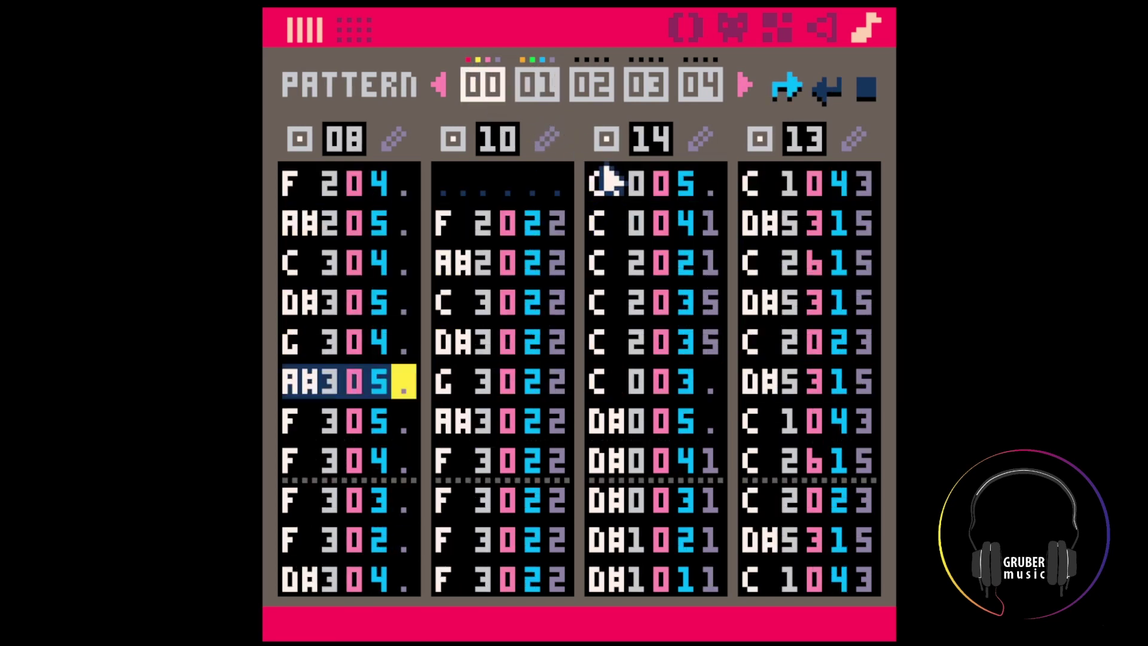
left_click_drag(607, 178, 663, 368)
left_click(709, 383)
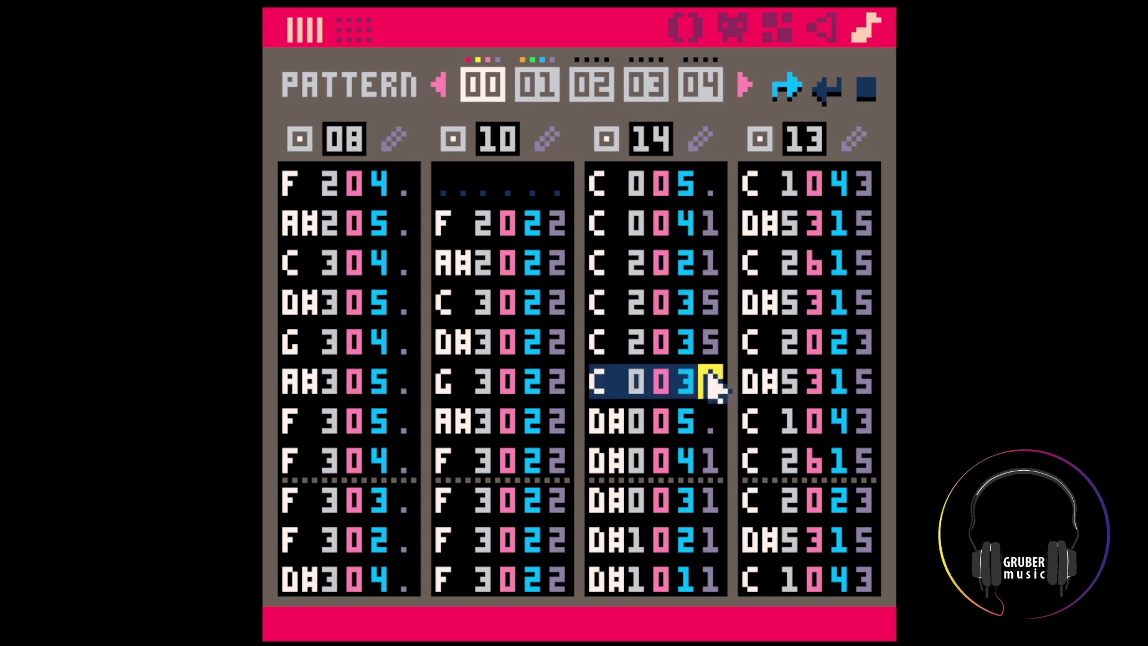
key("Up")
key("Up")
key("Up")
key("Up")
key("Up")
left_click_drag(616, 186, 710, 479)
scroll(706, 482, "down", 12)
scroll(648, 249, "up", 3)
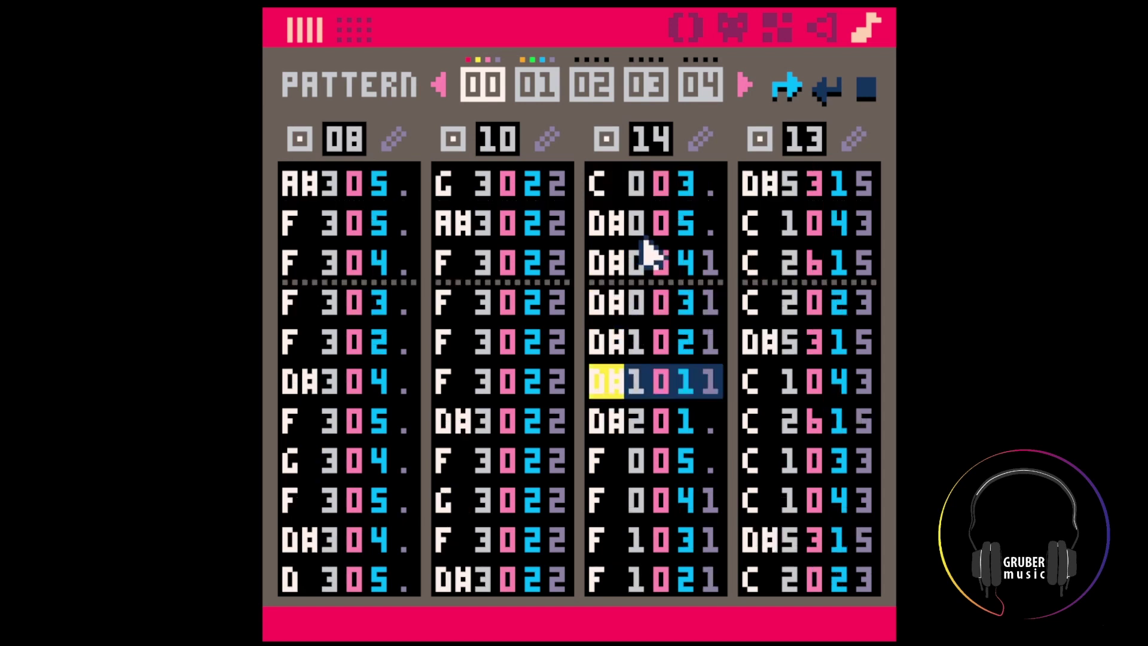
Open sound 14 from the third channel in the sound editor, review all its notes and play it
left_click(700, 139)
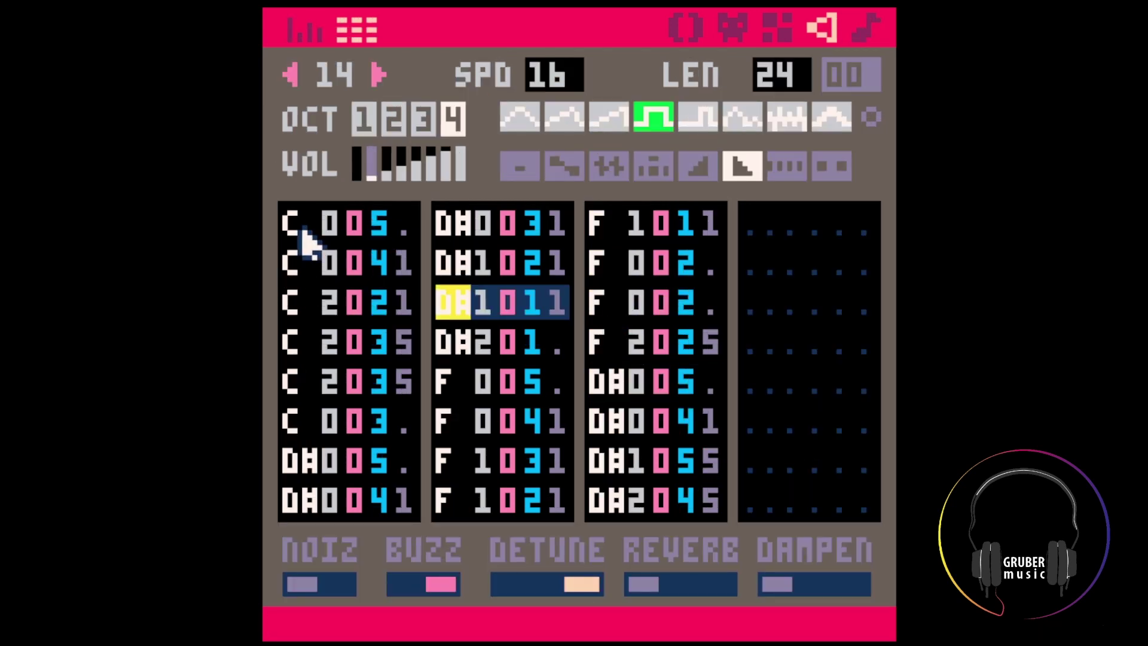
left_click_drag(302, 232, 422, 522)
left_click(688, 505, "shift")
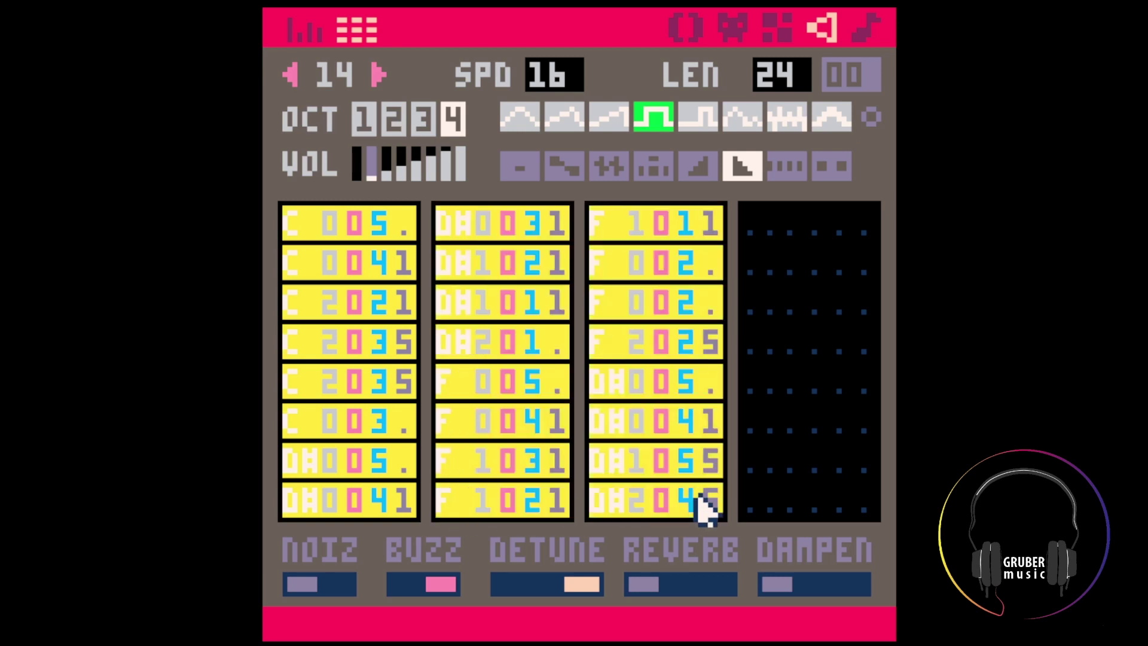
left_click(697, 506)
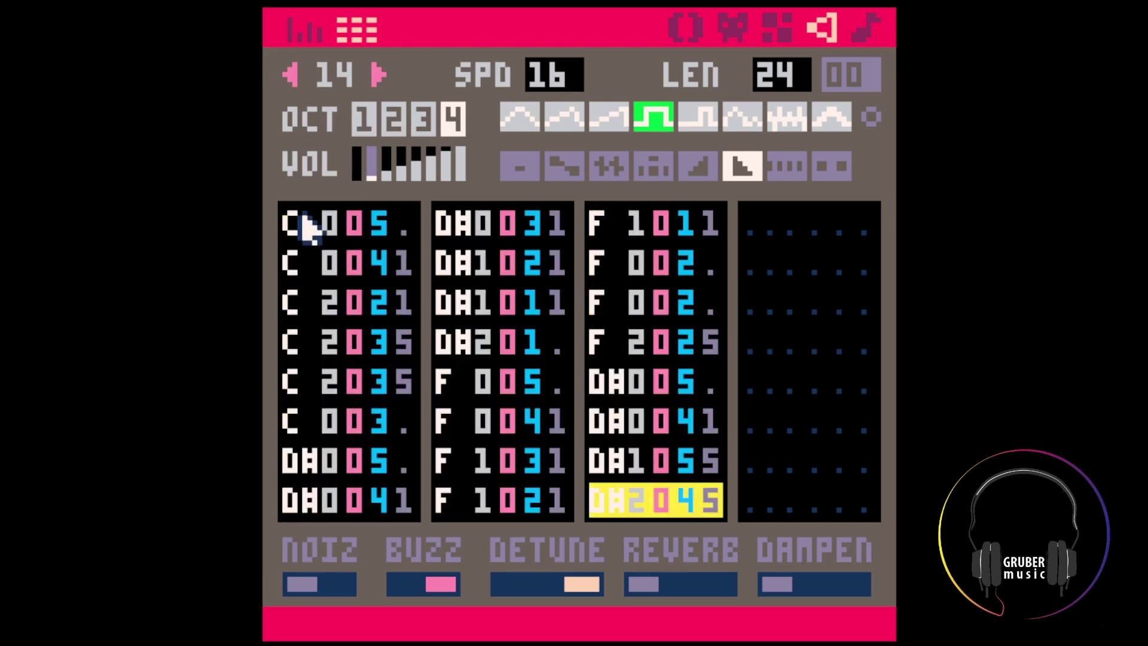
left_click_drag(305, 228, 318, 271)
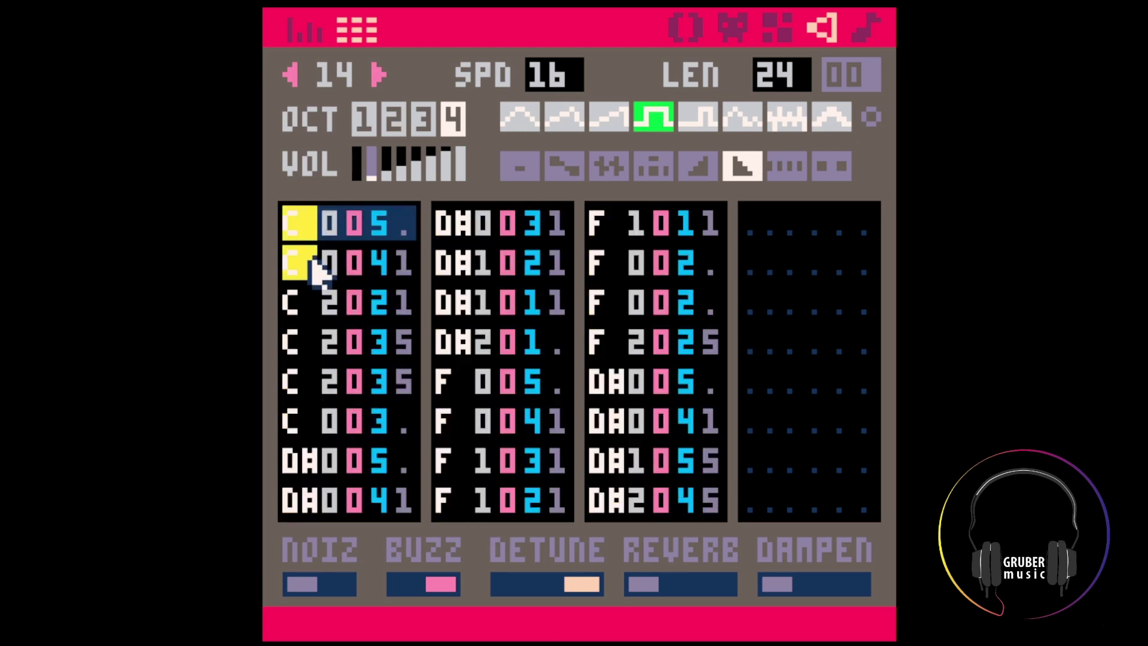
left_click(319, 353)
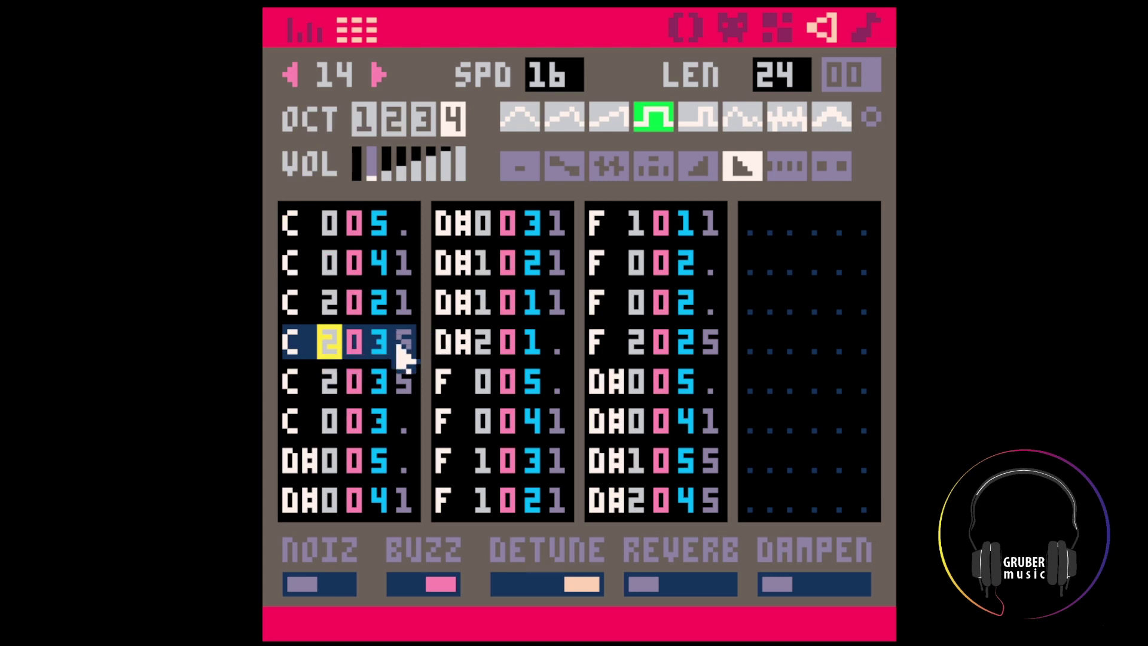
left_click(398, 305)
left_click(401, 305)
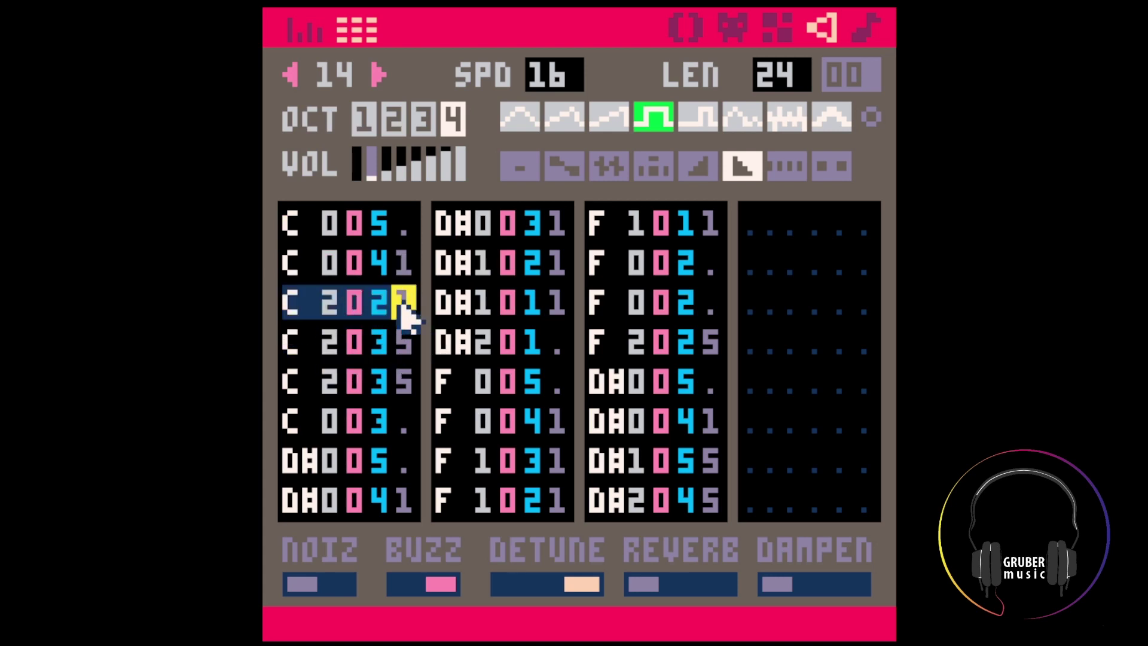
key("space")
key("space")
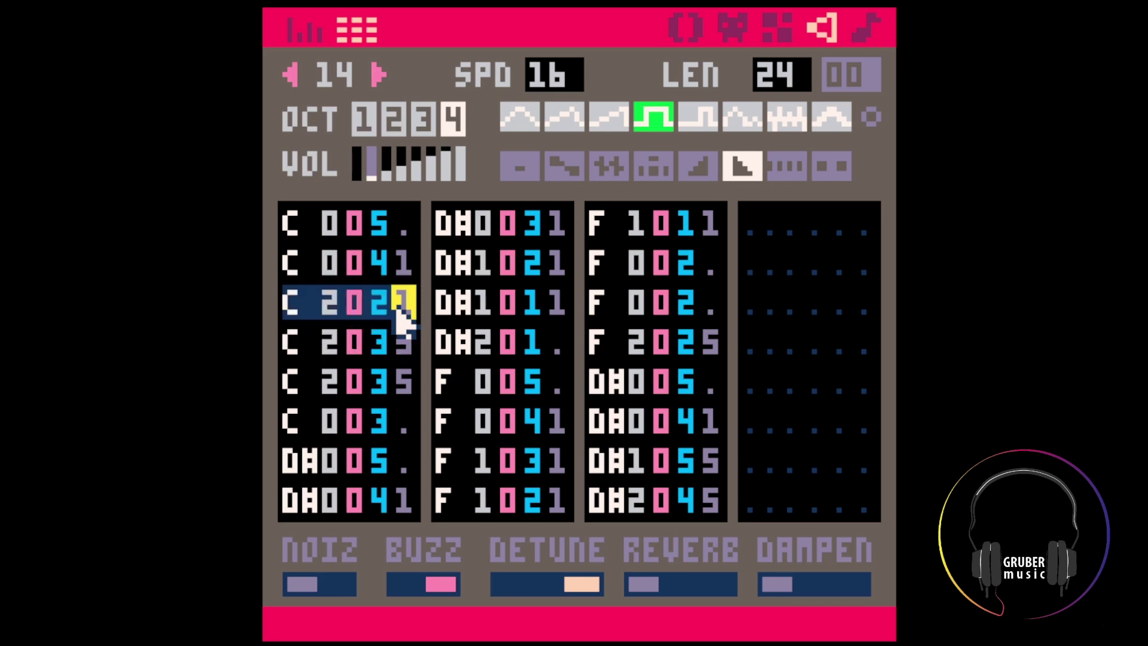
left_click(354, 224)
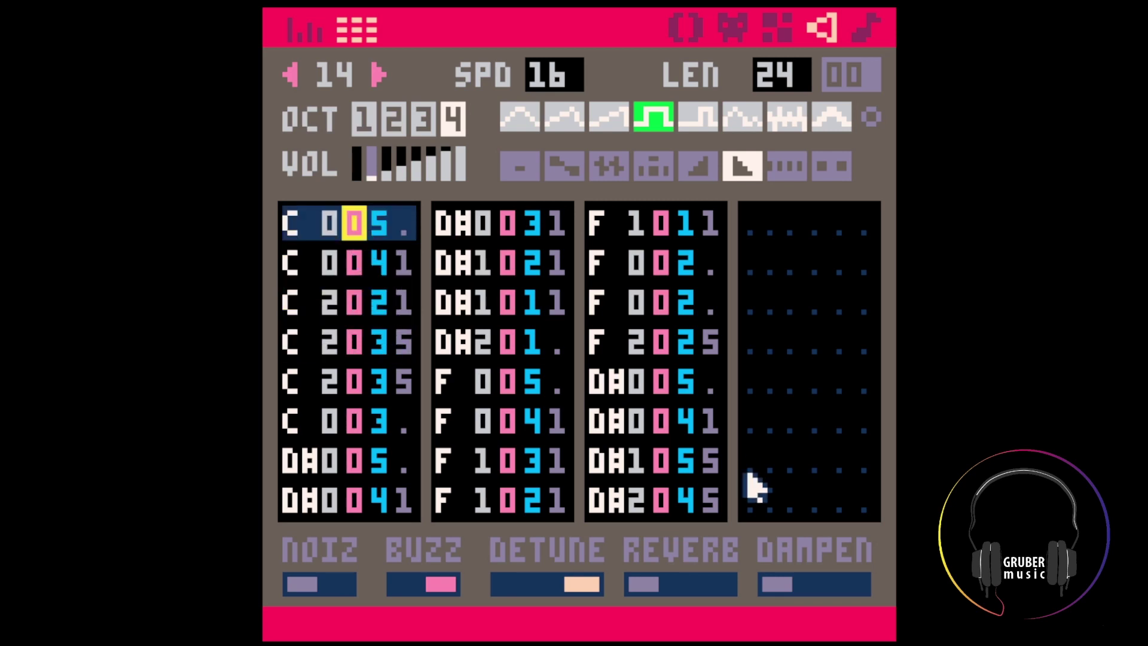
Review the instrument, volume and effect values of all notes in sound 14 and play the sound
left_click(663, 501, "shift")
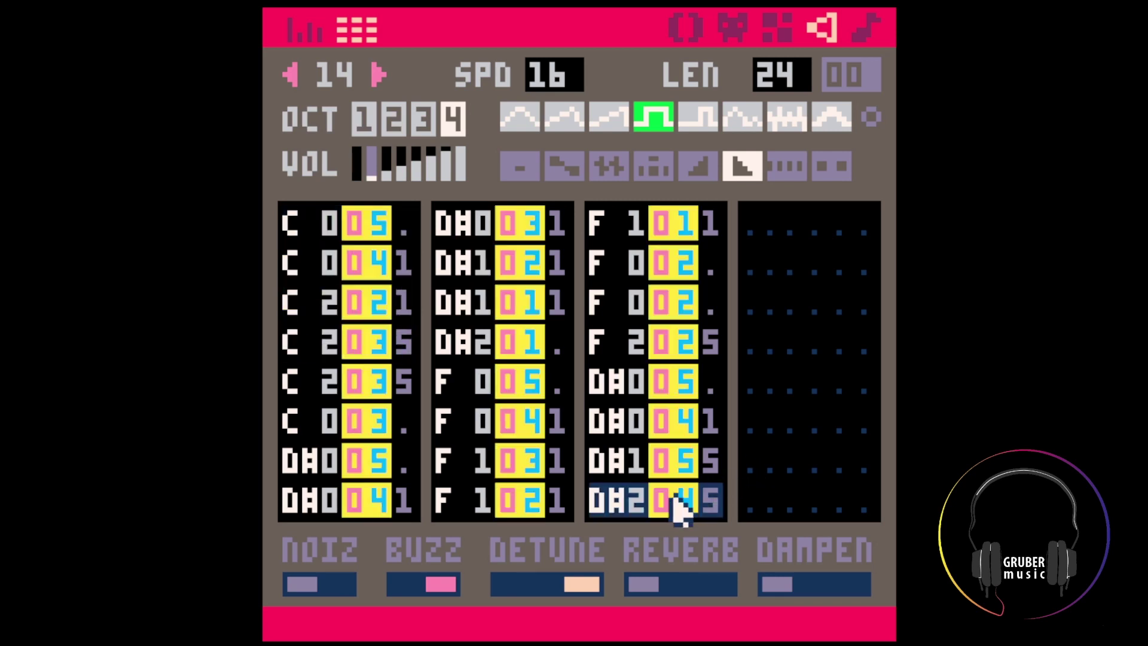
left_click(393, 368)
left_click(400, 268)
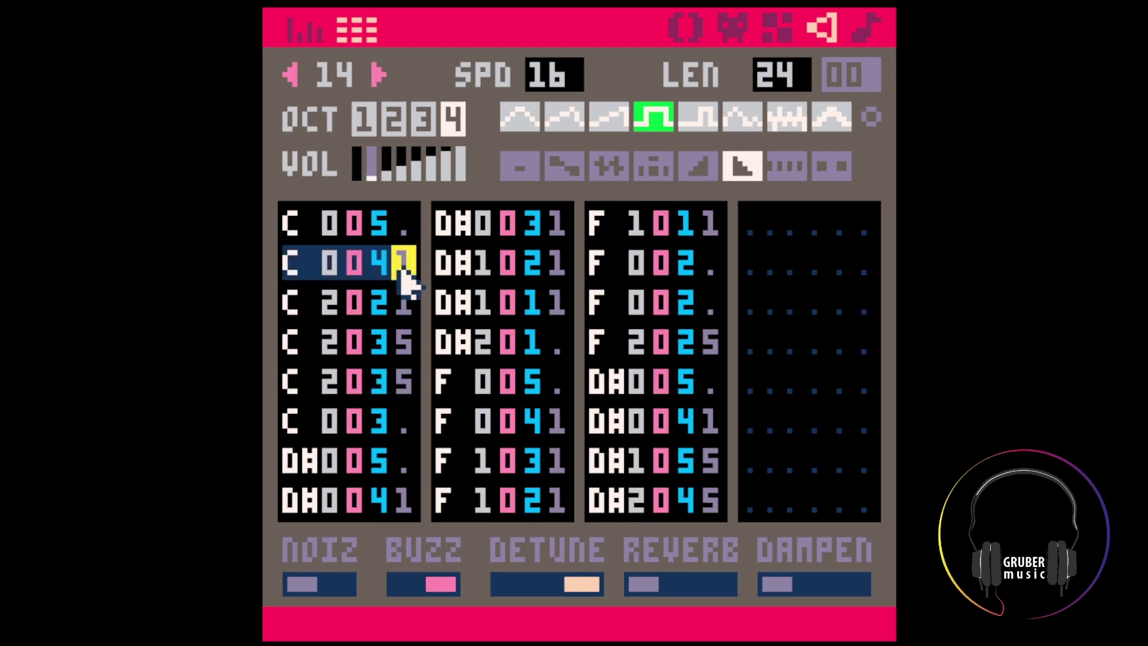
left_click(403, 388)
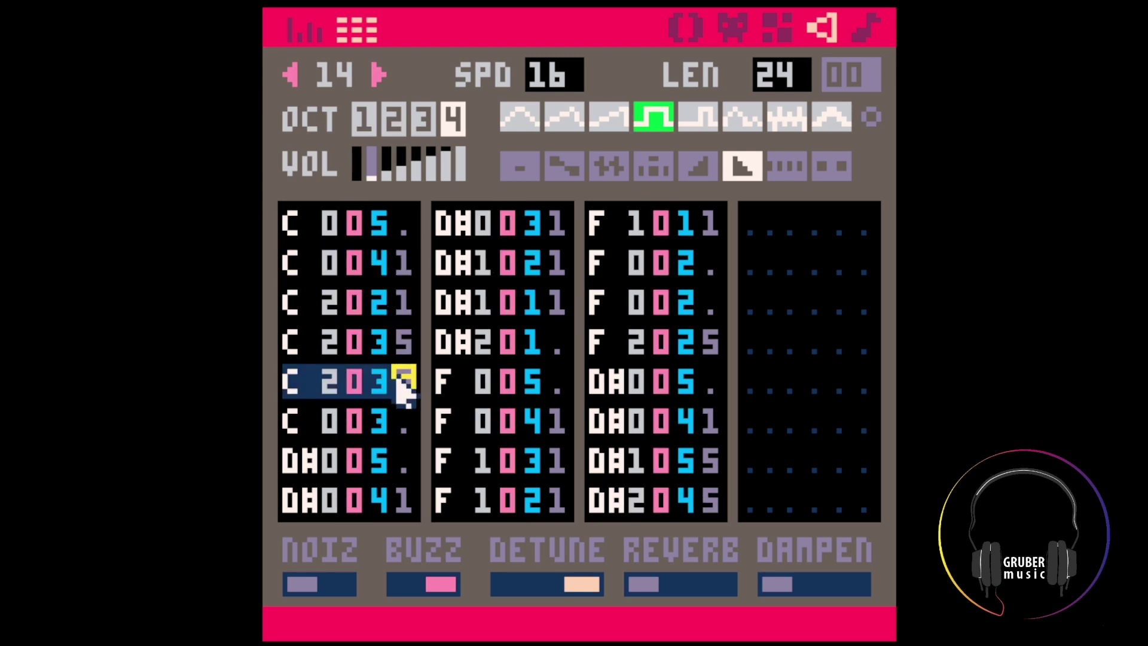
key("space")
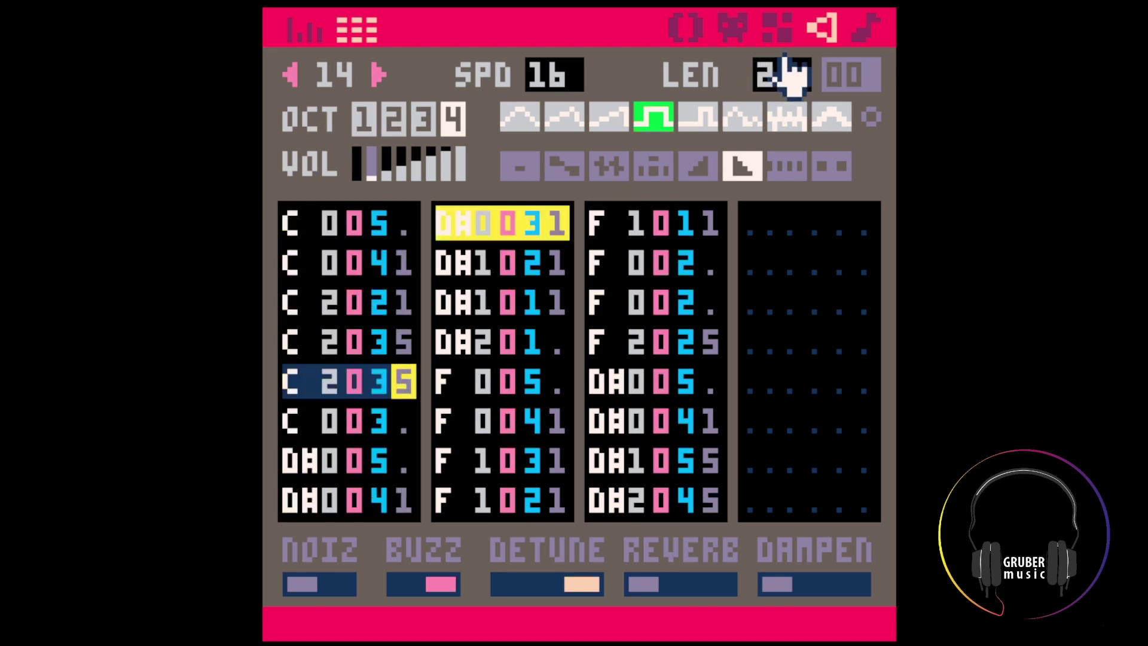
Switch to the music editor, compare patterns 00 and 01, and assign sound 14 to pattern 01's third channel
left_click(869, 25)
left_click(537, 86)
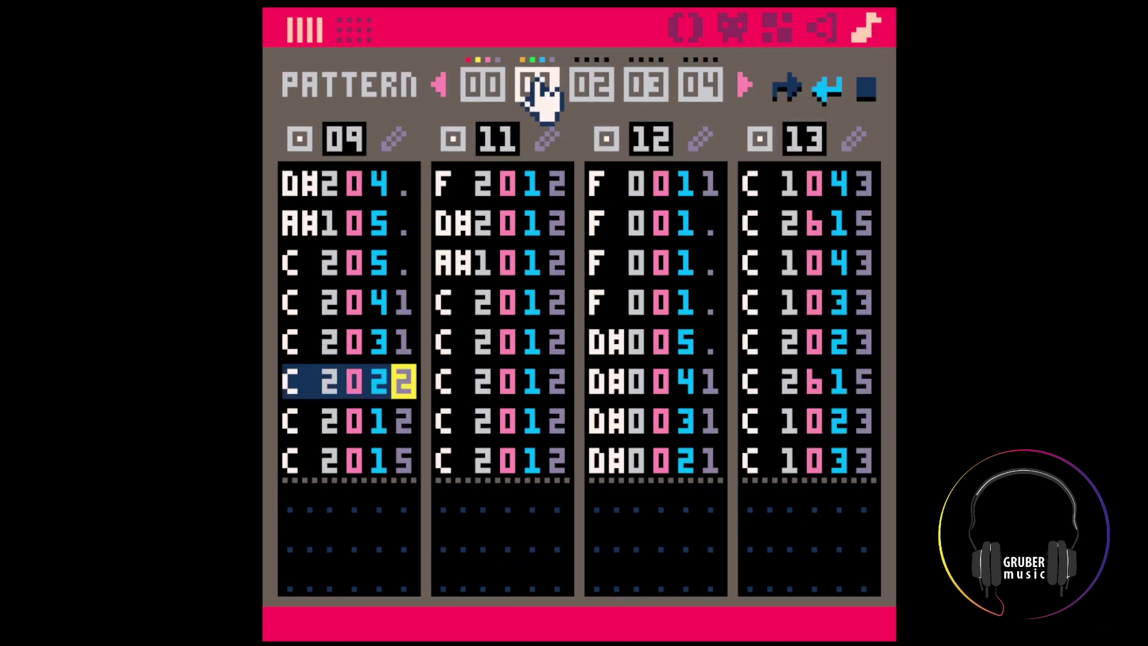
left_click(487, 90)
left_click(527, 90)
left_click(490, 90)
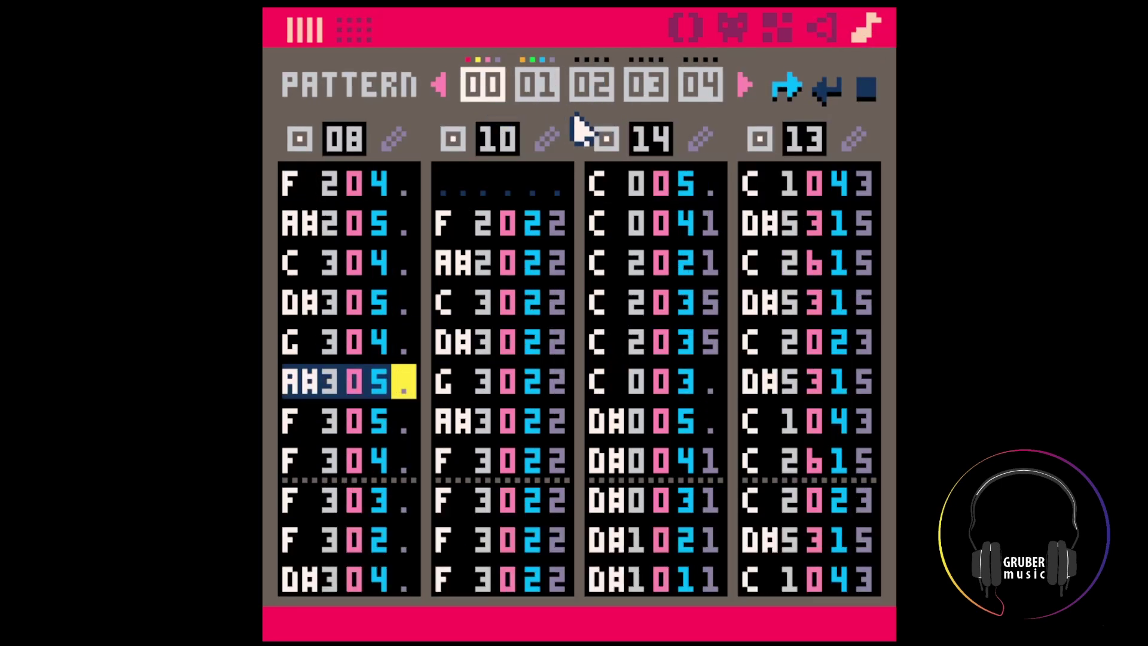
left_click(538, 90)
left_click(657, 158)
left_click(657, 158)
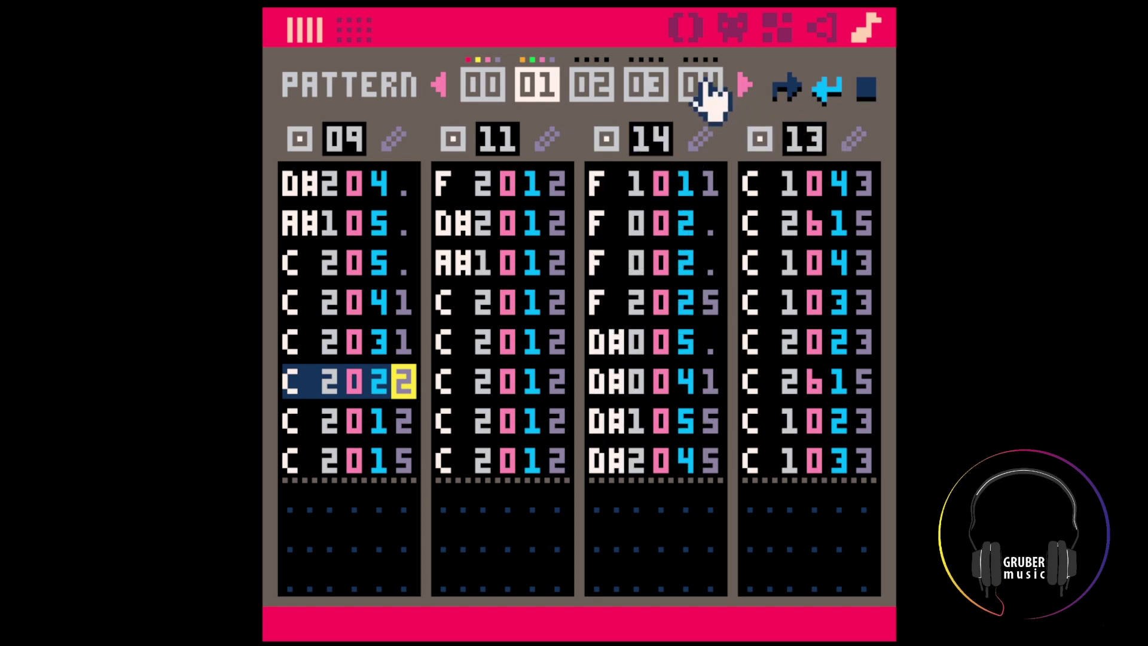
Play the song from pattern 00 through pattern 01 and stop it at the end
left_click(483, 90)
key("space")
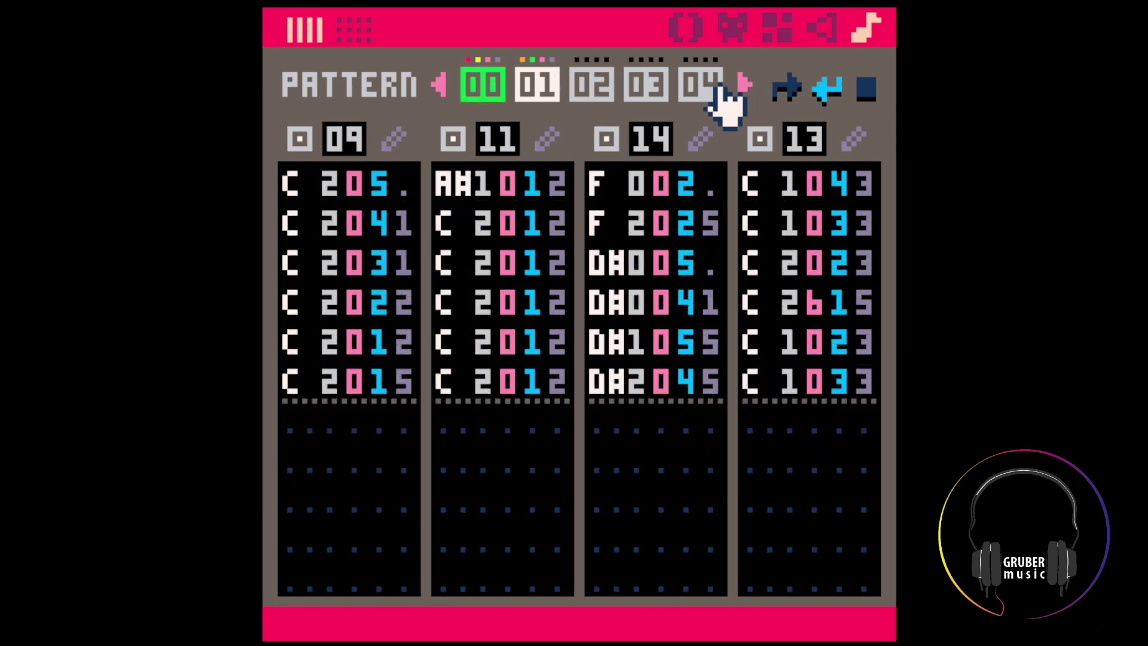
left_click(659, 237)
key("Home")
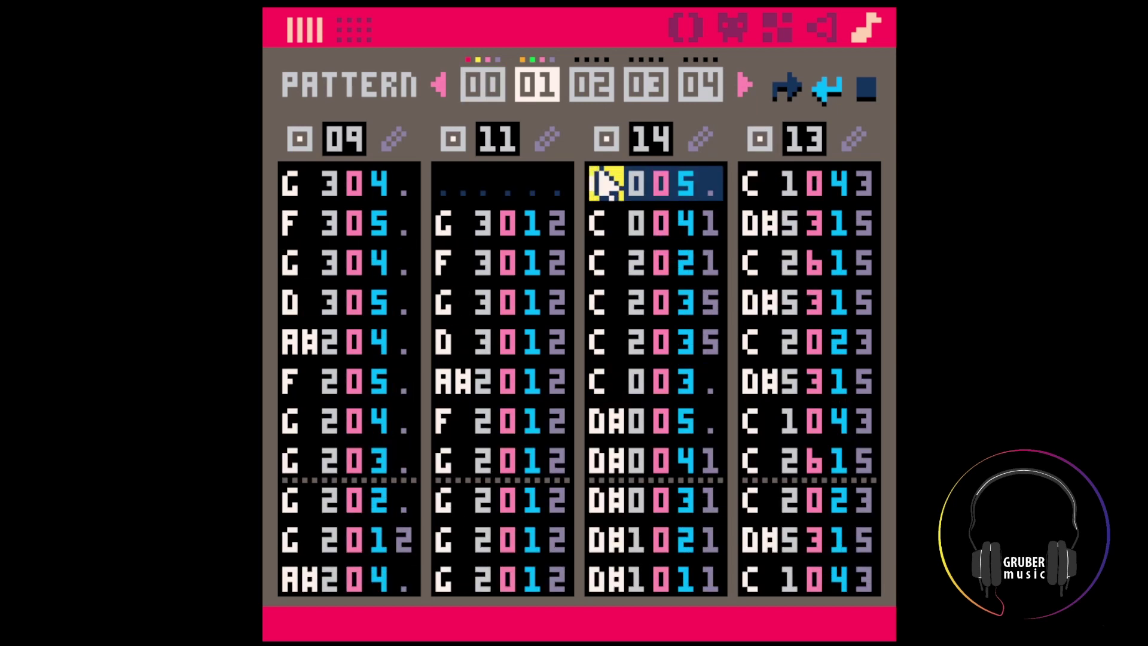
Copy patterns 00 and 01 and paste them into patterns 02 and 03
left_click(526, 90, "shift")
key("ctrl+c")
left_click(571, 93)
key("ctrl+v")
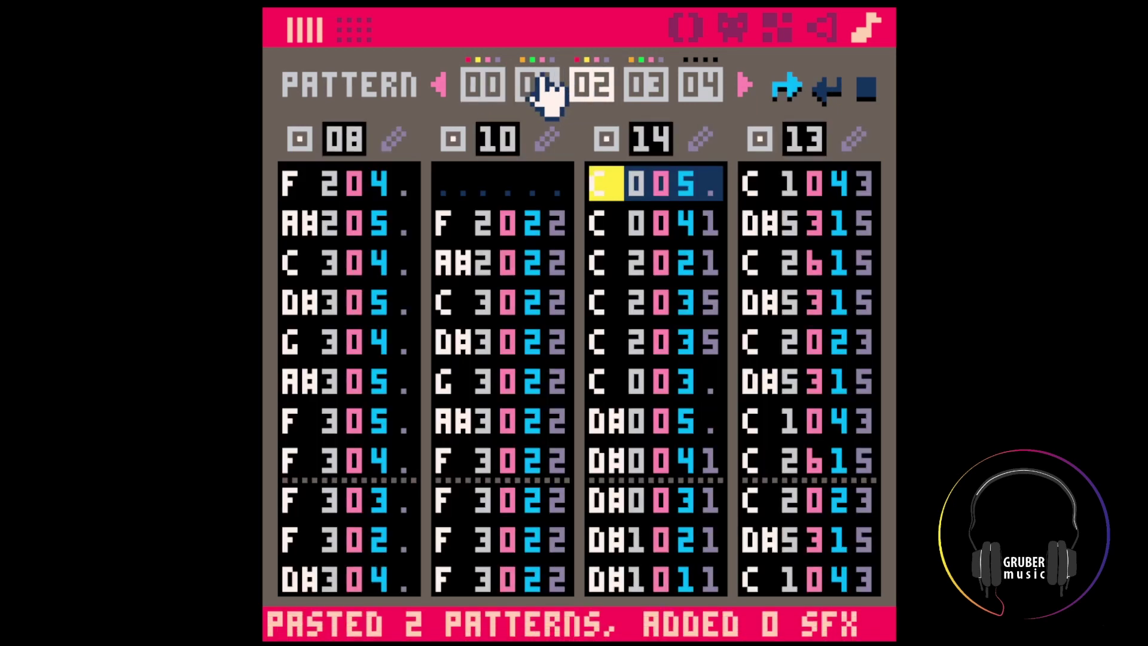
Mute the first and second channels in patterns 00 and 01, keeping only sounds 14 and 13
left_click(469, 86)
left_click(308, 131)
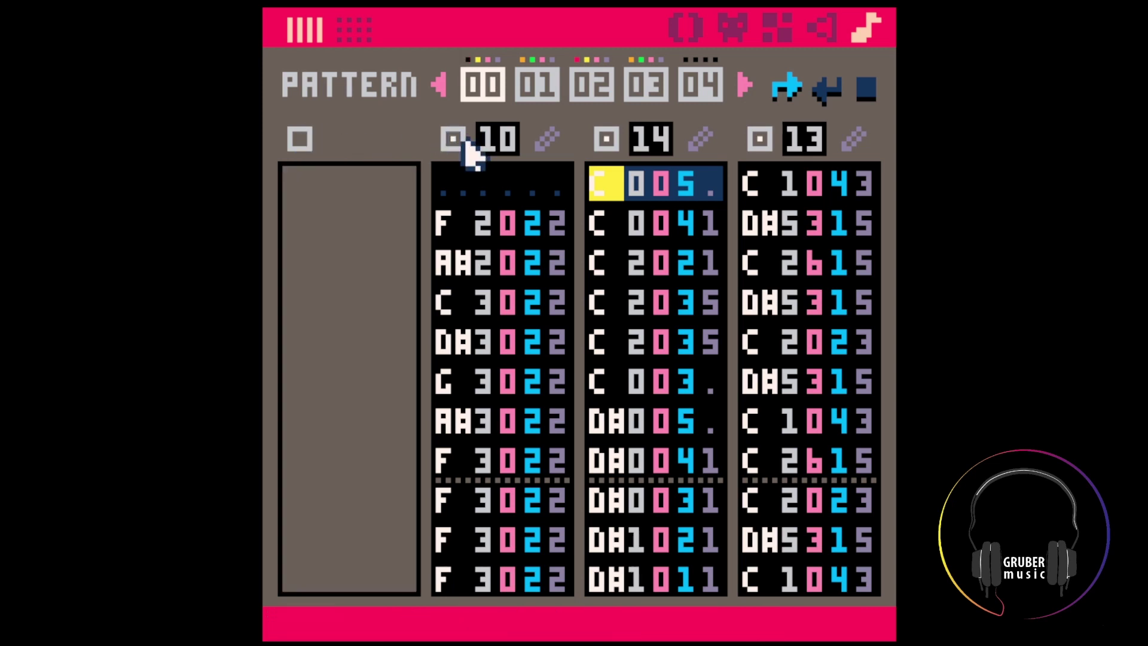
left_click(485, 134)
left_click(458, 136)
left_click(518, 96)
left_click(452, 139)
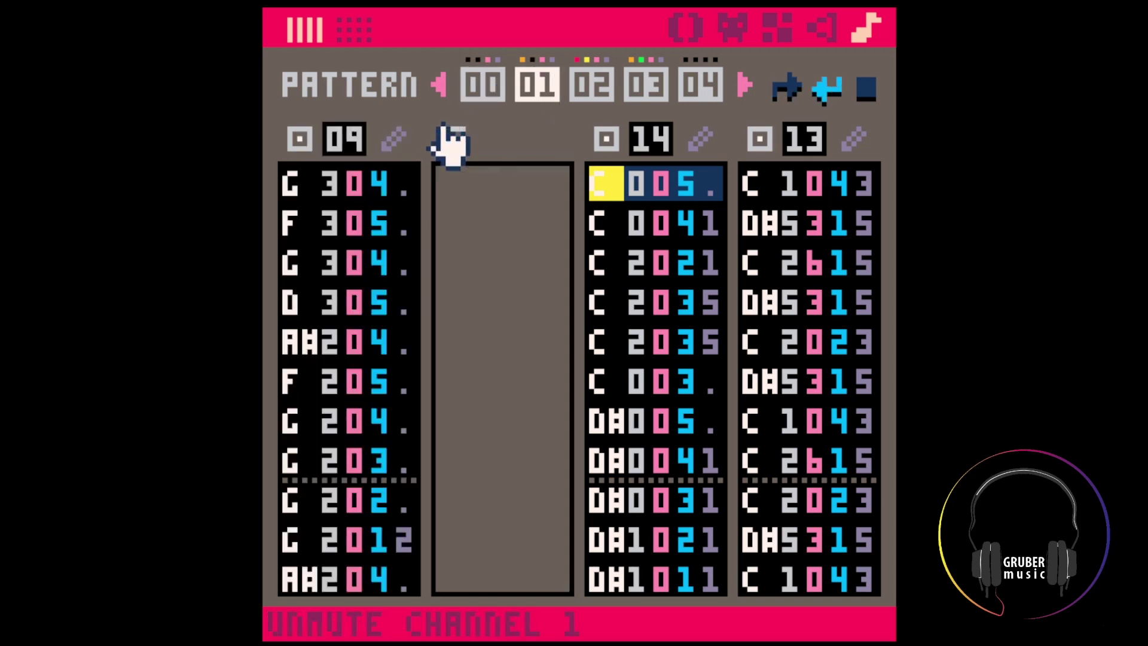
left_click(299, 139)
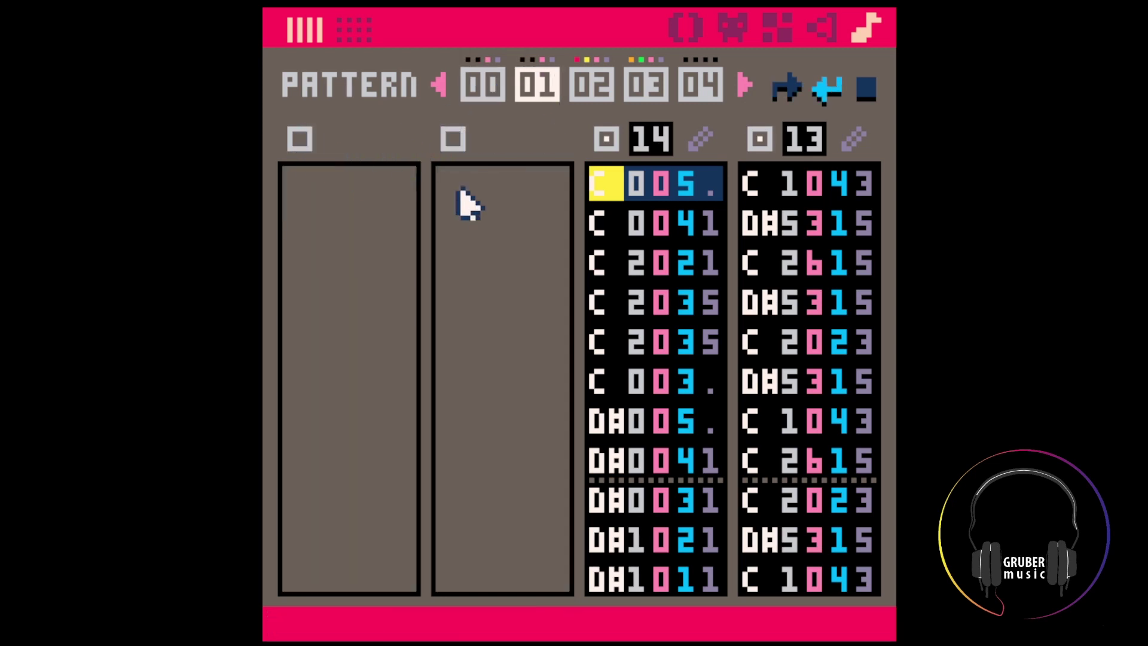
Play the bass and drum intro from pattern 00 and check pattern 02
left_click(490, 91)
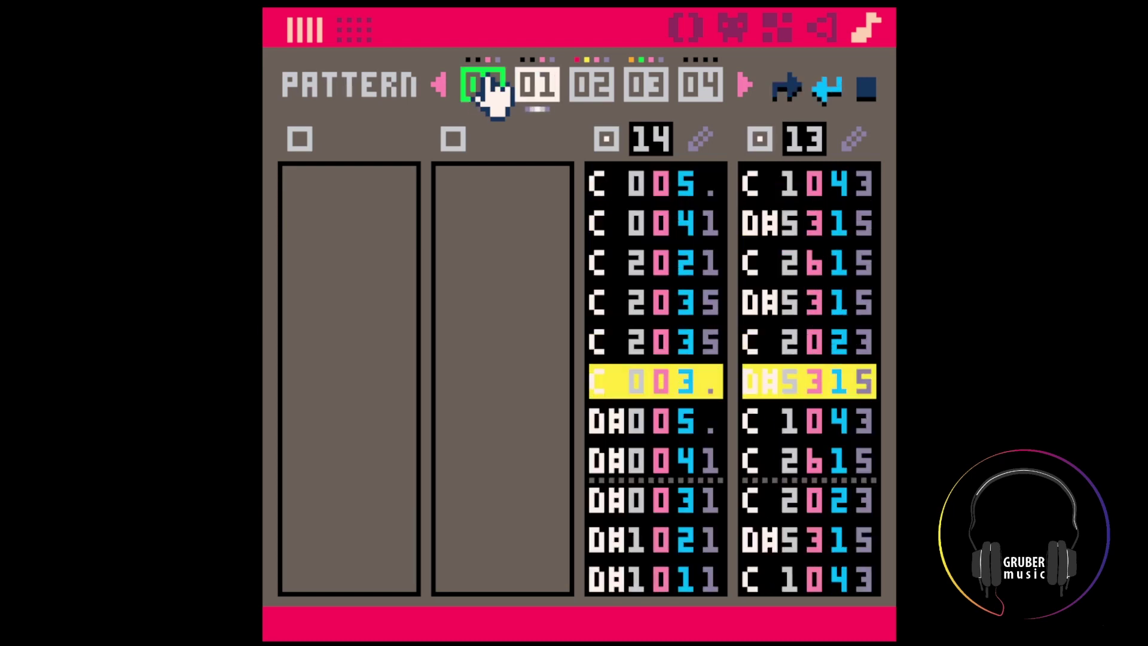
key("space")
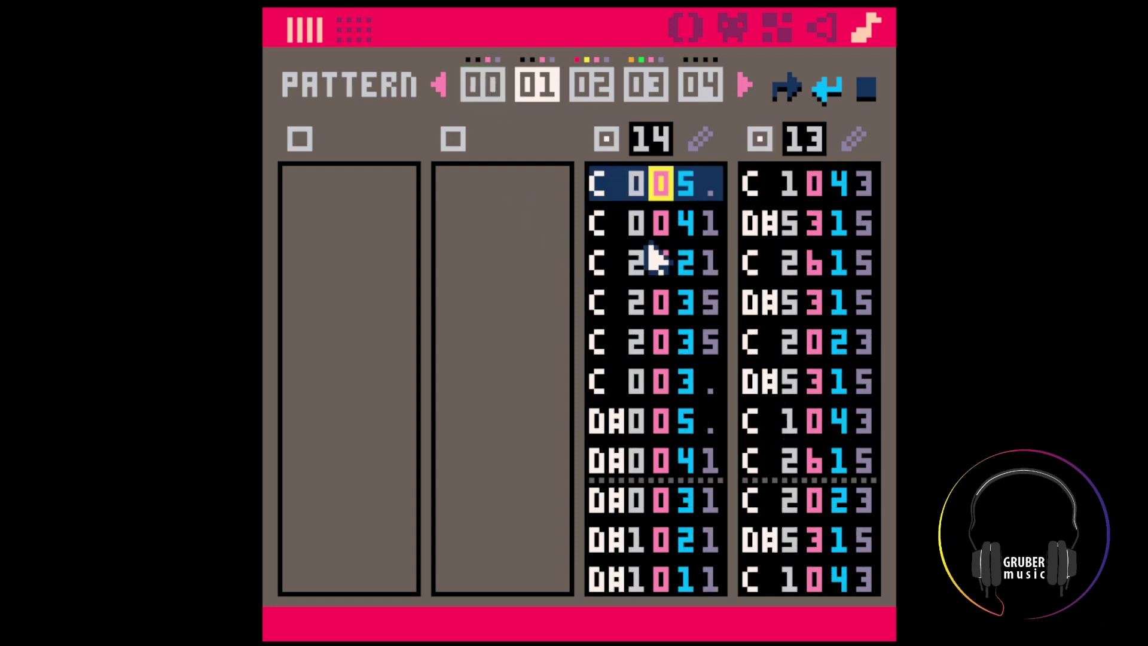
left_click(593, 84)
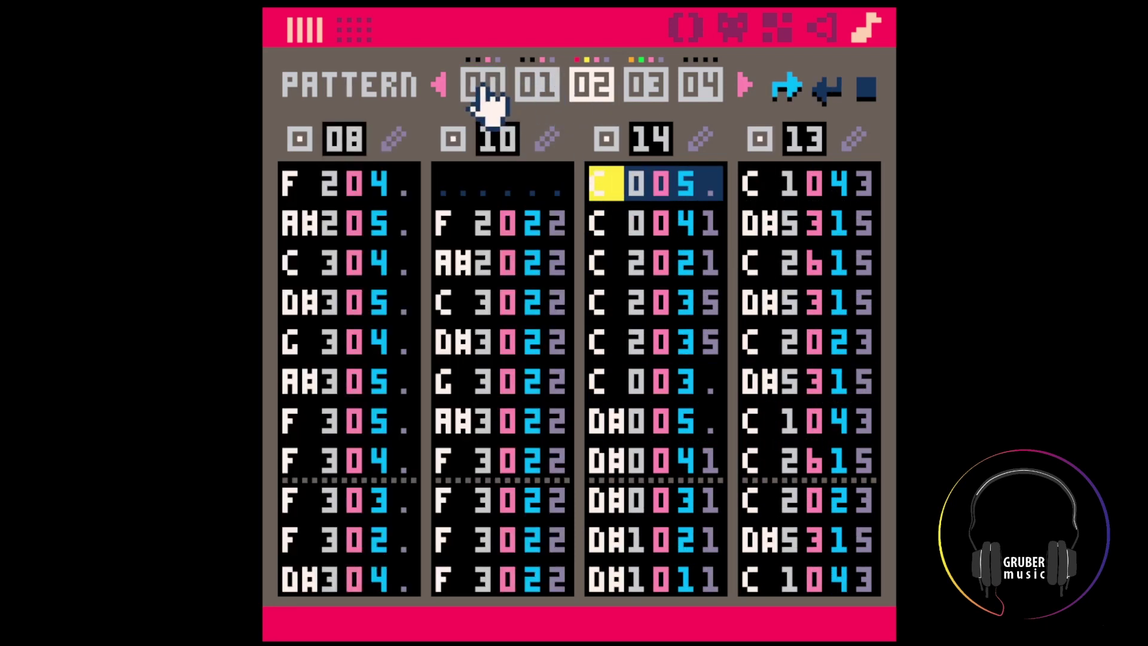
Copy patterns 00 to 03 and paste them starting at pattern 02
left_click(482, 88)
left_click(646, 85, "shift")
key("ctrl+c")
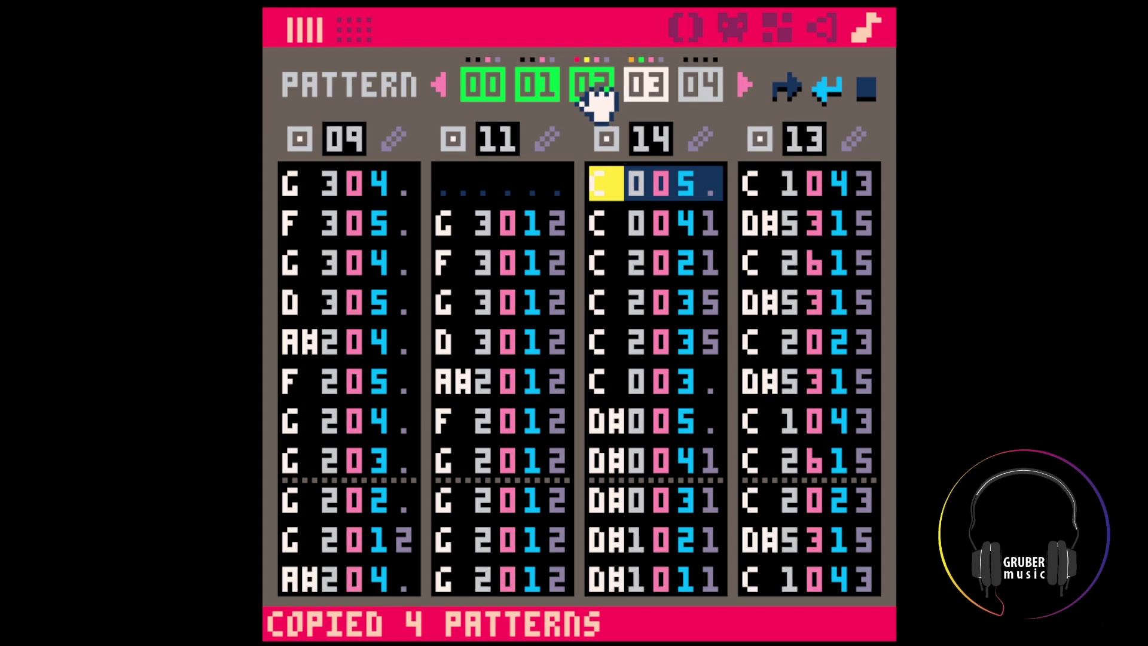
left_click(592, 89)
key("ctrl+v")
left_click(699, 90)
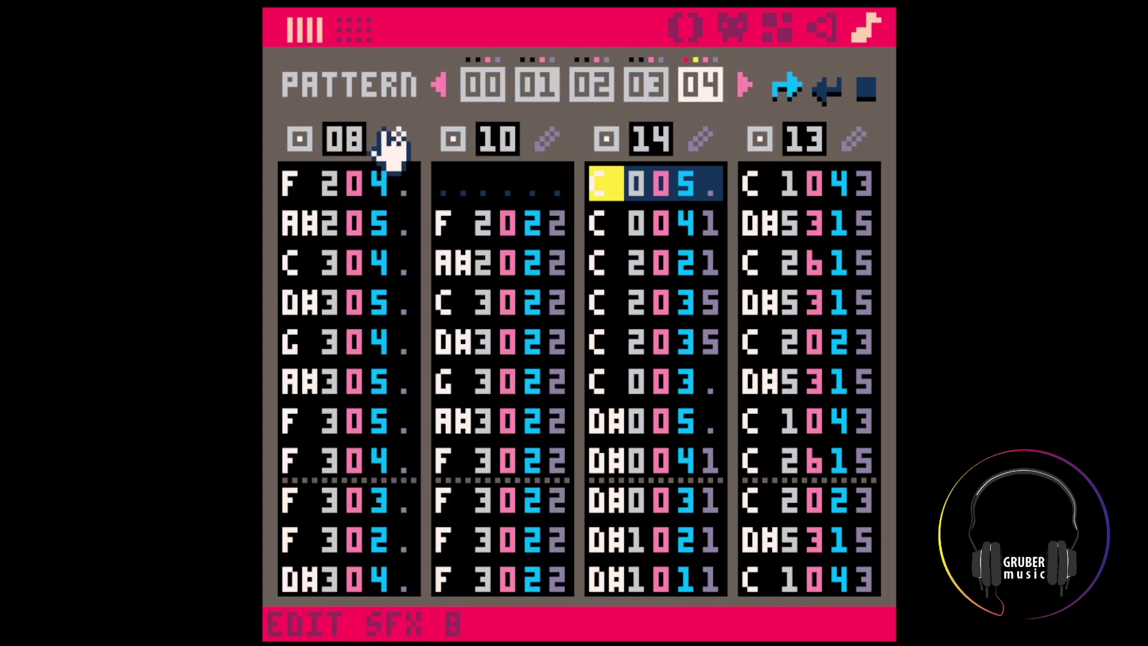
Turn the first channel of pattern 00 back on with sound 08
left_click(482, 87)
left_click(301, 140)
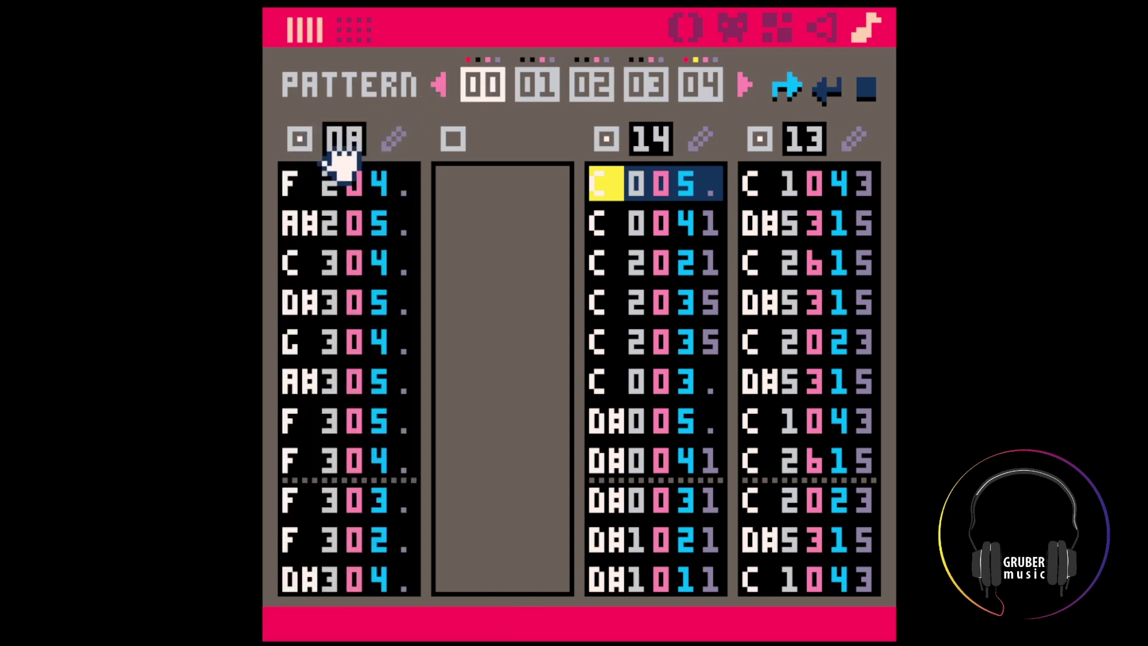
scroll(341, 144, "up", 3)
scroll(342, 160, "down", 3)
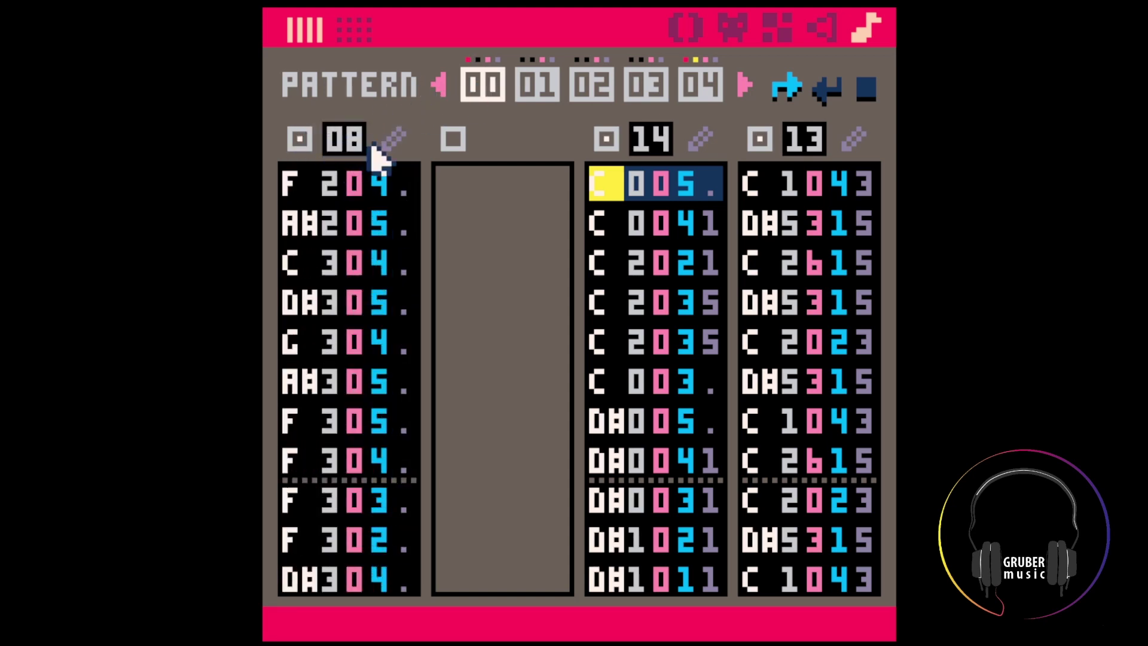
Open sound 08 in the sound editor, copy the whole sound and paste it into the empty sound 15
left_click(391, 141)
left_click(343, 73)
key("ctrl+c")
left_click(375, 72)
left_click(374, 71)
left_click(375, 72)
left_click(374, 71)
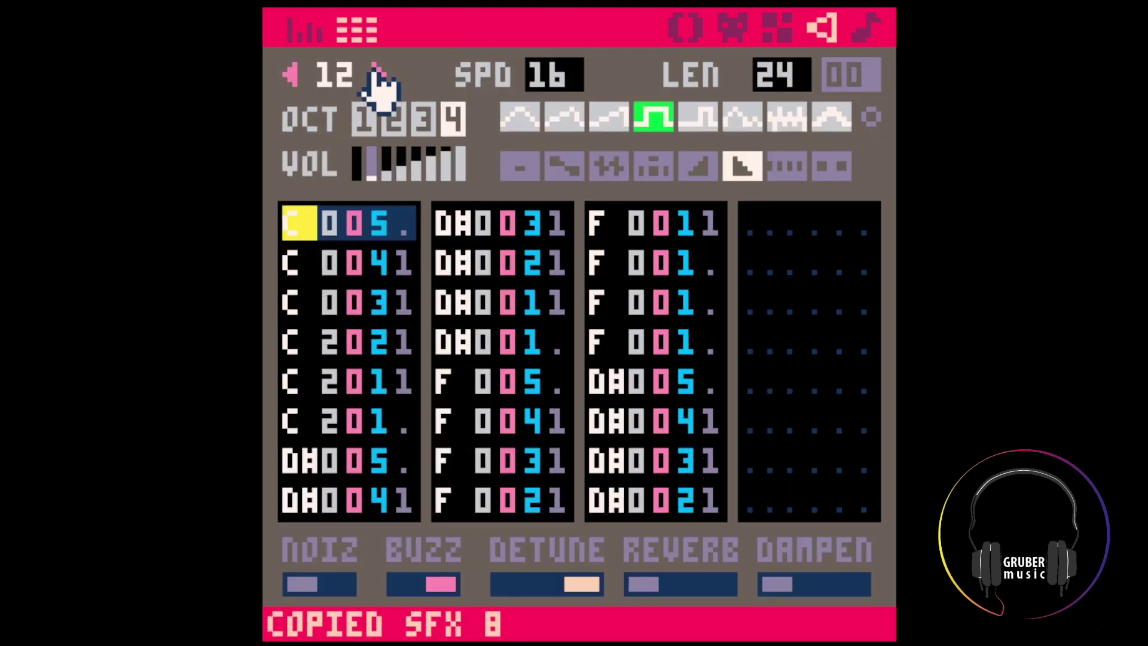
left_click(374, 72)
left_click(373, 72)
left_click(373, 72)
scroll(335, 77, "down", 1)
scroll(345, 90, "up", 1)
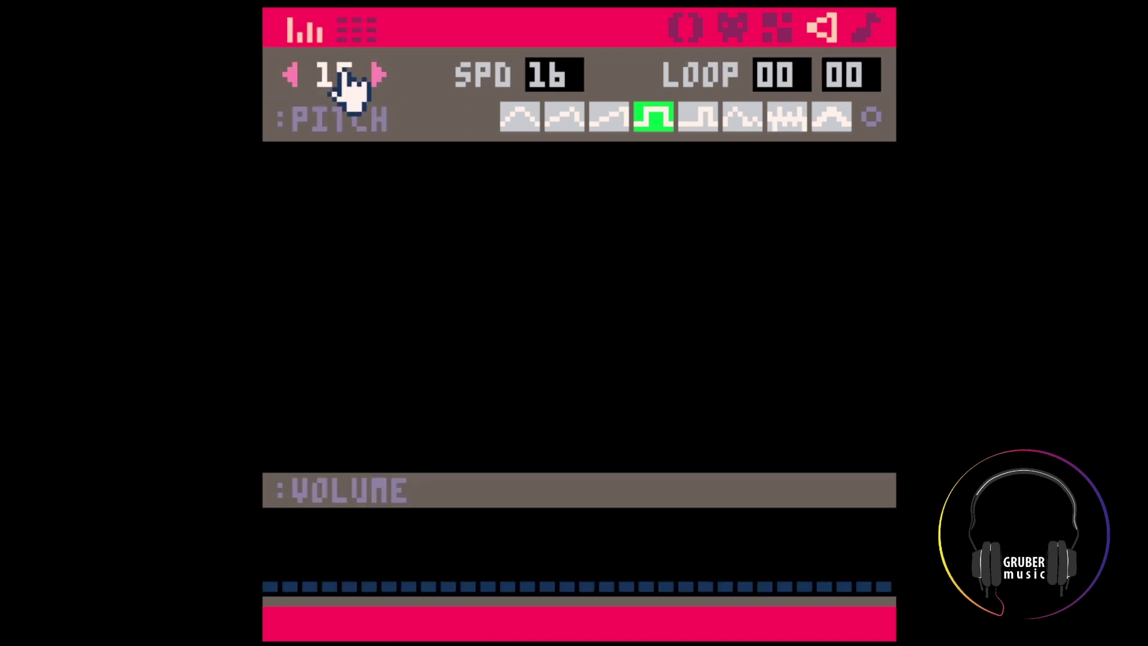
key("ctrl+v")
Assign sound 15 to pattern 00's first channel, mute the third and fourth channels, and play it alone
left_click(868, 28)
scroll(337, 147, "up", 7)
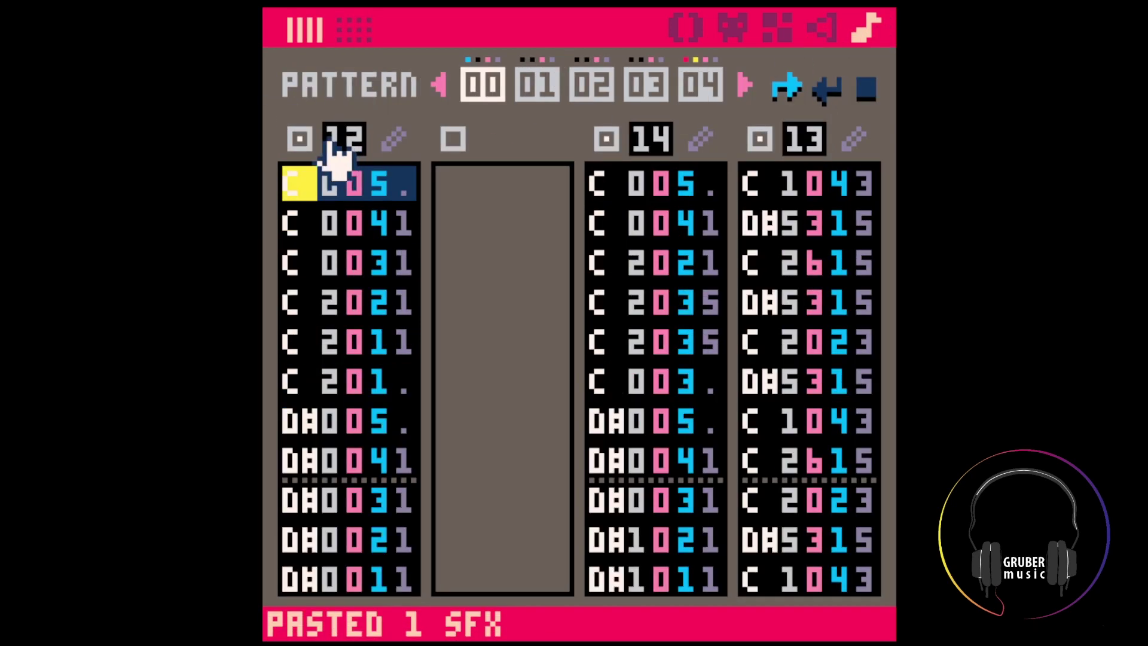
scroll(338, 146, "up", 1)
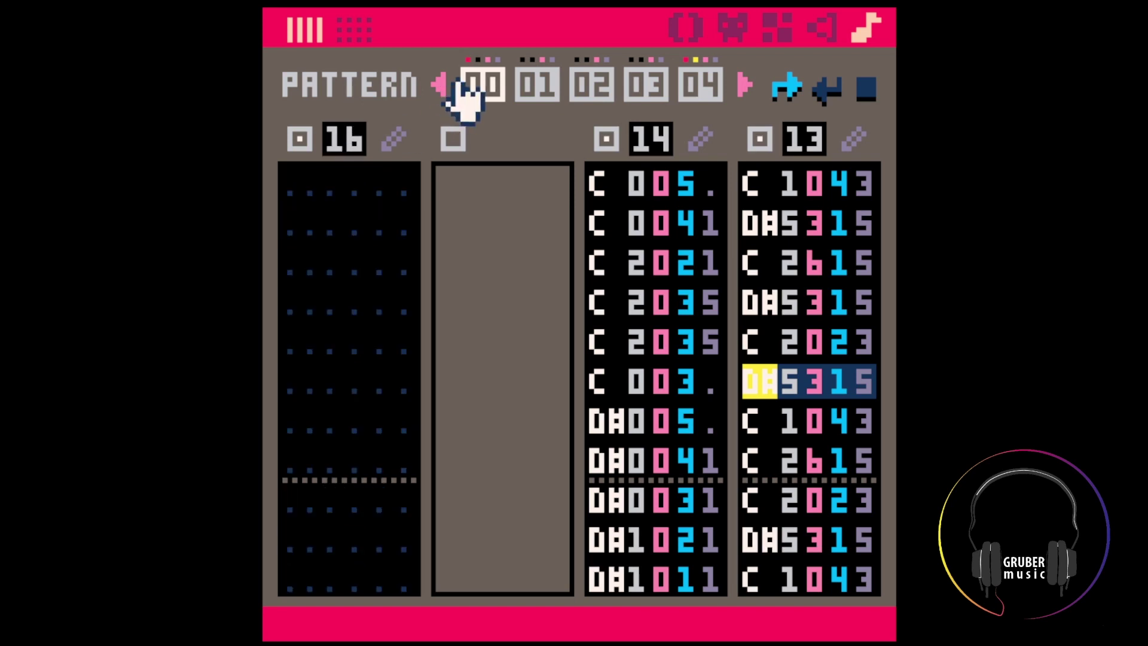
left_click(611, 139)
left_click(763, 138)
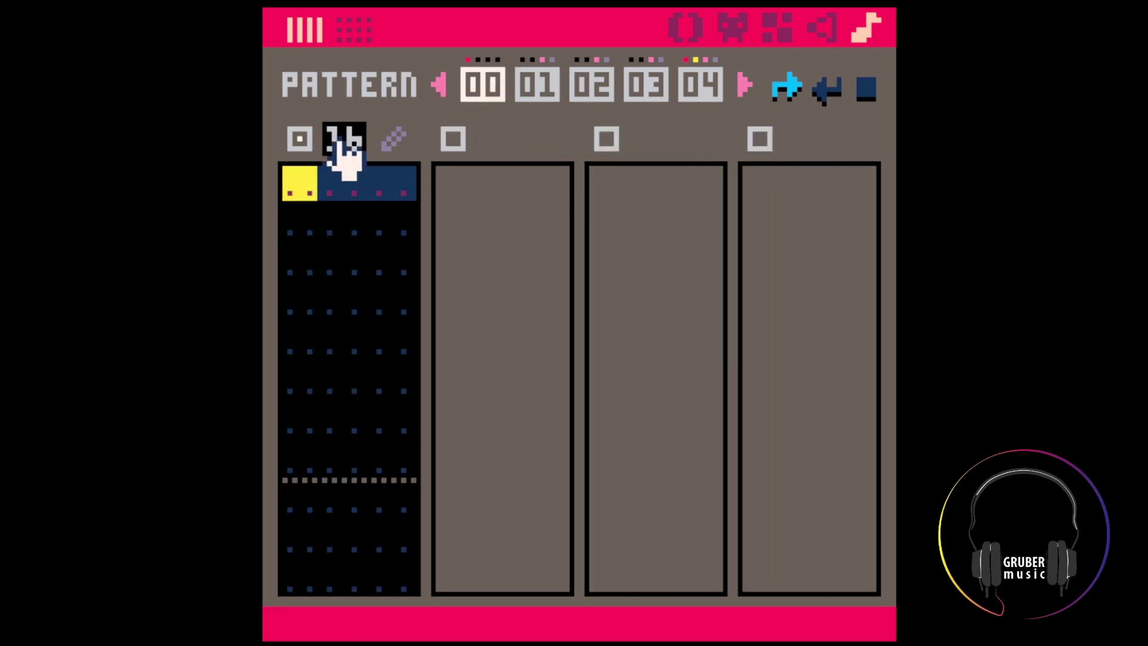
scroll(338, 140, "down", 1)
left_click(329, 183)
key("space")
key("space")
Open sound 15 in the sound editor and clear every note from the seventh row to the end
left_click(825, 21)
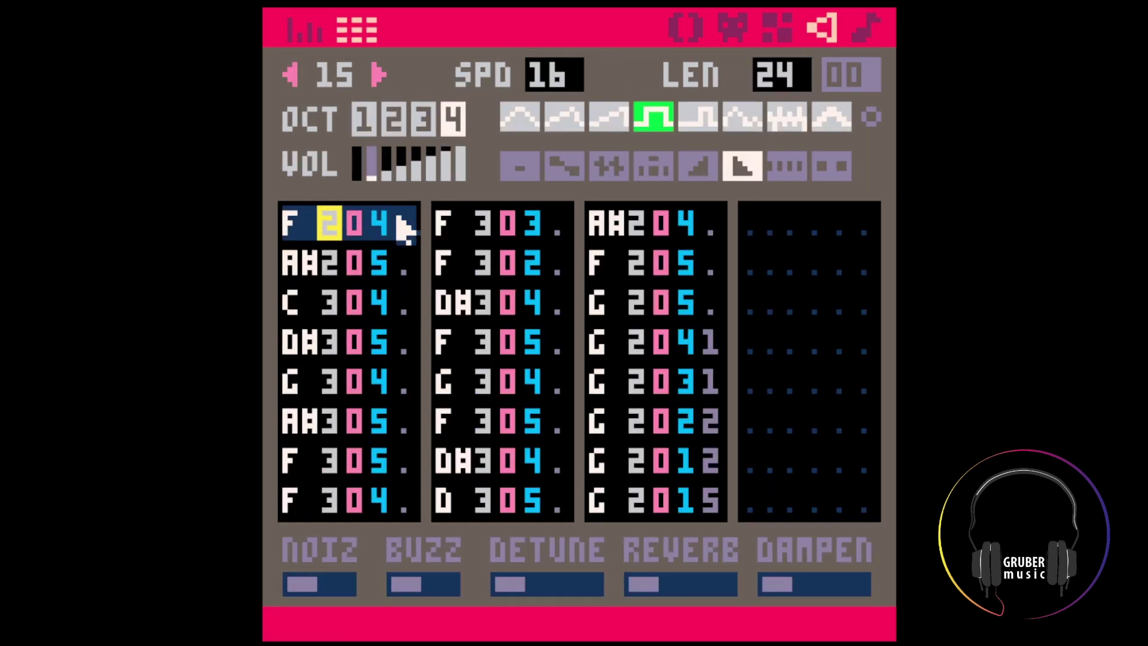
left_click(373, 380)
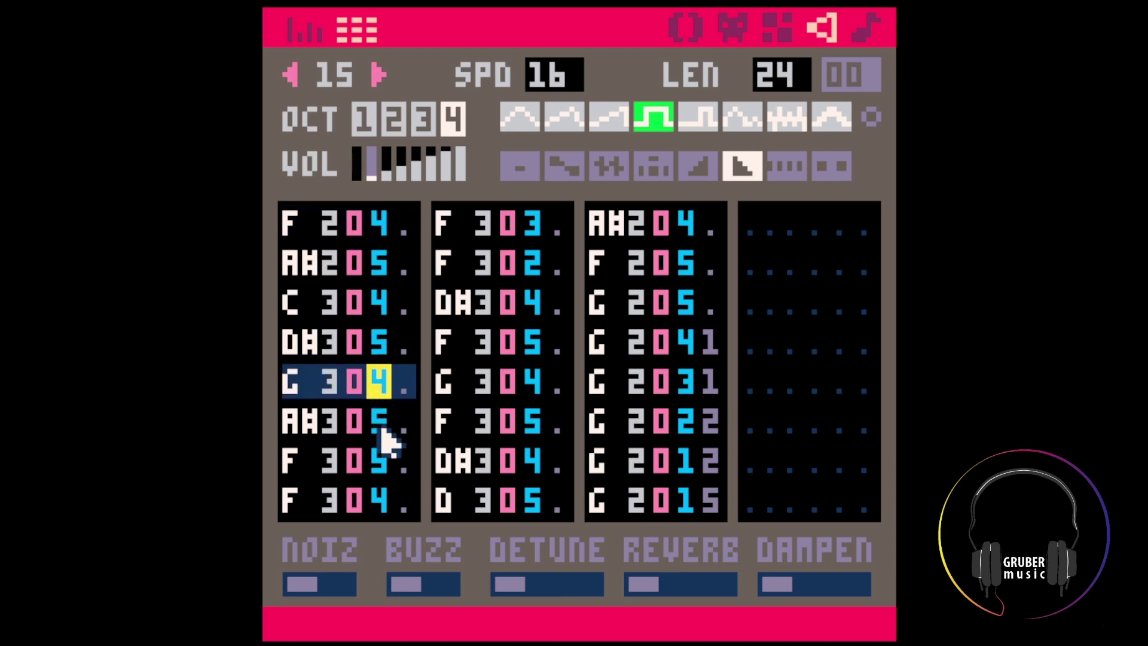
left_click(388, 469)
type("00000000000000")
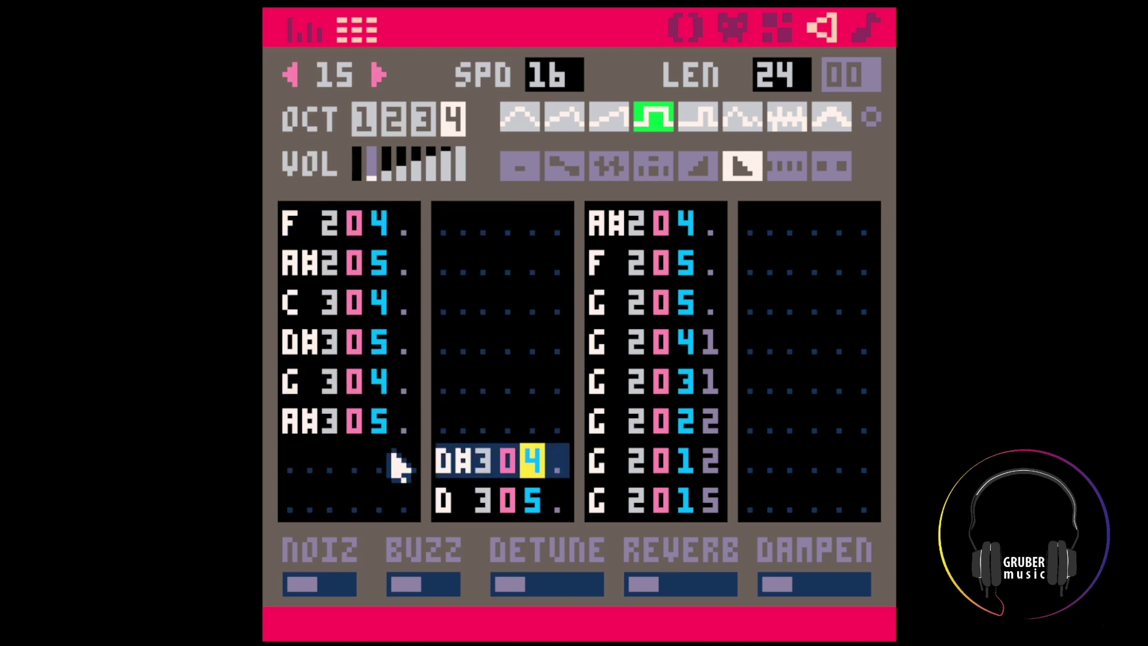
type("0000")
key("space")
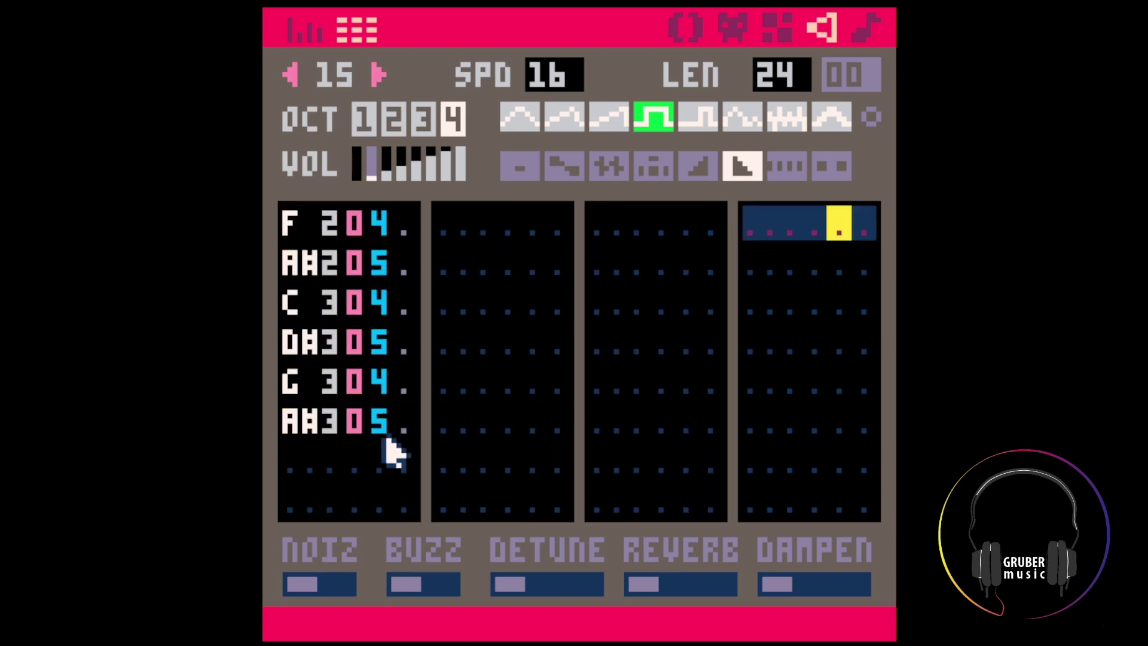
Transpose all notes of sound 15 down one octave so the first F is in octave 1, and play it
left_click(325, 231)
key("ctrl+a")
type("1")
left_click(351, 251)
key("space")
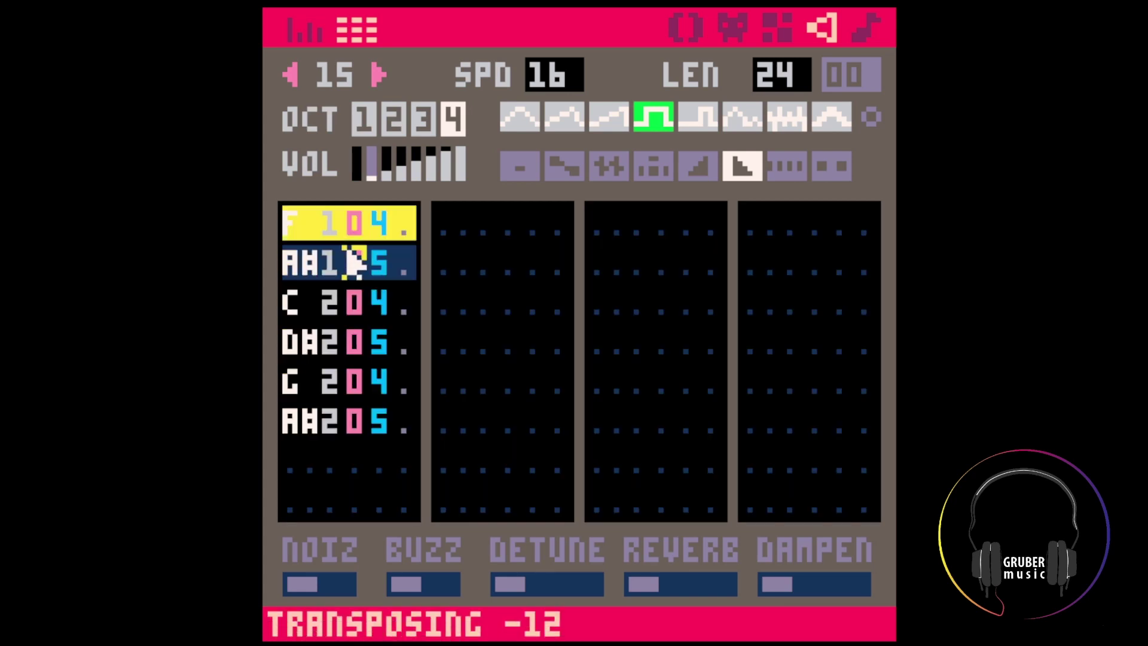
key("space")
Set the volume of all notes in sound 15 to 1 and play the sound
left_click(379, 225)
left_click(372, 165, "shift")
key("space")
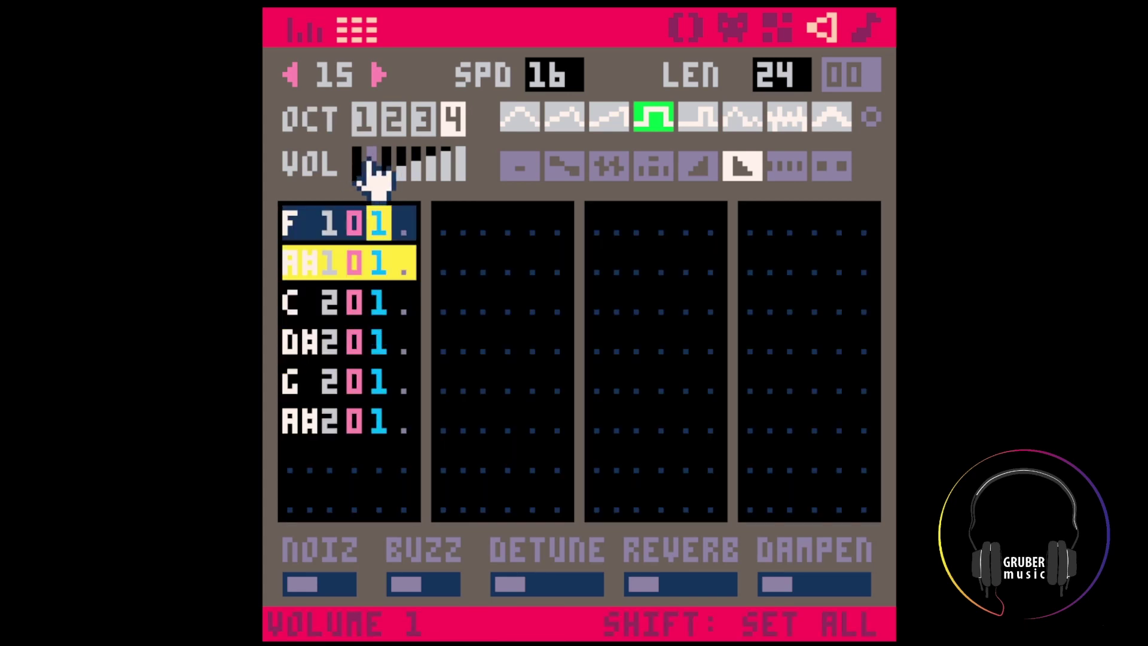
key("space")
key("space")
key("space")
key("space")
key("space")
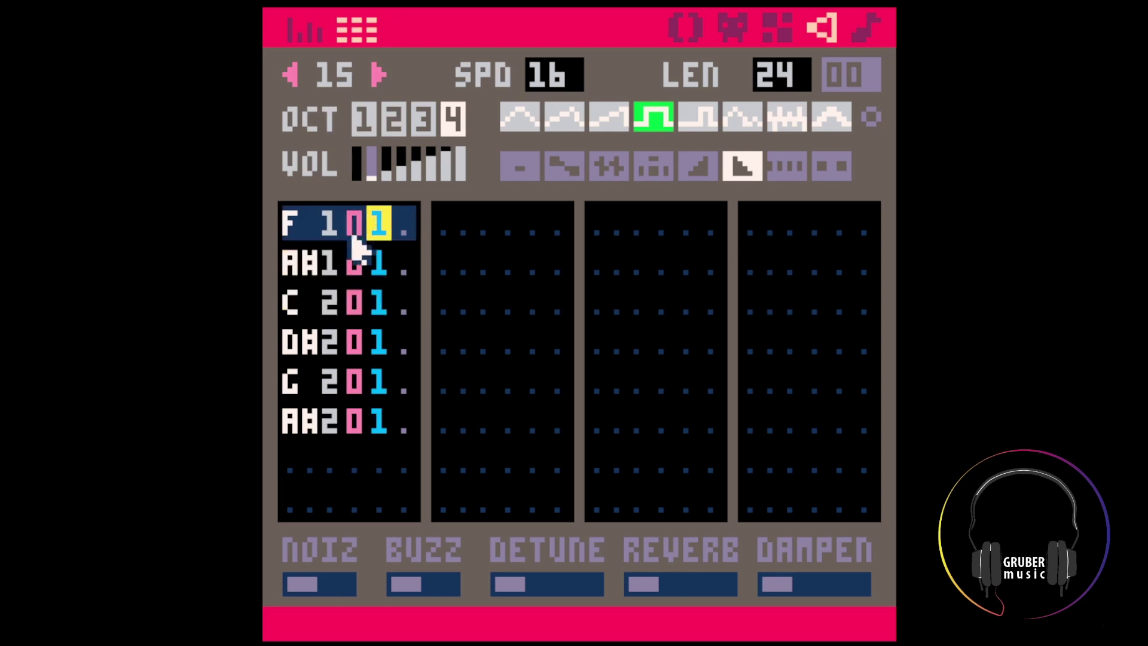
key("space")
Delete the fourth to sixth notes of sound 15, D#, G and A#
left_click(379, 342)
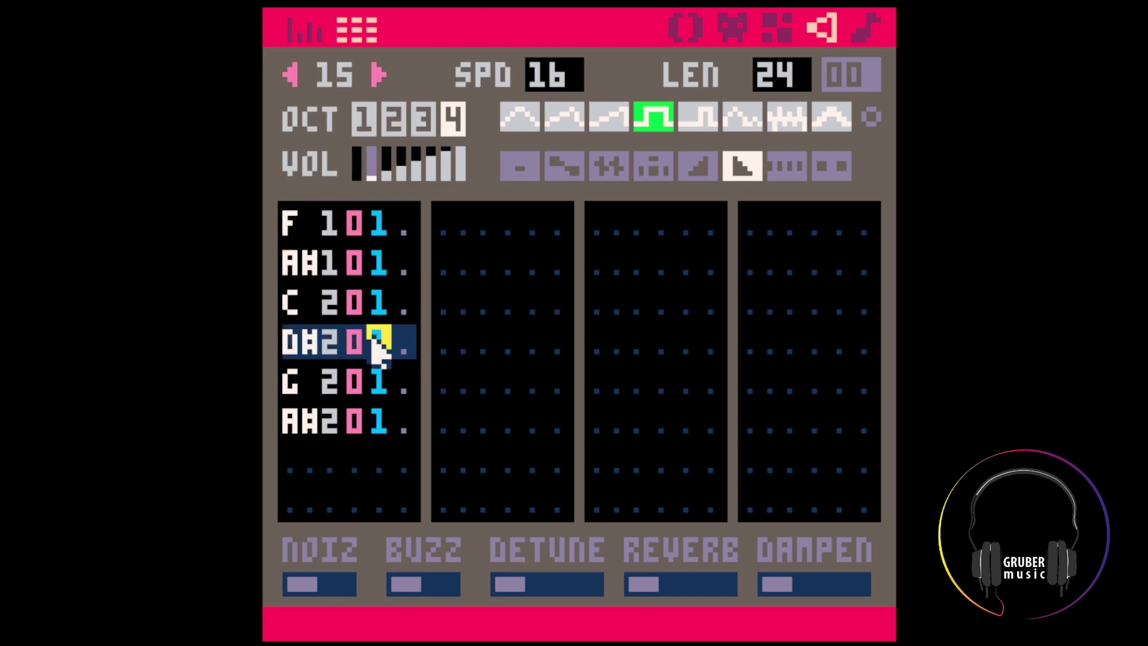
key("Delete")
key("Delete")
key("Delete")
Copy the F, A#, C figure in sound 15, paste it three times from the fourth row on, and play it
left_click_drag(302, 236, 406, 311)
key("ctrl+c")
left_click(300, 350)
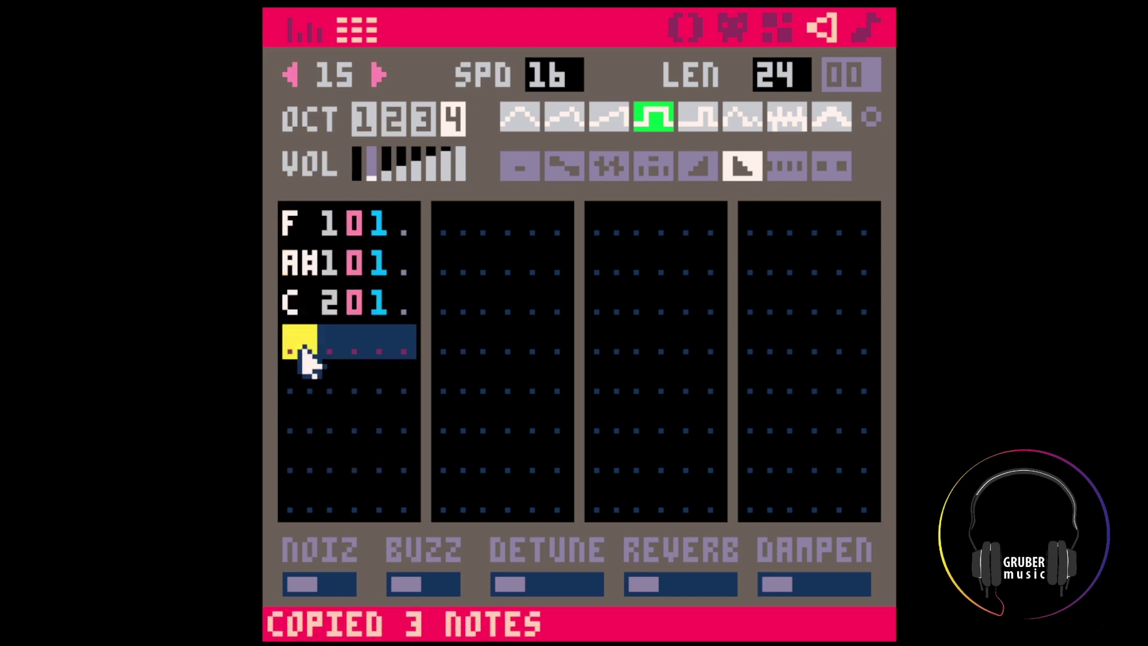
key("ctrl+v")
left_click(300, 461)
key("ctrl+v")
left_click(460, 266)
key("ctrl+v")
key("space")
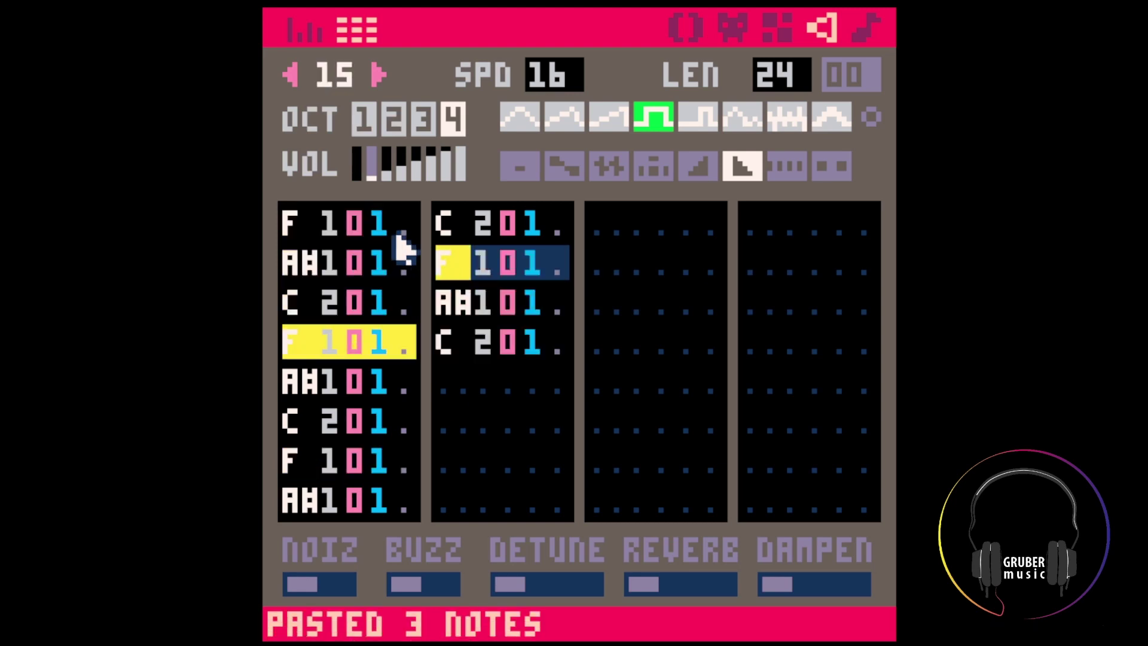
Set the volumes in sound 15 to 3 on rows 1 to 3, 2 on rows 4 to 6 and 1 on the remaining notes
key("space")
left_click(378, 225)
type("3332221111")
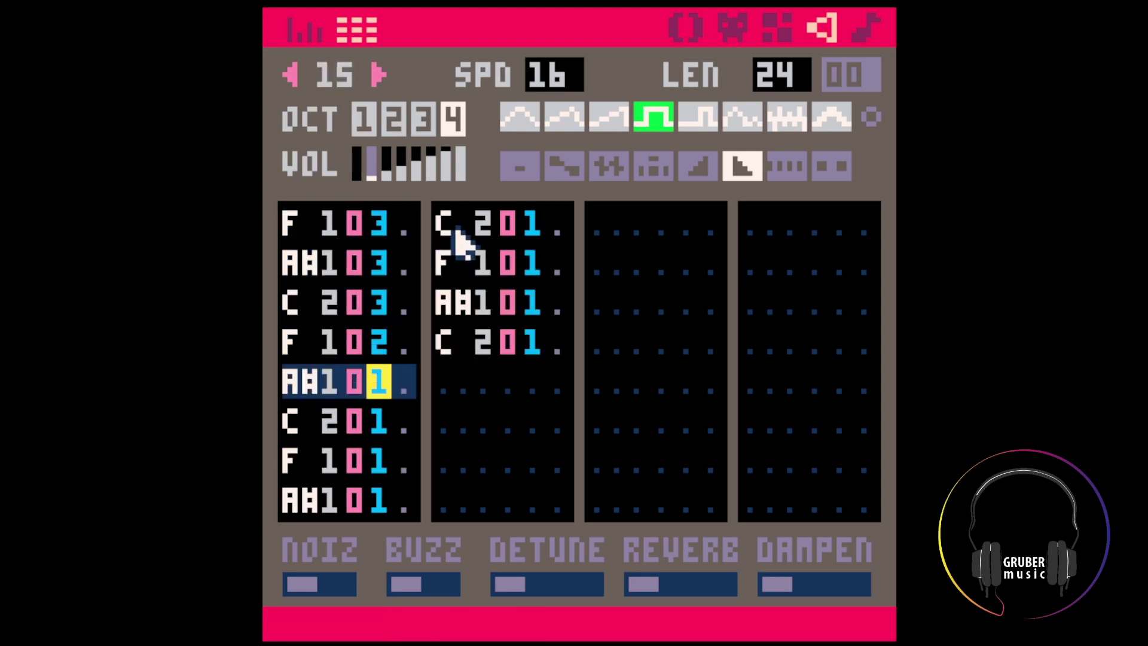
type("11")
key("space")
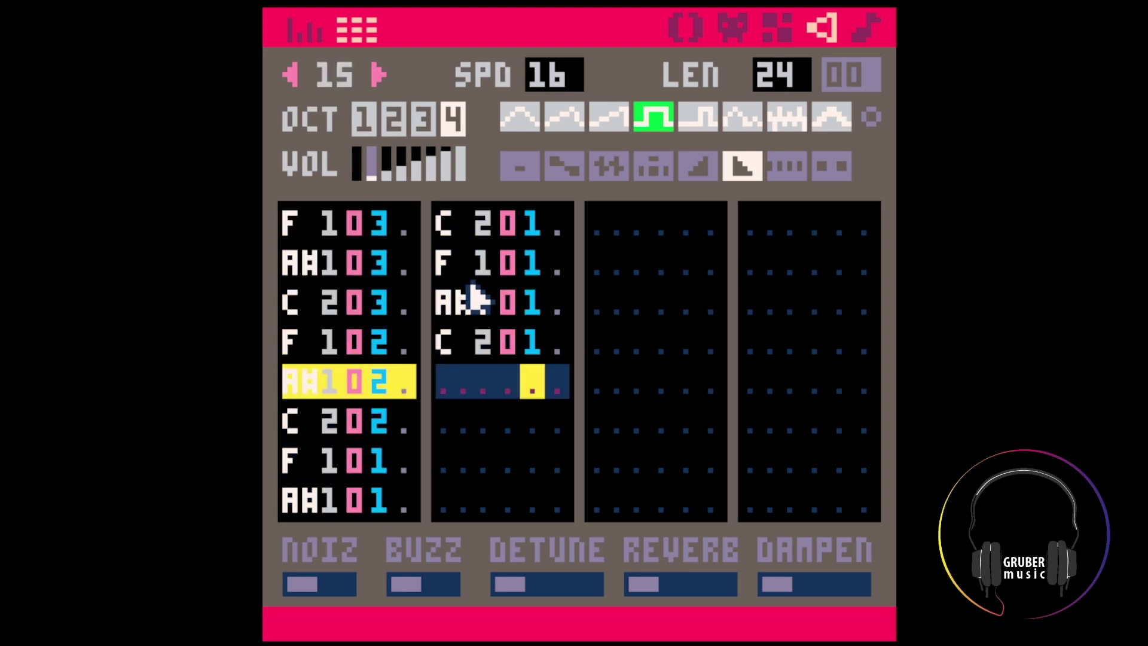
Copy sound 15 into sound 16 and shift its notes down by one empty row
left_click(856, 26)
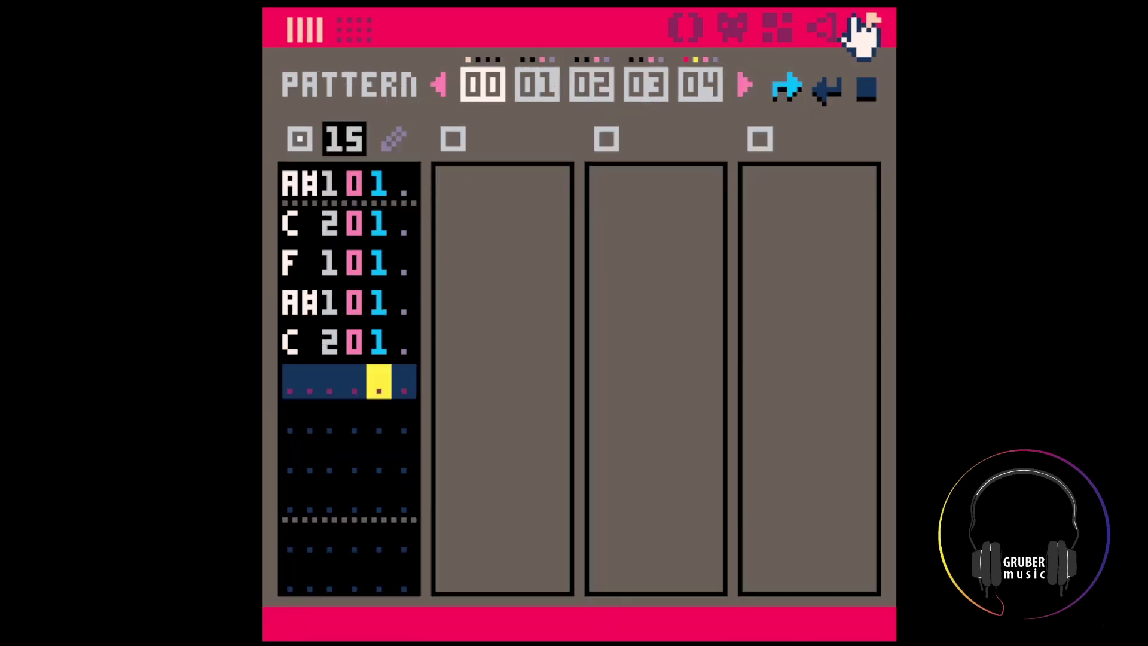
key("Tab")
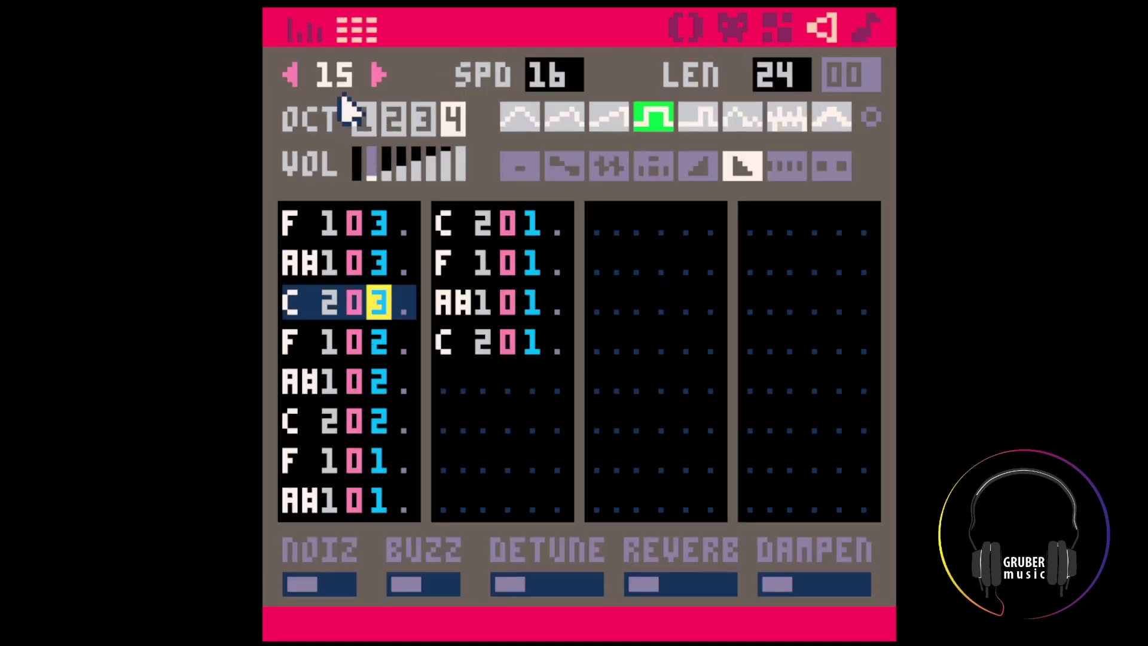
key("ctrl+c")
left_click(378, 75)
key("ctrl+v")
Set the volume of all notes in sound 16 to 1 and turn on Buzz
scroll(308, 236, "up", 1)
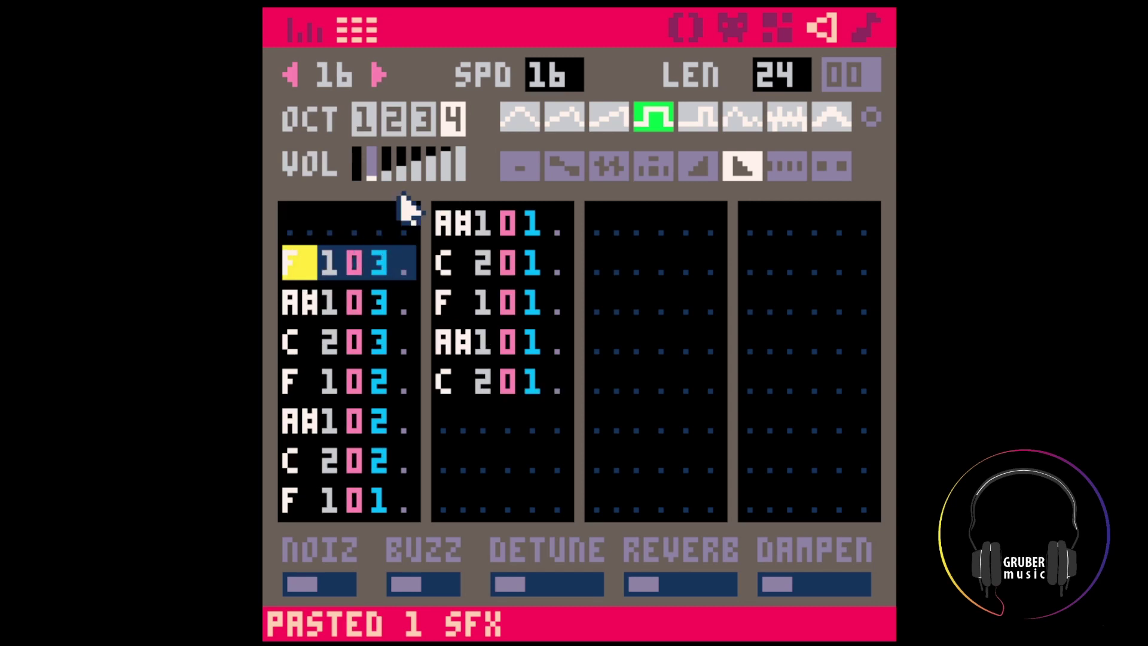
left_click(441, 584)
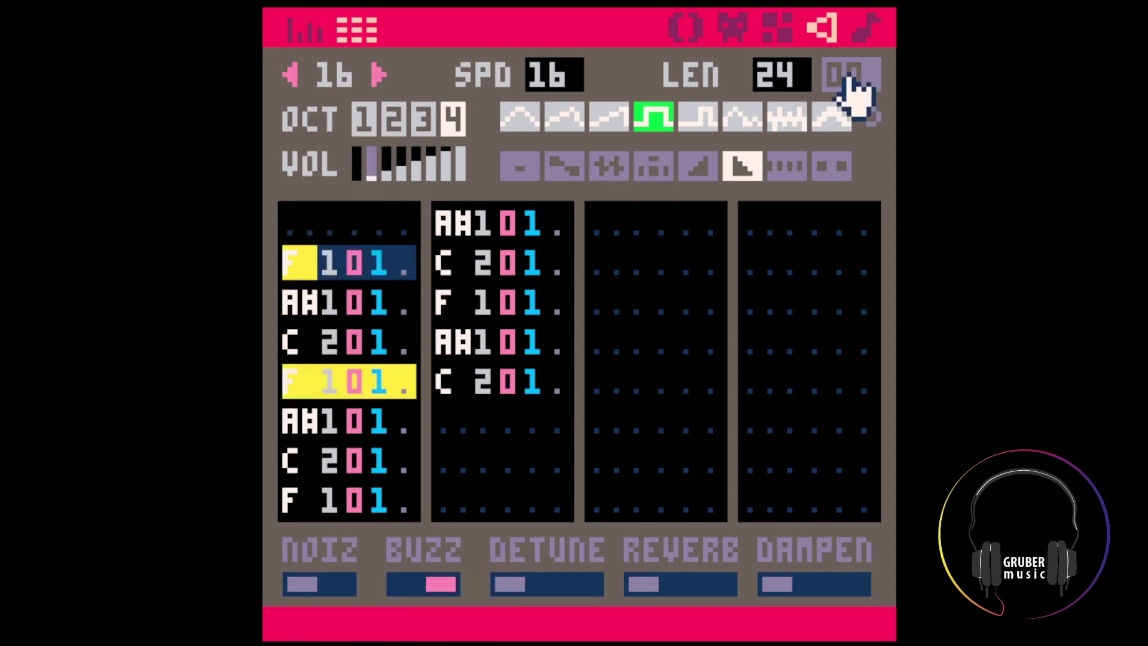
Enable the second channel of pattern 00 and assign sound 16 to it
left_click(864, 36)
left_click(454, 141)
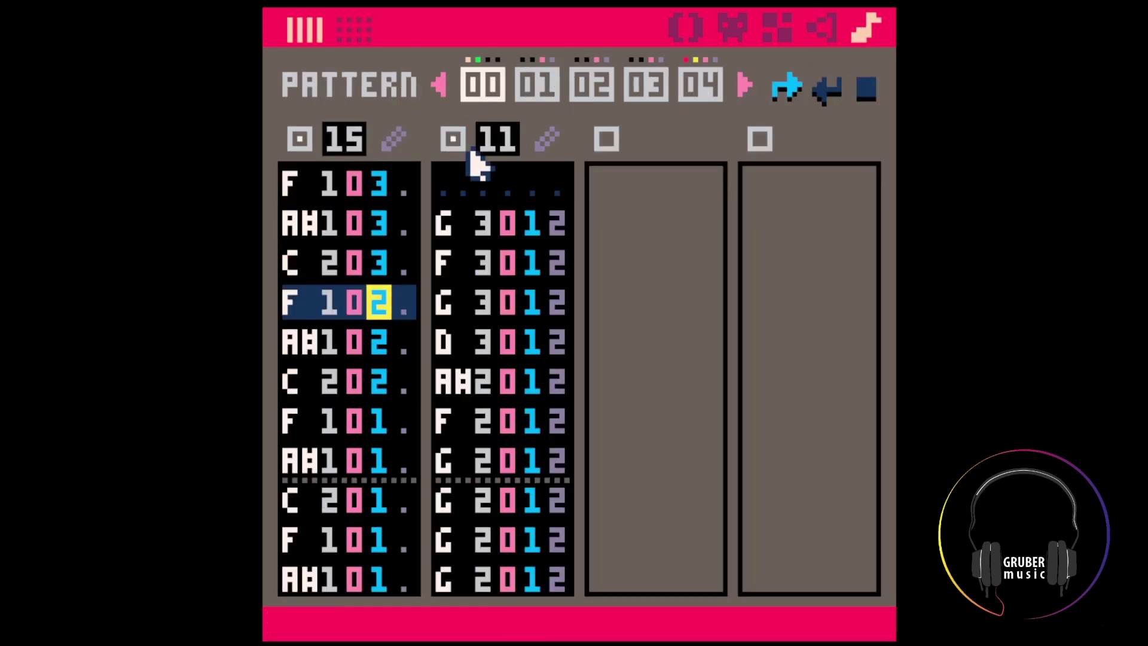
scroll(470, 155, "up", 4)
scroll(491, 154, "up", 1)
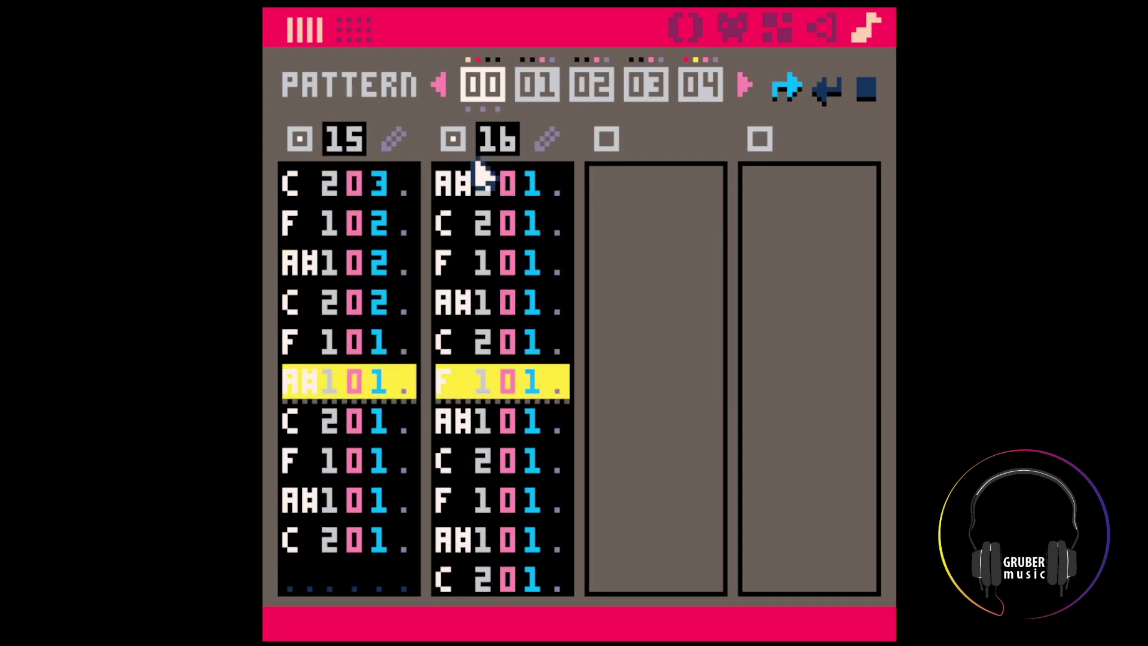
Copy the last F, A#, C figure in sound 16 and paste it repeatedly down to row 31, and play it
left_click(824, 28)
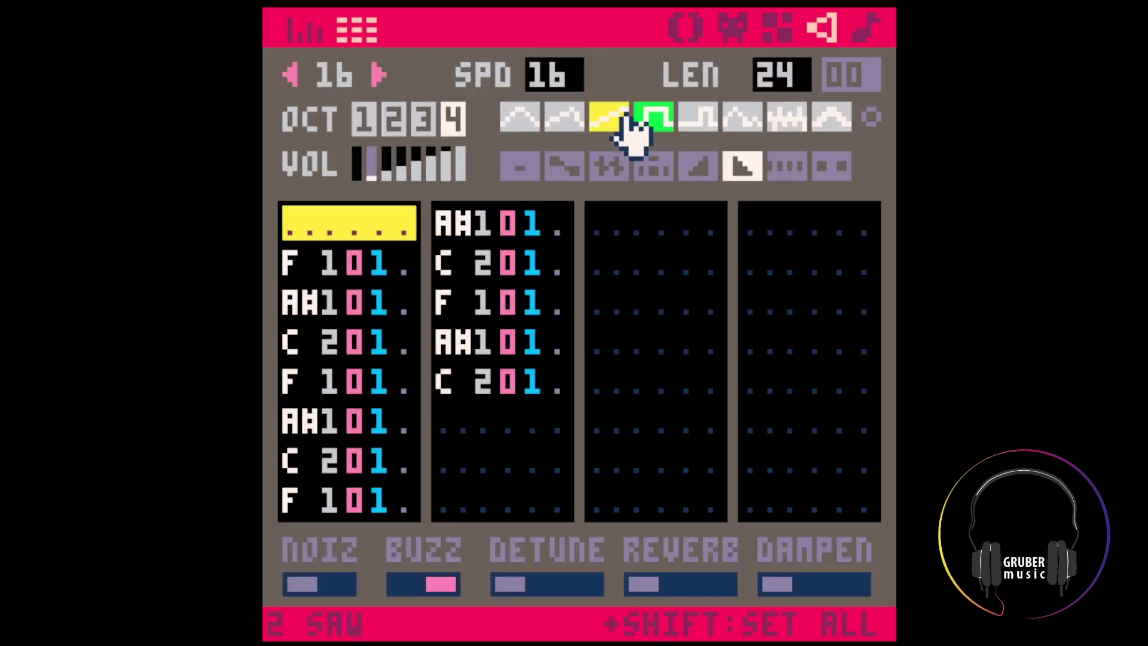
key("space")
left_click_drag(462, 314, 545, 387)
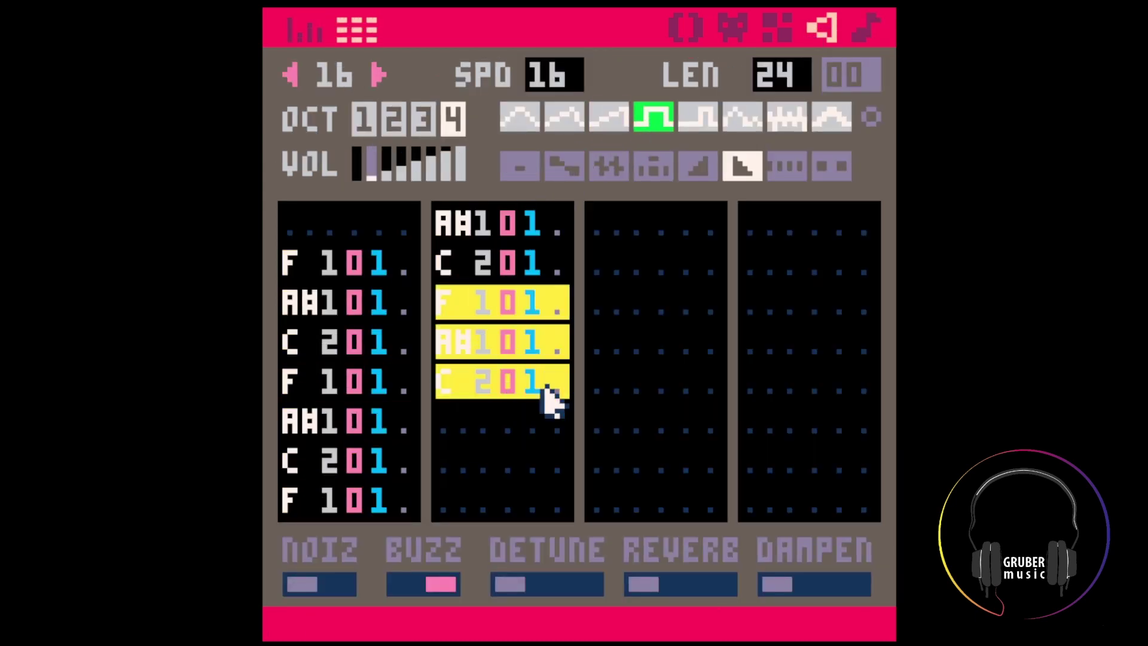
key("ctrl+c")
left_click(469, 433)
key("ctrl+v")
key("space")
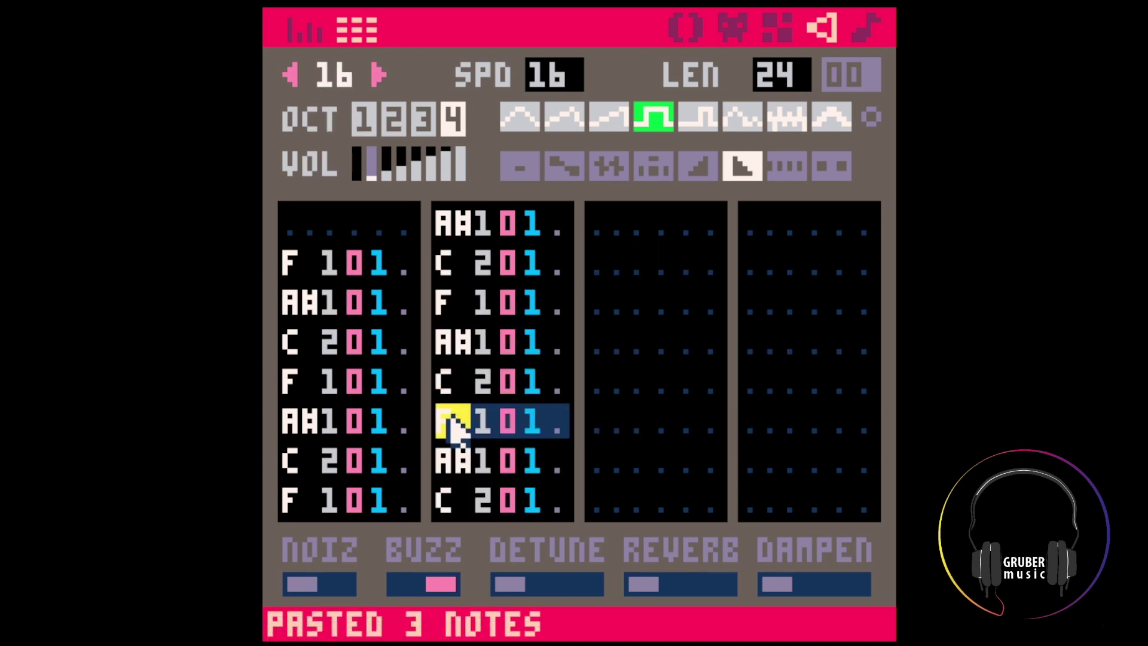
key("ctrl+v")
key("ctrl+v")
key("ctrl+v")
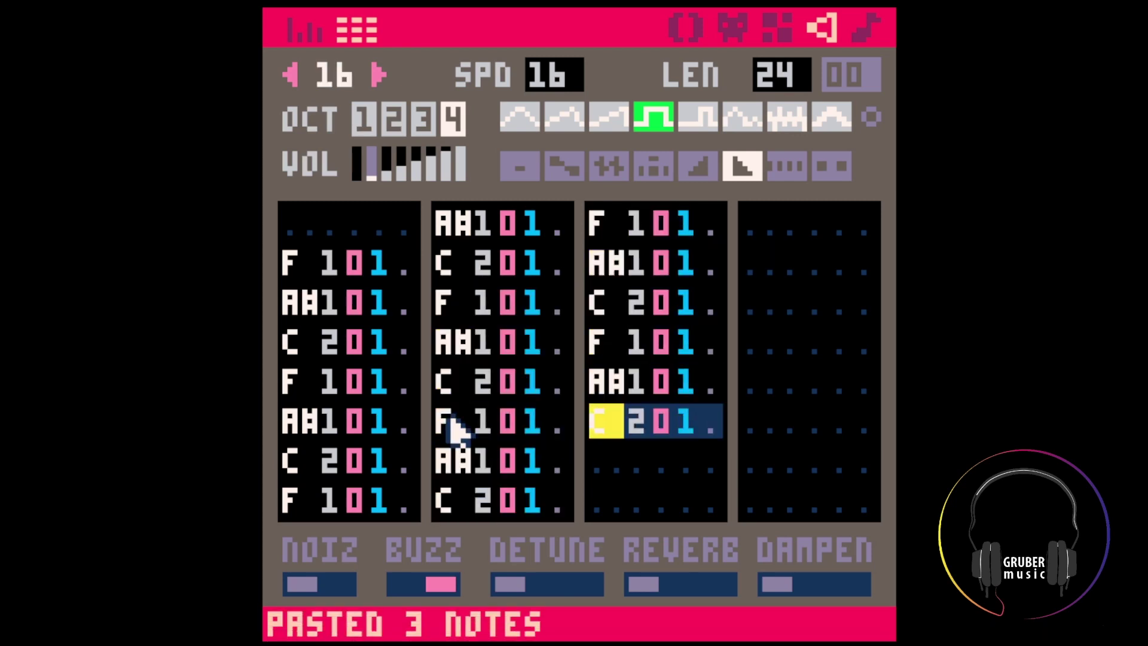
key("ctrl+v")
key("ctrl+v")
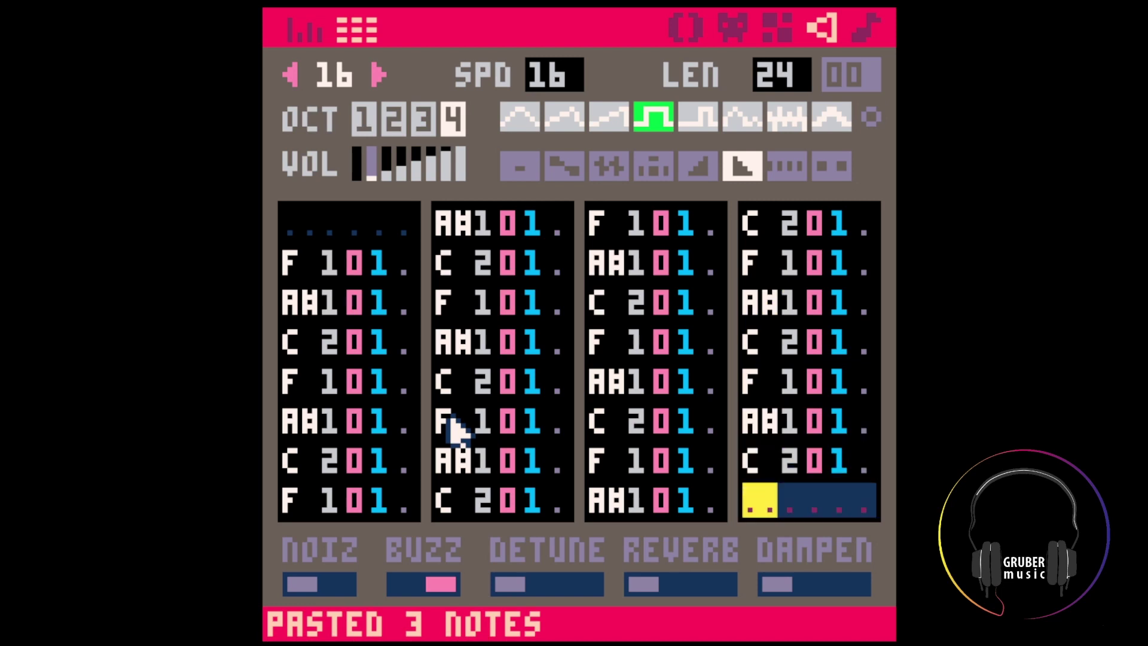
key("space")
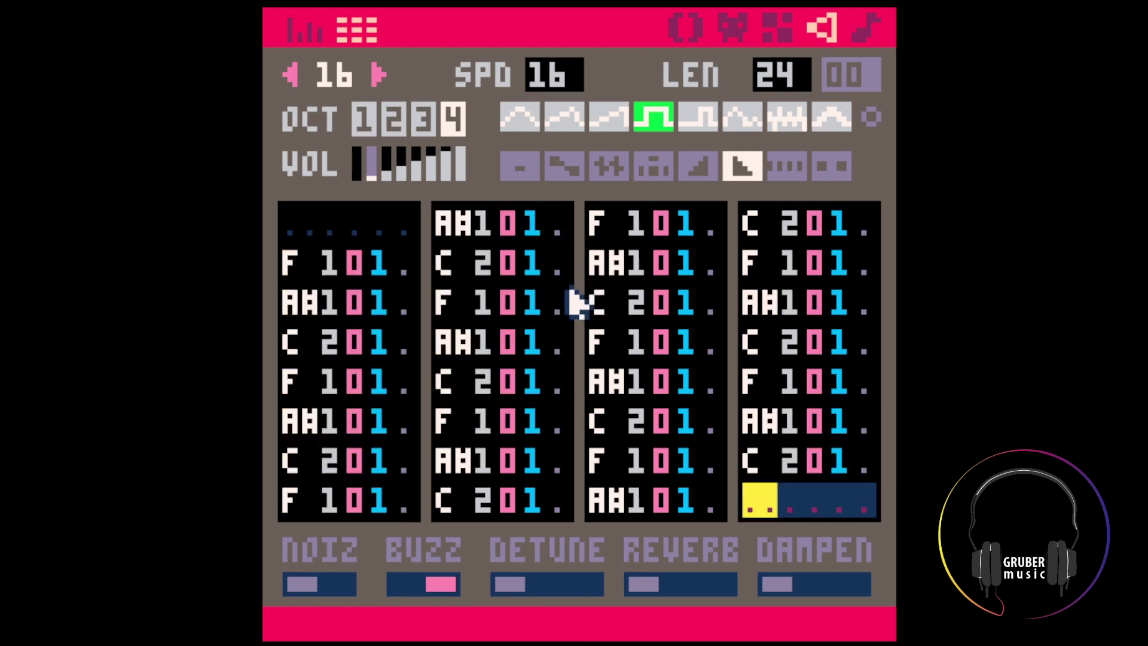
In the first two columns of sound 16, set waveform 7 on rows 3, 5, 7, 9, 11, 14, 16 and waveform 1 on rows 12, 15
left_click(523, 347)
left_click(344, 265)
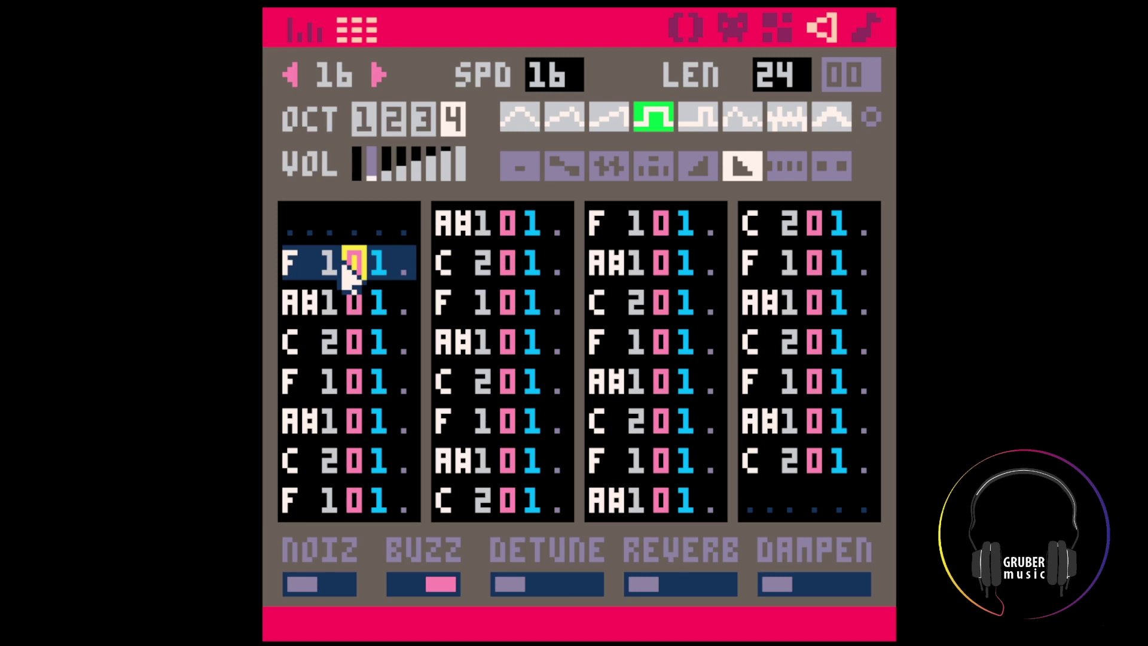
key("Down")
key("7")
key("Down")
key("7")
key("Down")
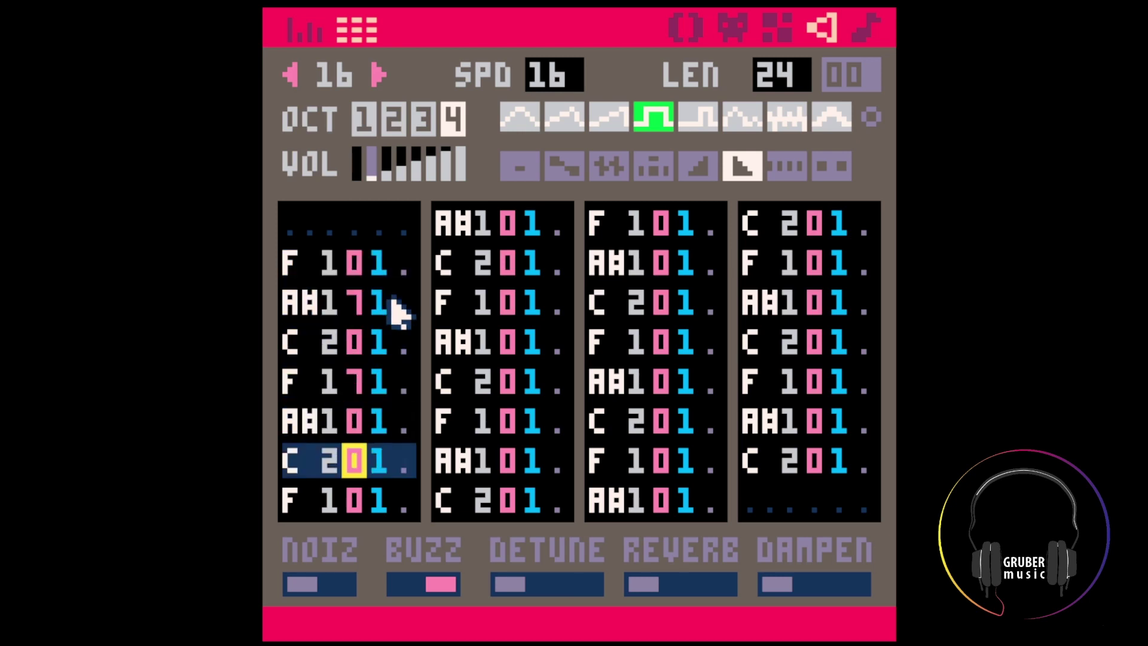
key("7")
key("Down")
key("7")
key("Down")
key("7")
key("1")
key("Down")
key("Down")
key("7")
key("Down")
key("1")
key("Down")
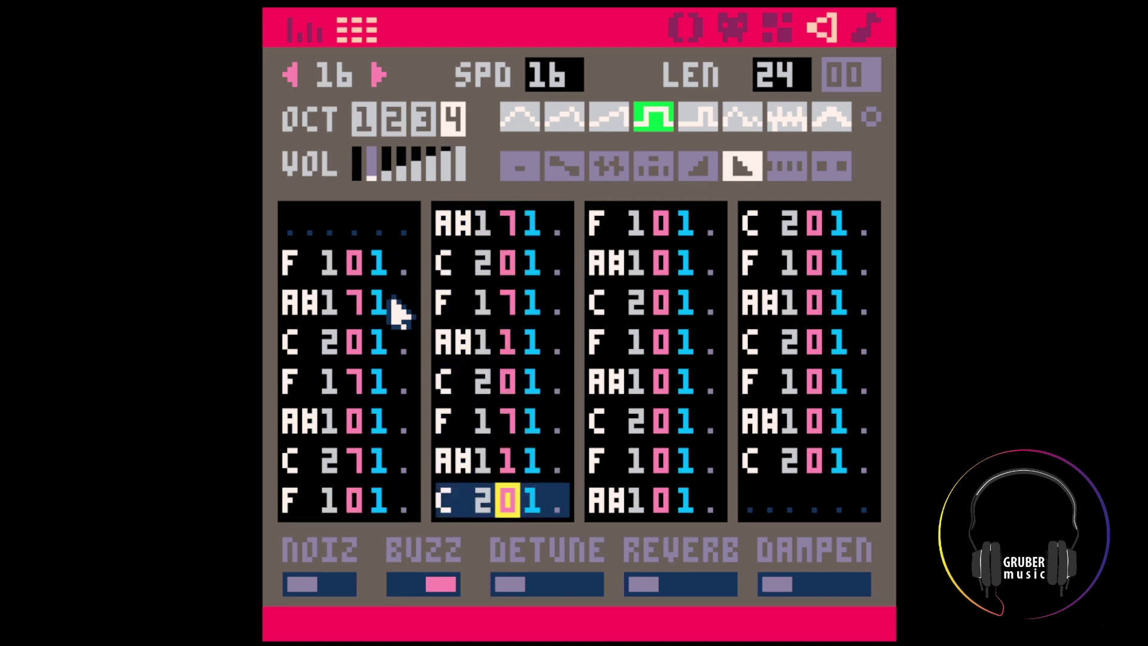
key("7")
In sound 16, set waveform 5 on rows 18, 21, 25, 28, waveform 7 on 20, 23, 27, 29, waveform 1 on 22, 31, and play it
key("Down")
key("Down")
key("5")
key("Down")
key("Down")
key("7")
key("Down")
key("5")
key("Down")
key("1")
key("Down")
key("7")
key("Down")
key("Down")
key("5")
key("Down")
key("Down")
key("7")
key("Down")
key("5")
key("Down")
key("7")
key("Down")
key("Down")
key("1")
key("Down")
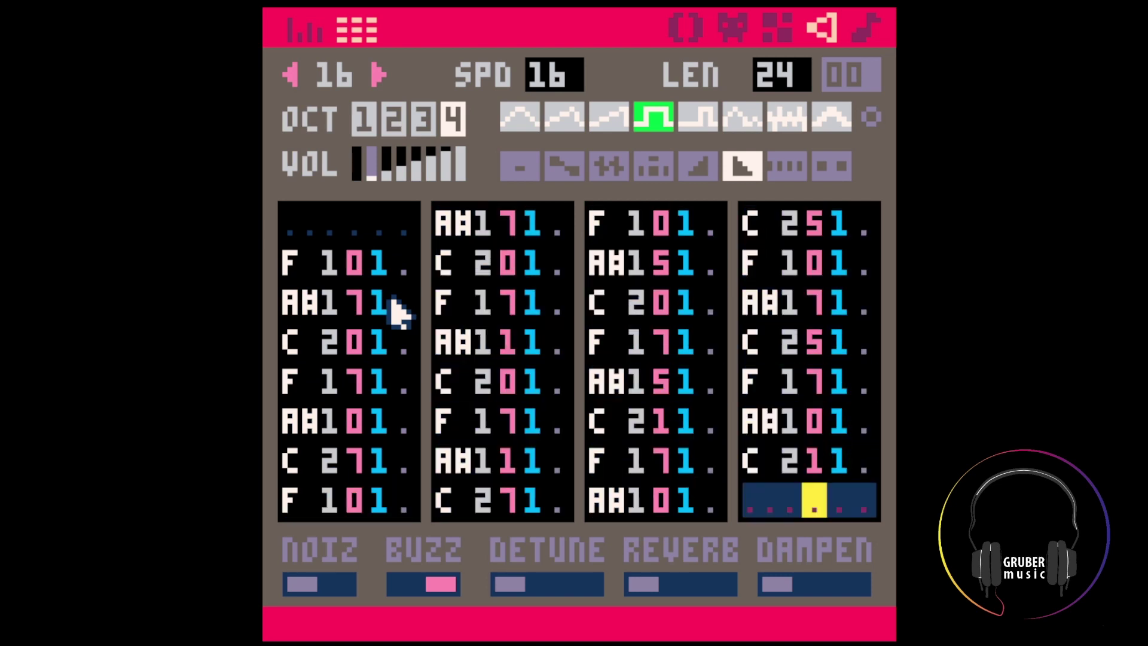
key("space")
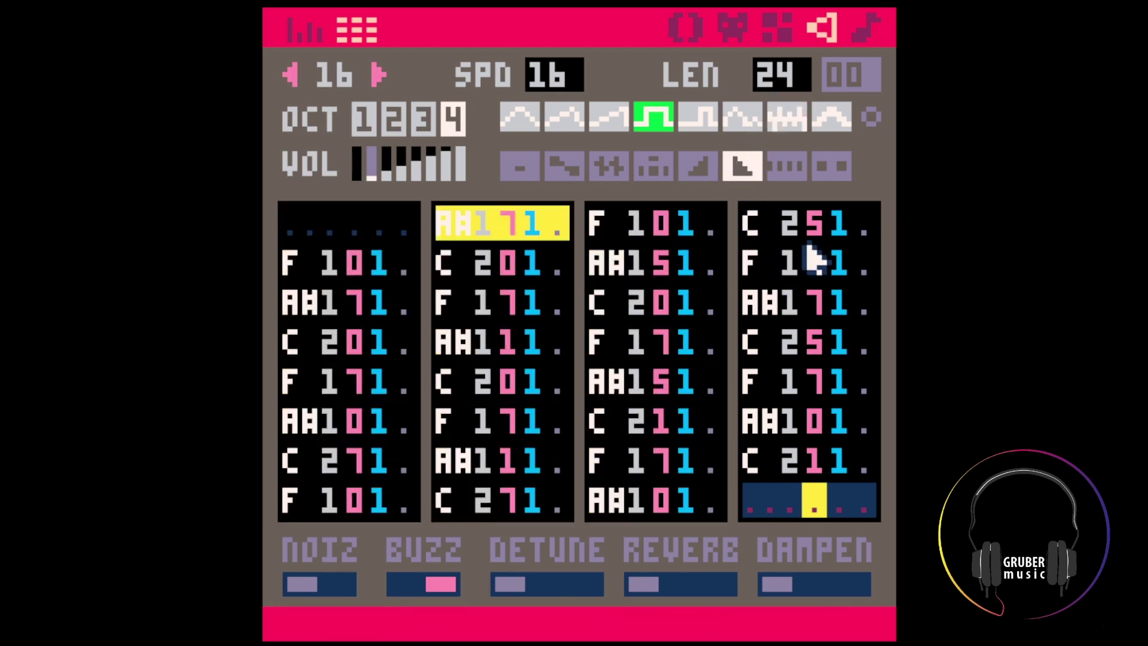
Open sound 15 from pattern 00 and reduce its length setting to 00 so it plays in full
left_click(868, 30)
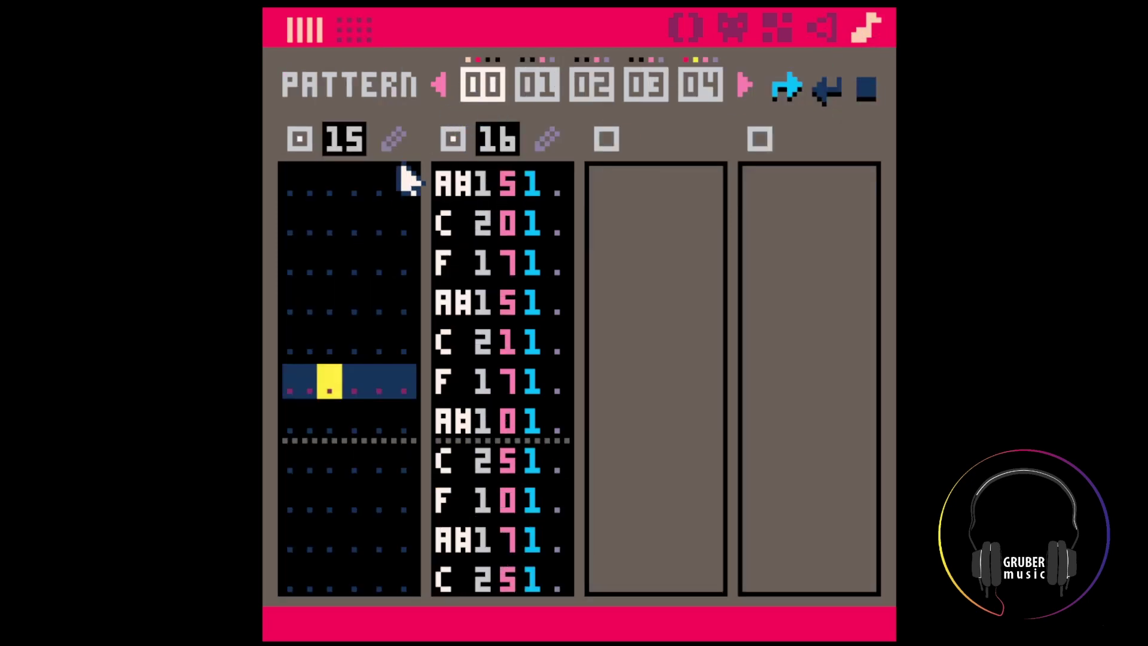
left_click(401, 141)
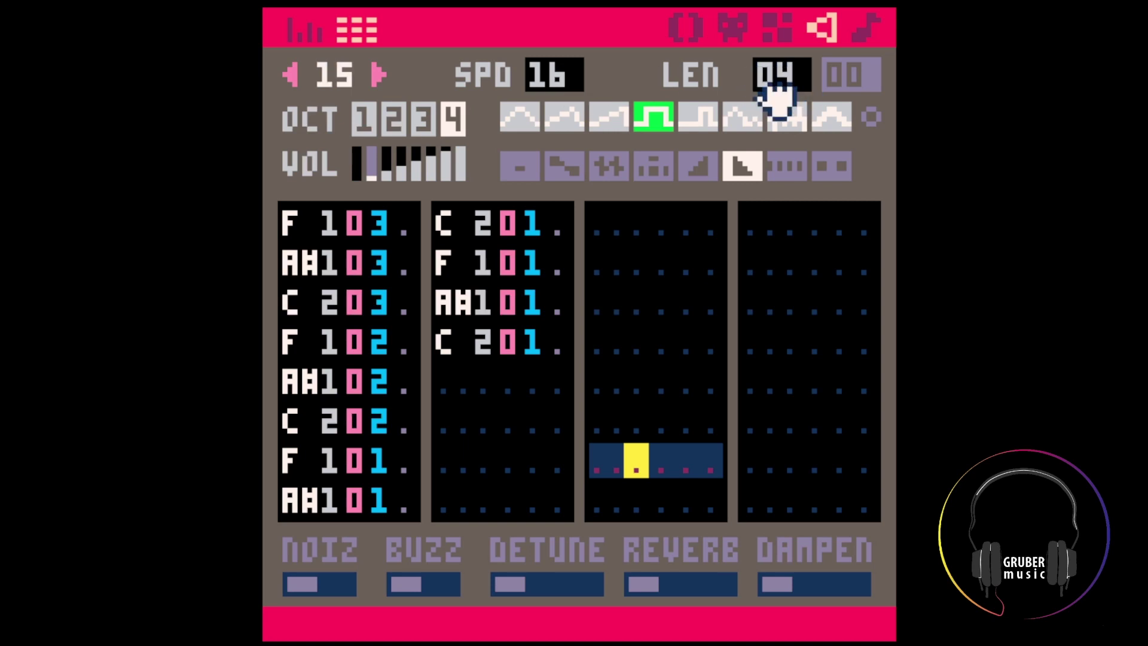
right_click(770, 75)
right_click(771, 74)
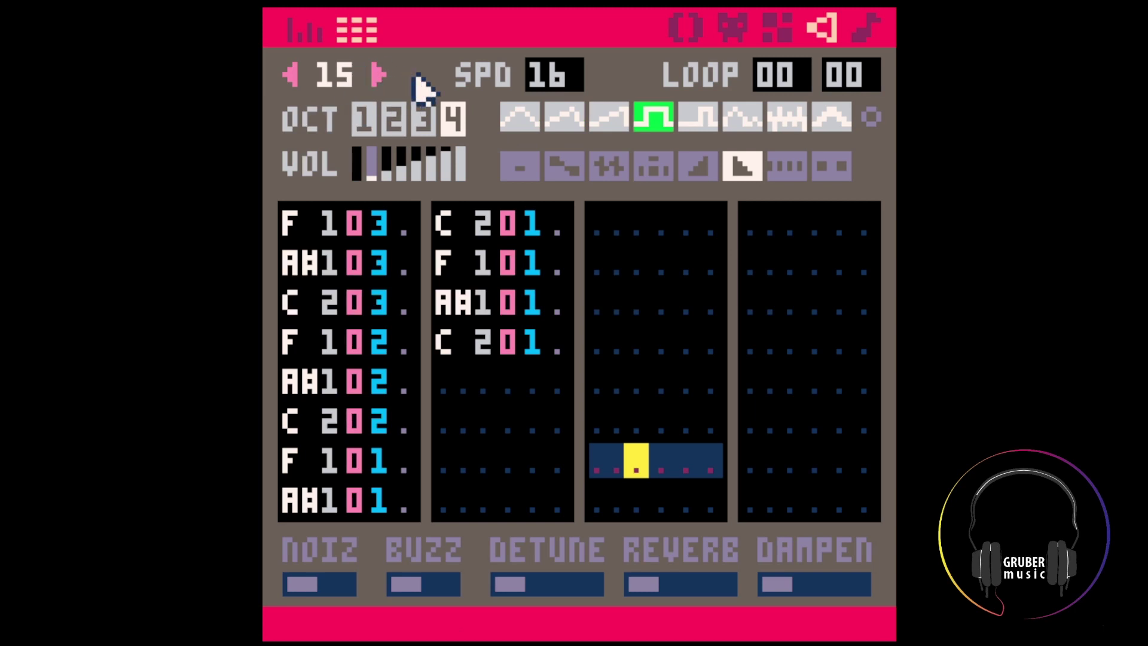
Reduce the length setting of sound 16 to 00 and play the sound
left_click(378, 75)
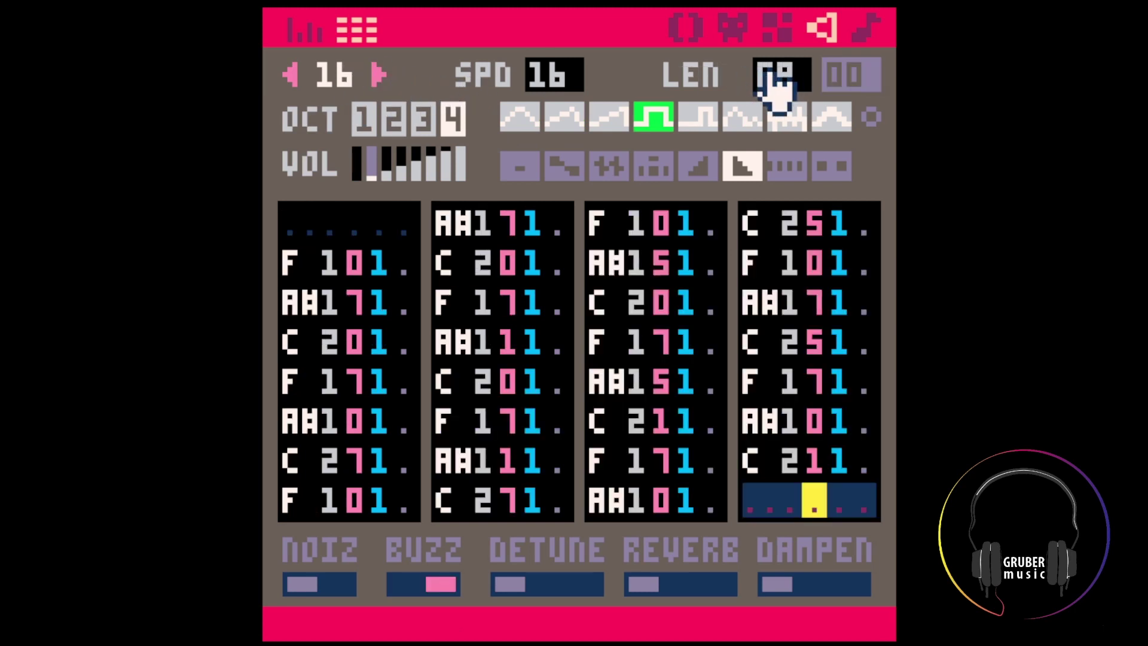
right_click(780, 85)
right_click(780, 85)
right_click(779, 85)
right_click(780, 85)
right_click(777, 83)
right_click(778, 82)
key("space")
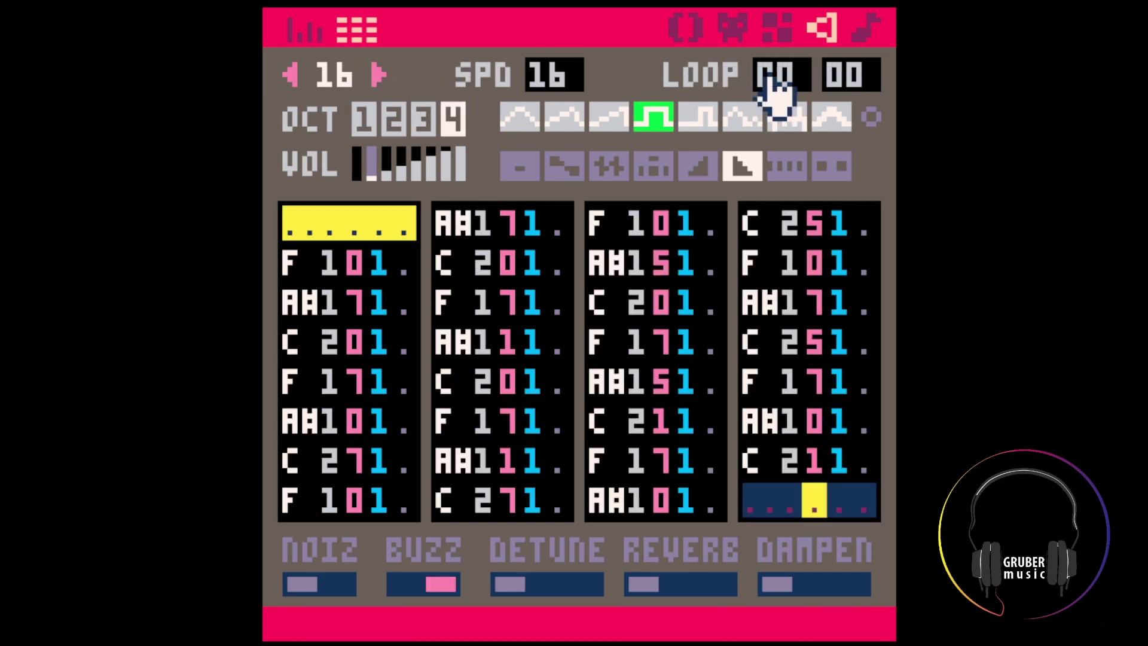
left_click(598, 292)
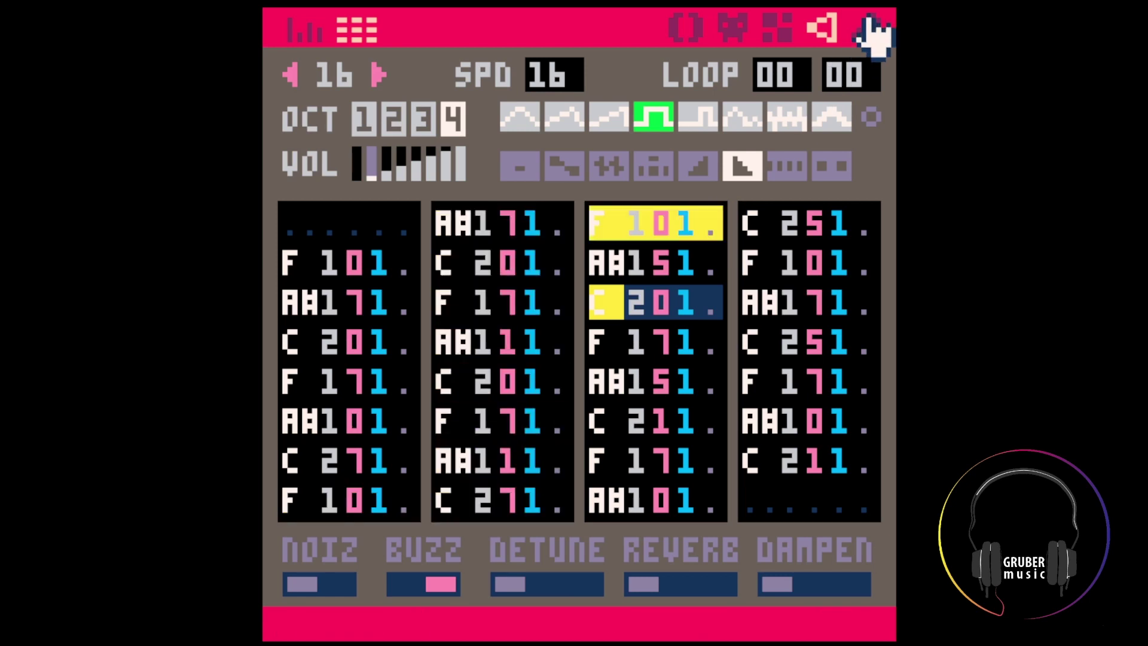
In sound 15, copy the last F, A#, C figure and paste it repeatedly until all remaining rows are filled
left_click(872, 30)
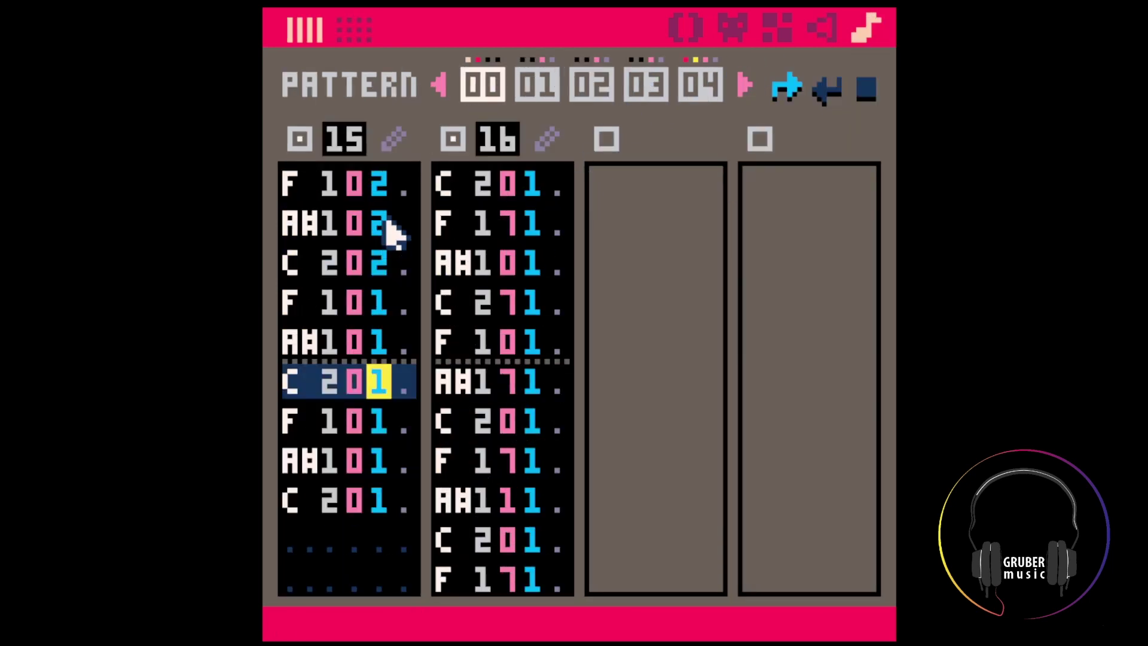
left_click(390, 139)
left_click(453, 267)
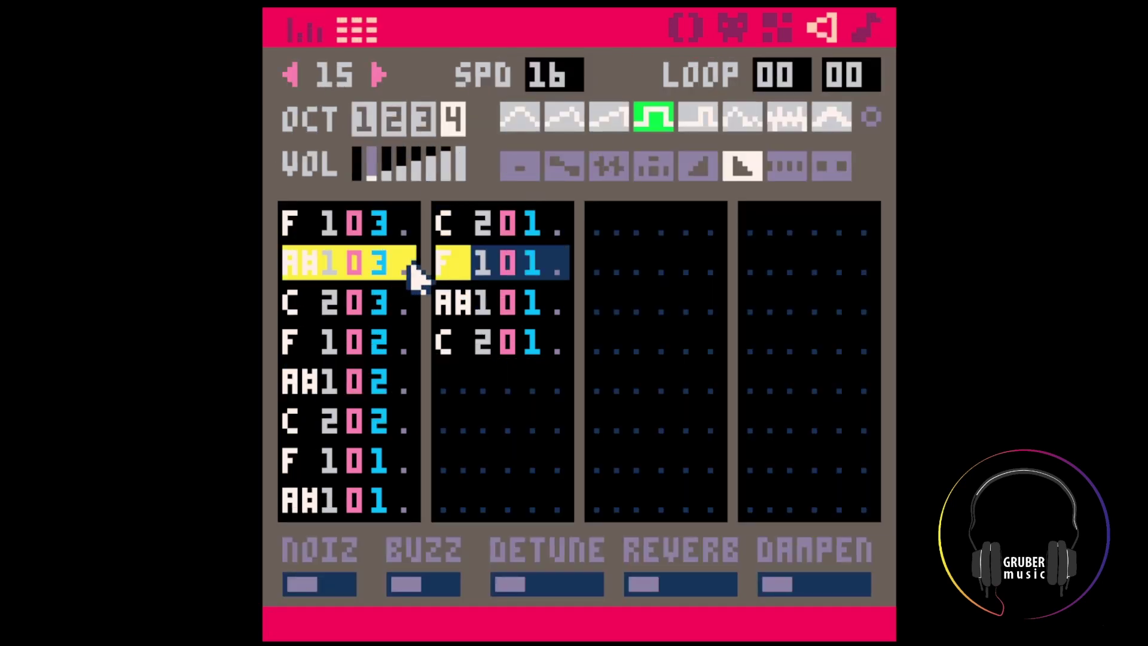
left_click_drag(439, 275, 509, 339)
key("ctrl+c")
left_click(445, 388)
key("ctrl+v")
left_click(451, 500)
key("ctrl+v")
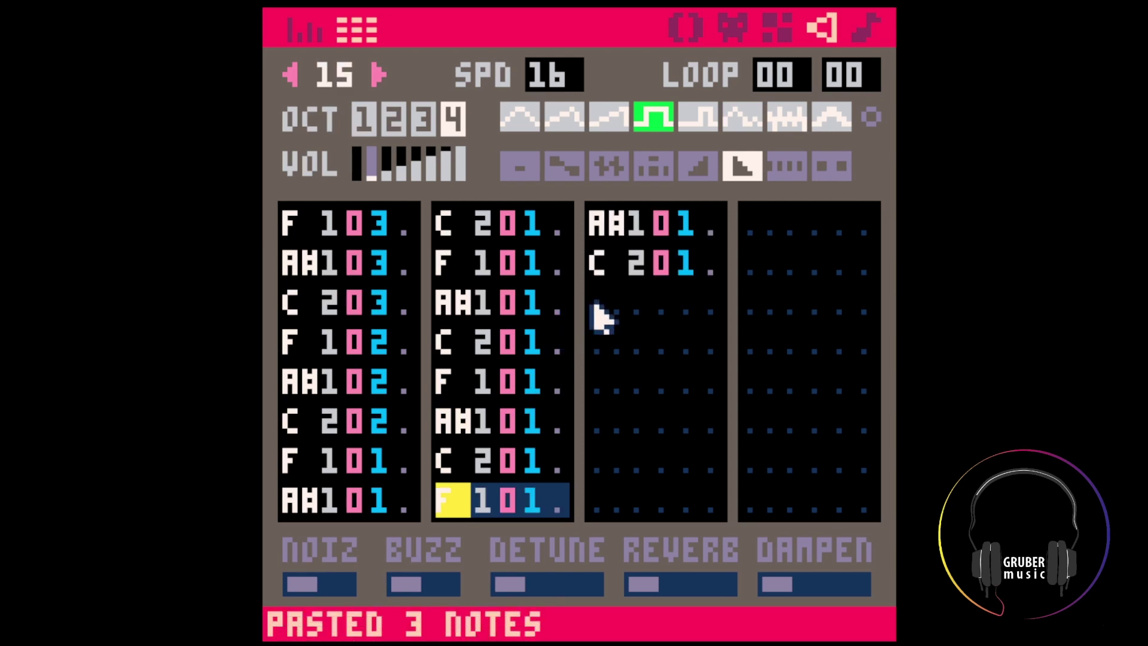
left_click(594, 315)
key("ctrl+v")
left_click(607, 436)
key("ctrl+v")
left_click(756, 229)
key("ctrl+v")
left_click(754, 339)
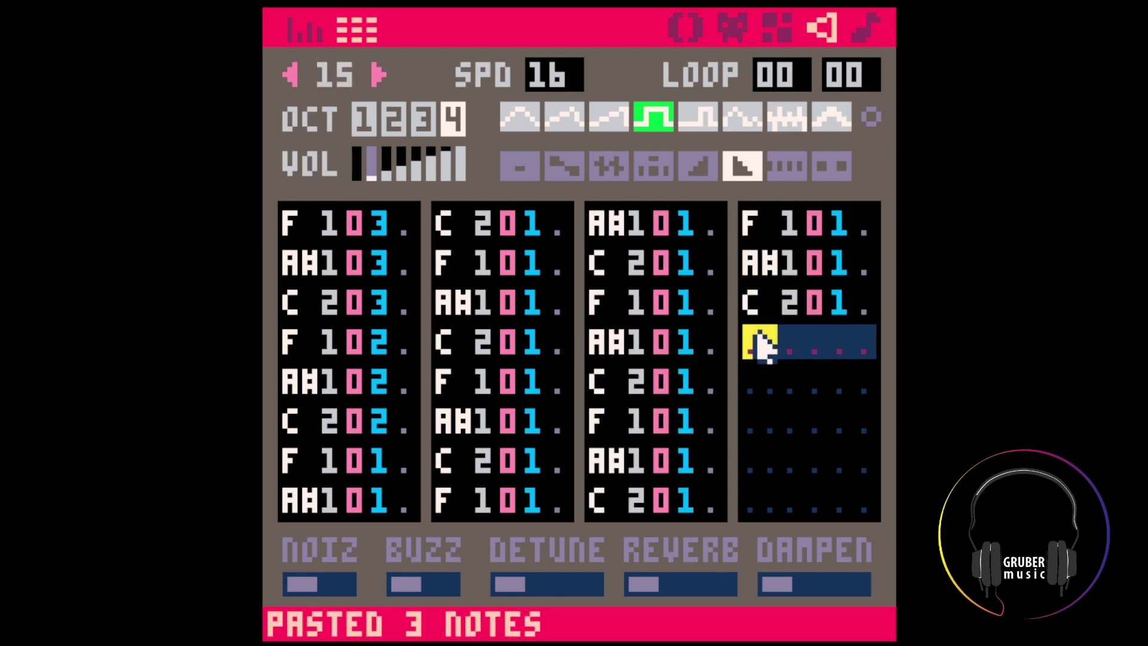
key("ctrl+v")
left_click(748, 458)
key("ctrl+v")
Copy the whole of sound 15 into sound 17
left_click(867, 26)
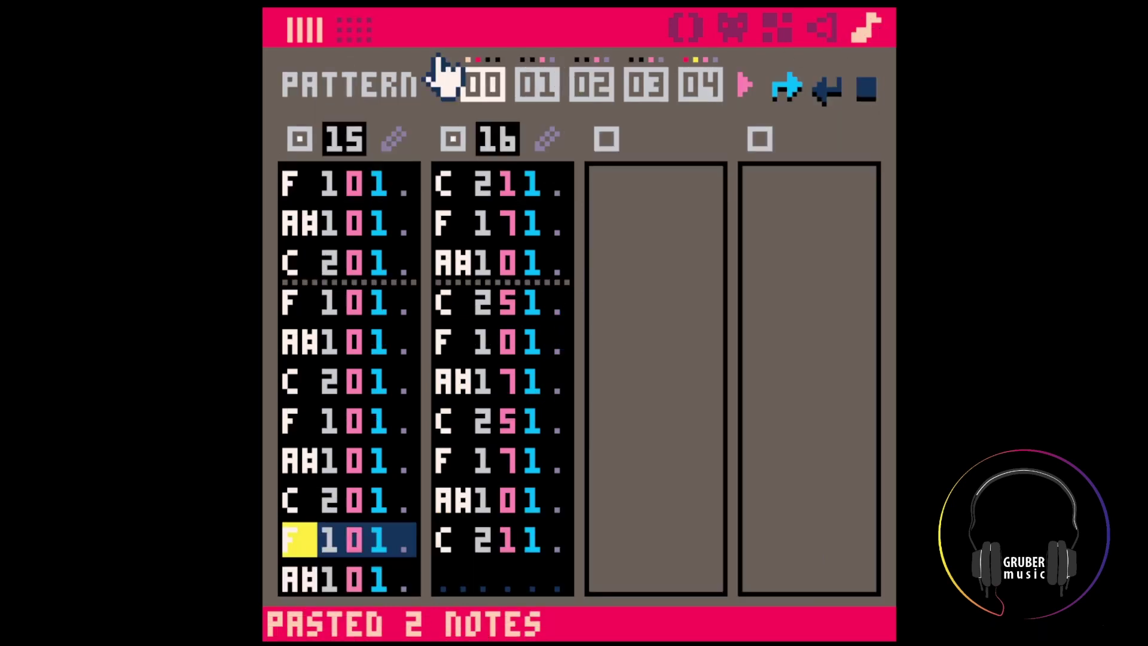
left_click(393, 140)
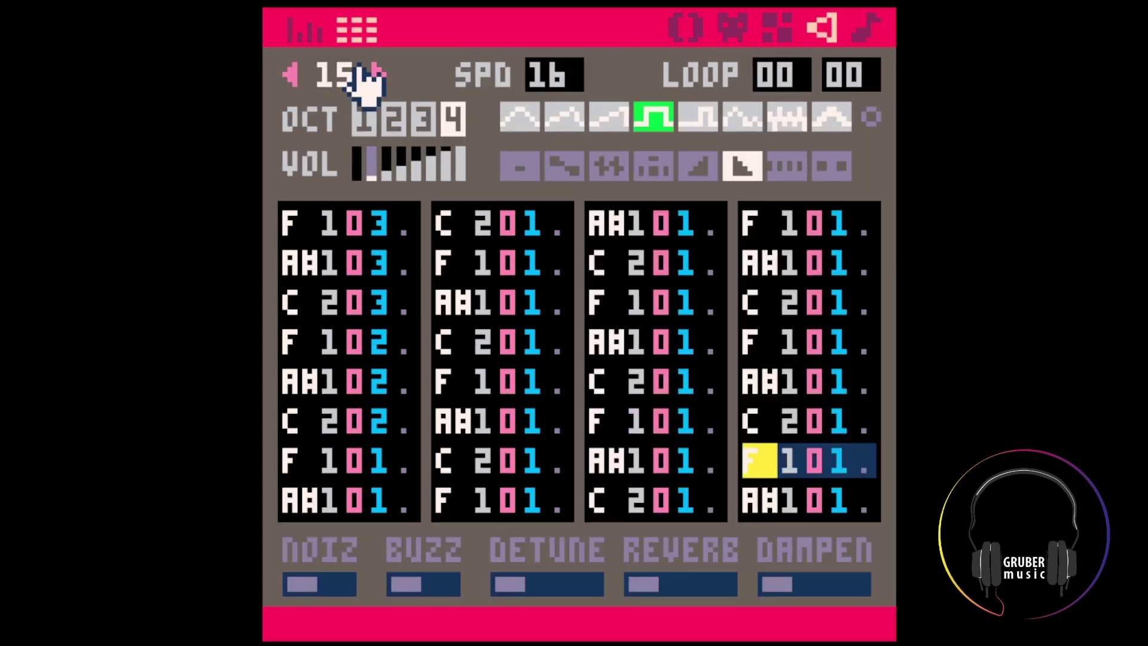
key("ctrl+c")
left_click(379, 77)
left_click(379, 74)
key("ctrl+v")
Insert two empty rows at the start of sound 17 and transpose all its notes up one octave
left_click(353, 340)
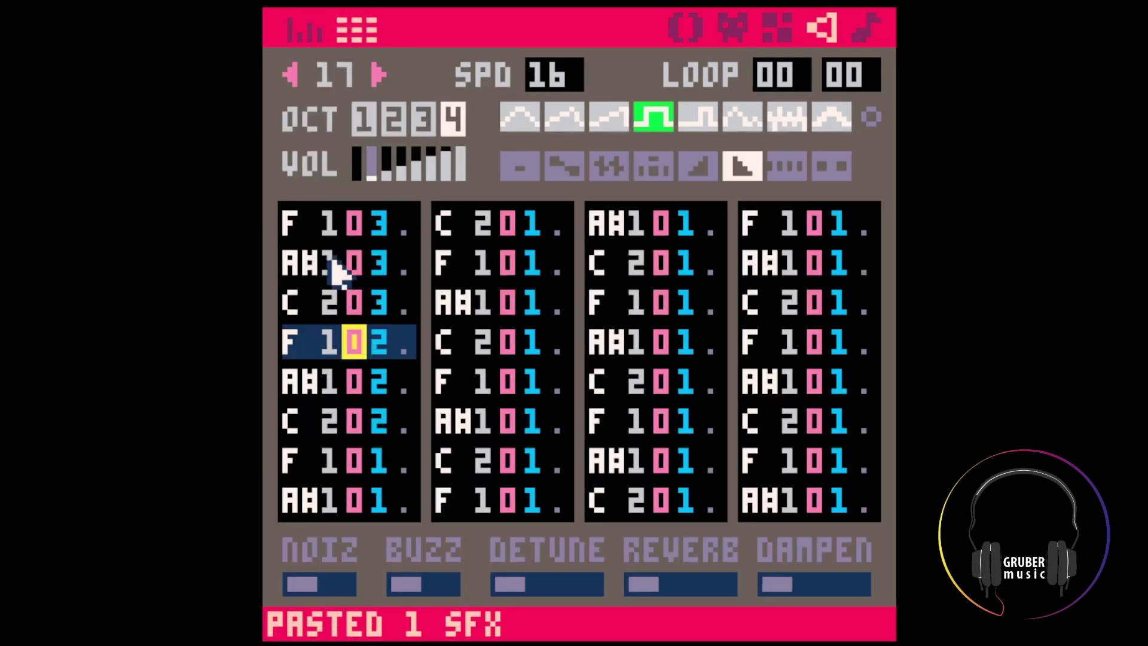
left_click(333, 235)
key("Return")
key("Return")
key("ctrl+a")
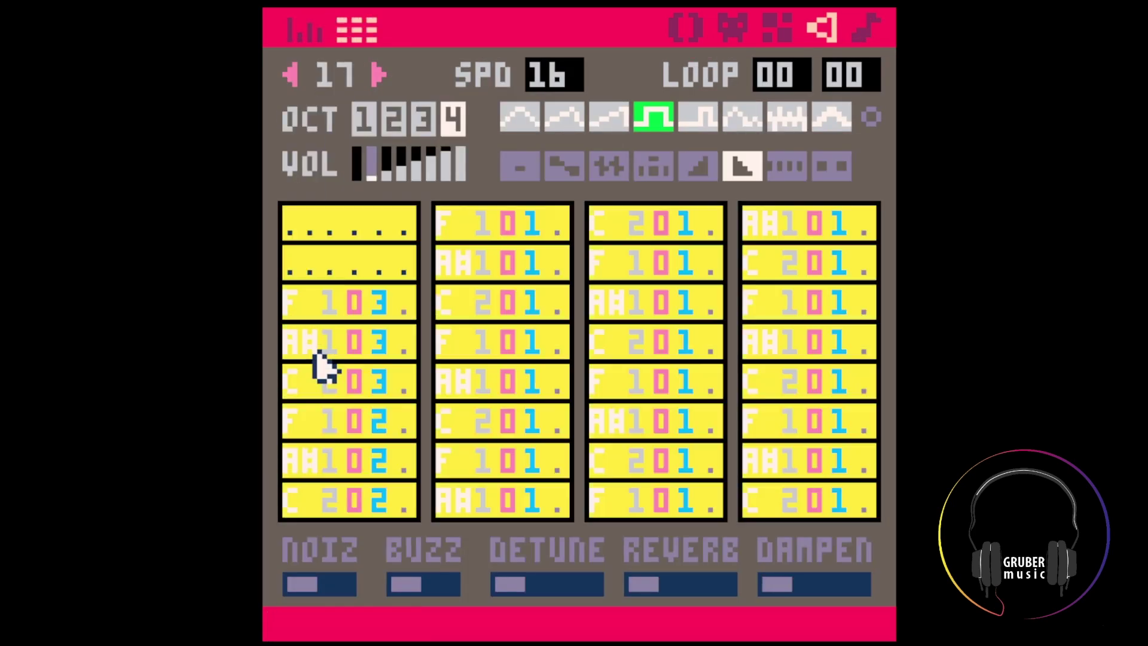
key("alt+shift+Up")
Set all notes in sound 17 to volume 1 with the fade-in effect 4
left_click(346, 378)
left_click(373, 169, "shift")
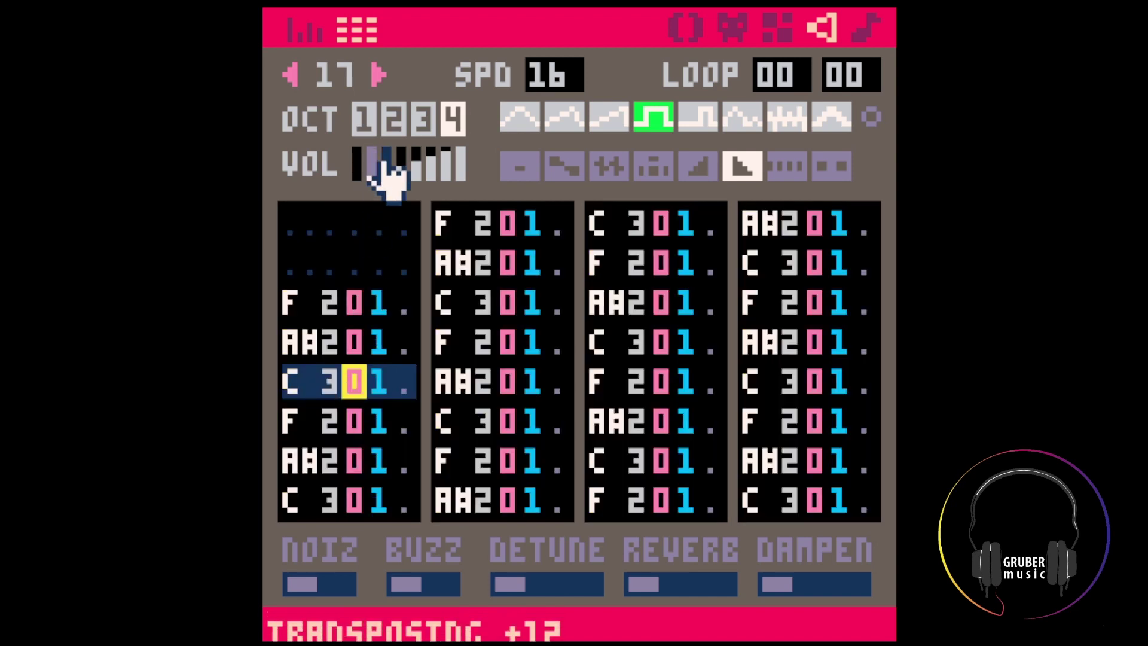
left_click(741, 172, "shift")
left_click(699, 168, "shift")
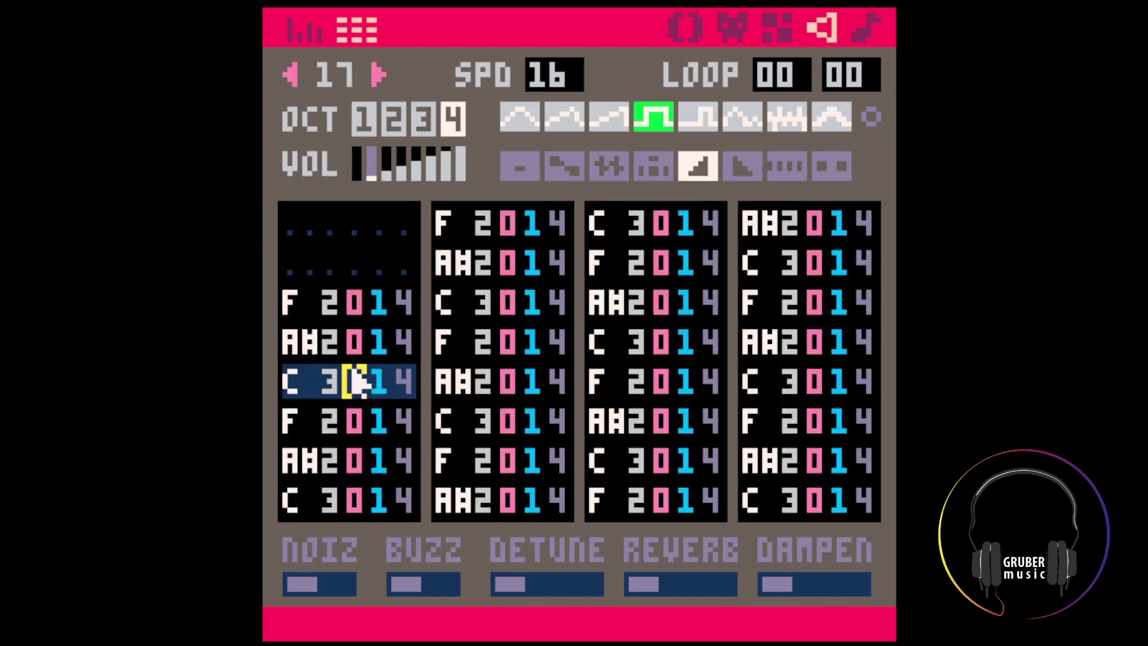
Vary the instruments of all notes in sound 17 among 0, 1, 5 and 7, starting with 0, 7, 1, 7, 0, 5
left_click(355, 313)
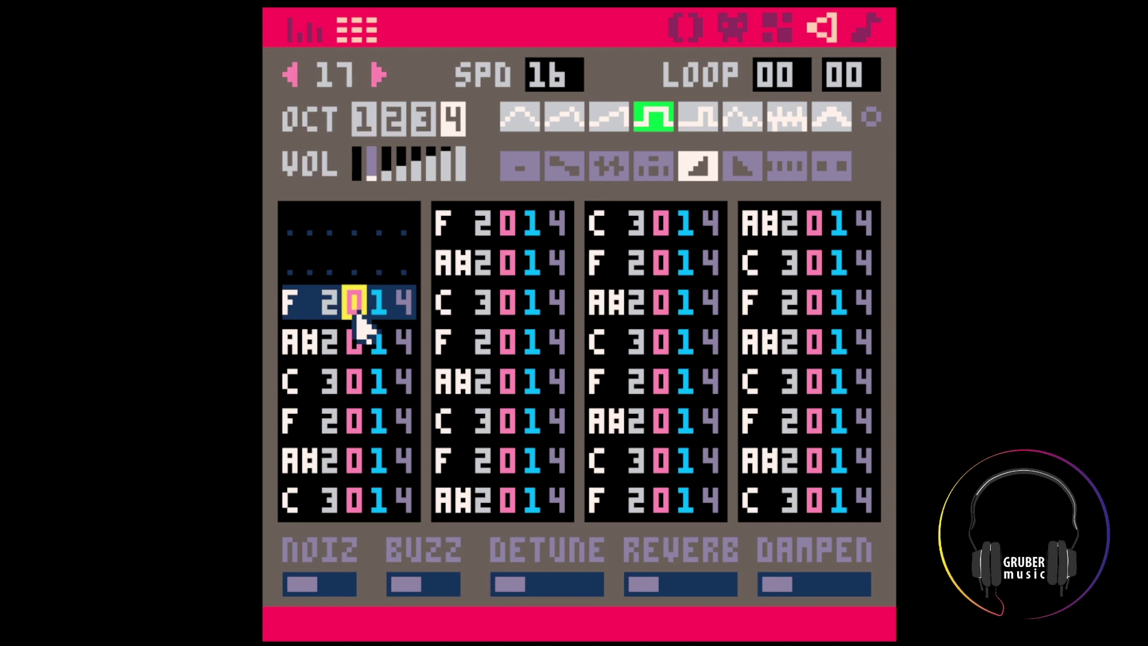
type("0717050717050715")
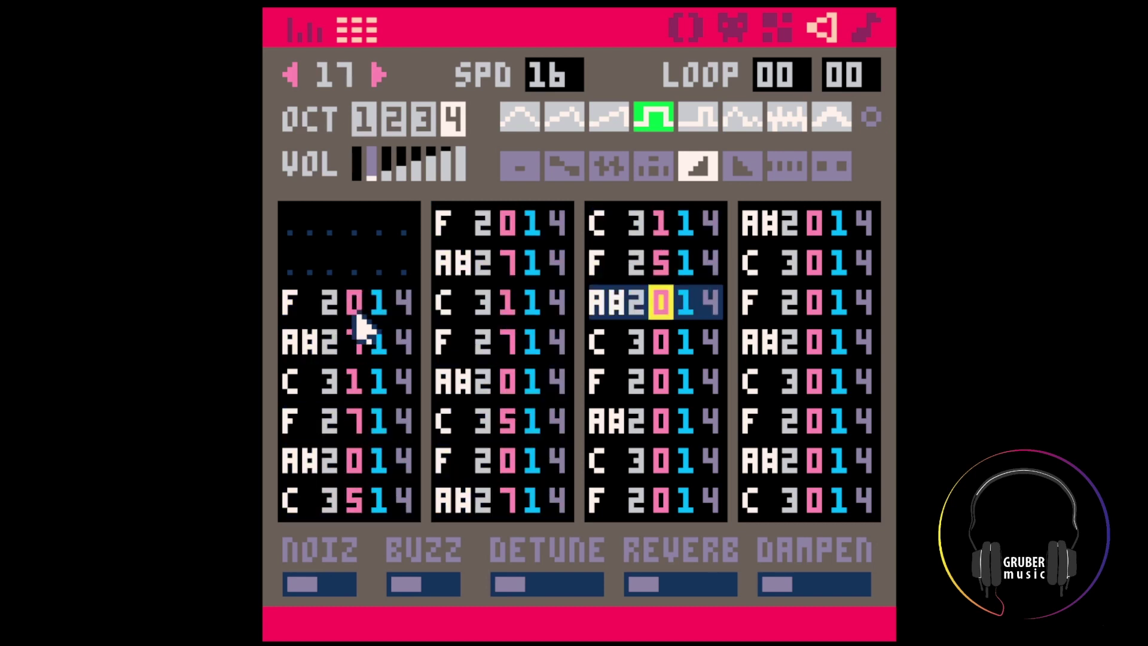
type("70050757010757")
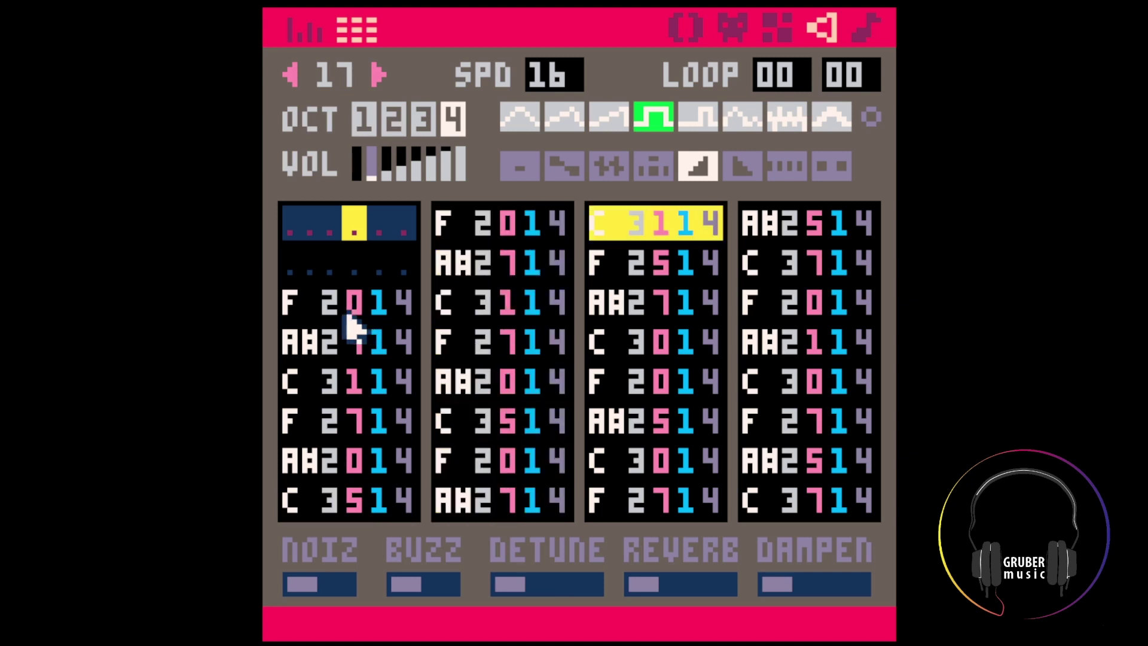
Transpose several short groups of two to four notes across sound 17 down one octave
left_click(344, 314)
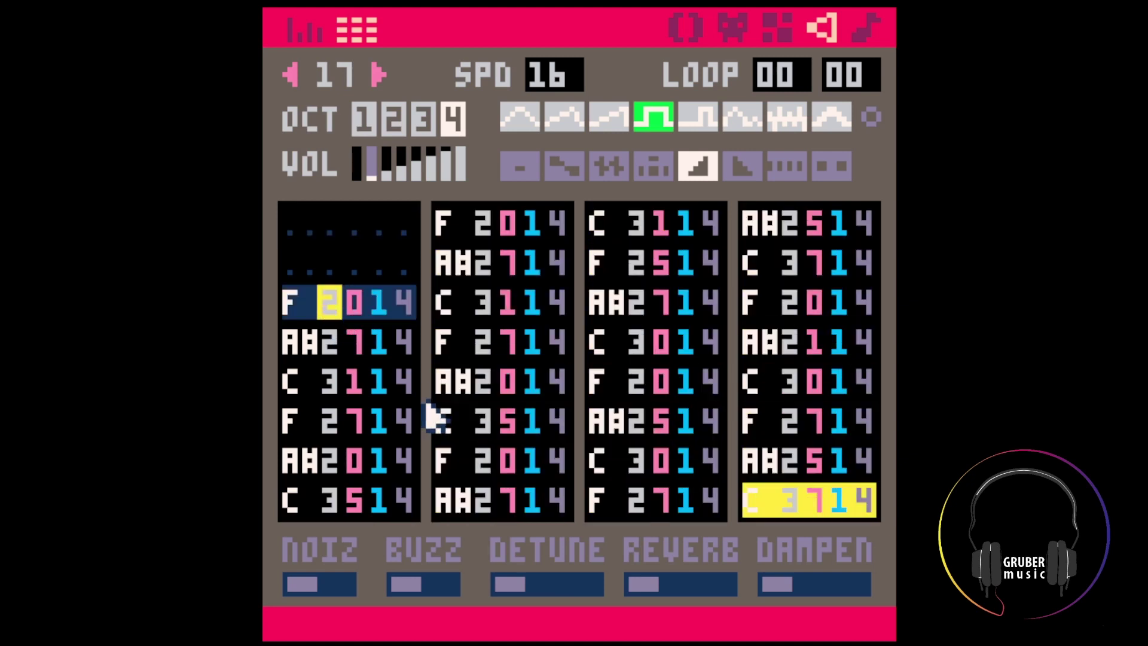
key("Tab")
key("Tab")
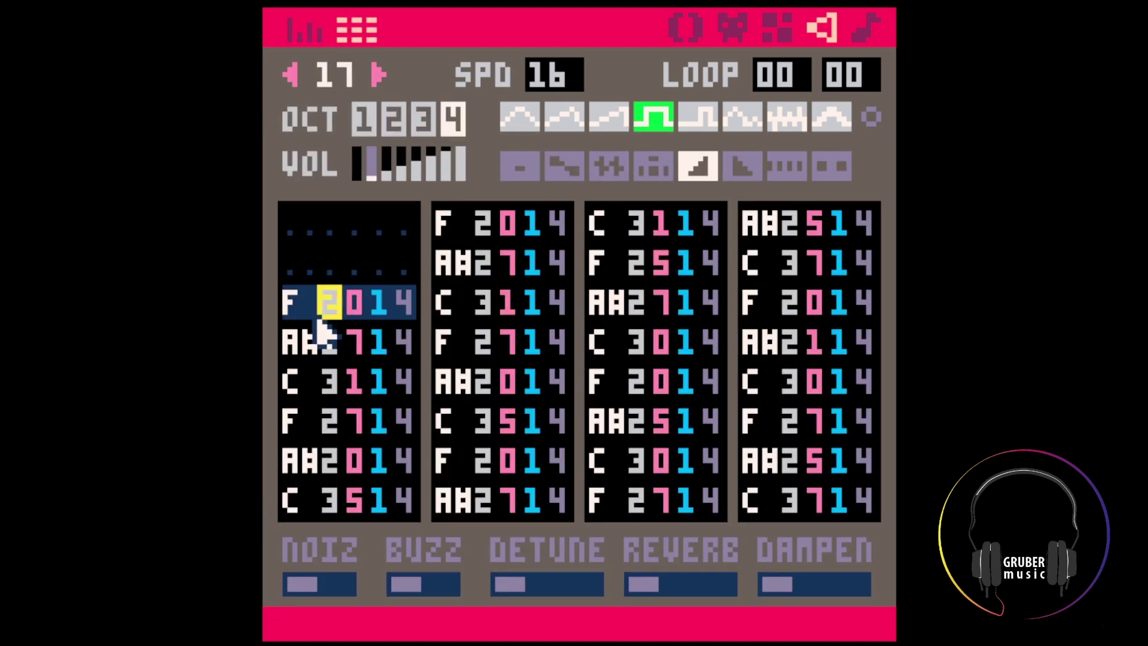
left_click(301, 304)
left_click(312, 357)
left_click_drag(317, 371, 379, 389)
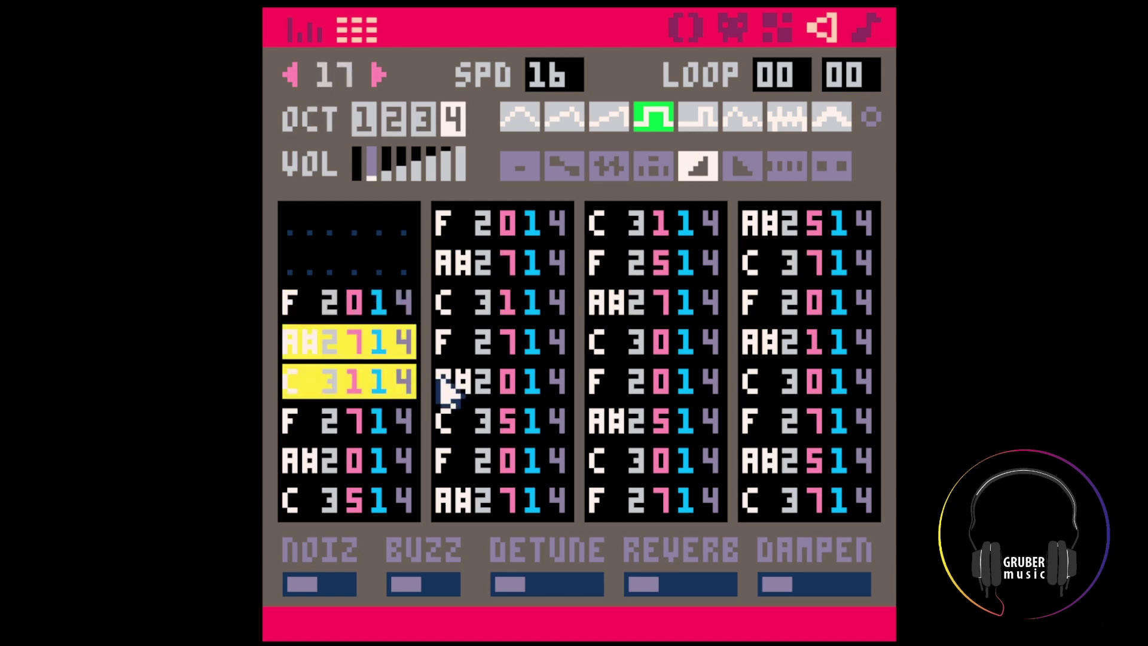
key("ctrl+shift+Down")
left_click_drag(452, 355, 526, 274)
key("ctrl+shift+Down")
left_click_drag(602, 340, 687, 423)
key("ctrl+shift+Down")
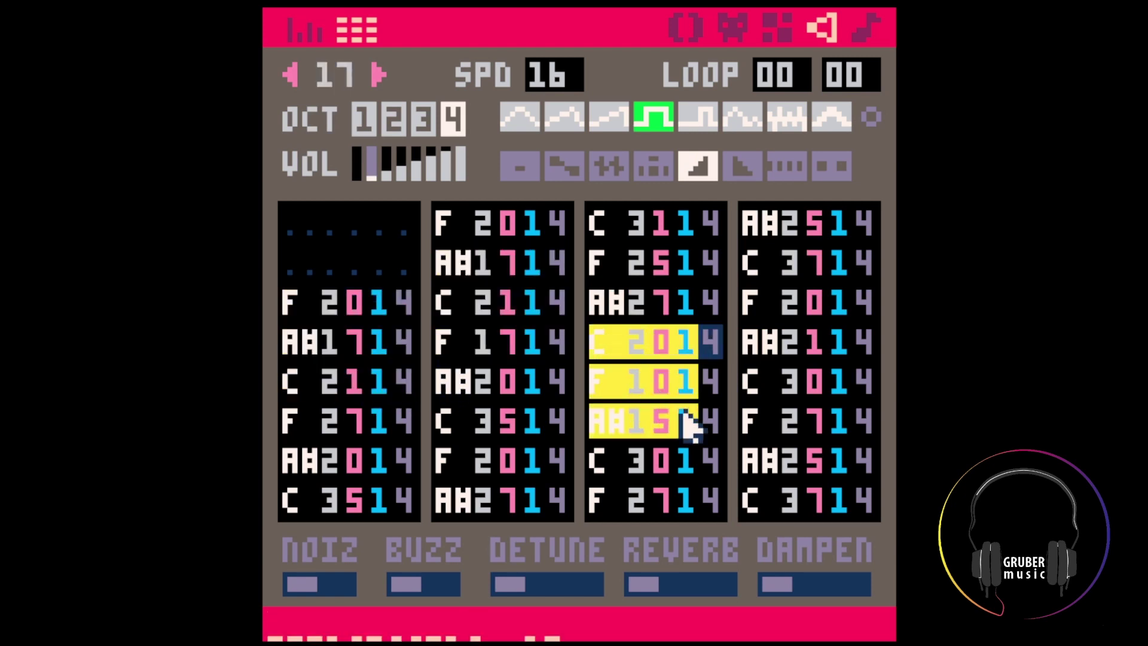
left_click(769, 422)
left_click_drag(458, 459, 473, 499)
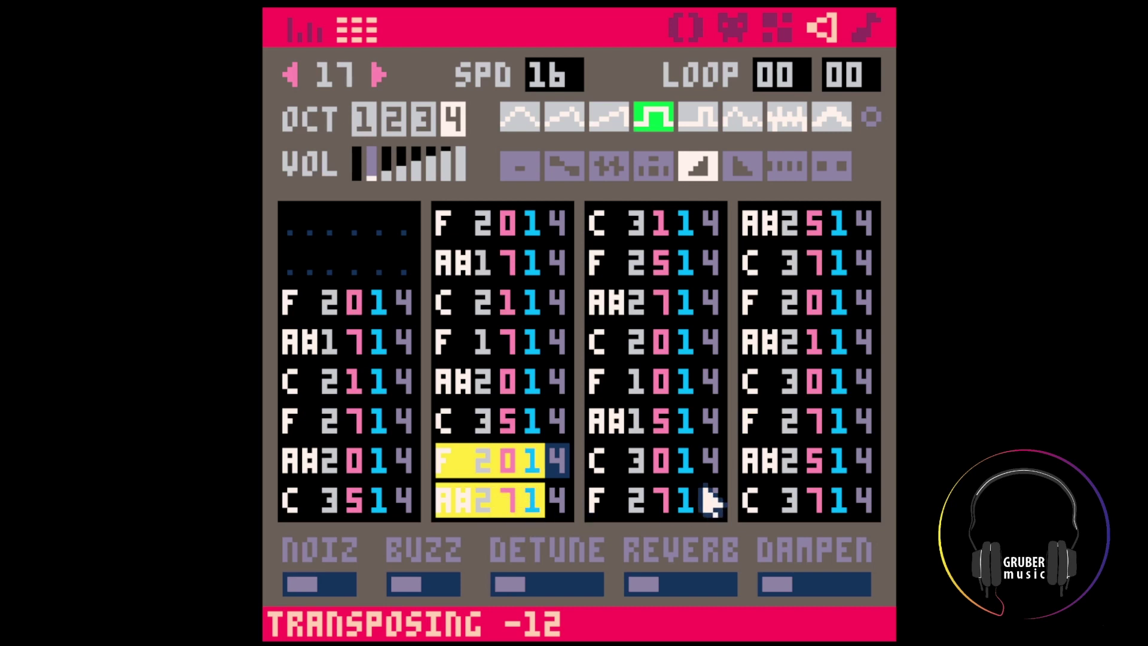
key("ctrl+shift+Down")
left_click_drag(756, 422, 828, 473)
key("ctrl+shift+Down")
key("space")
Enable the third channel of pattern 00 with sound 17 and save the cartridge
left_click(867, 28)
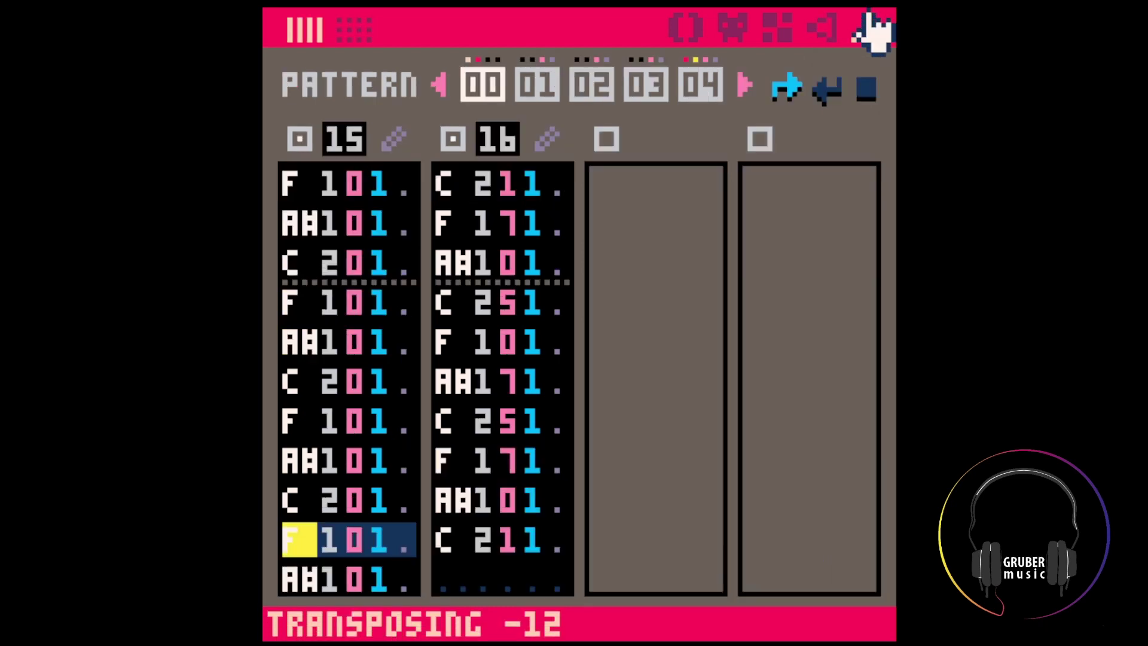
left_click(608, 140)
scroll(667, 160, "up", 4)
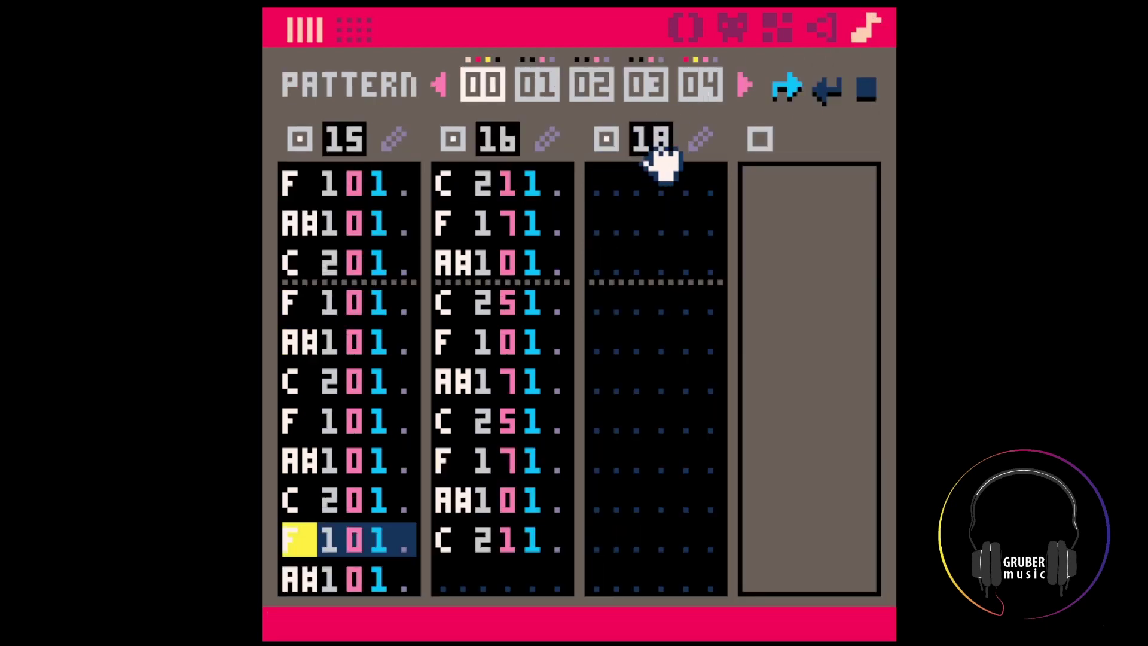
scroll(662, 161, "down", 1)
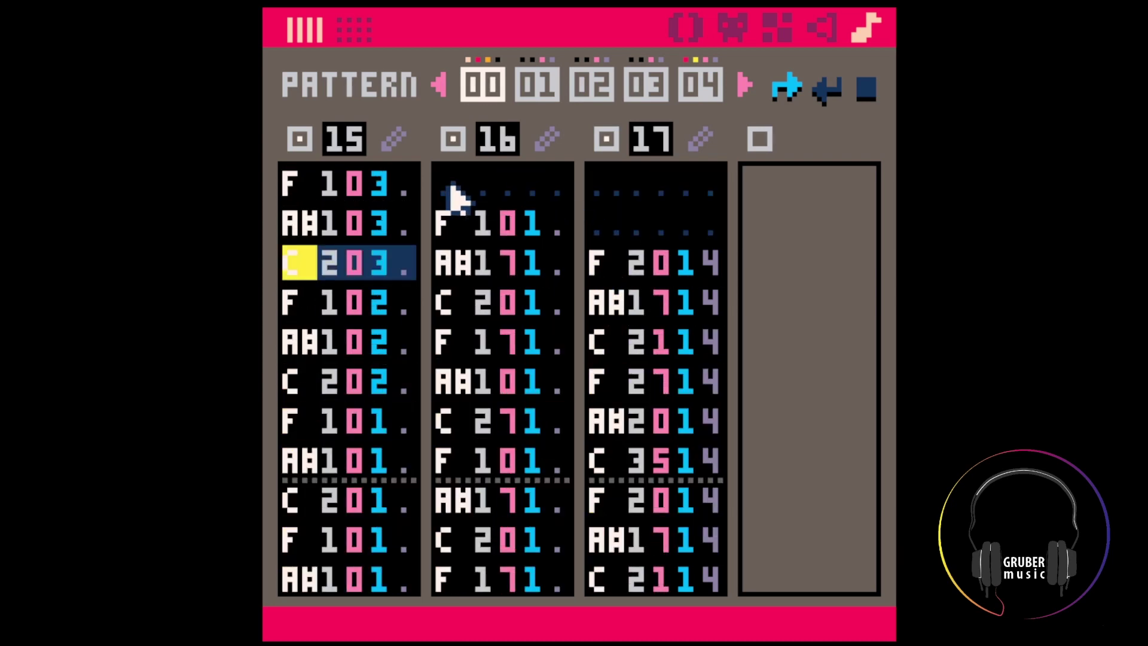
left_click(297, 190)
key("ctrl+s")
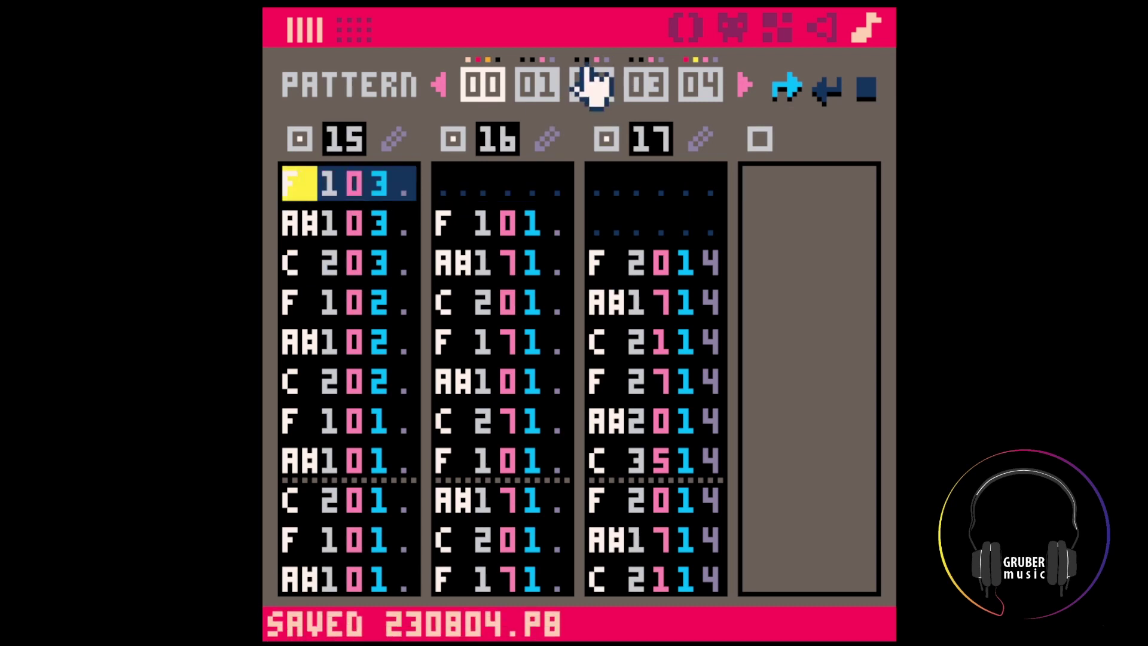
Play through the opening patterns and switch off the sound 14 channel in pattern 01
left_click(529, 85)
left_click(492, 81)
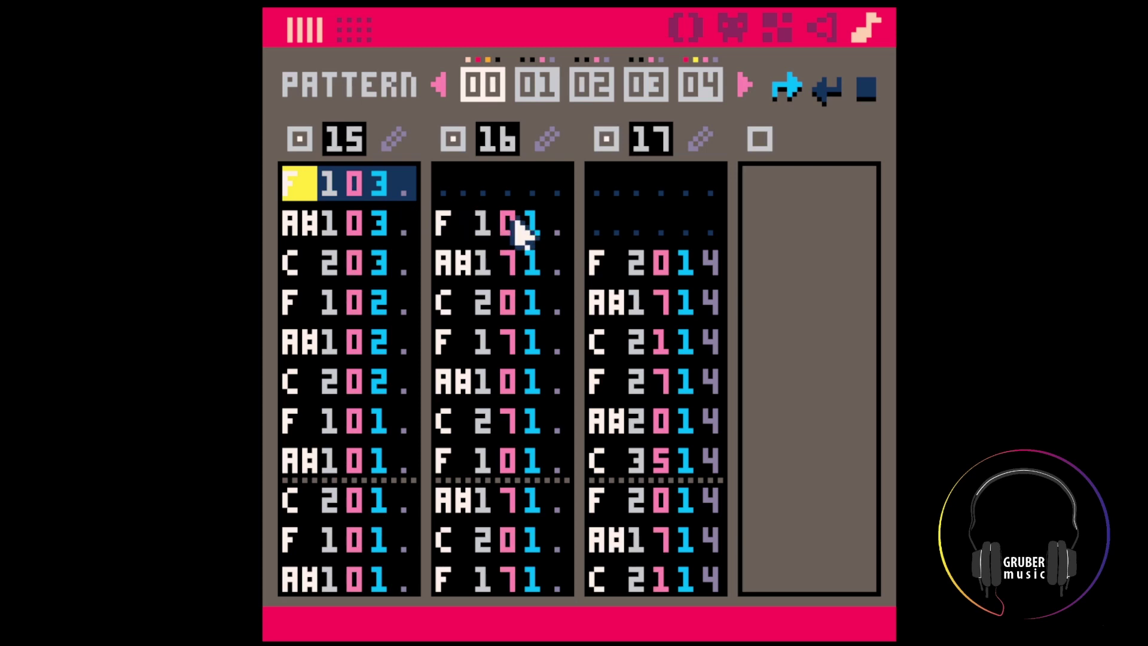
left_click_drag(511, 230, 502, 203)
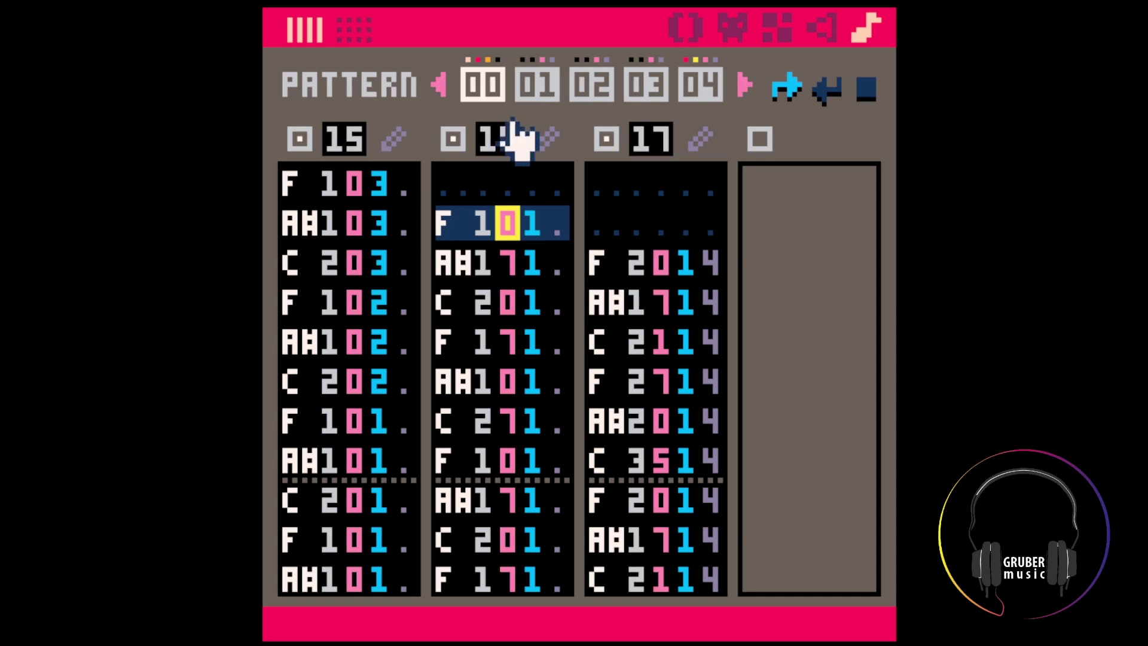
left_click(540, 88)
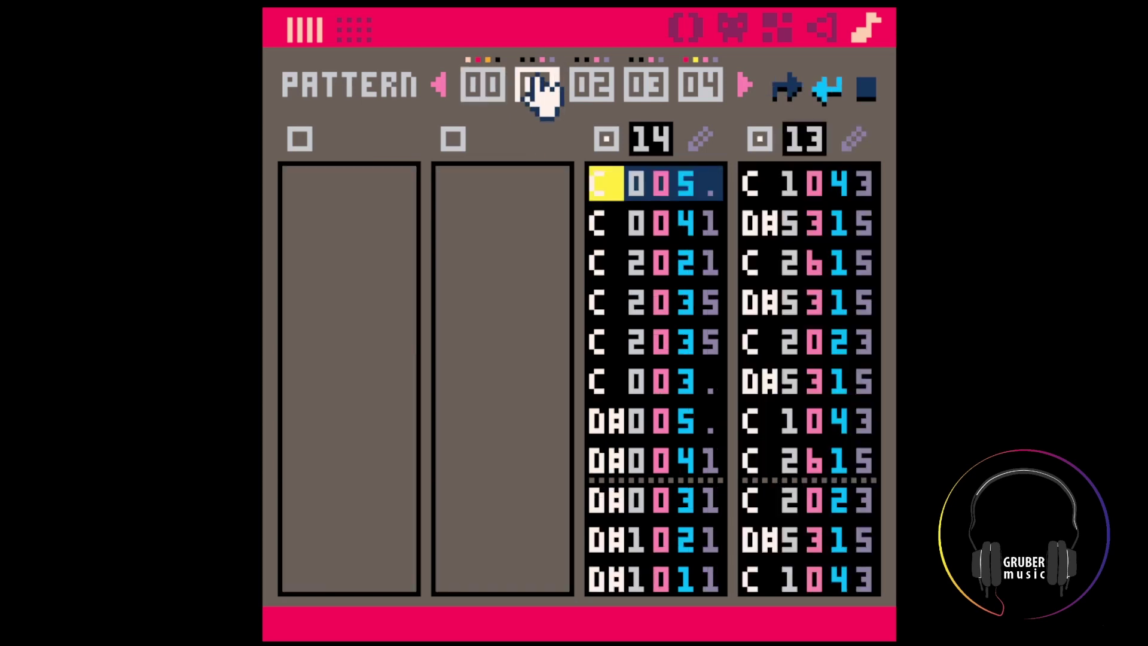
key("Down")
key("Down")
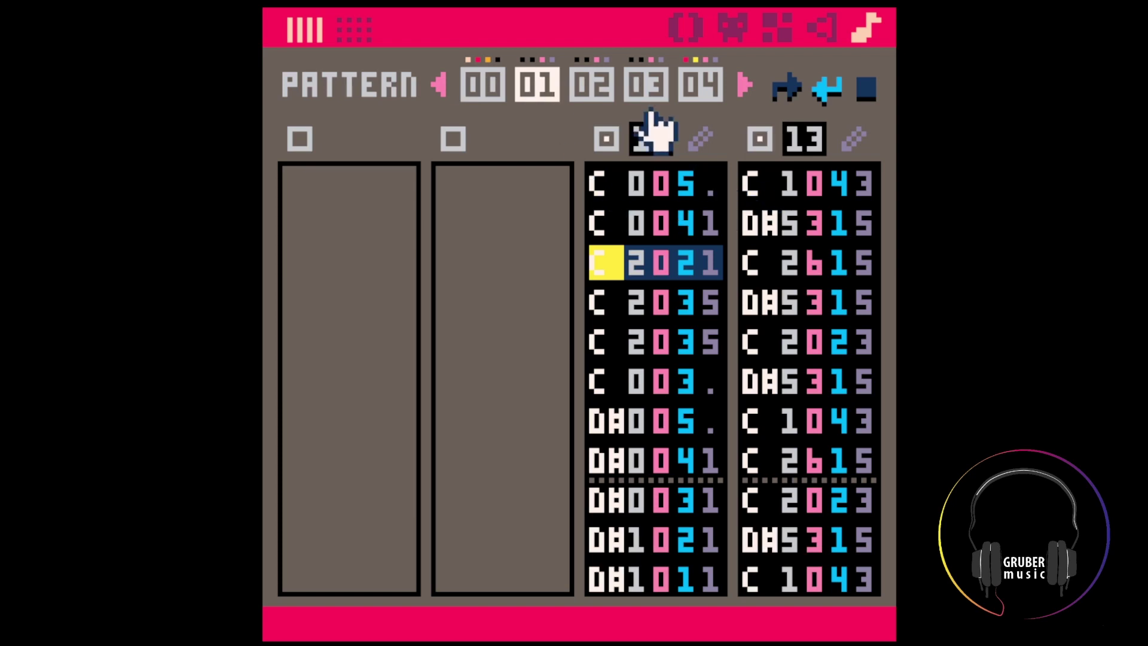
left_click(755, 185)
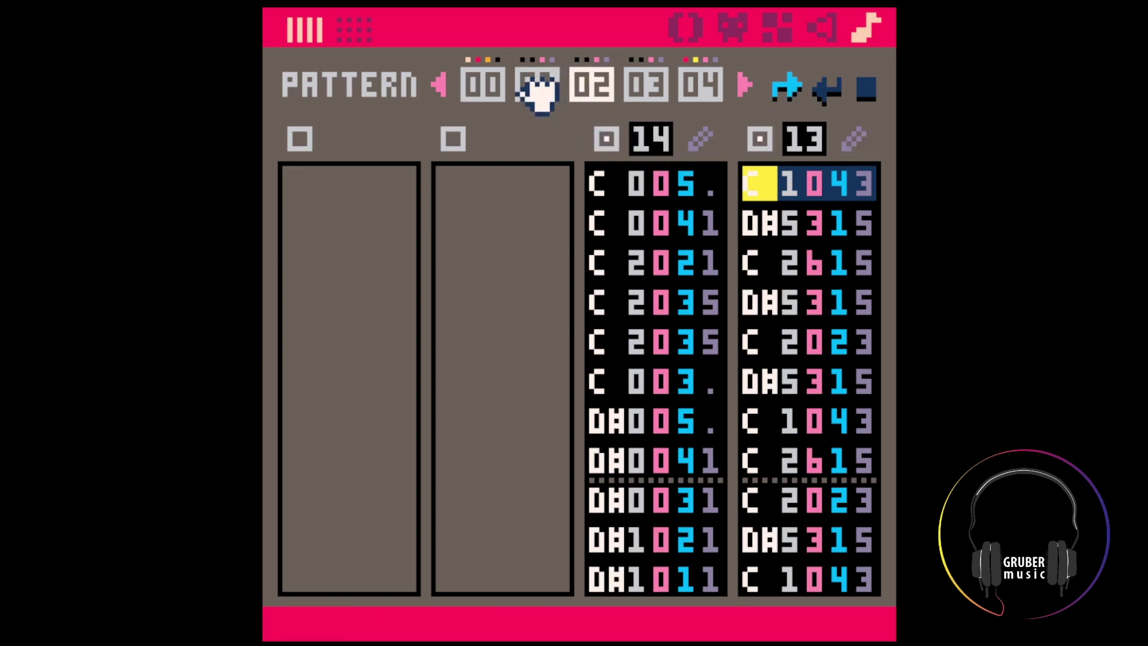
key("space")
left_click(606, 140)
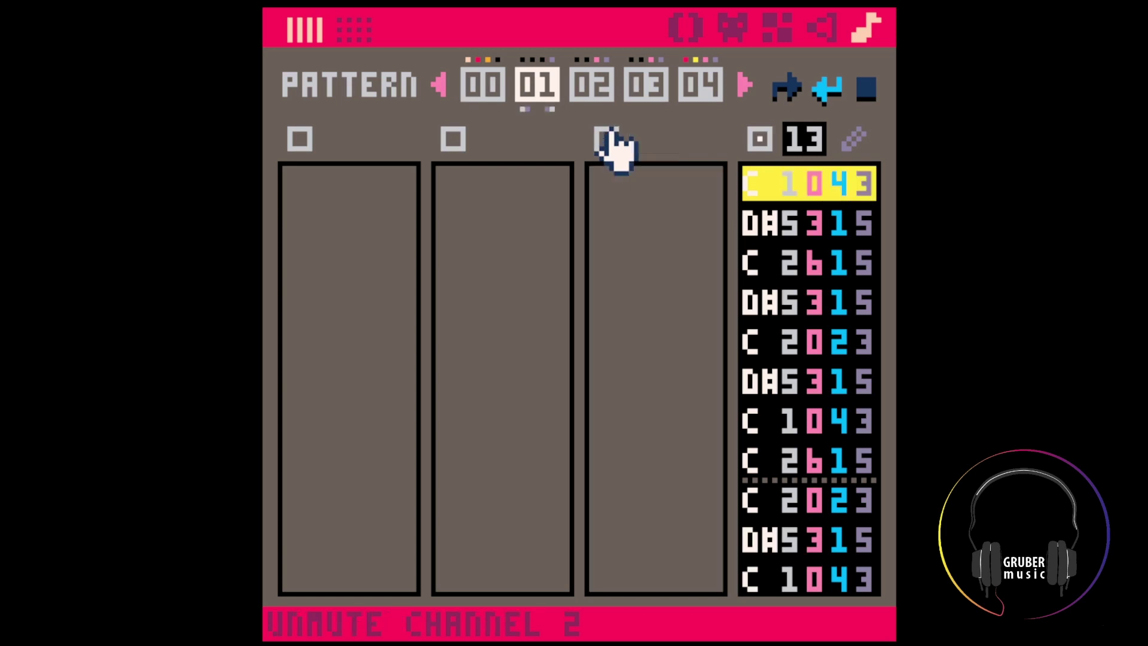
Duplicate patterns 04 and 05 into patterns 06 and 07, and clear the loop markers from patterns 03 to 05
left_click(591, 93)
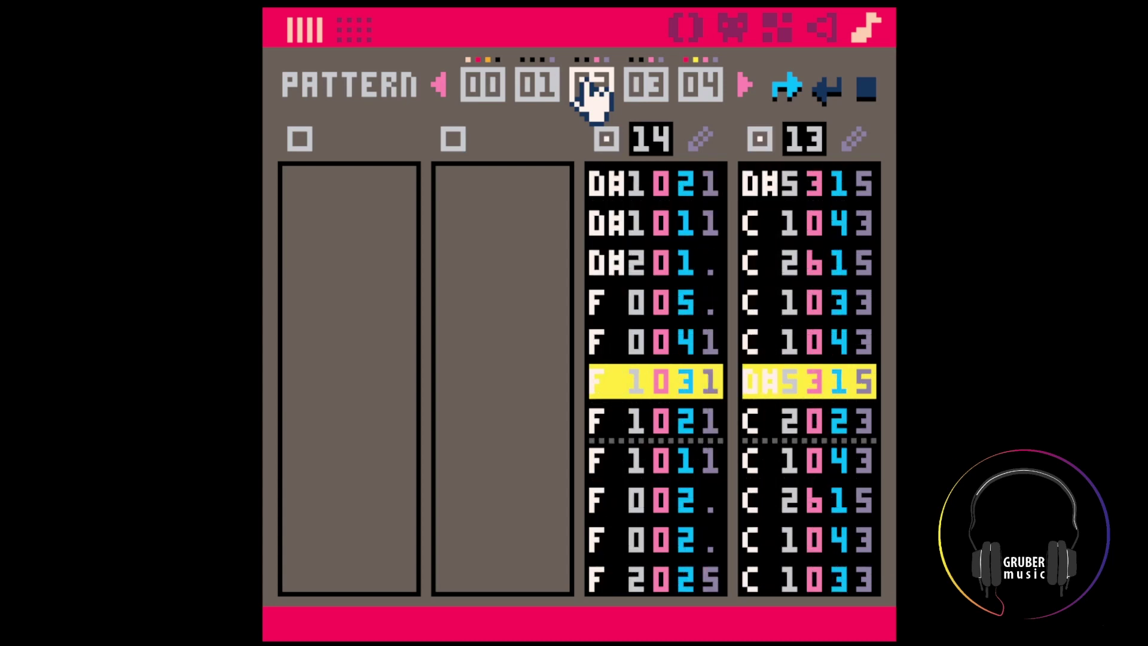
left_click(645, 92)
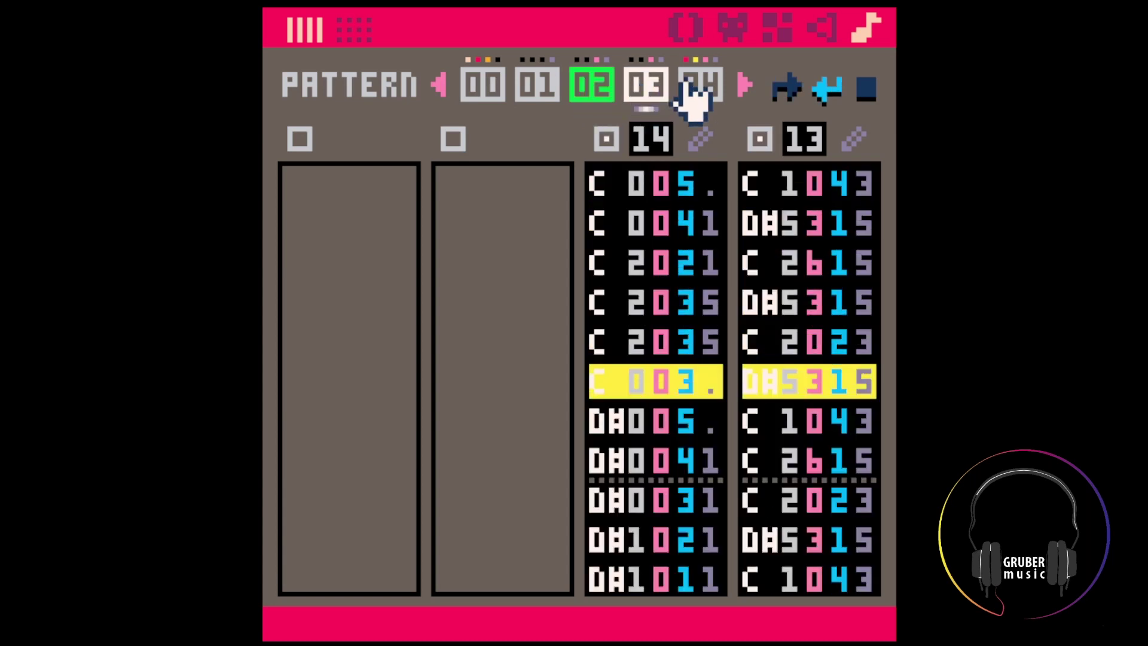
left_click(740, 90)
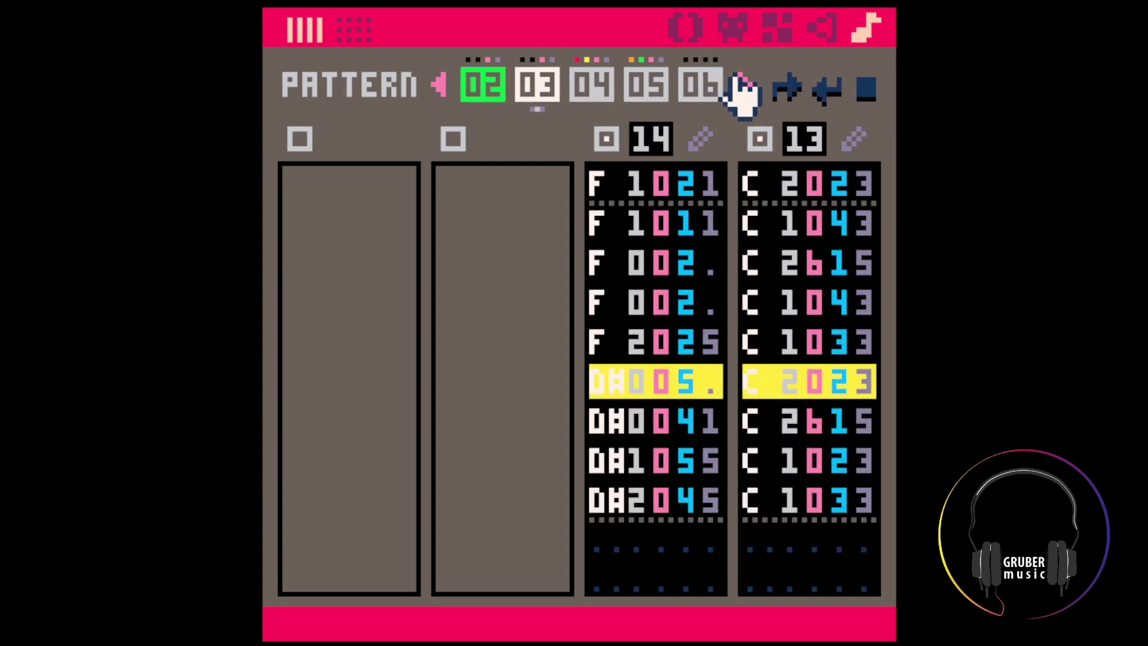
left_click(599, 84)
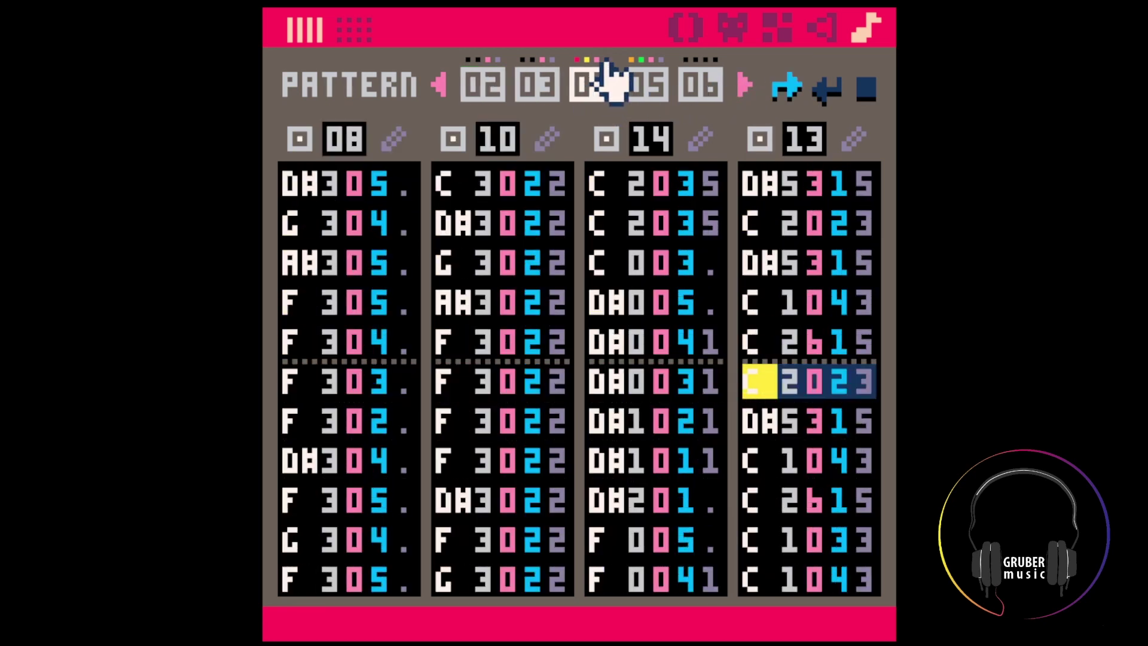
left_click(694, 89)
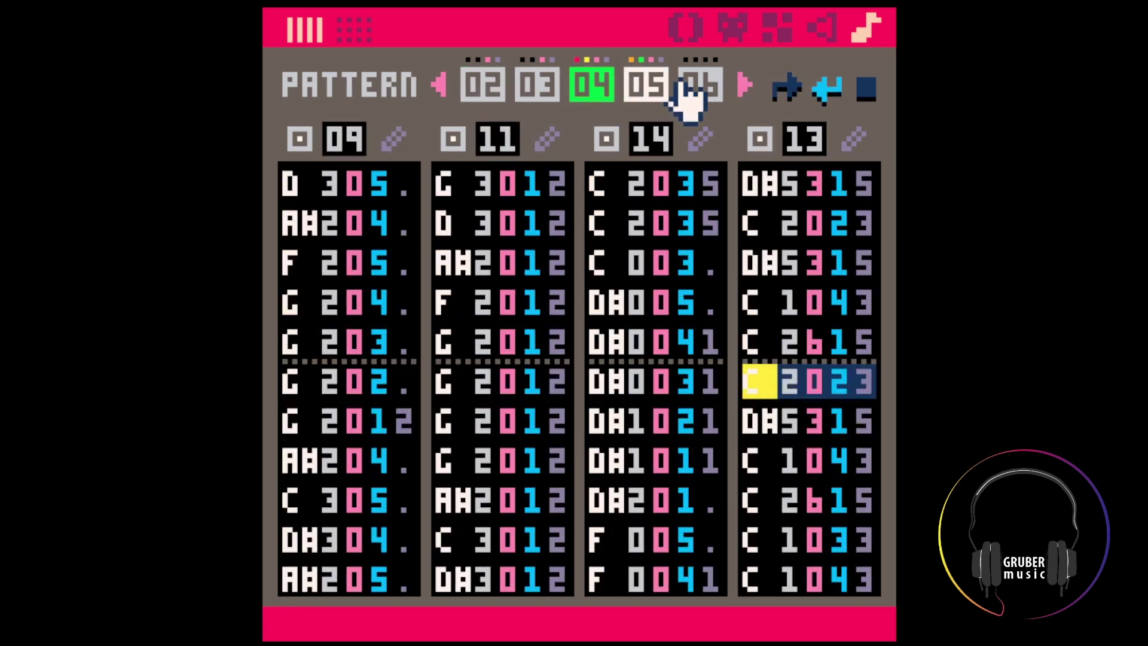
key("ctrl+v")
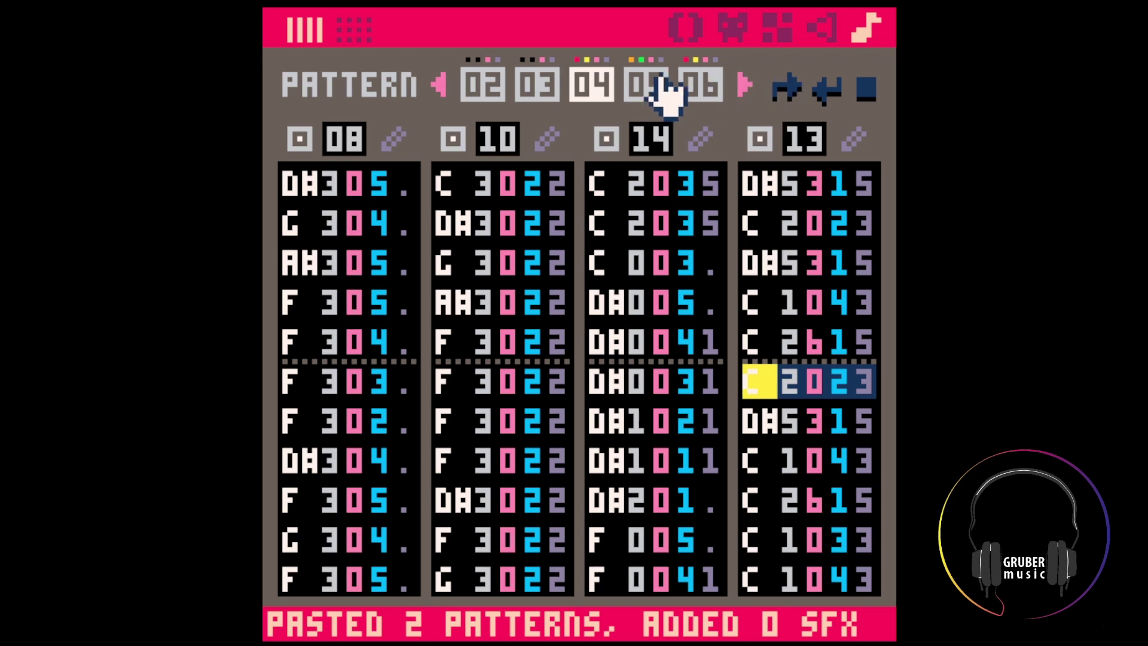
left_click(649, 87)
left_click(712, 89)
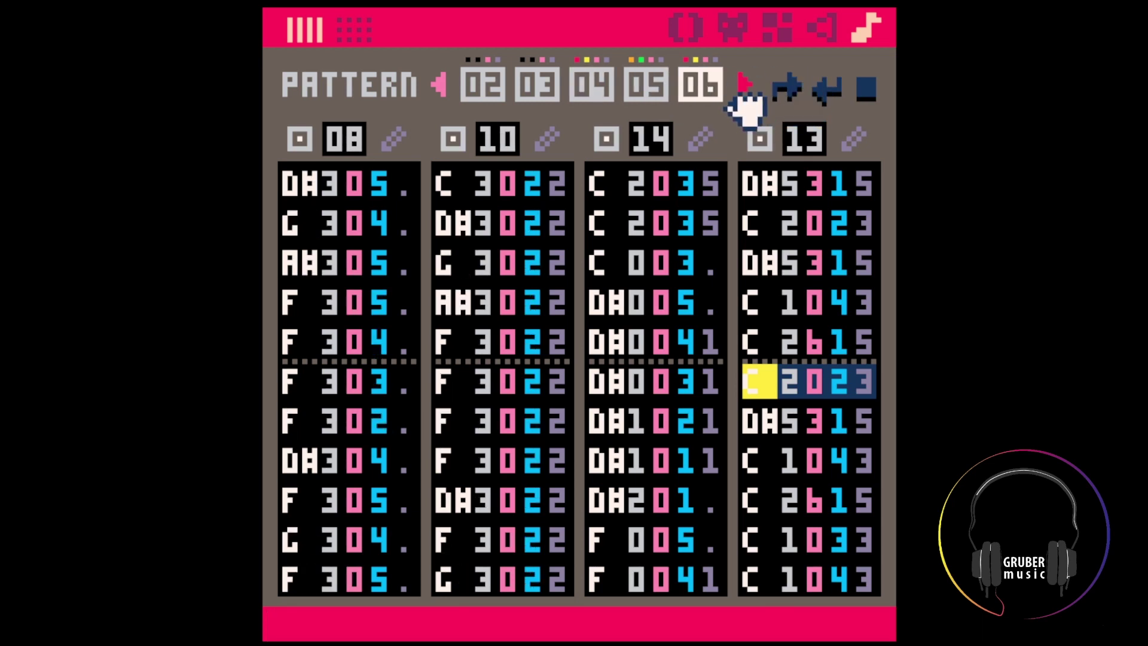
left_click(745, 85)
left_click(579, 90)
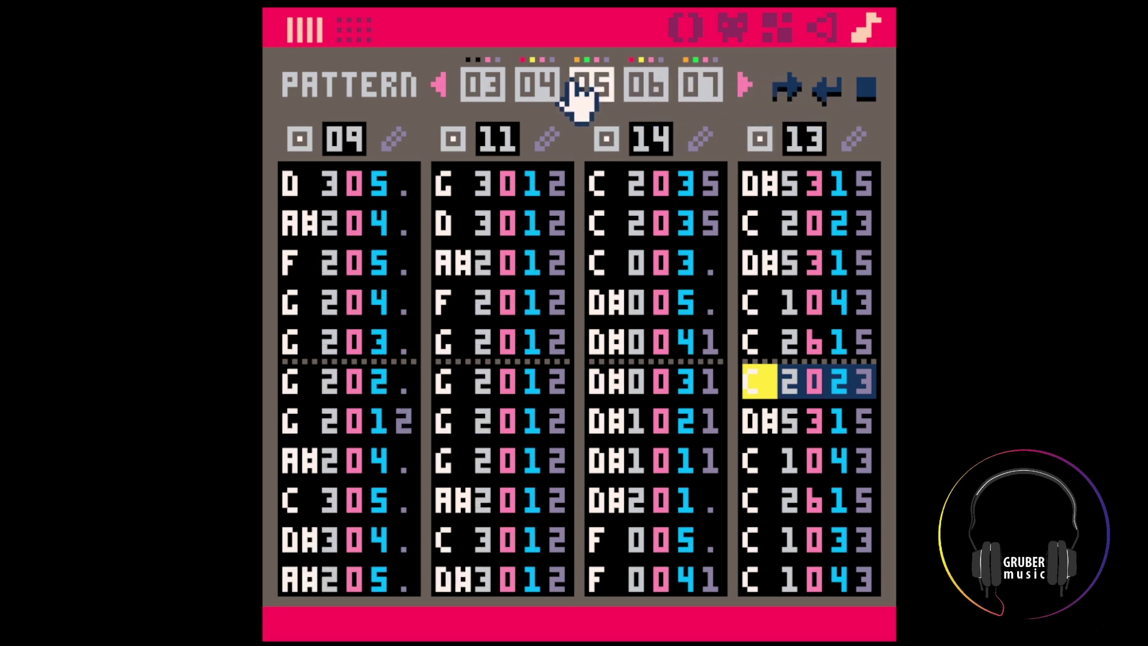
In pattern 04, replace the first two channels with sounds 15 and 16 and play the result
left_click(546, 96)
scroll(328, 156, "up", 8)
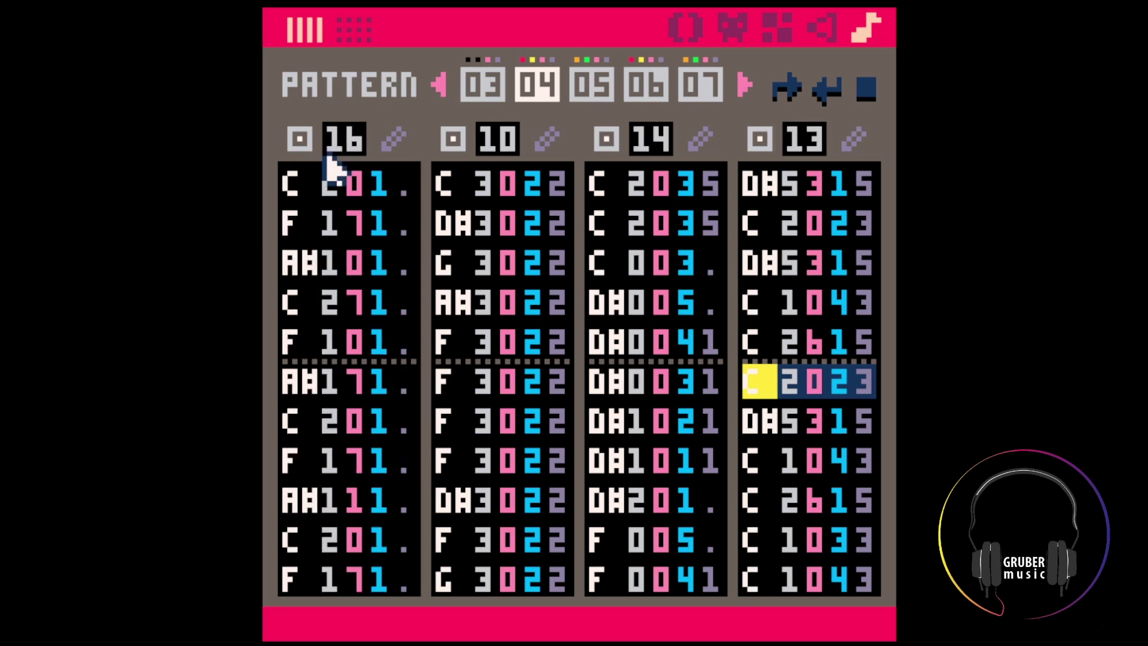
scroll(320, 155, "up", 1)
scroll(353, 143, "down", 1)
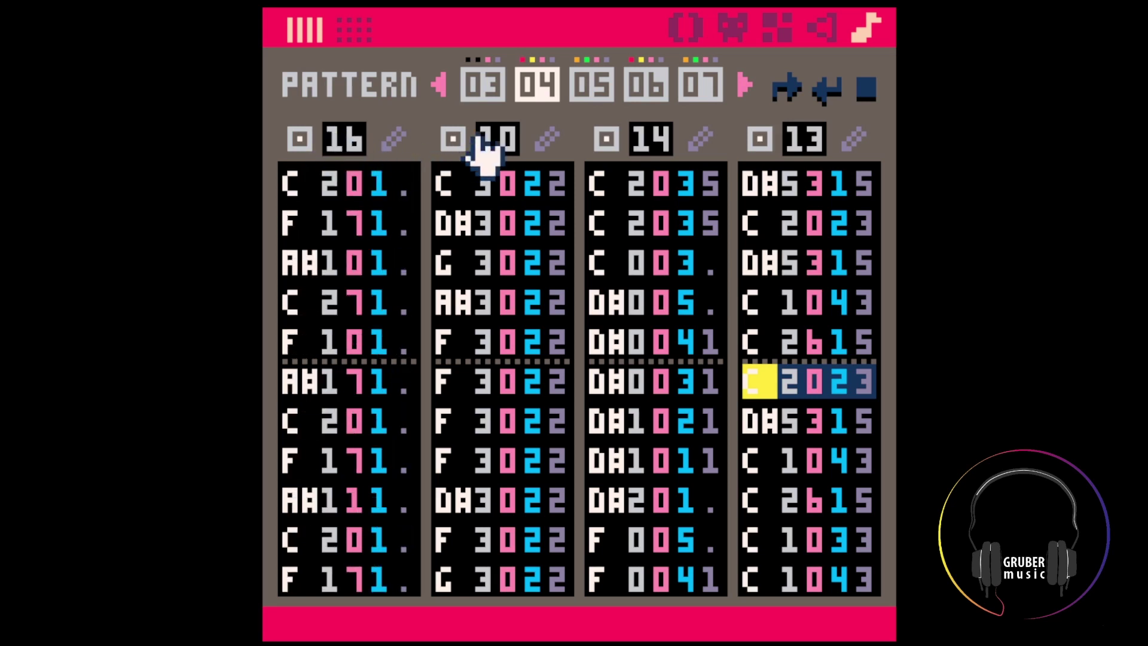
scroll(362, 149, "down", 1)
scroll(487, 143, "up", 8)
scroll(489, 147, "down", 2)
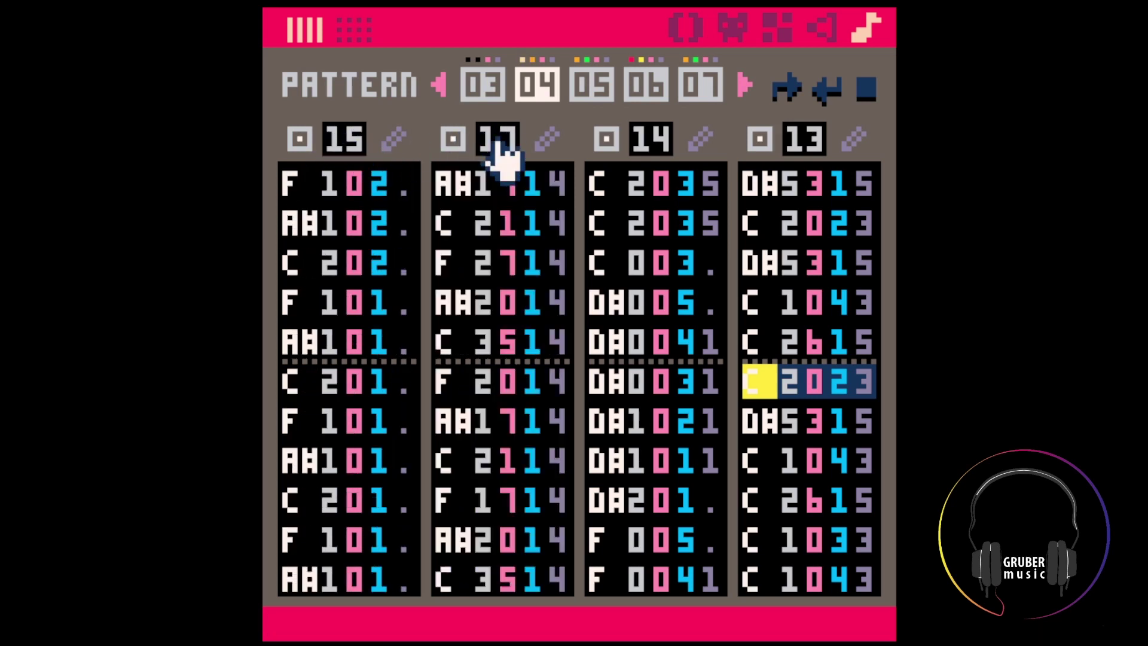
key("space")
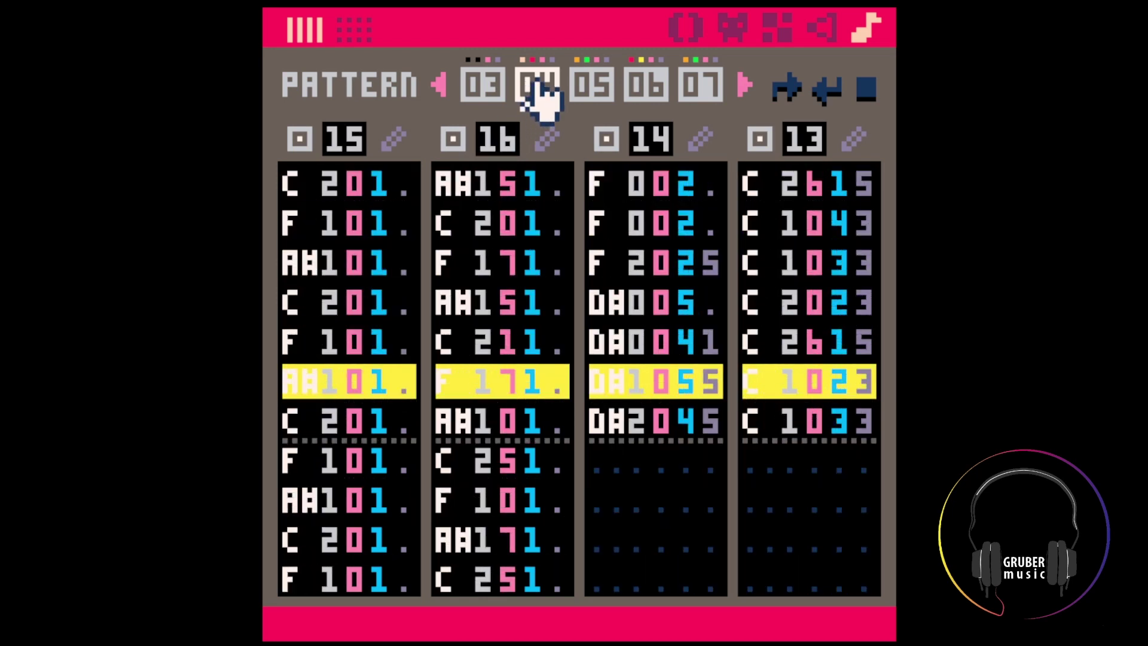
Open sound 15 from pattern 04, set its length to 24, and return to the patterns
left_click(363, 171)
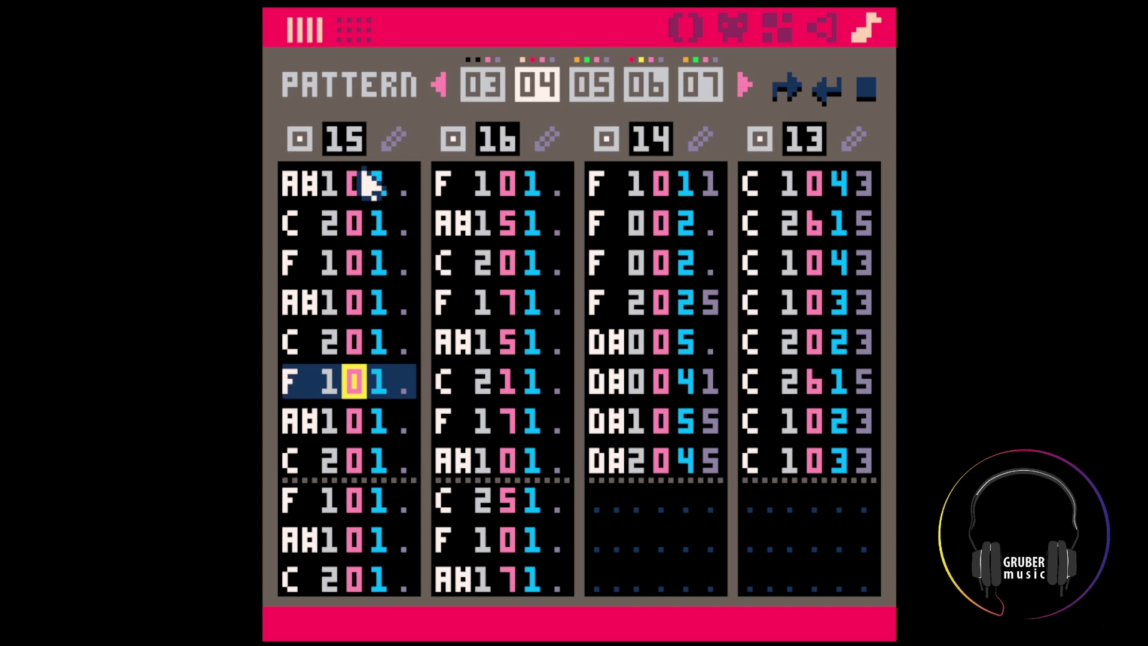
left_click(392, 143)
left_click(737, 81)
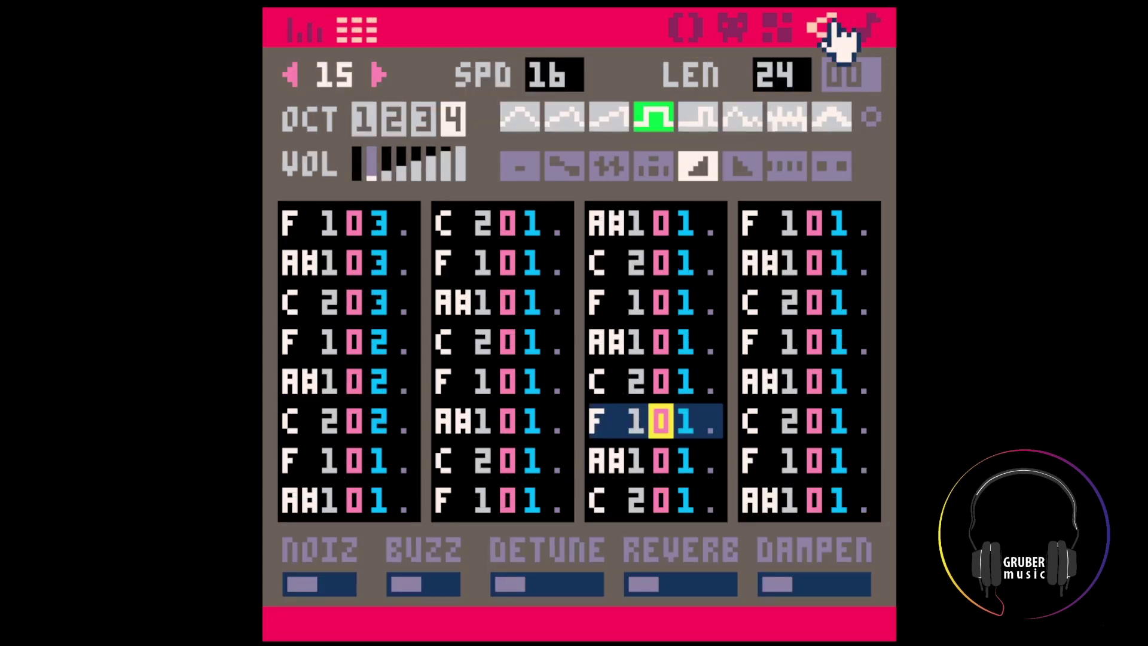
left_click(871, 28)
In pattern 05, replace the first two channels with sounds 15 and 16, and play the song from pattern 04
left_click(607, 89)
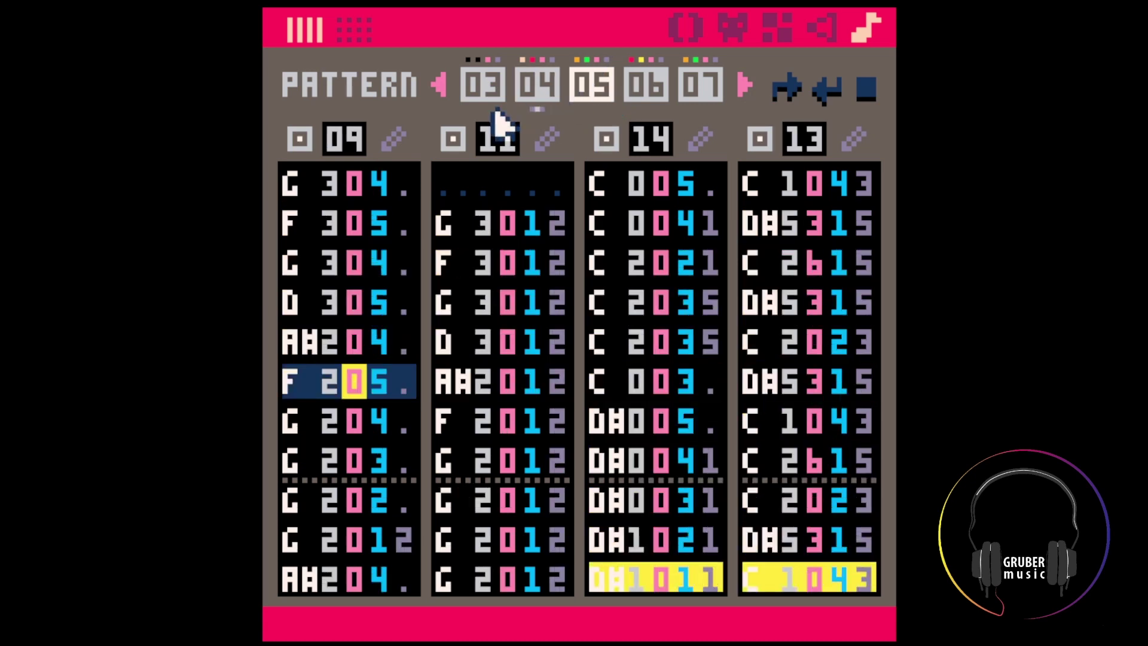
left_click(345, 139)
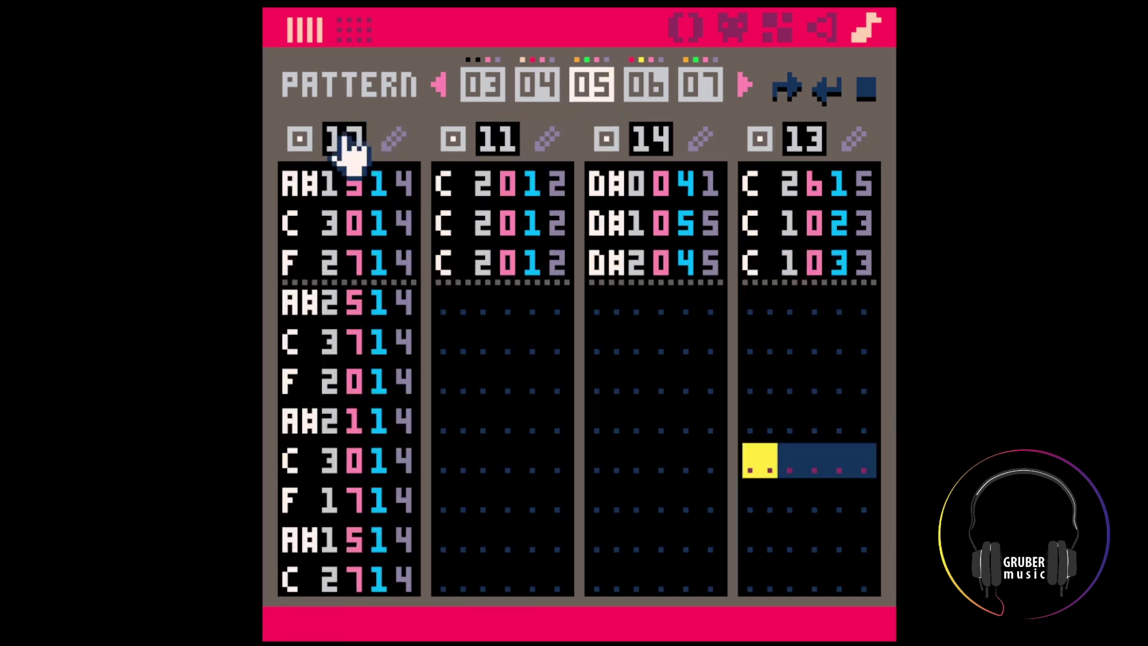
left_click_drag(344, 137, 360, 162)
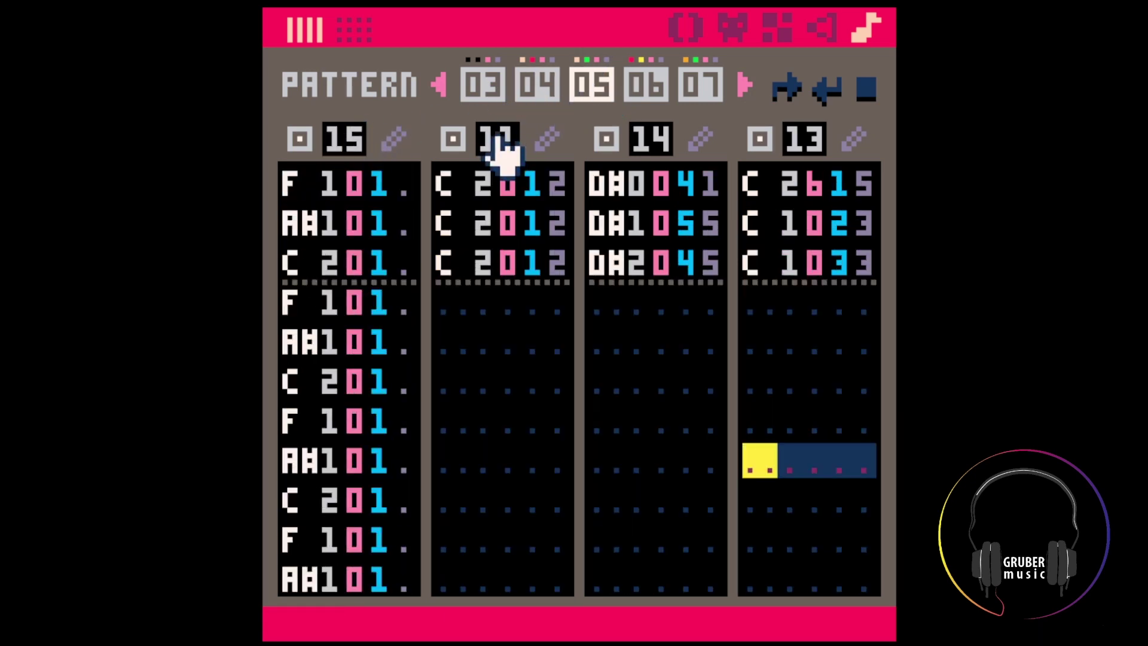
left_click_drag(505, 146, 525, 115)
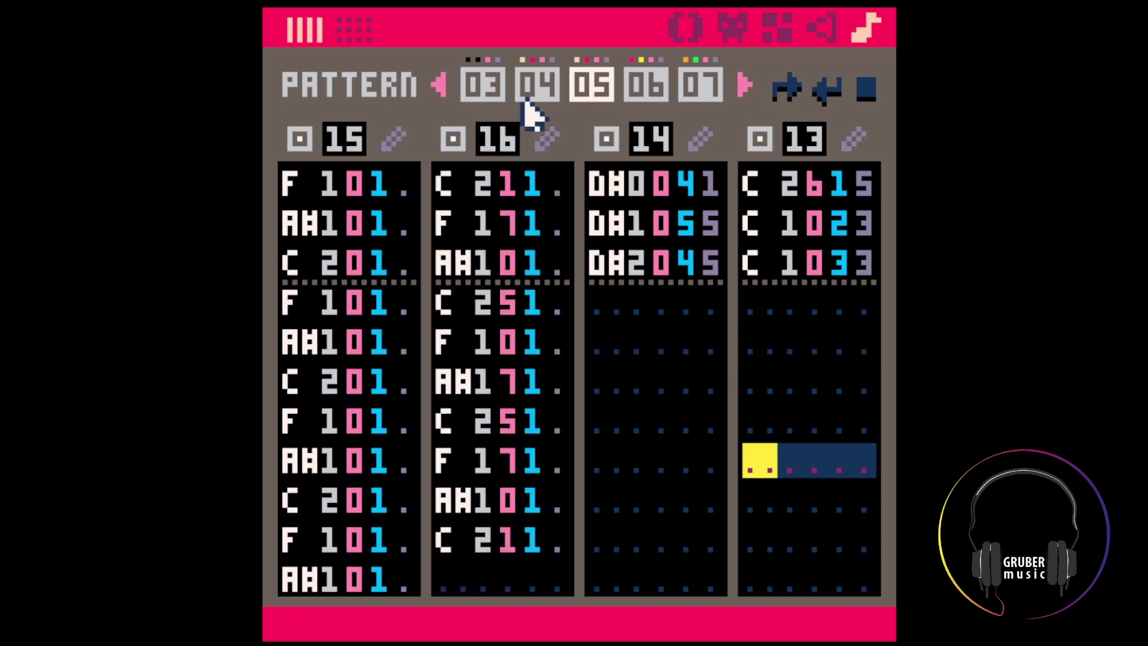
left_click(534, 96)
key("space")
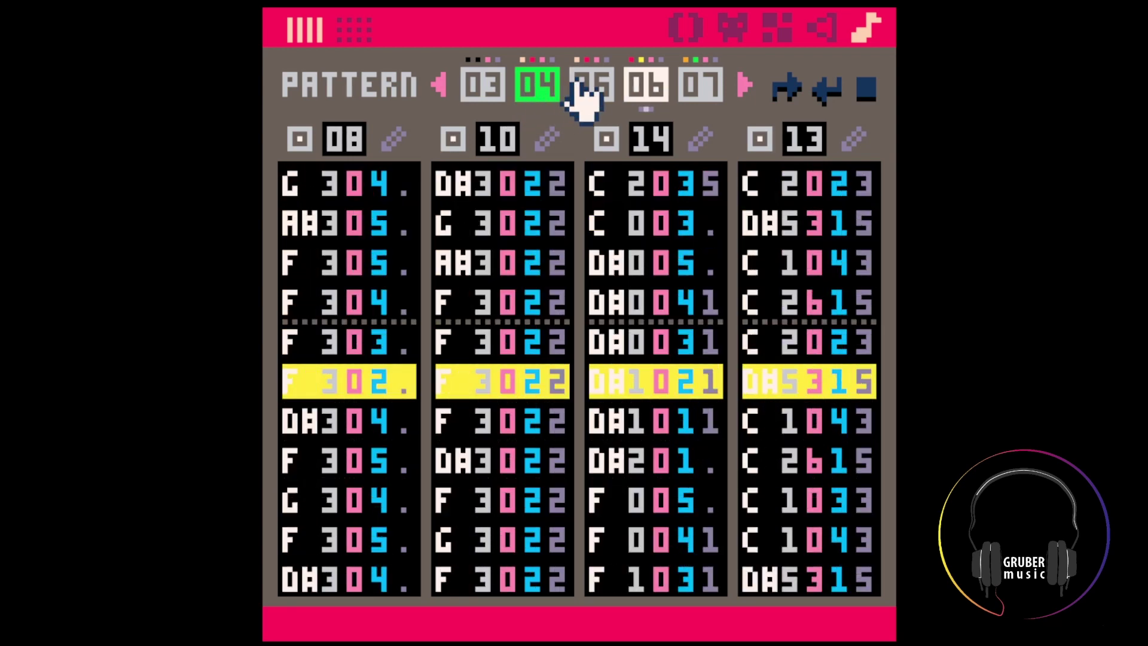
left_click(537, 83)
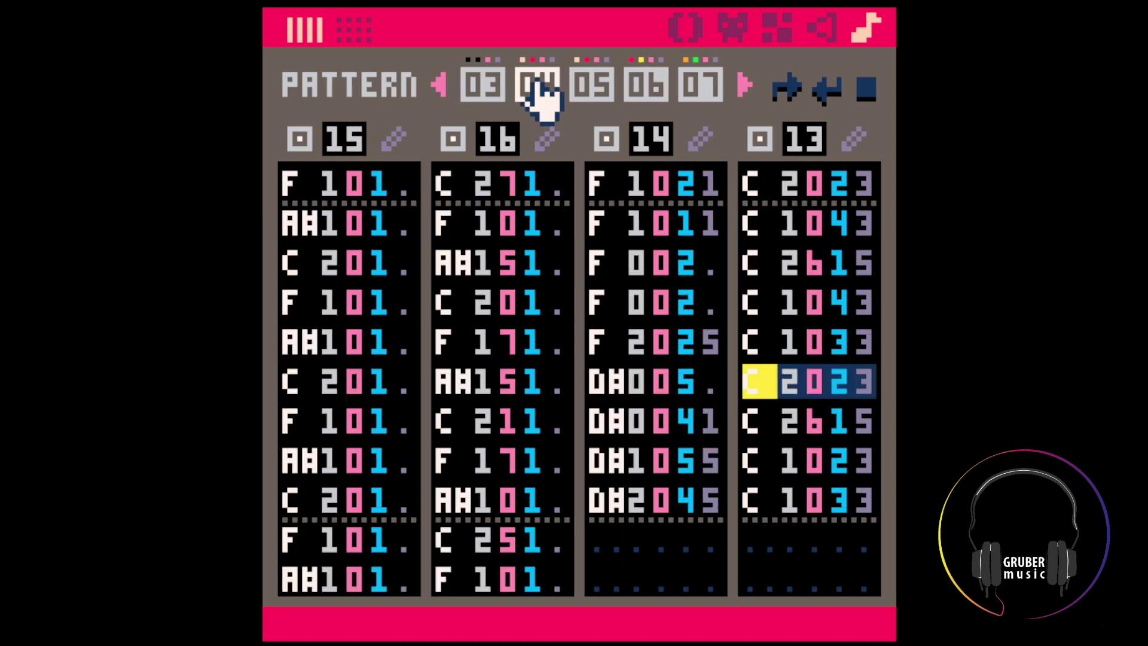
left_click(287, 192)
left_click(456, 185)
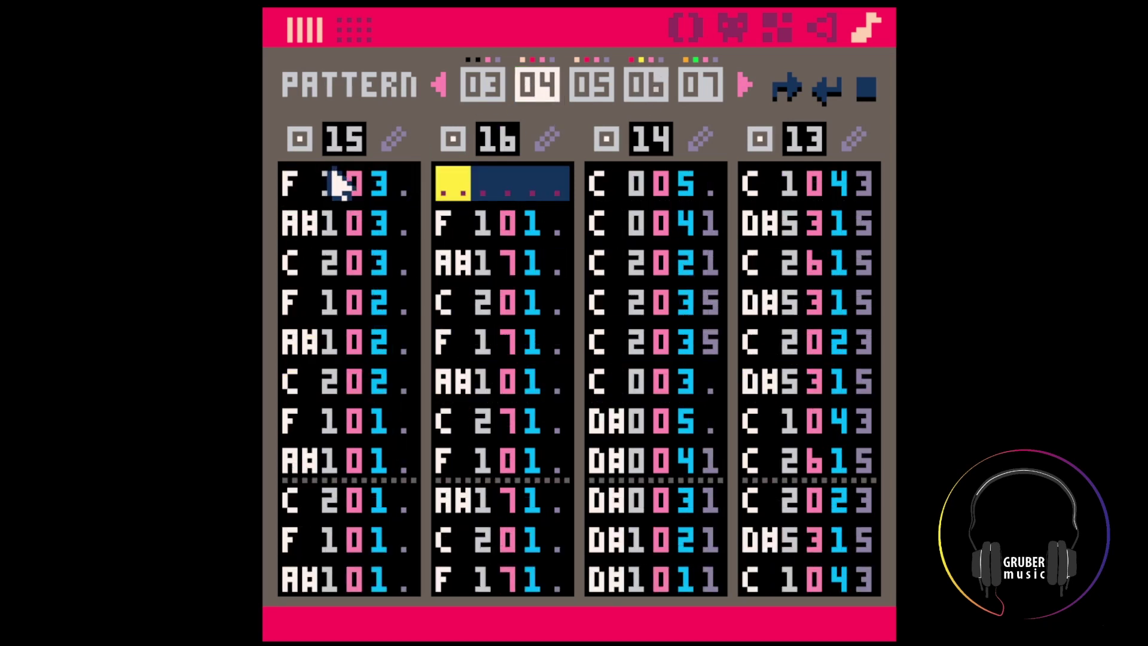
left_click(329, 184)
Try sound 15 and settle on sound 16 in the second channel of pattern 06, playing the pattern to check it
left_click(607, 71)
left_click(622, 85)
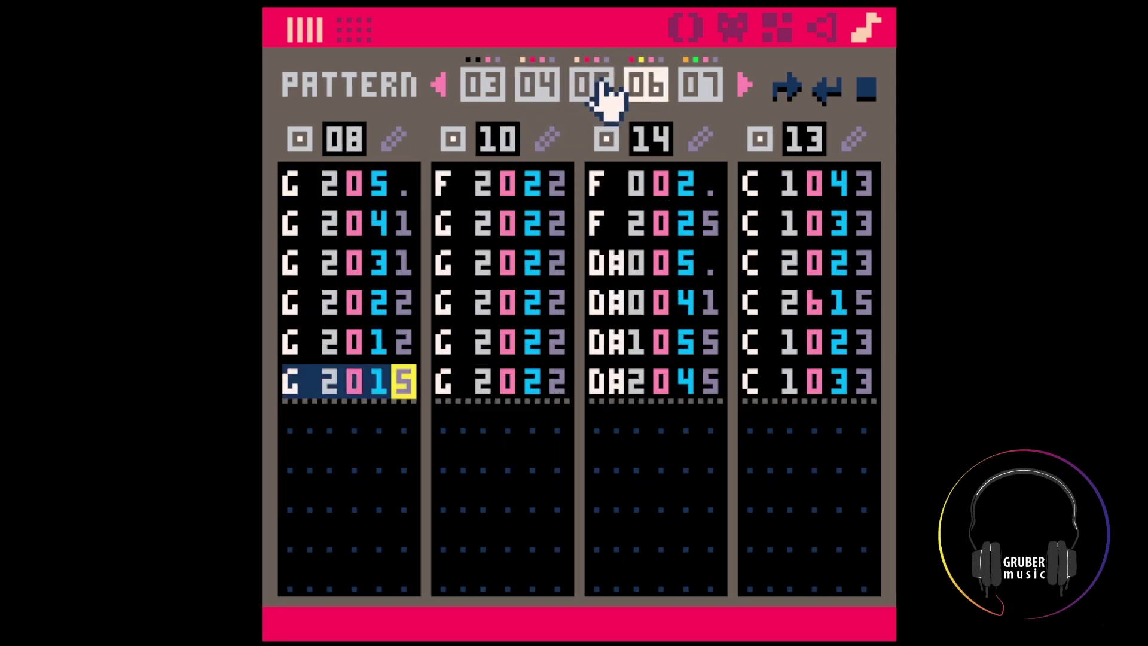
left_click(497, 143)
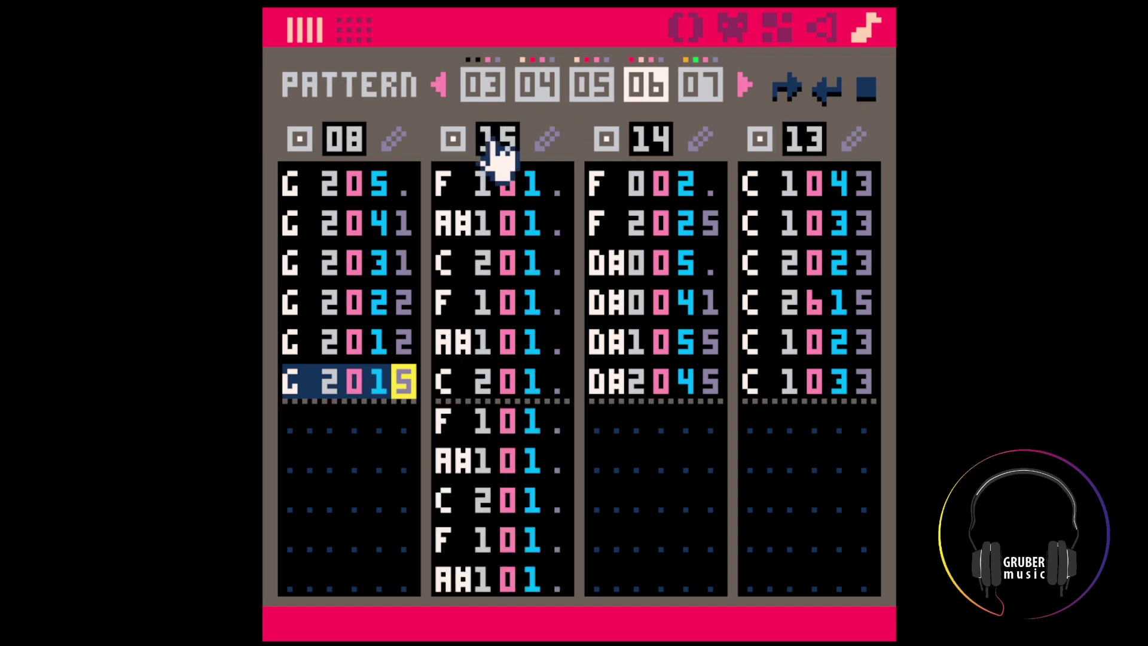
key("space")
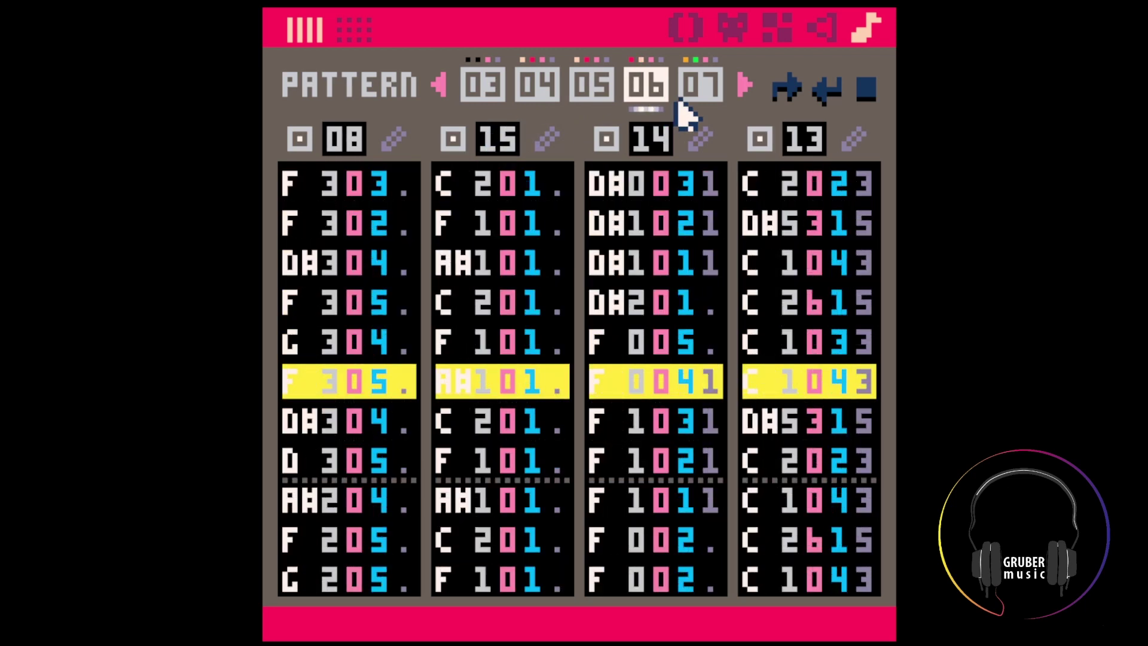
key("space")
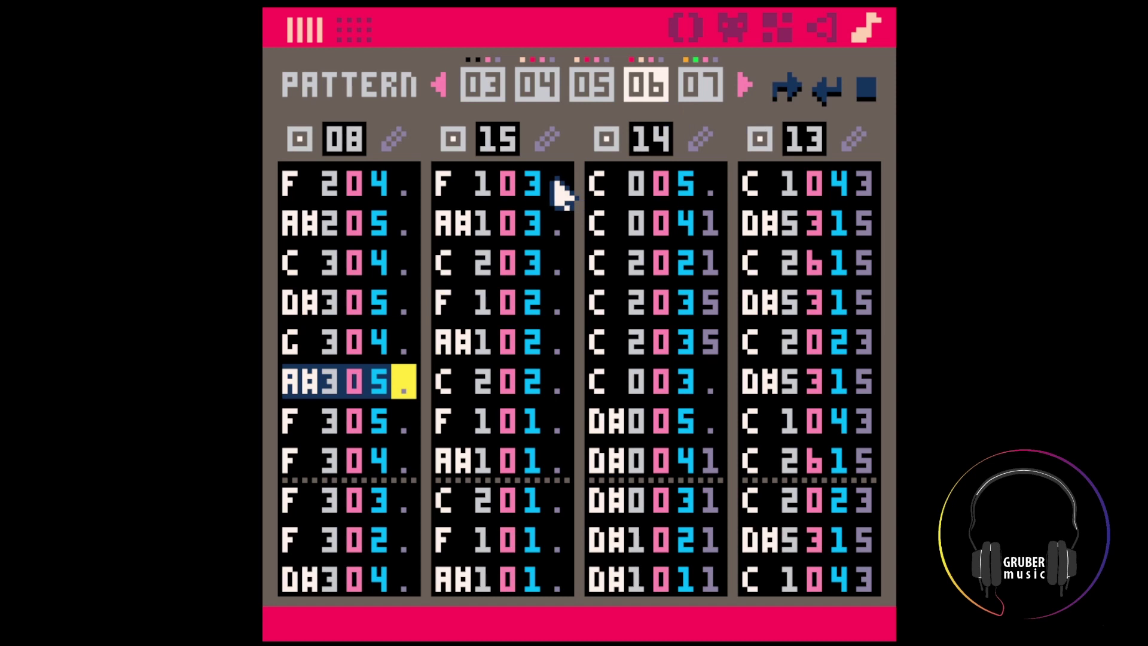
left_click_drag(481, 206, 558, 264)
left_click(558, 264)
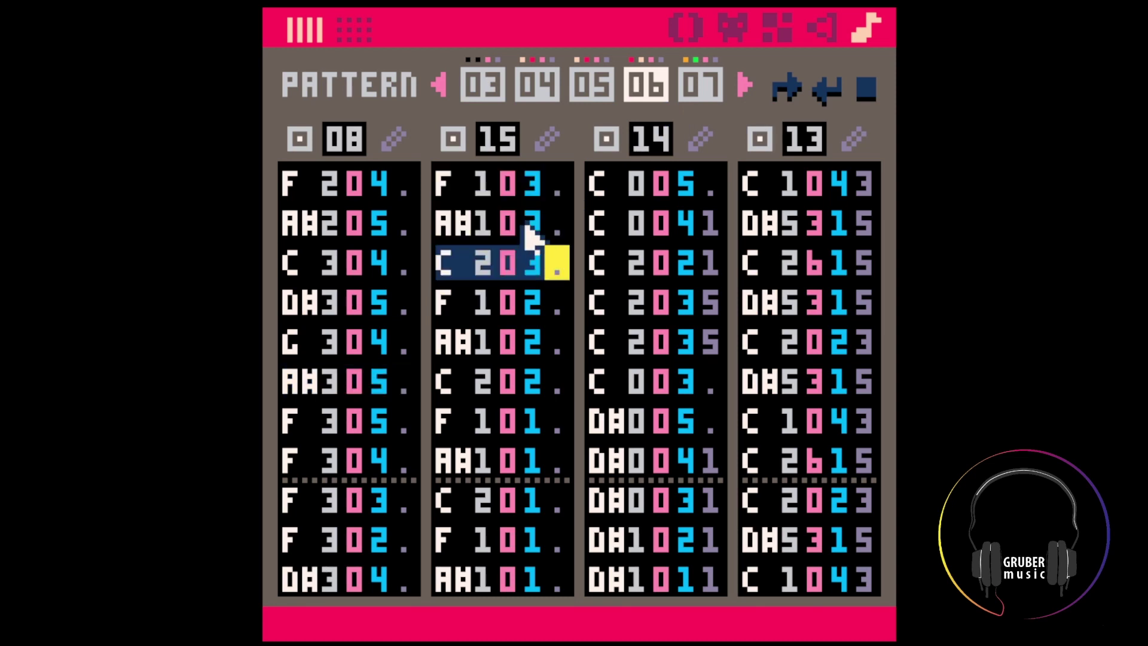
left_click(494, 144)
key("space")
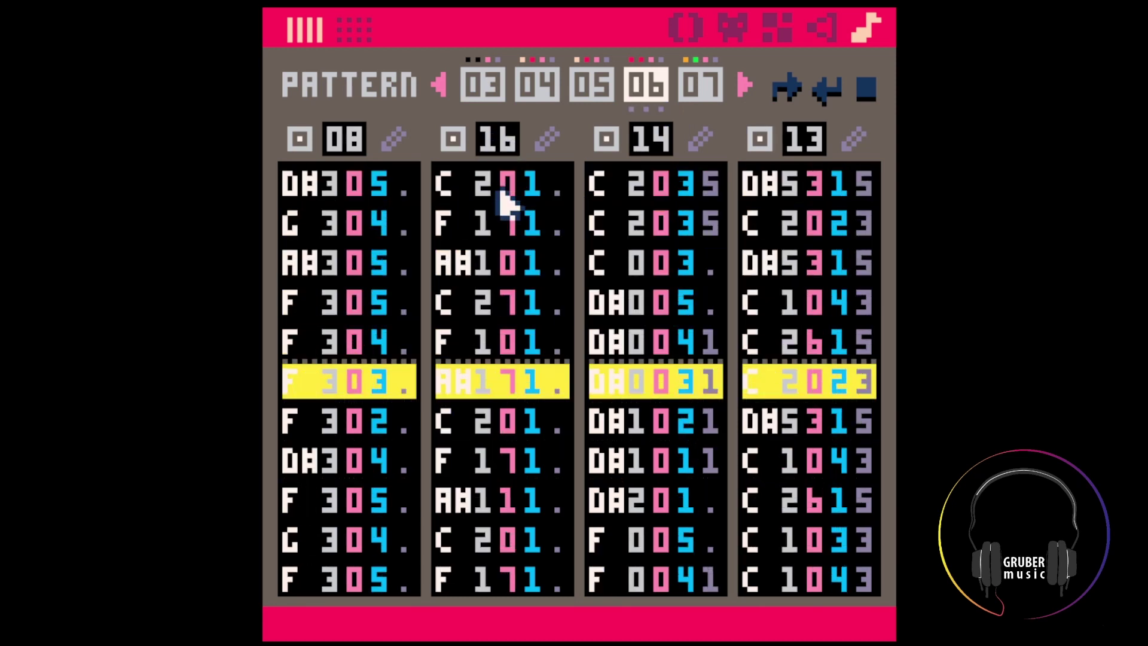
Open sound 16 from pattern 06, set the volume of all its notes to 2, and return to the patterns
left_click(503, 196)
left_click(547, 139)
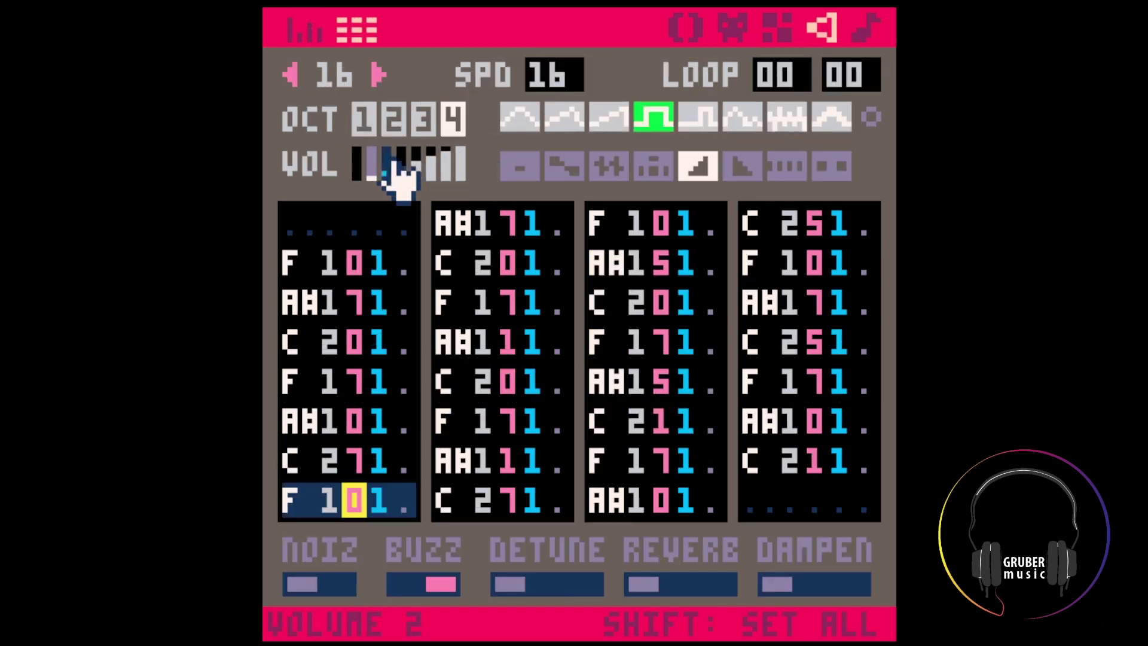
left_click(386, 167, "shift")
left_click(865, 28)
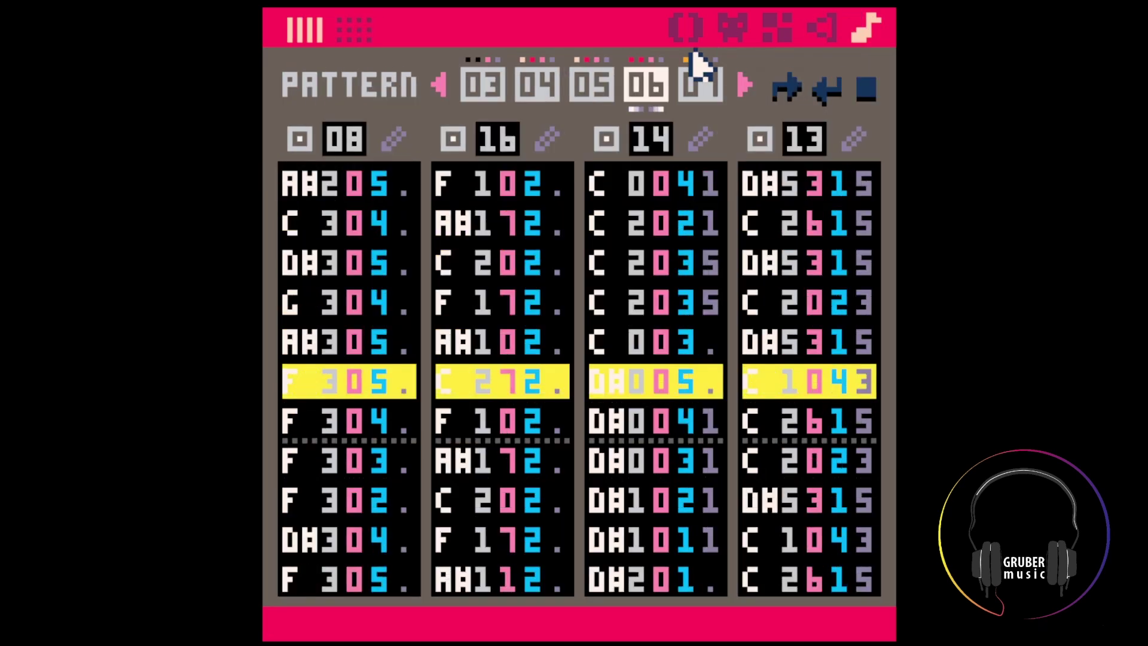
Replace the second channel of pattern 07 with sound 16 and play the result
left_click(592, 90)
left_click(505, 263)
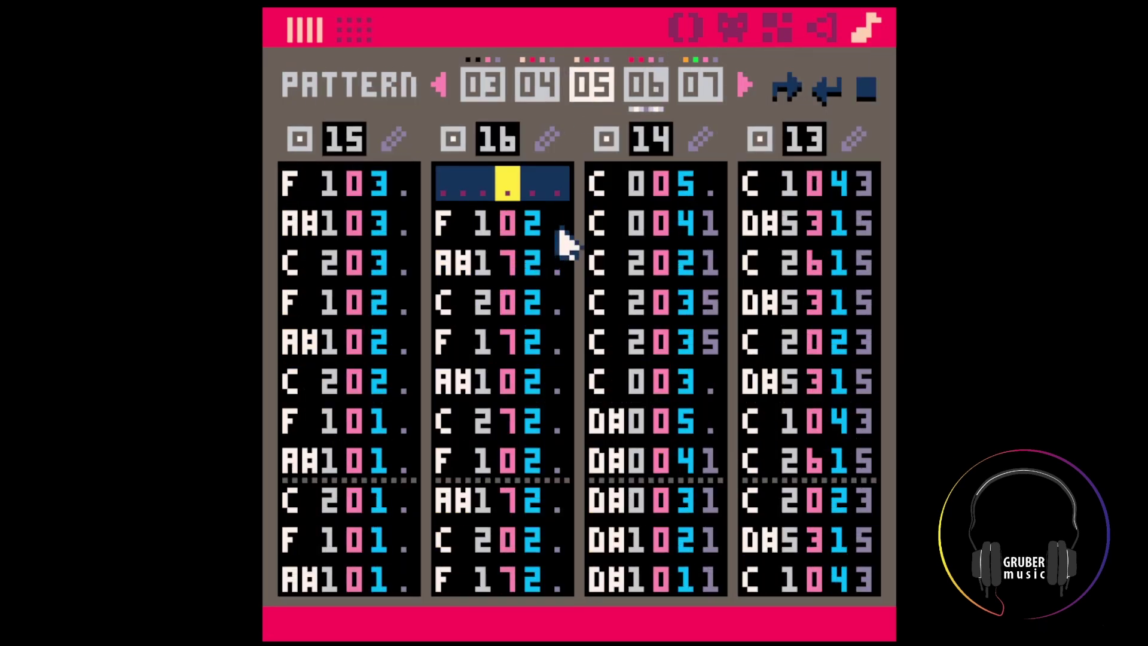
left_click(699, 93)
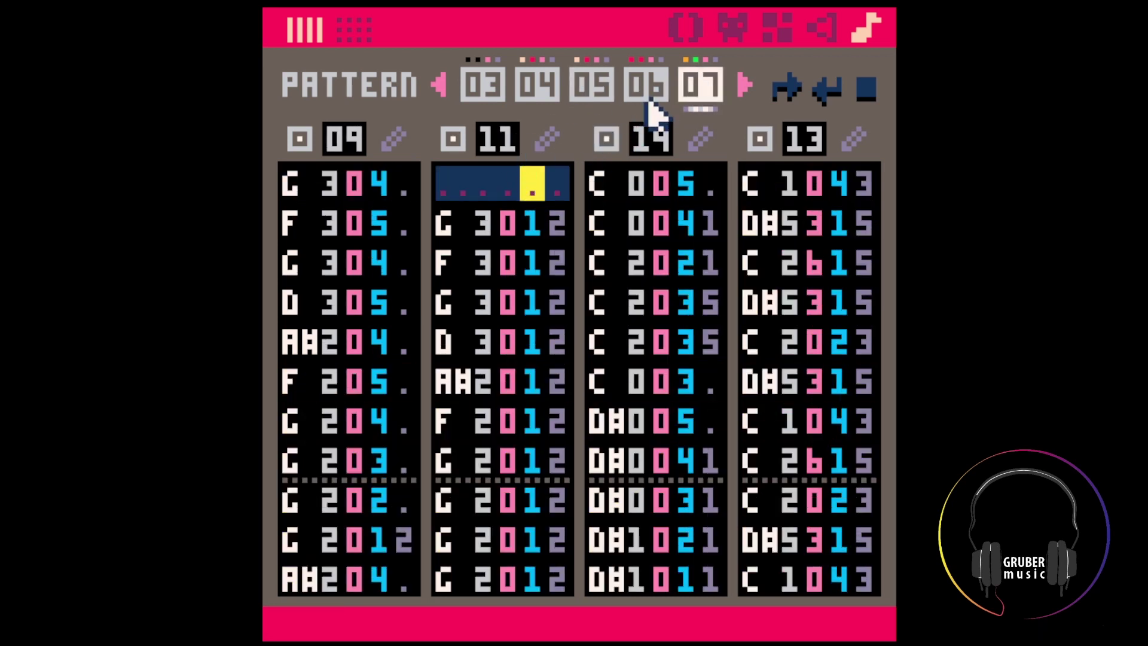
left_click(591, 90)
left_click(625, 89)
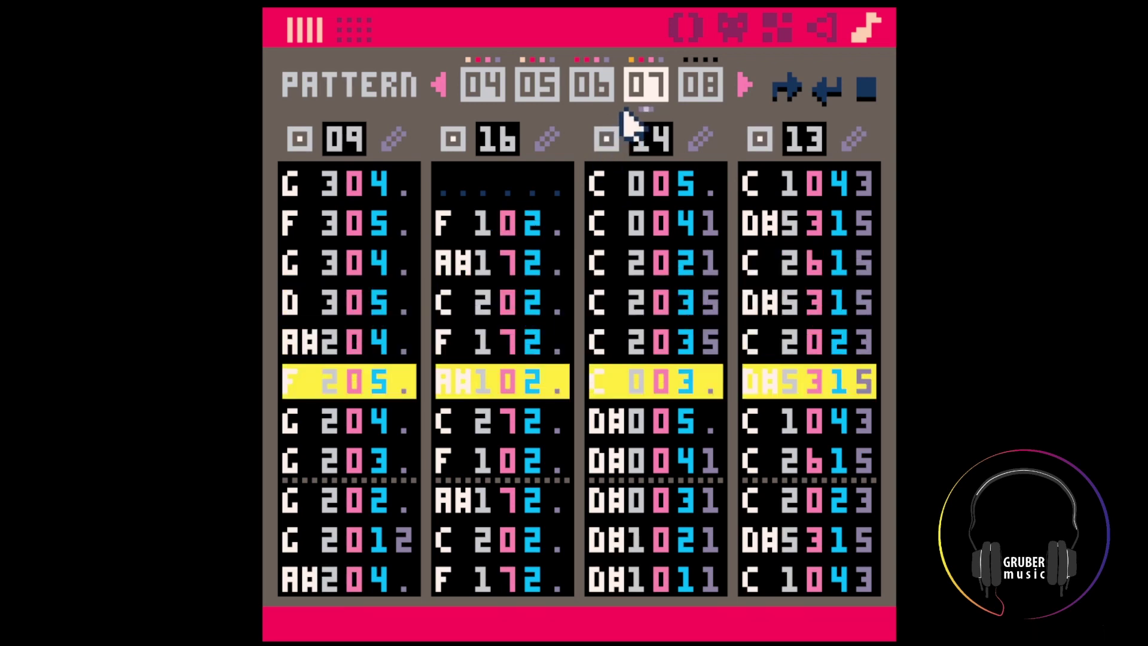
left_click(514, 262)
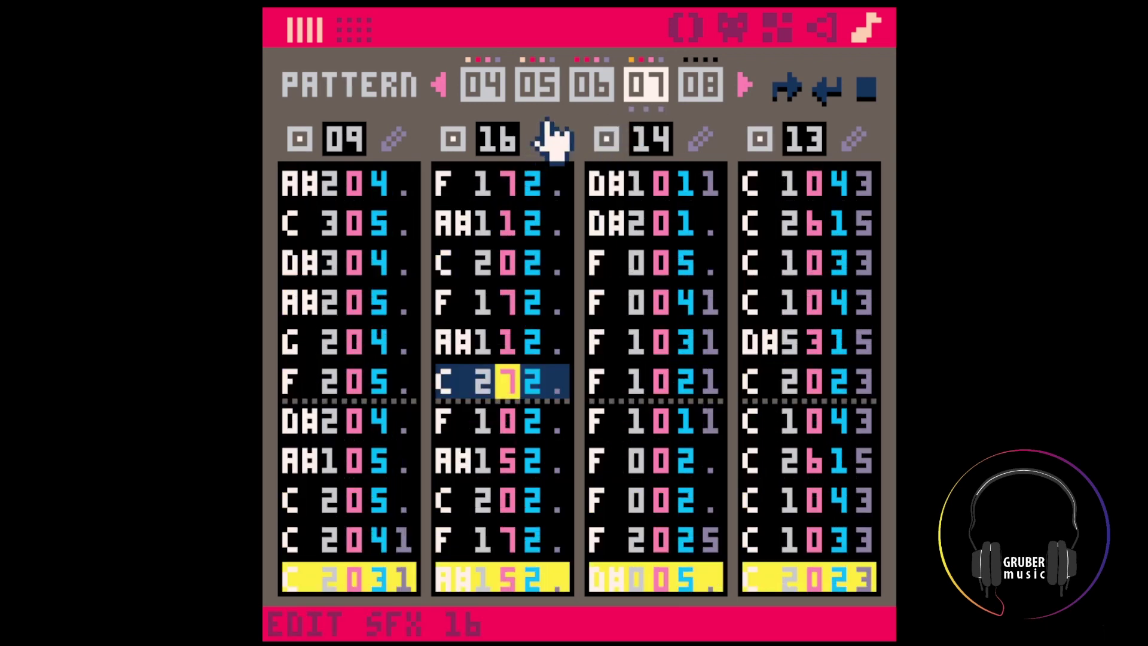
Transpose every note of sound 16 up by 12 semitones, listen to it in pattern 07, and save the song
left_click(547, 127)
left_click(464, 290)
key("ctrl+a")
key("i")
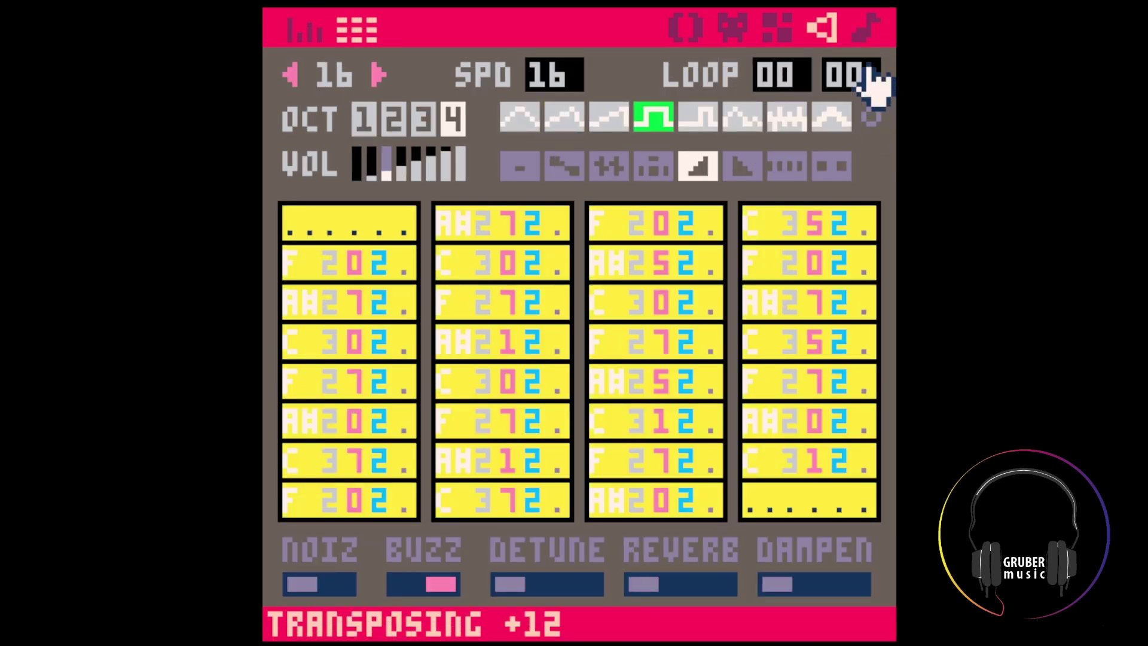
left_click(867, 29)
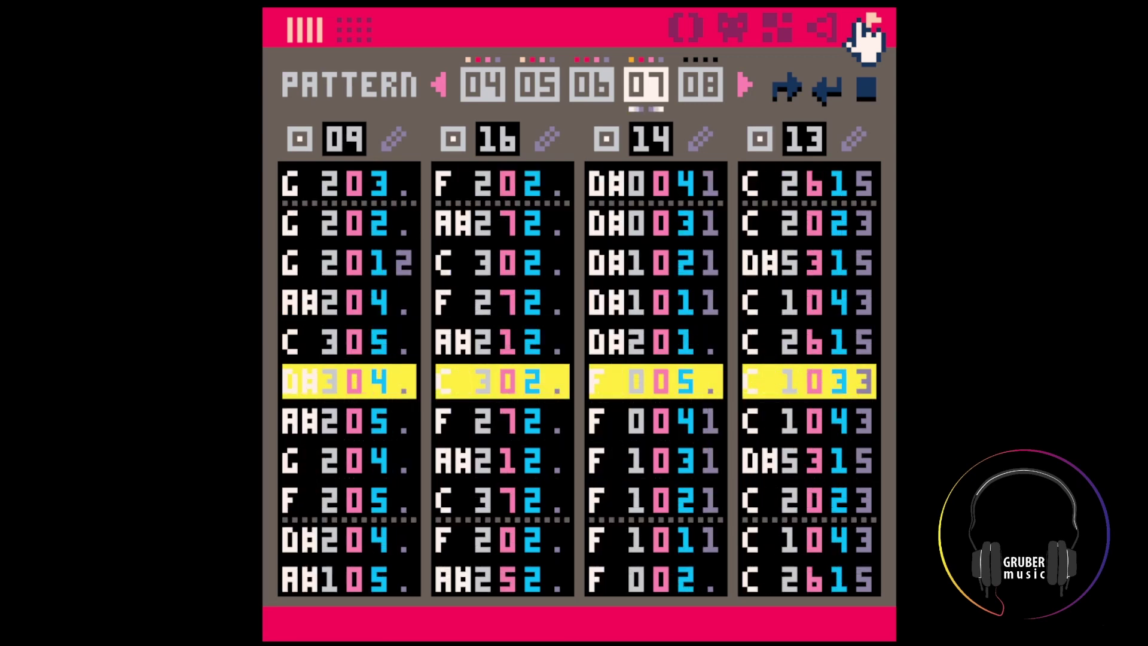
left_click(819, 27)
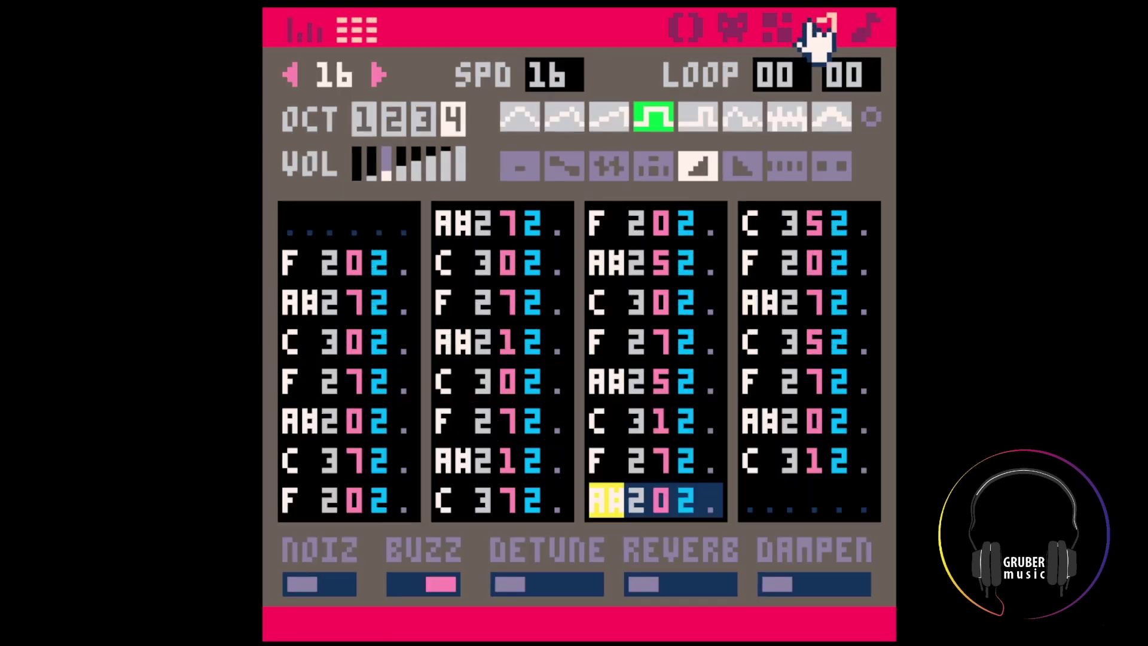
left_click(871, 28)
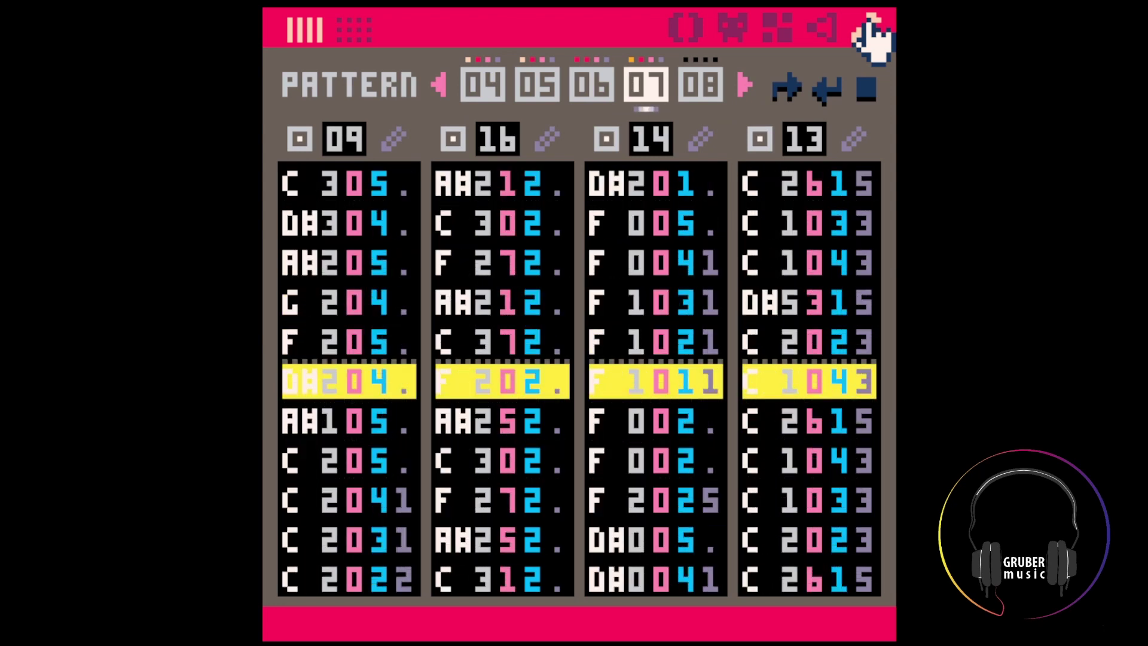
left_click(717, 189)
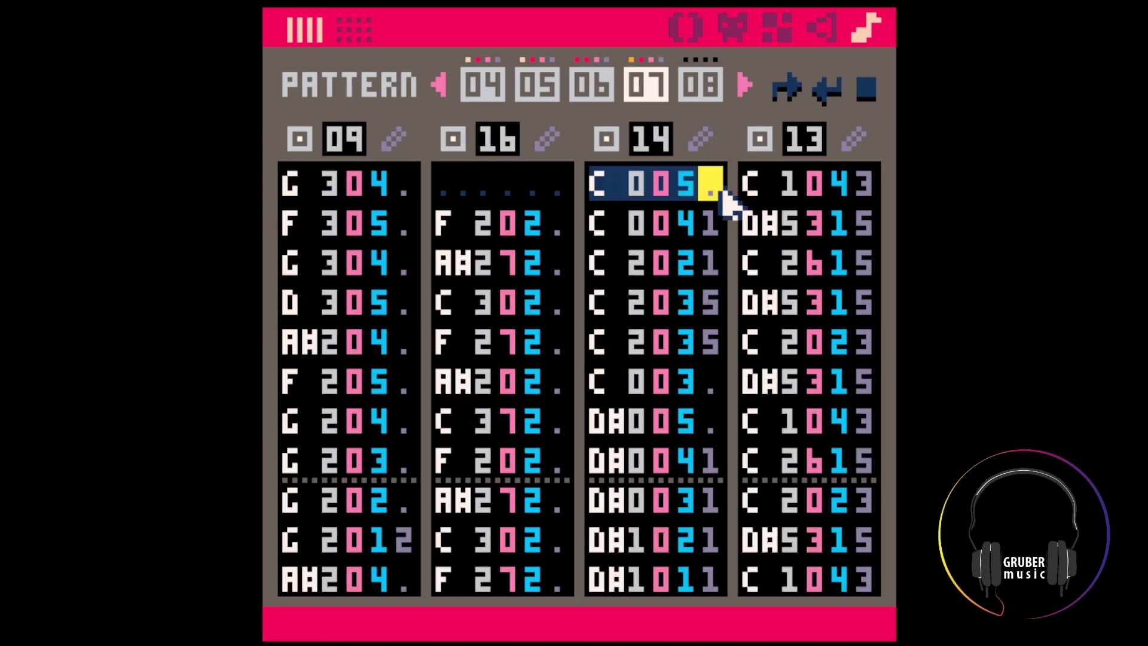
key("ctrl+s")
Mark pattern 00 as the loop start and look through patterns 01 and 02
left_click(440, 87)
left_click(481, 84)
left_click(780, 93)
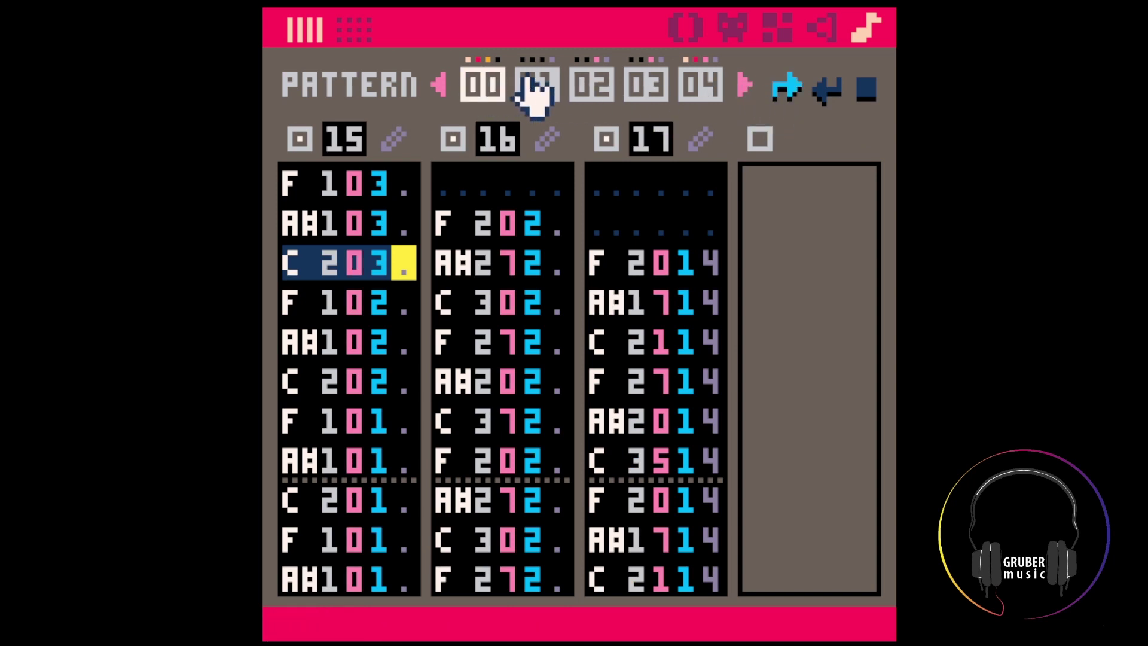
left_click(595, 87)
left_click(619, 87)
left_click(592, 87)
left_click(537, 86)
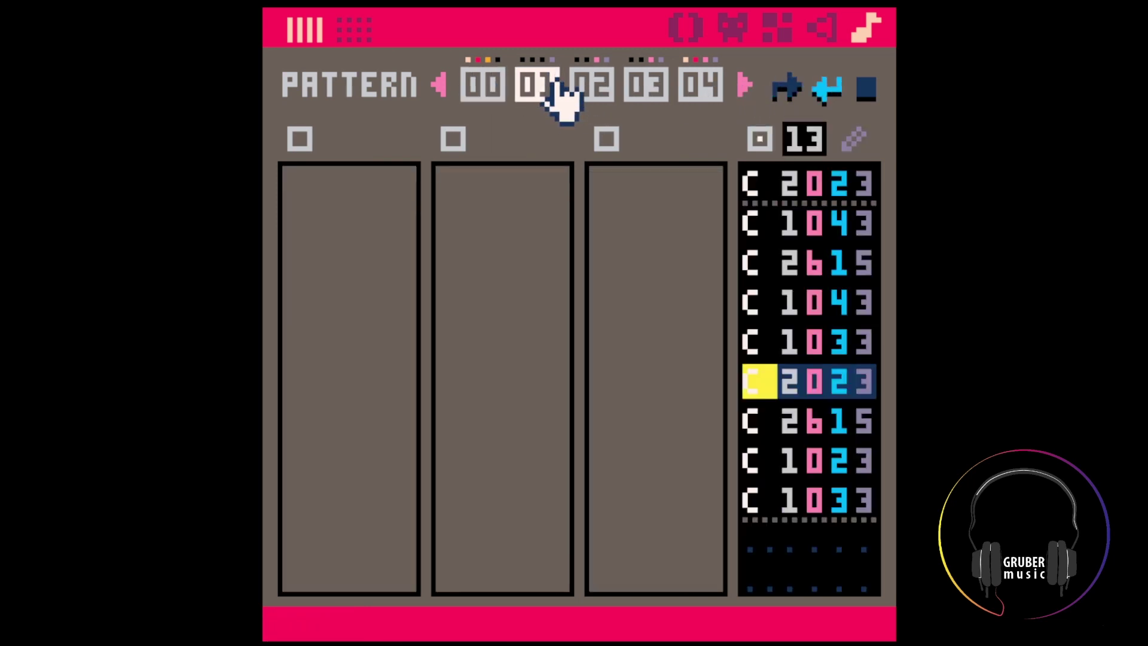
Examine how the melody, arpeggio, bass and drum channels are arranged across patterns 04 to 07
left_click(745, 87)
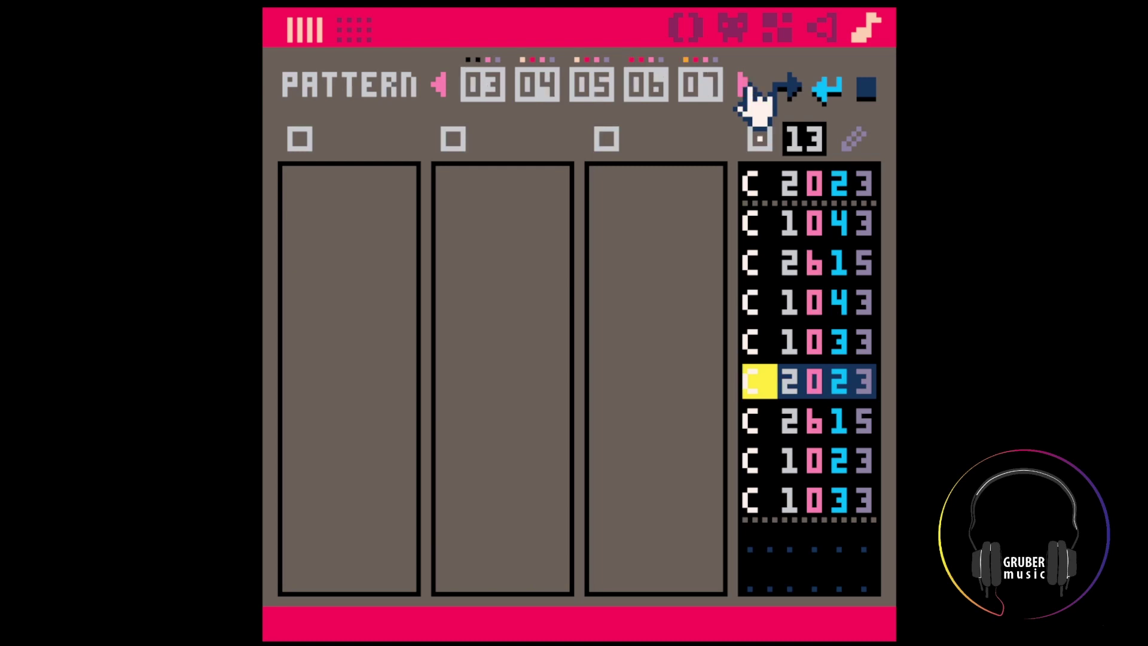
left_click(710, 85)
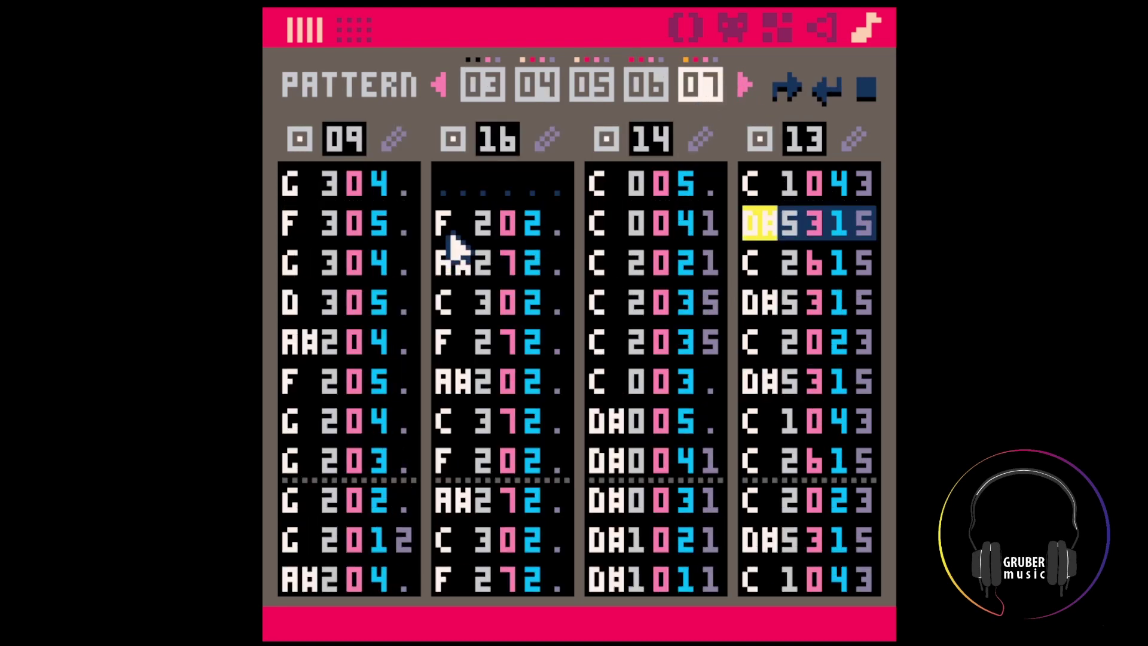
left_click(640, 89)
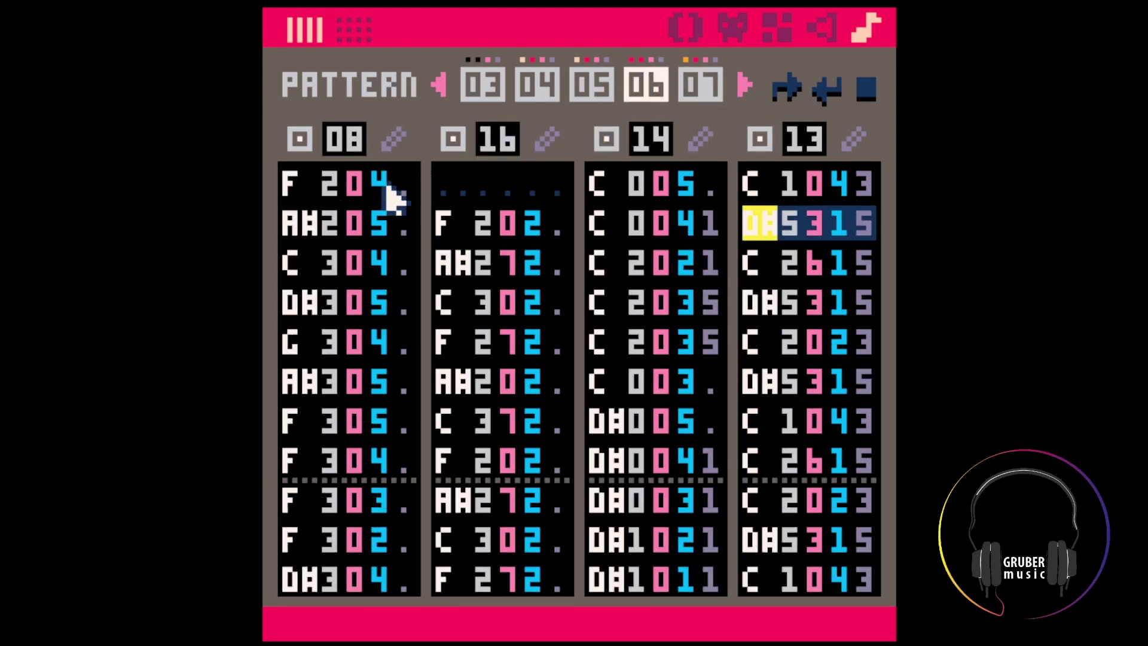
left_click(290, 185)
left_click(330, 179)
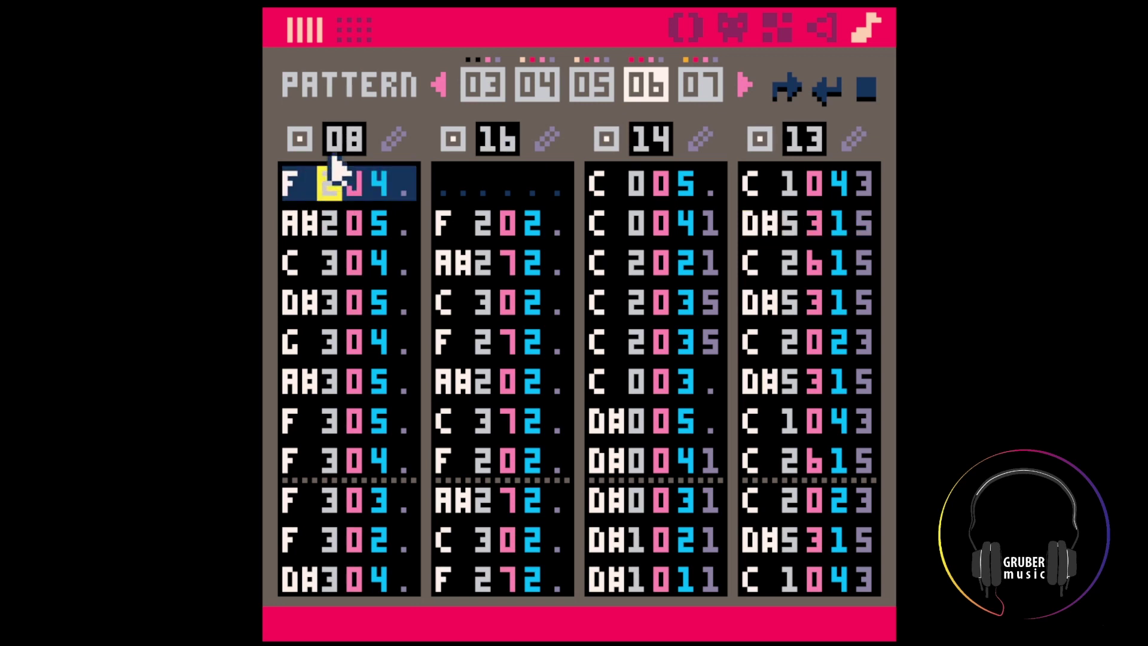
left_click(697, 90)
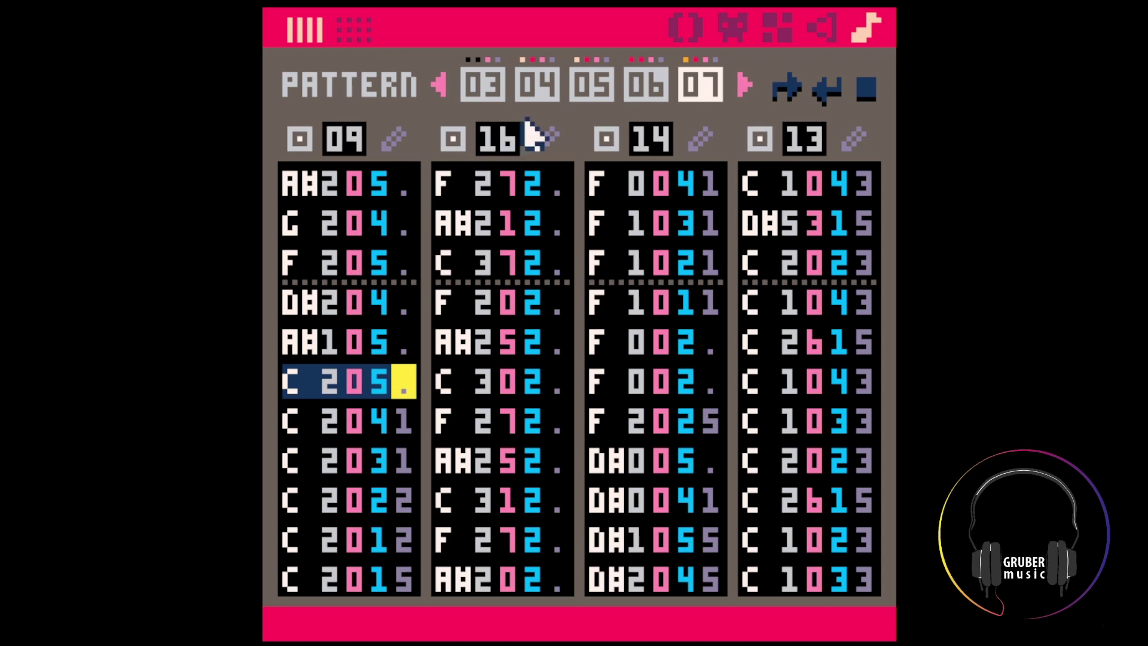
left_click(634, 90)
left_click(591, 87)
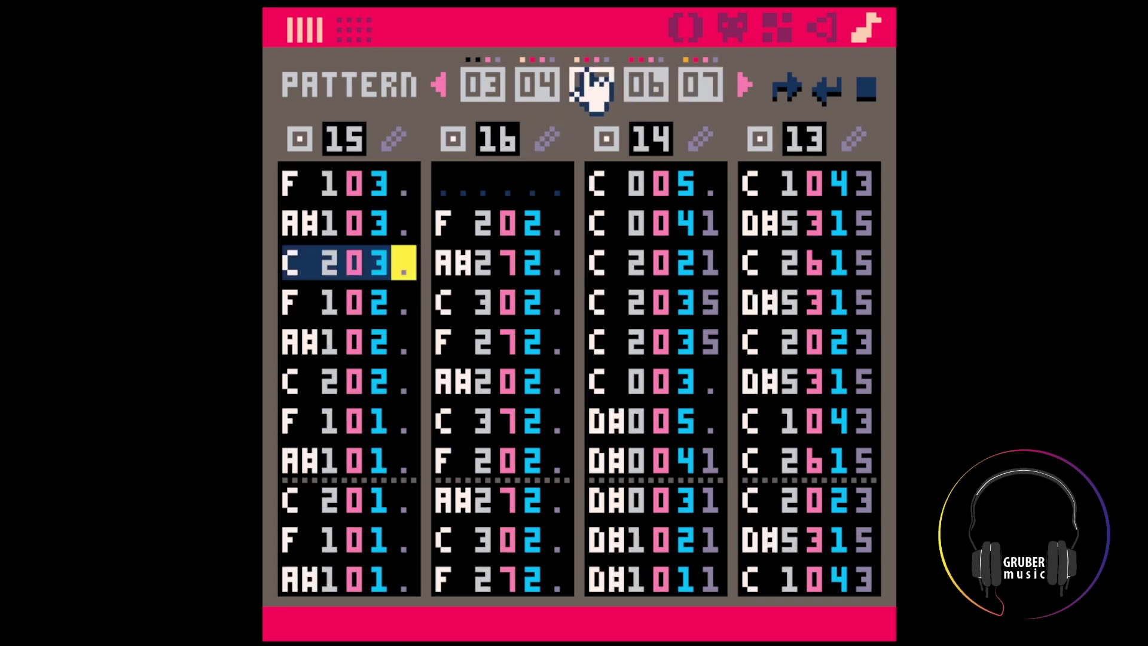
left_click(485, 86)
left_click(592, 90)
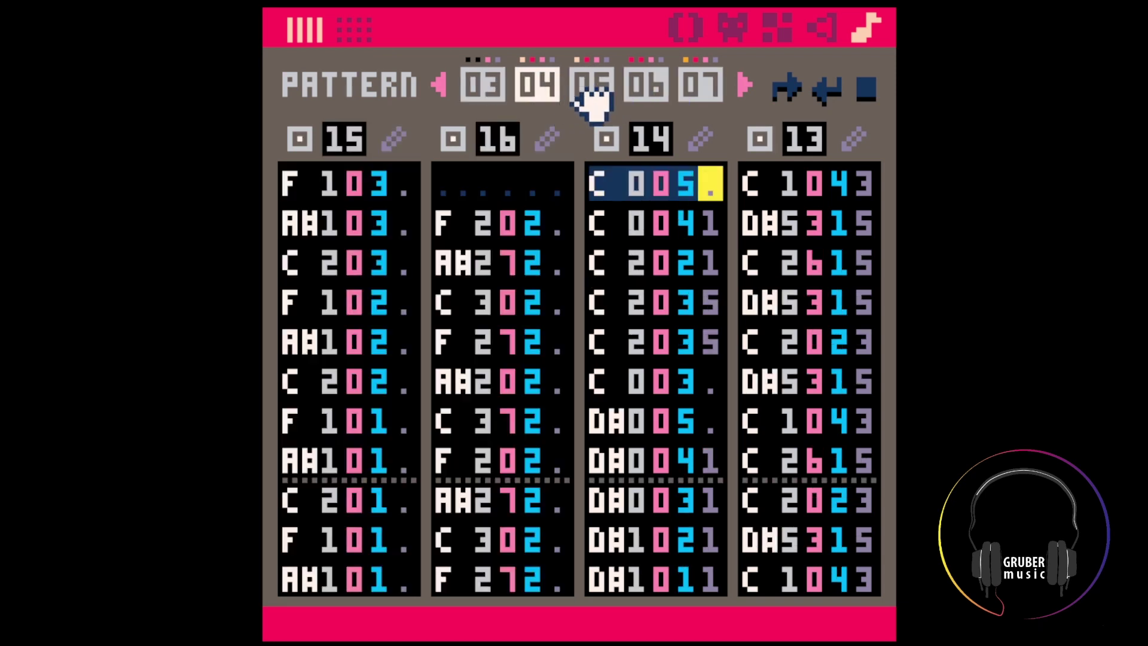
left_click(646, 89)
left_click(589, 187)
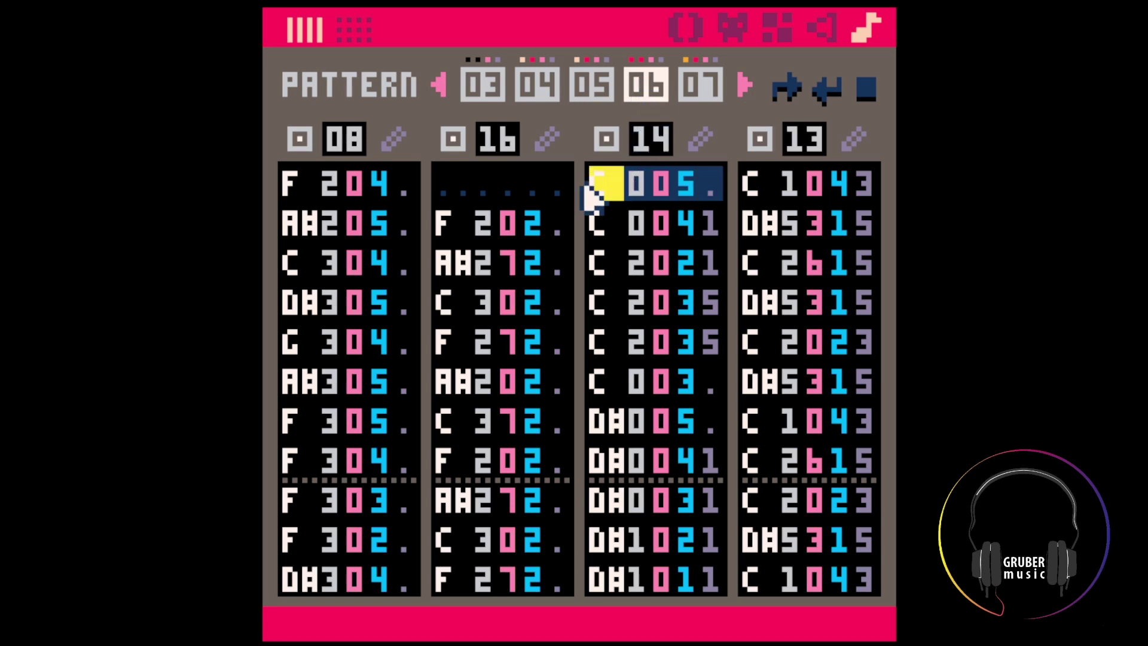
left_click_drag(768, 197, 837, 350)
left_click(838, 354)
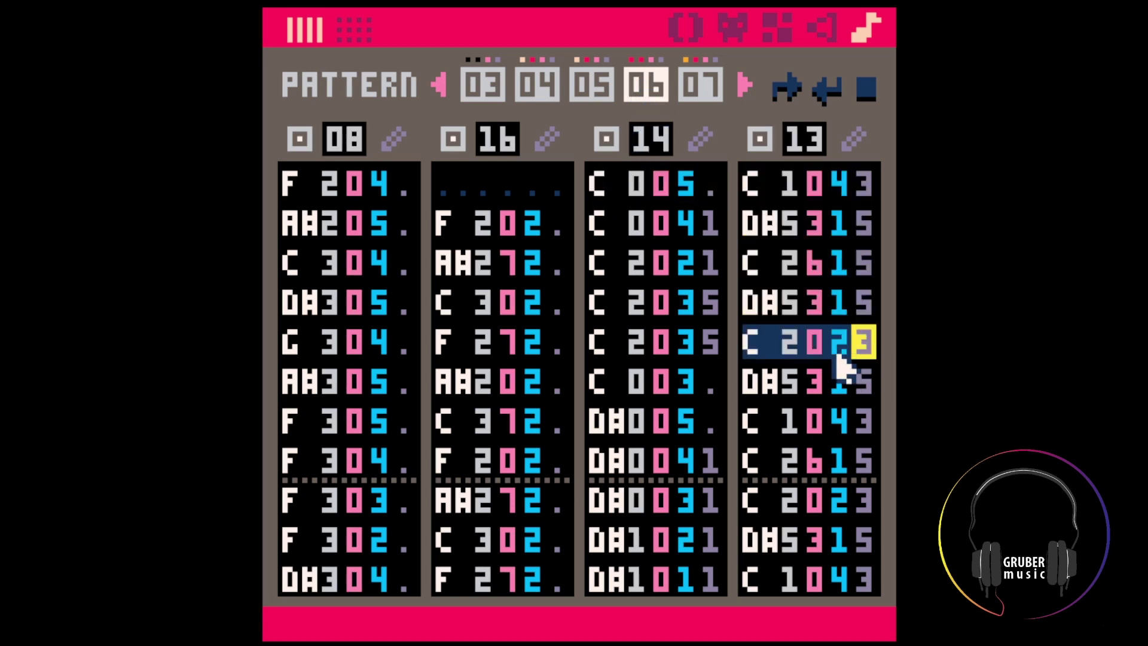
Review the channel assignments of patterns 07, 05 and 04, returning to intro pattern 00
left_click(598, 190)
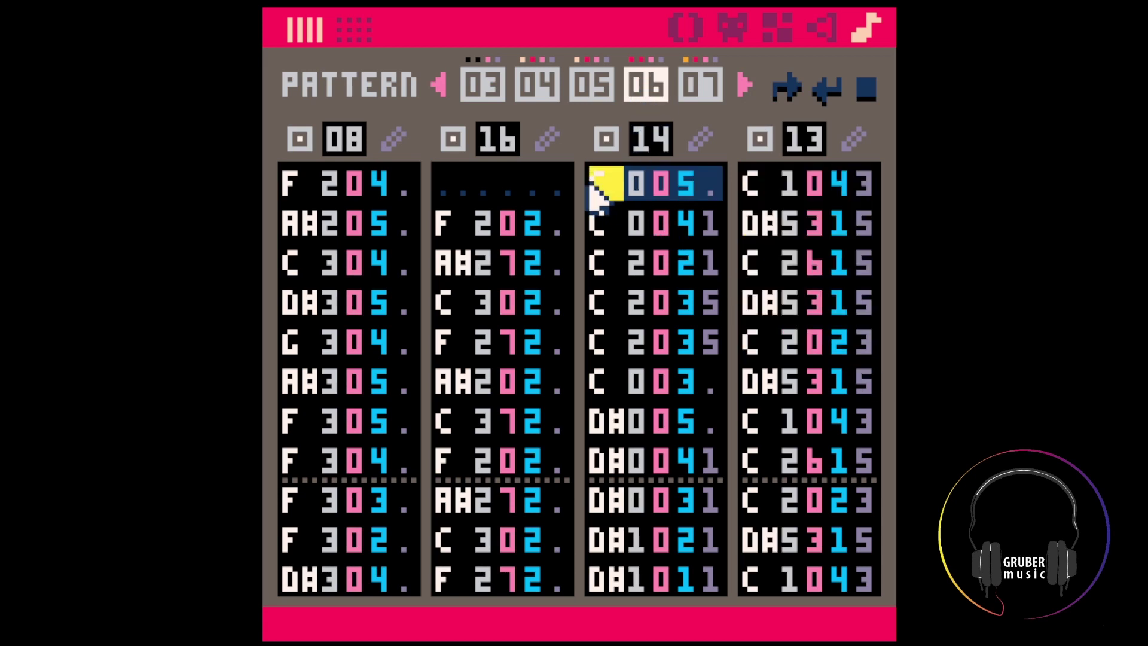
left_click(703, 87)
left_click(604, 86)
left_click(481, 83)
left_click(441, 85)
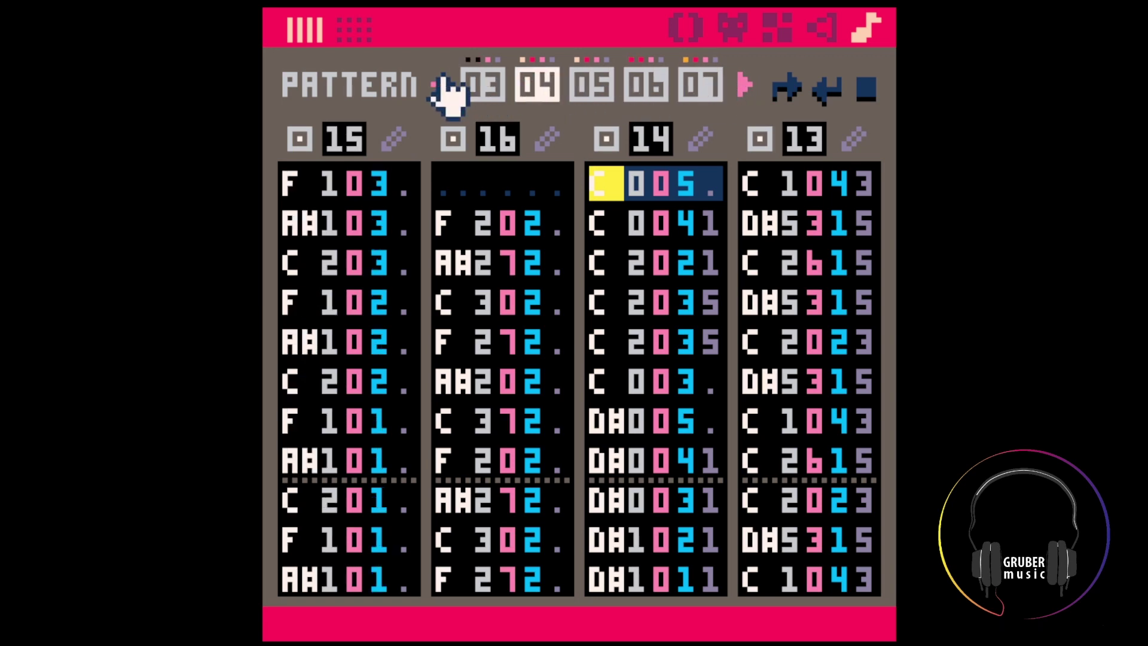
left_click(442, 86)
left_click(441, 85)
left_click(441, 86)
left_click(479, 87)
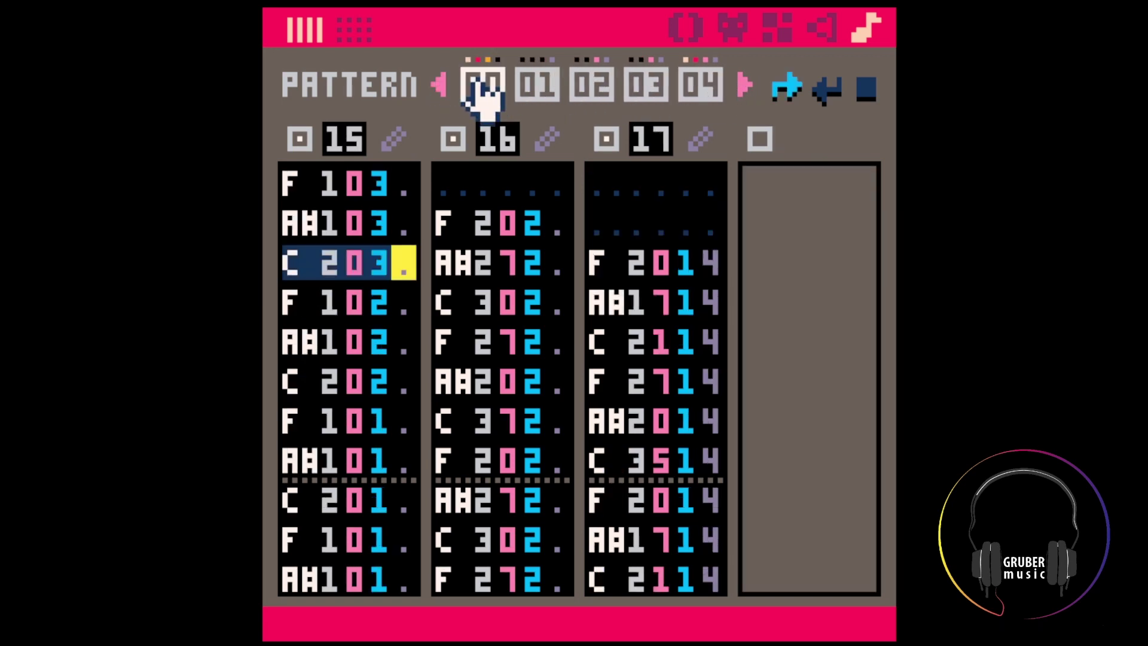
Examine how the channels build up from pattern 01 through patterns 02 and 04 and the ones that follow
left_click(539, 87)
left_click(592, 87)
left_click(702, 87)
left_click(741, 85)
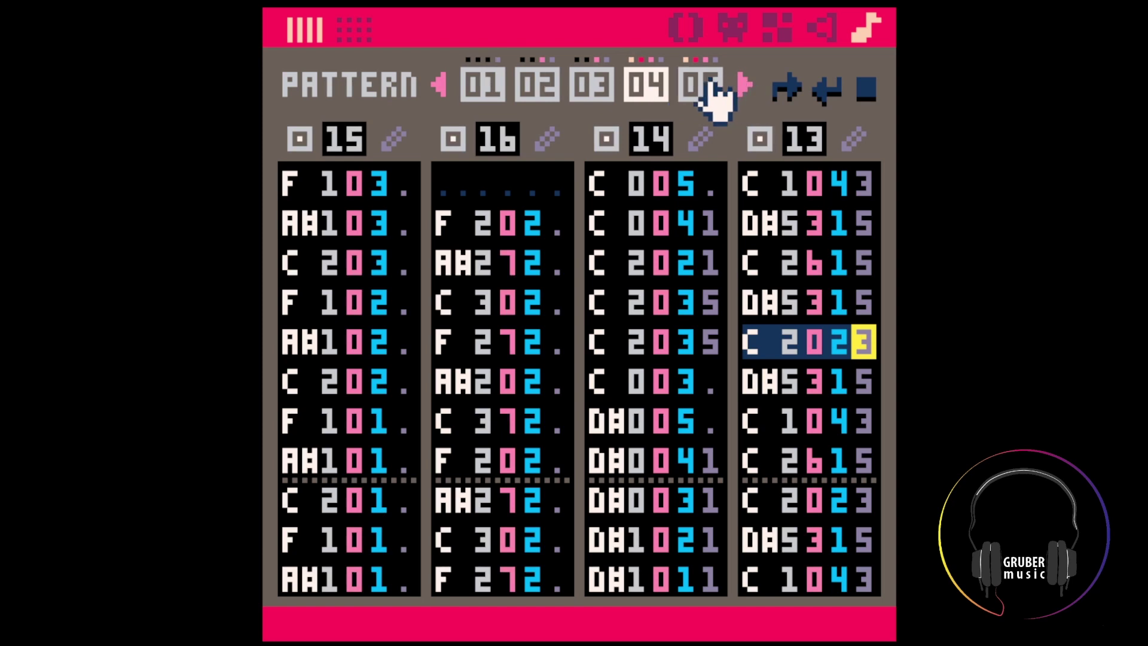
left_click(705, 85)
left_click(741, 86)
left_click(700, 87)
left_click(589, 89)
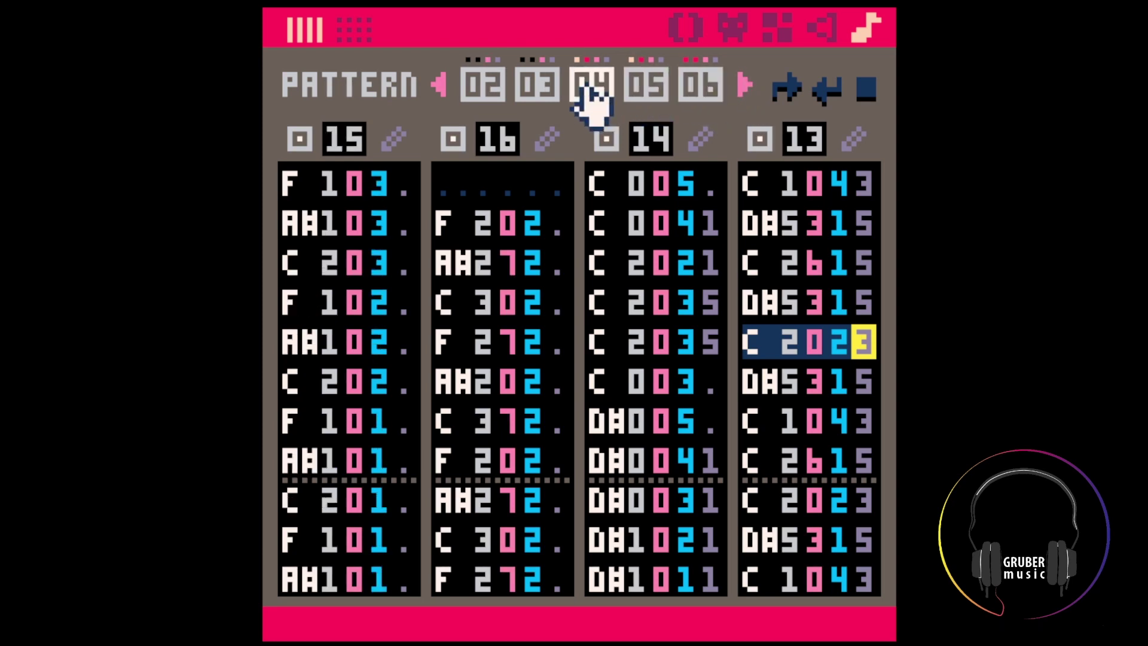
Check the loop markers and channel assignments of patterns 00, 01 and 02
left_click(483, 86)
left_click(440, 86)
left_click(440, 86)
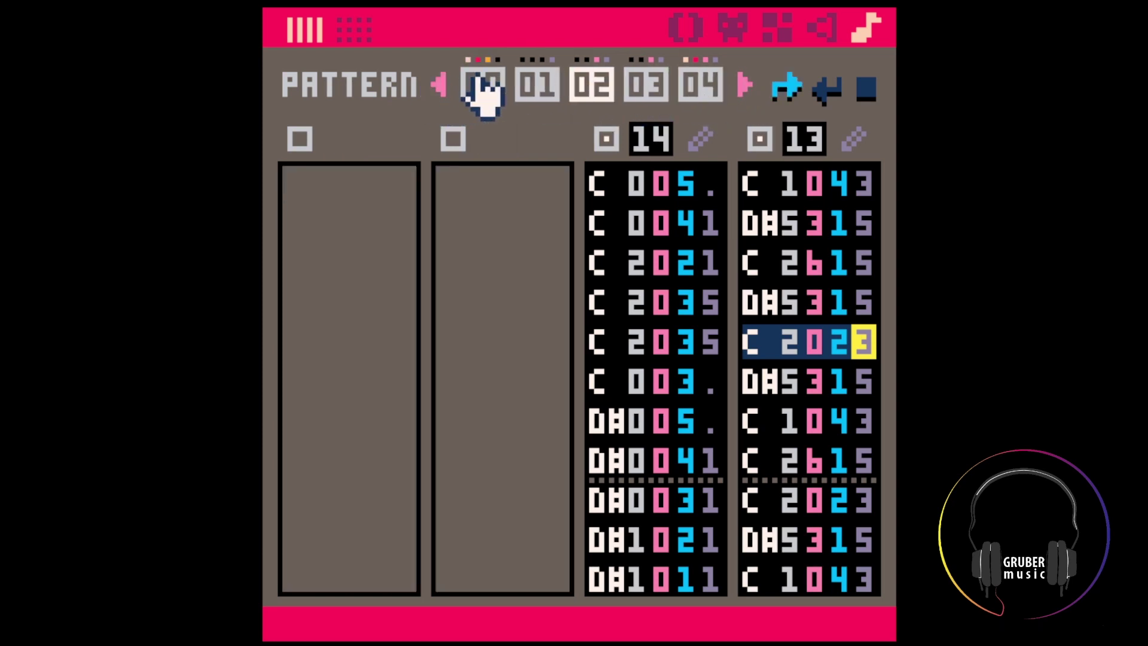
left_click(479, 84)
left_click(536, 84)
left_click(588, 83)
left_click(549, 84)
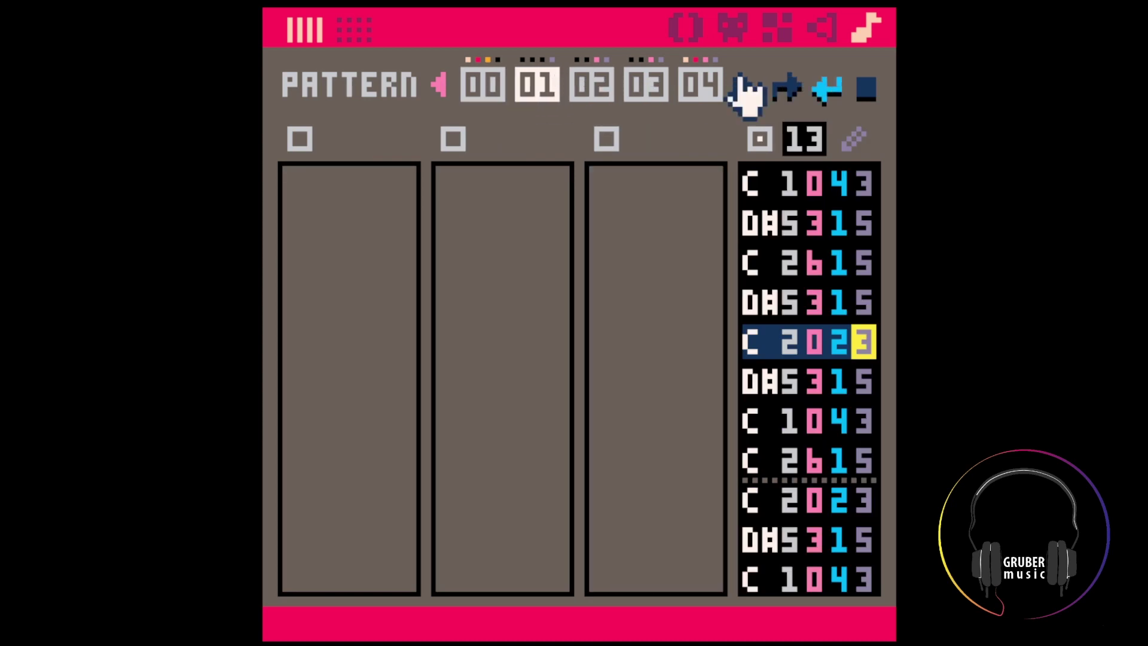
left_click(587, 86)
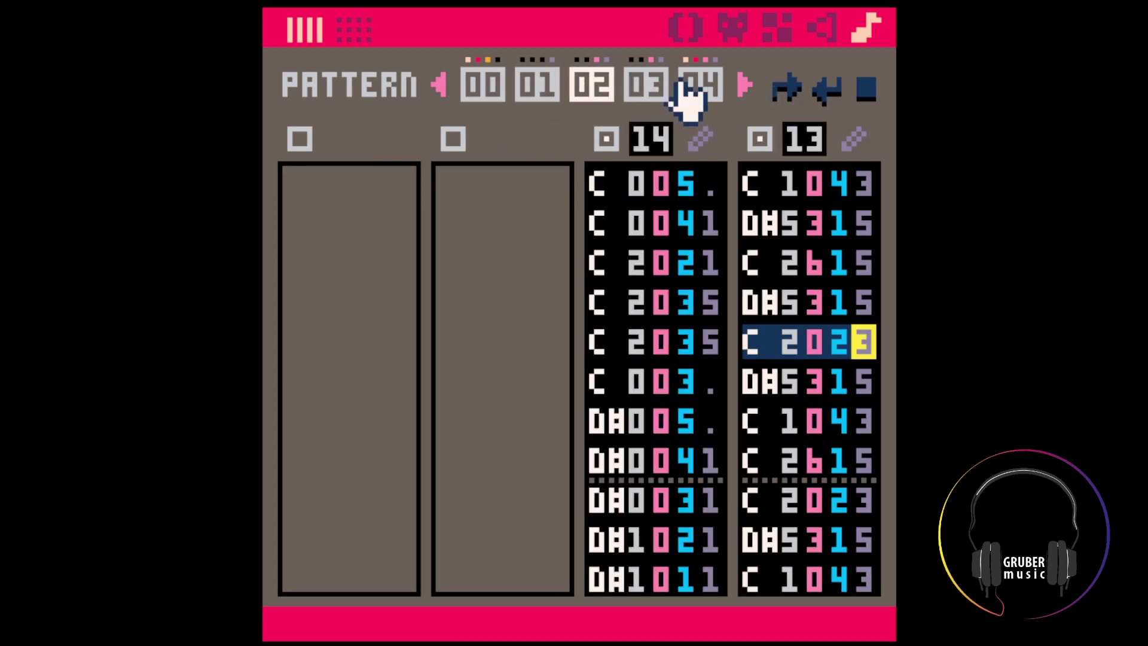
Review patterns 03 to 07, comparing the arpeggio and melody sections, and return to pattern 00
left_click(649, 81)
left_click(698, 78)
left_click(744, 80)
left_click(743, 80)
left_click(647, 80)
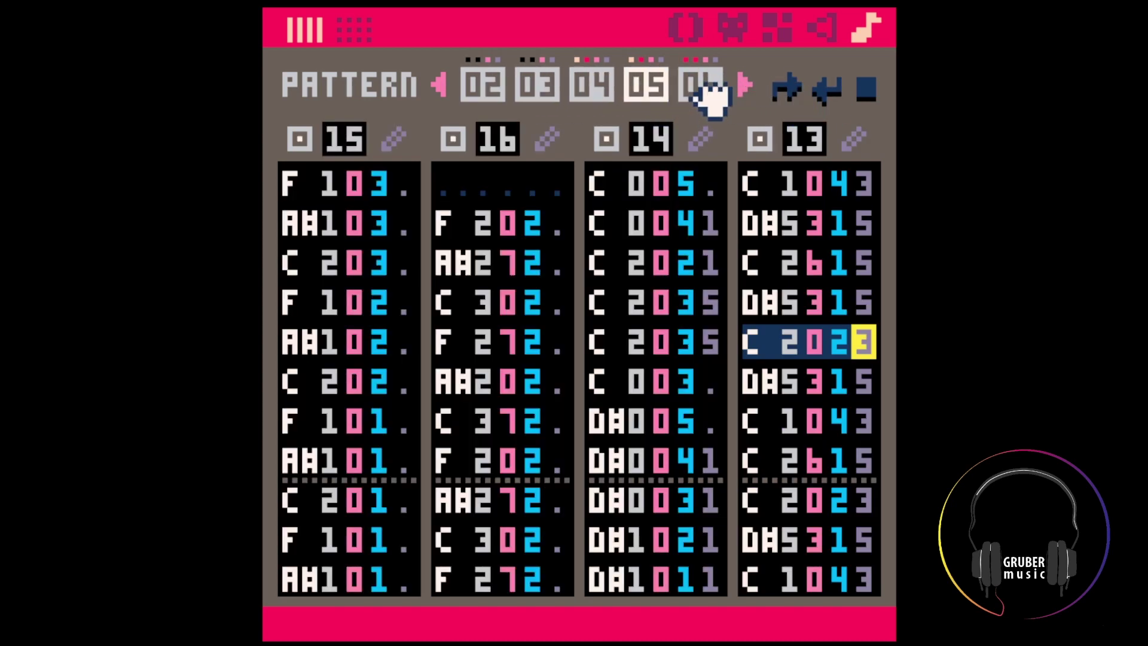
left_click(706, 87)
left_click(697, 87)
left_click(705, 86)
left_click(645, 87)
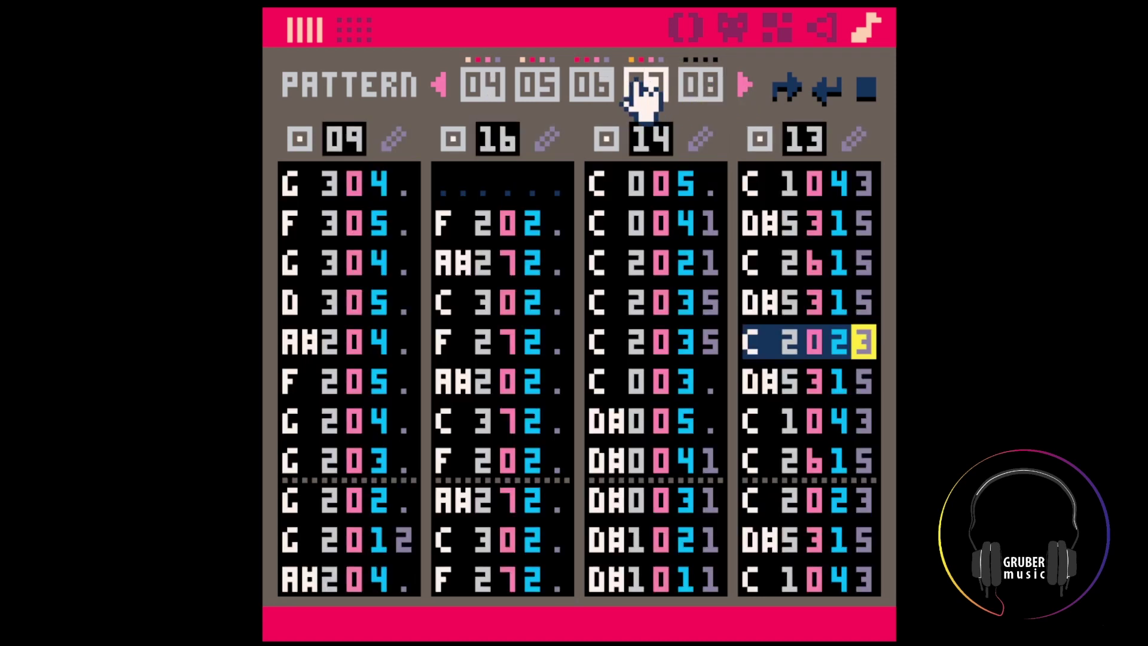
left_click(440, 87)
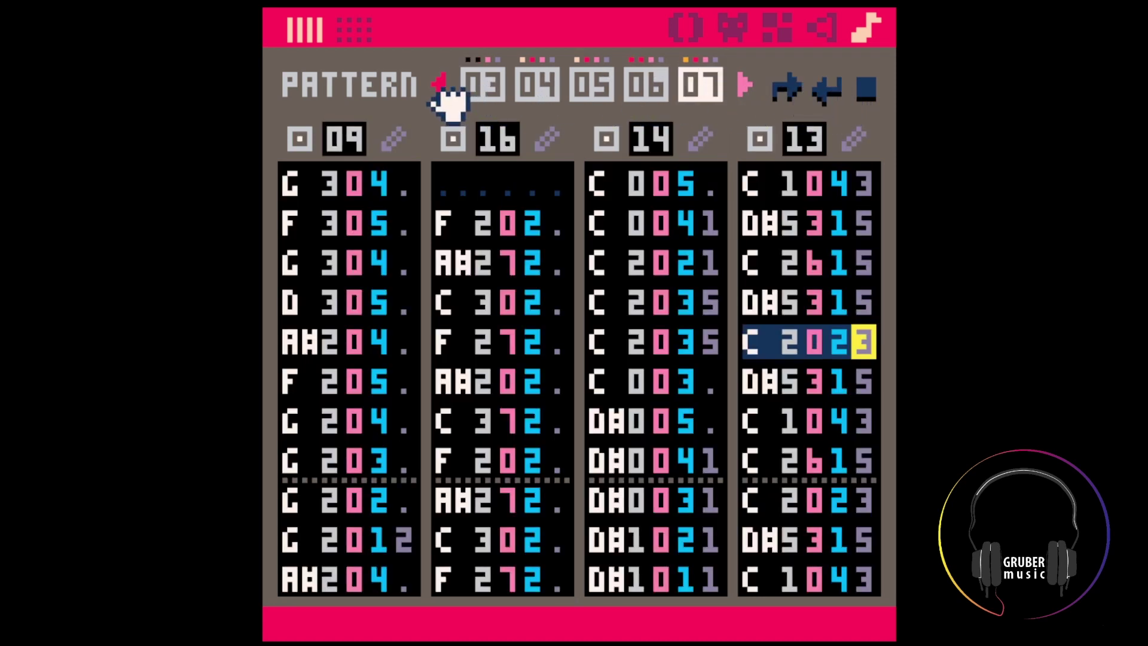
left_click(441, 86)
left_click(441, 87)
left_click(440, 87)
left_click(483, 87)
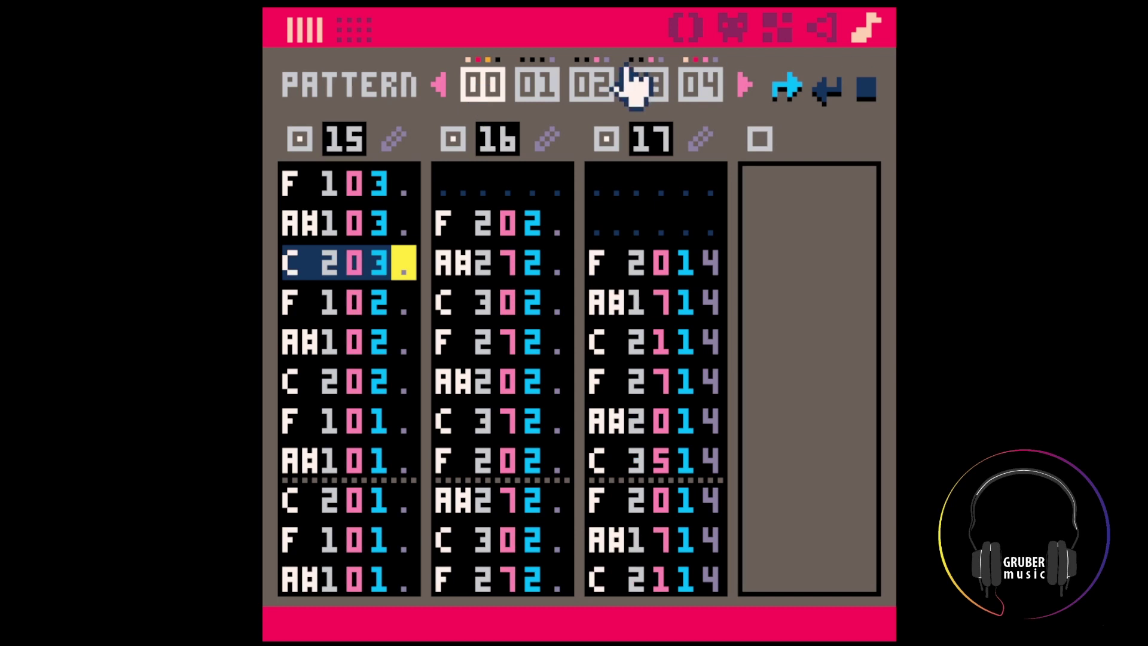
Mark pattern 07 as the loop end and play the song from pattern 00
left_click(742, 84)
left_click(739, 78)
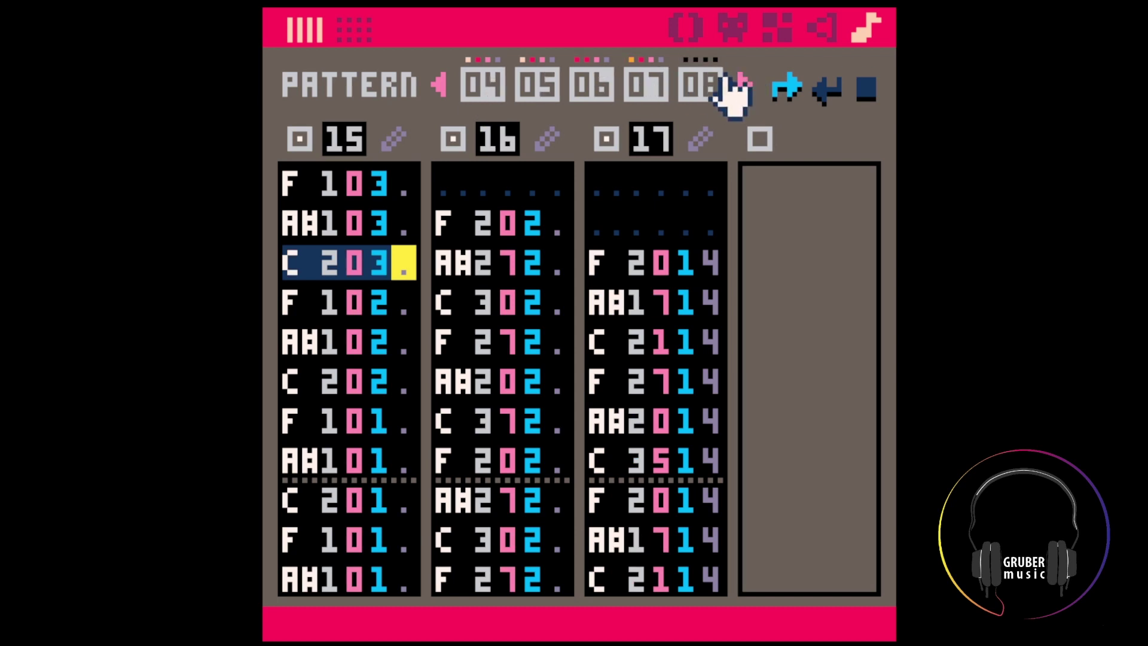
left_click(655, 87)
left_click(443, 84)
left_click(443, 84)
left_click(442, 84)
left_click(443, 83)
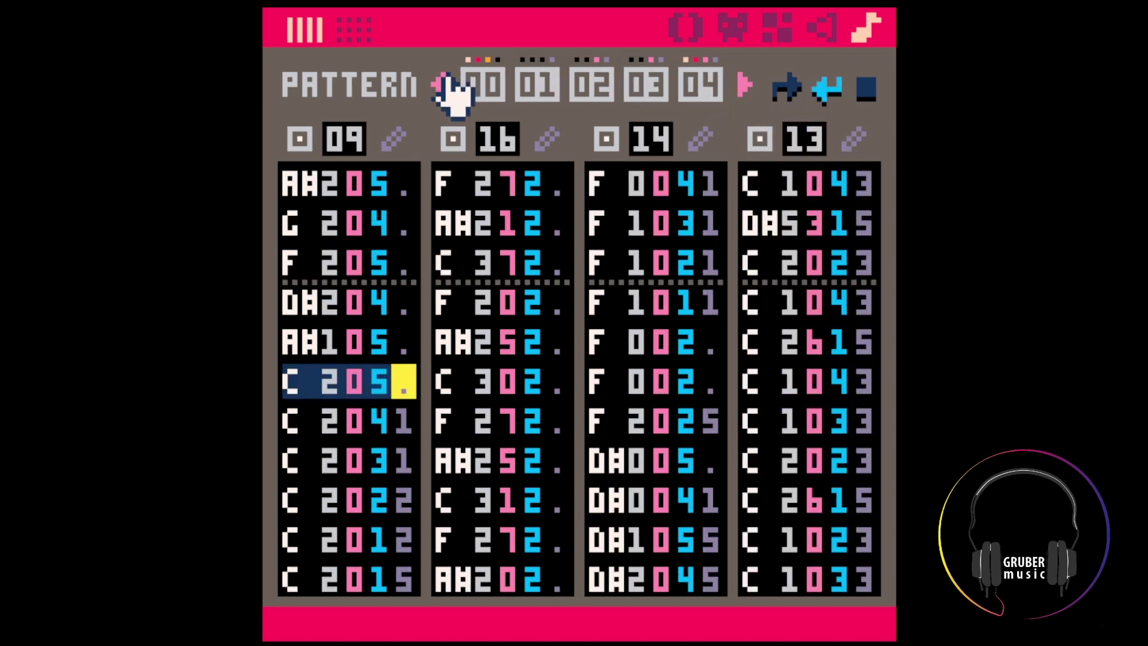
left_click(481, 86)
key("space")
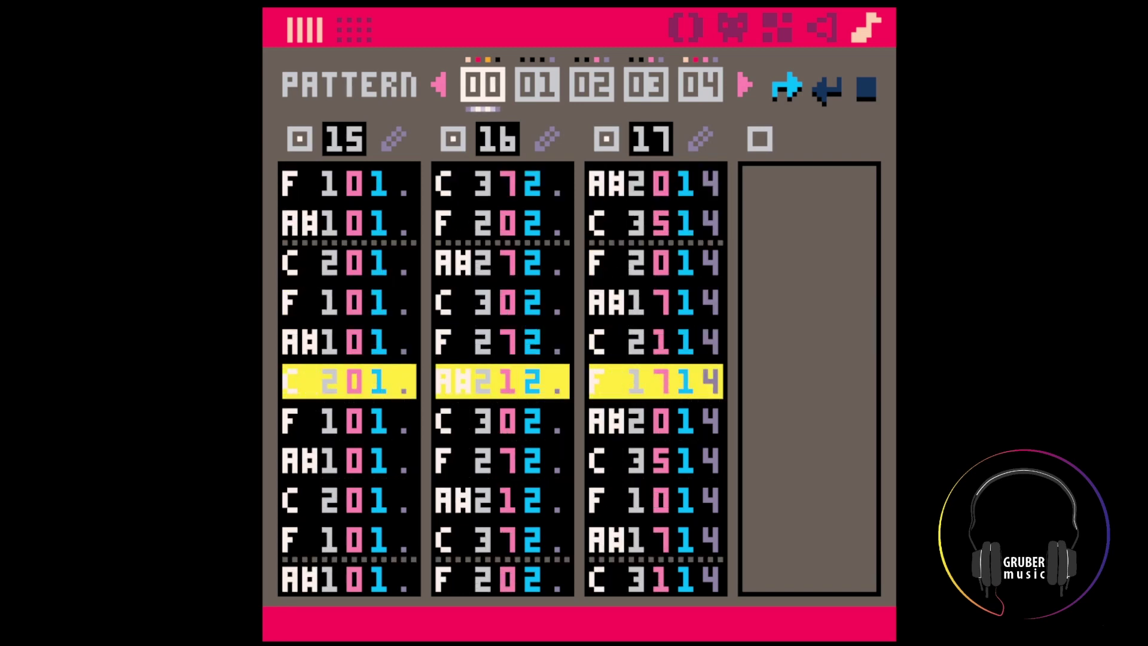